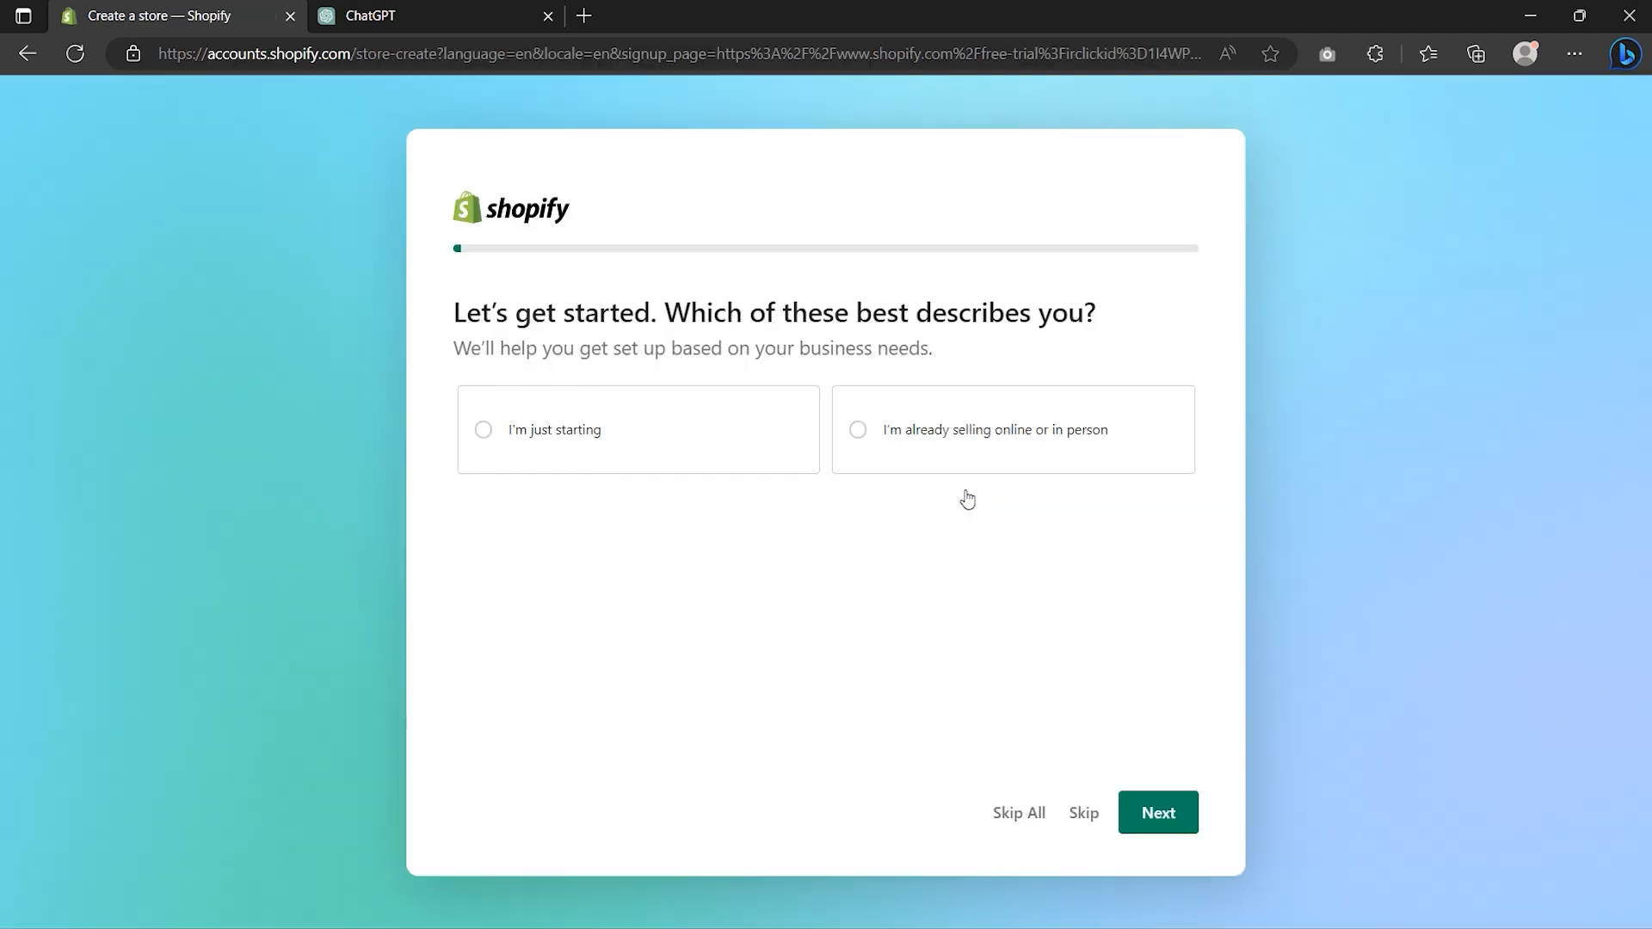
- Skip all the store setup questions and log in to the Shopify account by entering the account password
left_click(1015, 814)
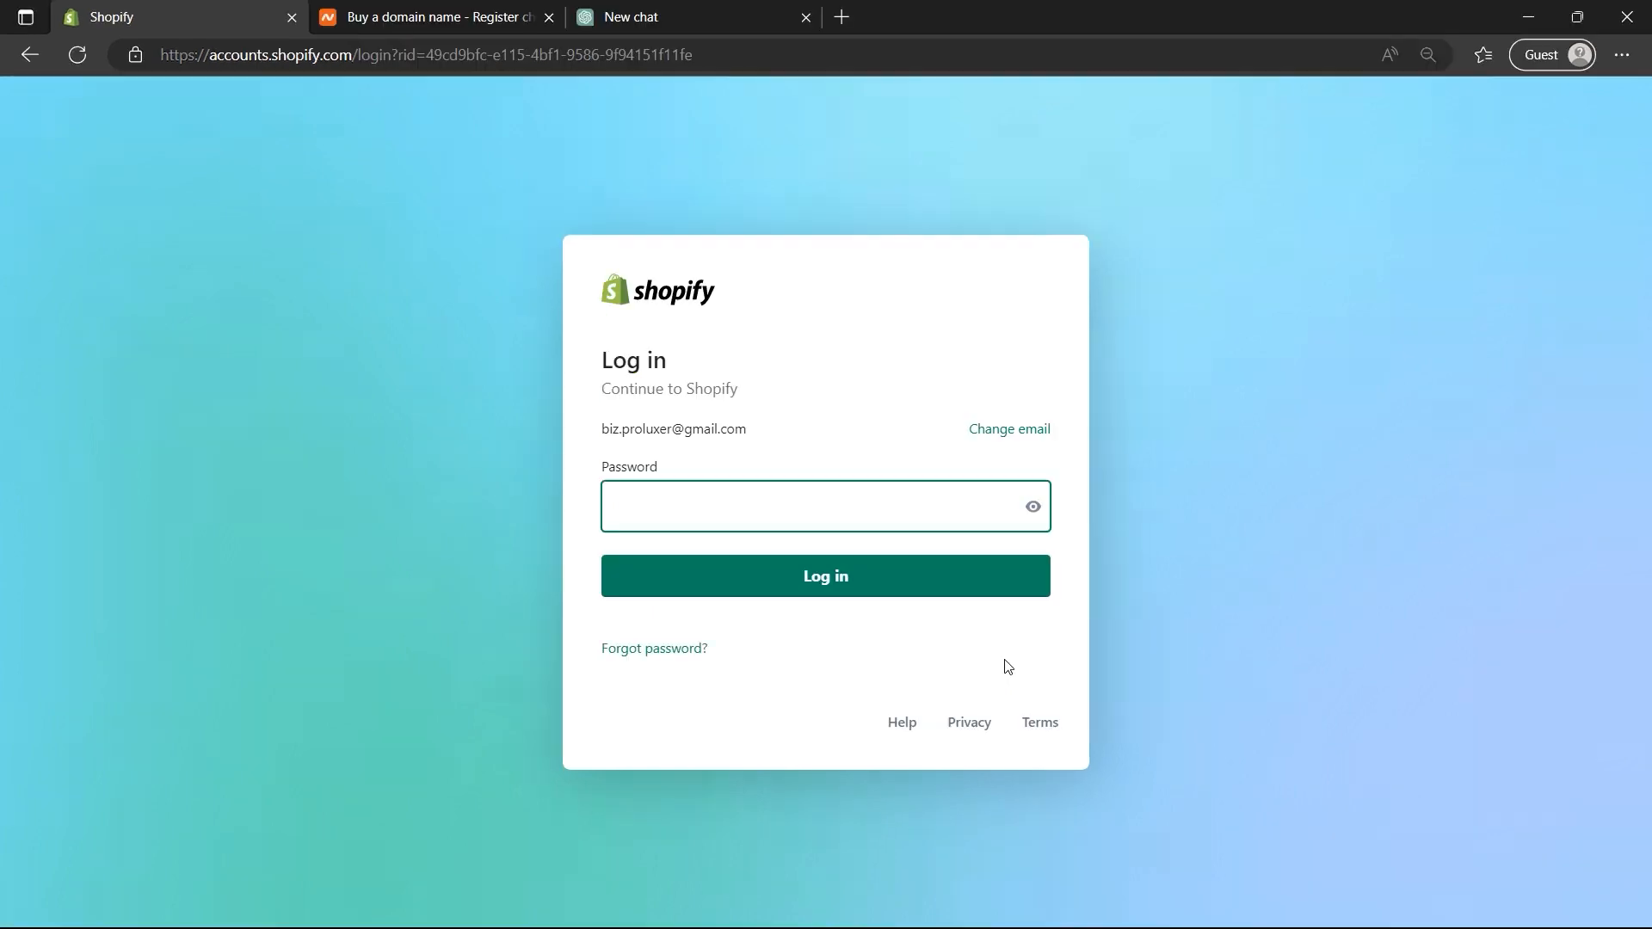
left_click(727, 516)
key("ctrl+v")
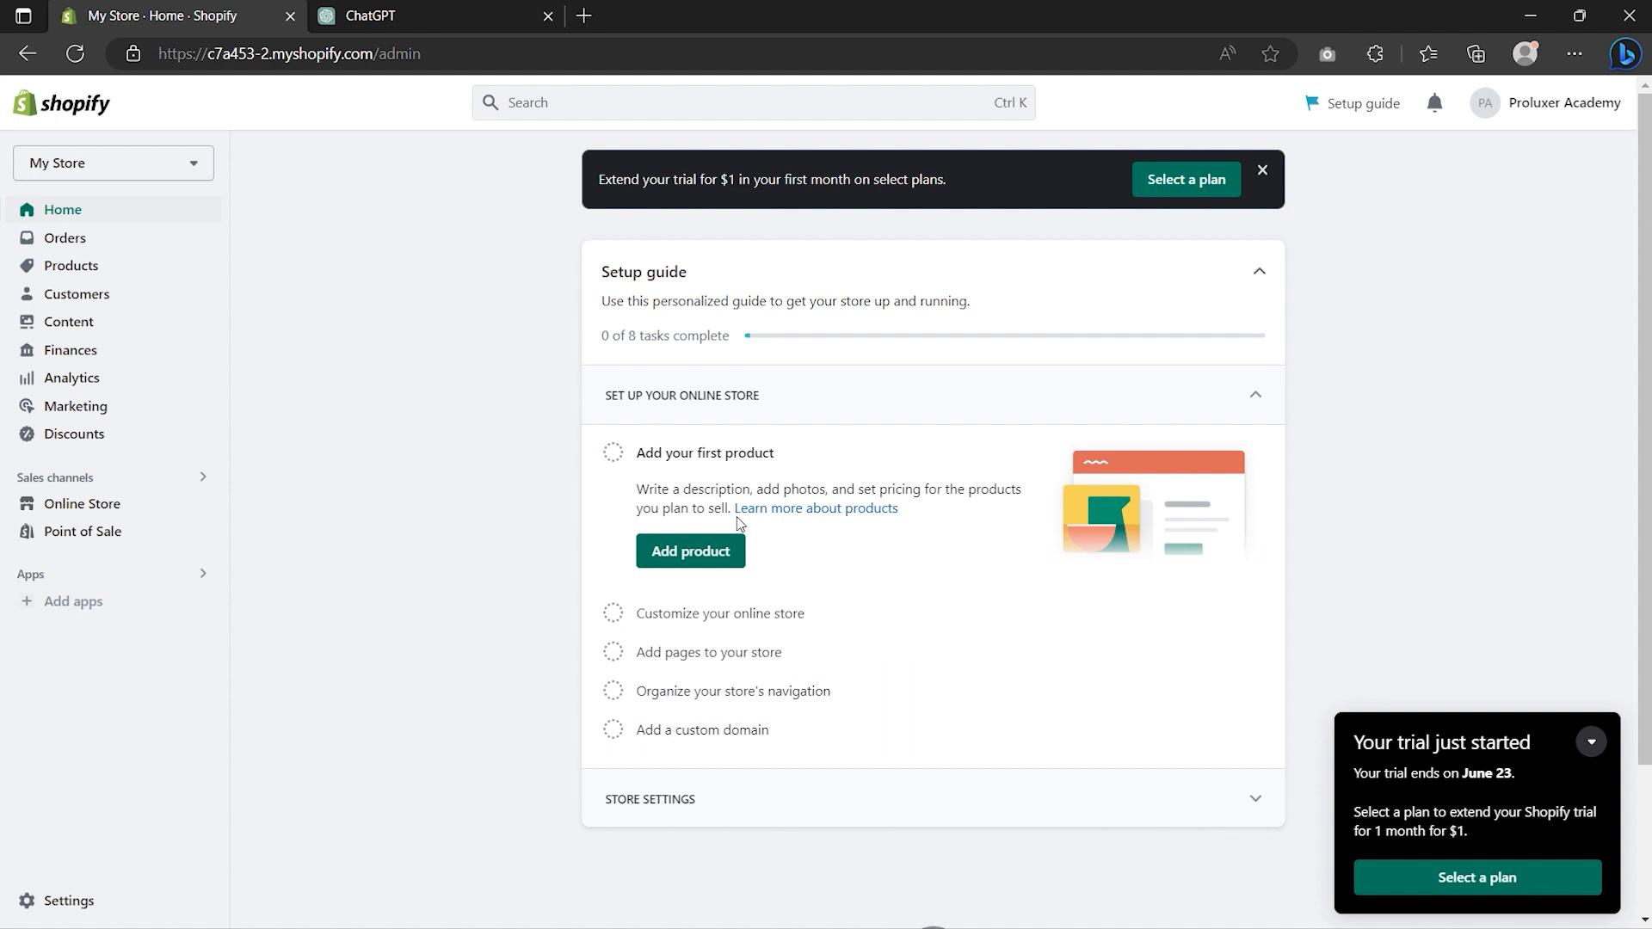
- Open the online store's Themes page at the popular free themes
left_click(90, 506)
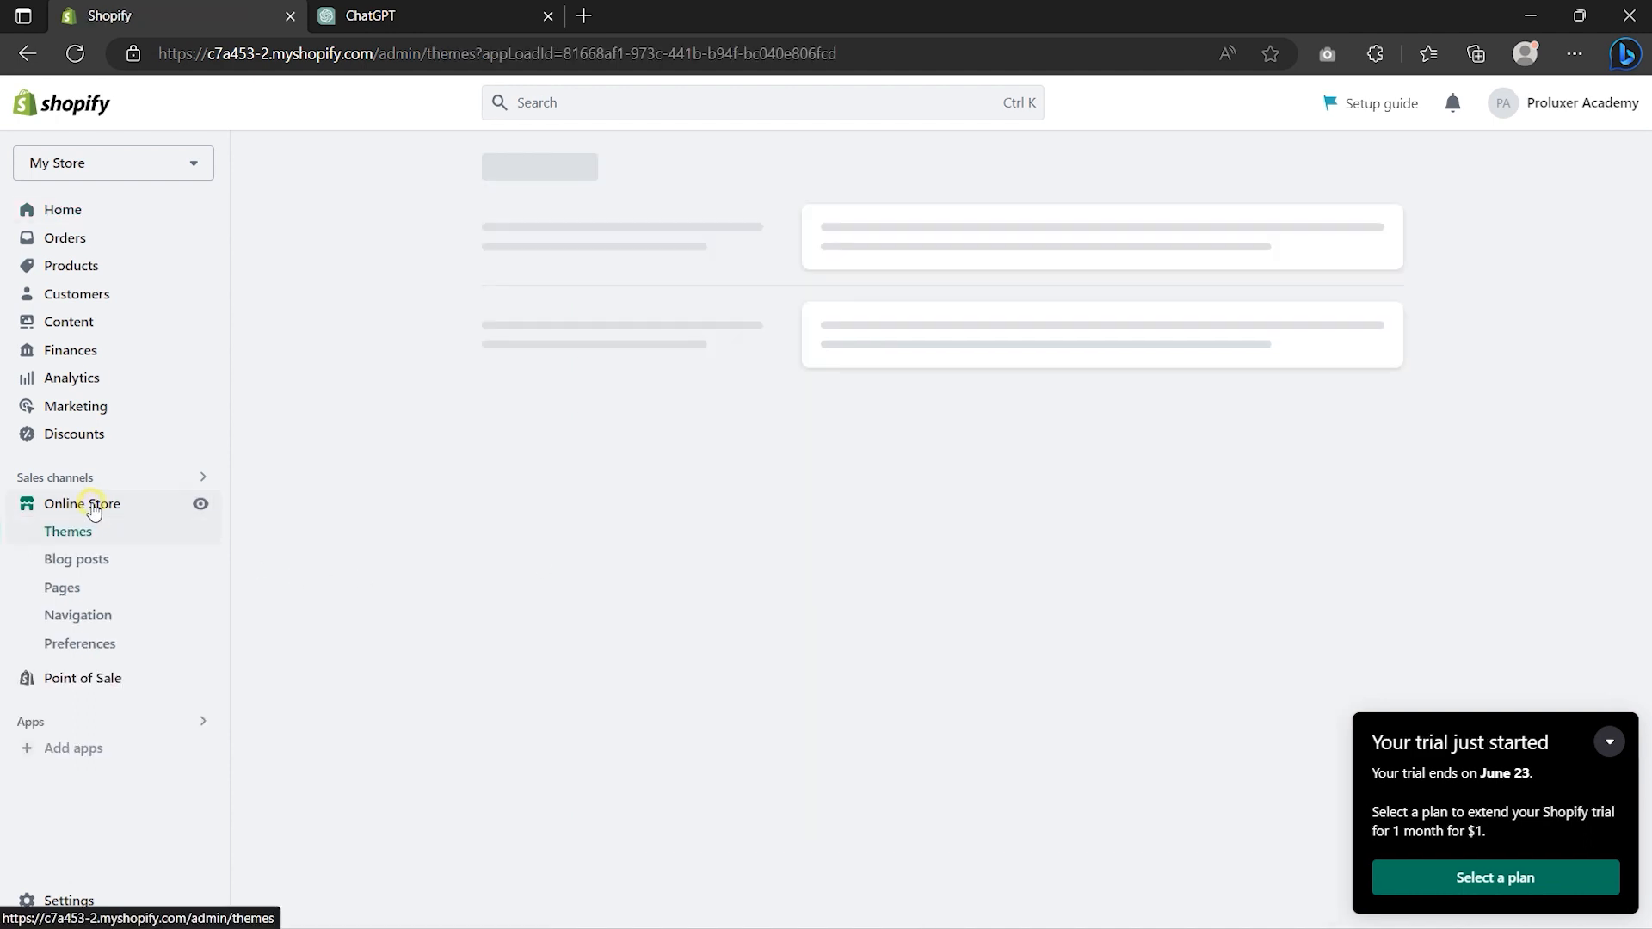
left_click(85, 537)
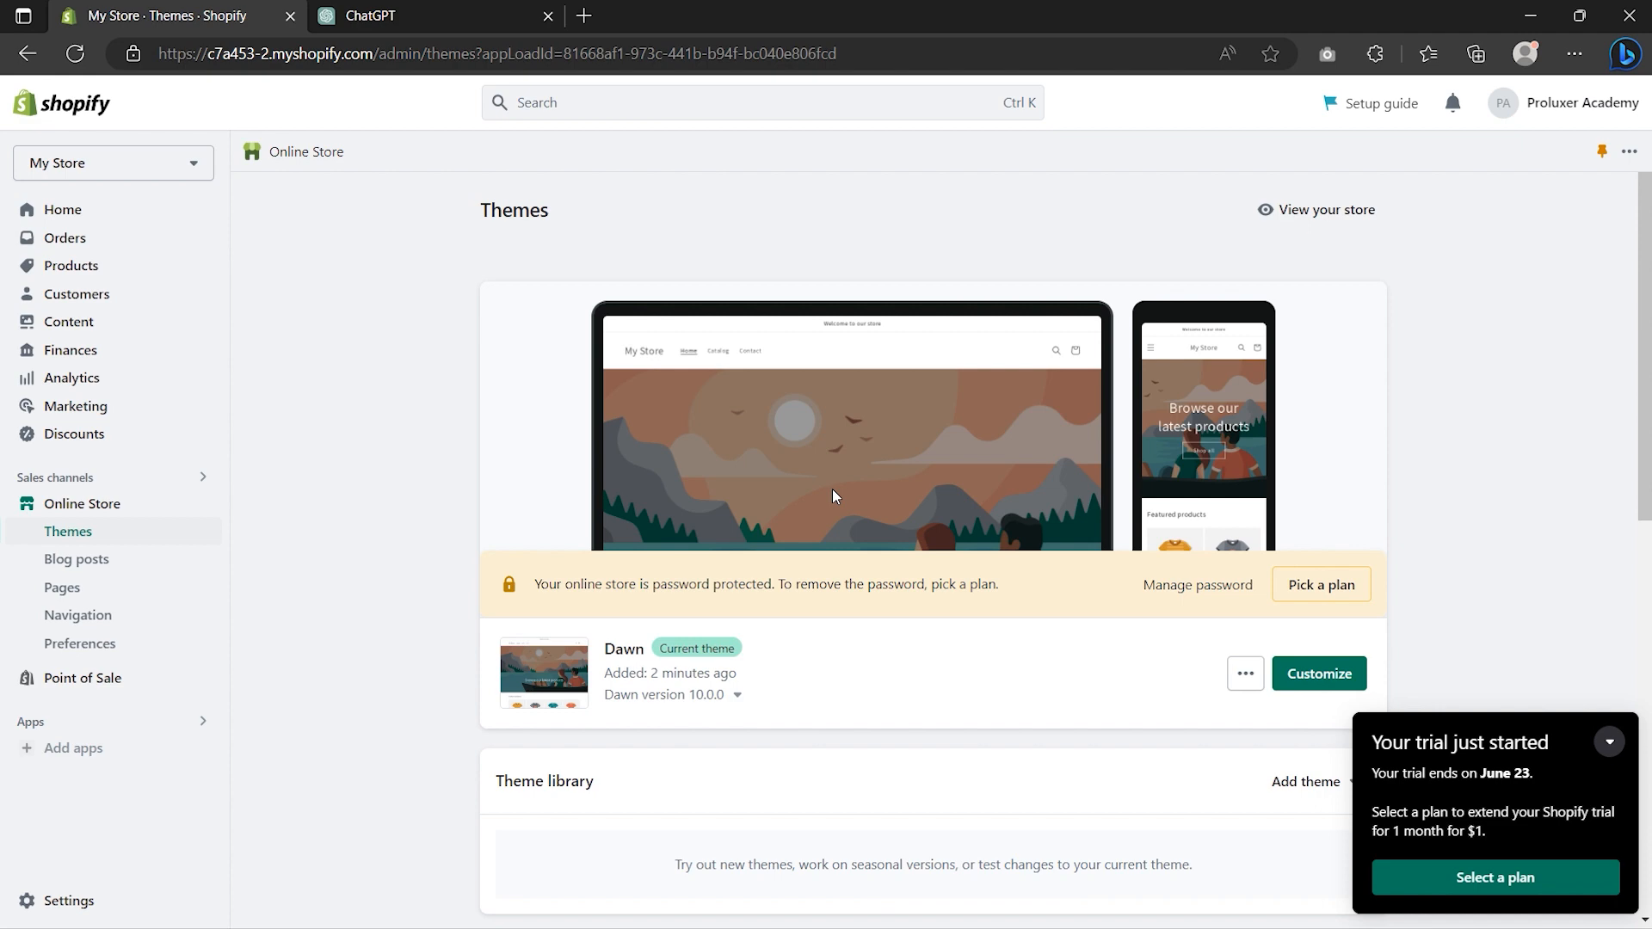
scroll(832, 496, "down", 8)
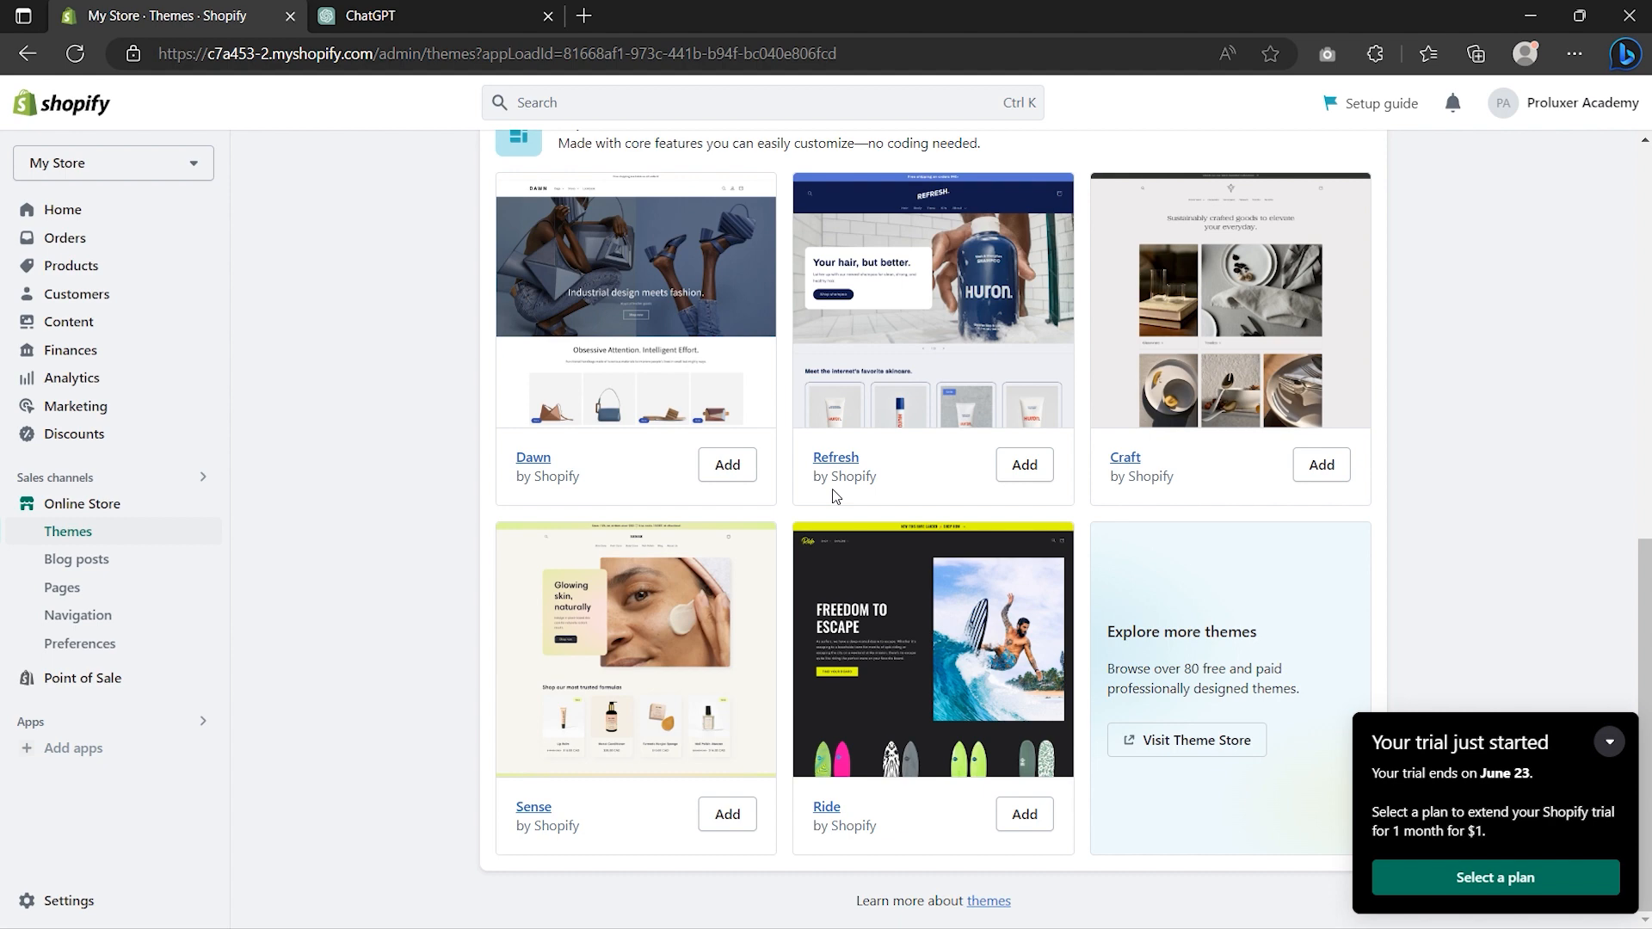
- Browse the free and paid themes in the Theme Store and return to the store's themes page
left_click(1180, 744)
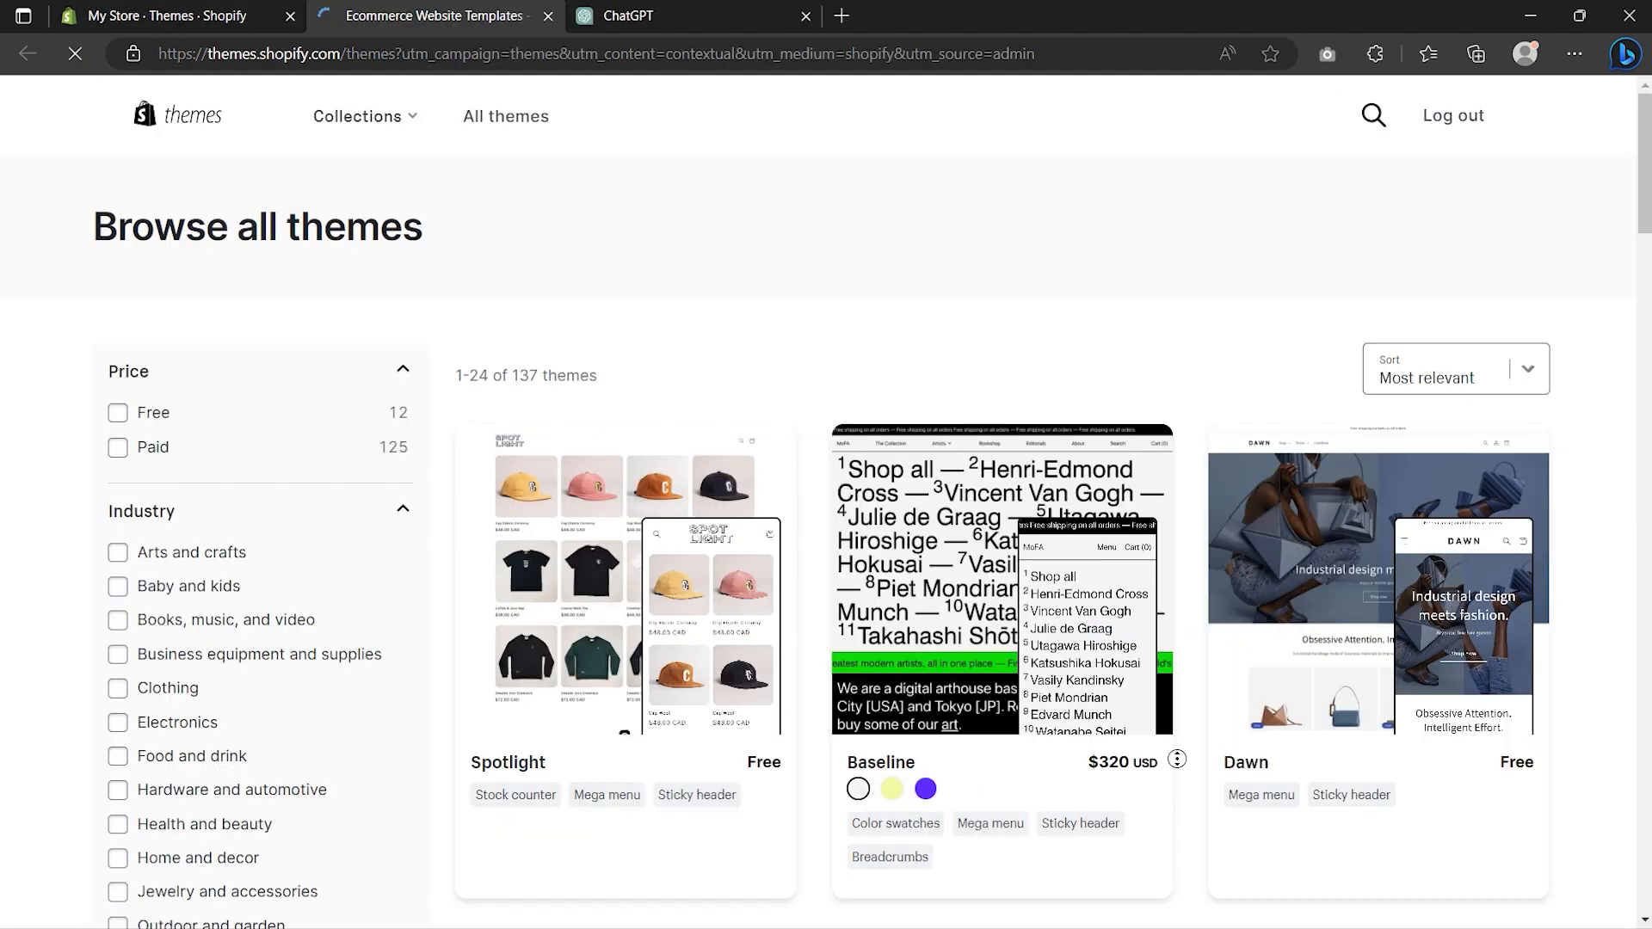
scroll(1177, 757, "down", 4)
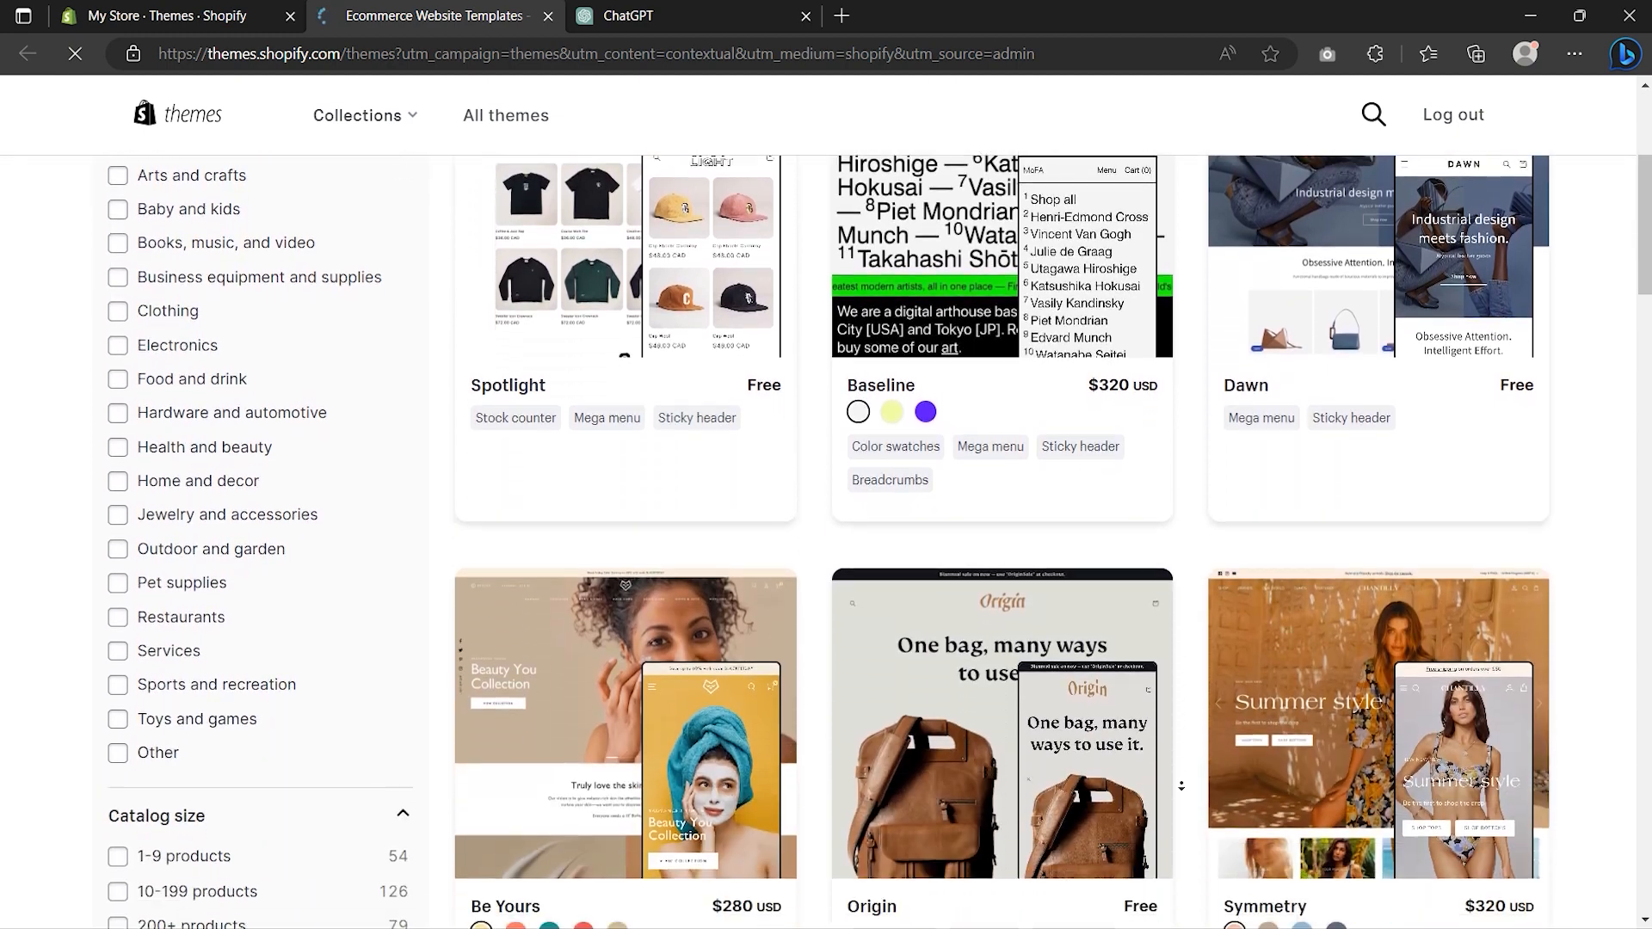
scroll(1182, 785, "down", 2)
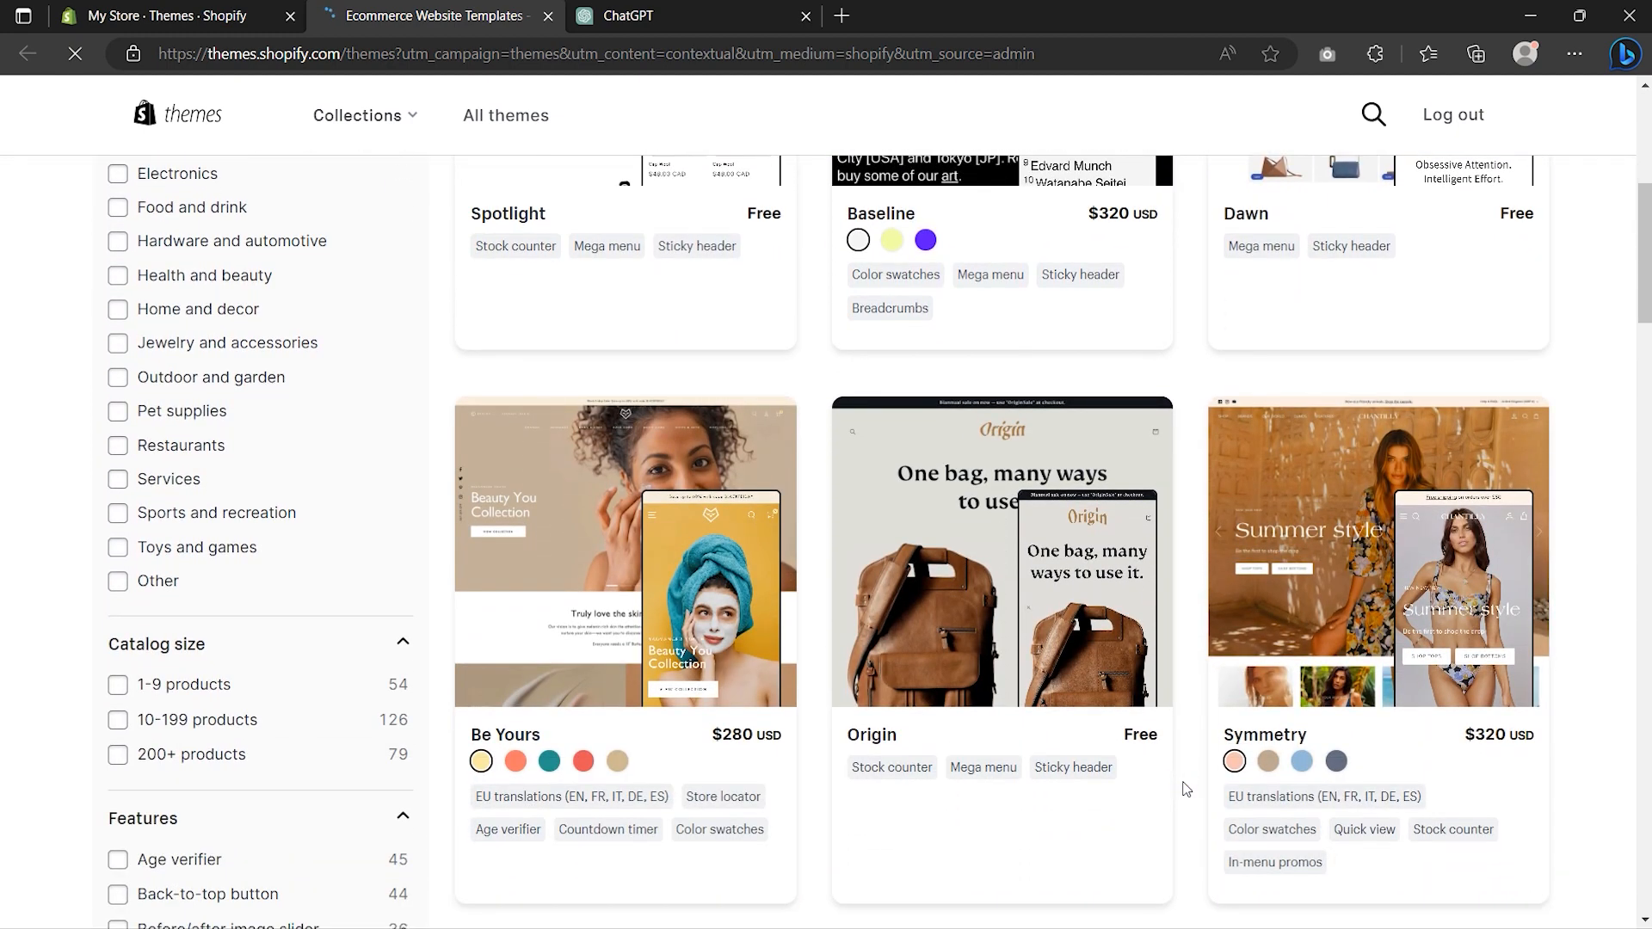
left_click(548, 16)
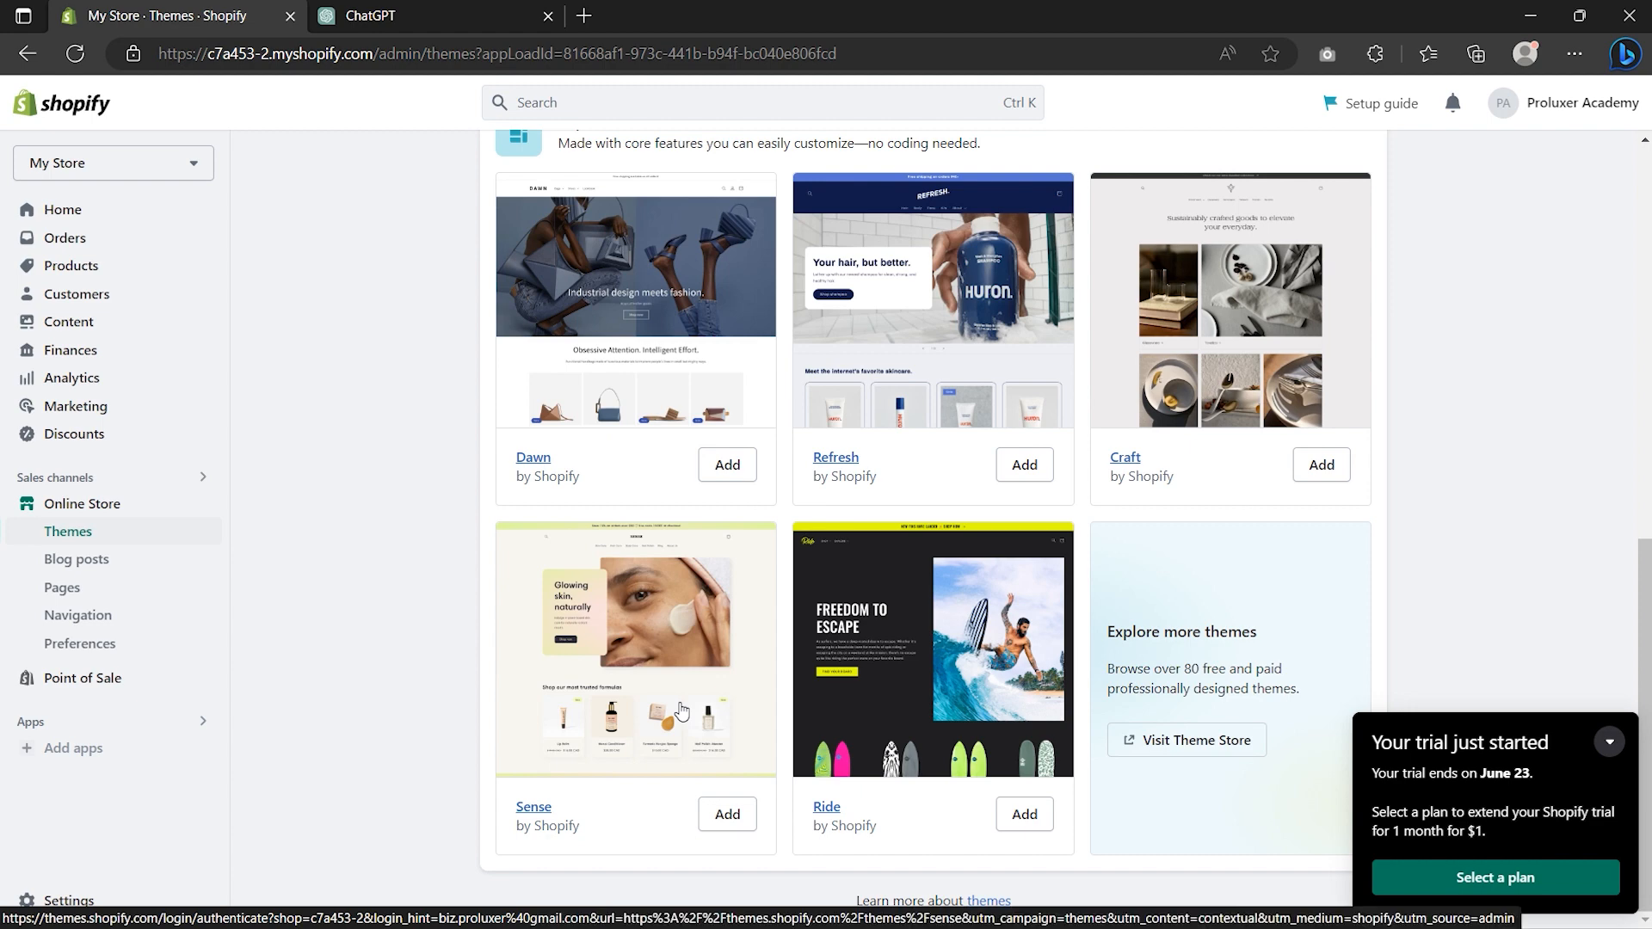
- Add the free Sense theme to the theme library and publish it in place of Dawn
left_click(730, 819)
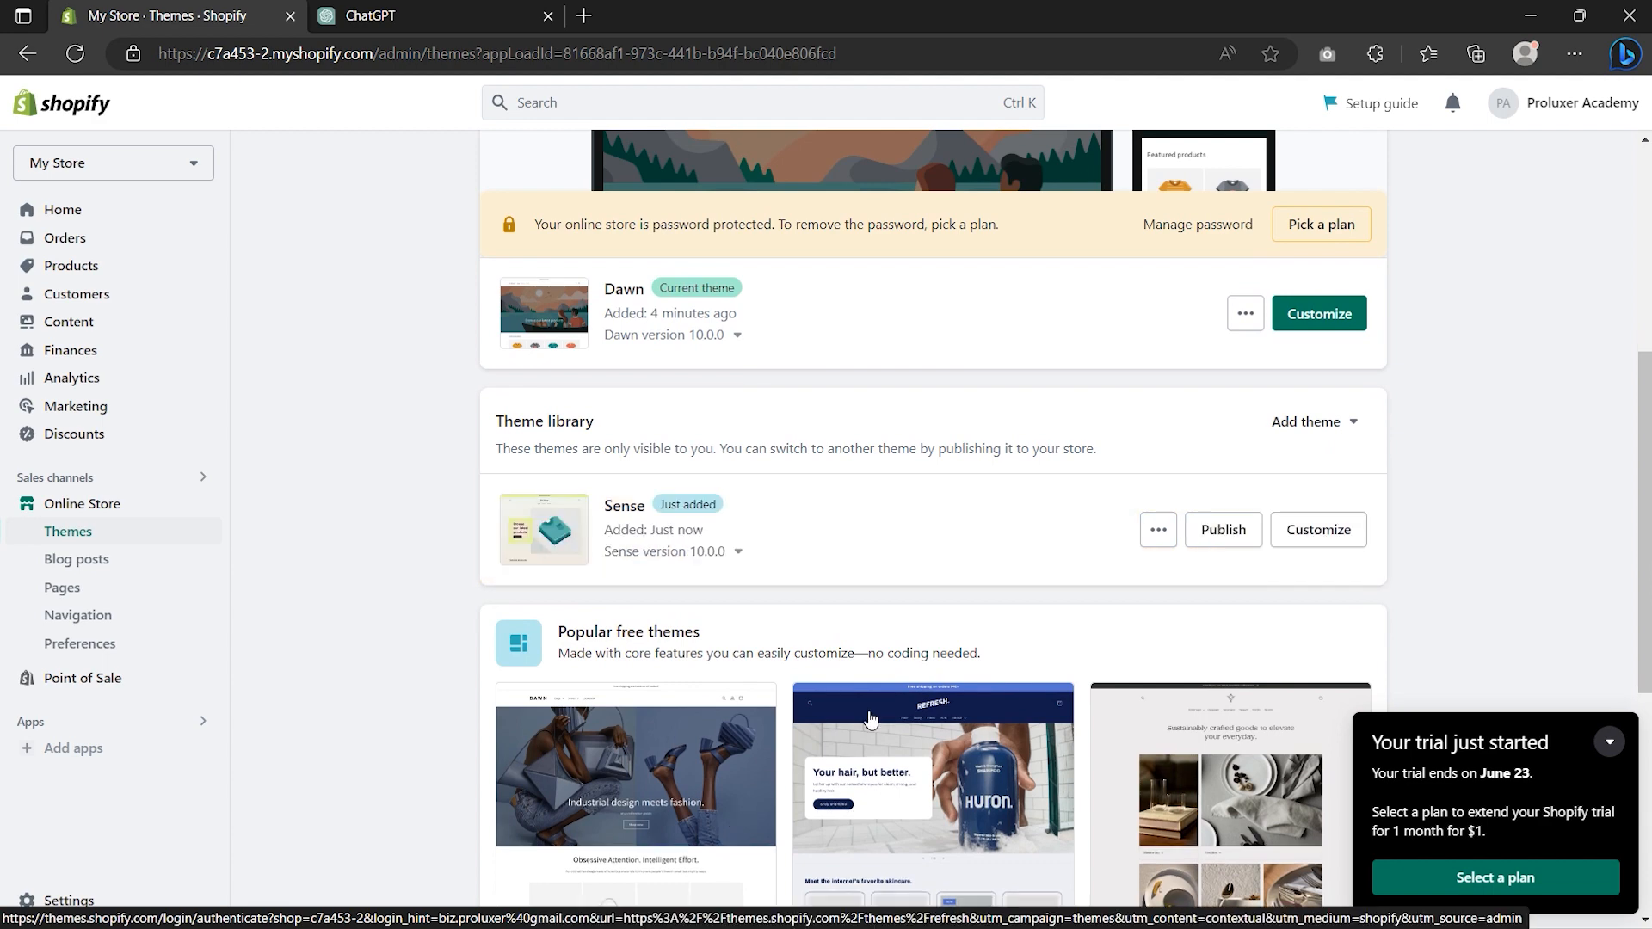
left_click(1223, 531)
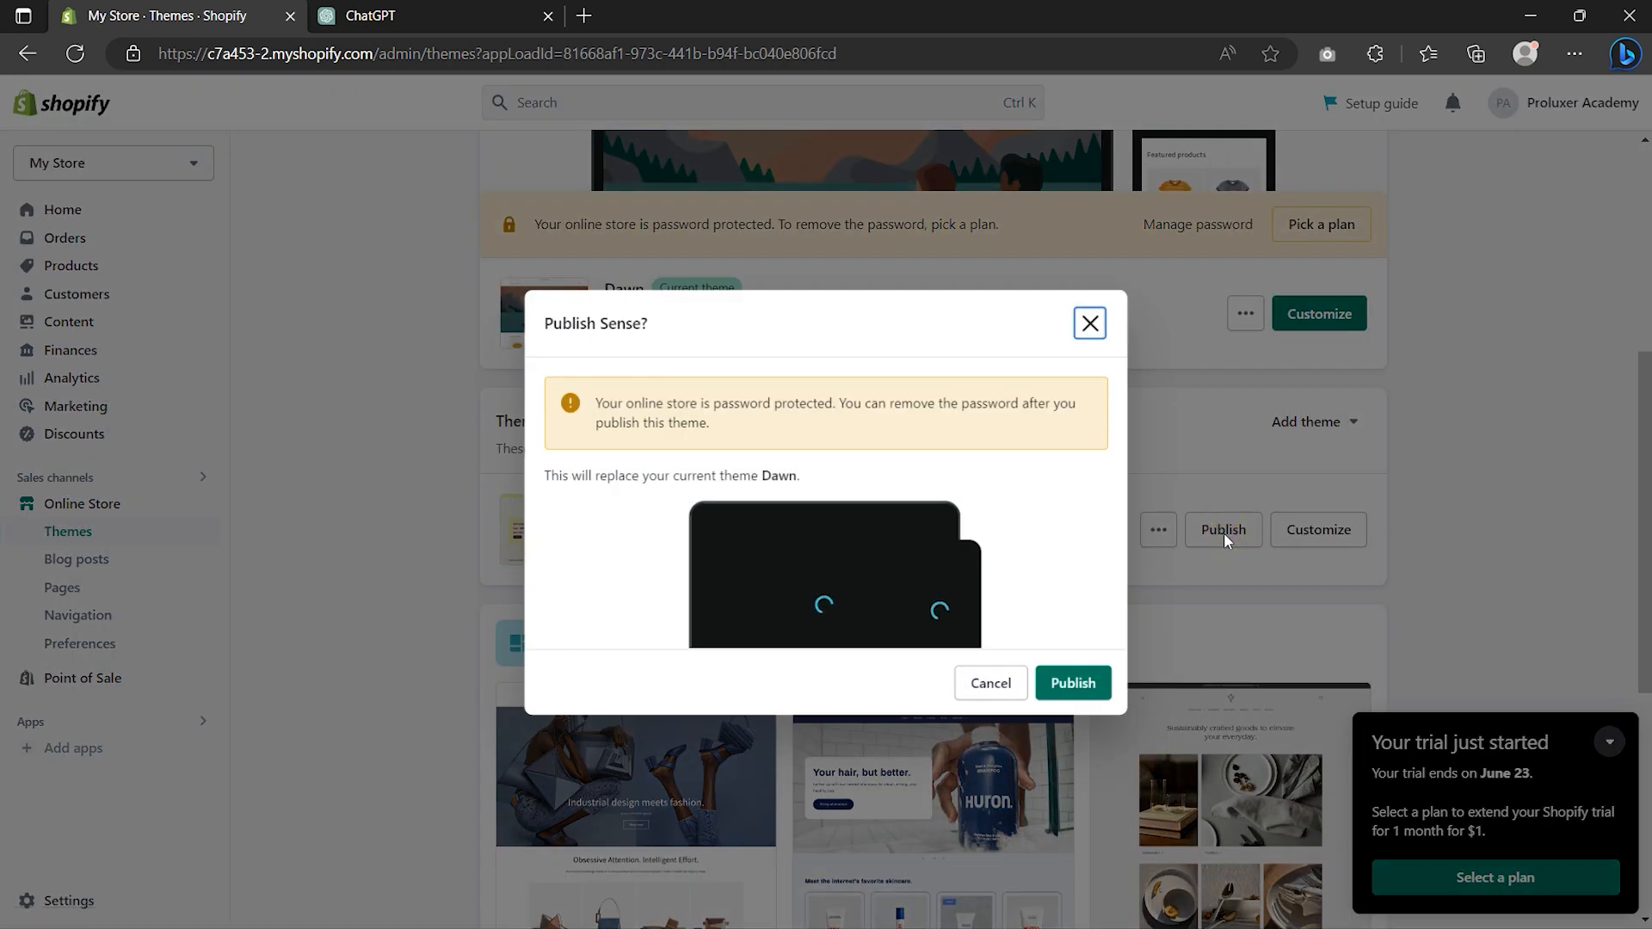
left_click(1077, 682)
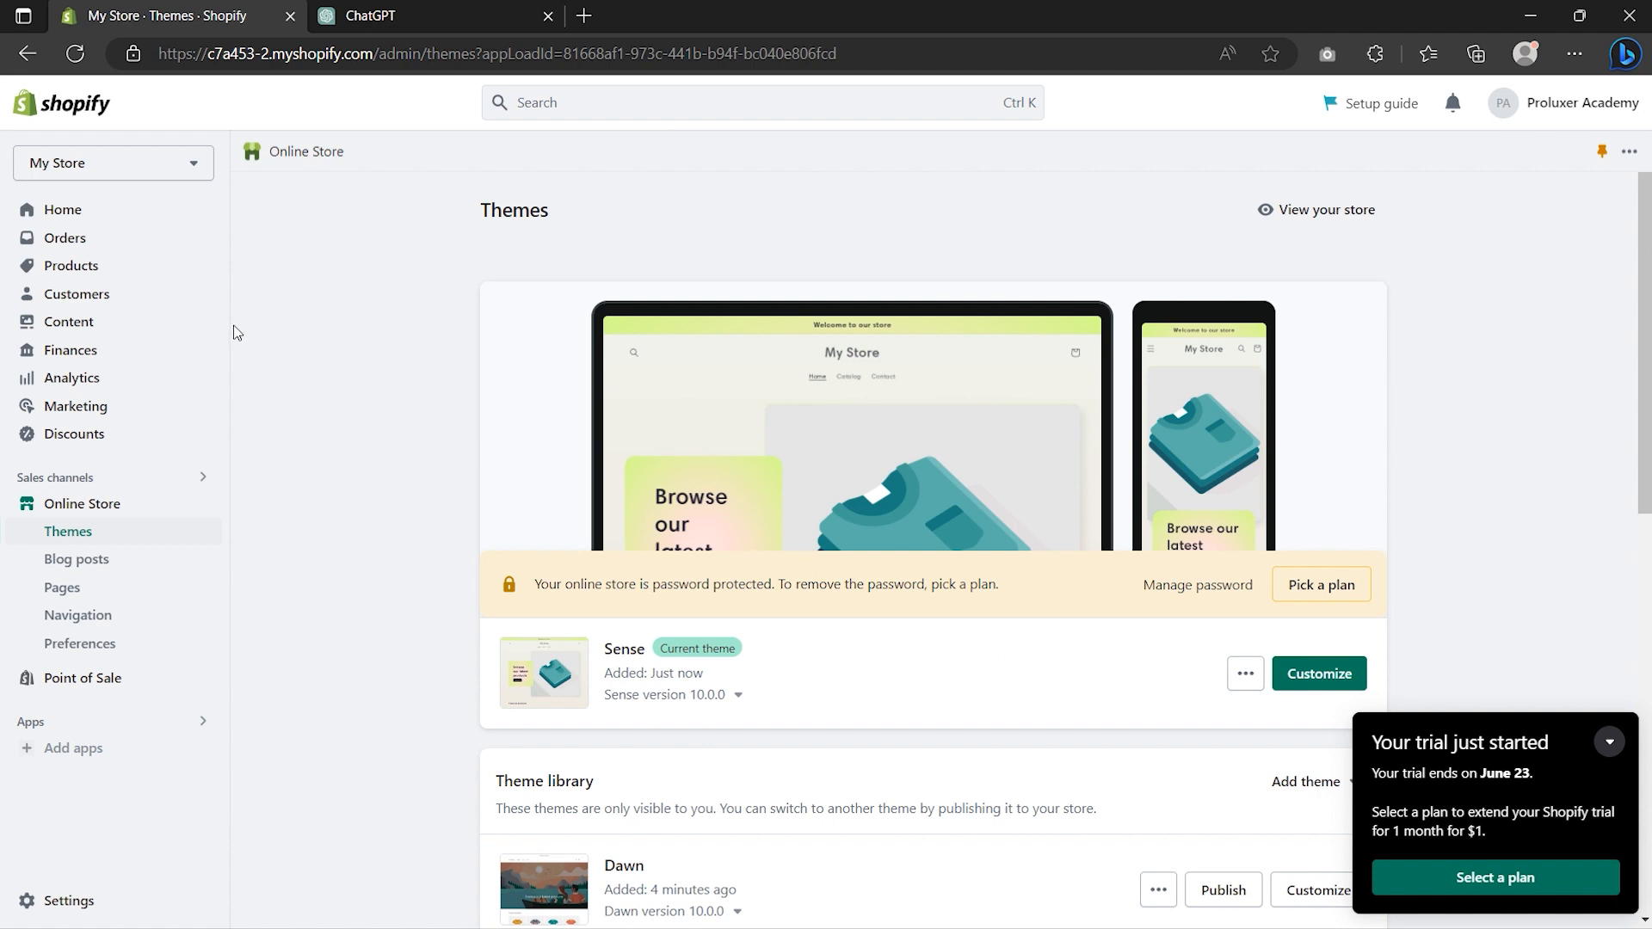
- Delete the Home page collection from the store's product collections
left_click(90, 270)
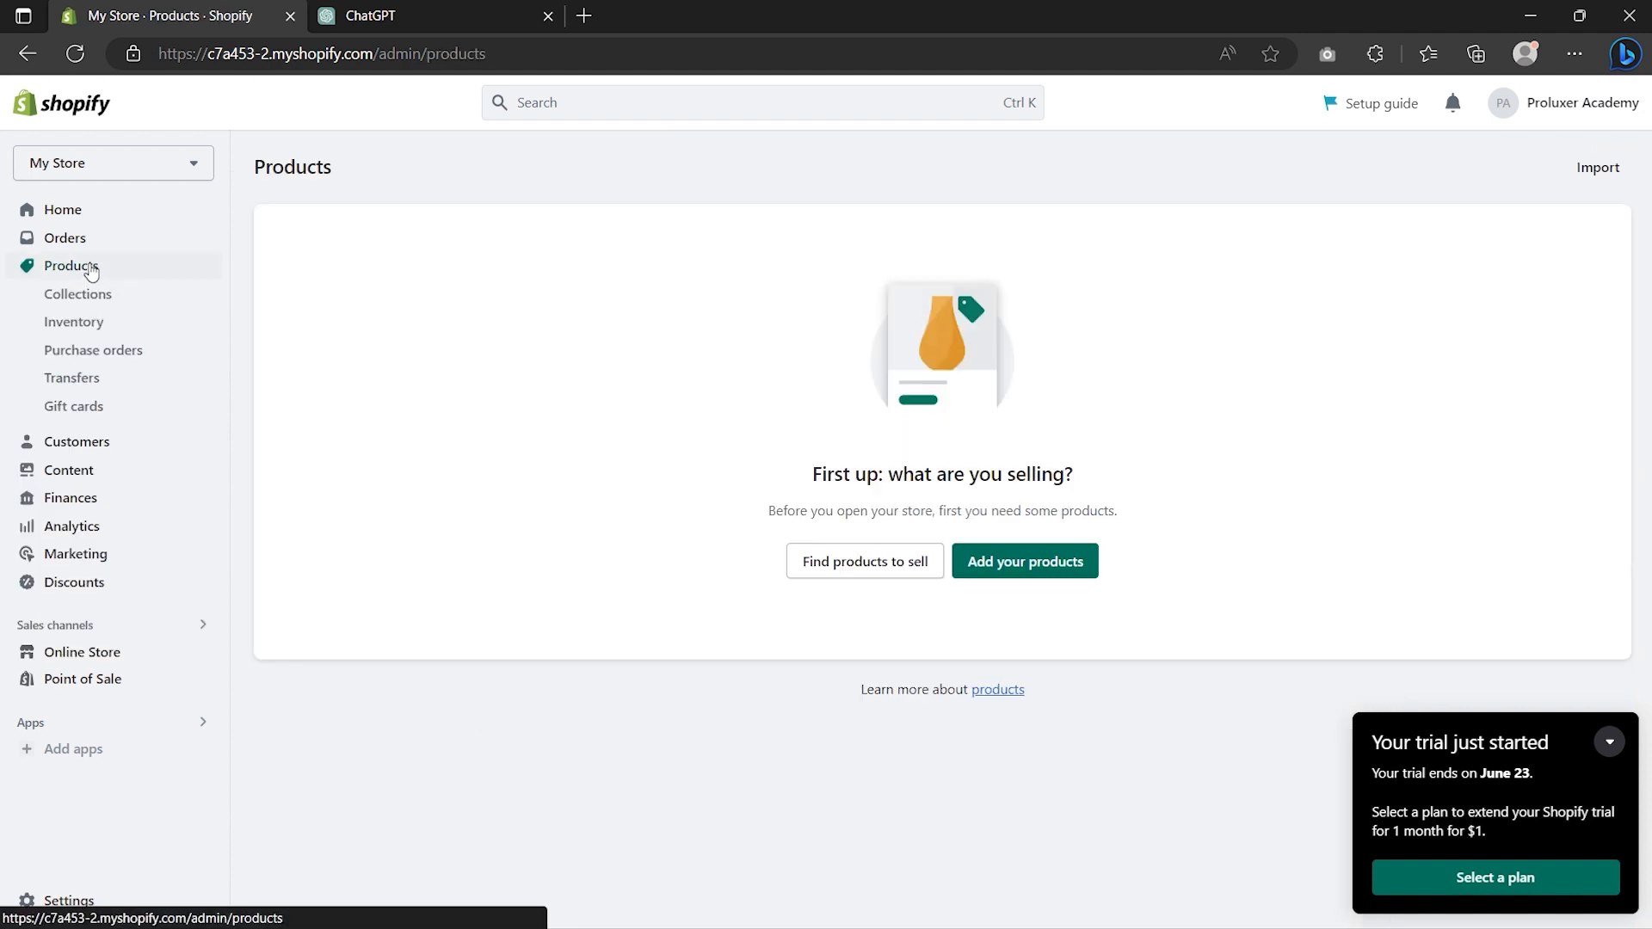
left_click(86, 295)
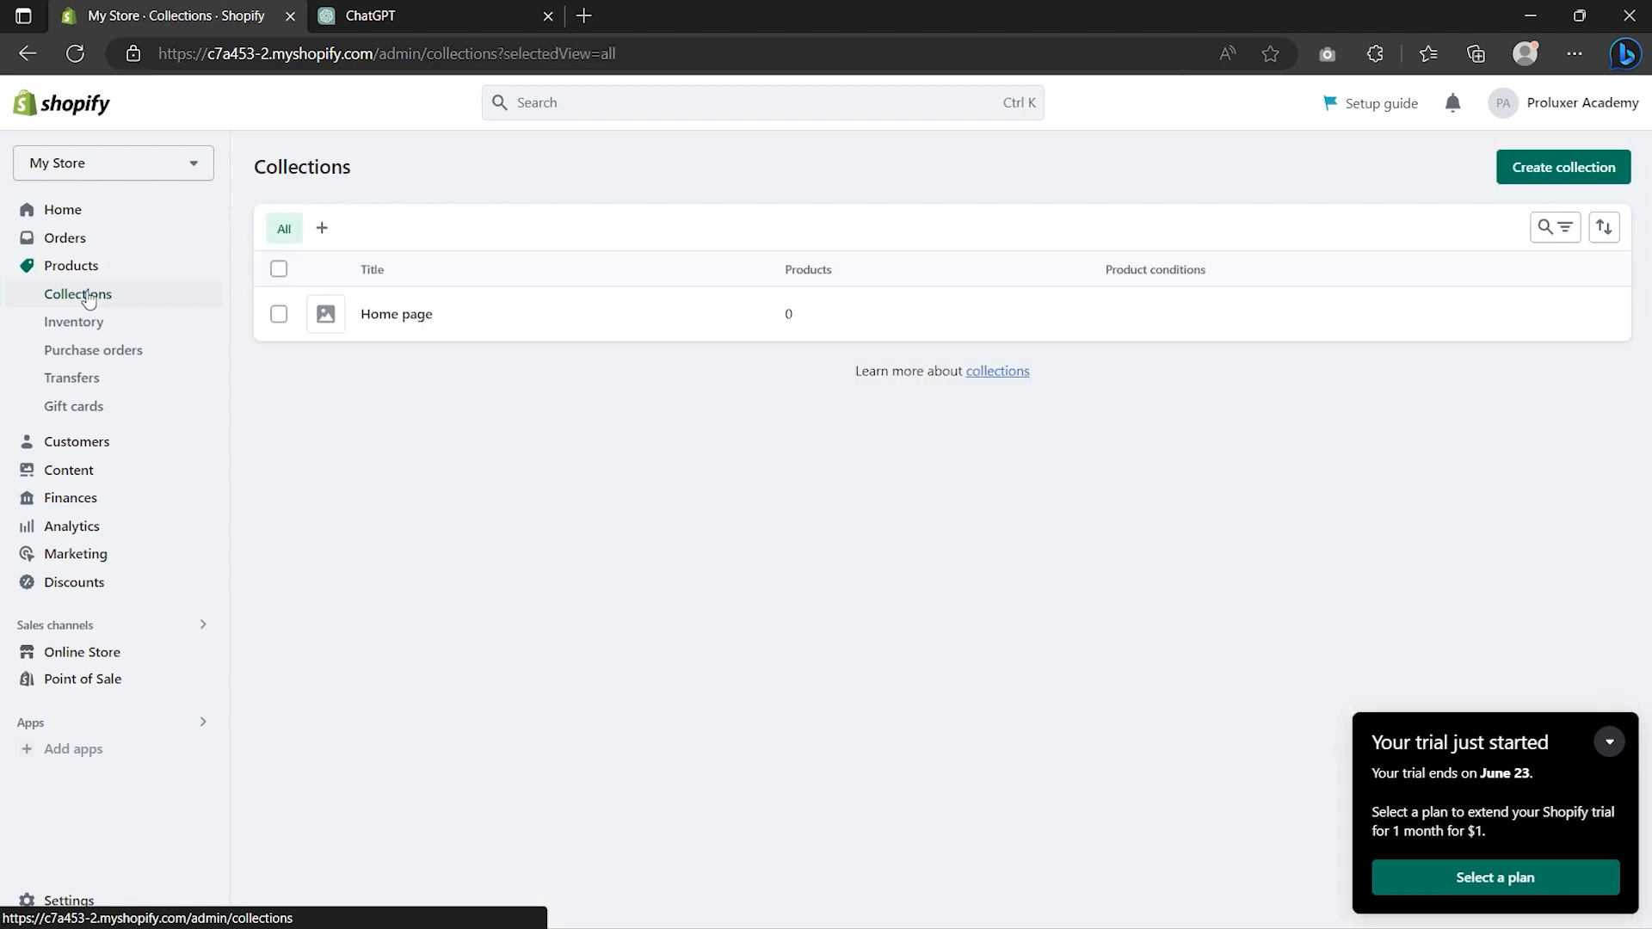
left_click(277, 315)
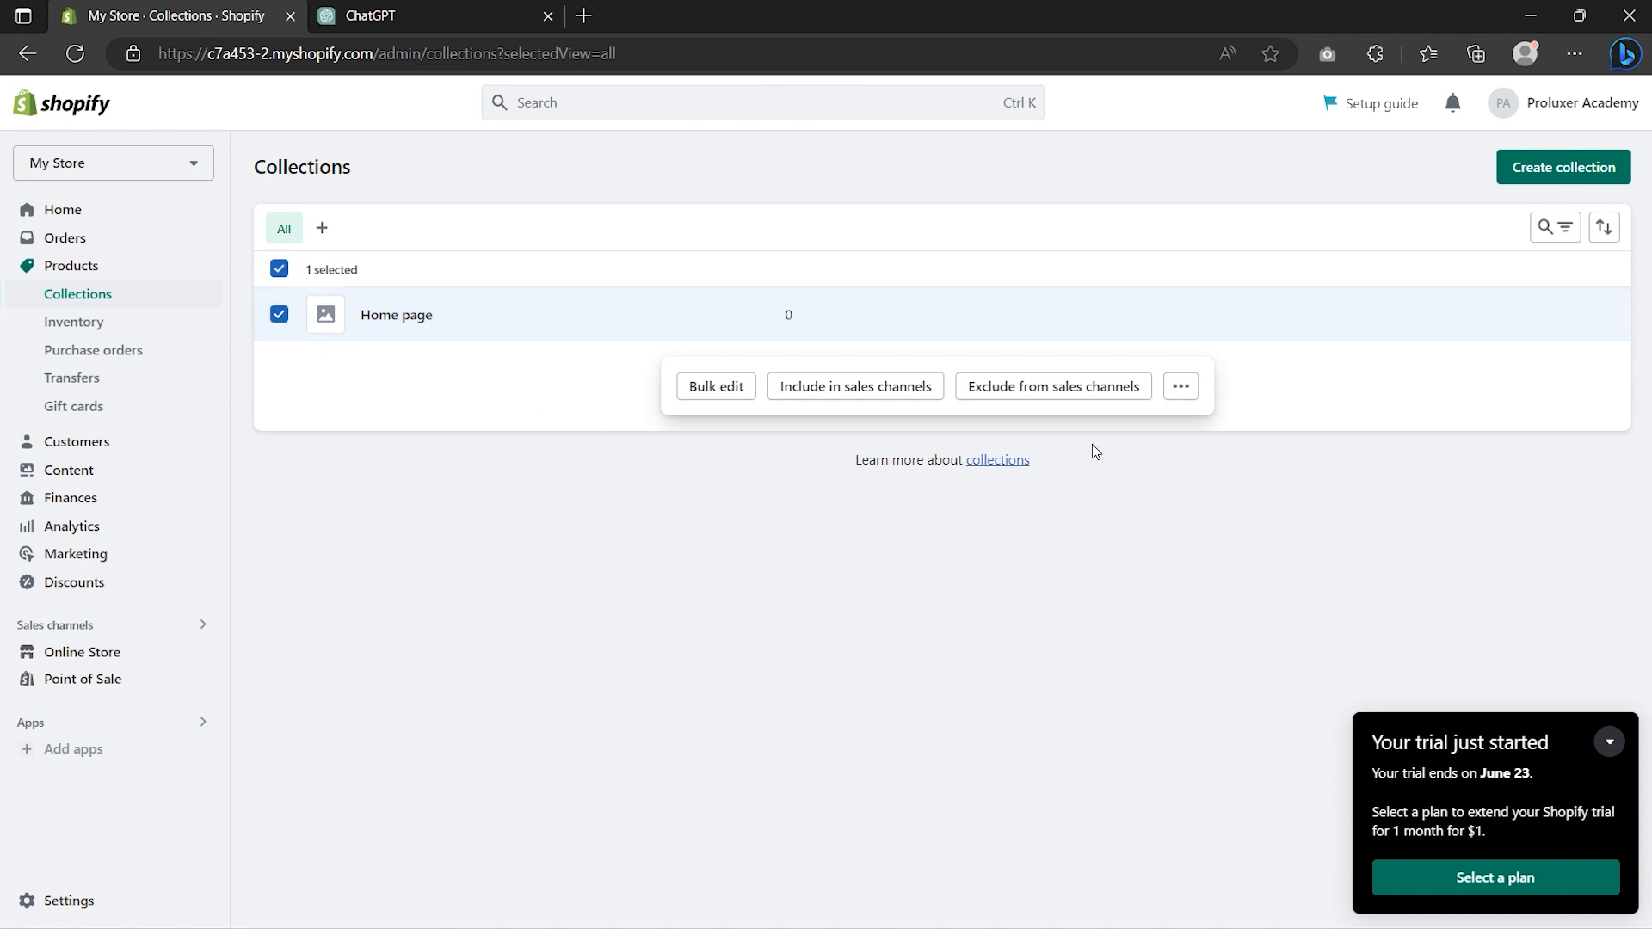
left_click(1184, 396)
left_click(1153, 431)
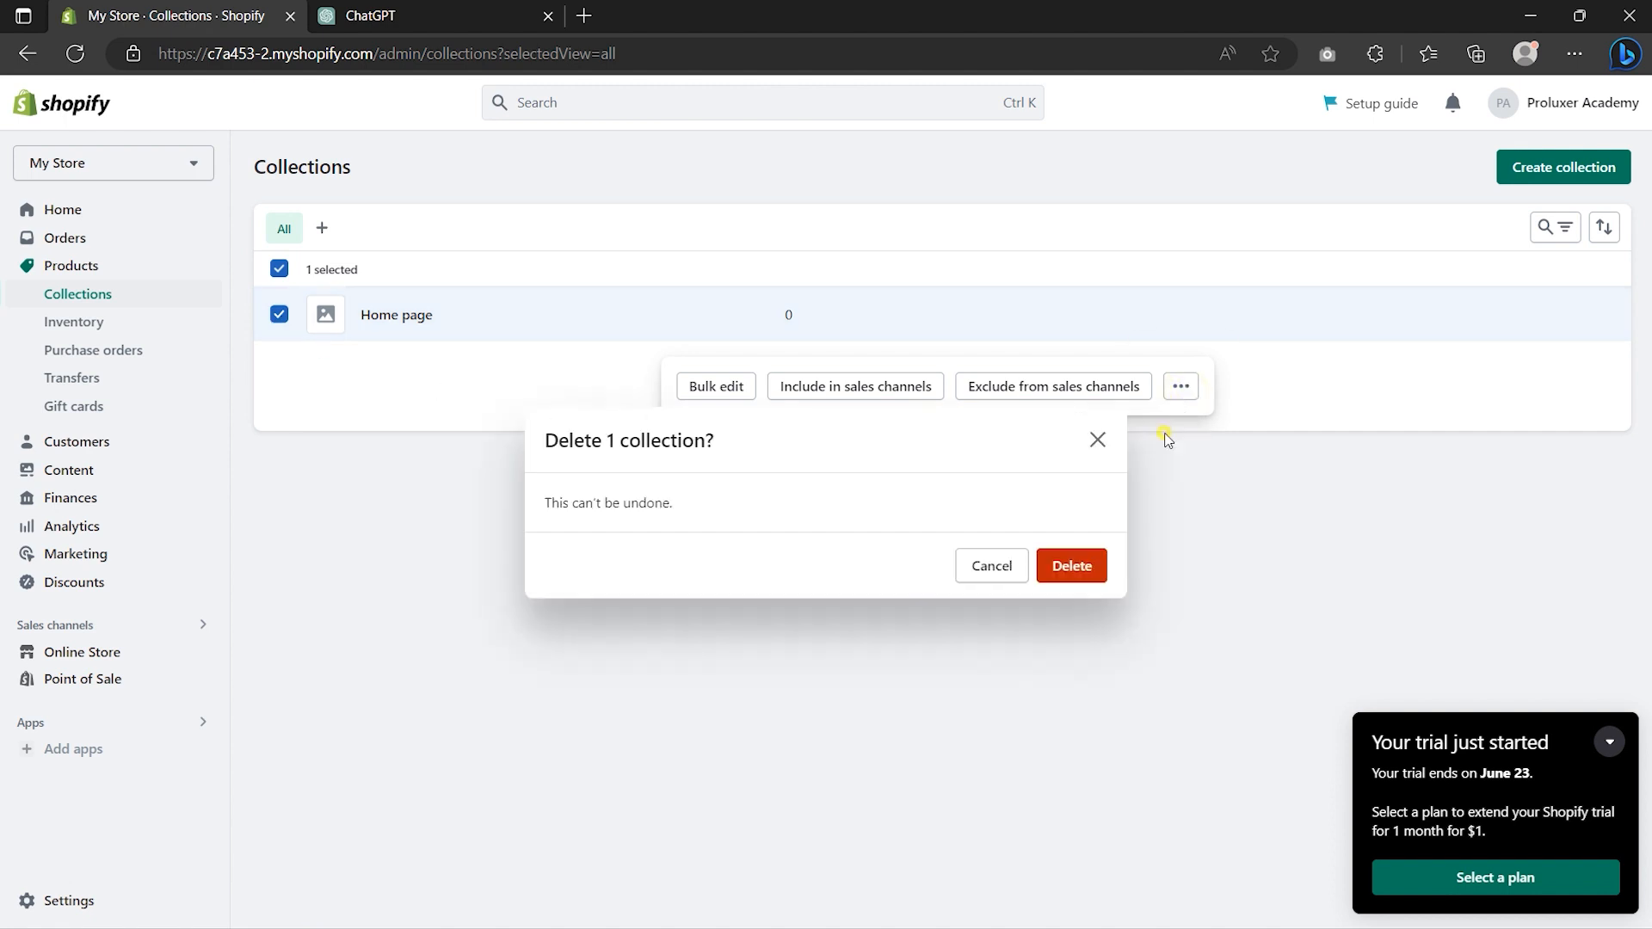
left_click(1071, 566)
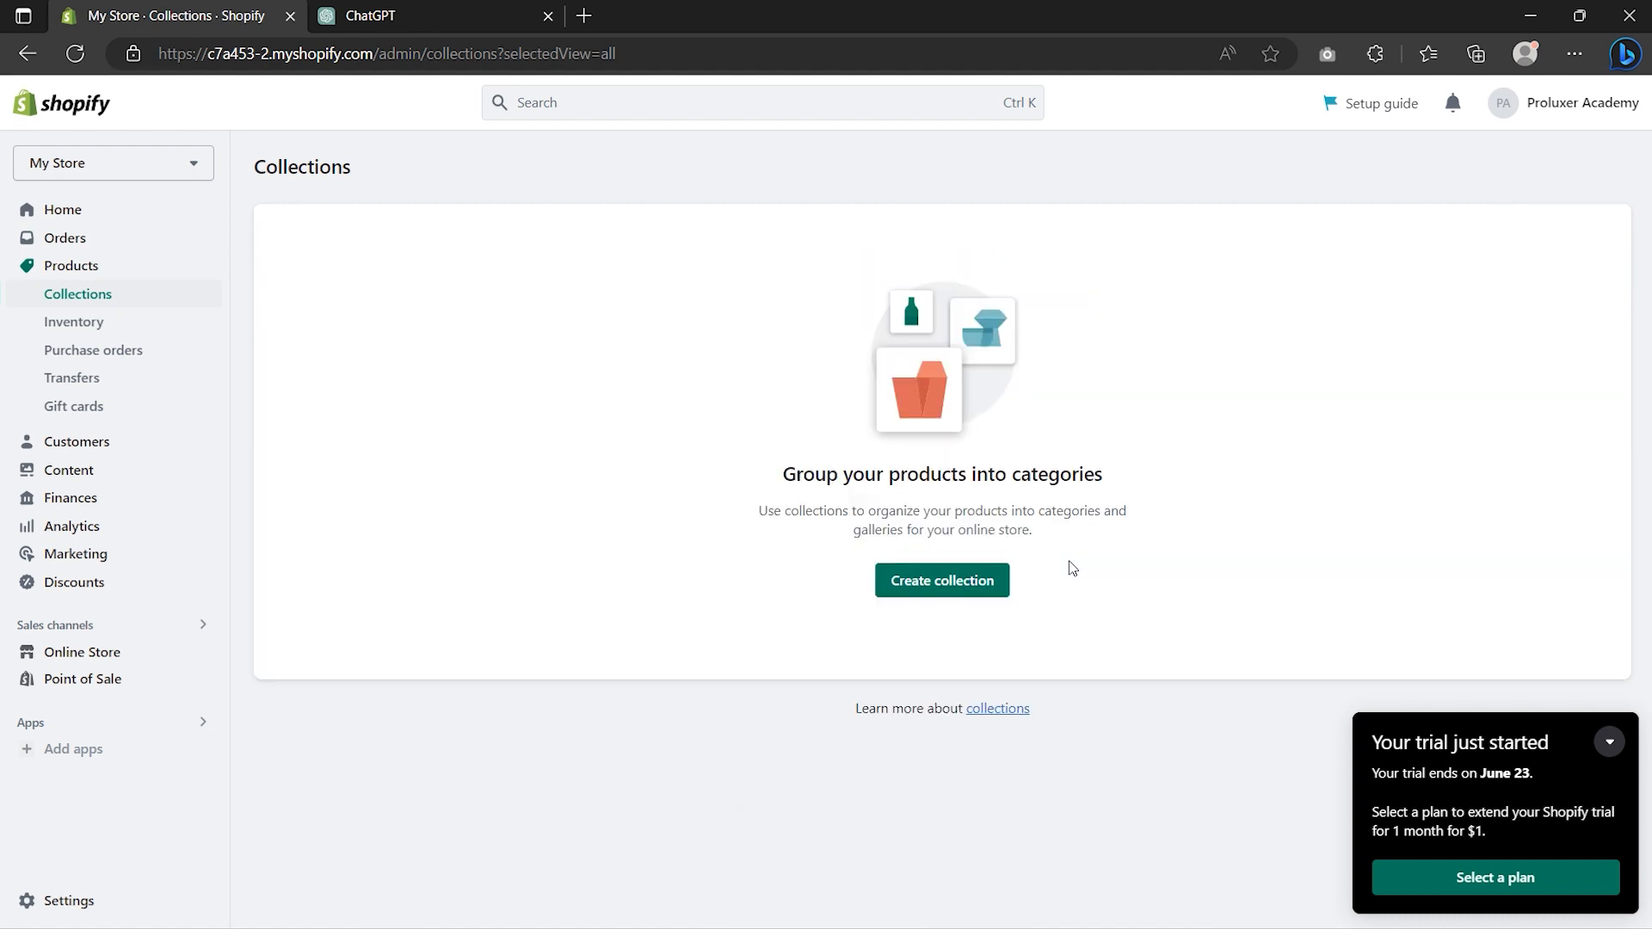
- Create and save a manual collection titled "Cats", and return to the collections list
left_click(968, 582)
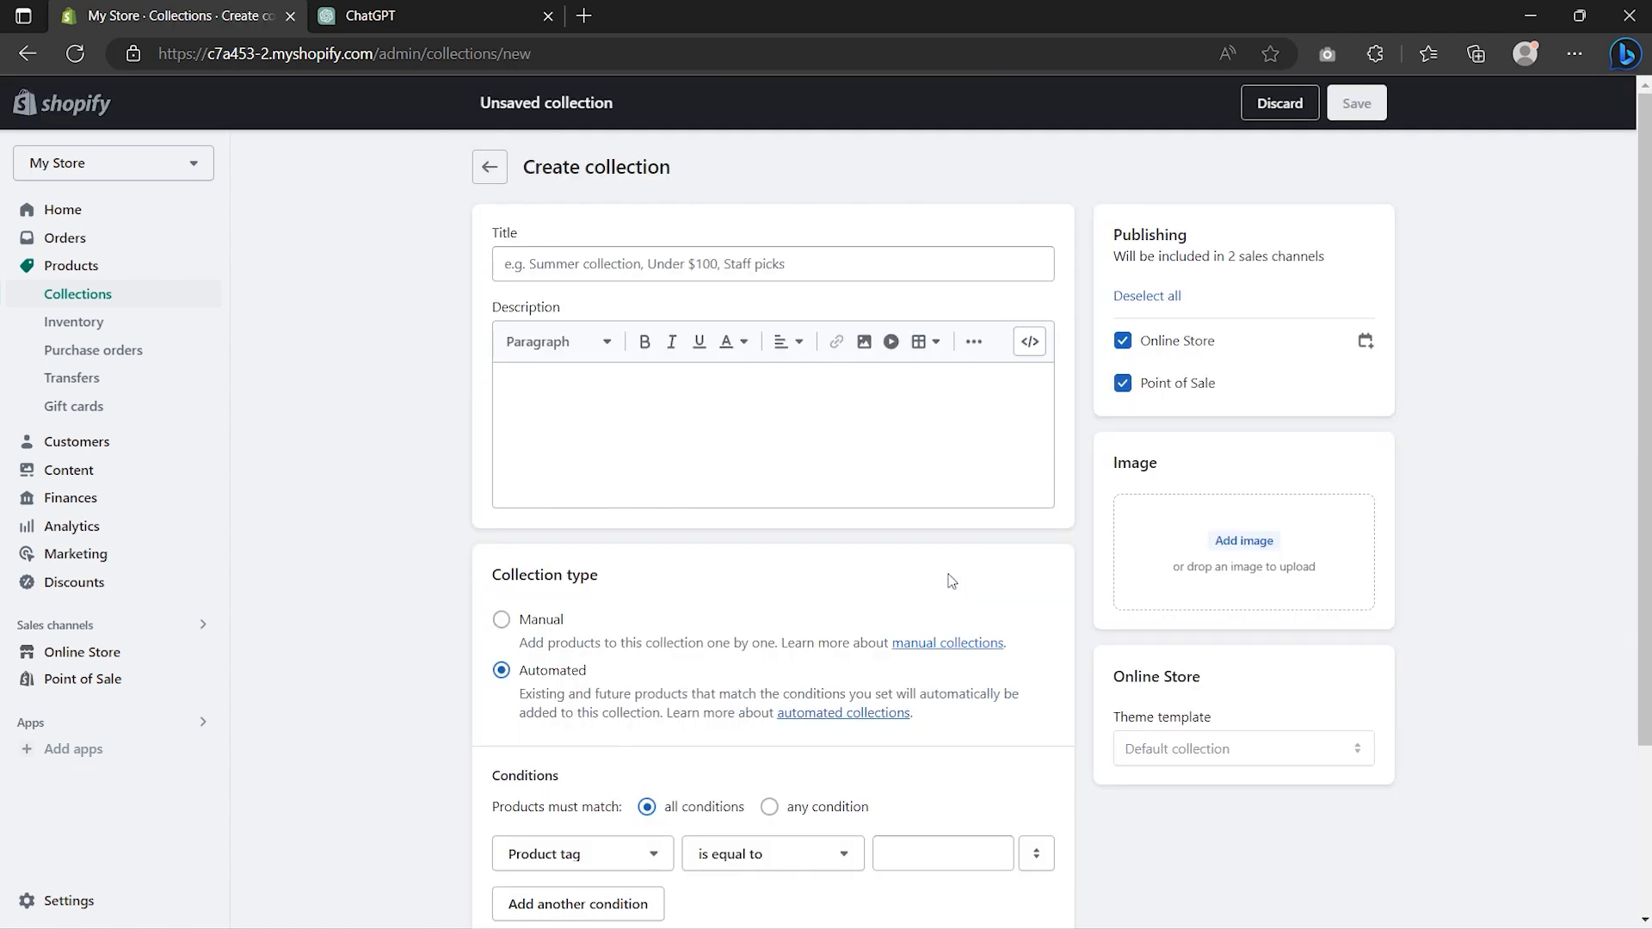
left_click(603, 260)
type("Cats")
left_click(597, 376)
left_click(500, 620)
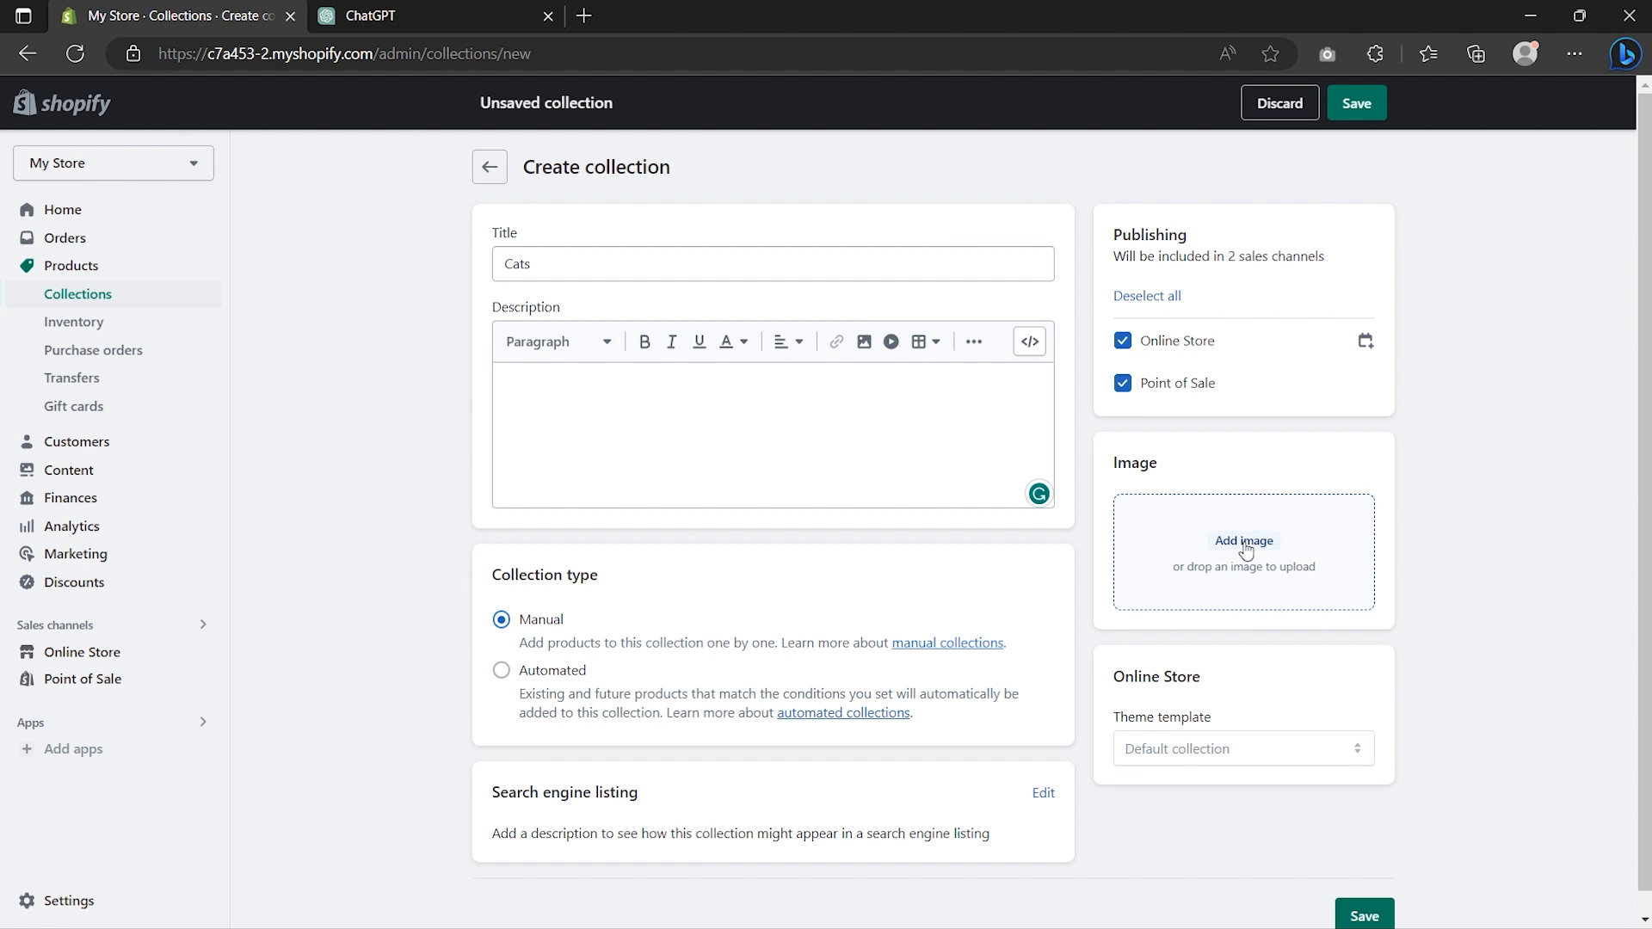
left_click(1355, 103)
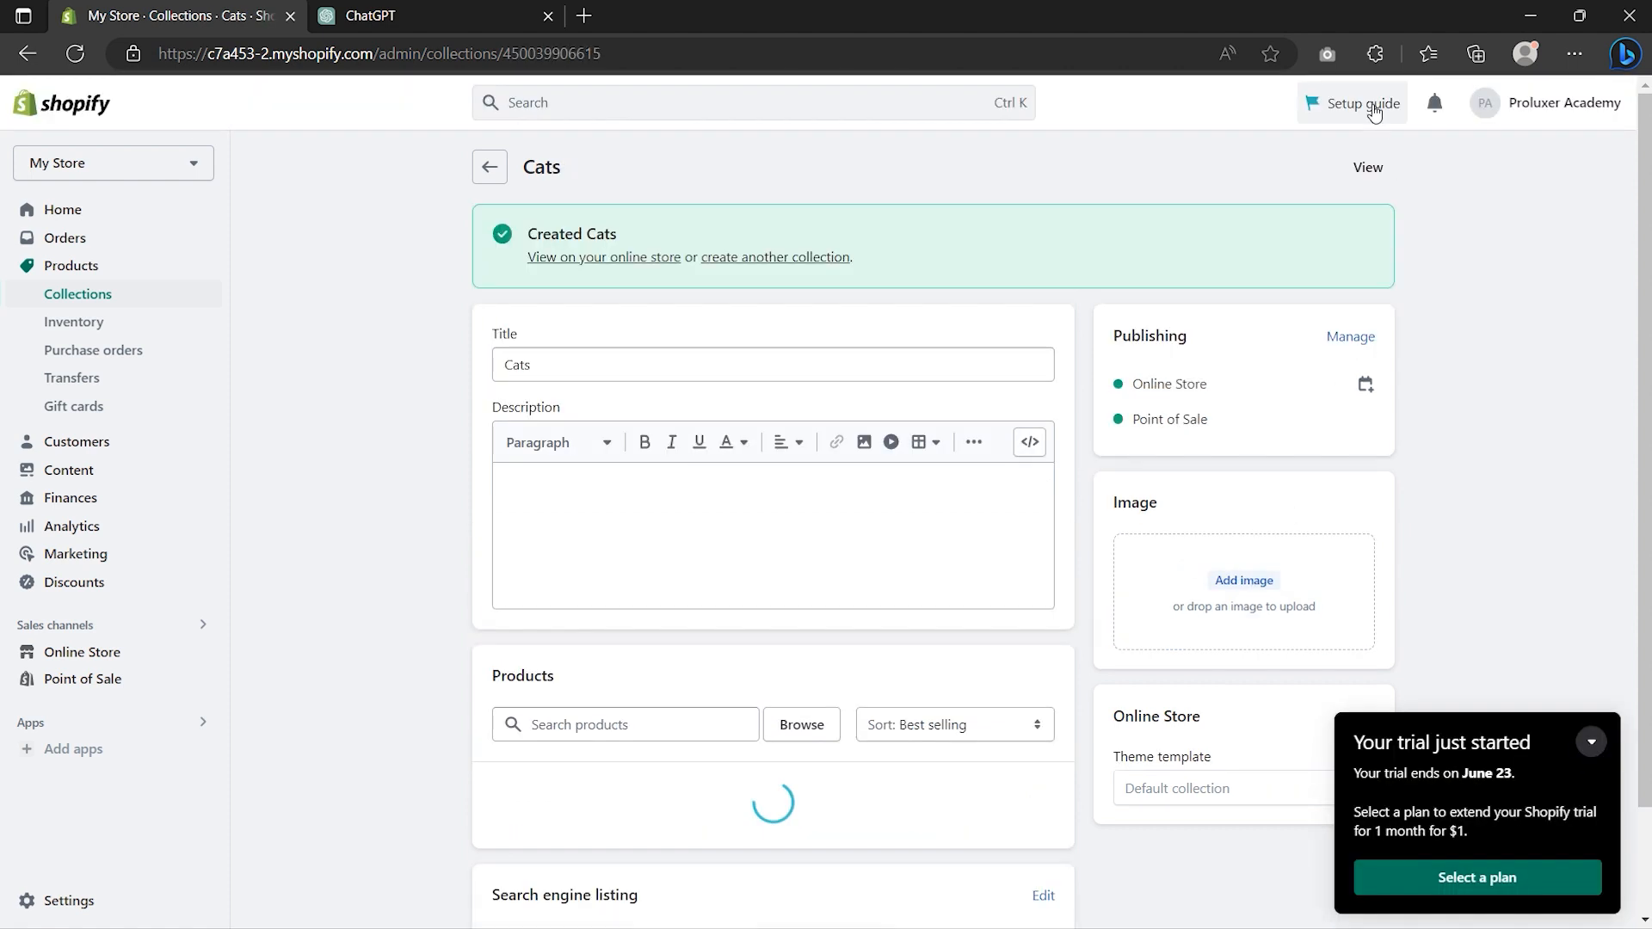
left_click(490, 168)
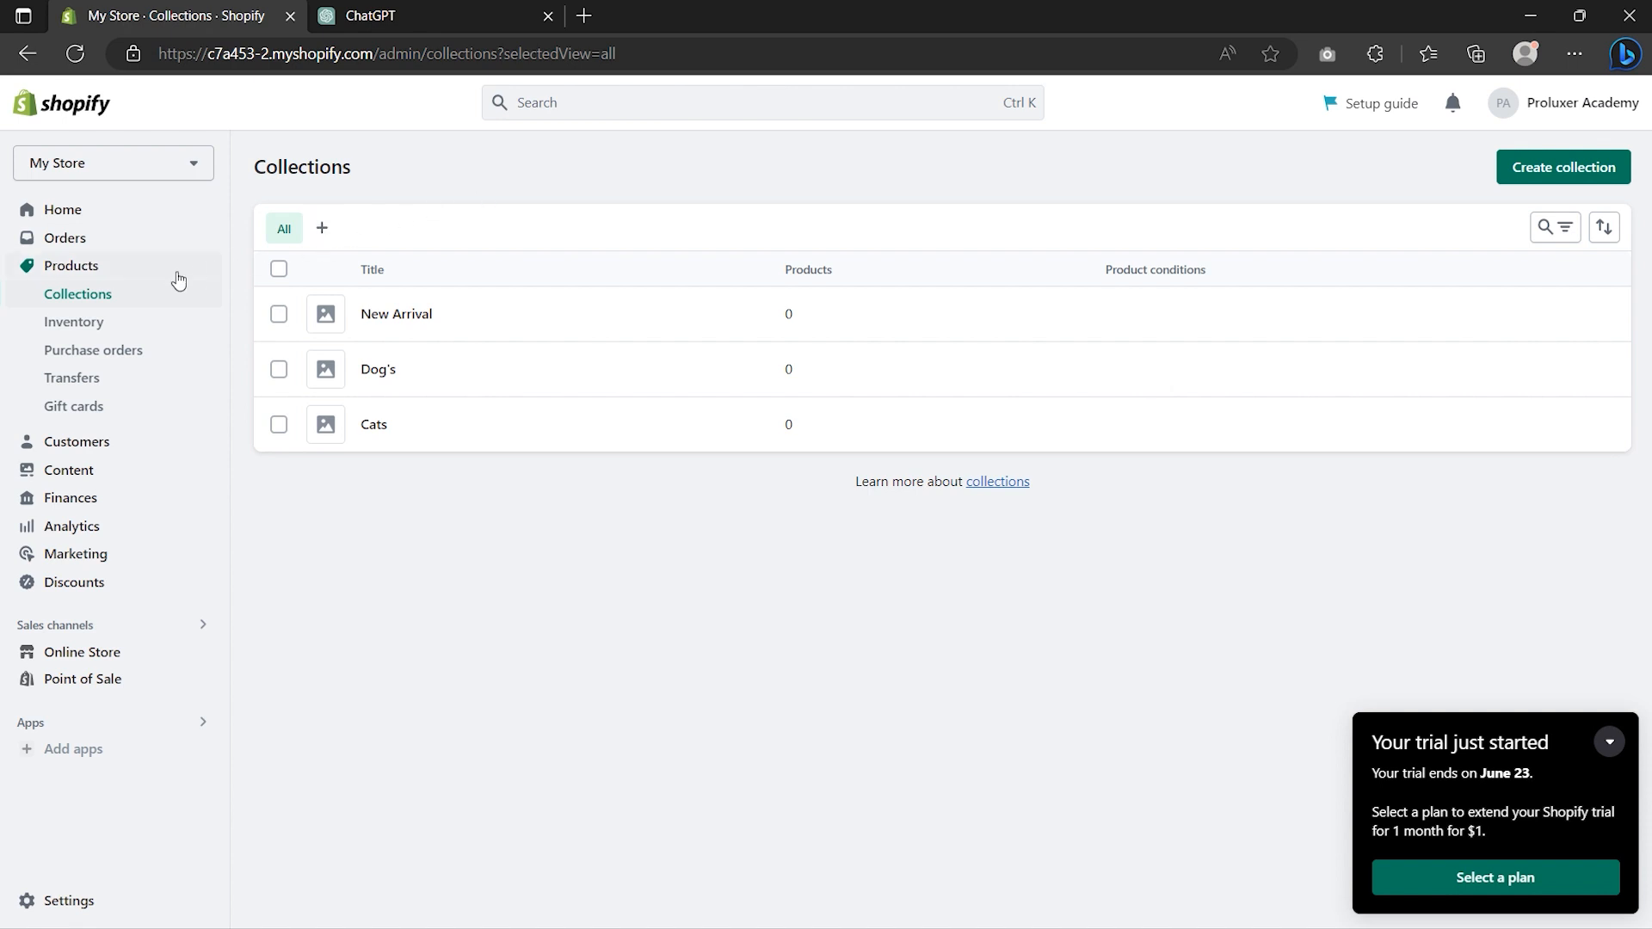
- Start a new product in the store and title it "Pup Couture II"
left_click(71, 271)
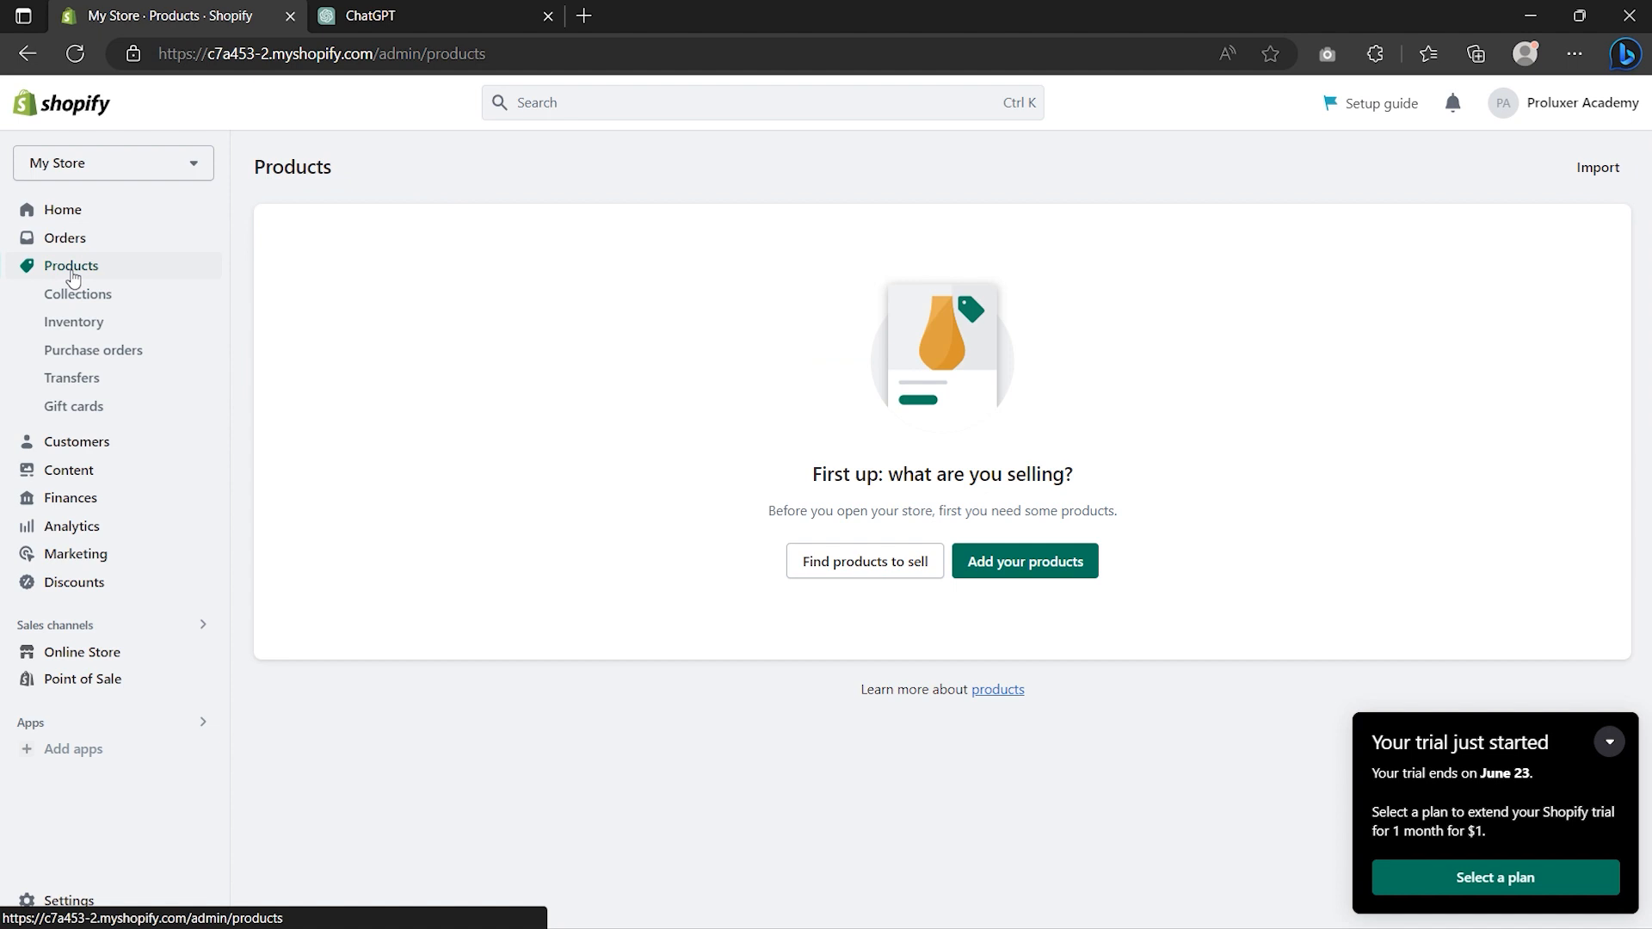
left_click(1046, 560)
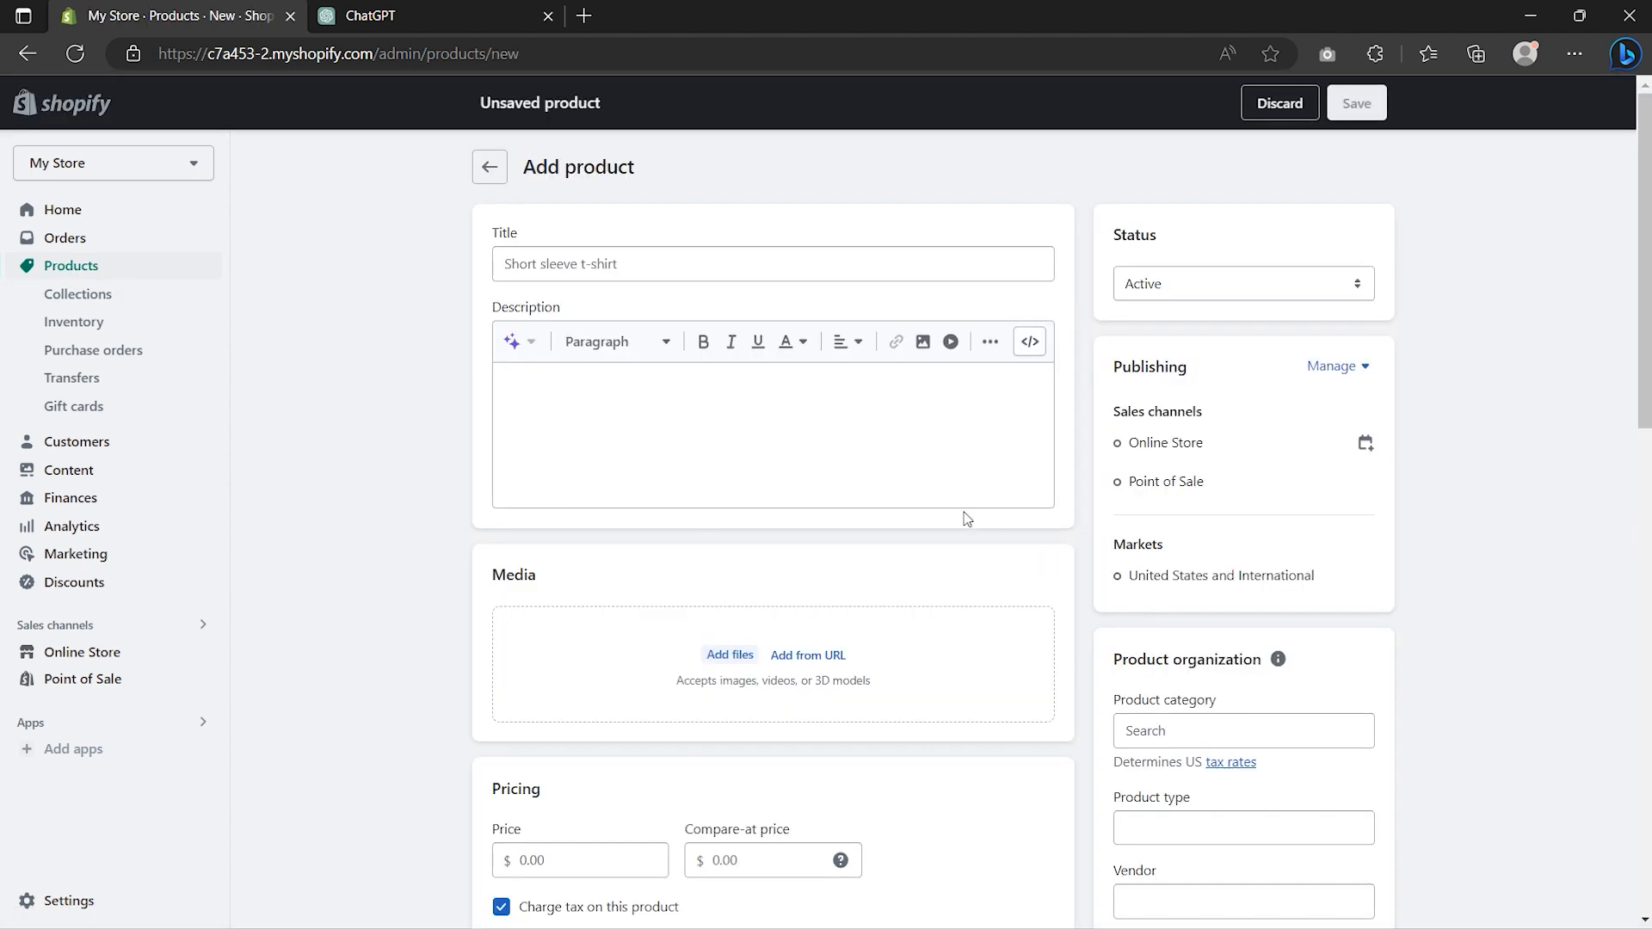
left_click(617, 265)
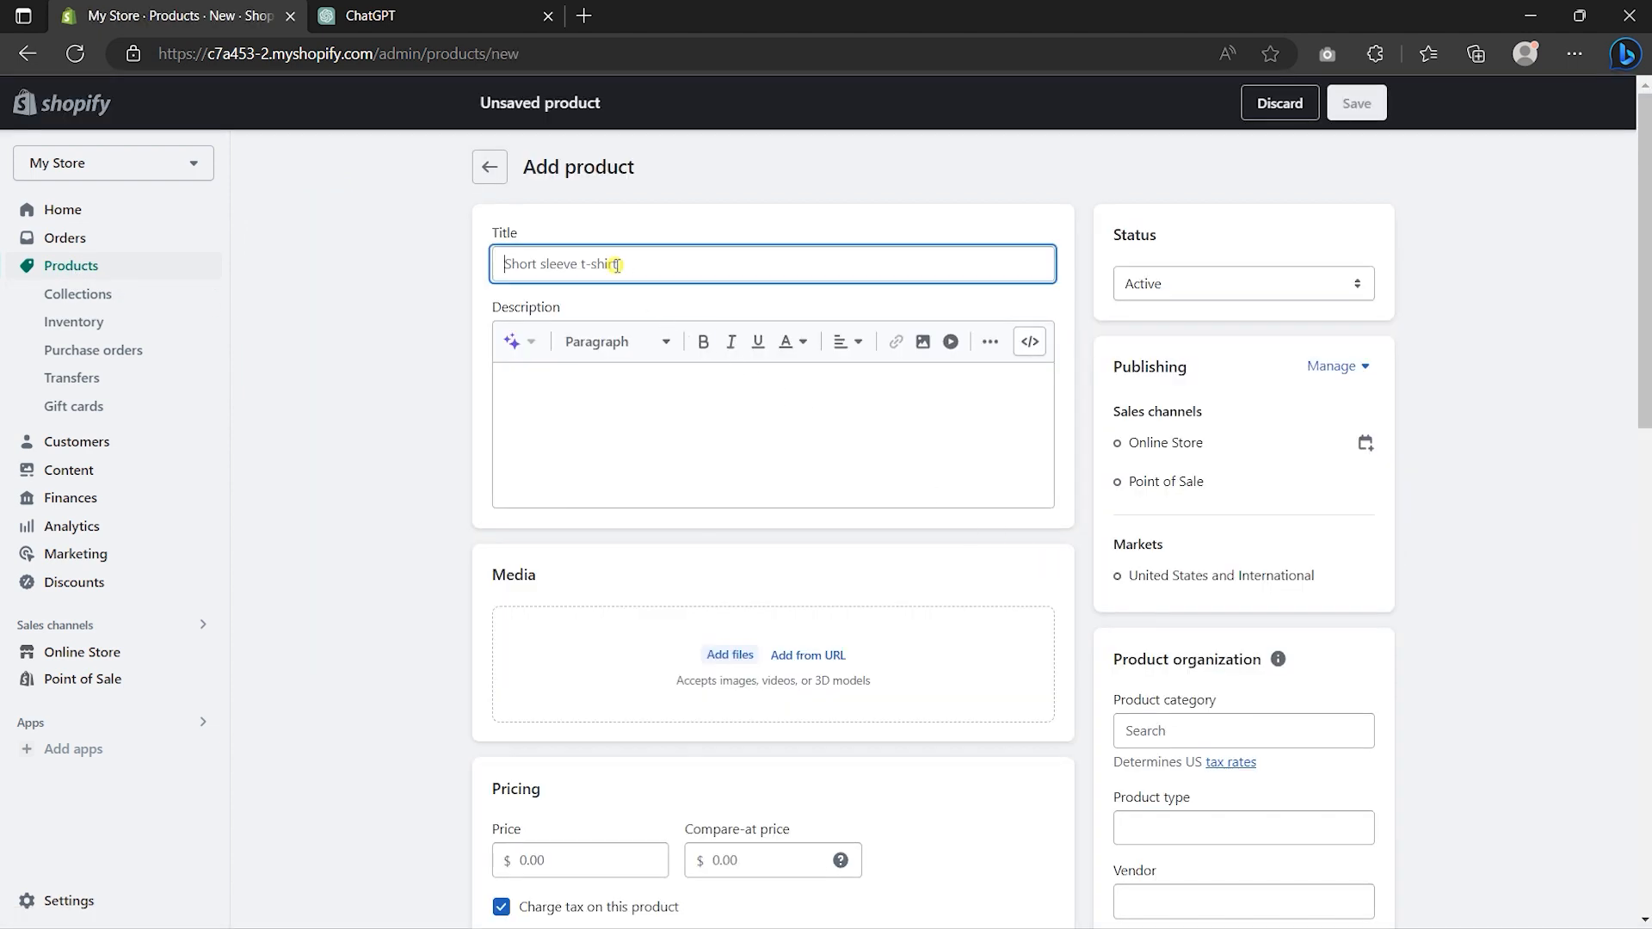
type("Pop Couture II")
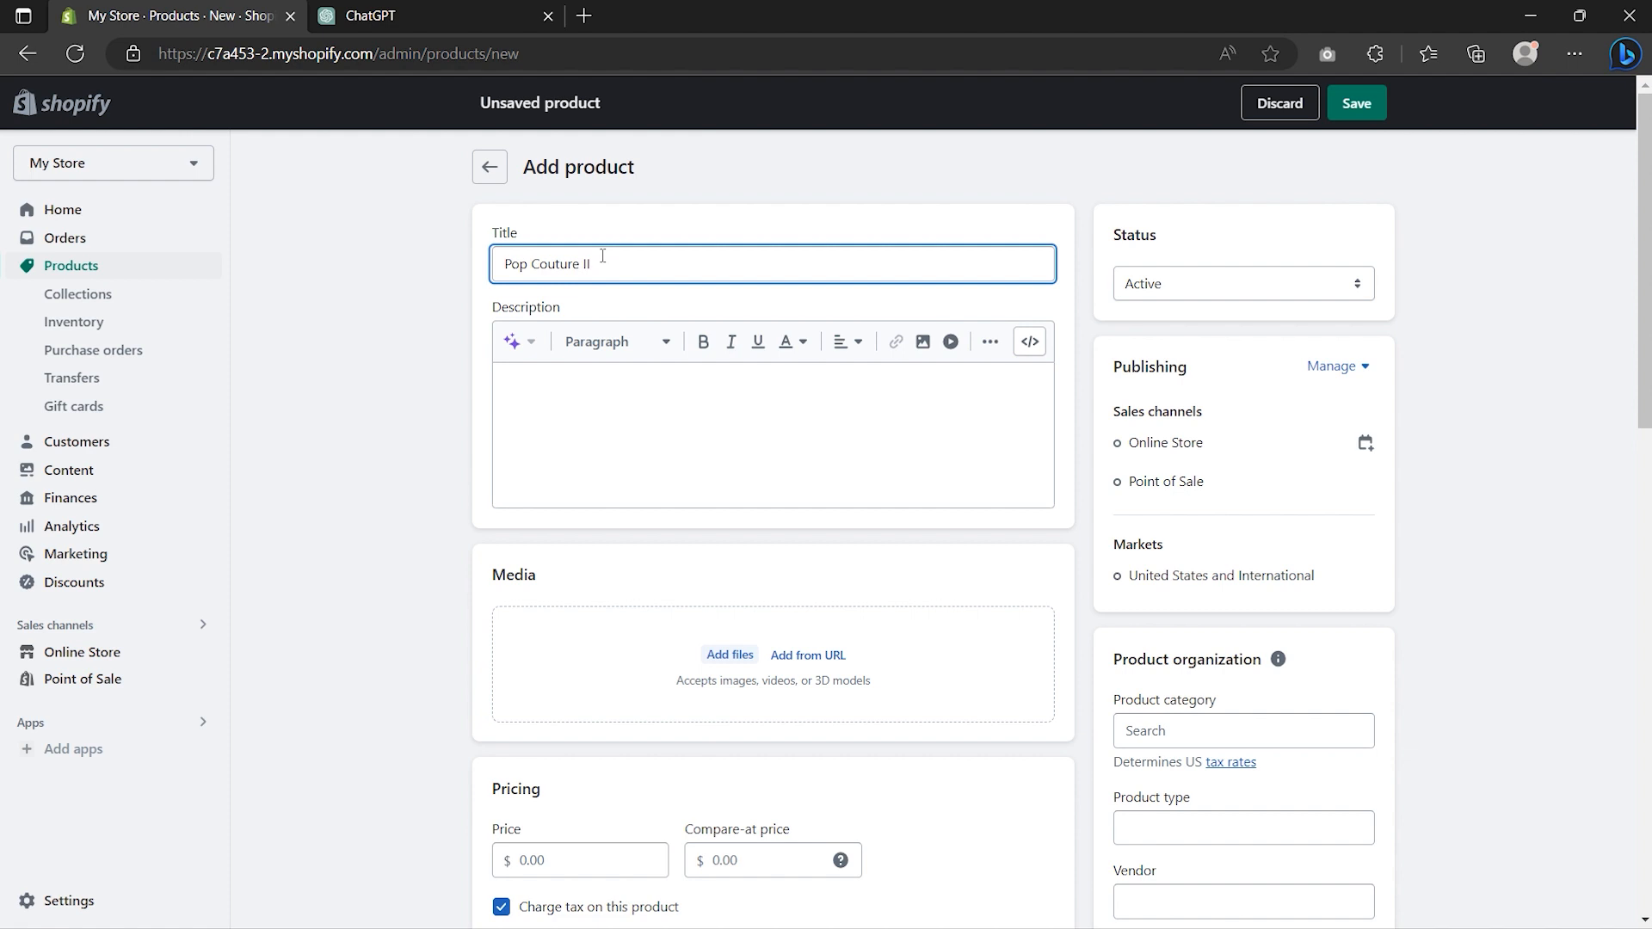
- Switch to ChatGPT, request a short, sweet, convincing product description for the Pup Couture dog clothing line, and copy the reply's heading and first two paragraphs
left_click(431, 17)
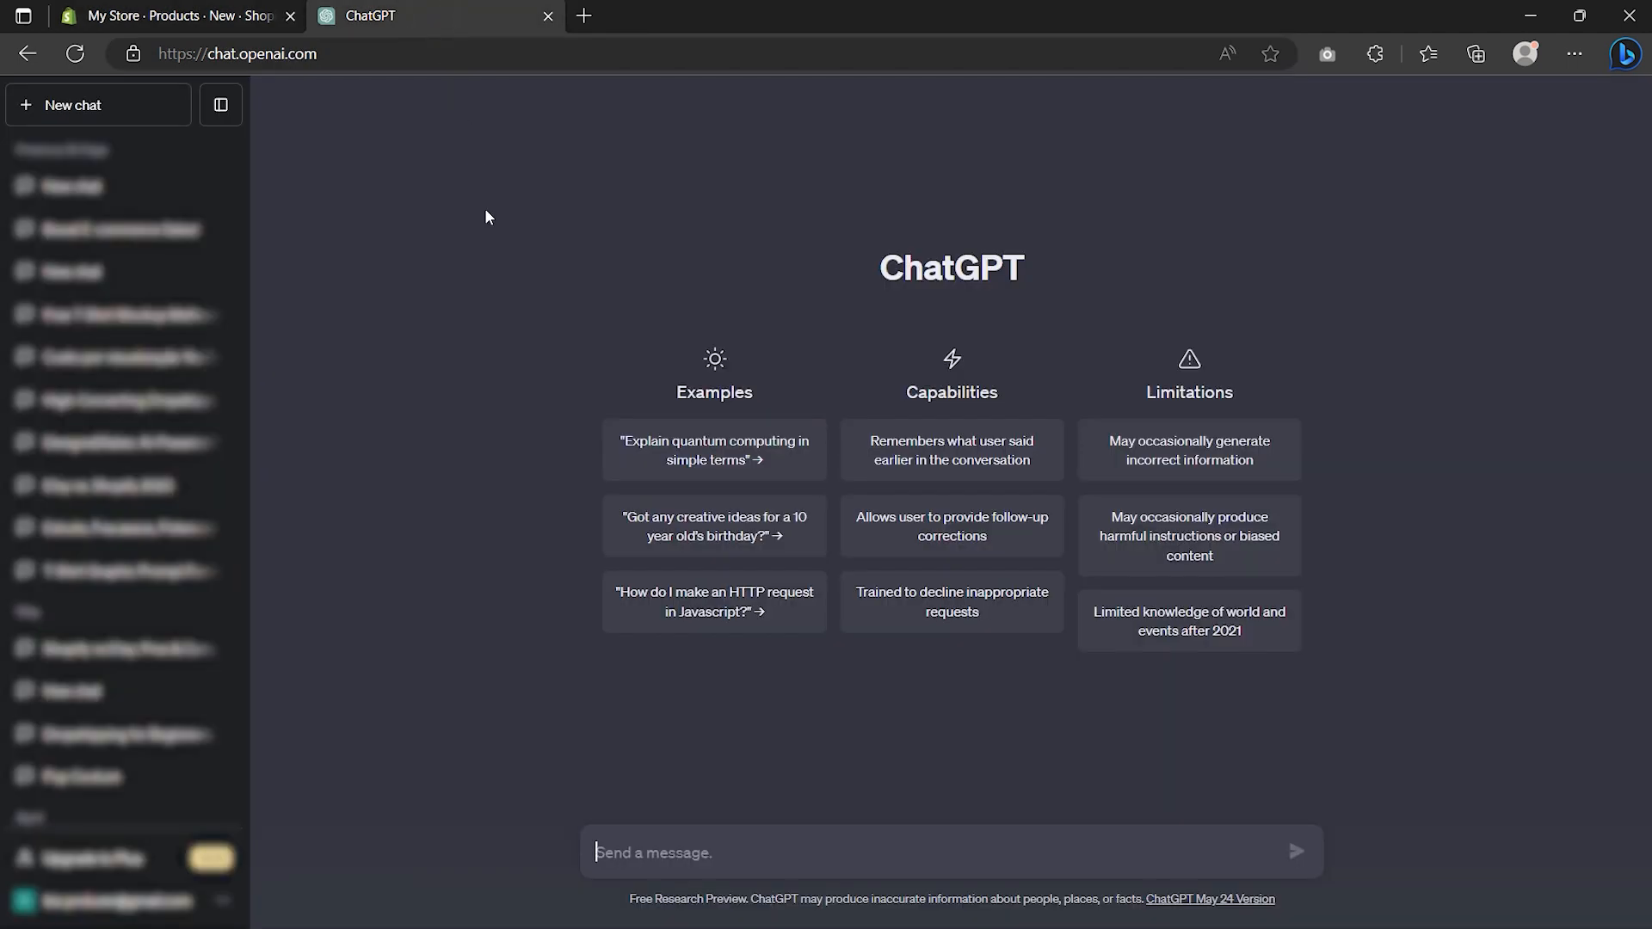
type("create a product description for a clothing line called pup couture for dogs. The description should convince my customers with short and sweet words")
key("Return")
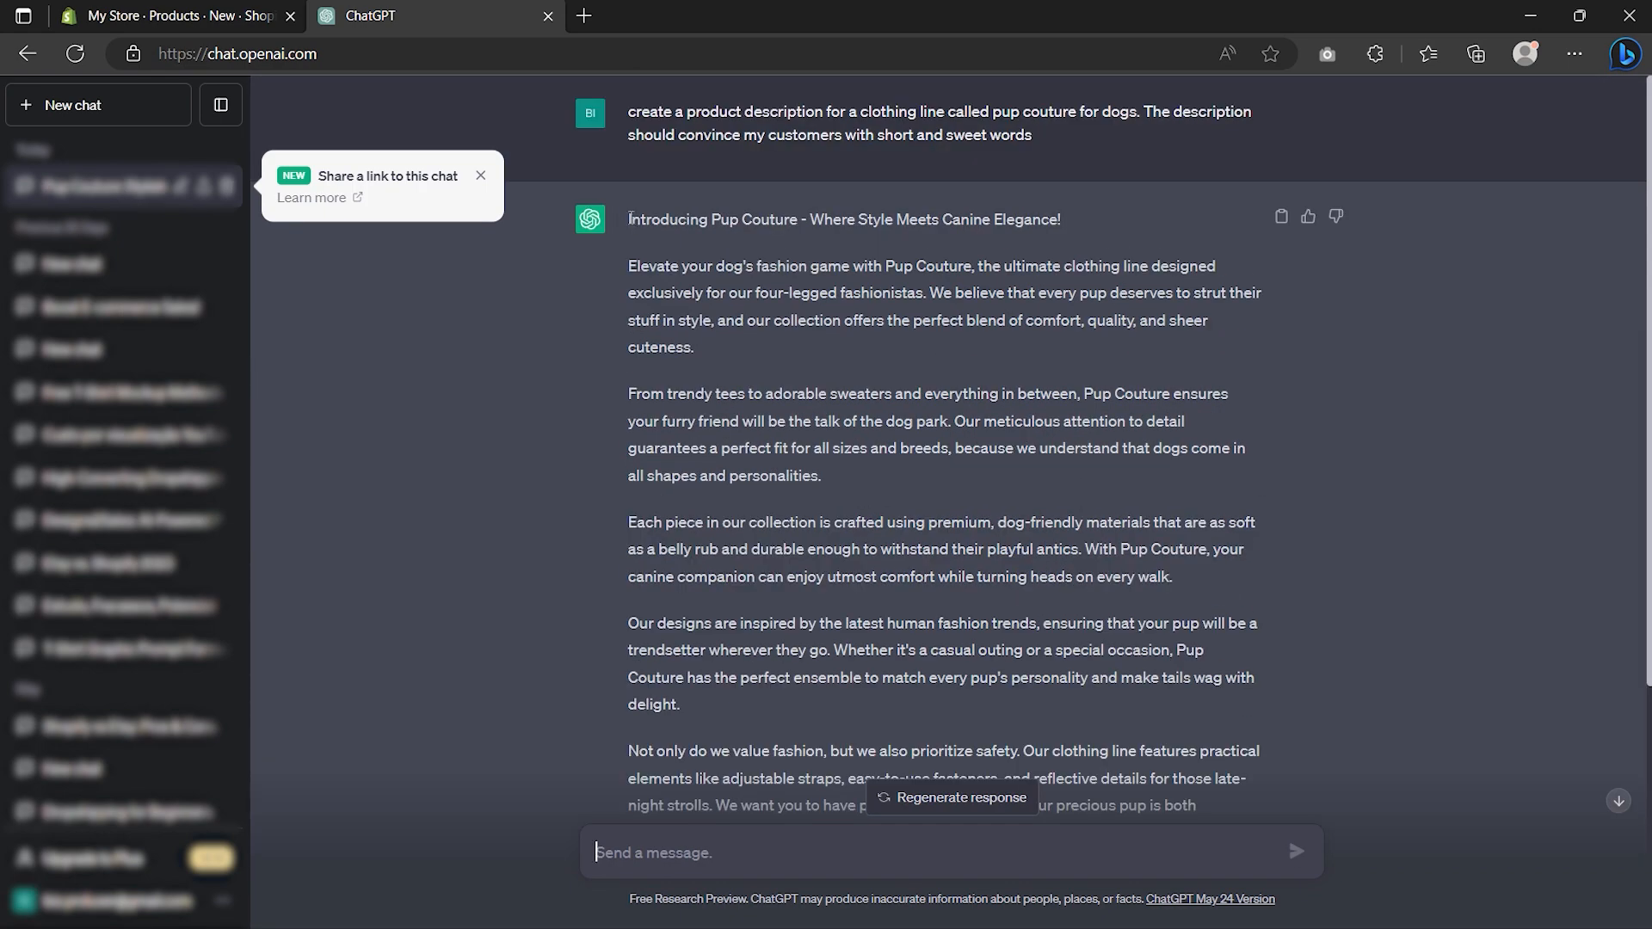
left_click_drag(629, 222, 826, 479)
key("ctrl+c")
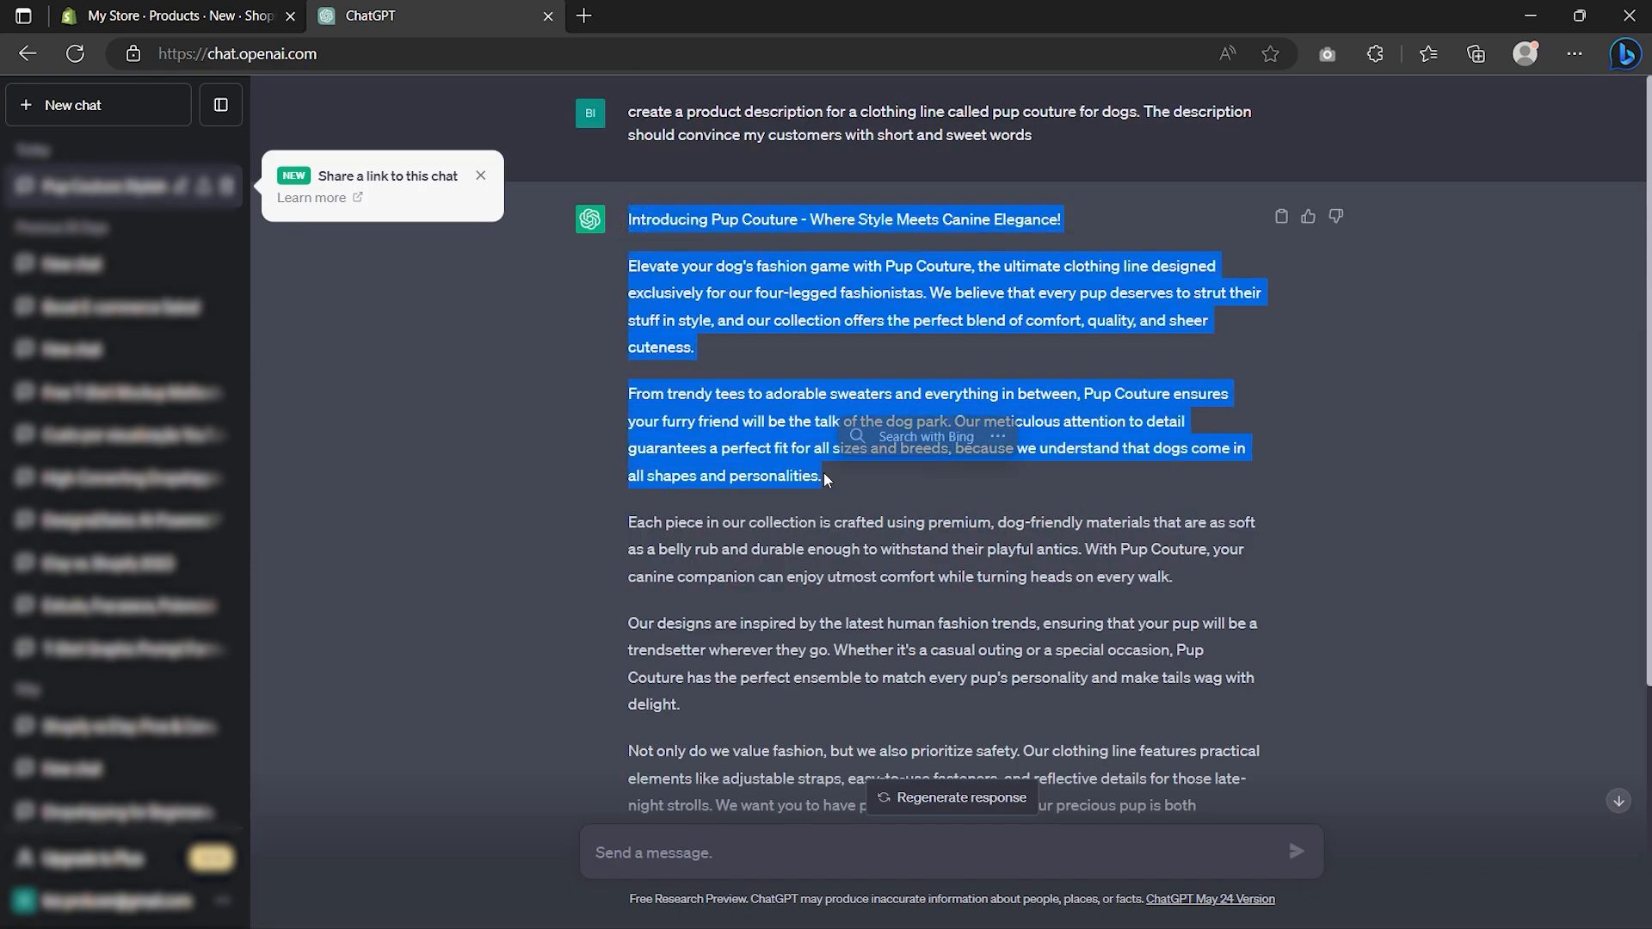
right_click(824, 478)
left_click(840, 473)
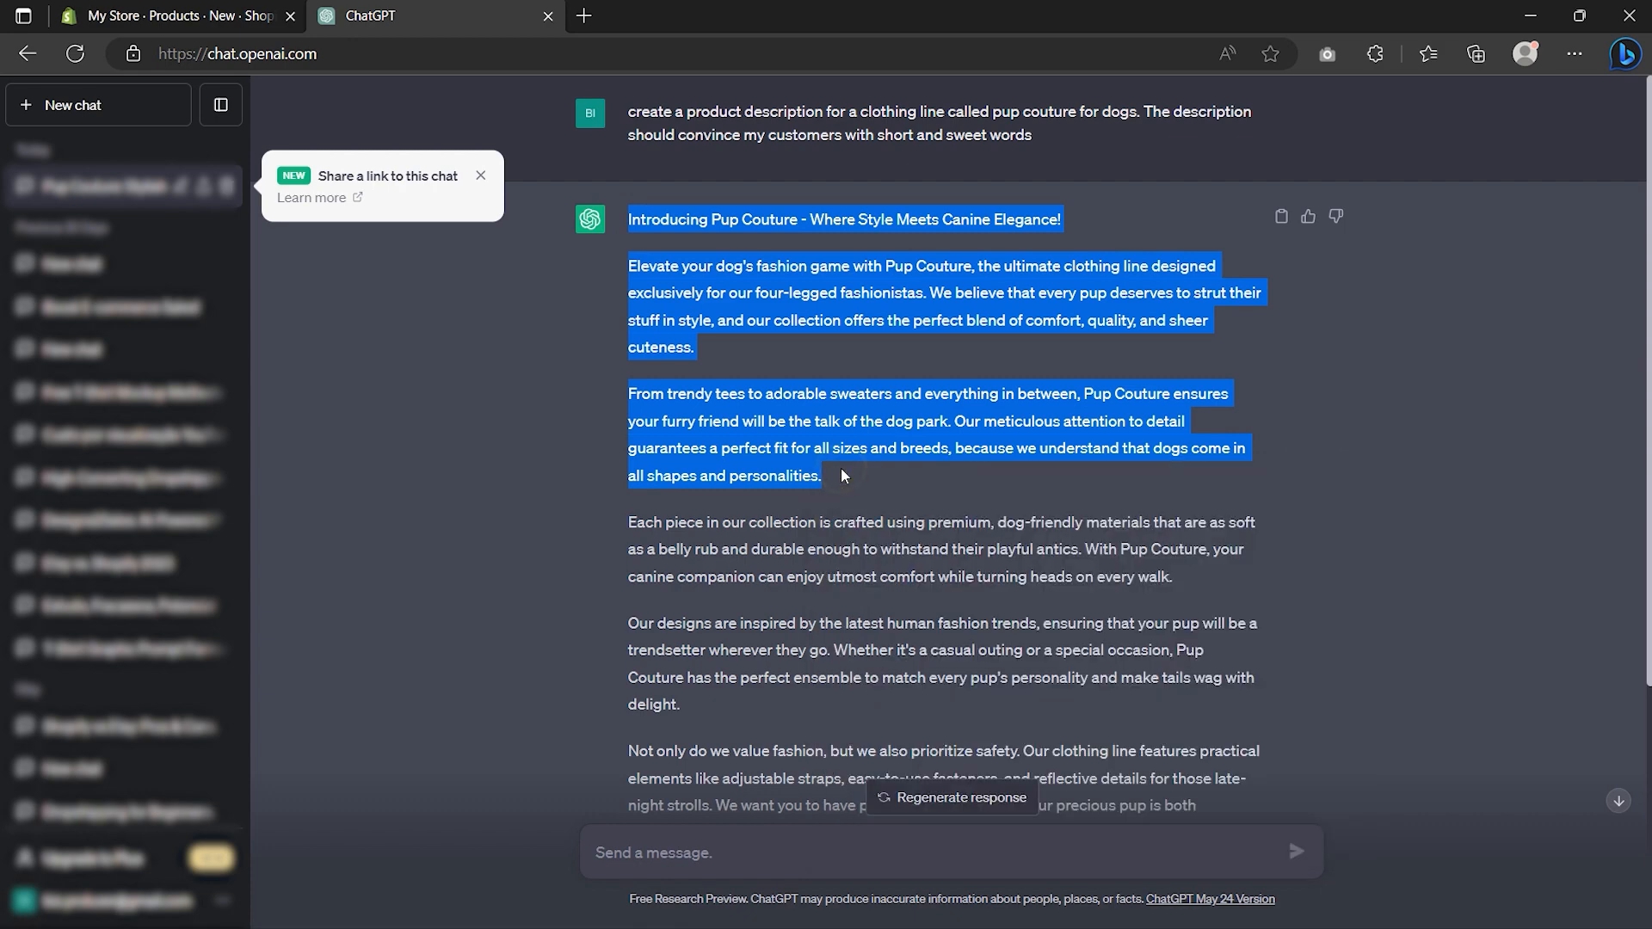
- Switch back to Shopify, paste the copied text as the product description, and set the product status to Draft
left_click(172, 15)
right_click(542, 385)
left_click(604, 555)
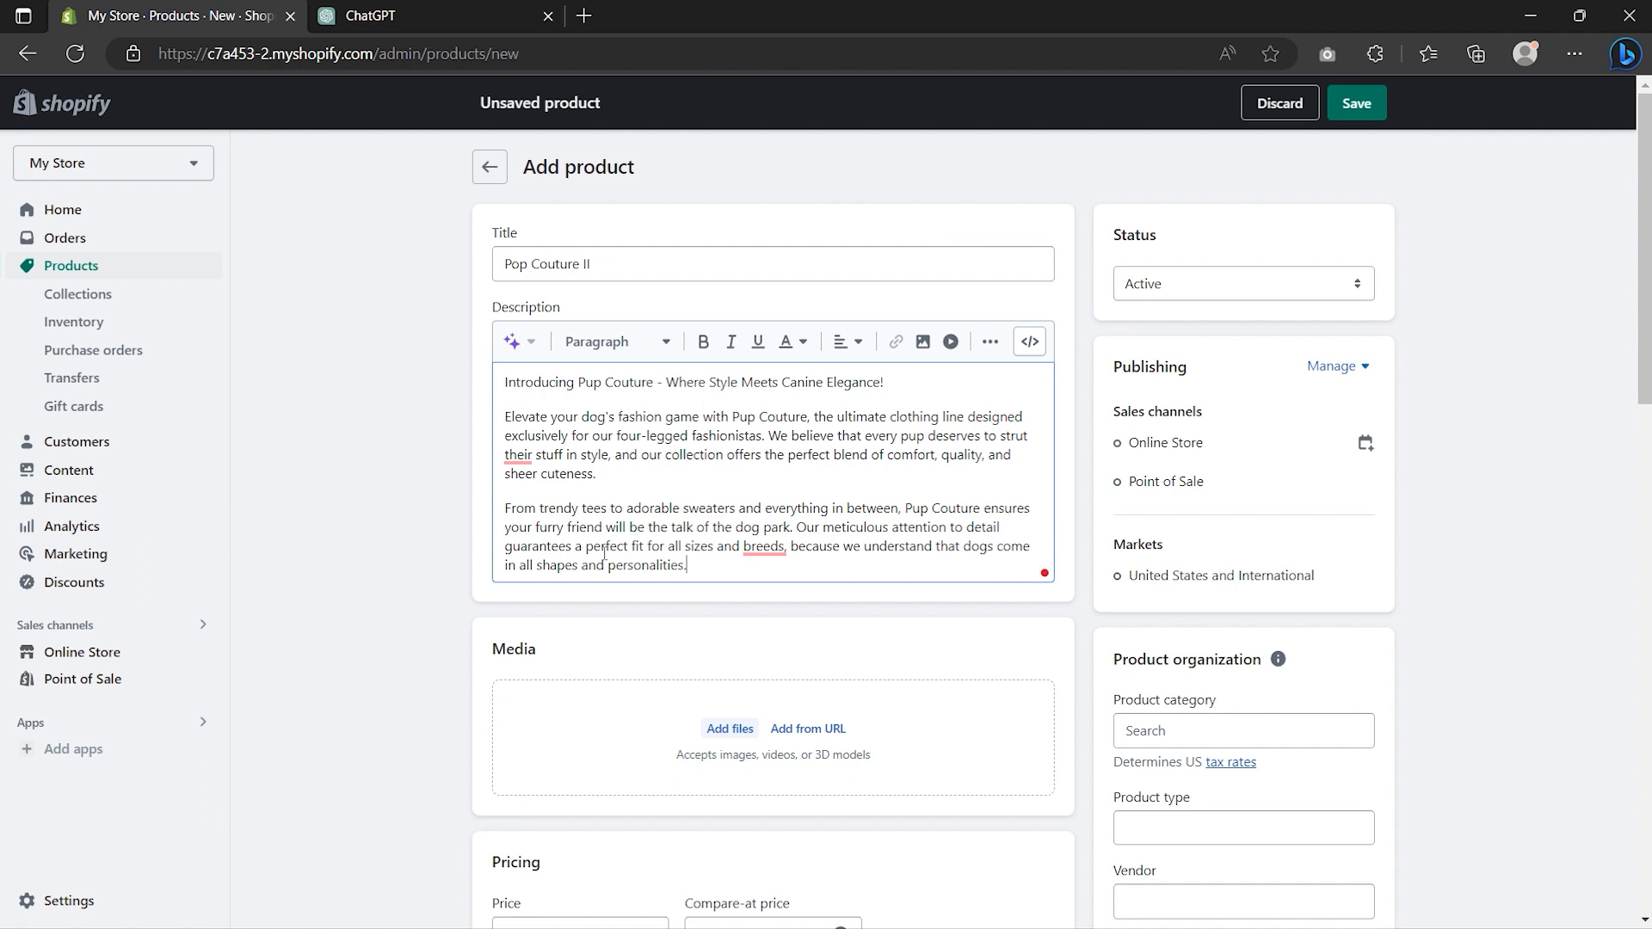
left_click(1183, 287)
left_click(1168, 328)
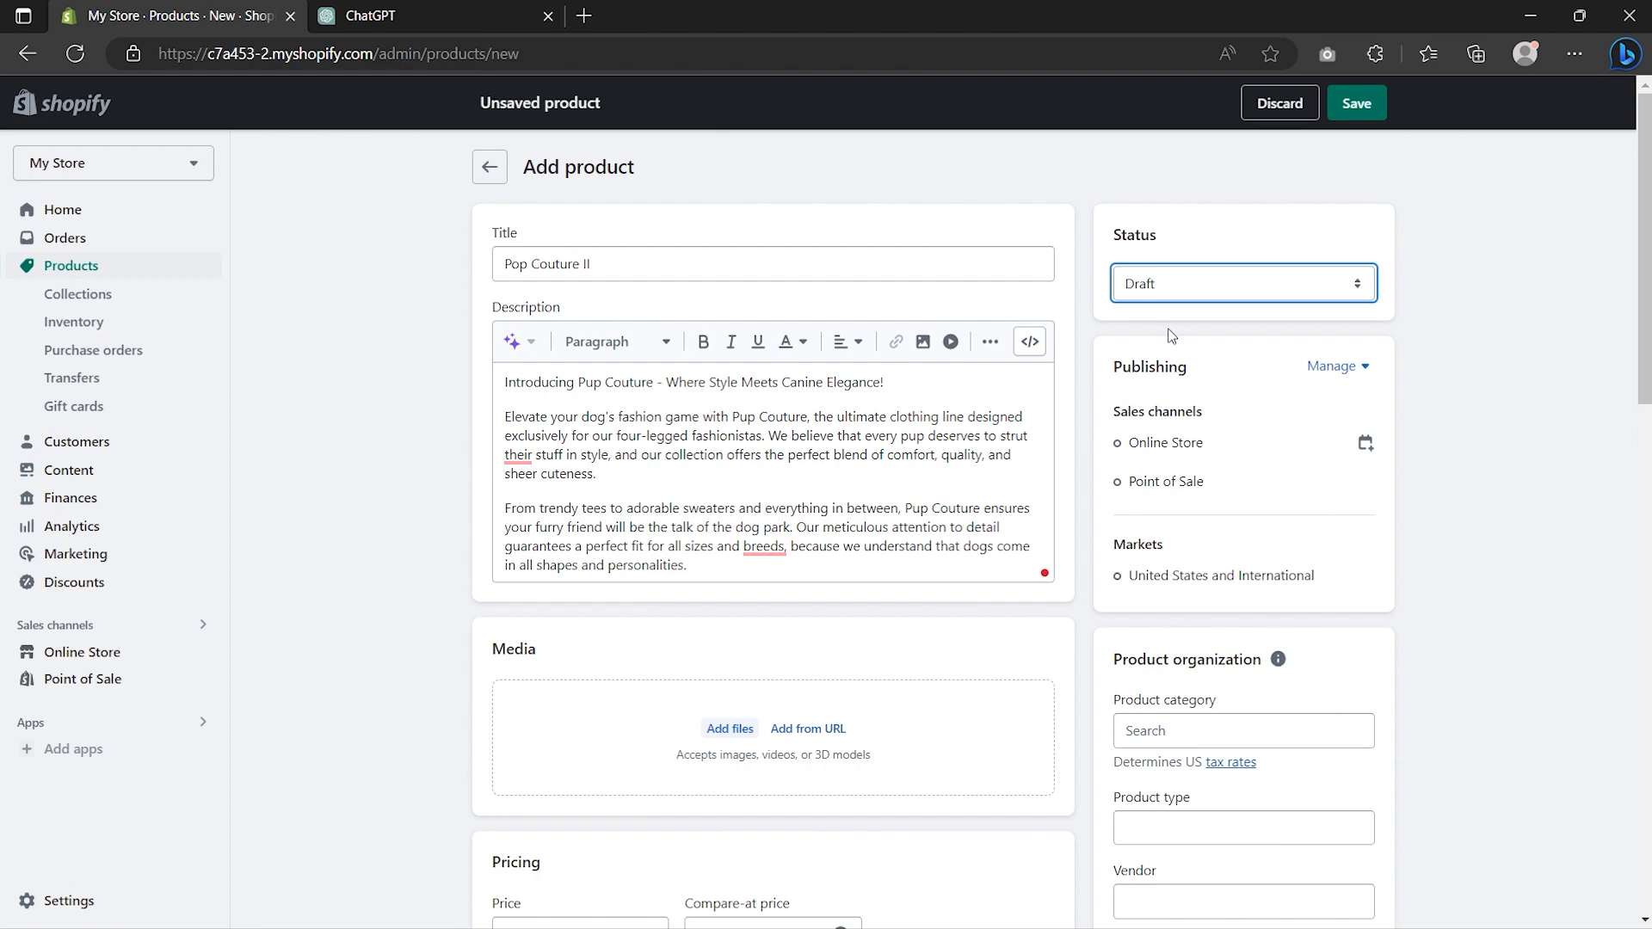
- Upload the dog hoodie photos as product media, placing the two-dog photo first and the bear-face close-up second
scroll(732, 627, "down", 4)
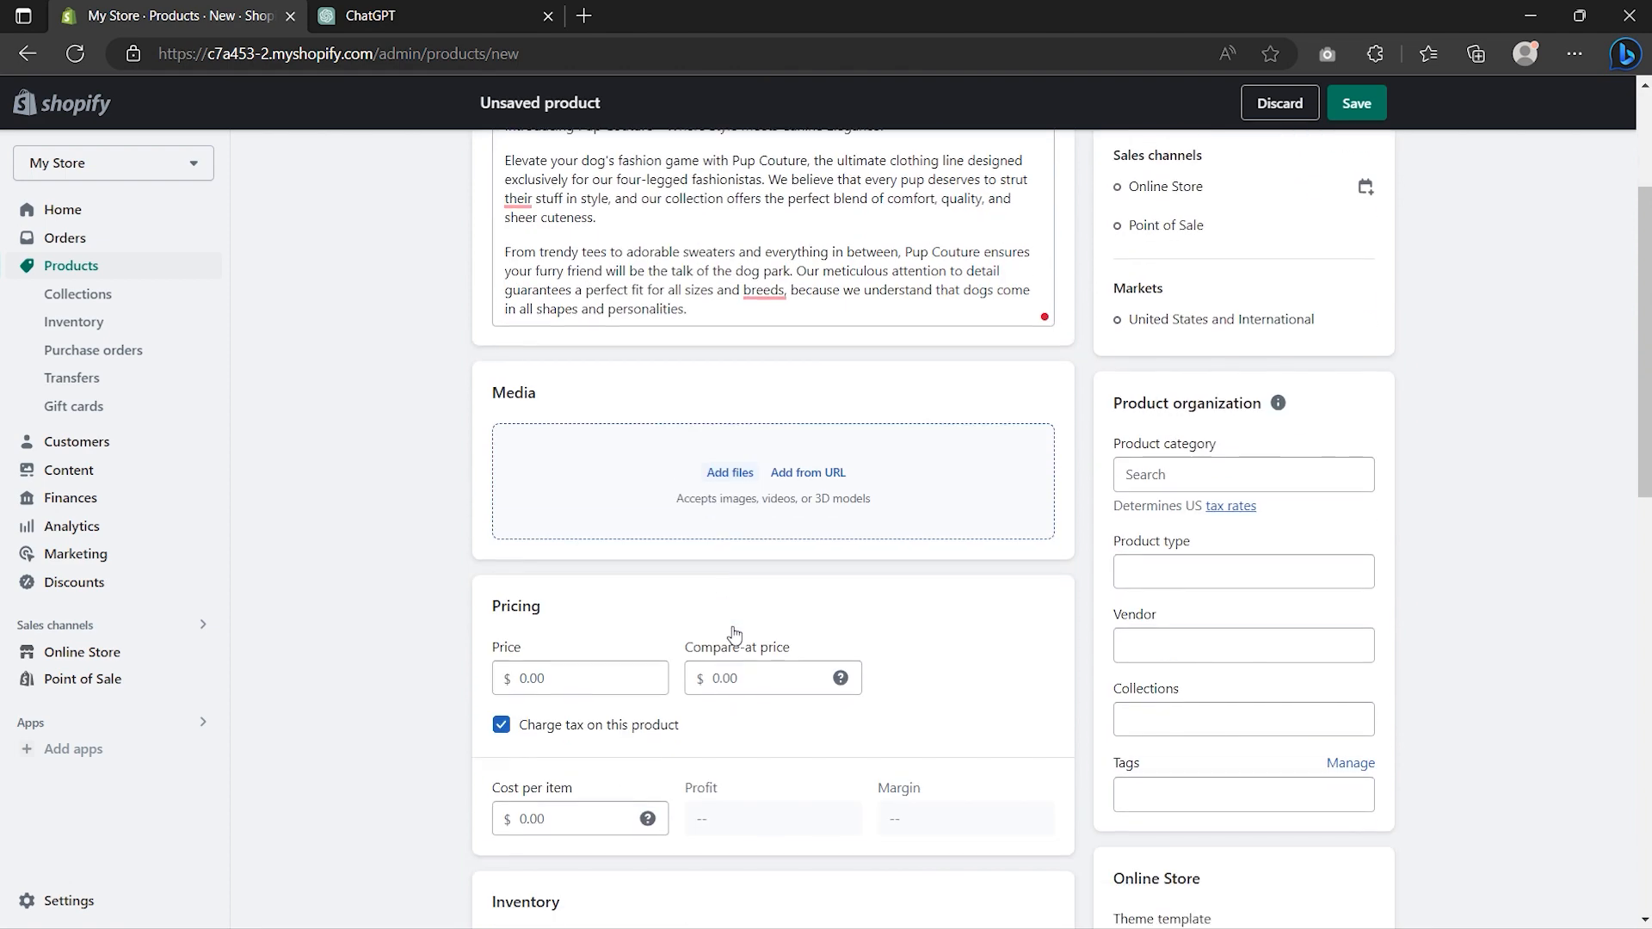
left_click(729, 343)
left_click(1108, 425, "ctrl")
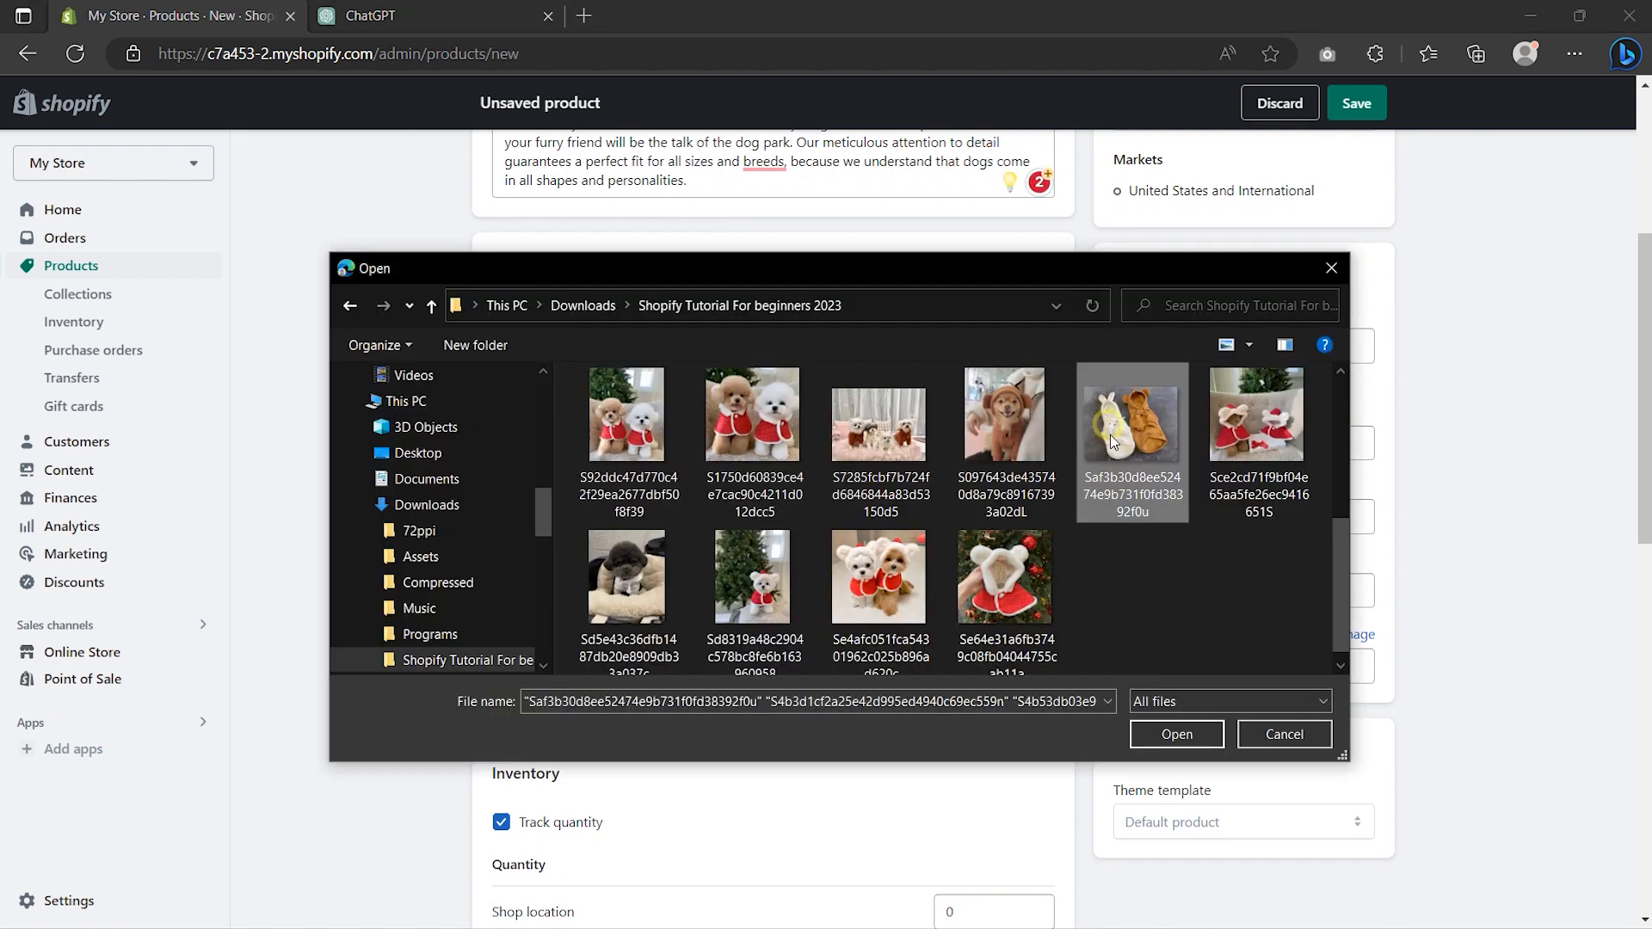
left_click(1176, 734)
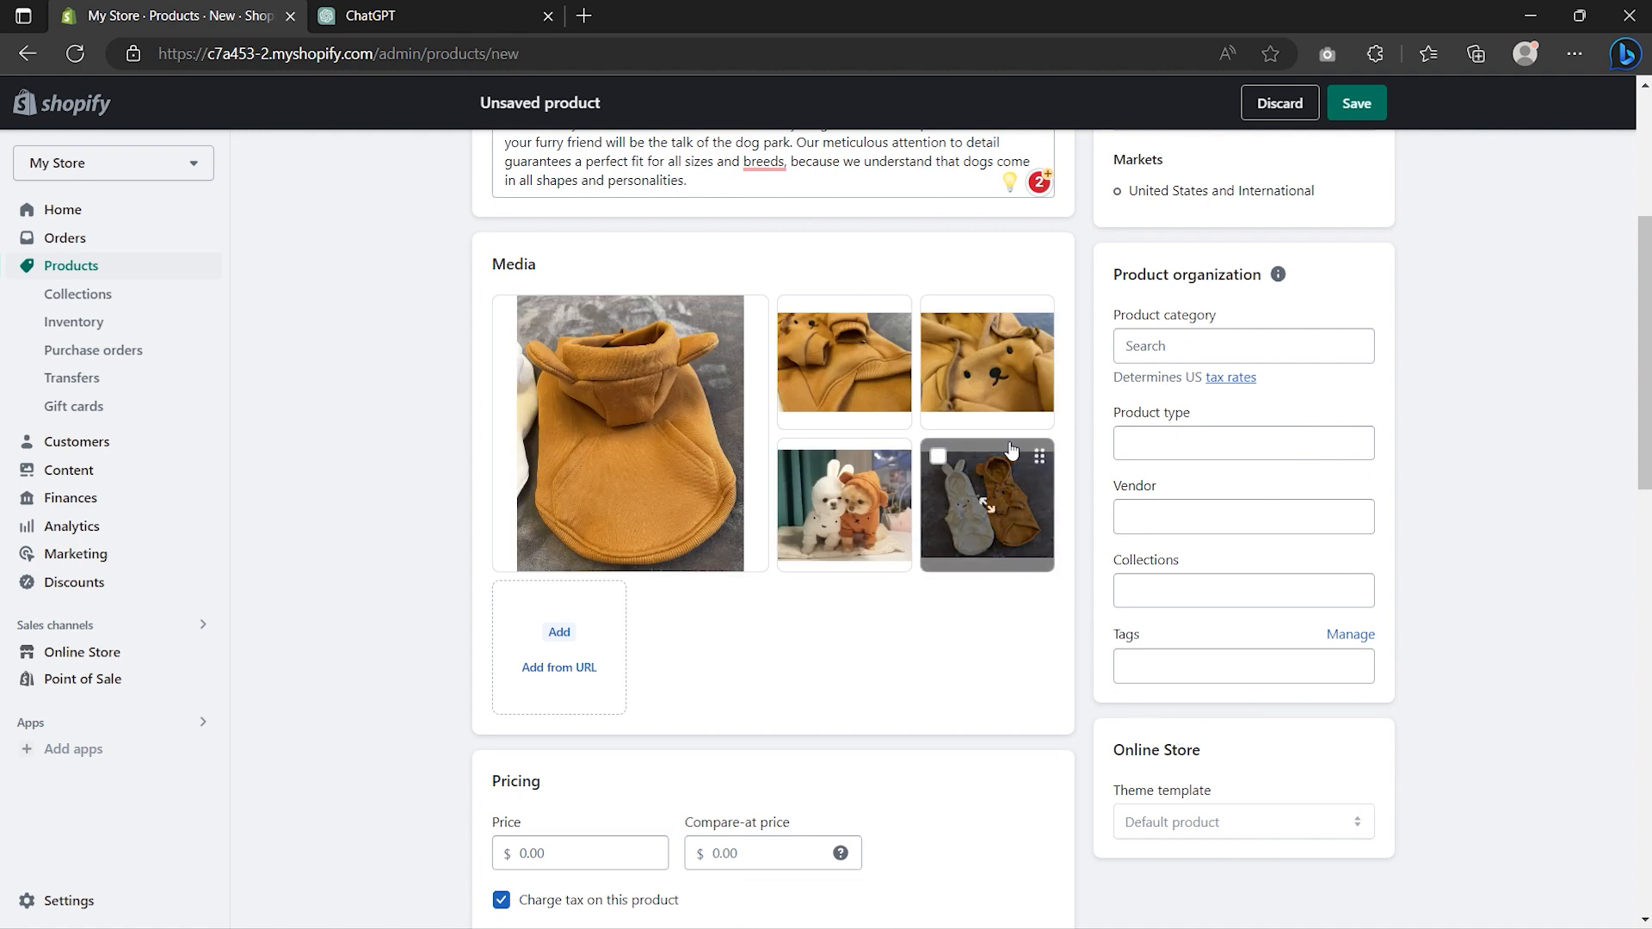
left_click_drag(858, 473, 654, 387)
left_click_drag(837, 476, 843, 355)
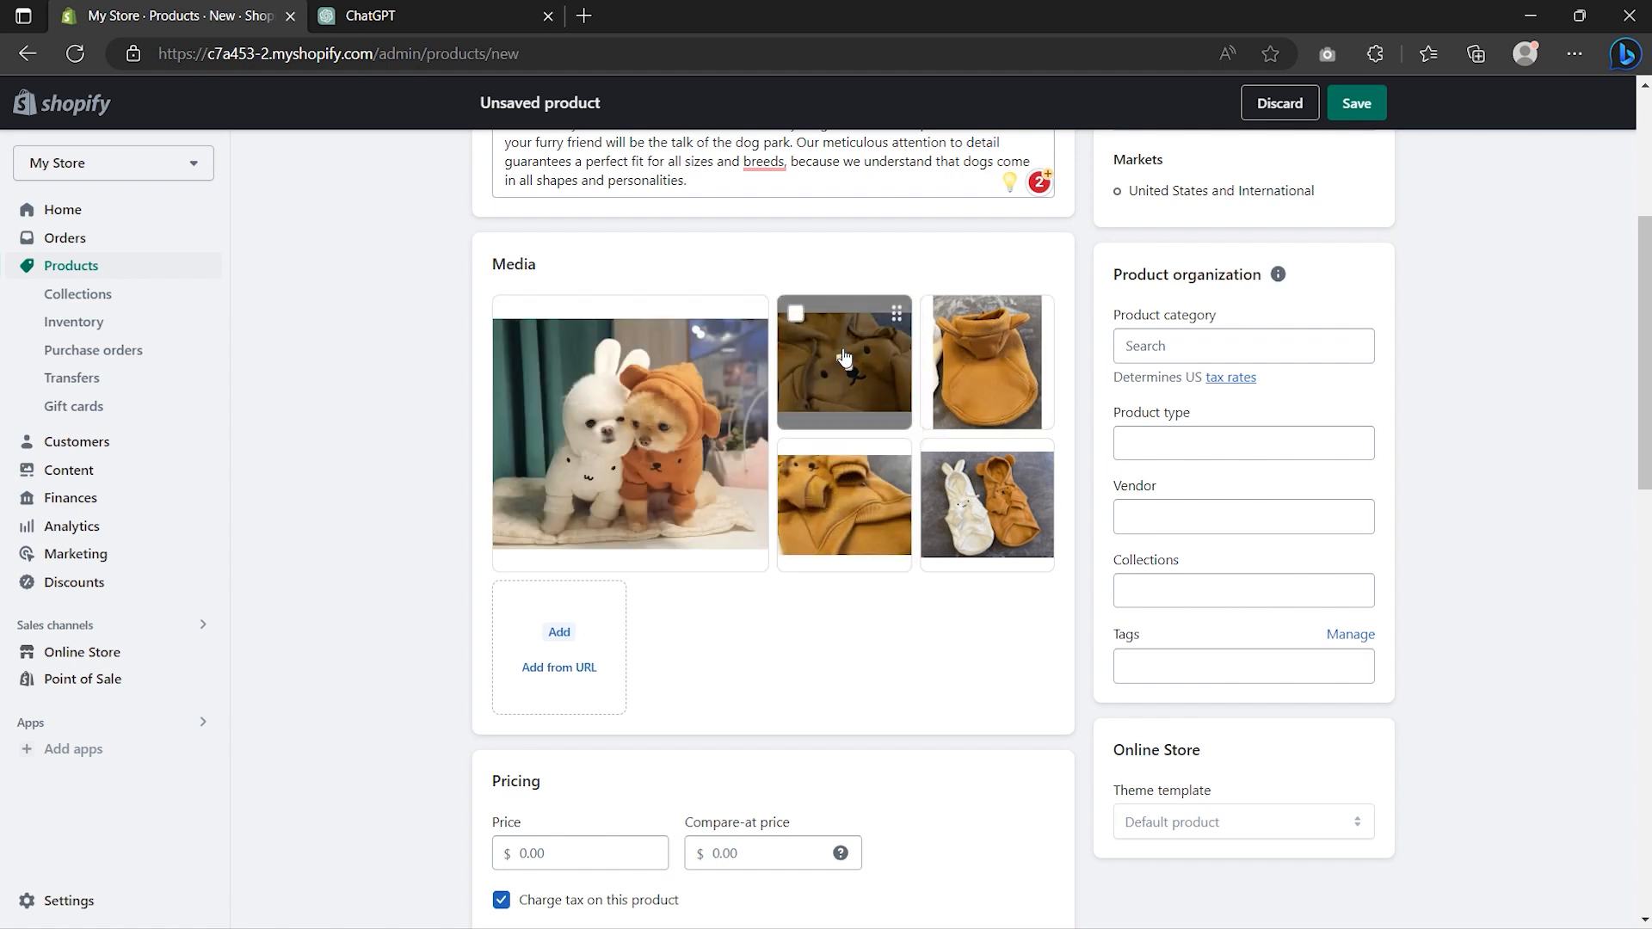
- Set the product category to Animals & Pet Supplies and add the product to the Dog's and New Arrival collections
left_click(1166, 344)
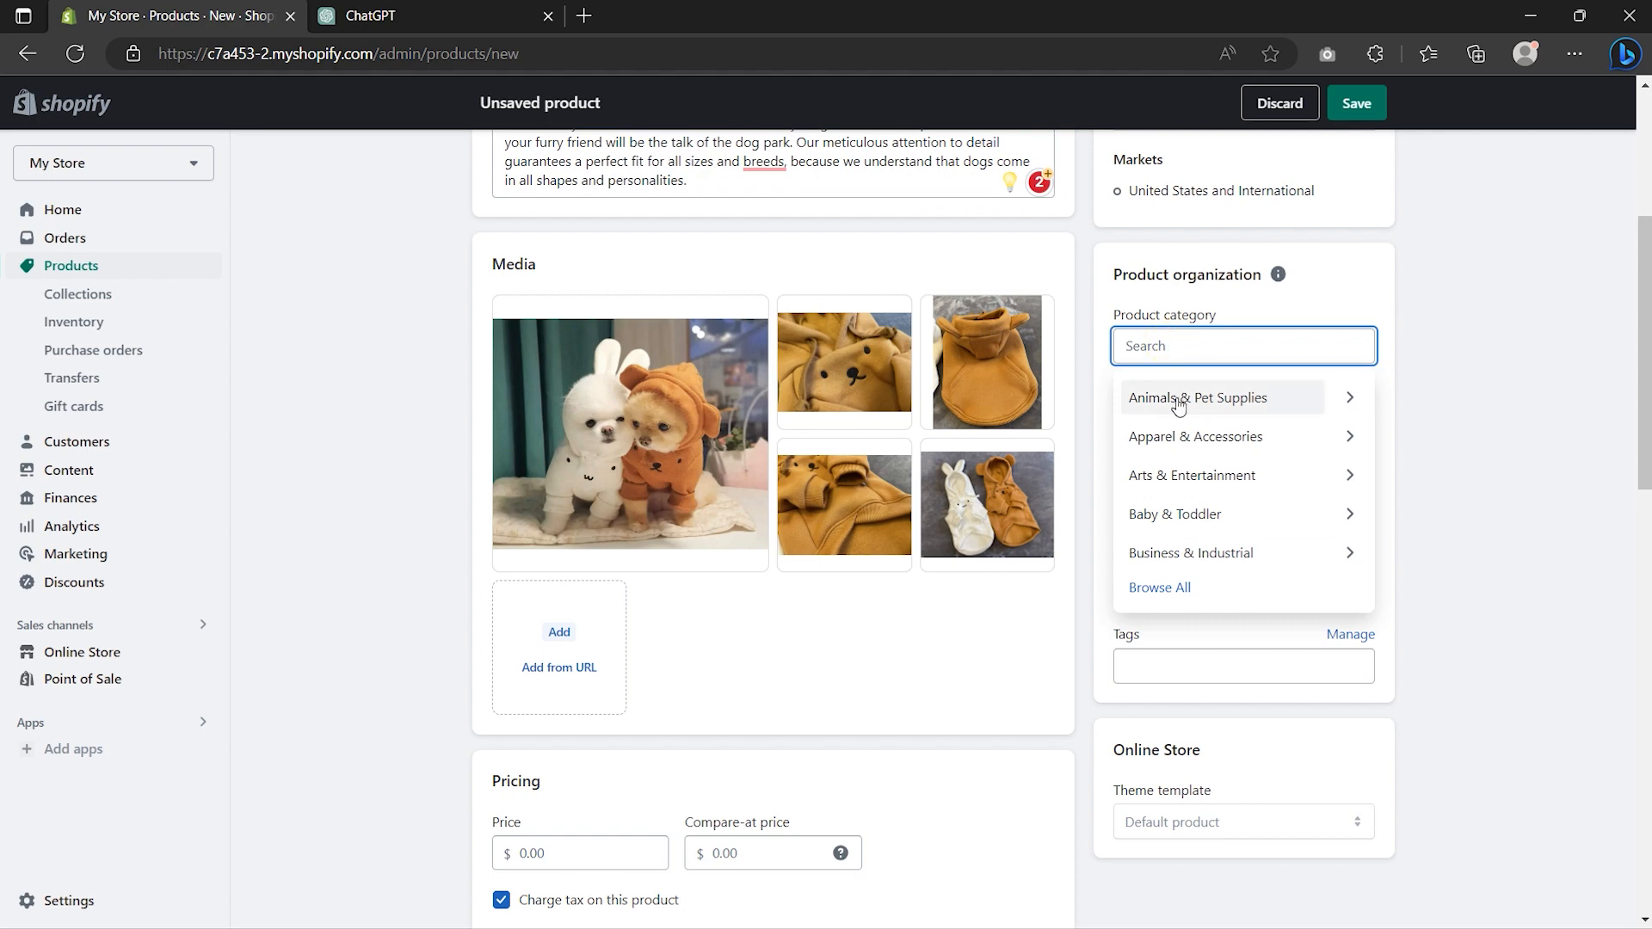
left_click(1179, 401)
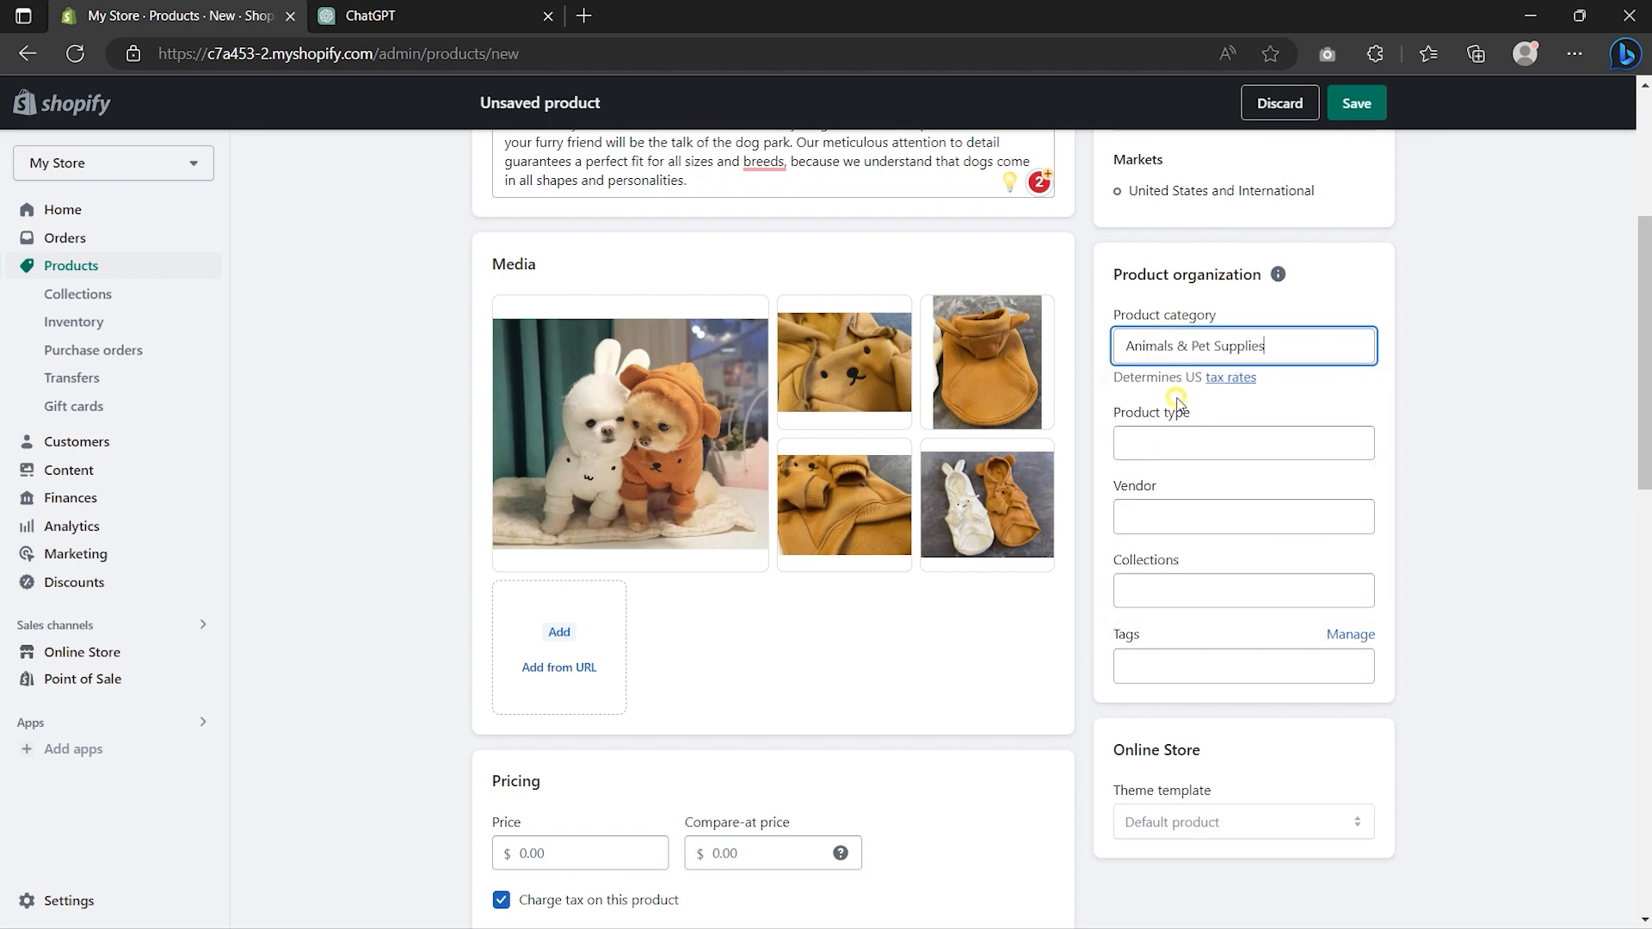
left_click(1185, 586)
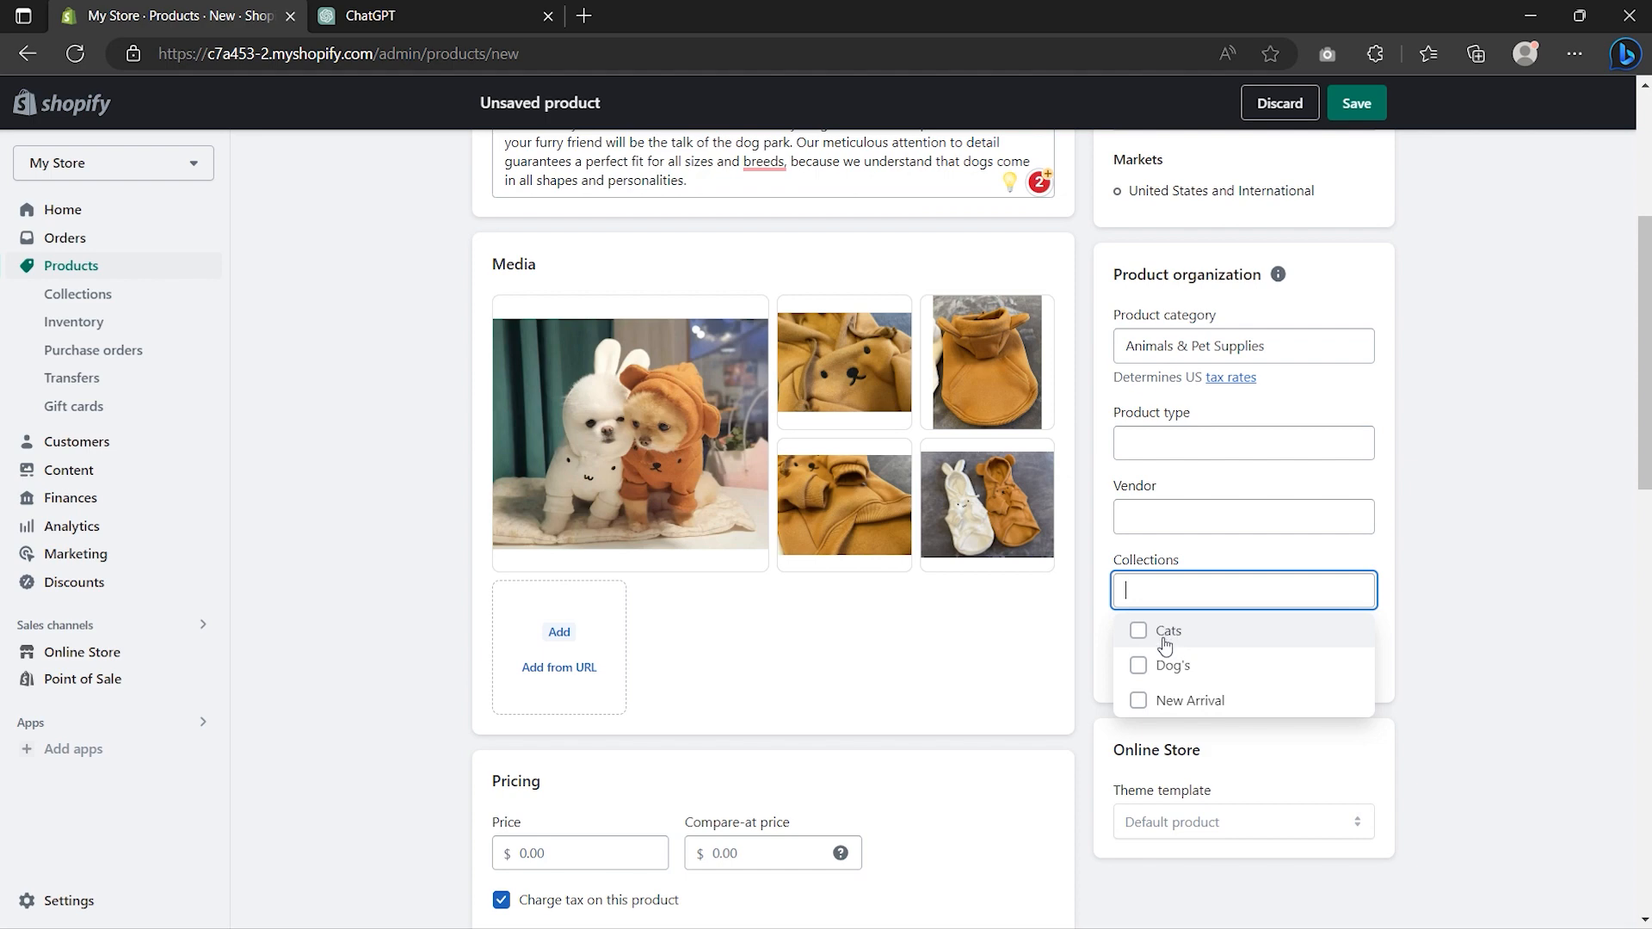
left_click(1161, 667)
left_click(1160, 702)
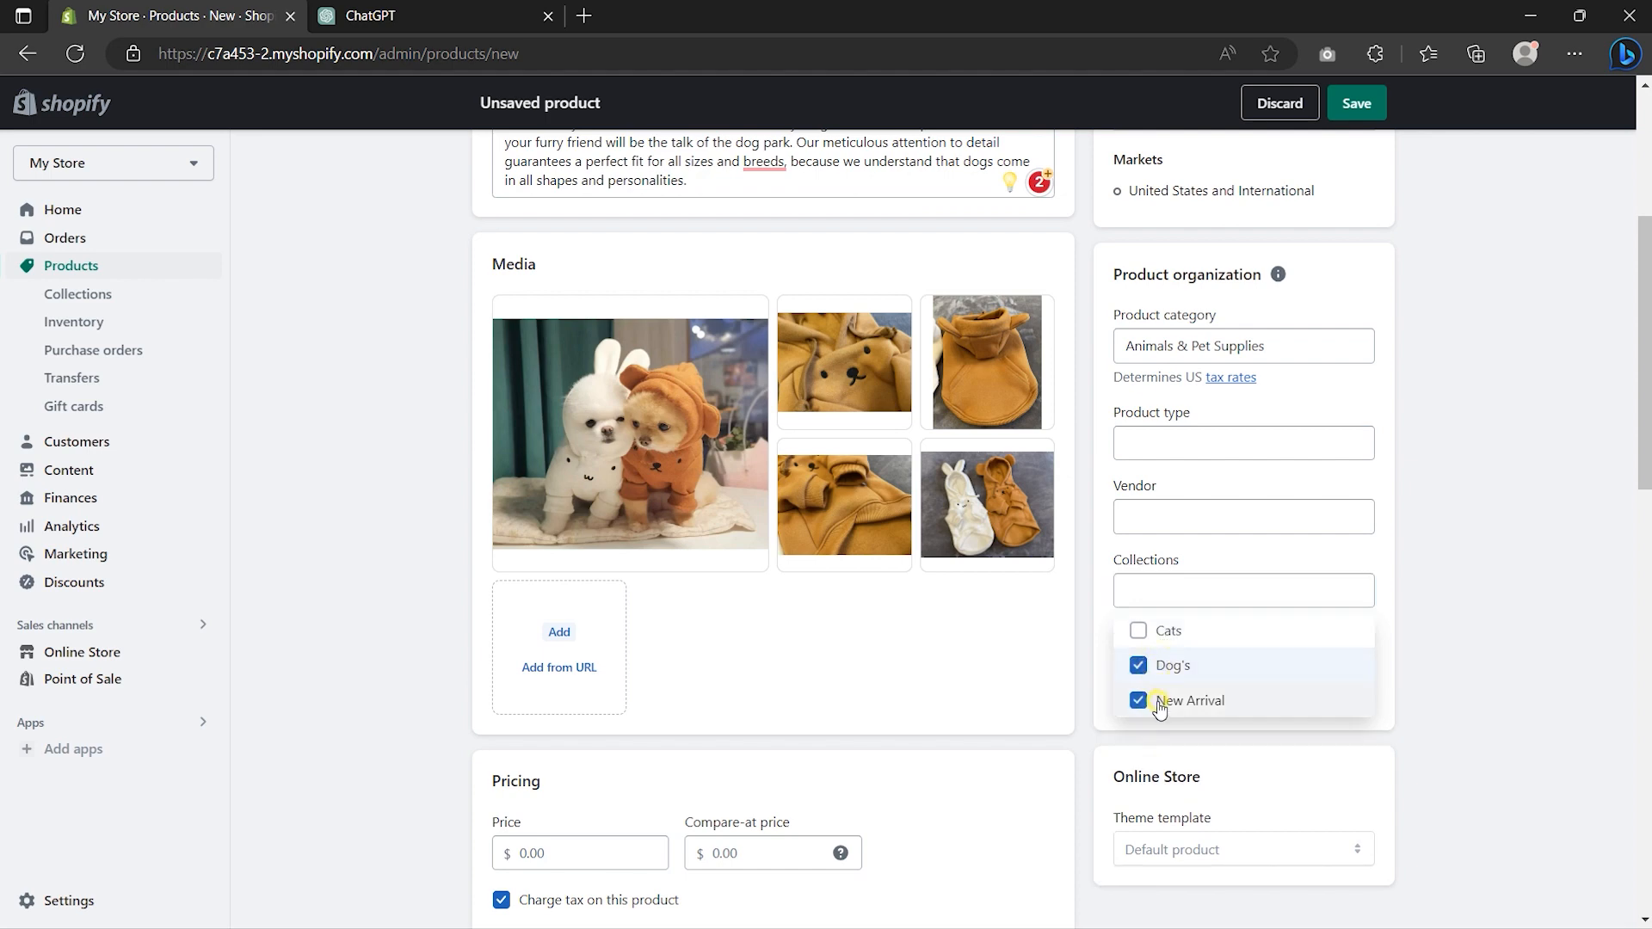
left_click(1156, 736)
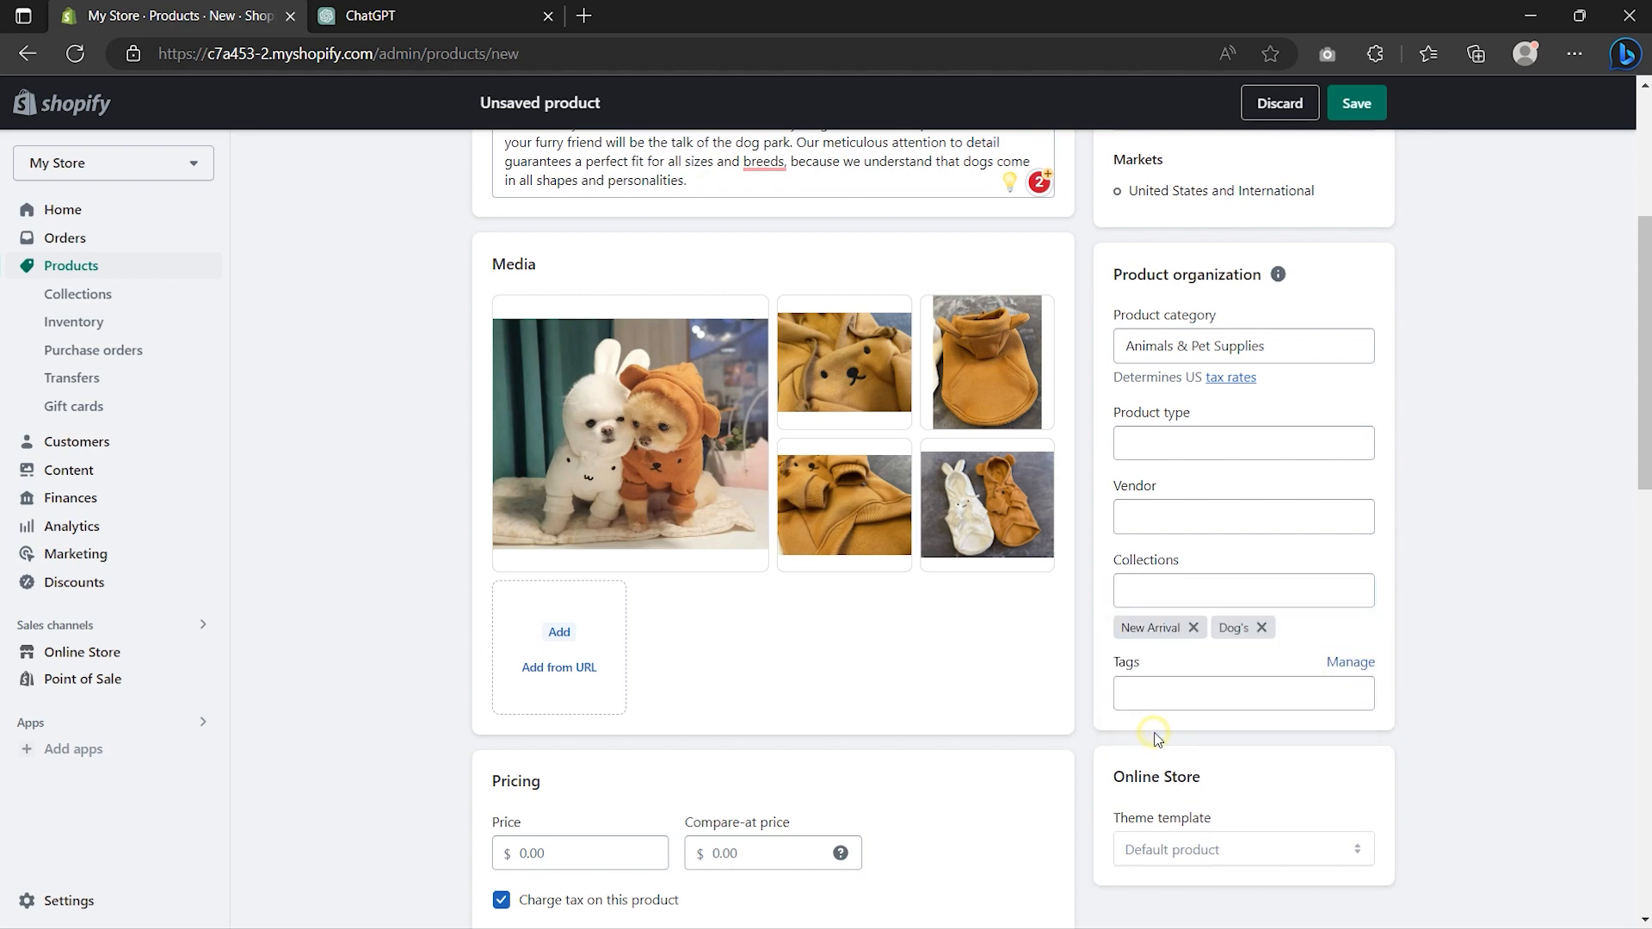
- Set the product's price to 34.85, its compare-at price to 67.12 and its cost per item to 15
scroll(1157, 738, "down", 6)
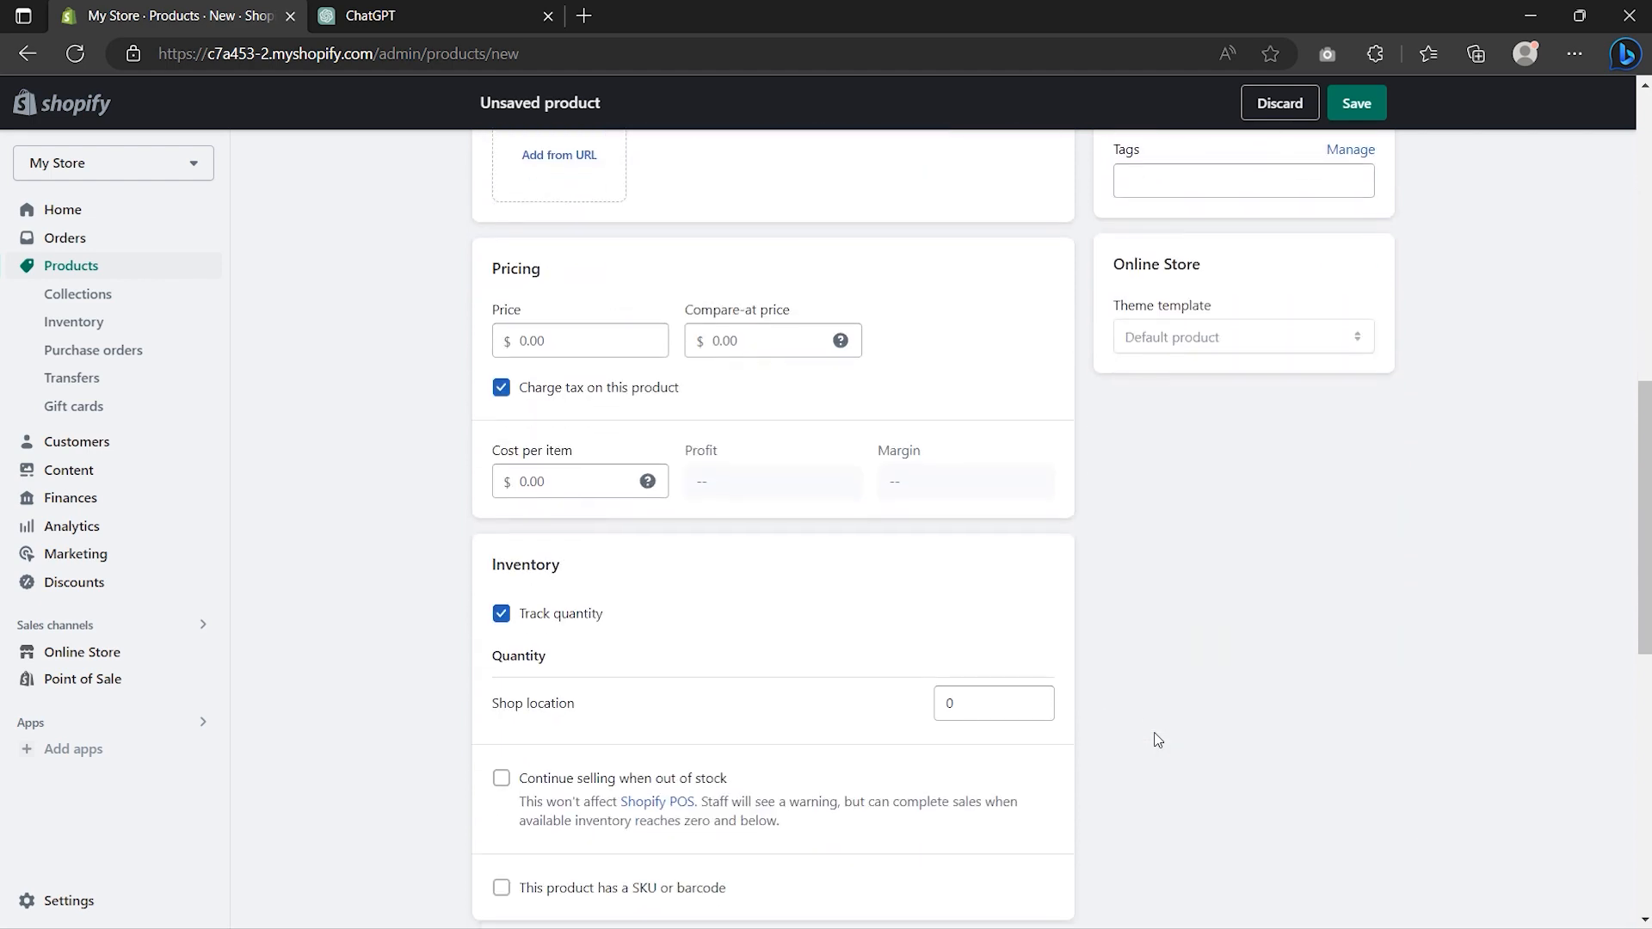
left_click(549, 332)
type("34.85")
left_click(725, 342)
type("67.12")
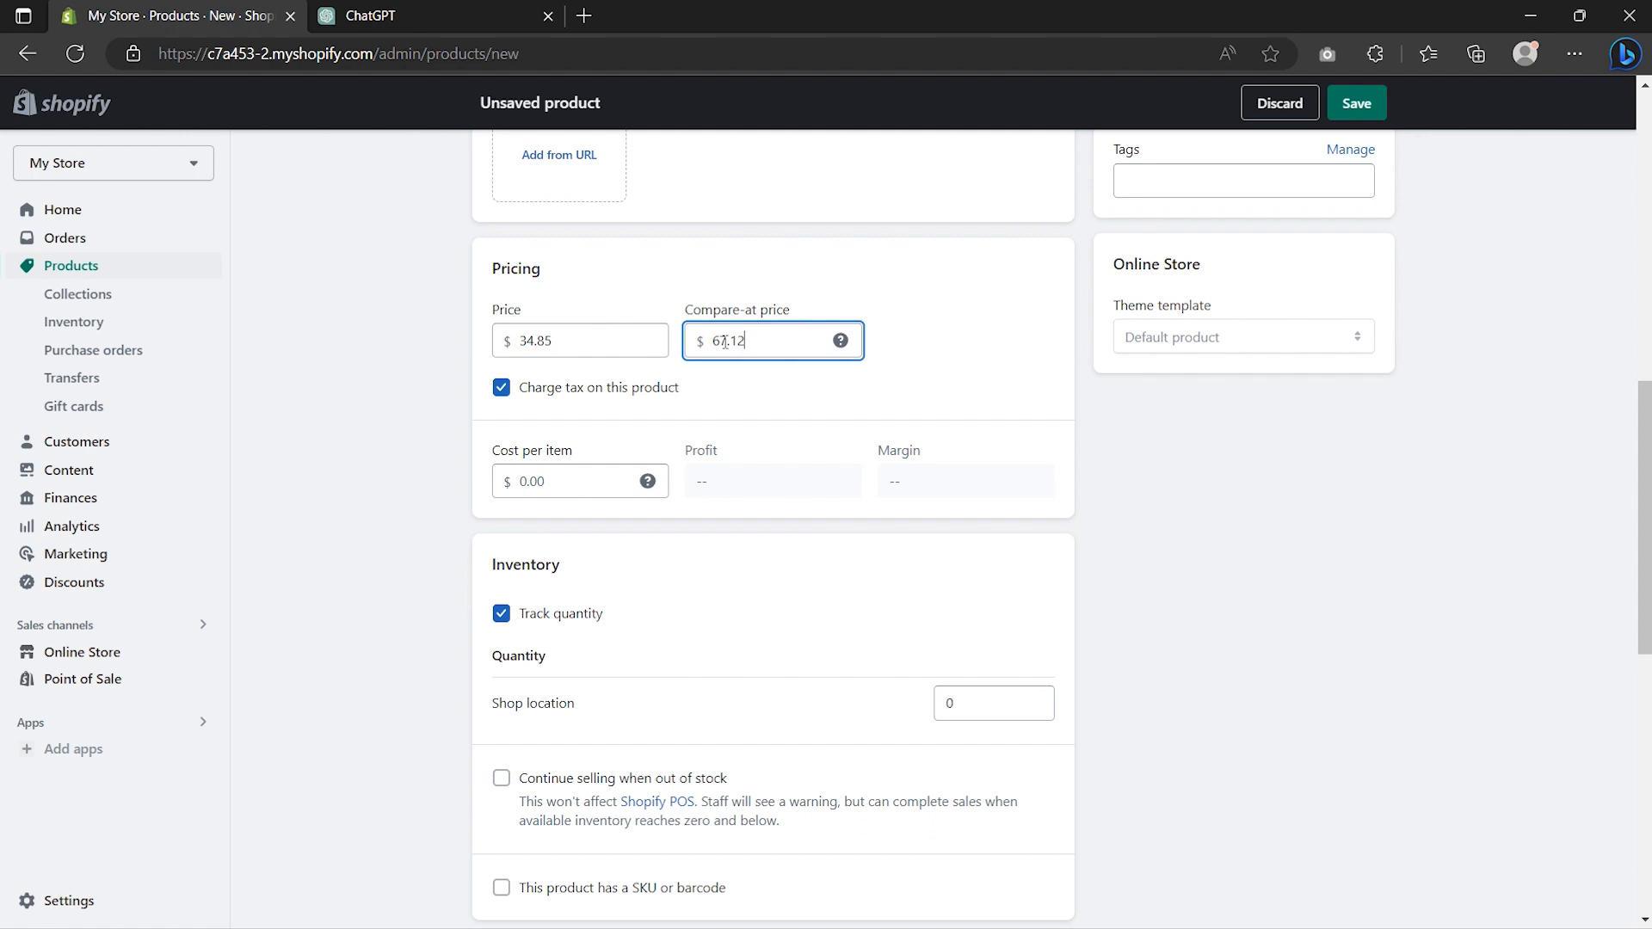
left_click(560, 478)
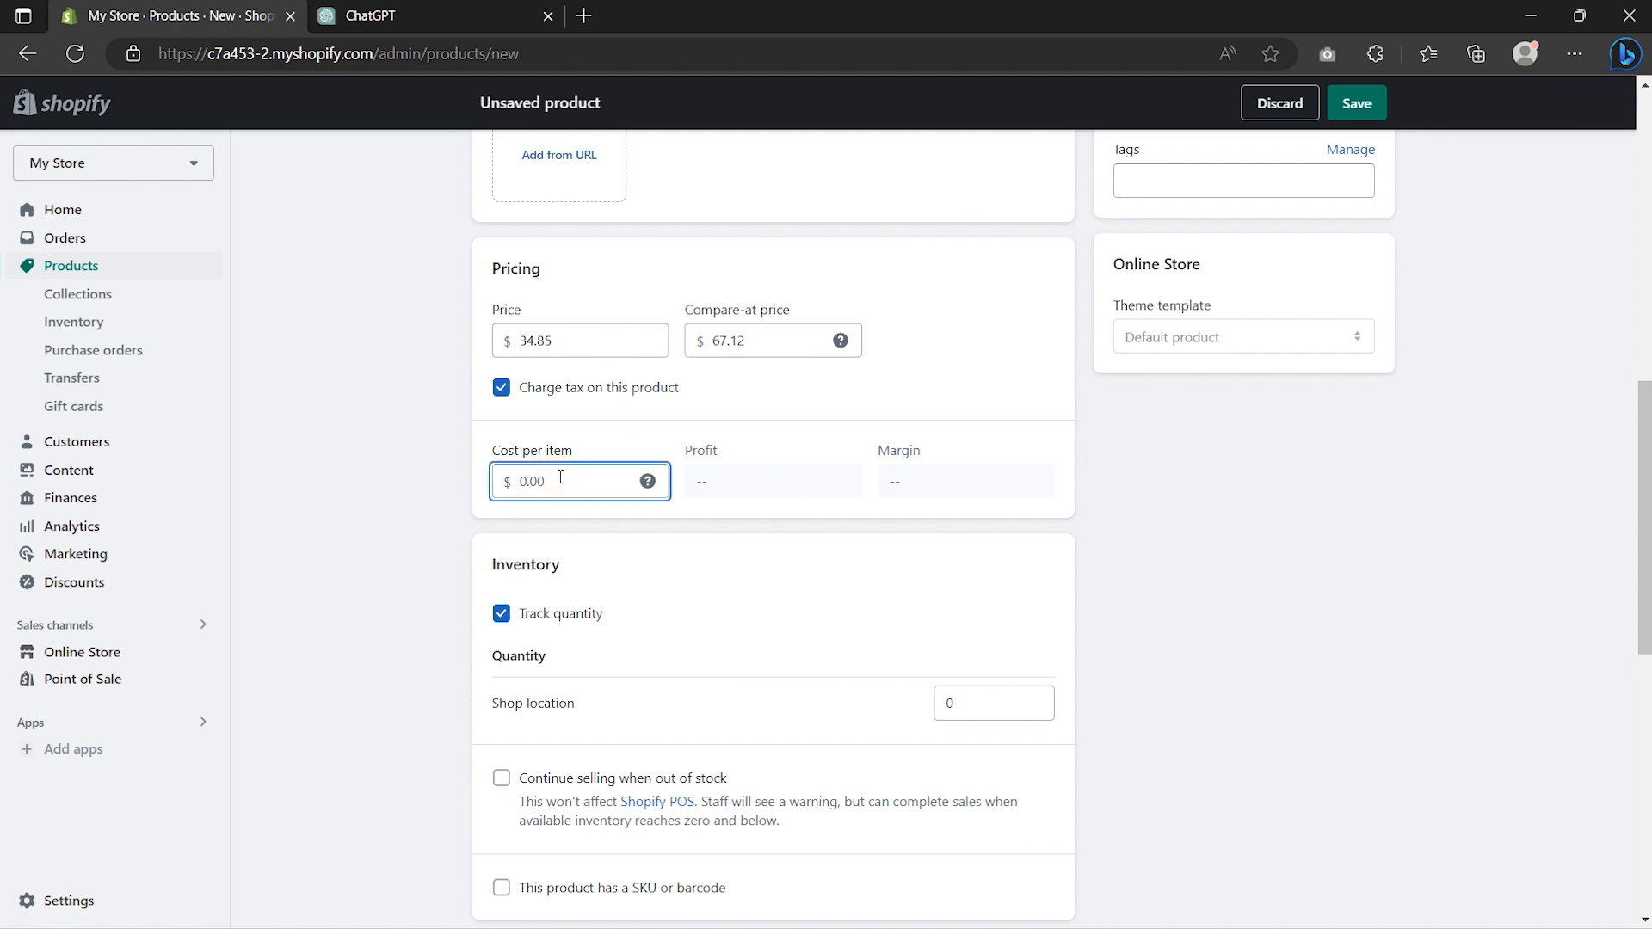
type("15")
- Set the shop location's stock quantity to 30 and give the product the SKU 002
scroll(947, 484, "down", 4)
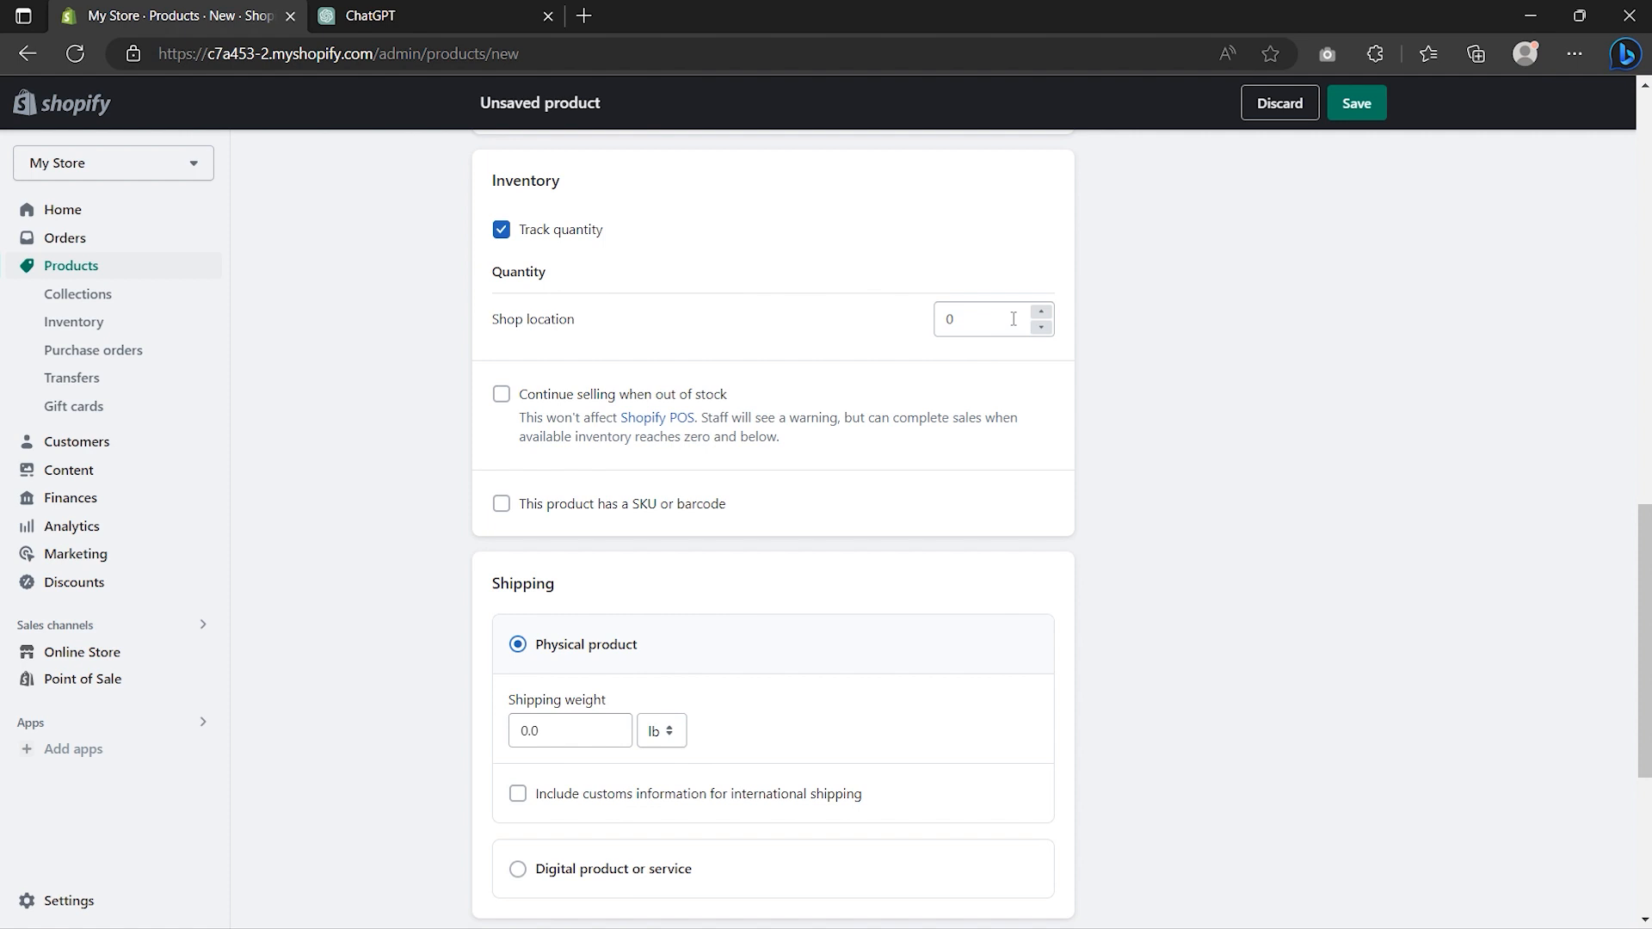
double_click(1014, 318)
type("30")
left_click(502, 506)
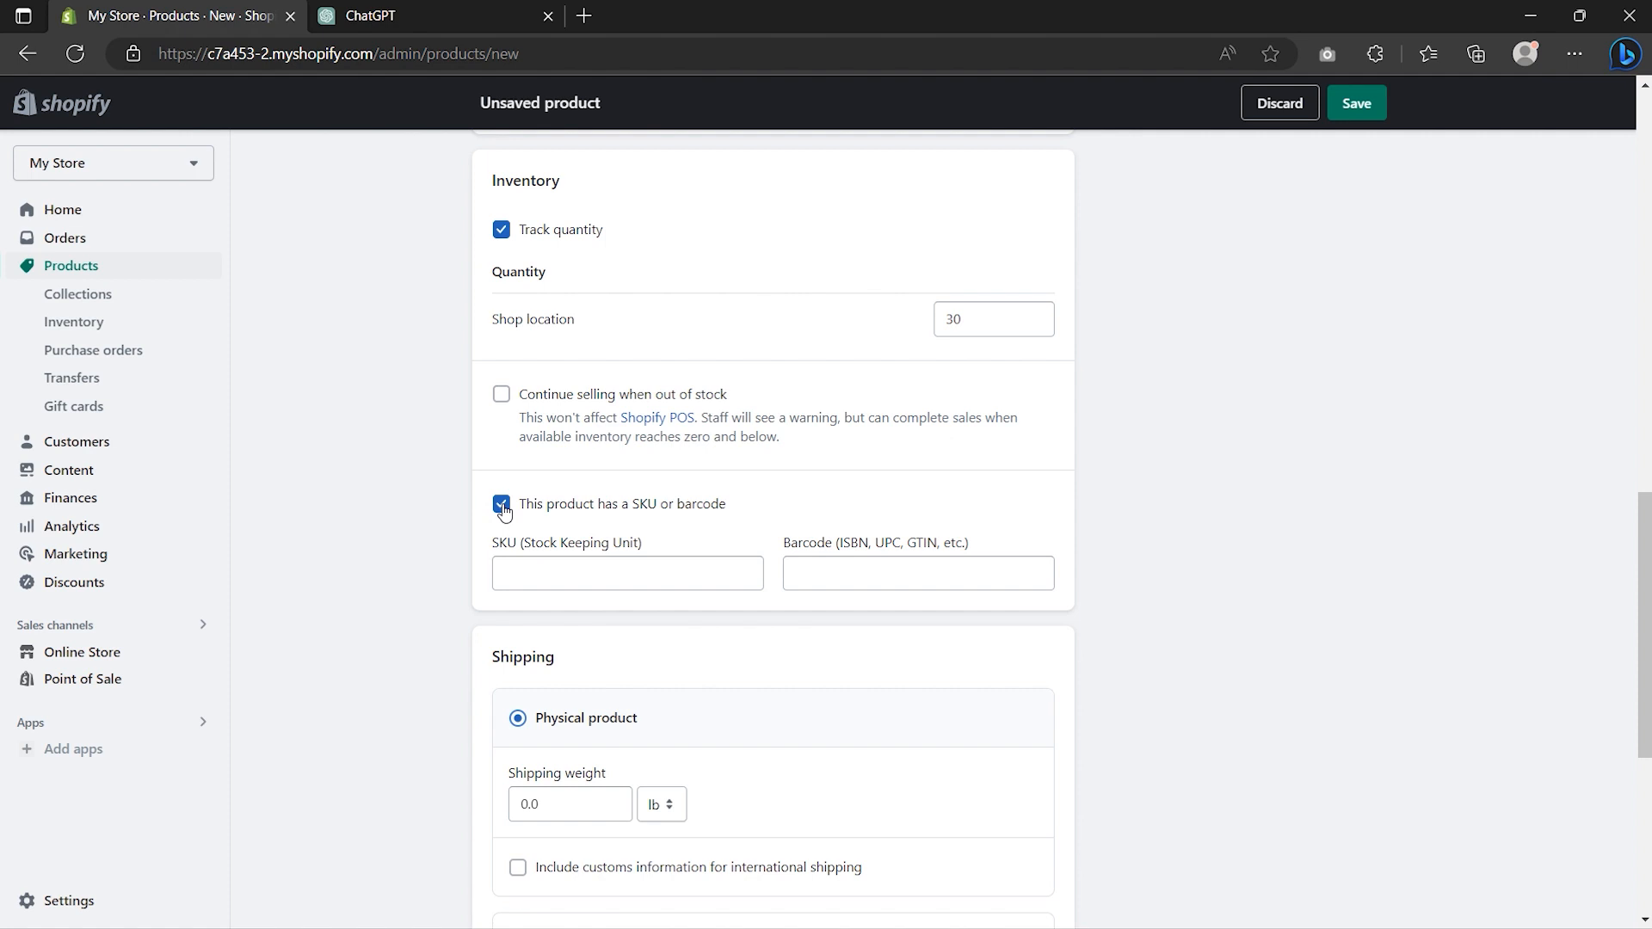
left_click(527, 572)
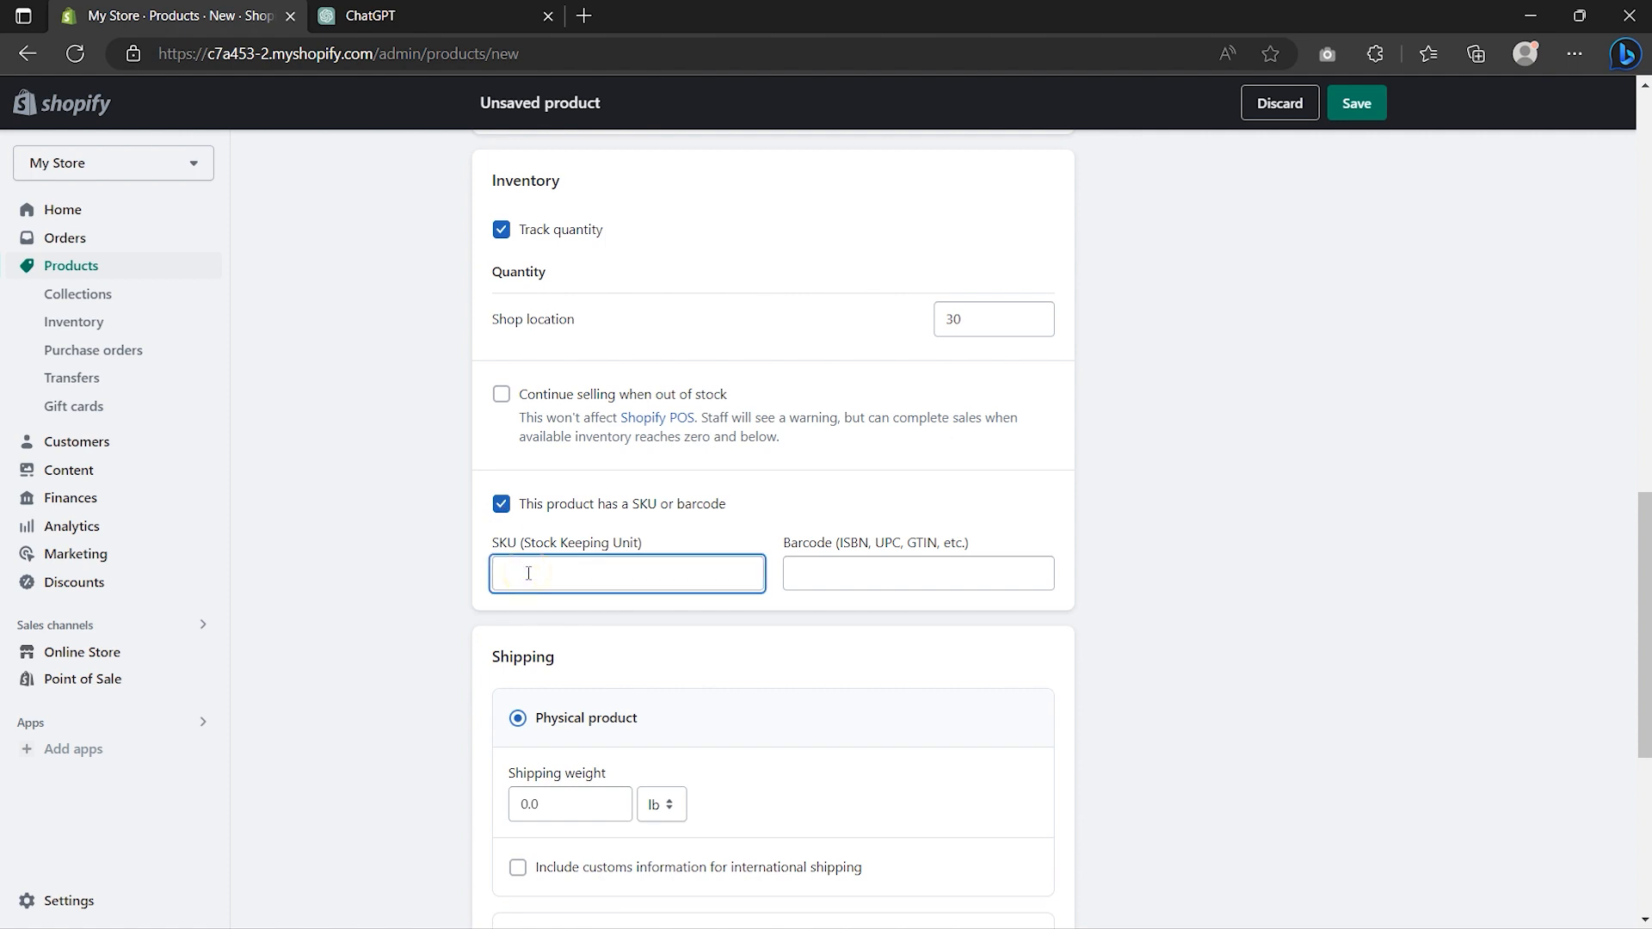
type("002")
- Set the shipping weight to 1 lb and save the new product
scroll(527, 572, "down", 4)
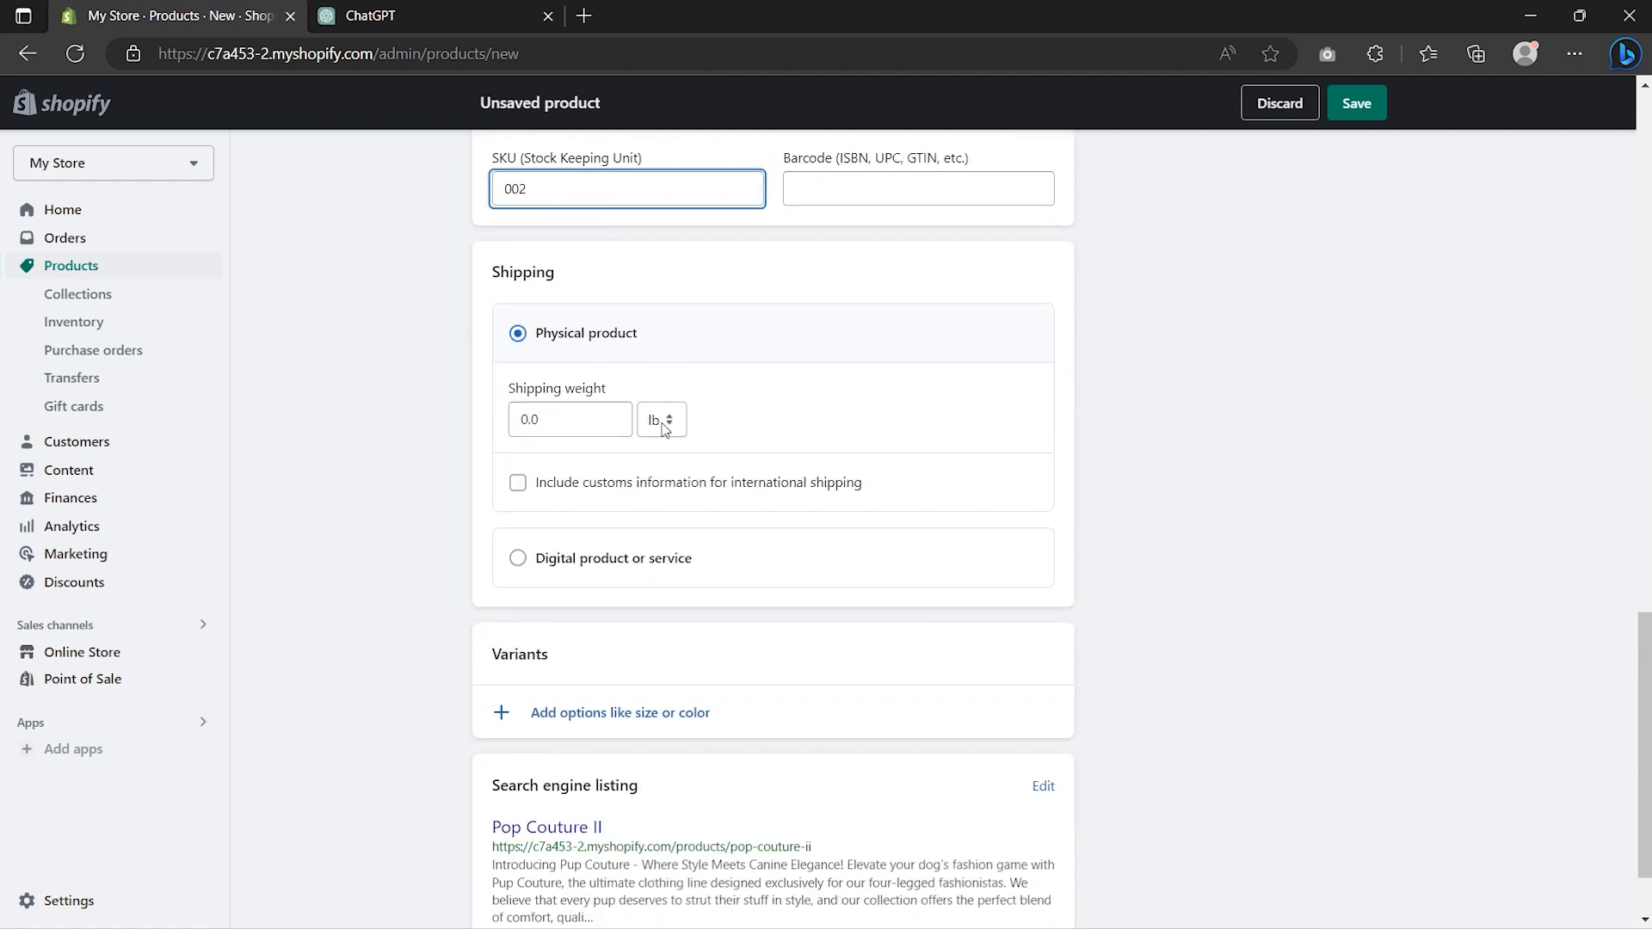
left_click(569, 418)
type("1")
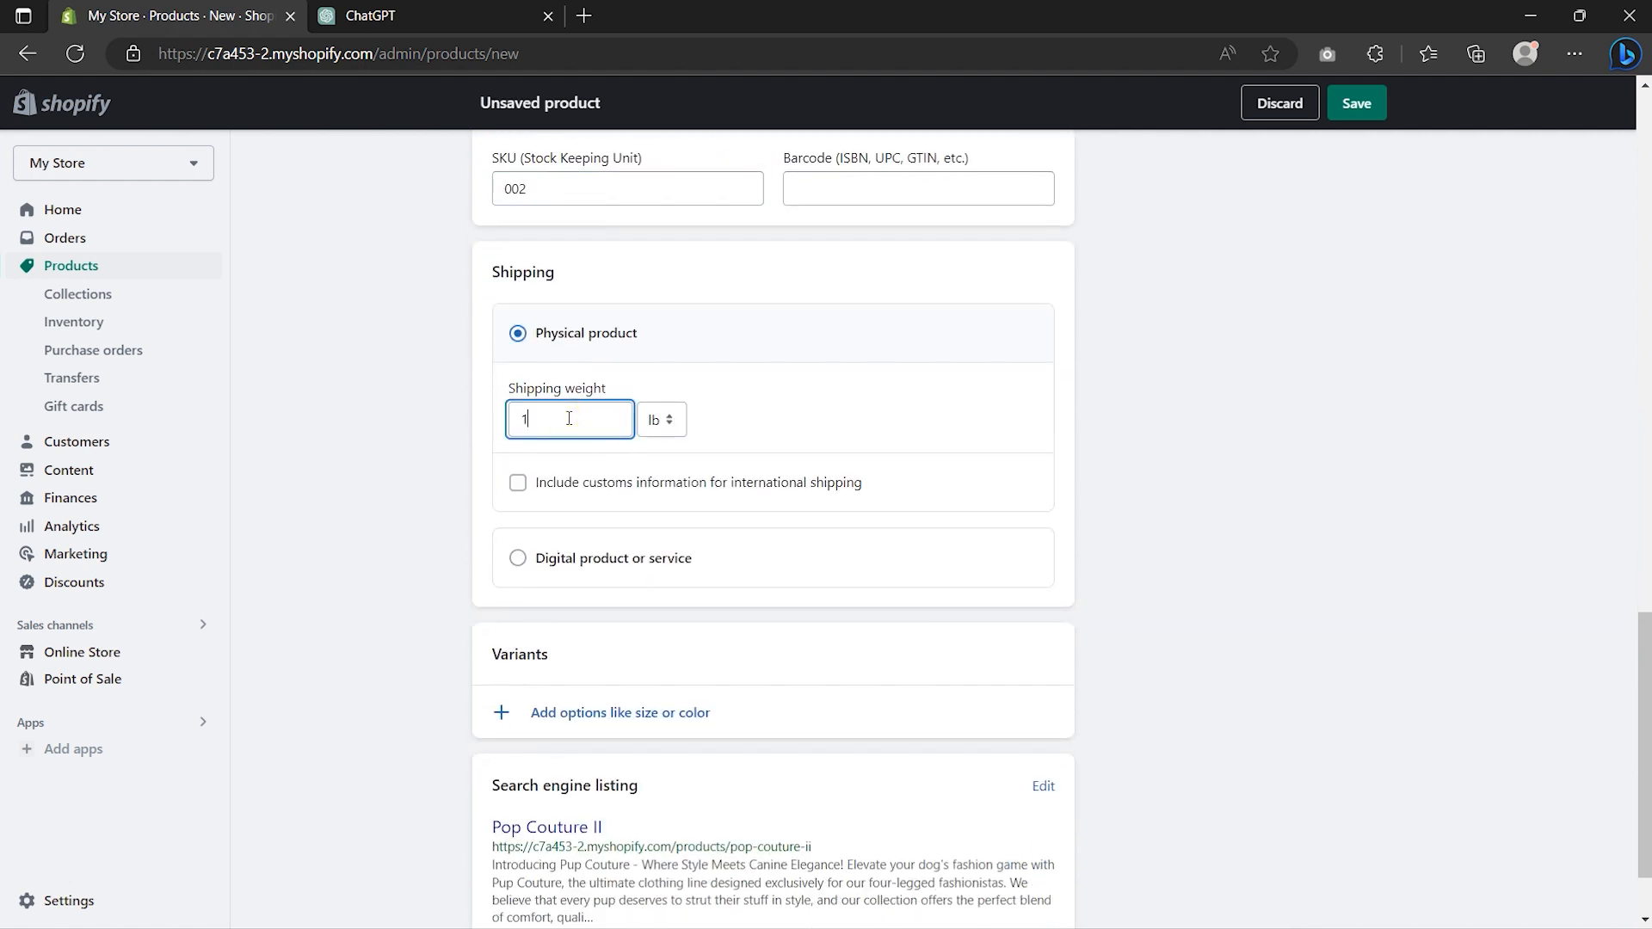
scroll(569, 418, "down", 1)
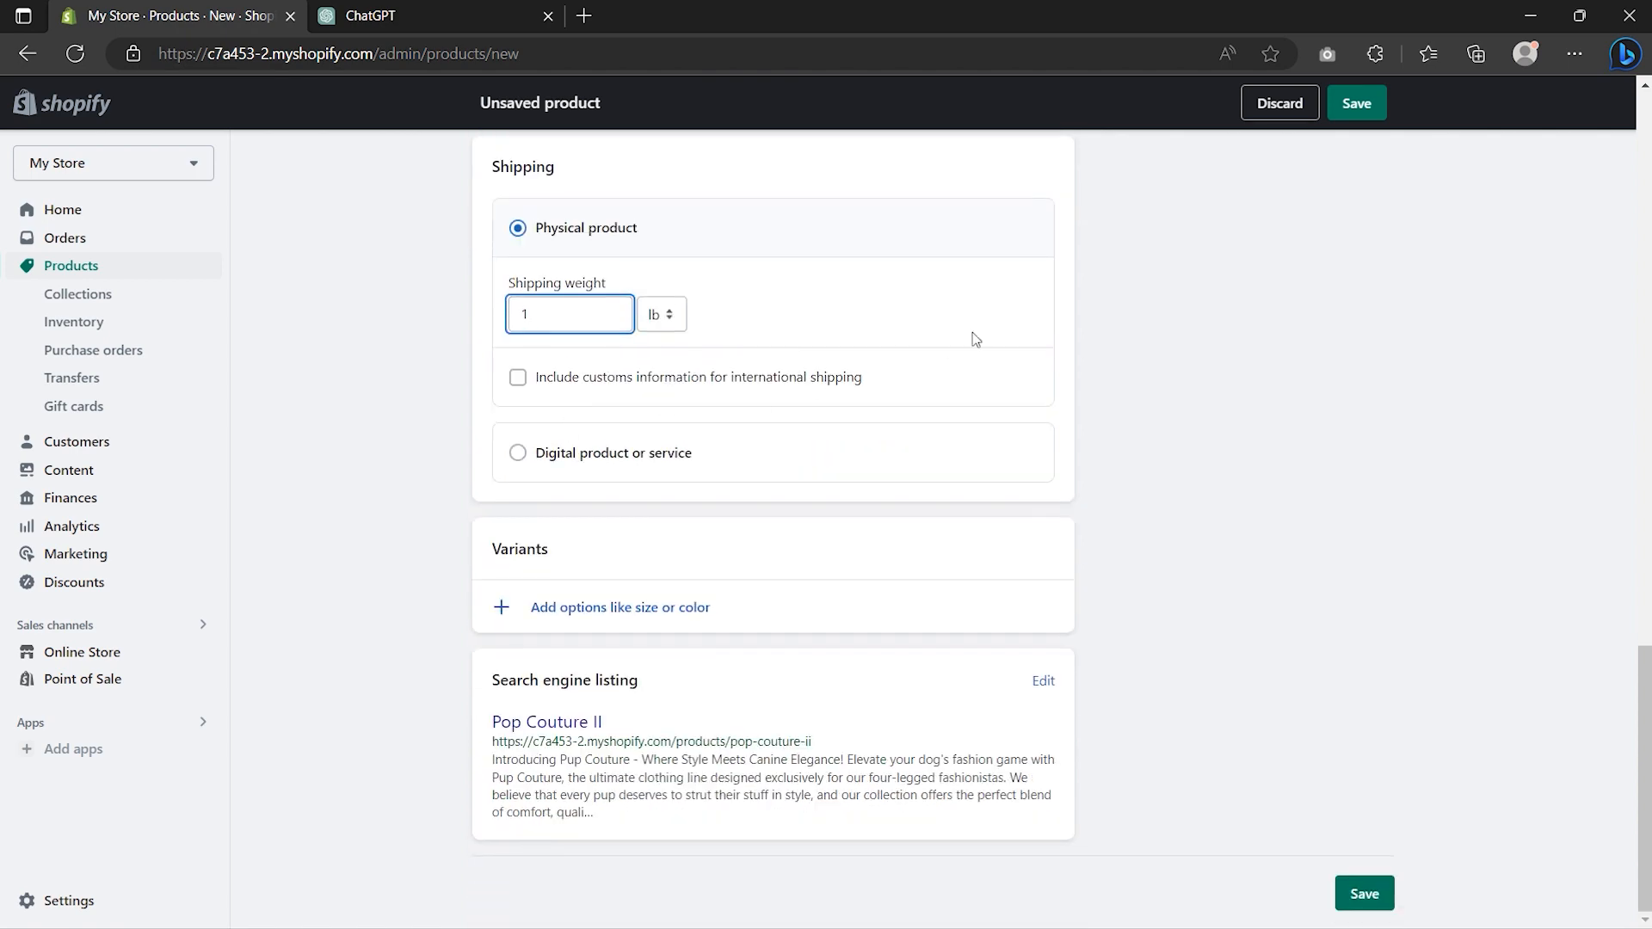
left_click(1356, 104)
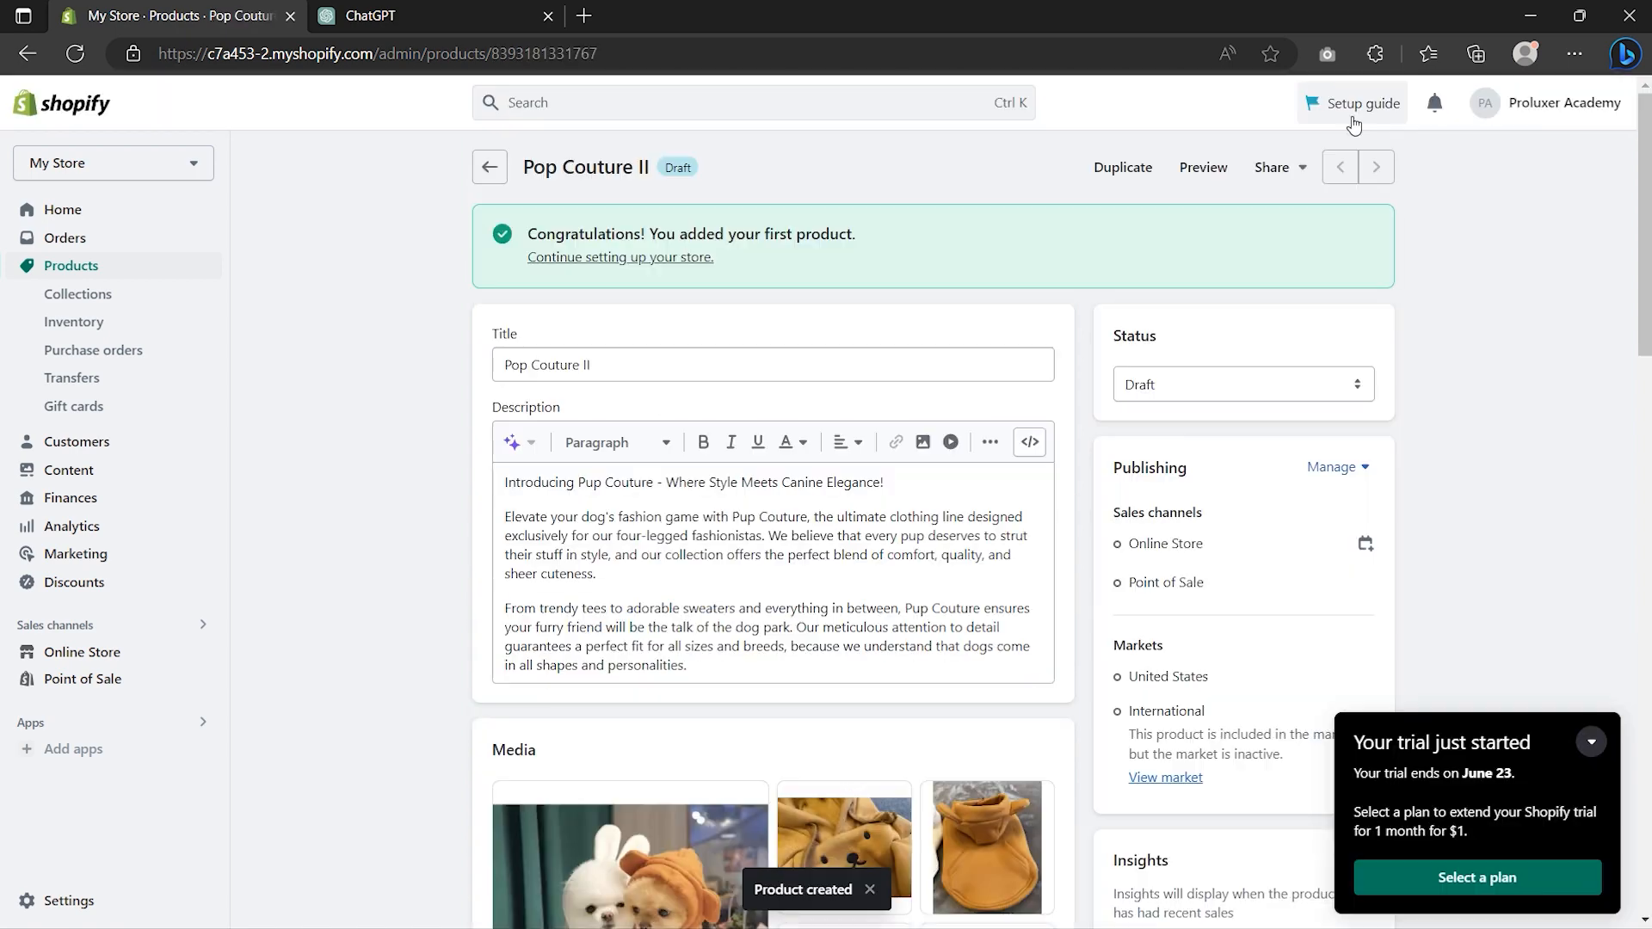
- Return to the product list and set all the listed products as active
left_click(494, 168)
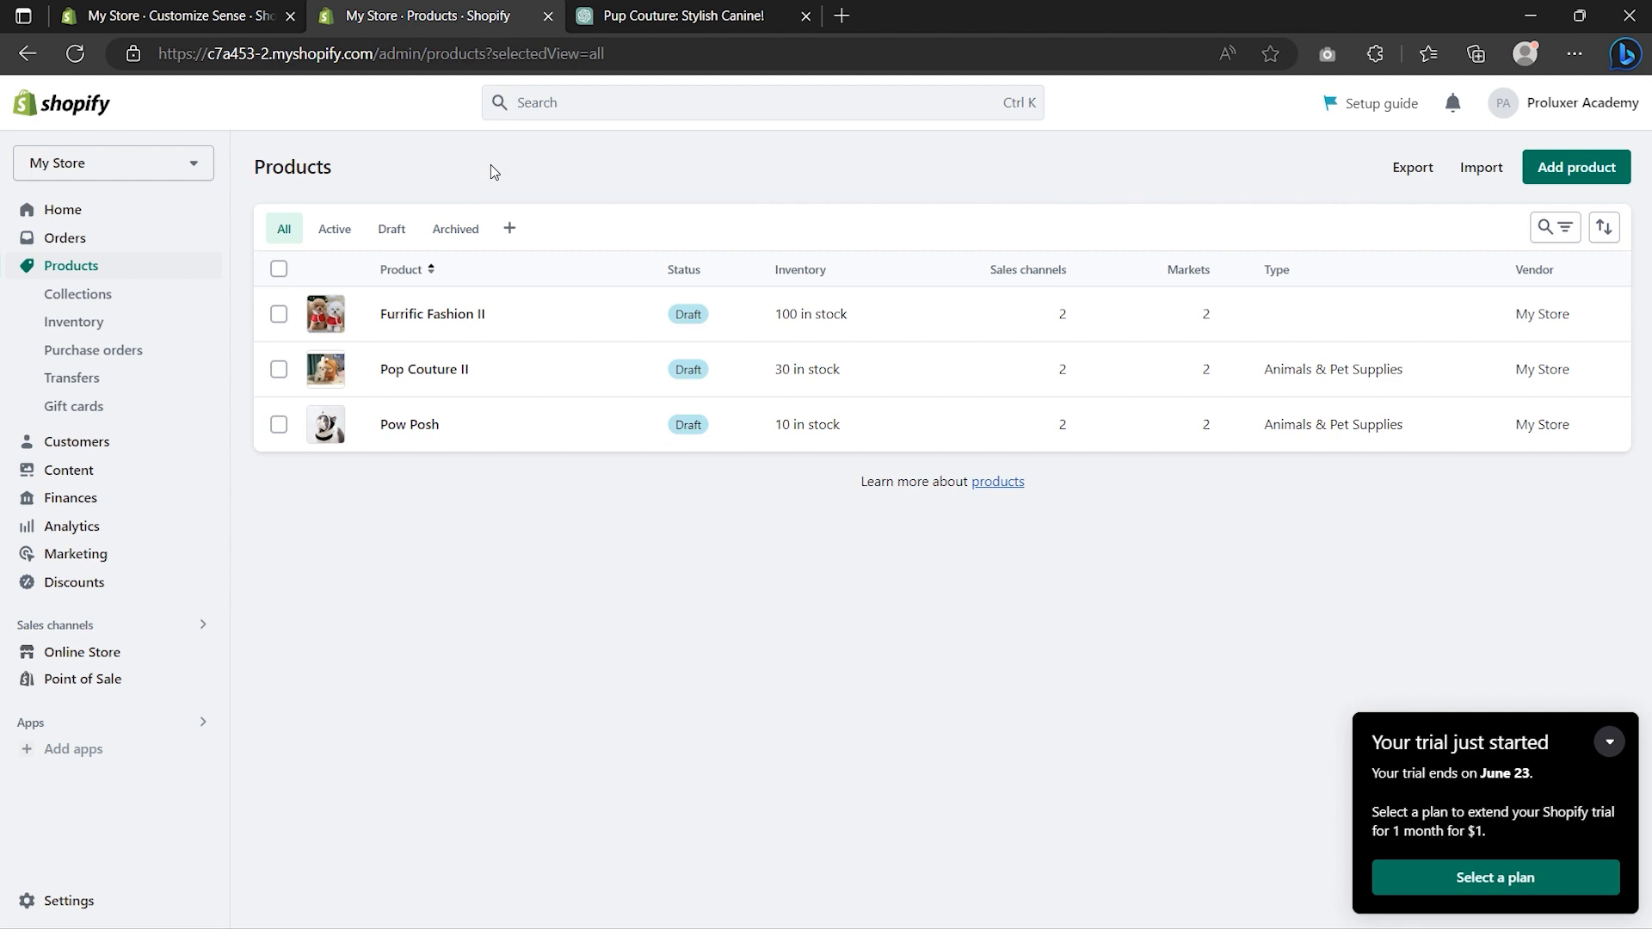
left_click(279, 270)
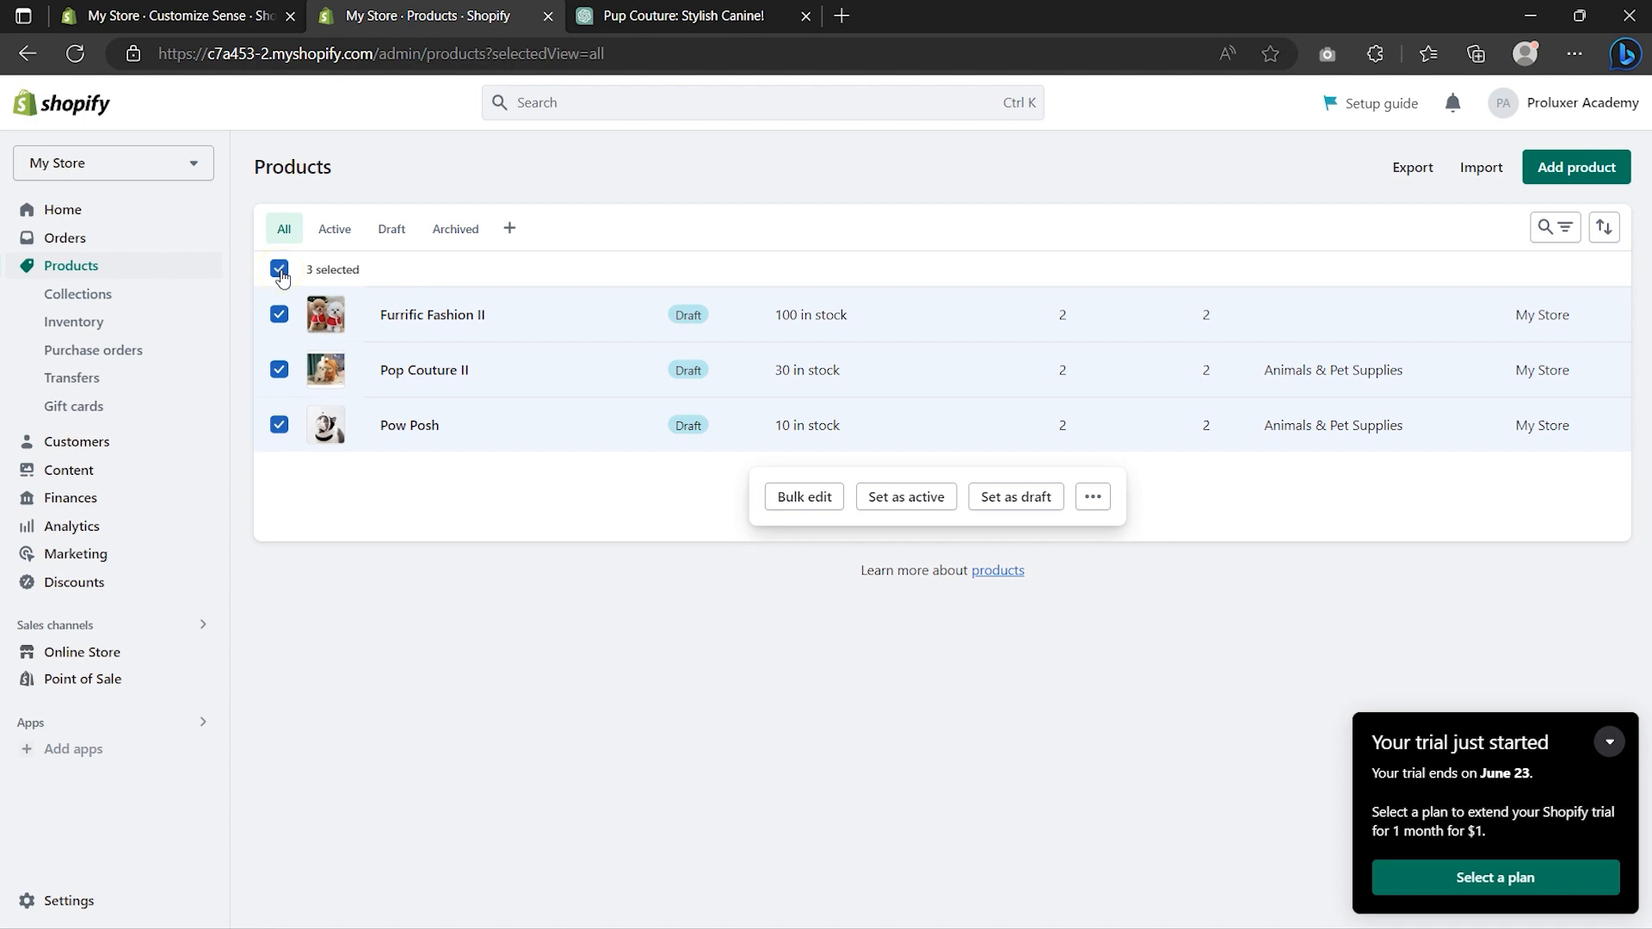
left_click(893, 499)
left_click(1032, 564)
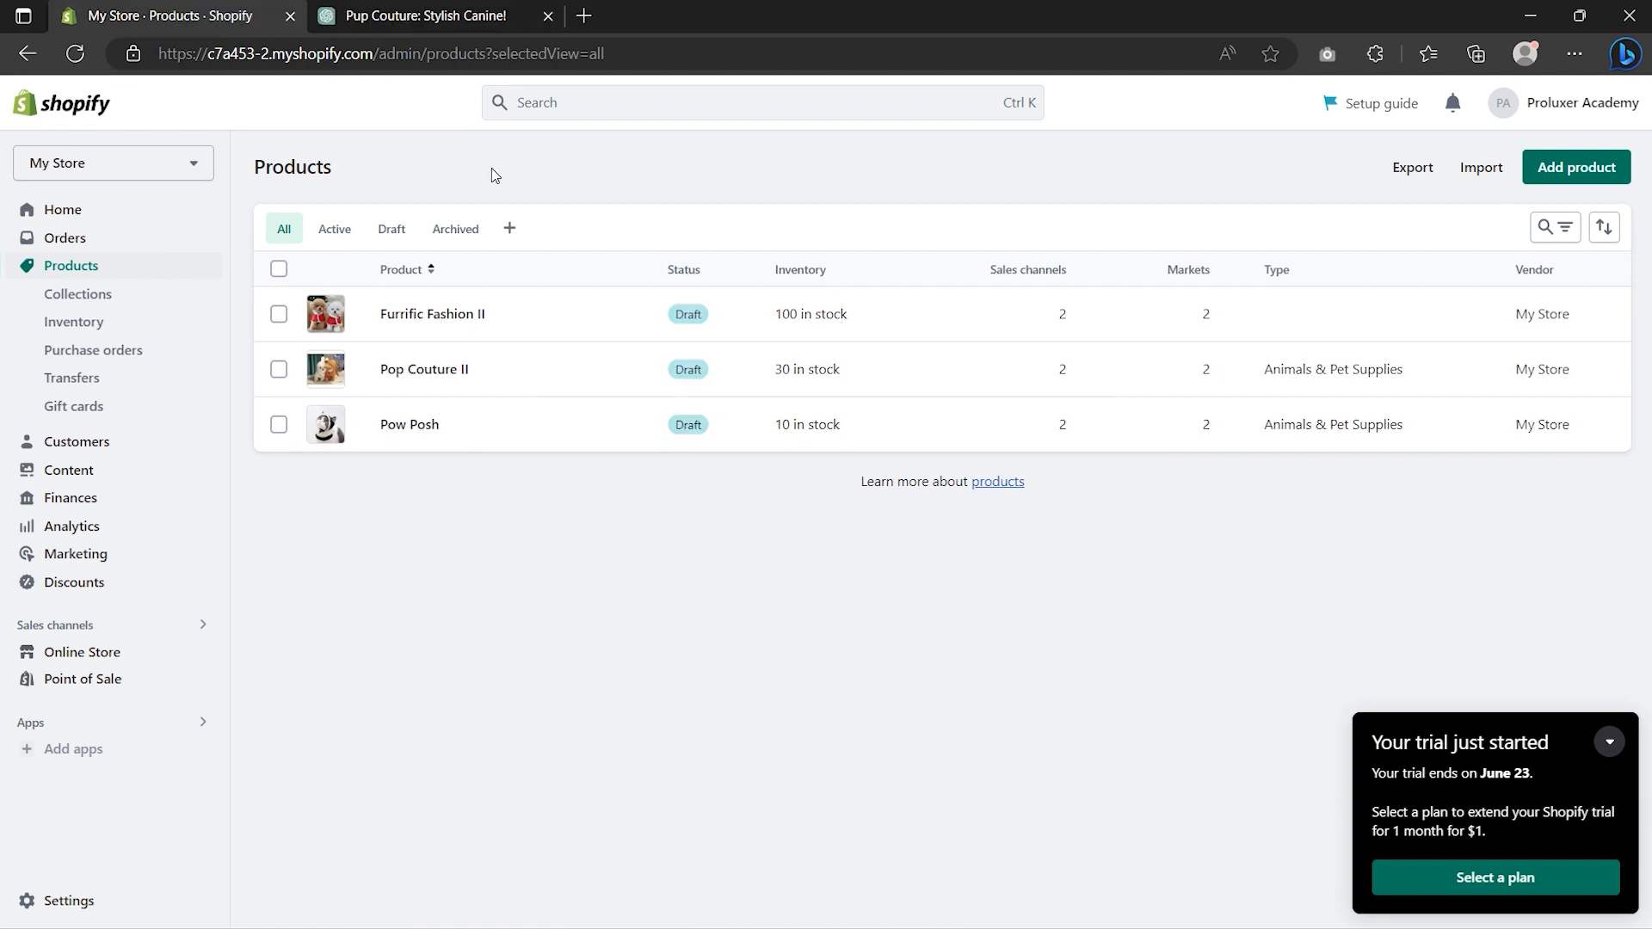
- Open the online store's navigation settings and start a new menu titled "New main menu"
left_click(91, 651)
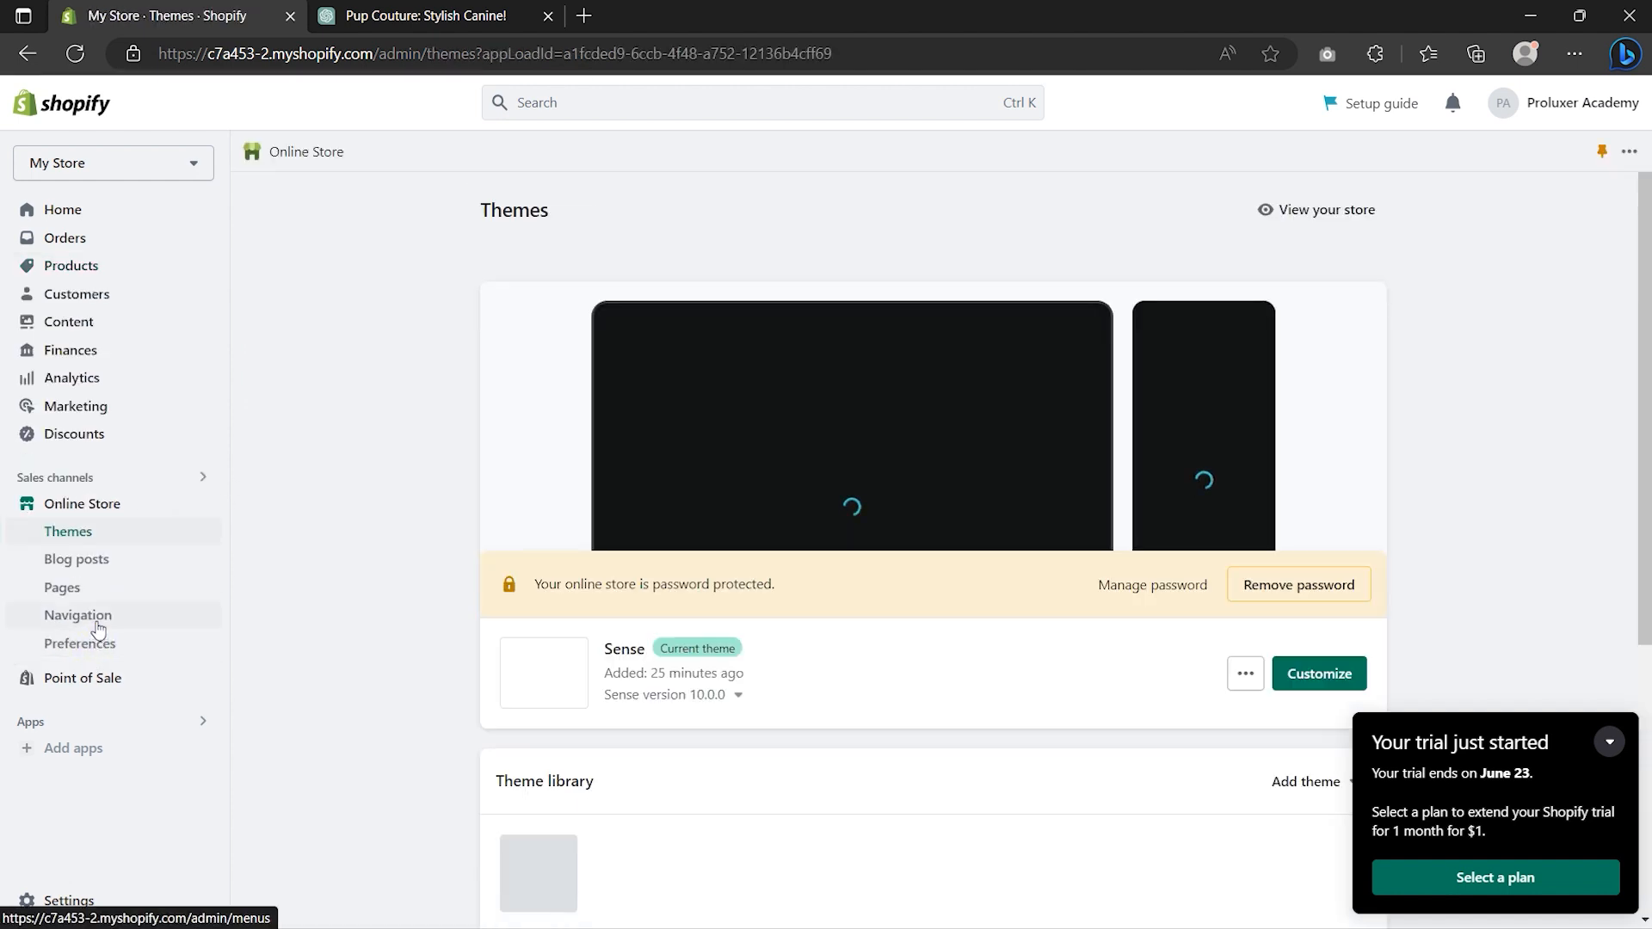
left_click(77, 616)
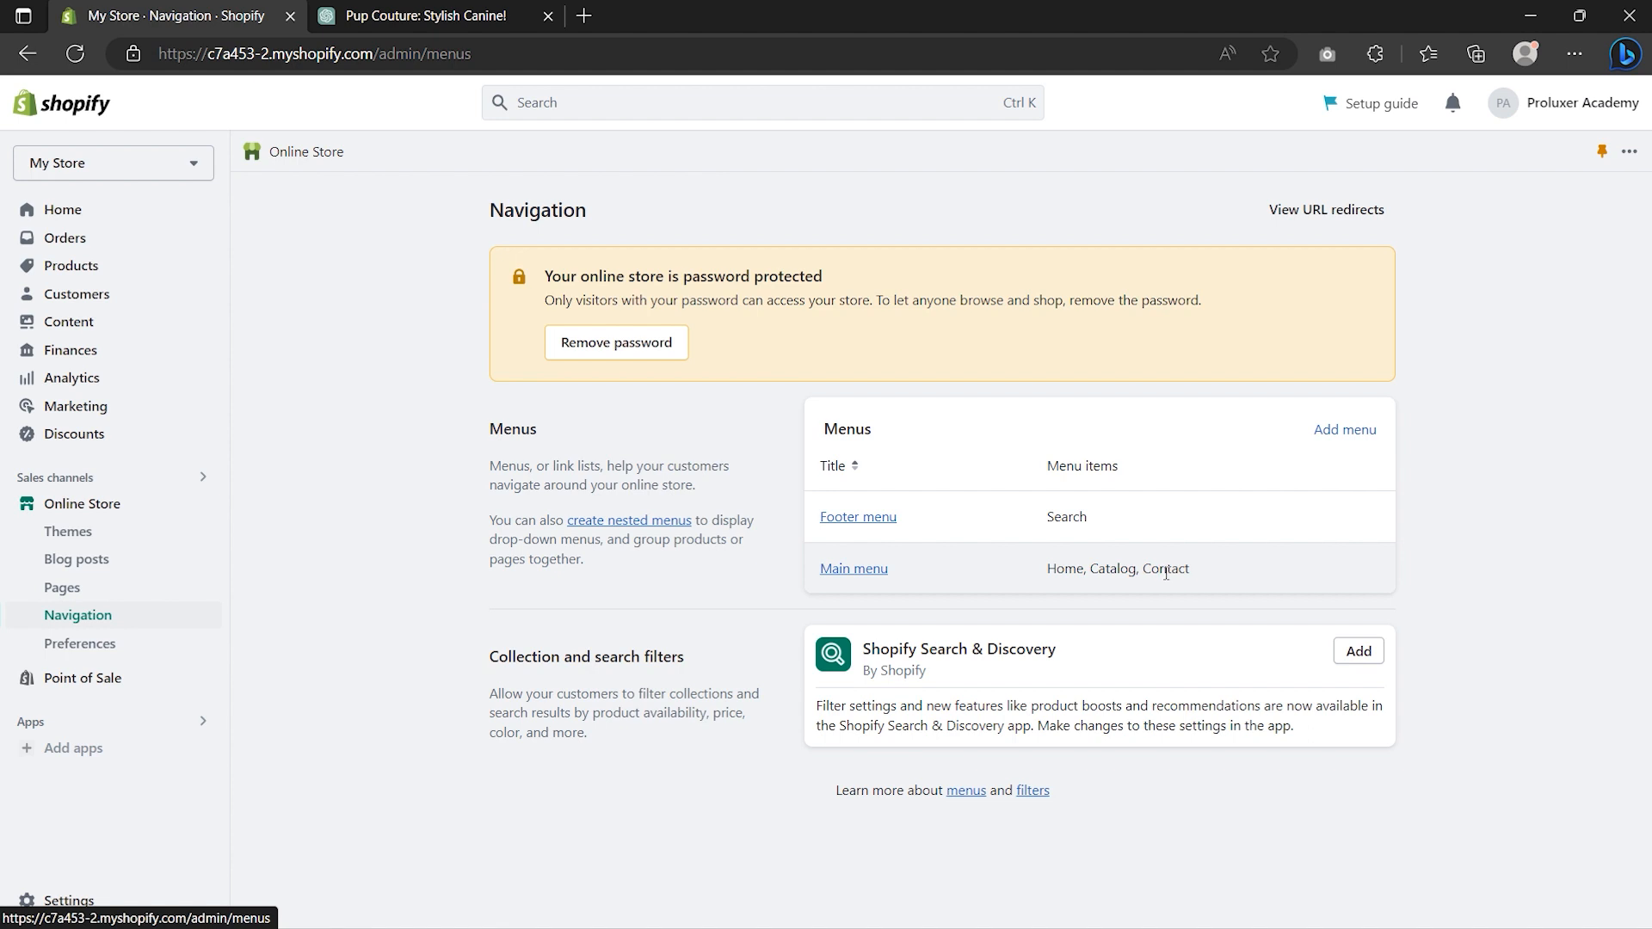
left_click(1343, 430)
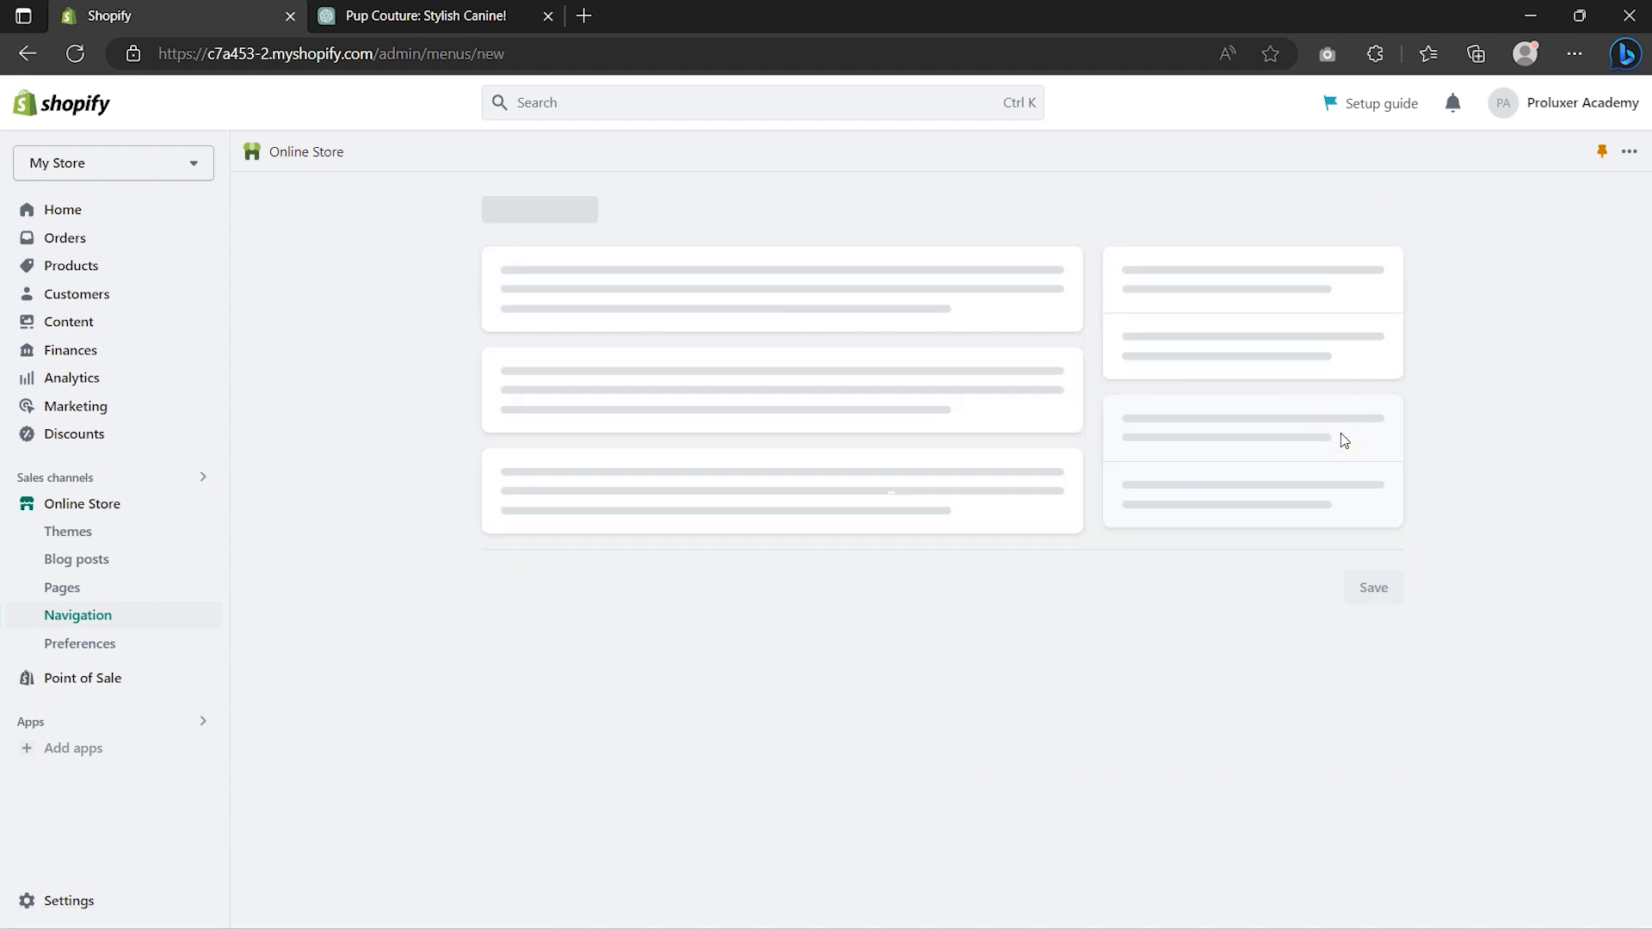
left_click(598, 310)
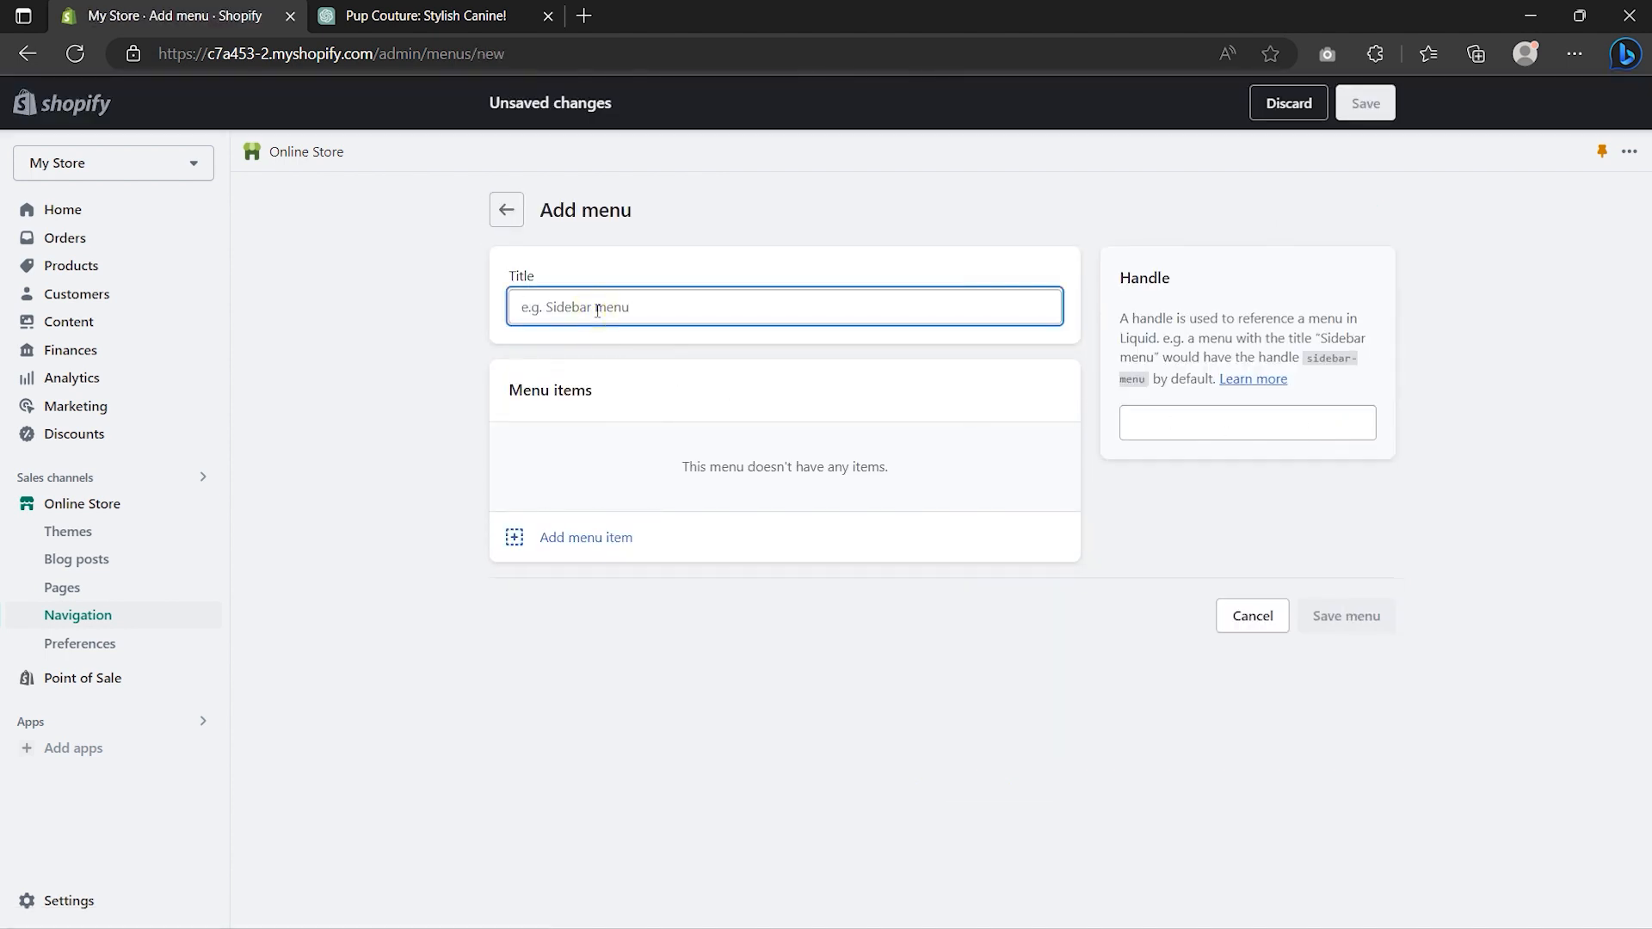
type("New main menu")
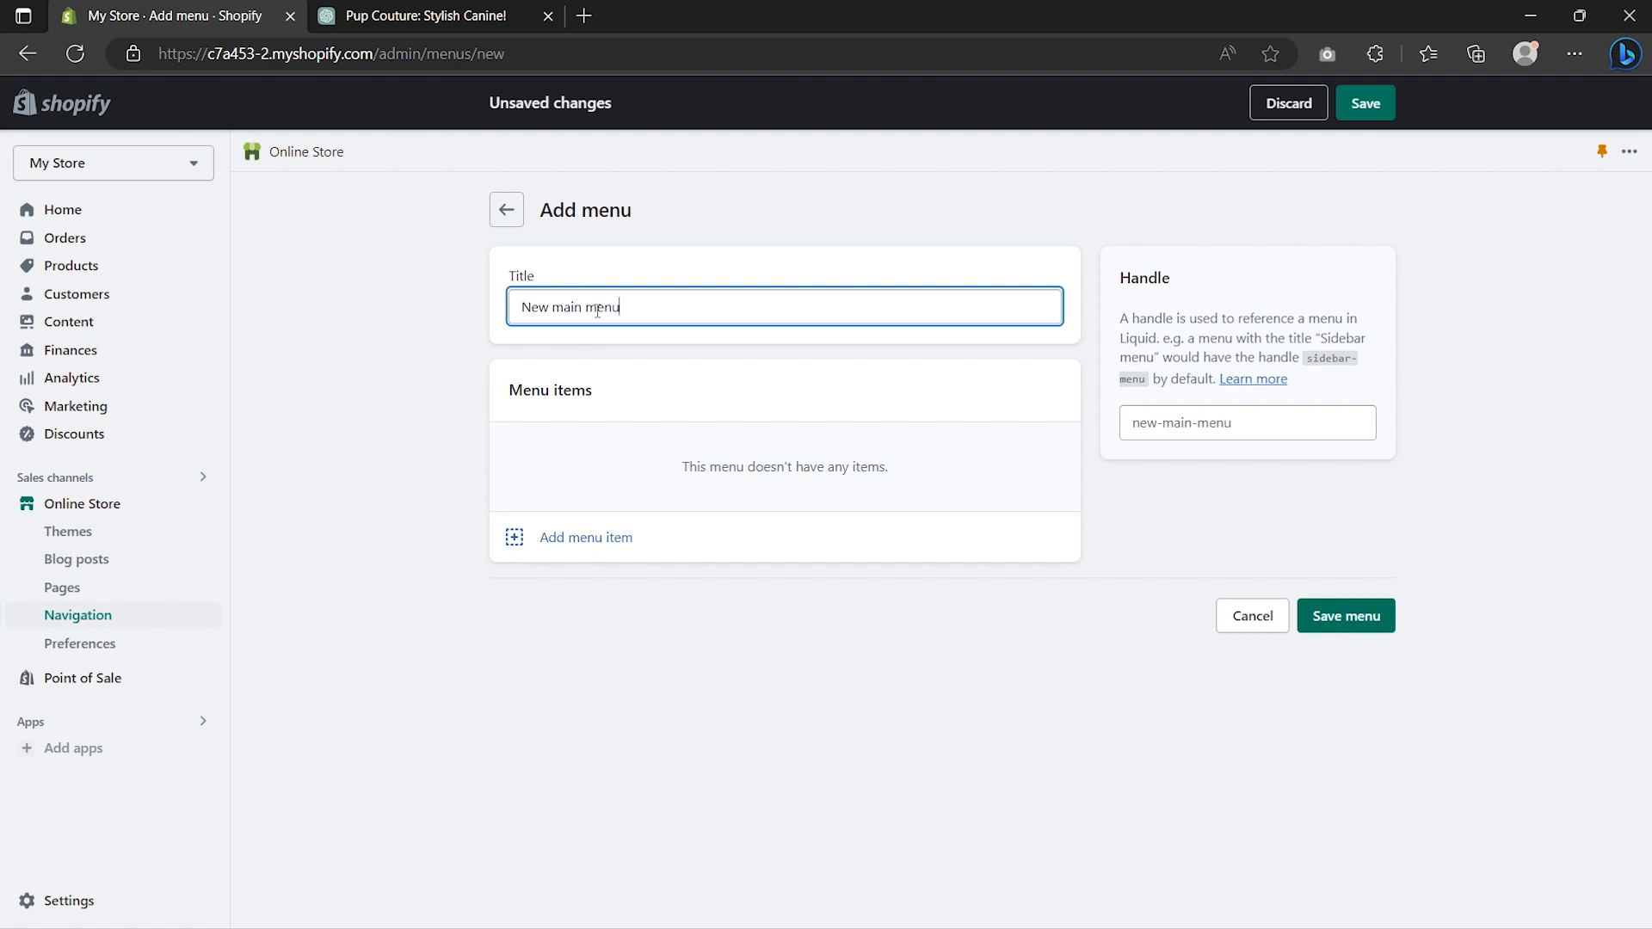
- Add a menu item named "Home" that links to the home page
left_click(576, 538)
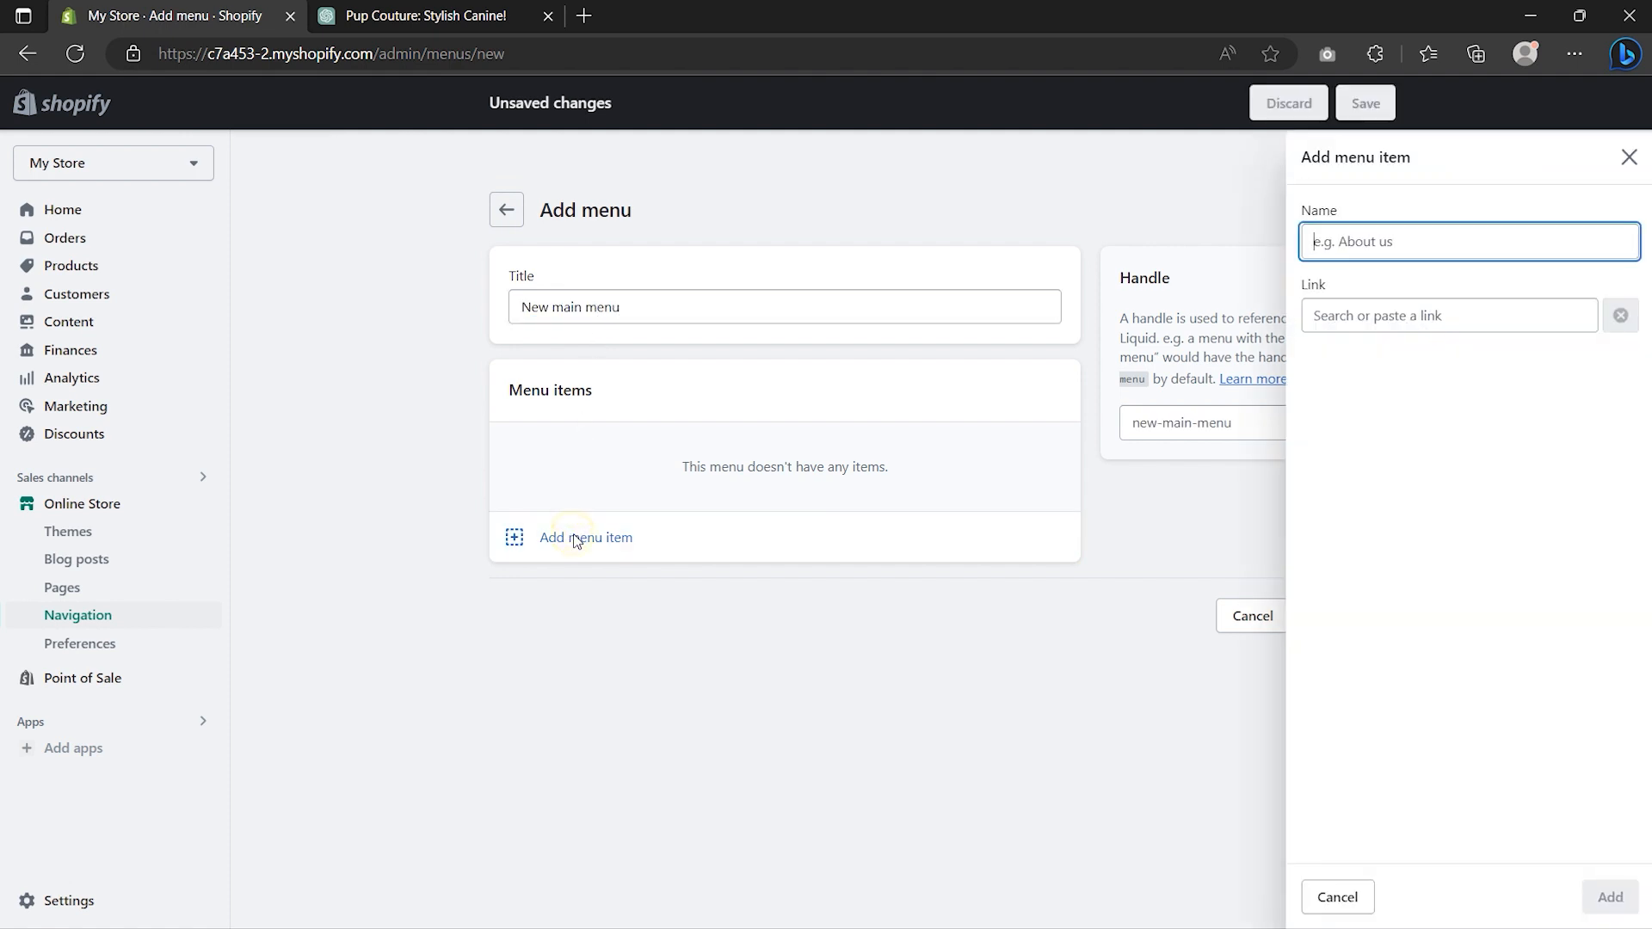
left_click(1344, 320)
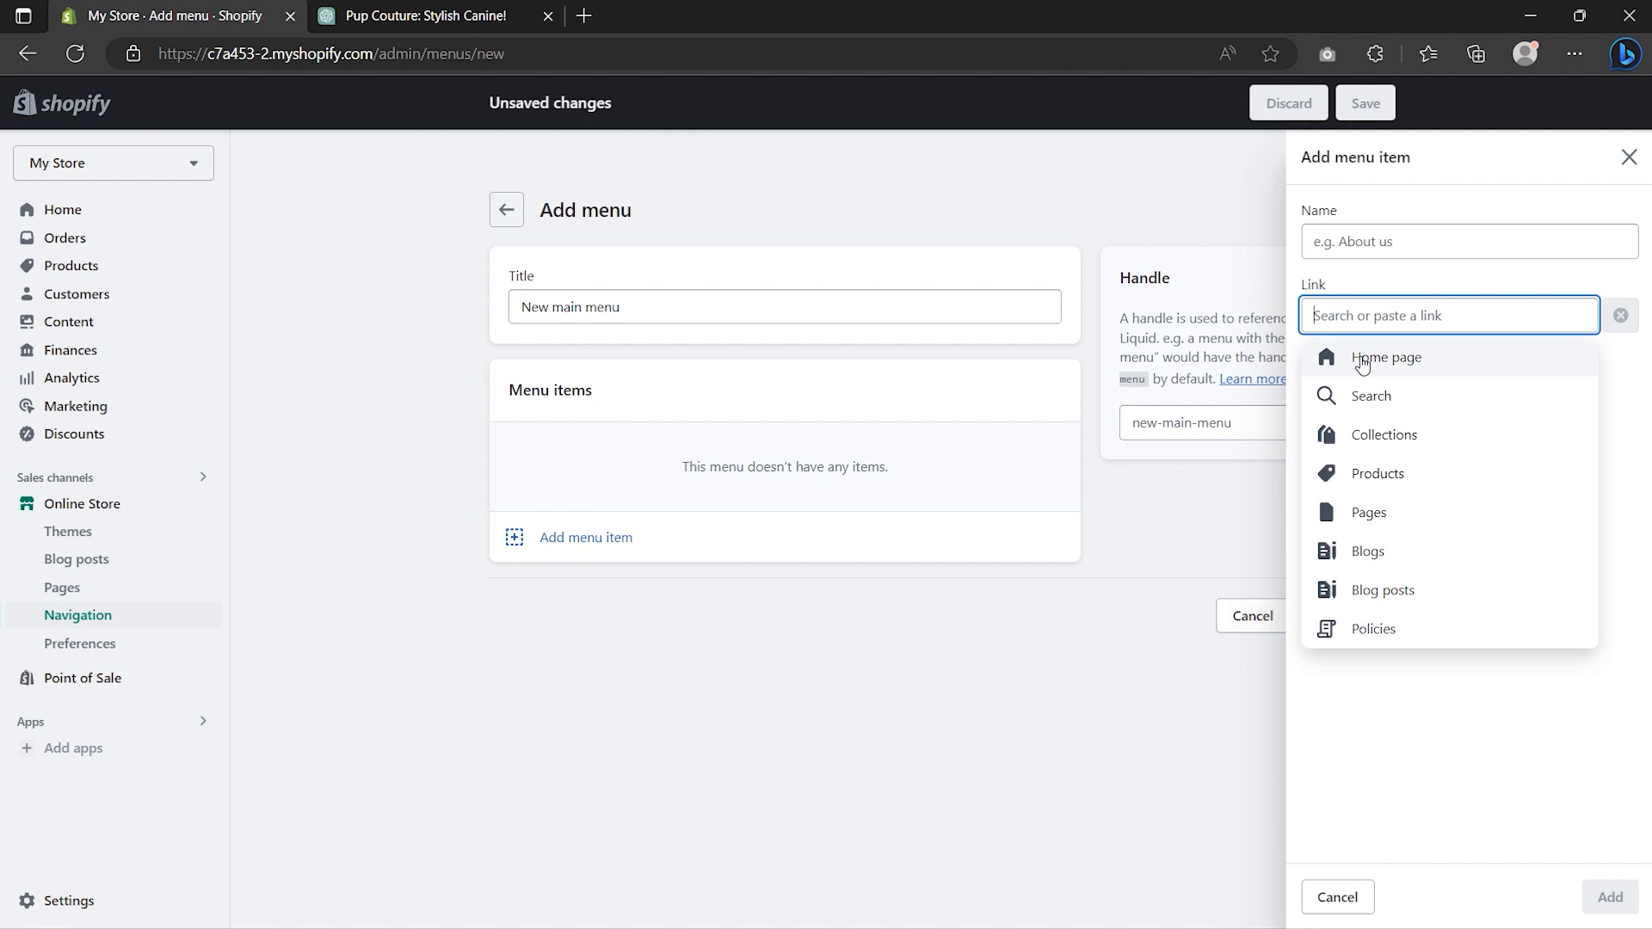
left_click(1361, 363)
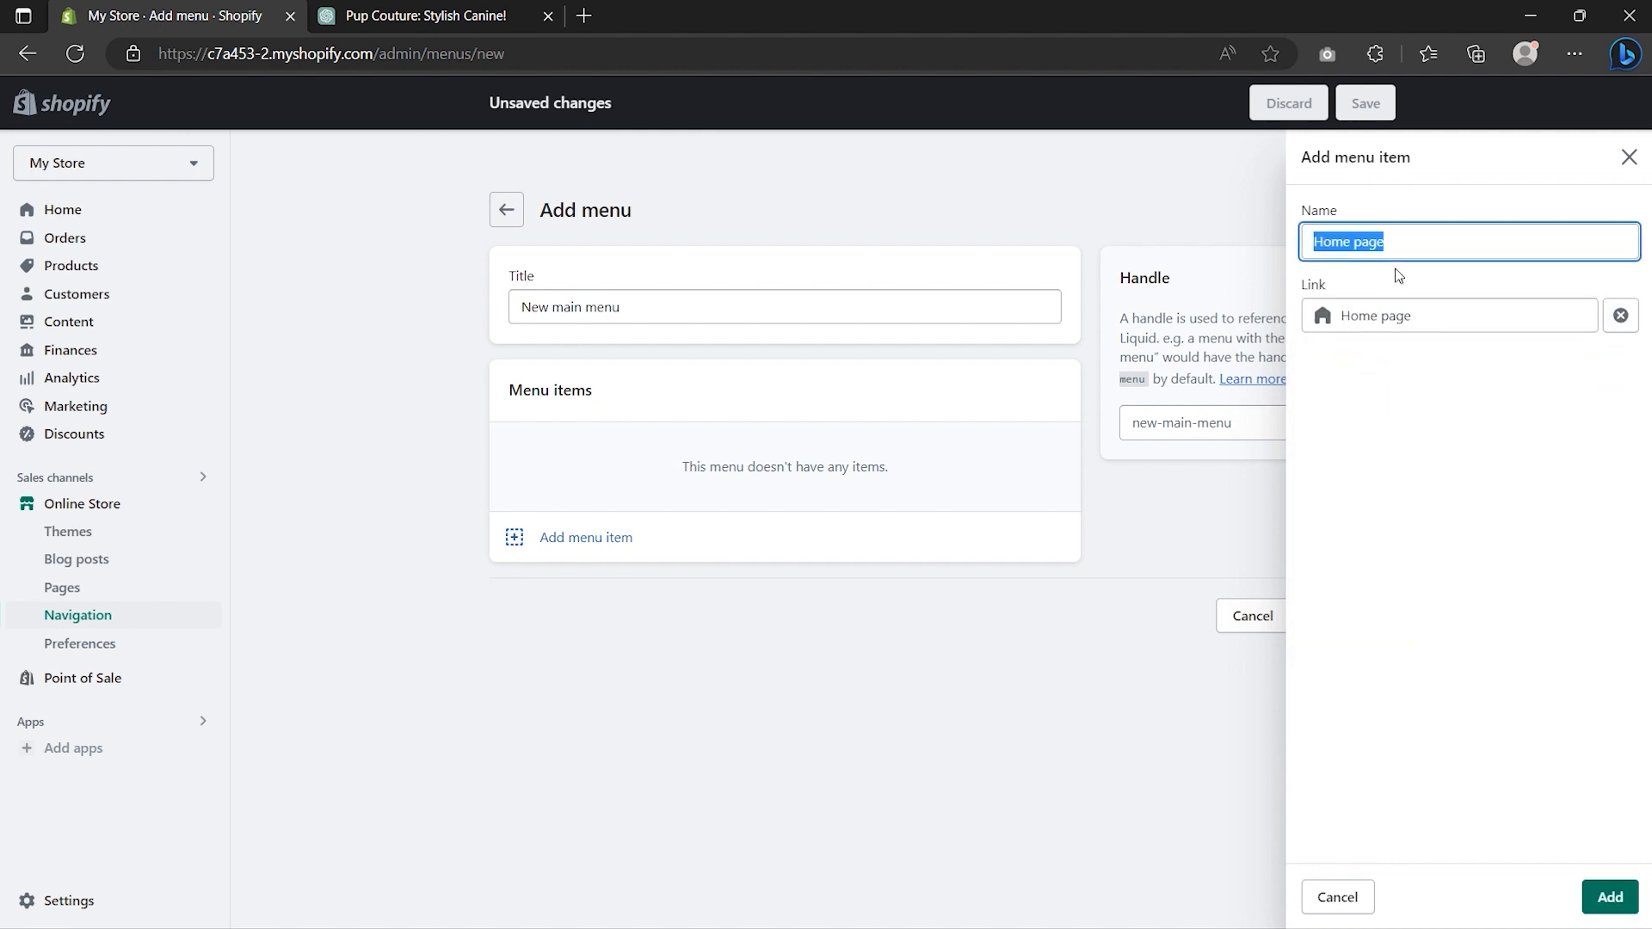
left_click(1402, 245)
key("BackSpace")
key("BackSpace")
key("BackSpace")
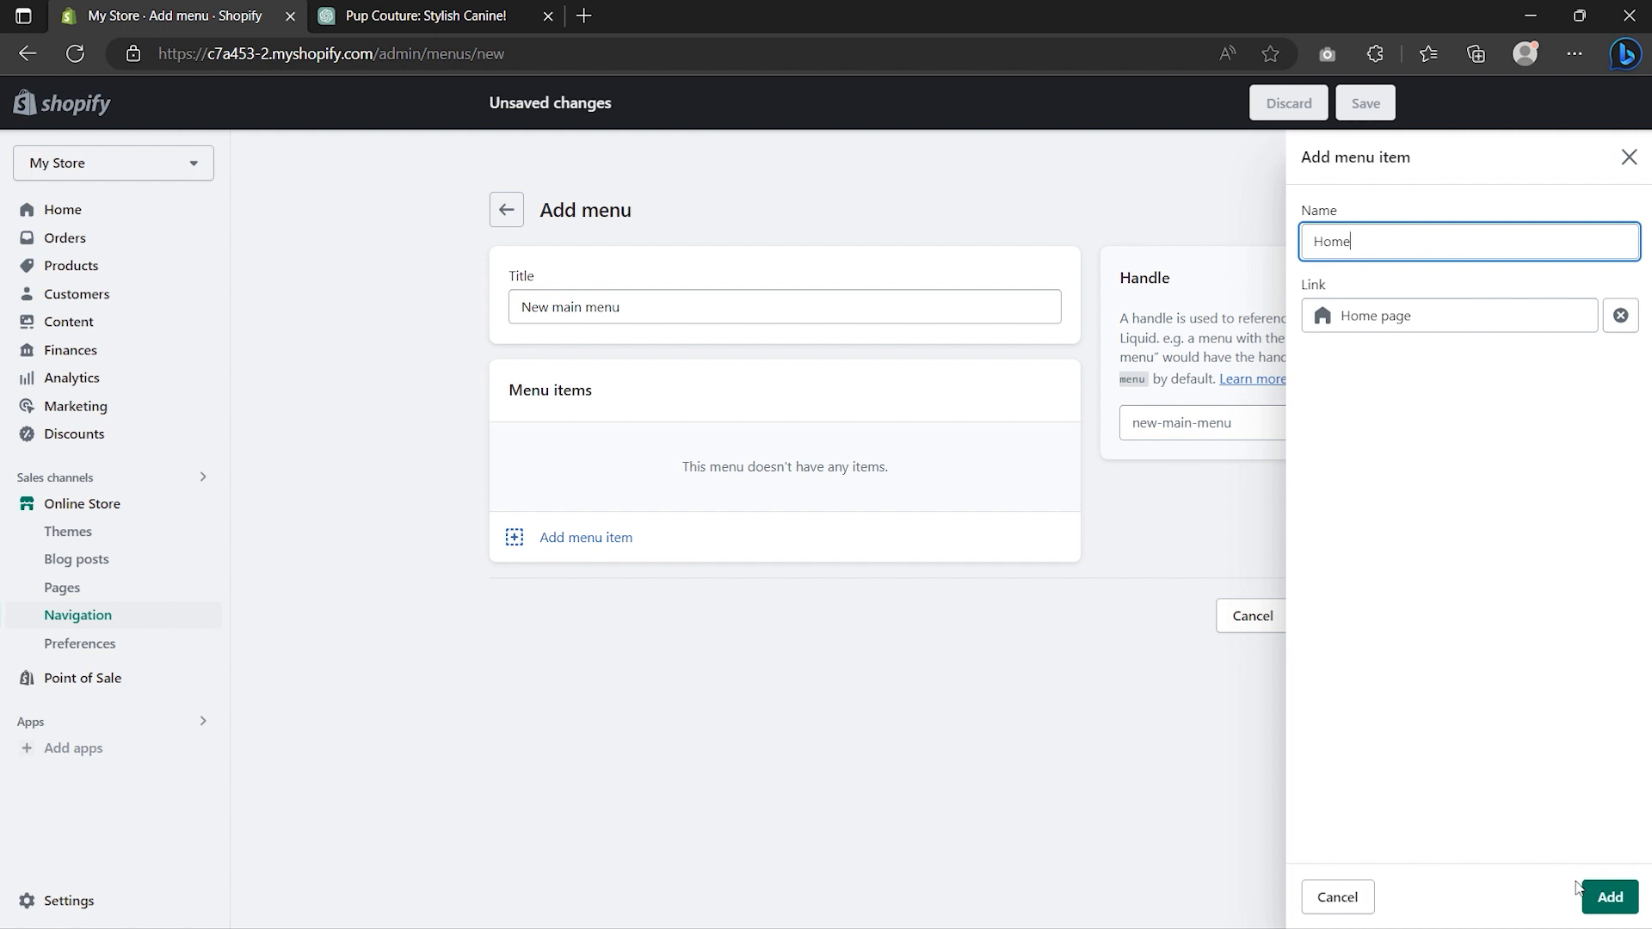
left_click(1609, 896)
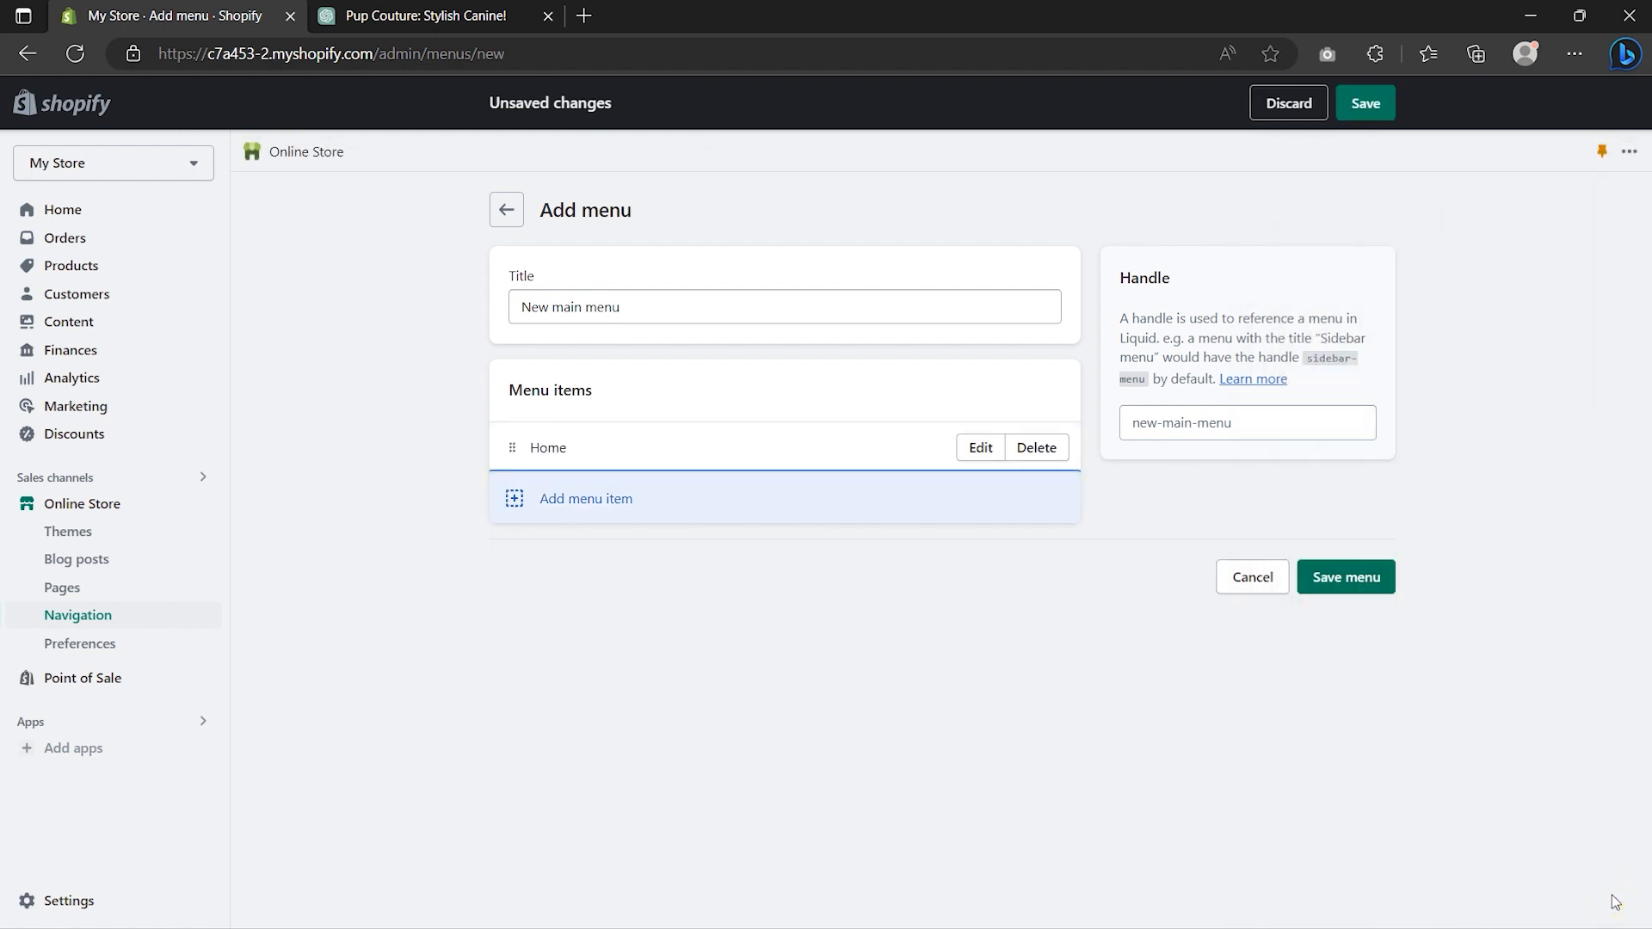
- Add a menu item named "Cat's" that links to the Cats collection
left_click(606, 504)
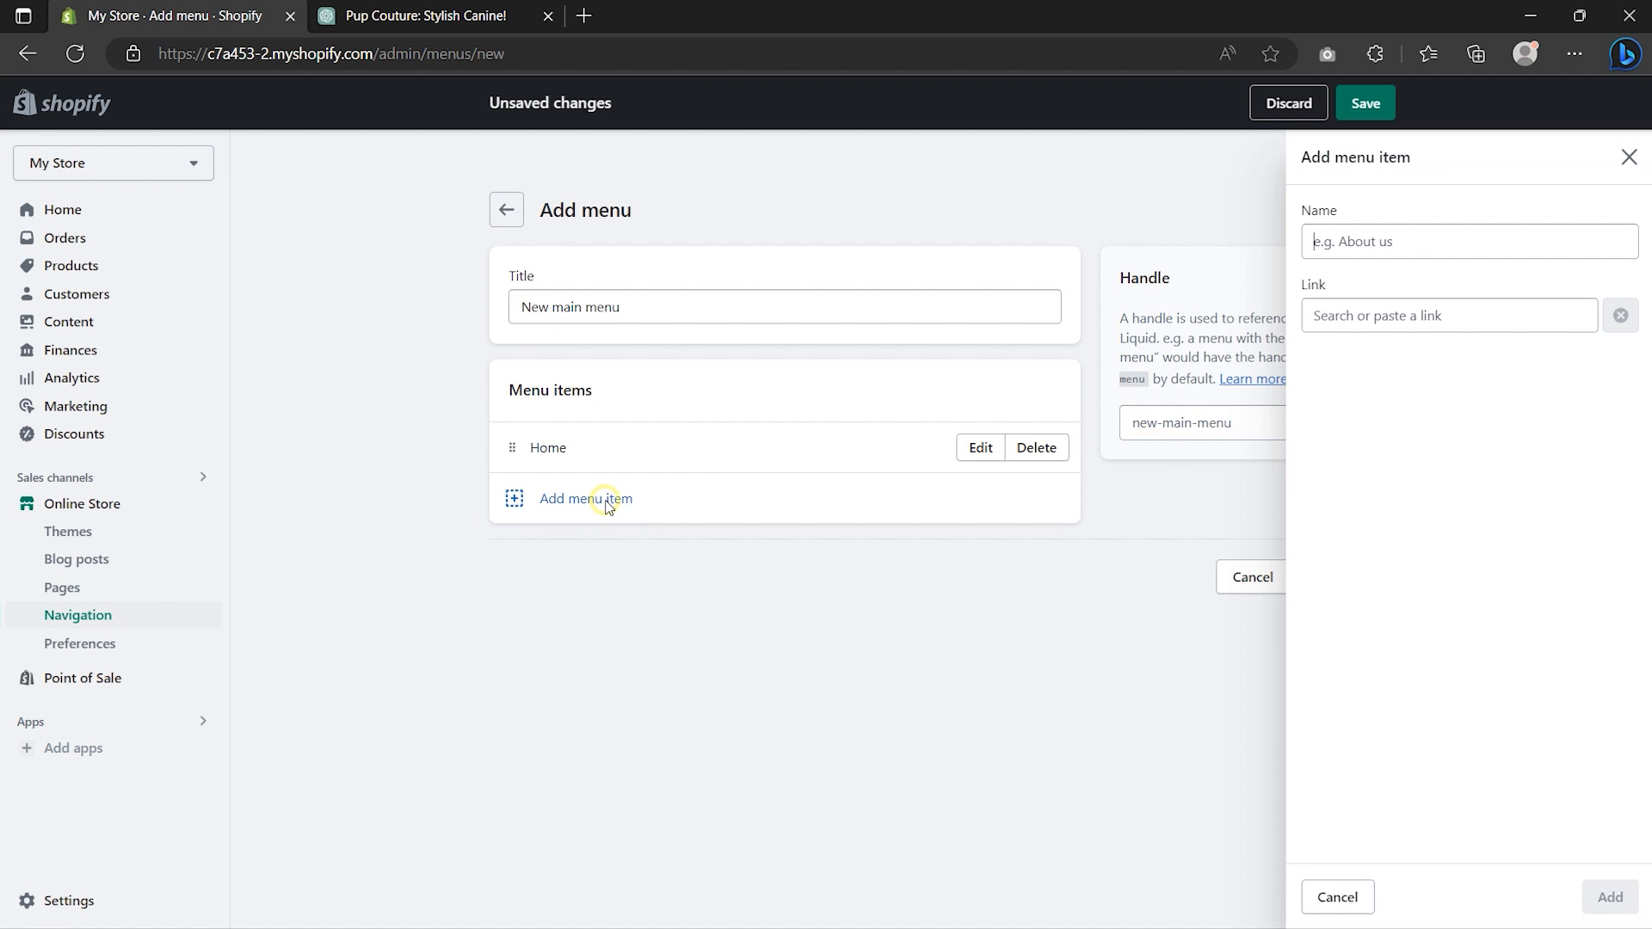
left_click(1408, 316)
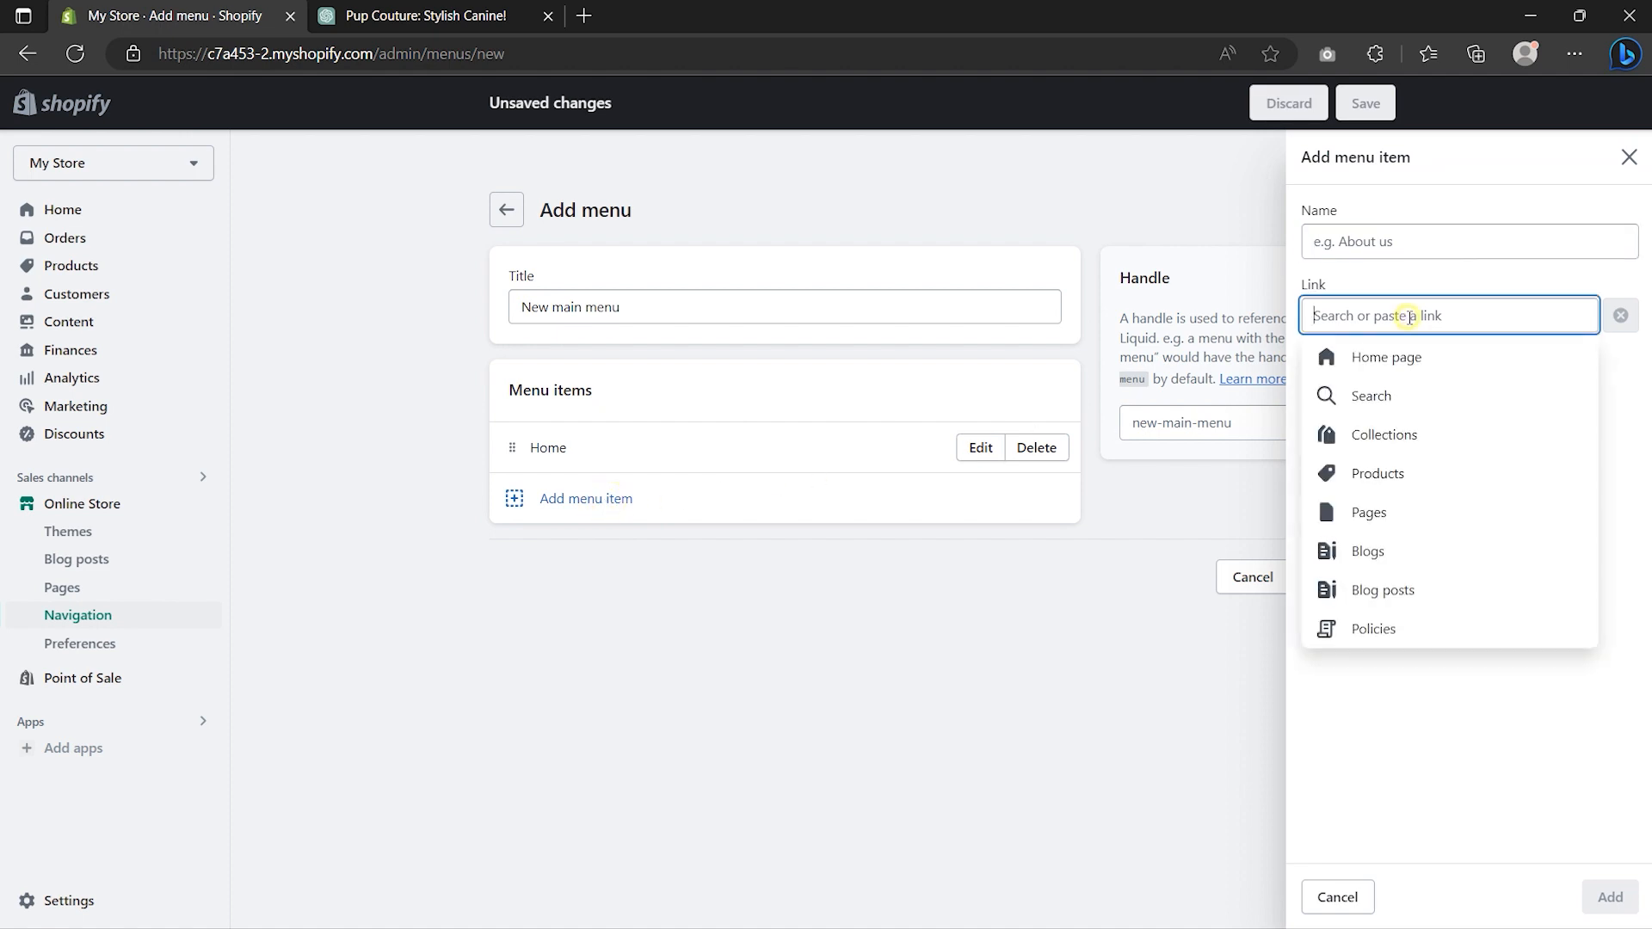
left_click(1382, 435)
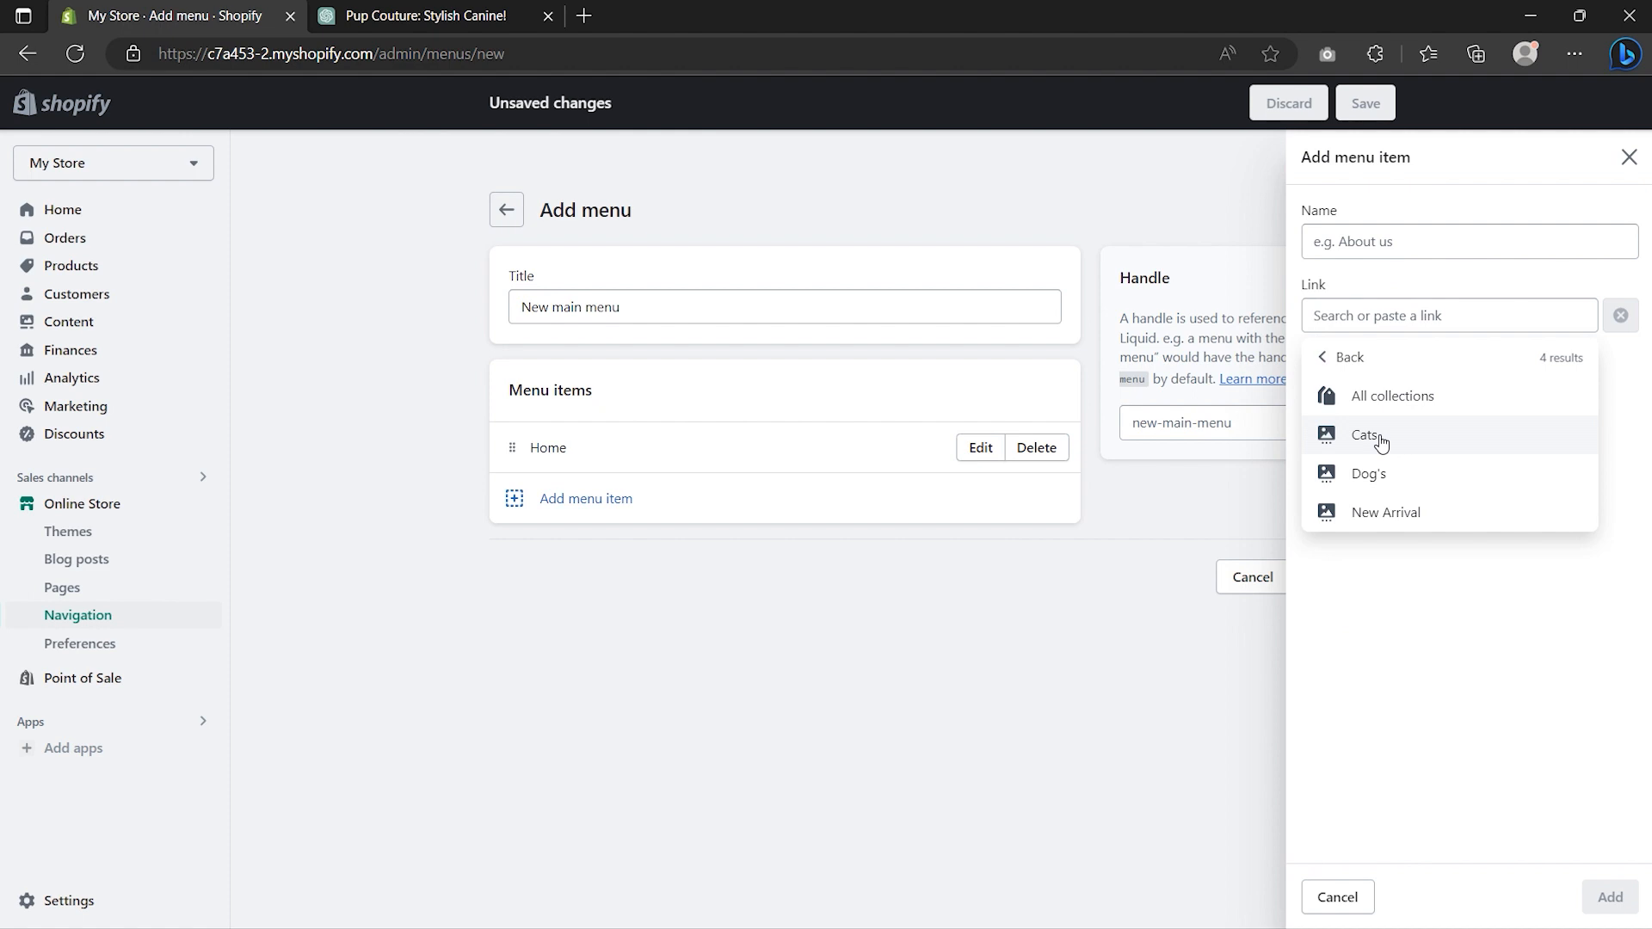
left_click(1380, 439)
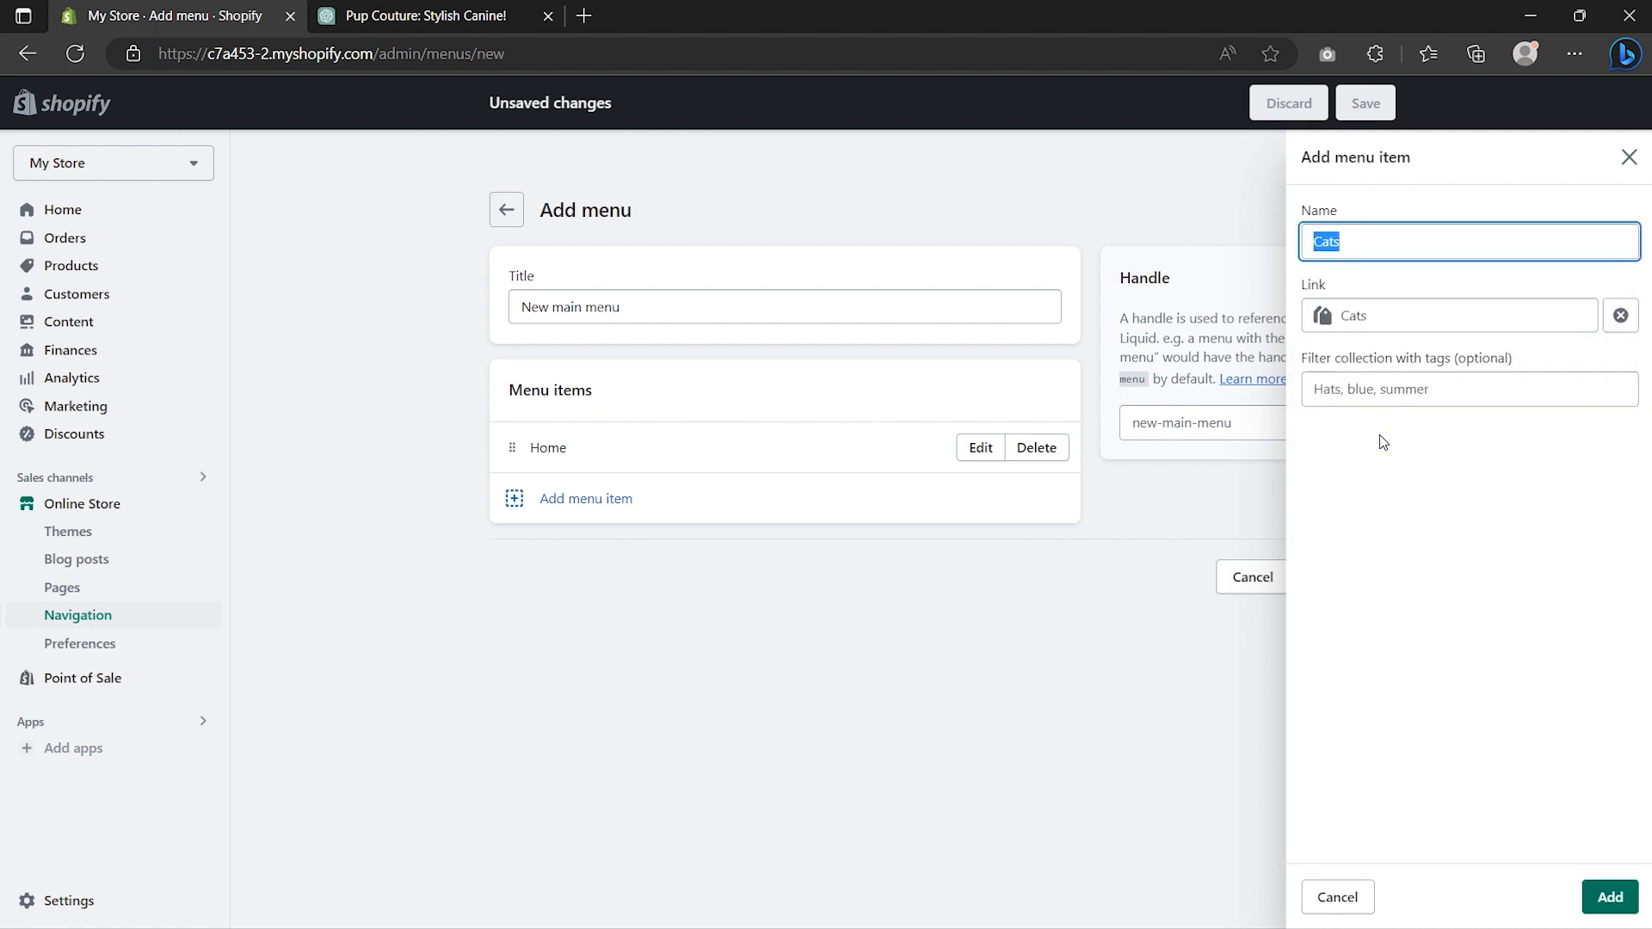
left_click(1334, 243)
type("'")
left_click(1609, 897)
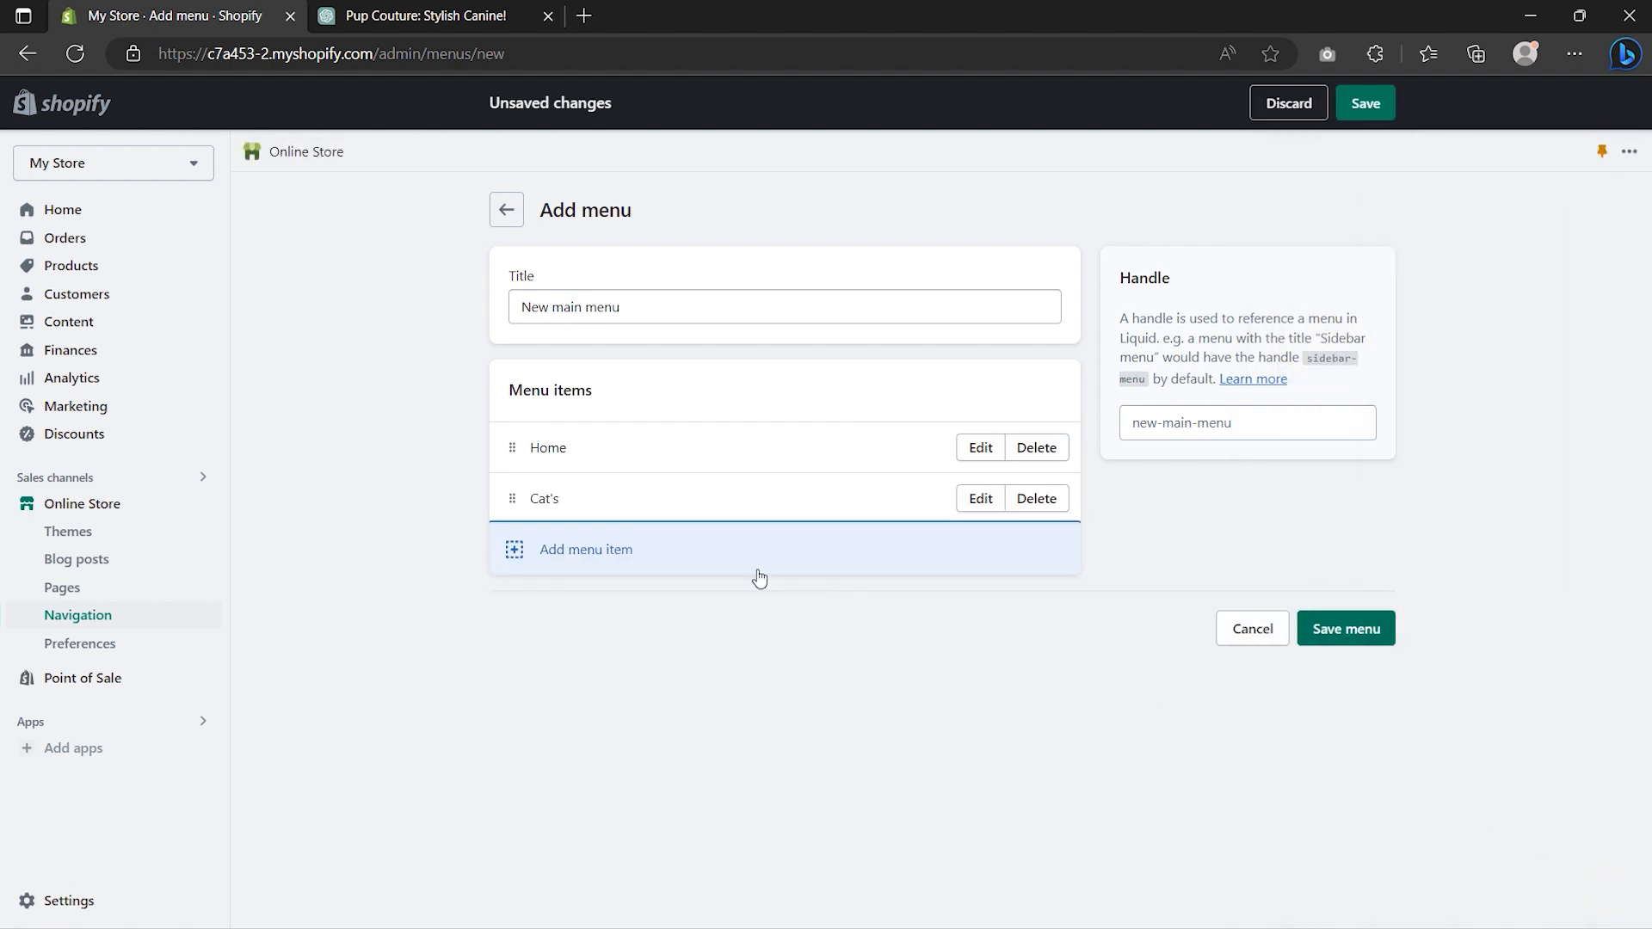
- Add a menu item named "Dog's" that links to the Dog's collection
left_click(612, 553)
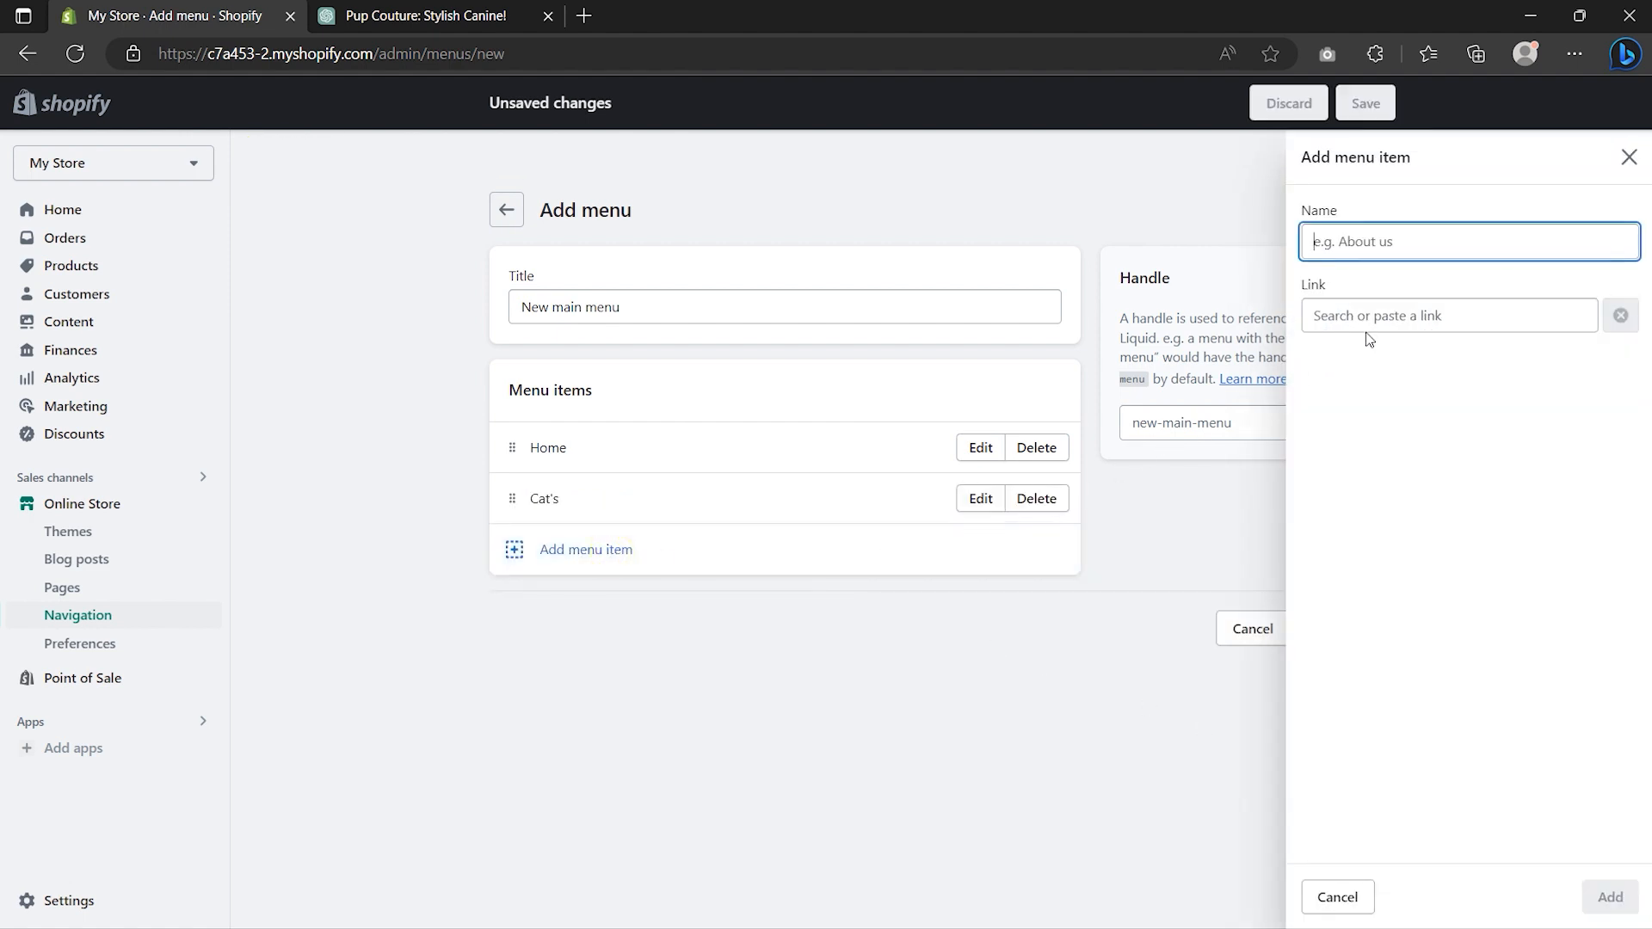
left_click(1383, 316)
left_click(1374, 434)
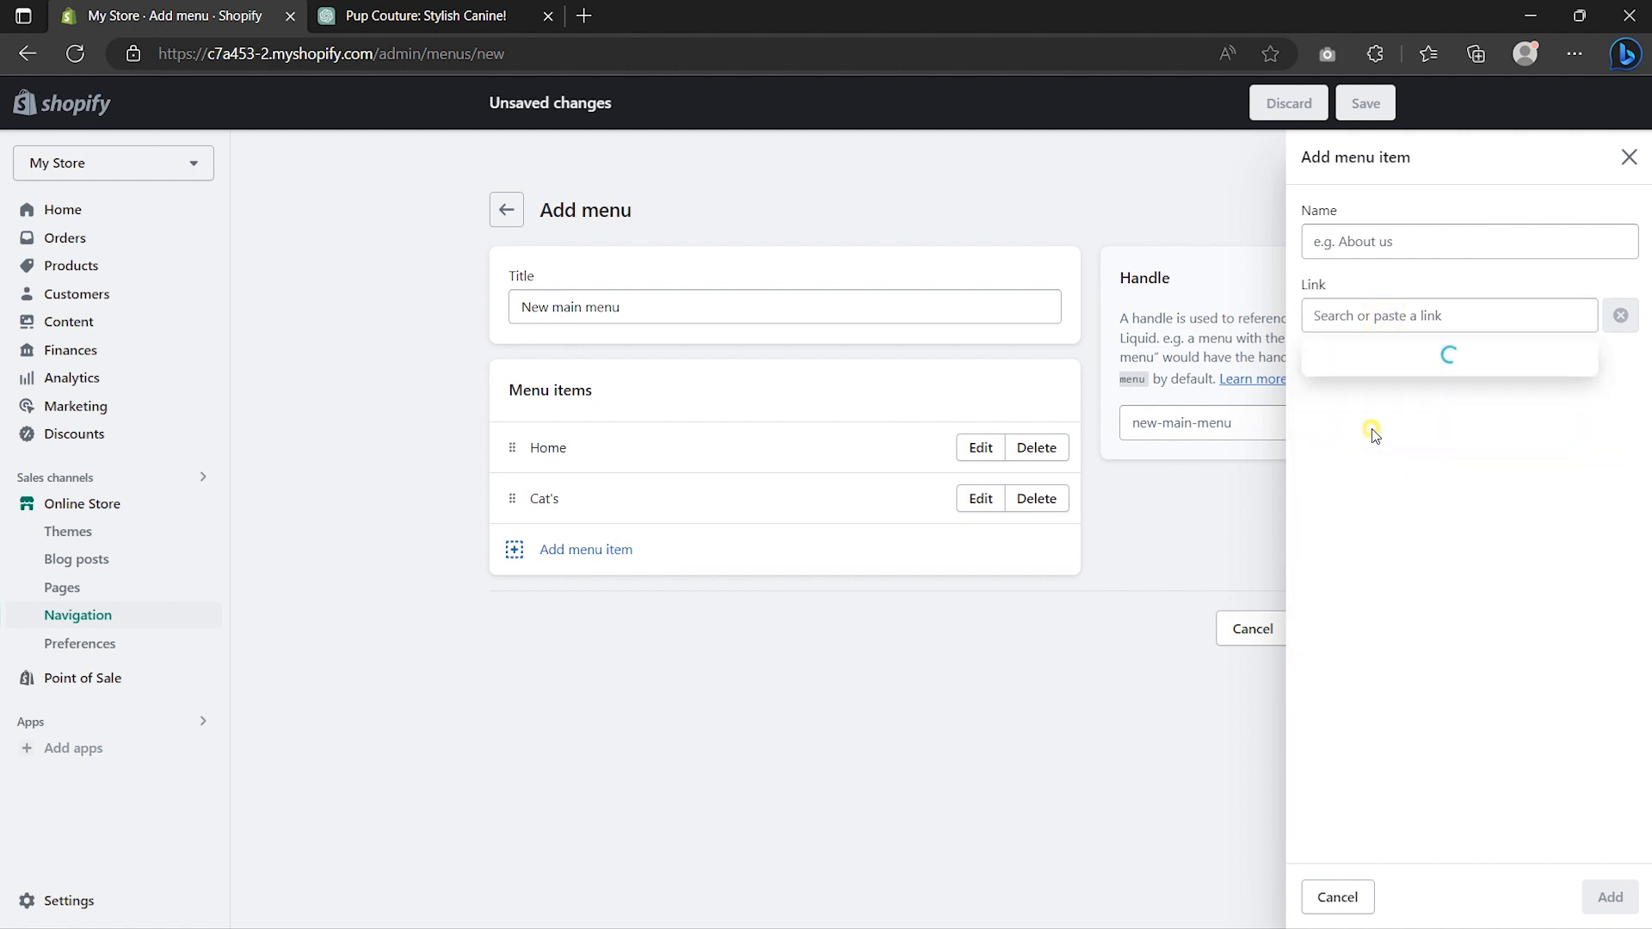
left_click(1375, 474)
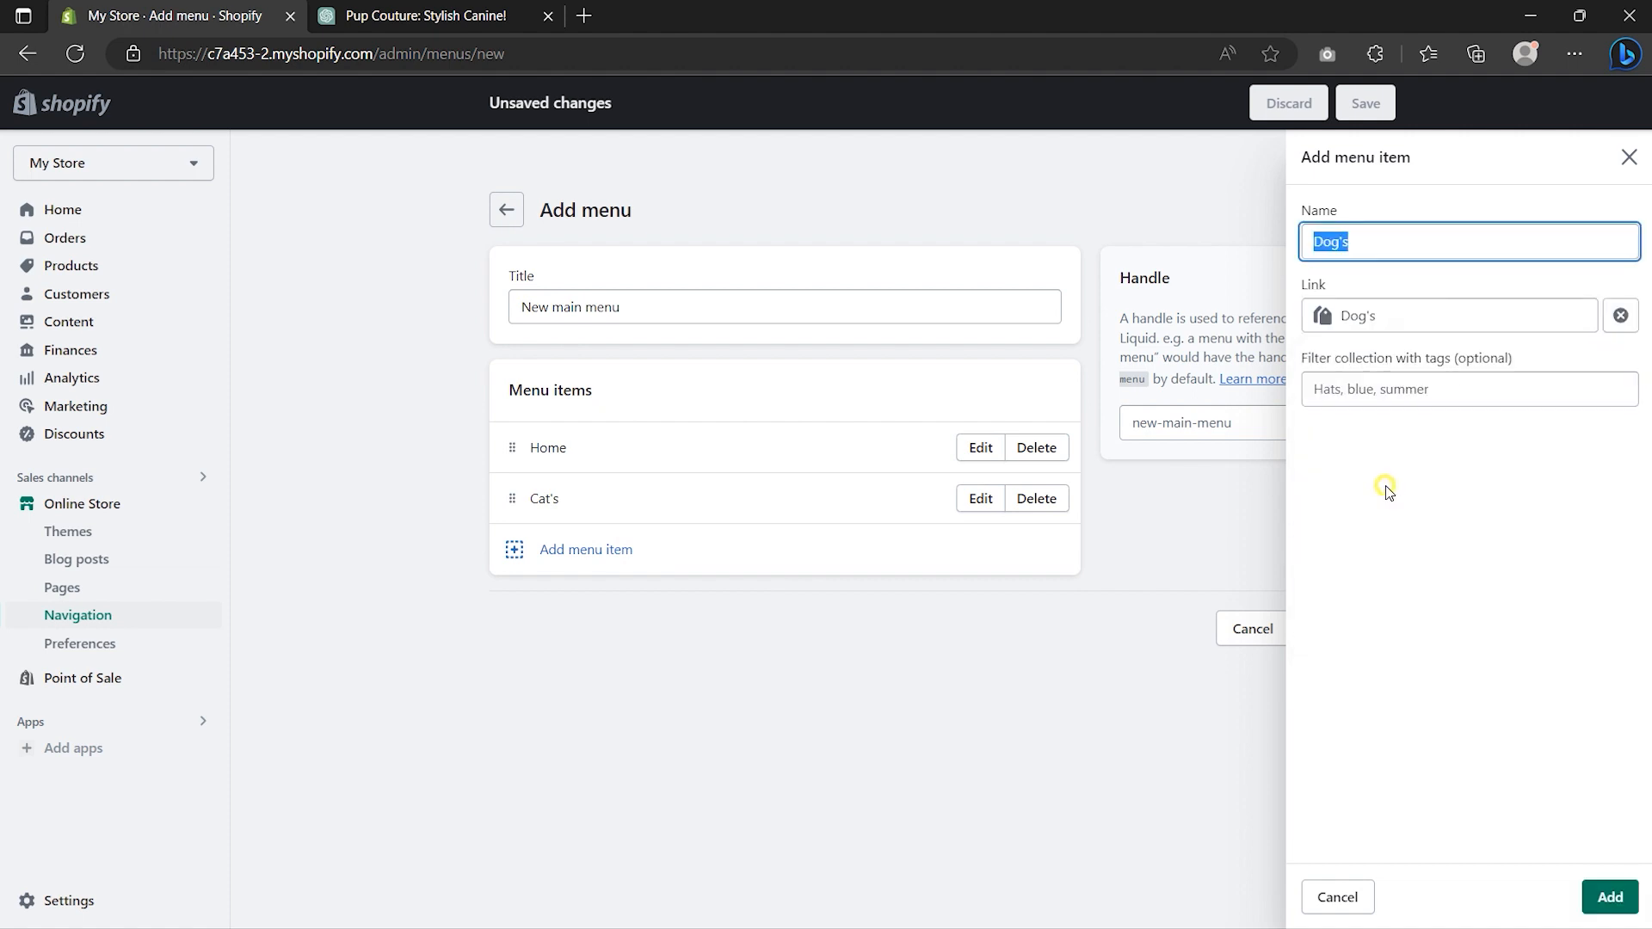
left_click(1602, 897)
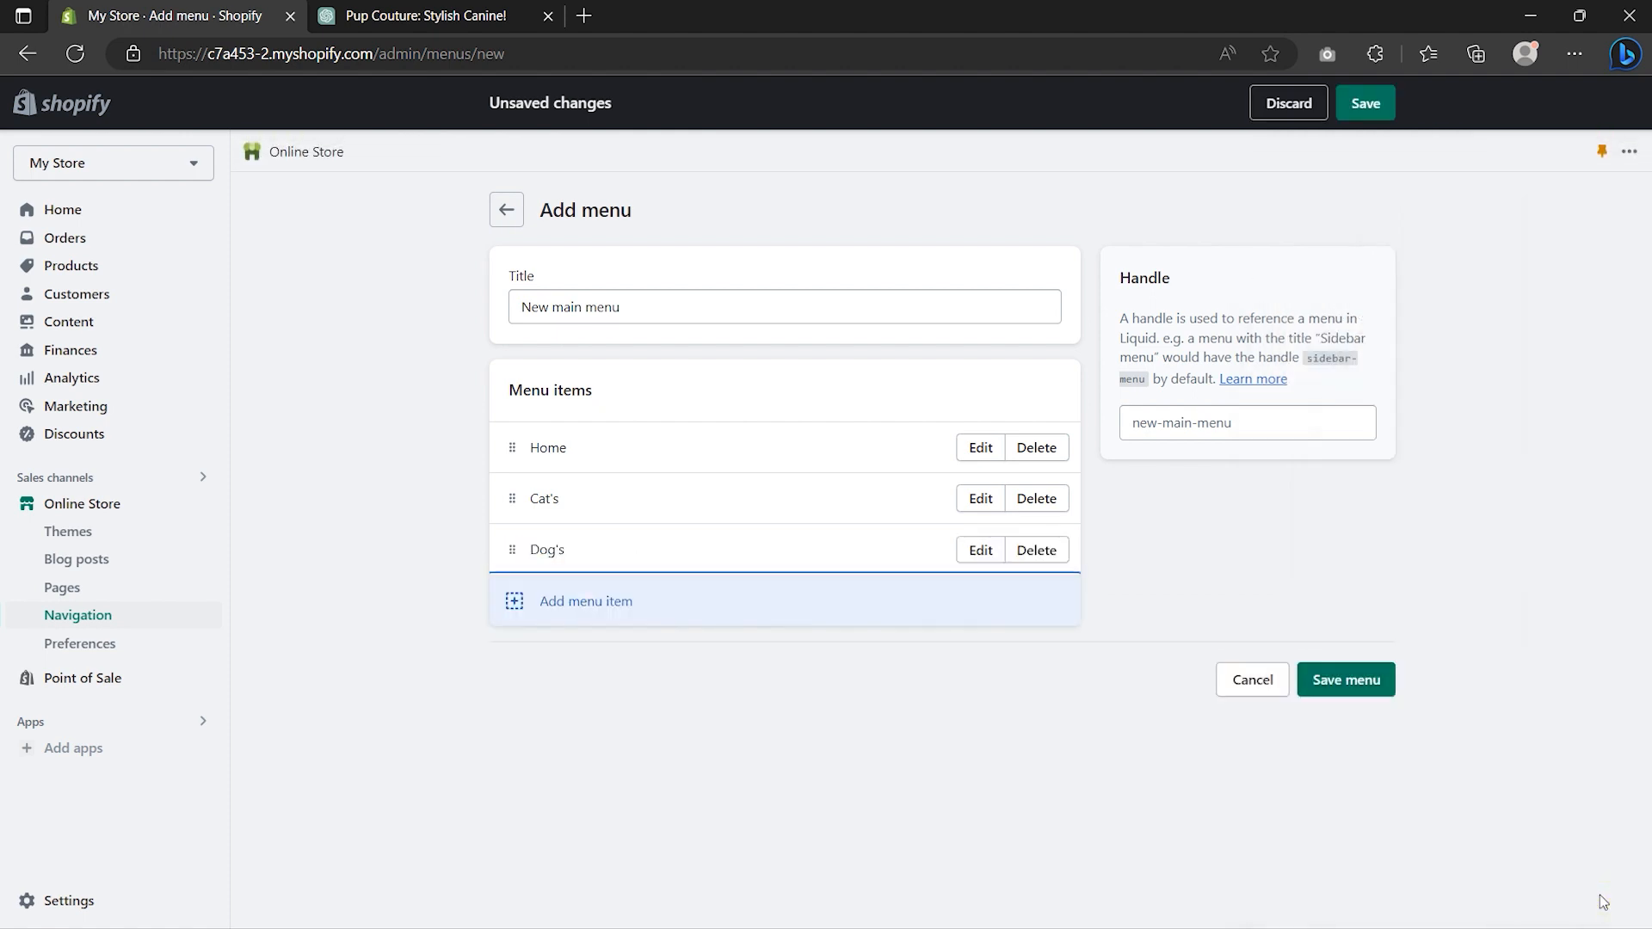
- Add a menu item named "Contact" that links to the Contact page, save the menu and return to the navigation overview
left_click(609, 607)
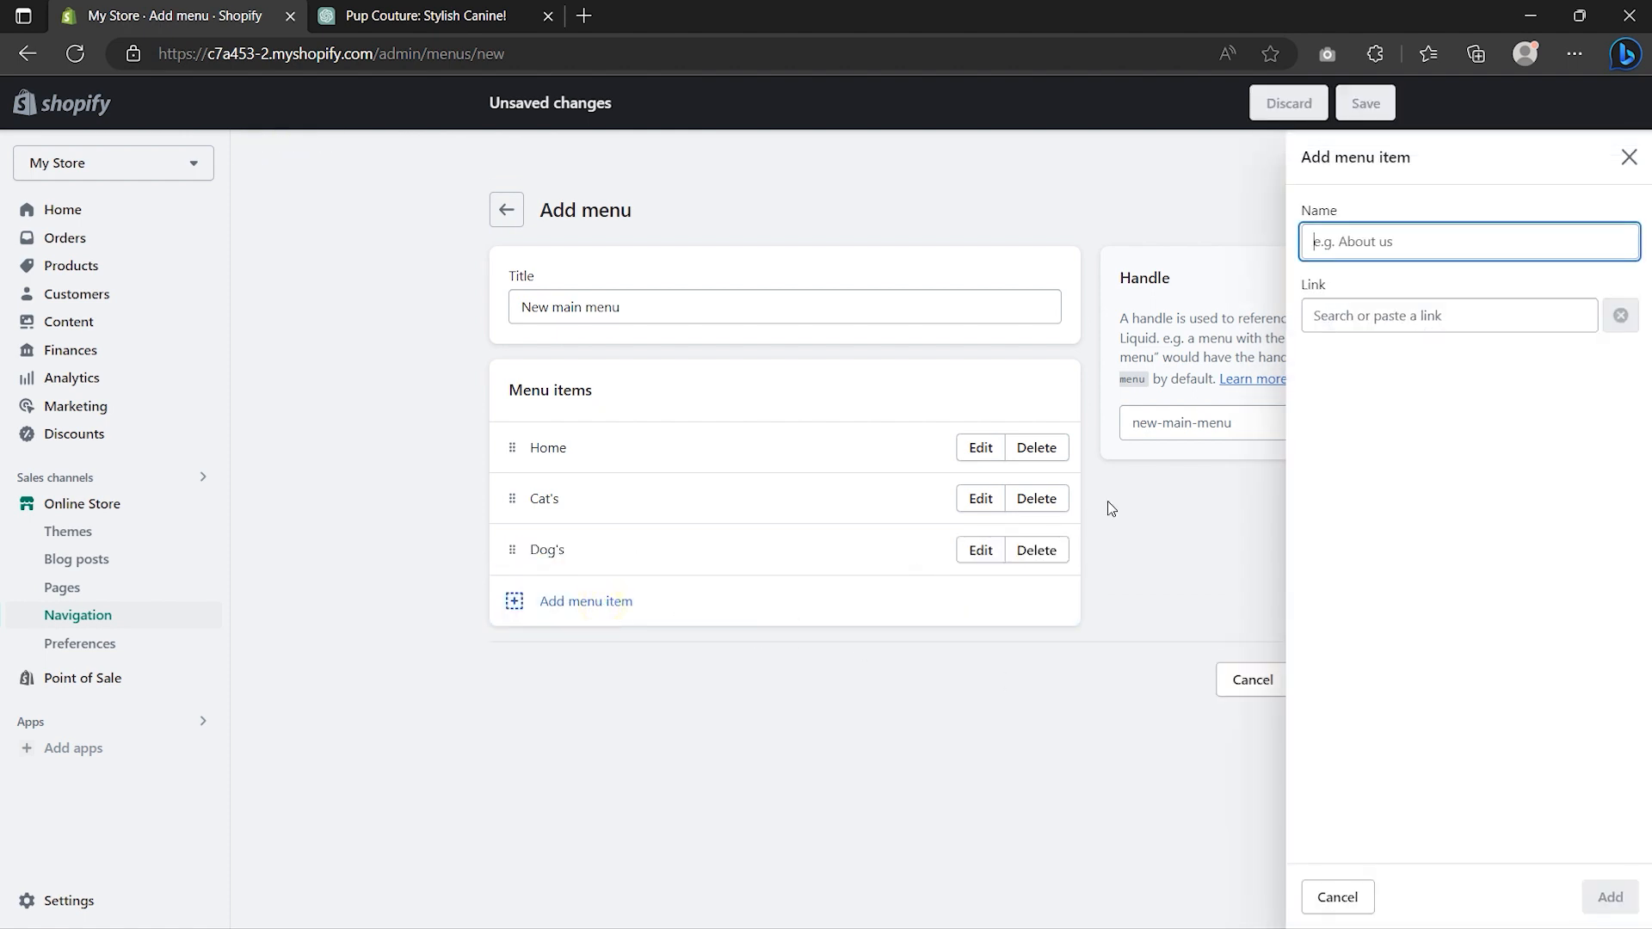
left_click(1385, 318)
left_click(1390, 508)
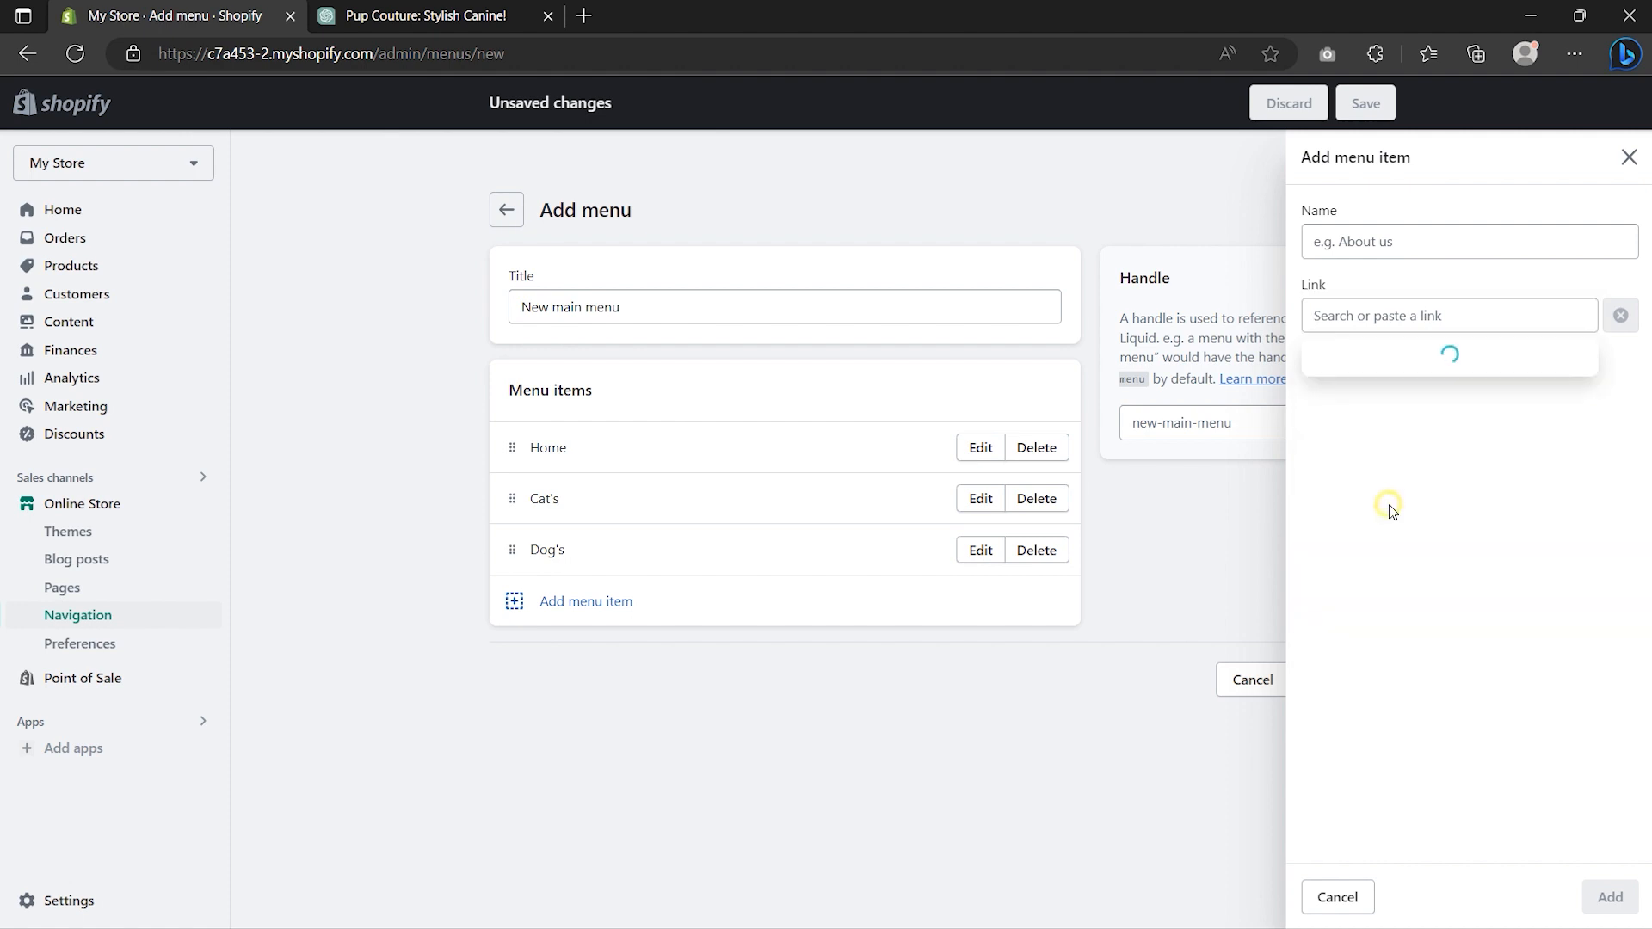
left_click(1381, 397)
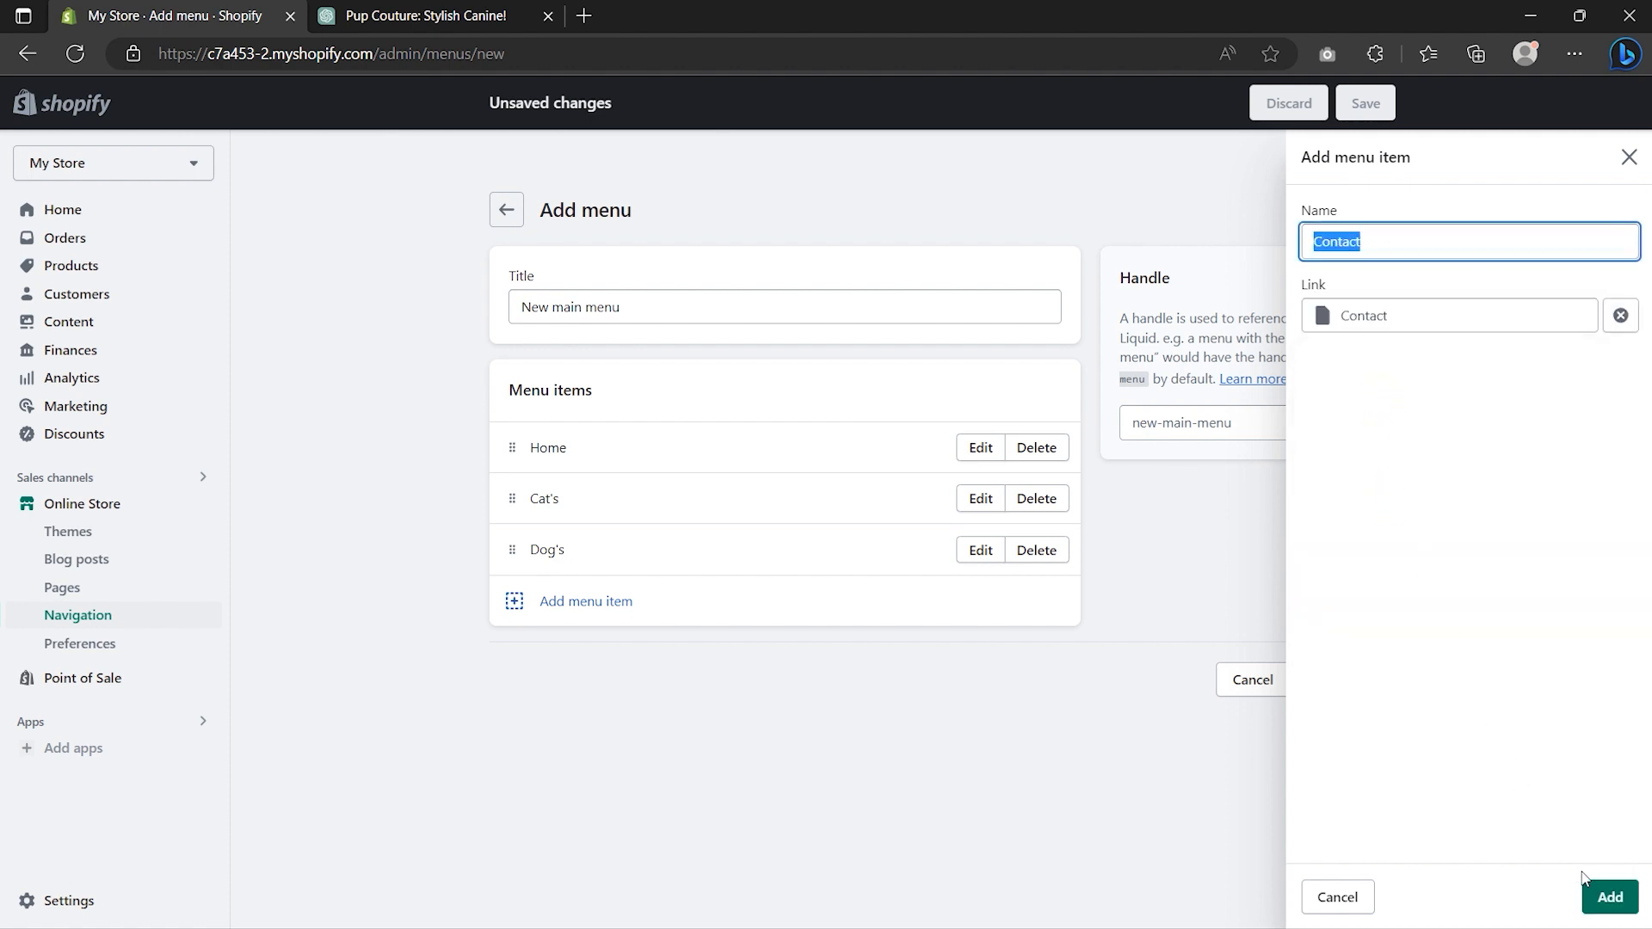
left_click(1609, 897)
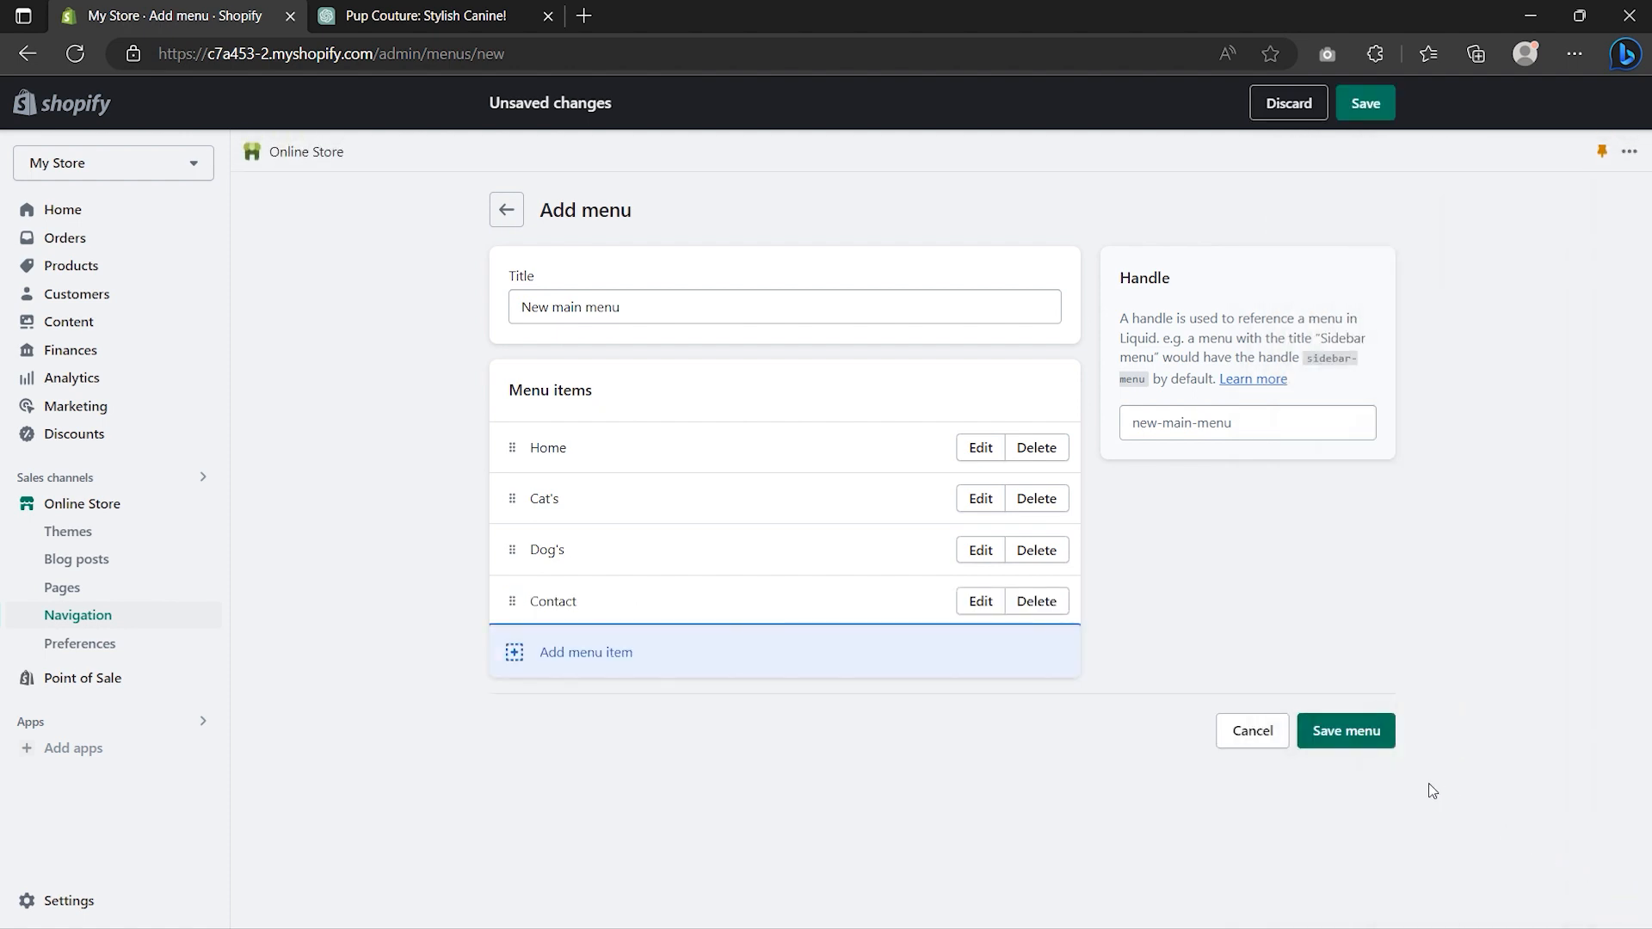
left_click(1337, 729)
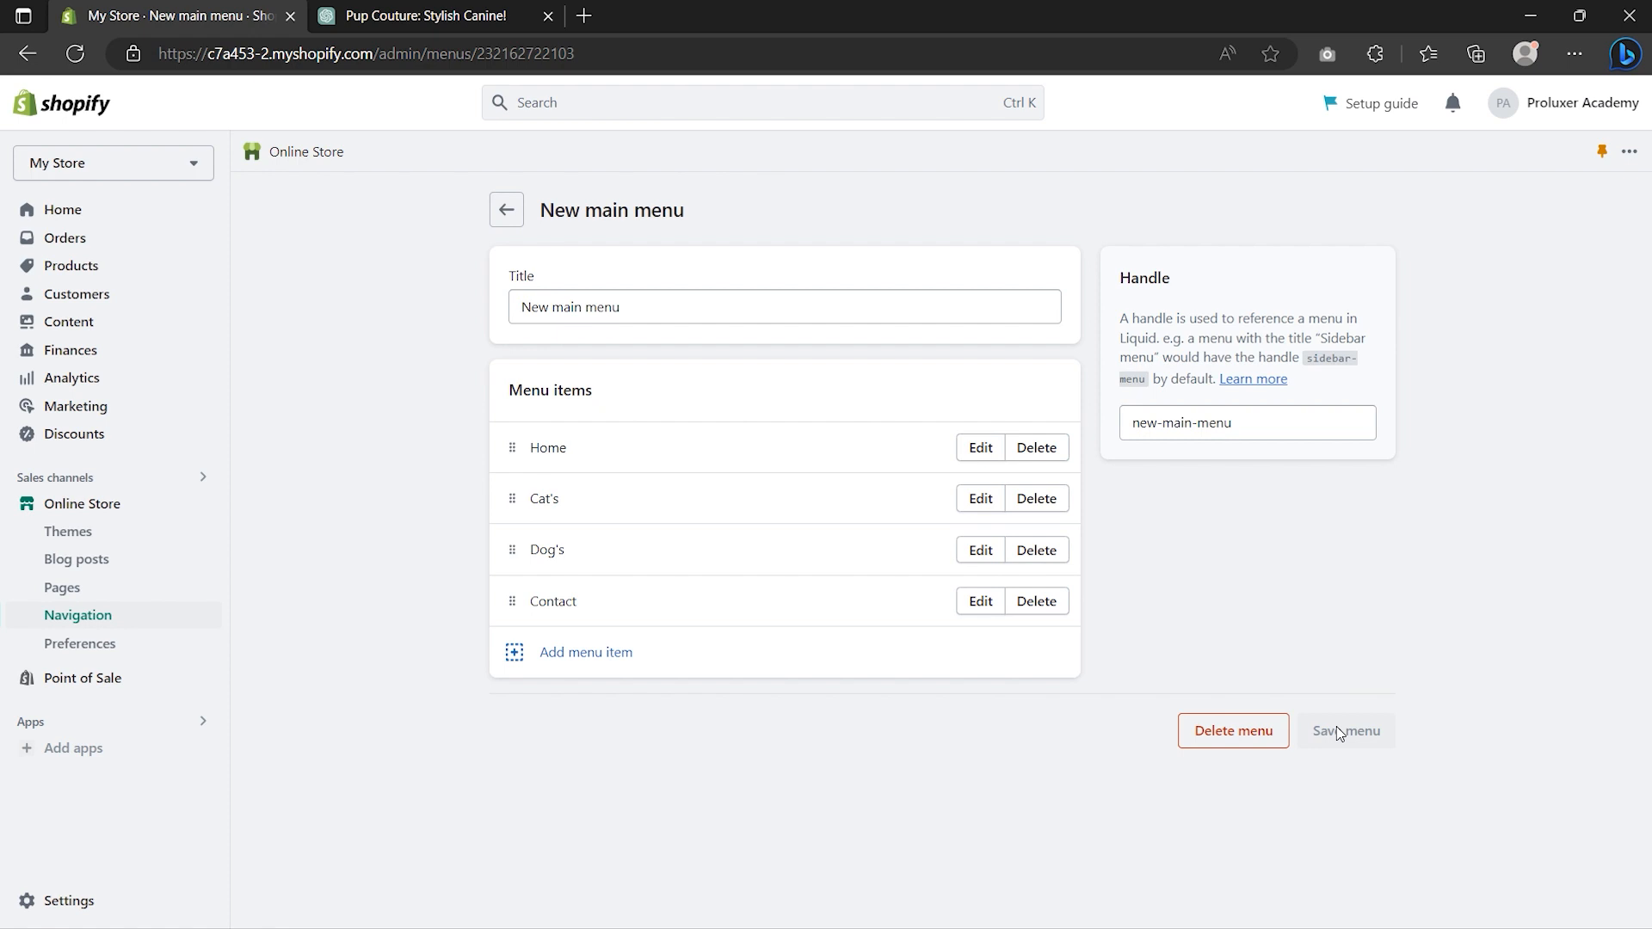
left_click(515, 212)
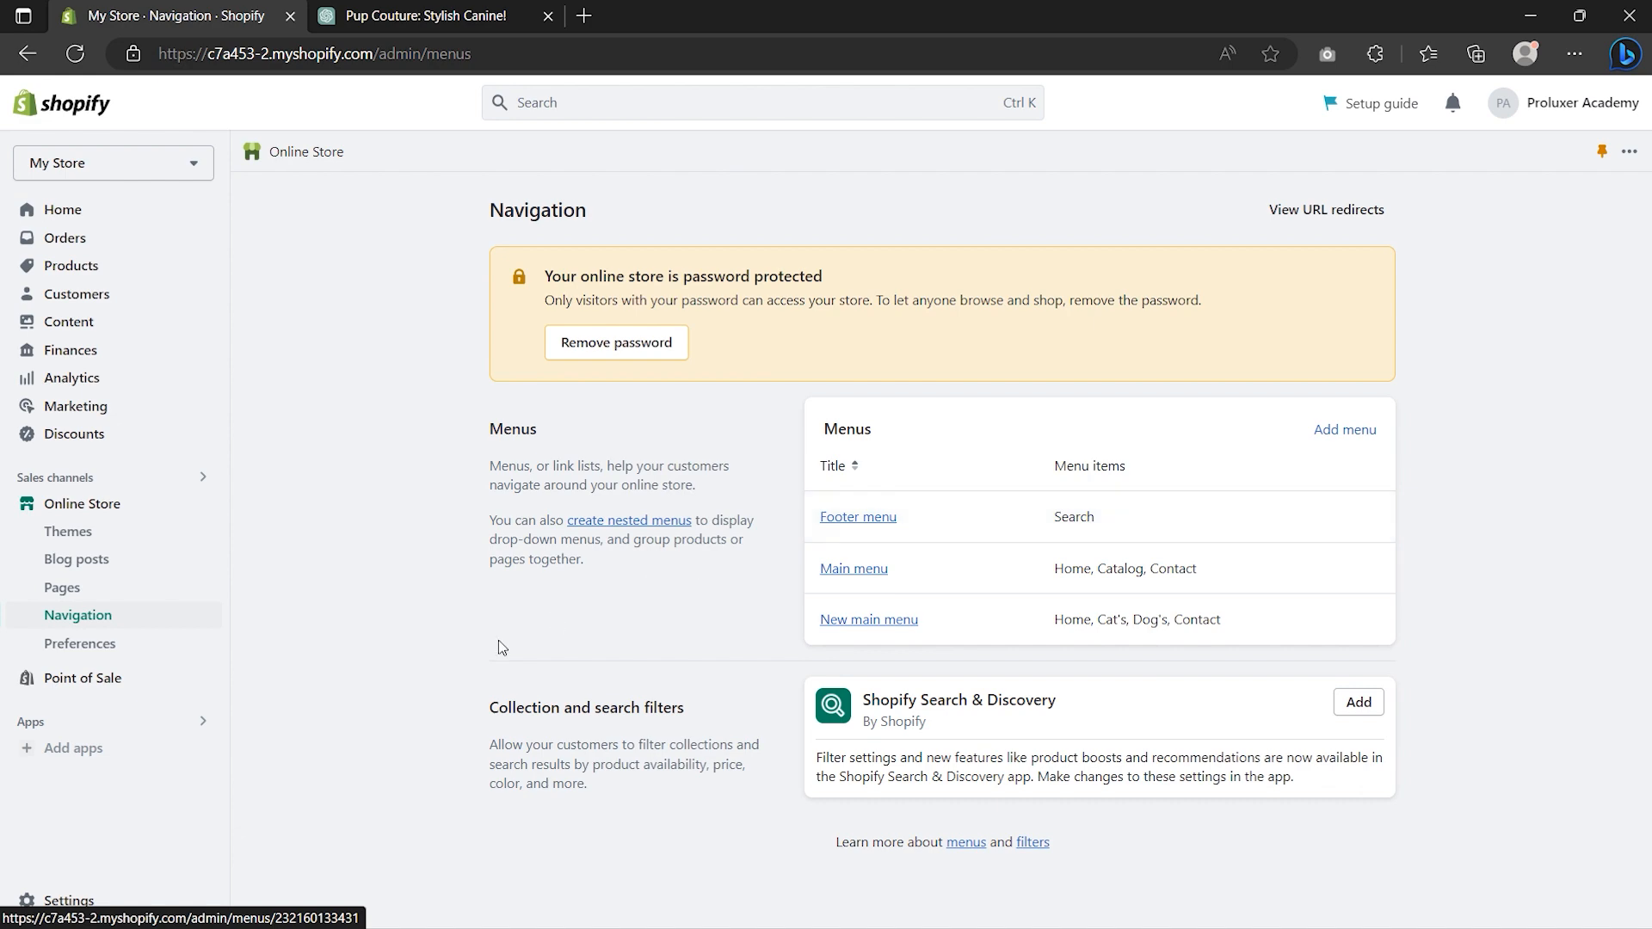
- Open the store's policy settings and turn on the return rules
left_click(74, 901)
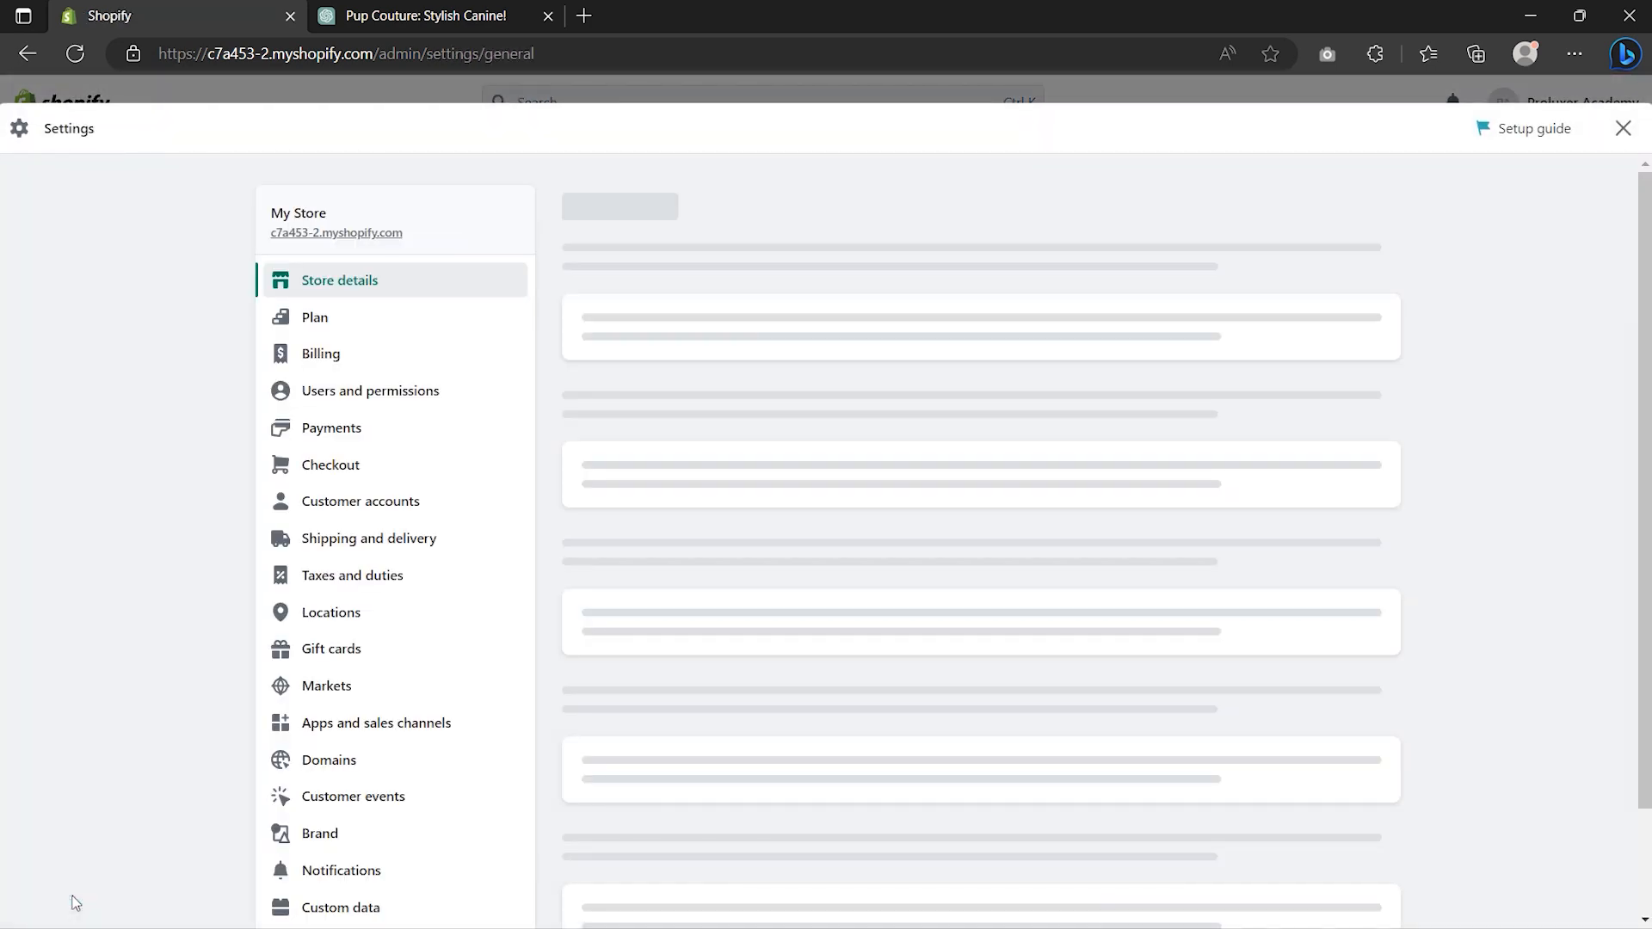
scroll(74, 901, "down", 5)
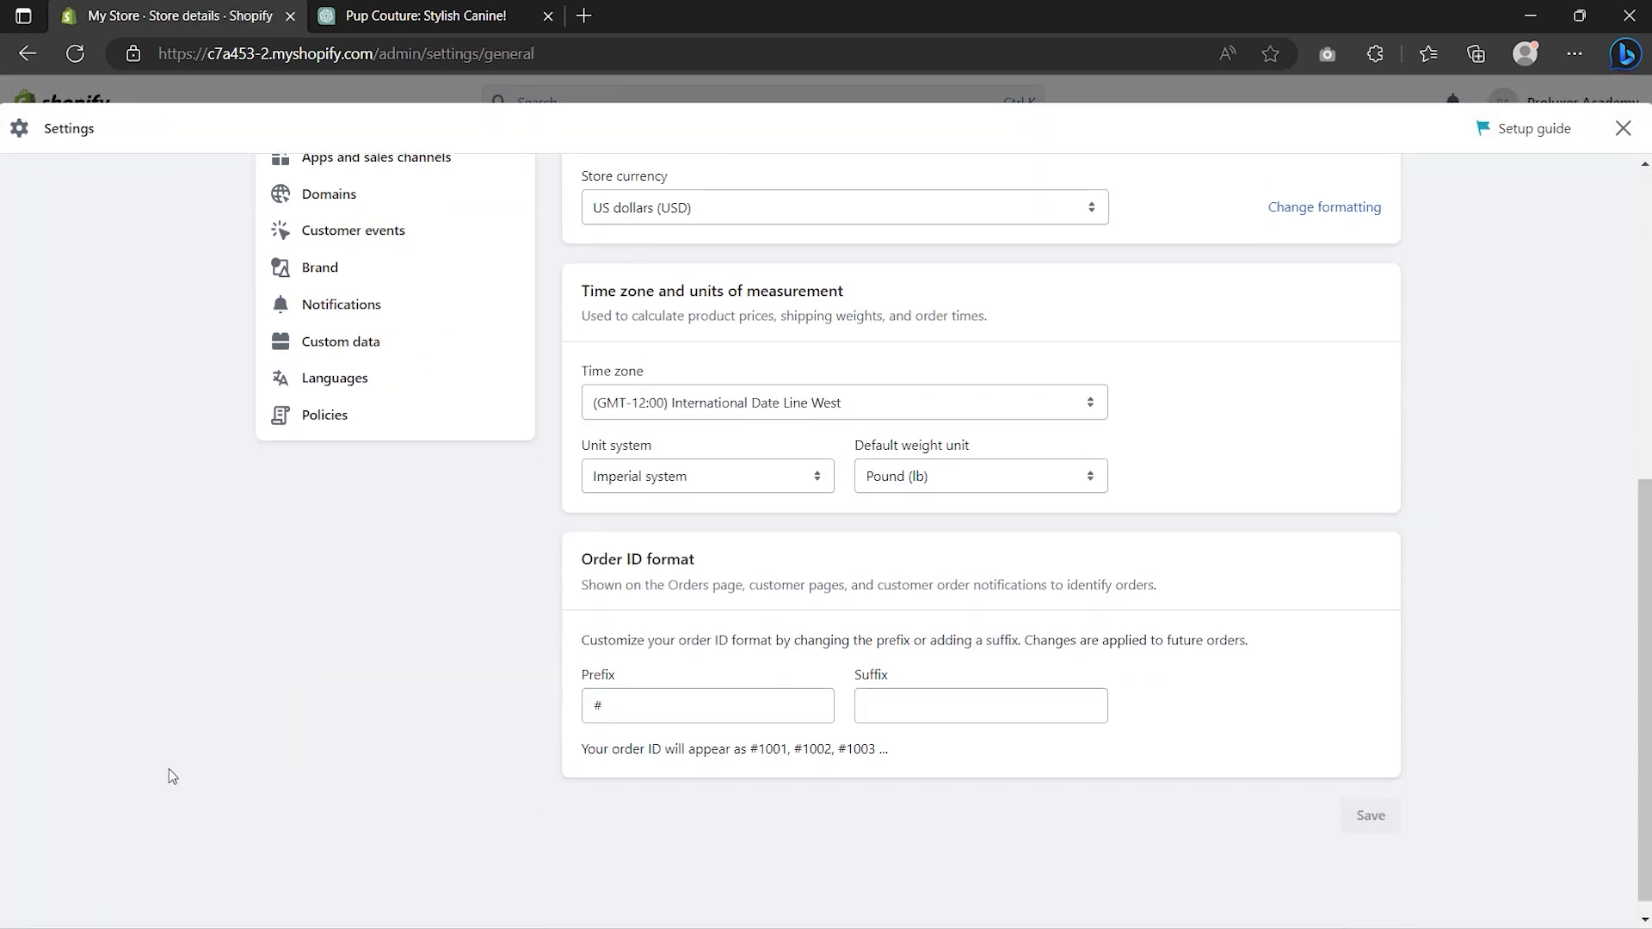
left_click(328, 420)
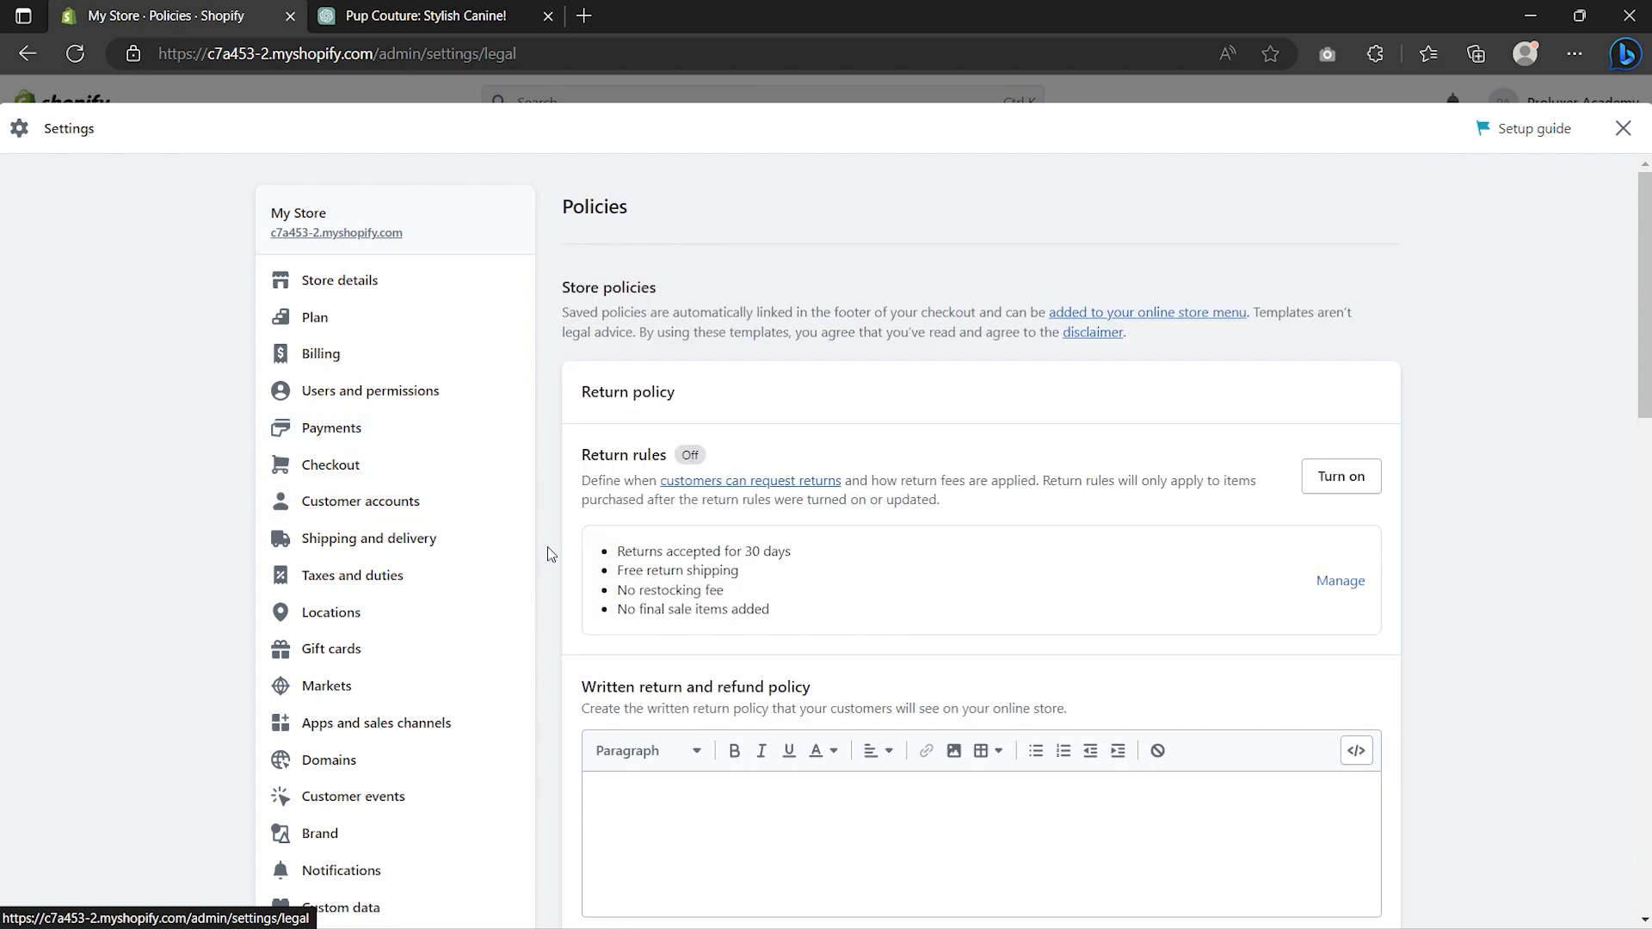
scroll(547, 553, "down", 3)
left_click(1339, 243)
- Fill the written return and refund policy from the template and check the contact e-mail addresses in it
scroll(1340, 390, "down", 4)
left_click(685, 515)
left_click_drag(826, 444, 975, 445)
left_click_drag(909, 558, 1050, 566)
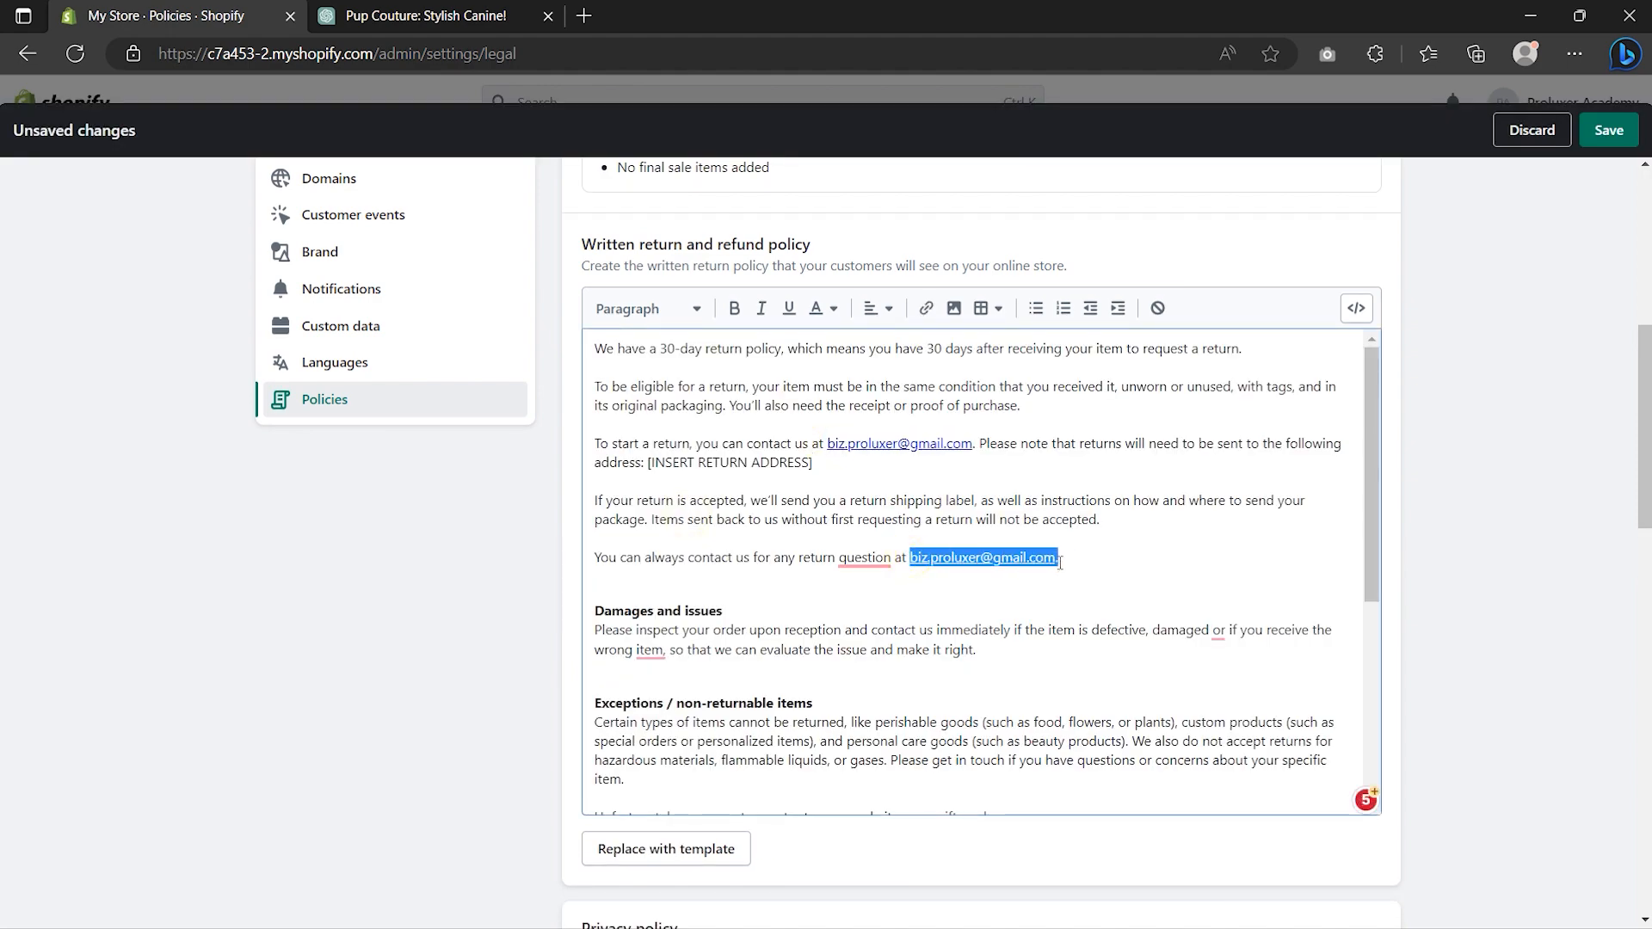
- Fill the privacy policy, terms of service and contact information from their templates, save the policies and leave the settings
scroll(786, 637, "down", 8)
left_click(663, 500)
scroll(663, 500, "down", 8)
left_click(625, 499)
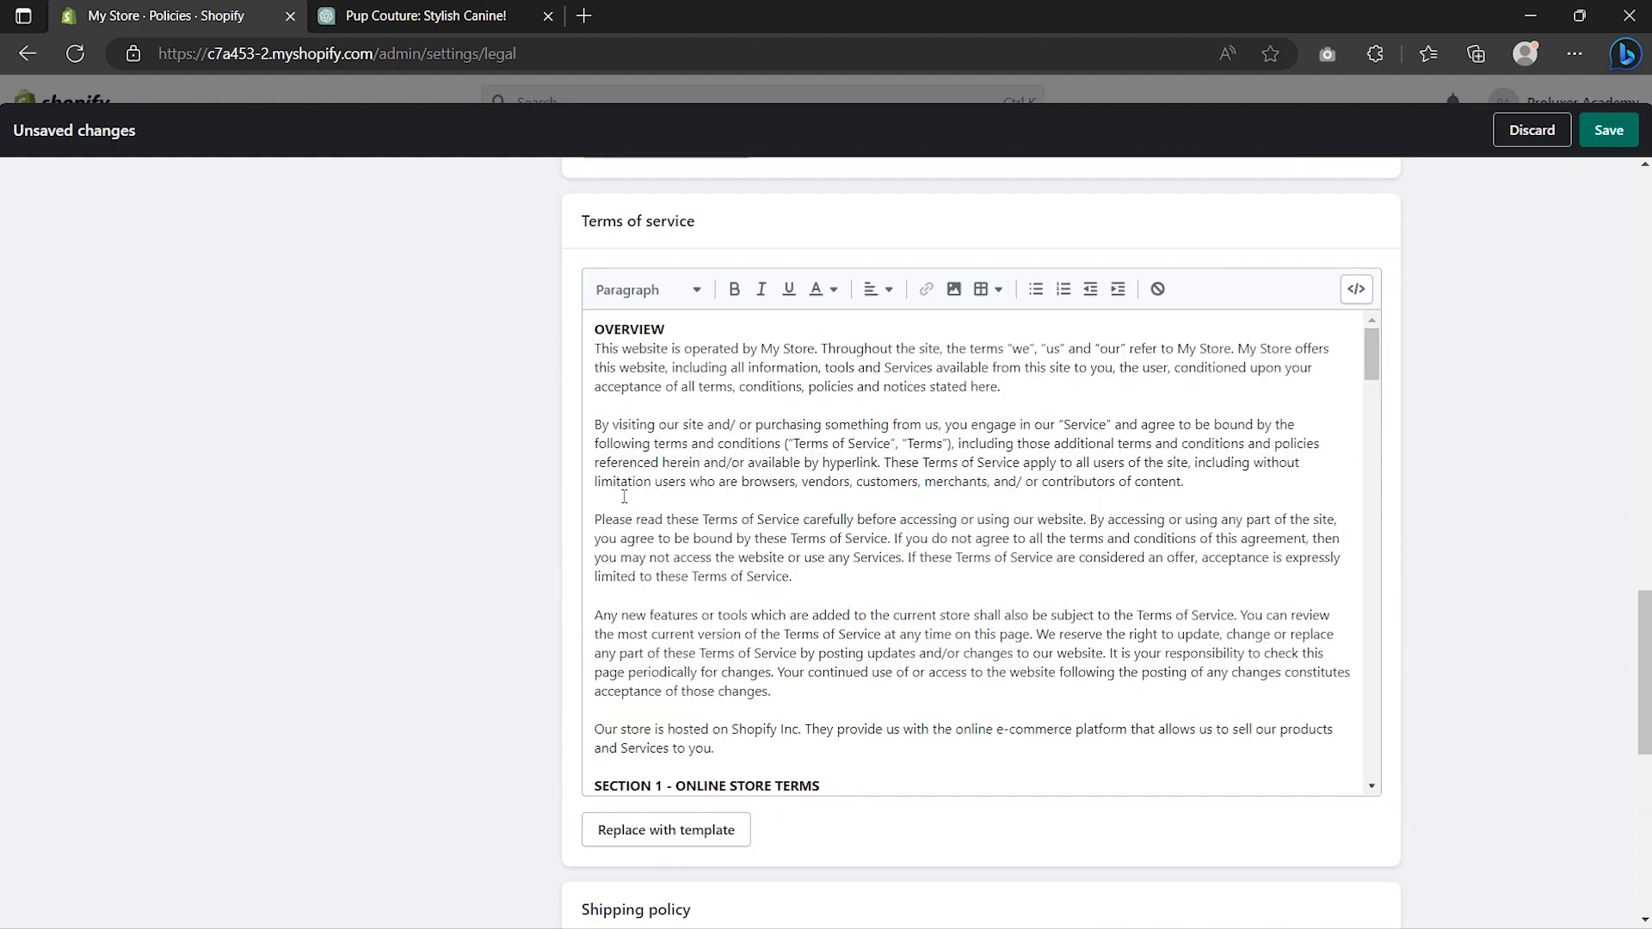
scroll(571, 498, "down", 10)
left_click(671, 781)
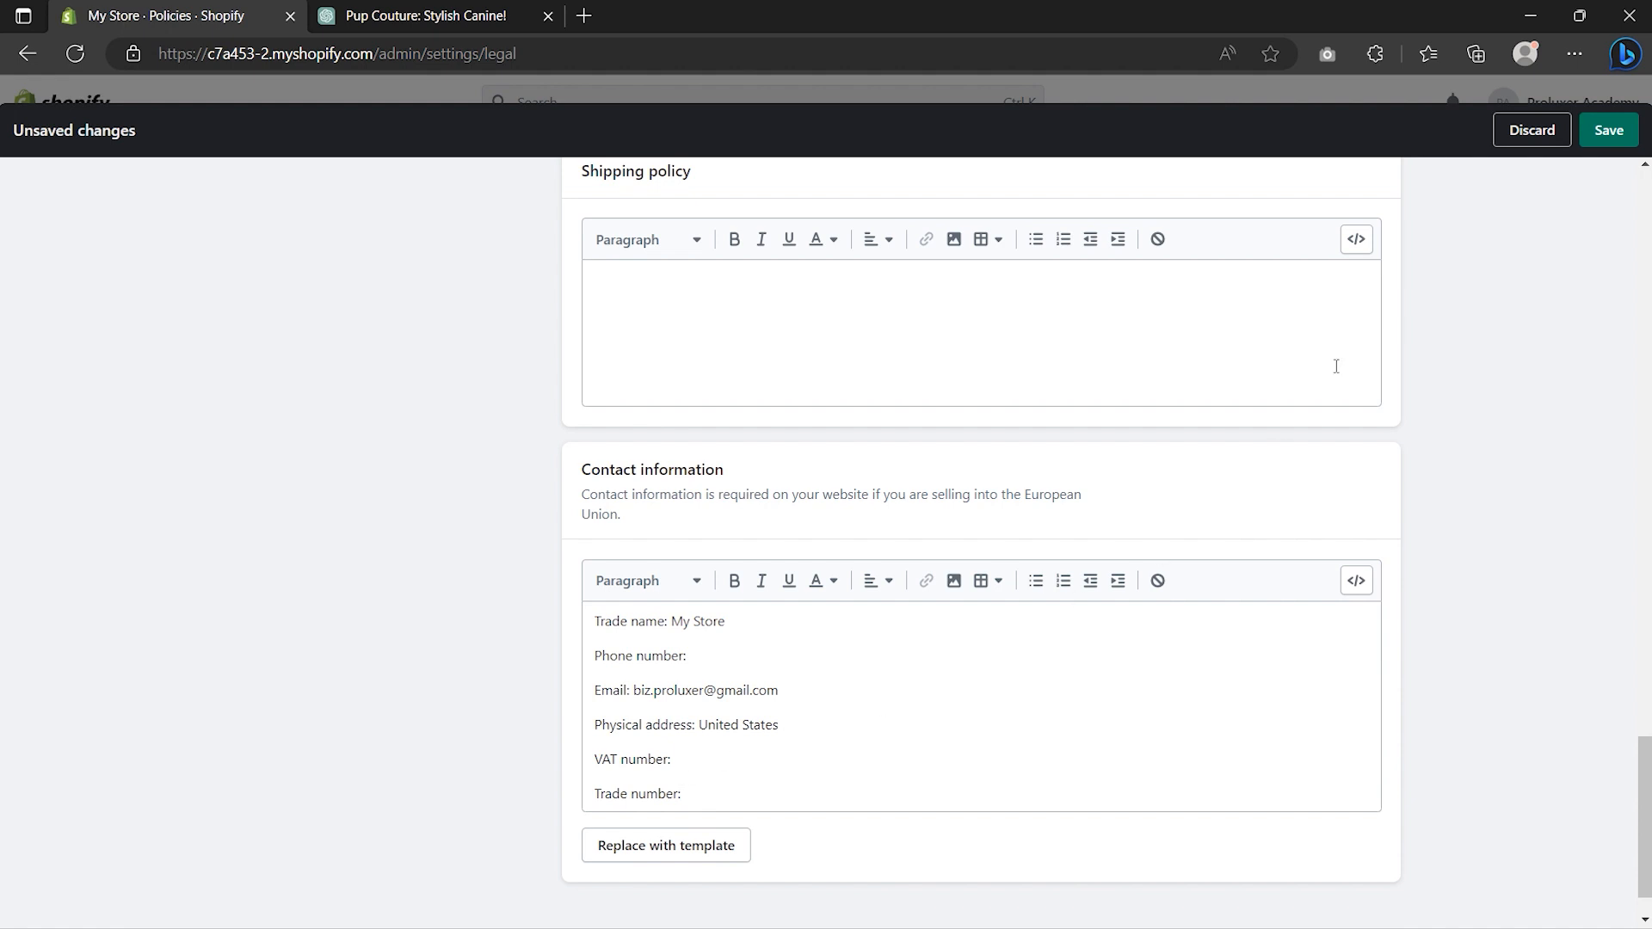
left_click(1615, 134)
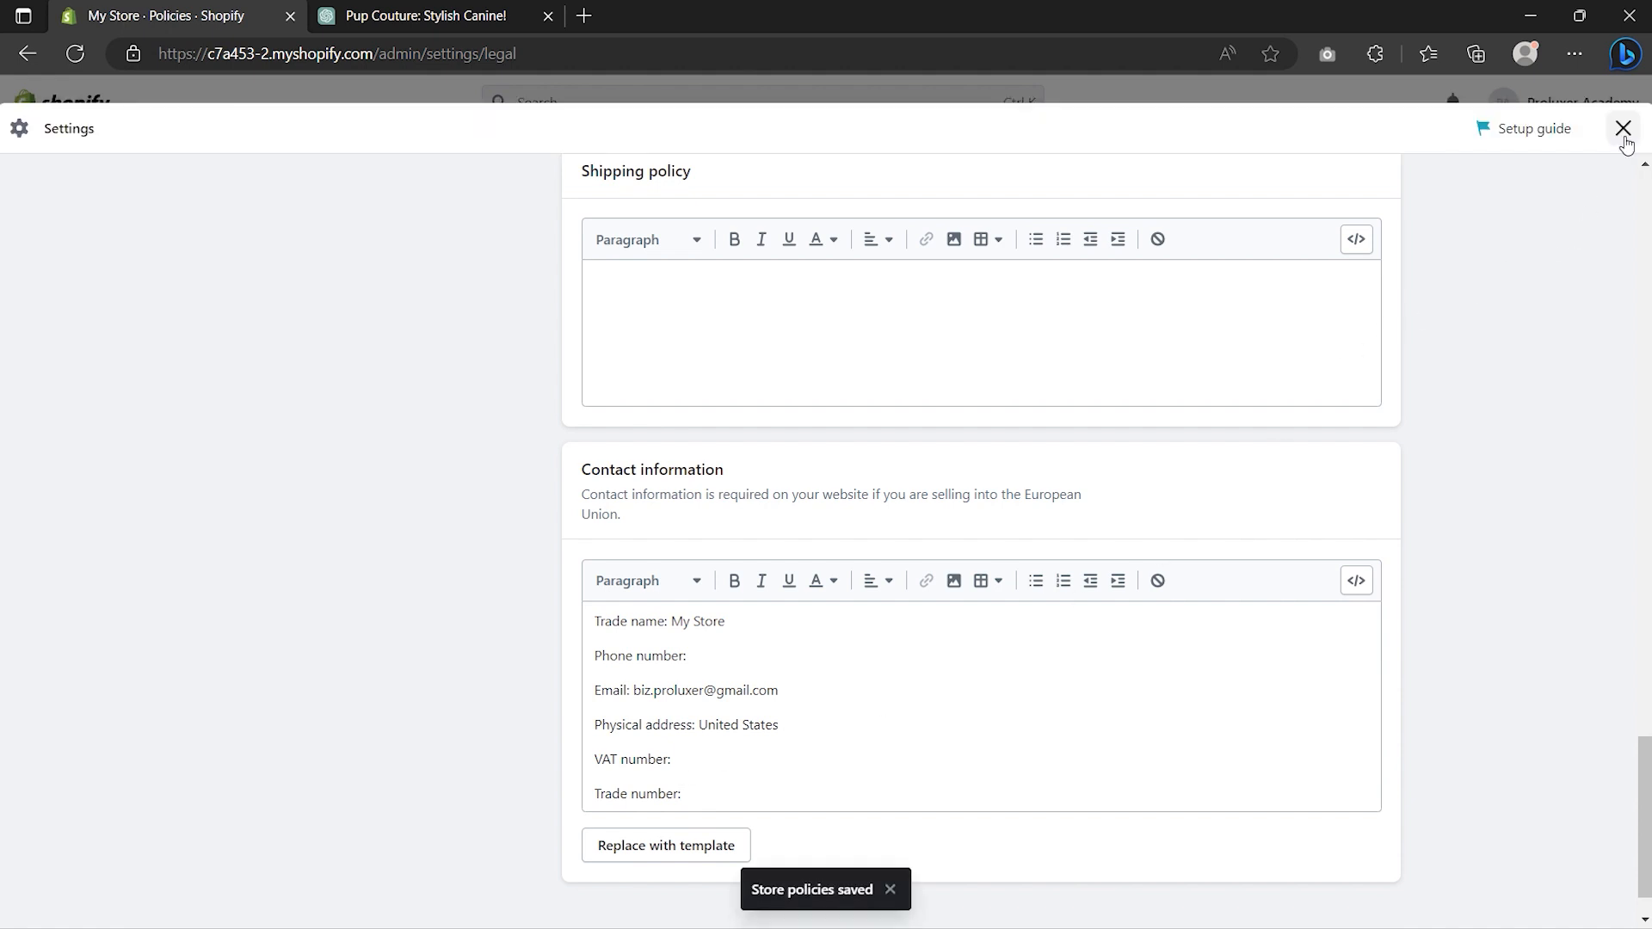
left_click(1622, 130)
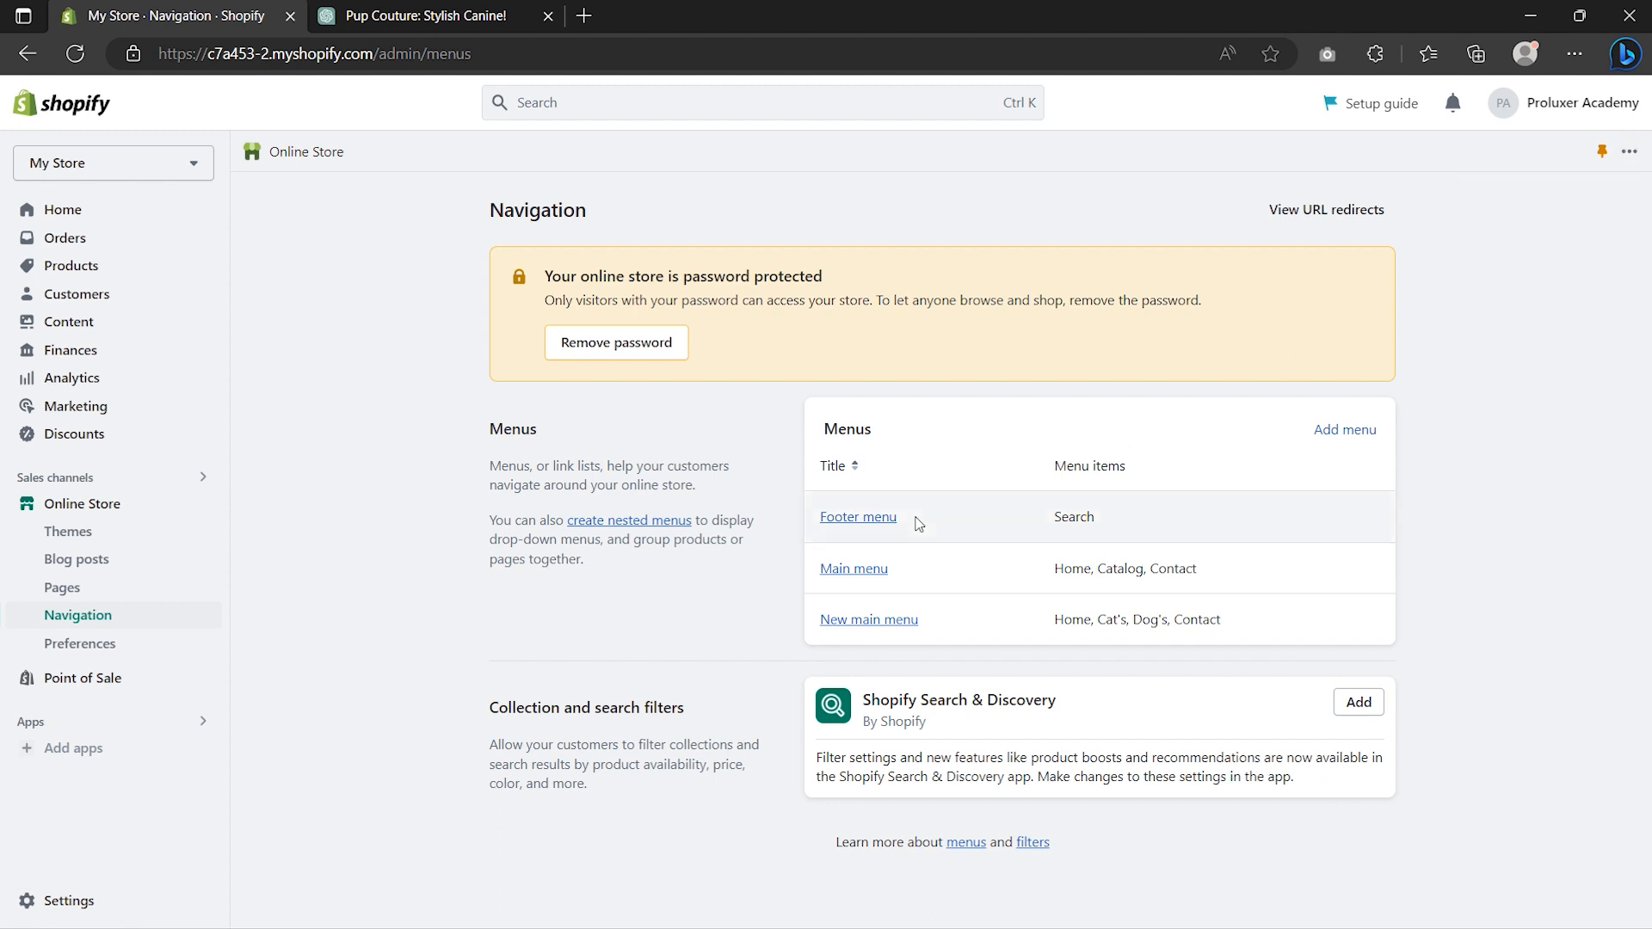
- Open the footer menu and add an item named "Support" that links to the Contact Information policy
left_click(863, 520)
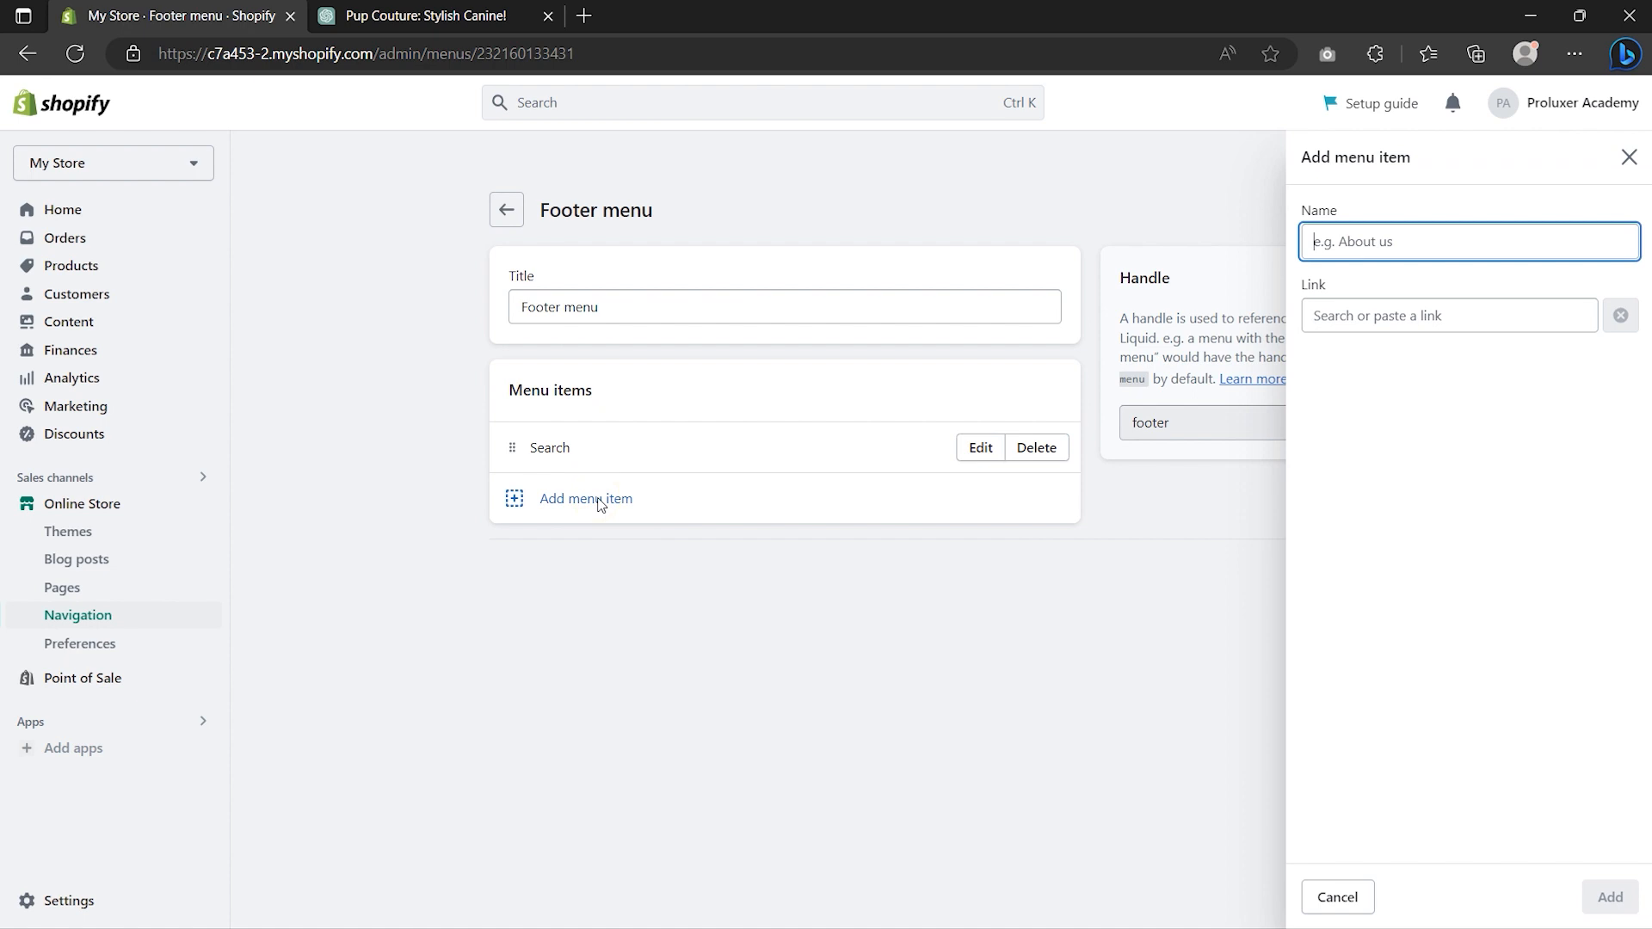
left_click(1381, 315)
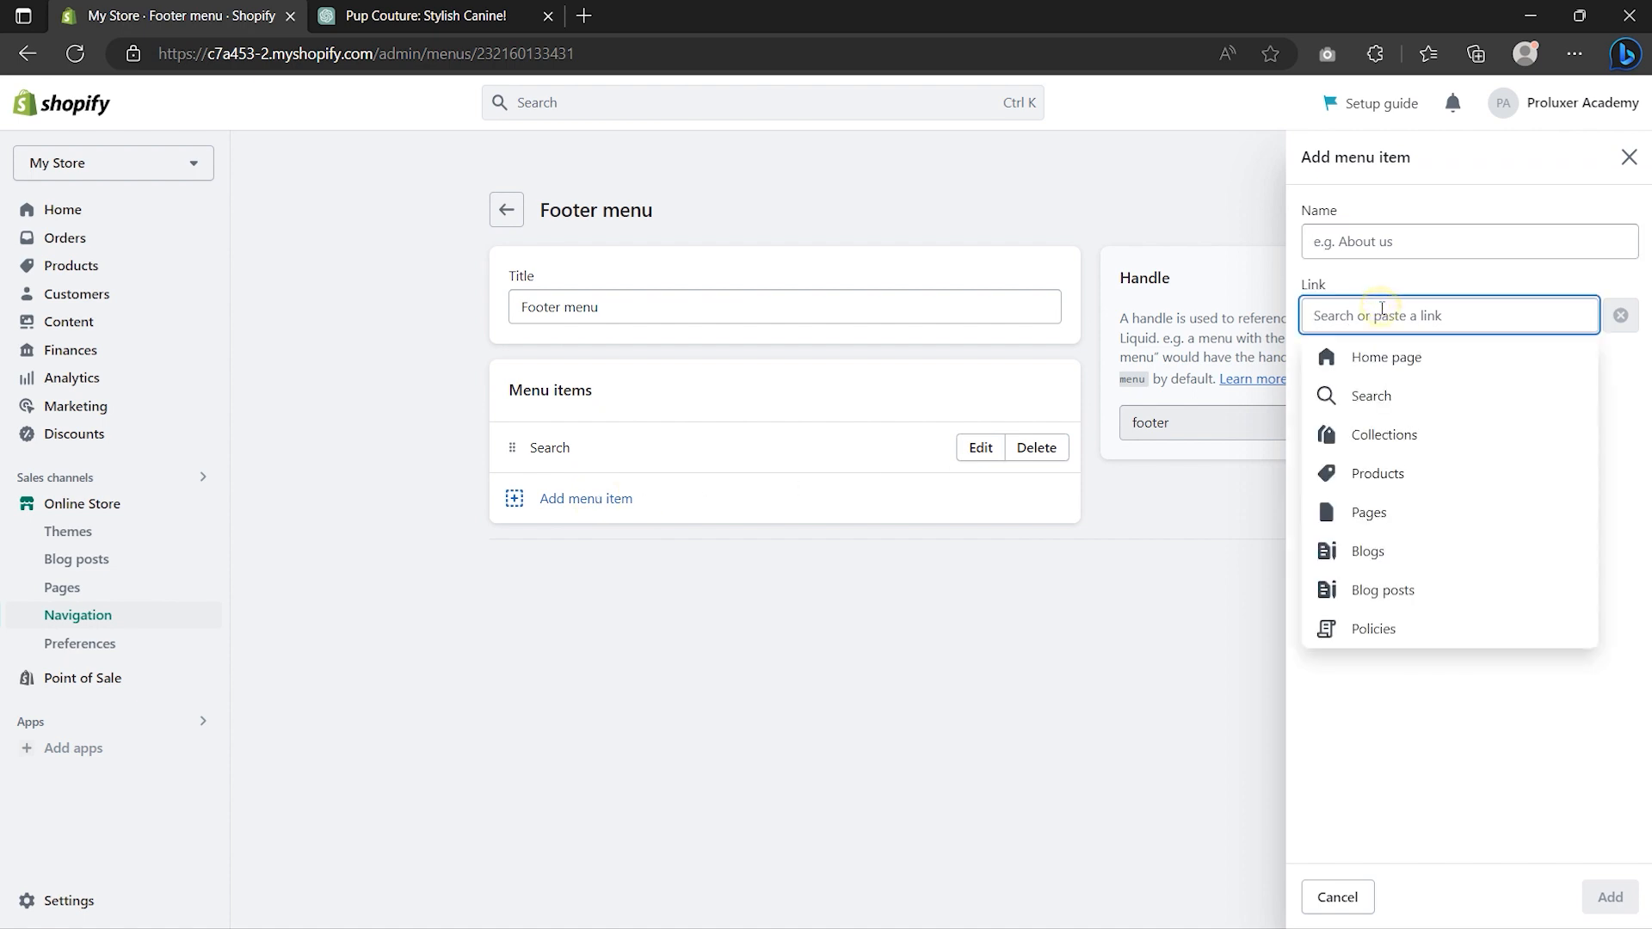
left_click(1370, 630)
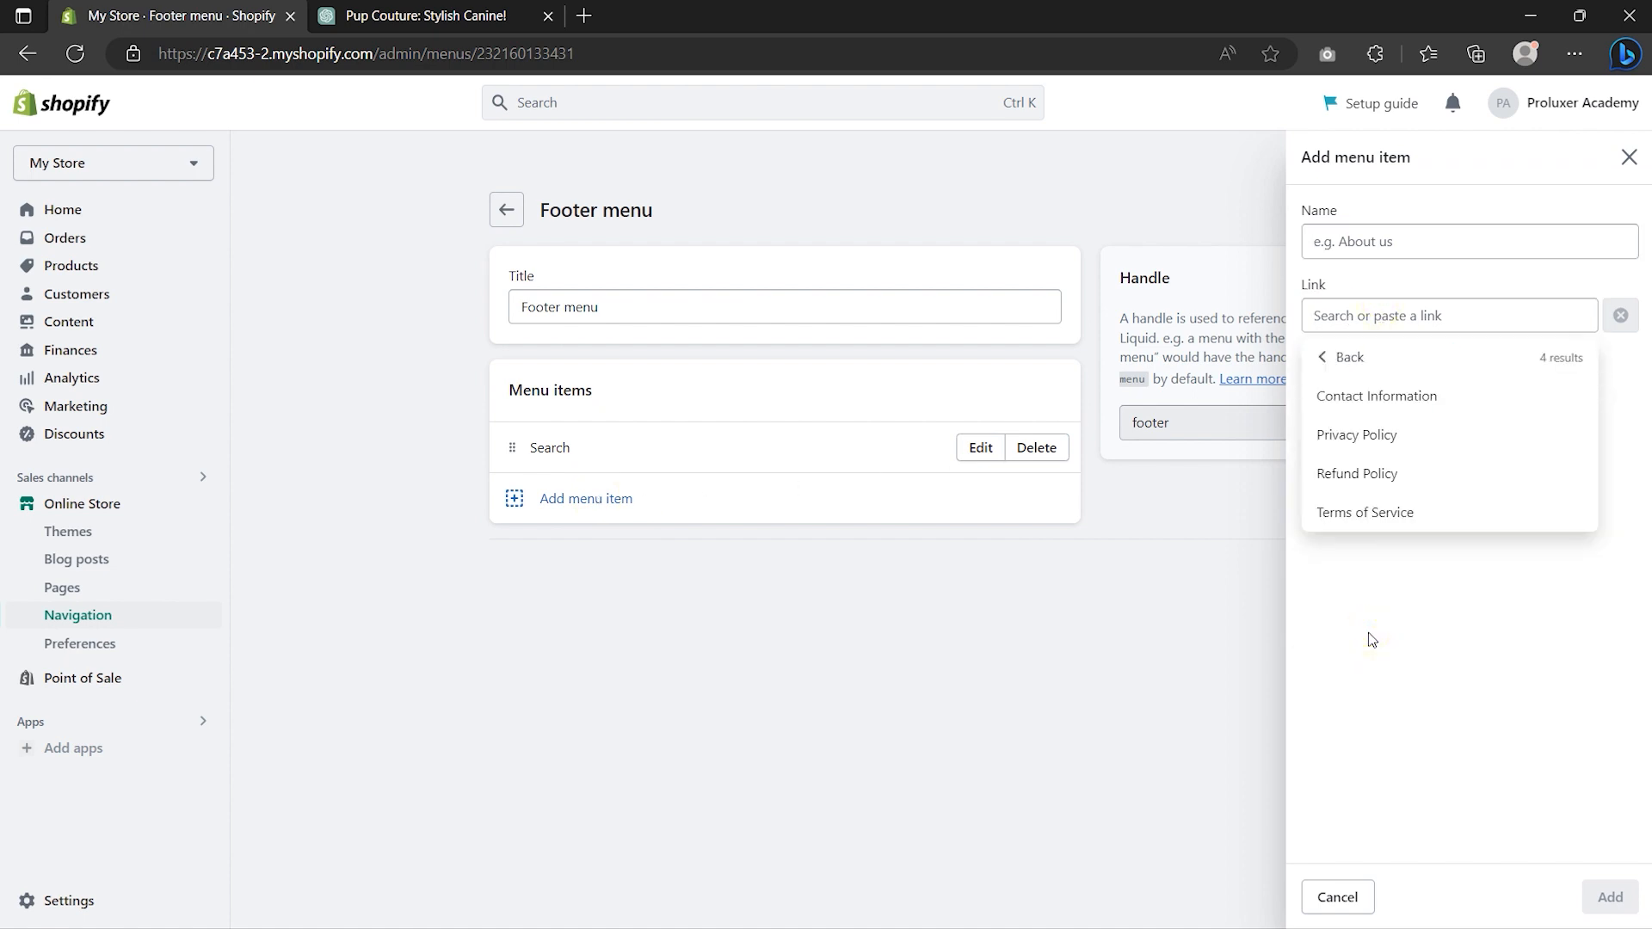
left_click(1379, 401)
type("Support")
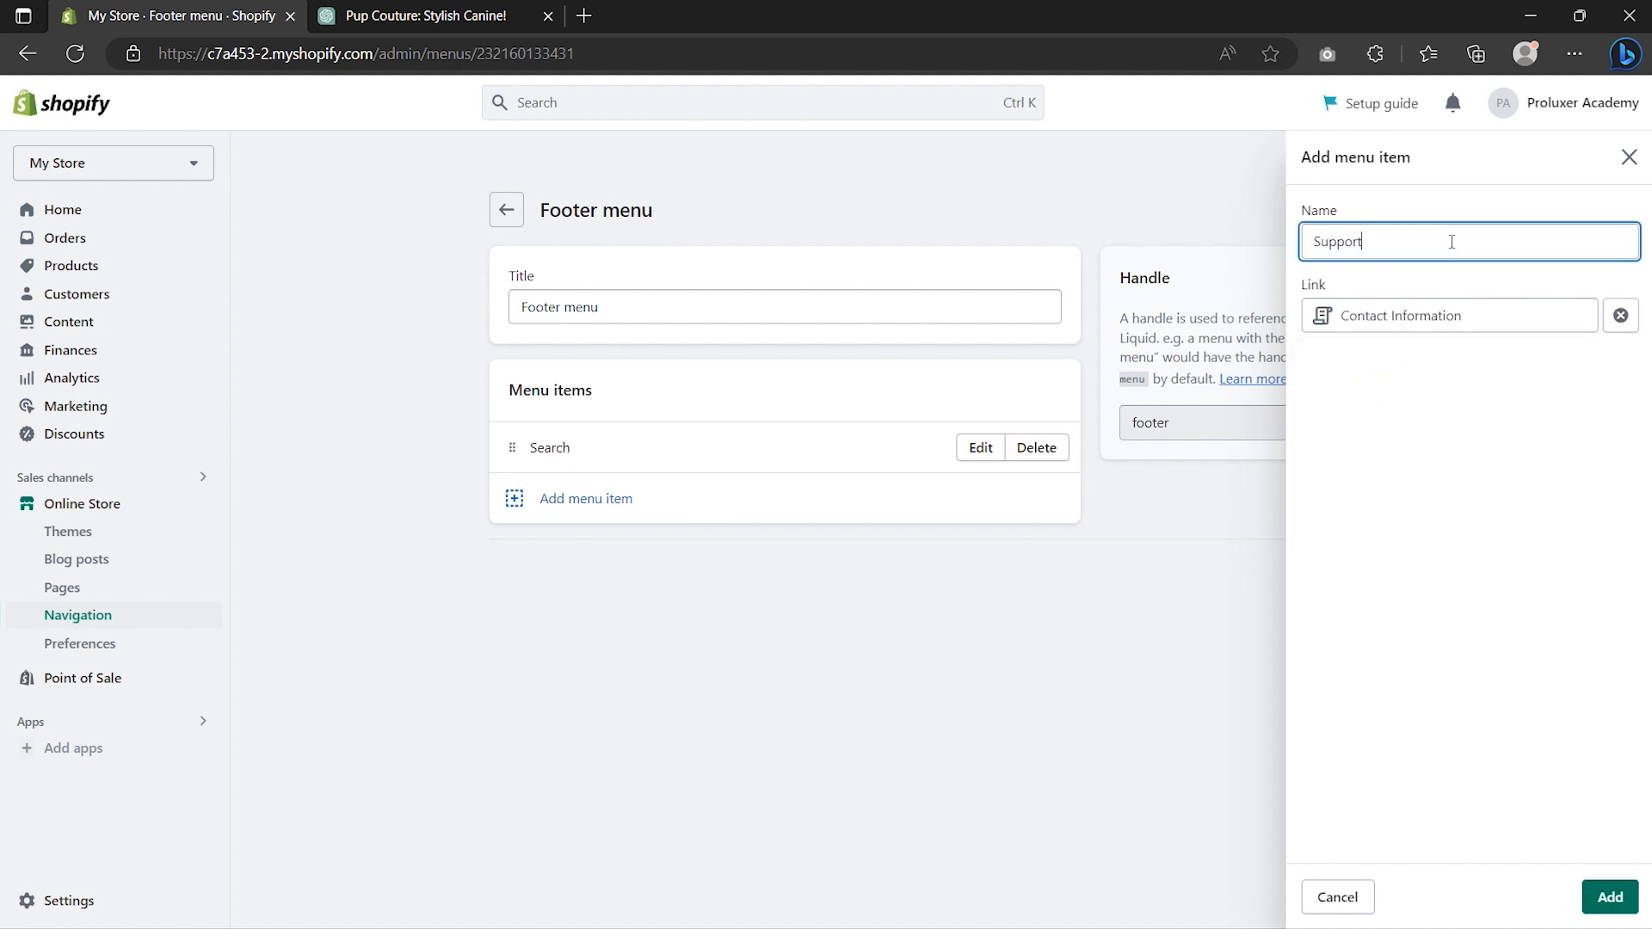
left_click(1602, 896)
- Add a footer menu item that links to the Privacy Policy
left_click(618, 551)
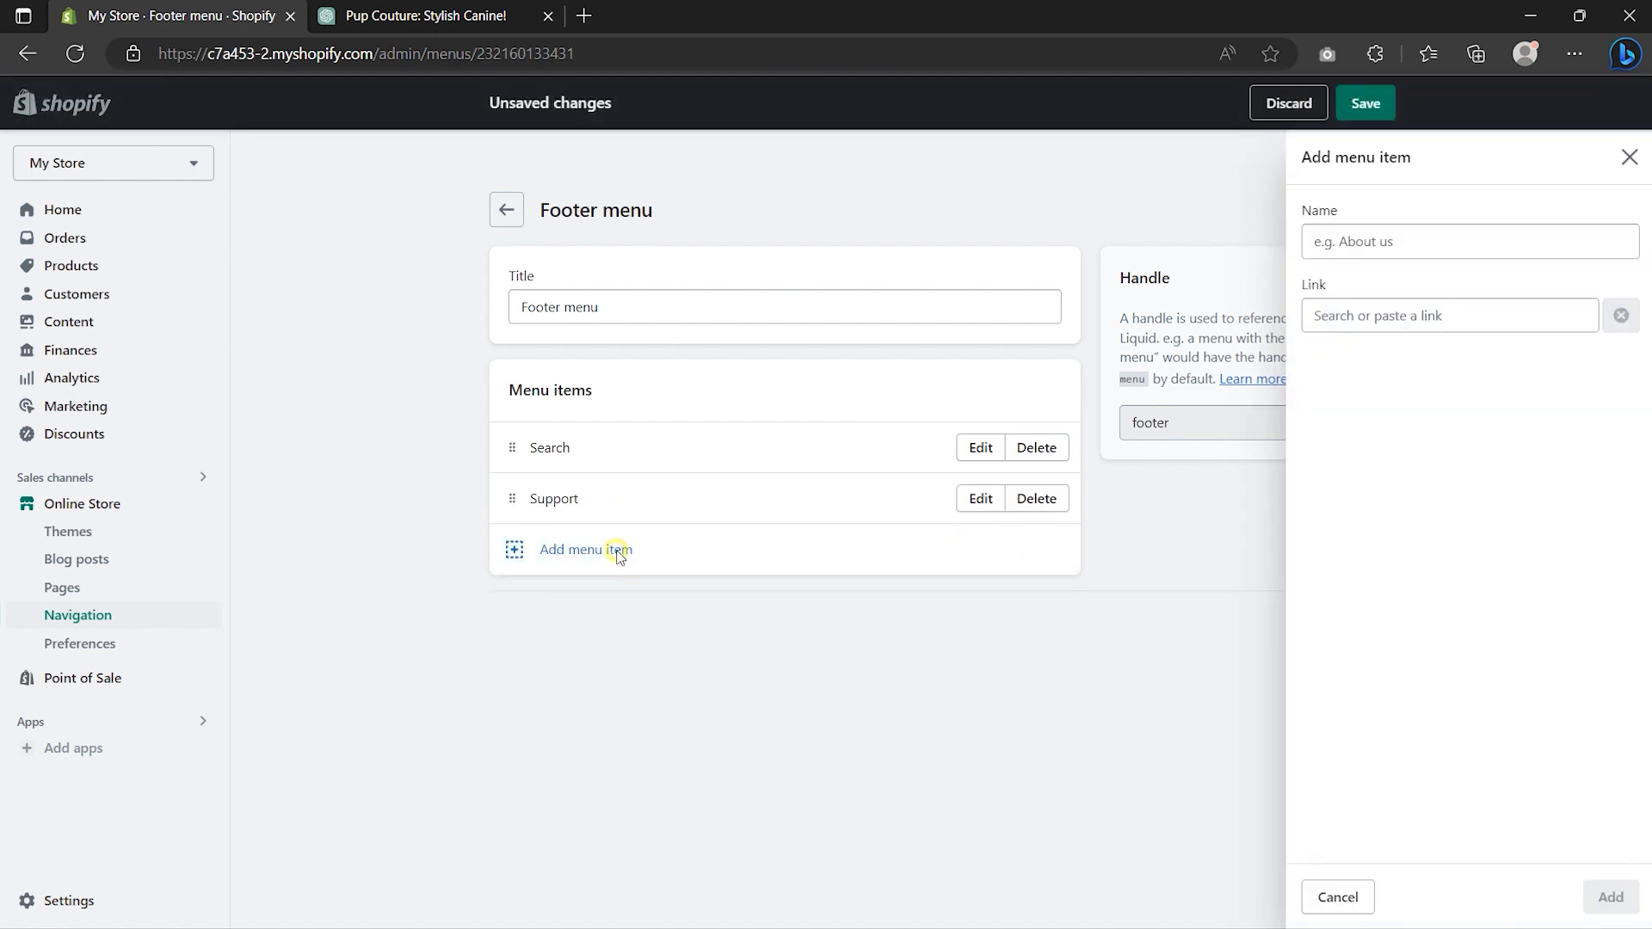
left_click(1411, 315)
left_click(1386, 628)
left_click(1373, 432)
left_click(1610, 896)
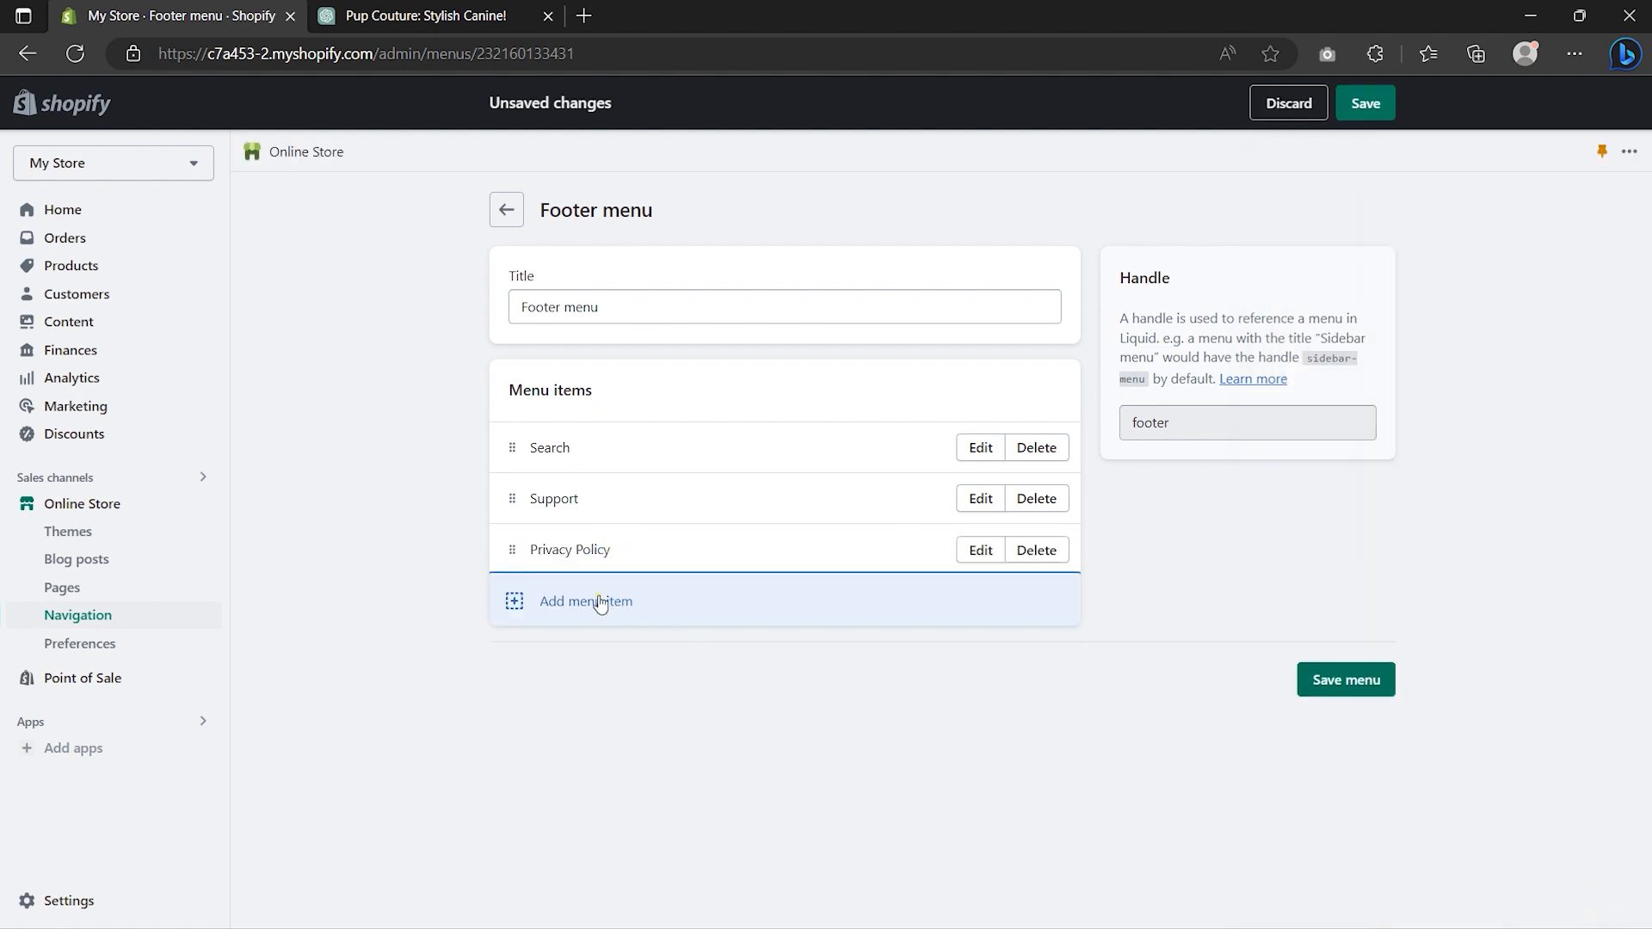
- Add a footer menu item that links to the Refund Policy
left_click(600, 600)
left_click(1419, 315)
left_click(1381, 628)
left_click(1376, 473)
left_click(1609, 897)
- Add a footer menu item that links to the Terms of Service
left_click(593, 651)
left_click(1419, 314)
left_click(1396, 636)
left_click(1376, 513)
left_click(1605, 894)
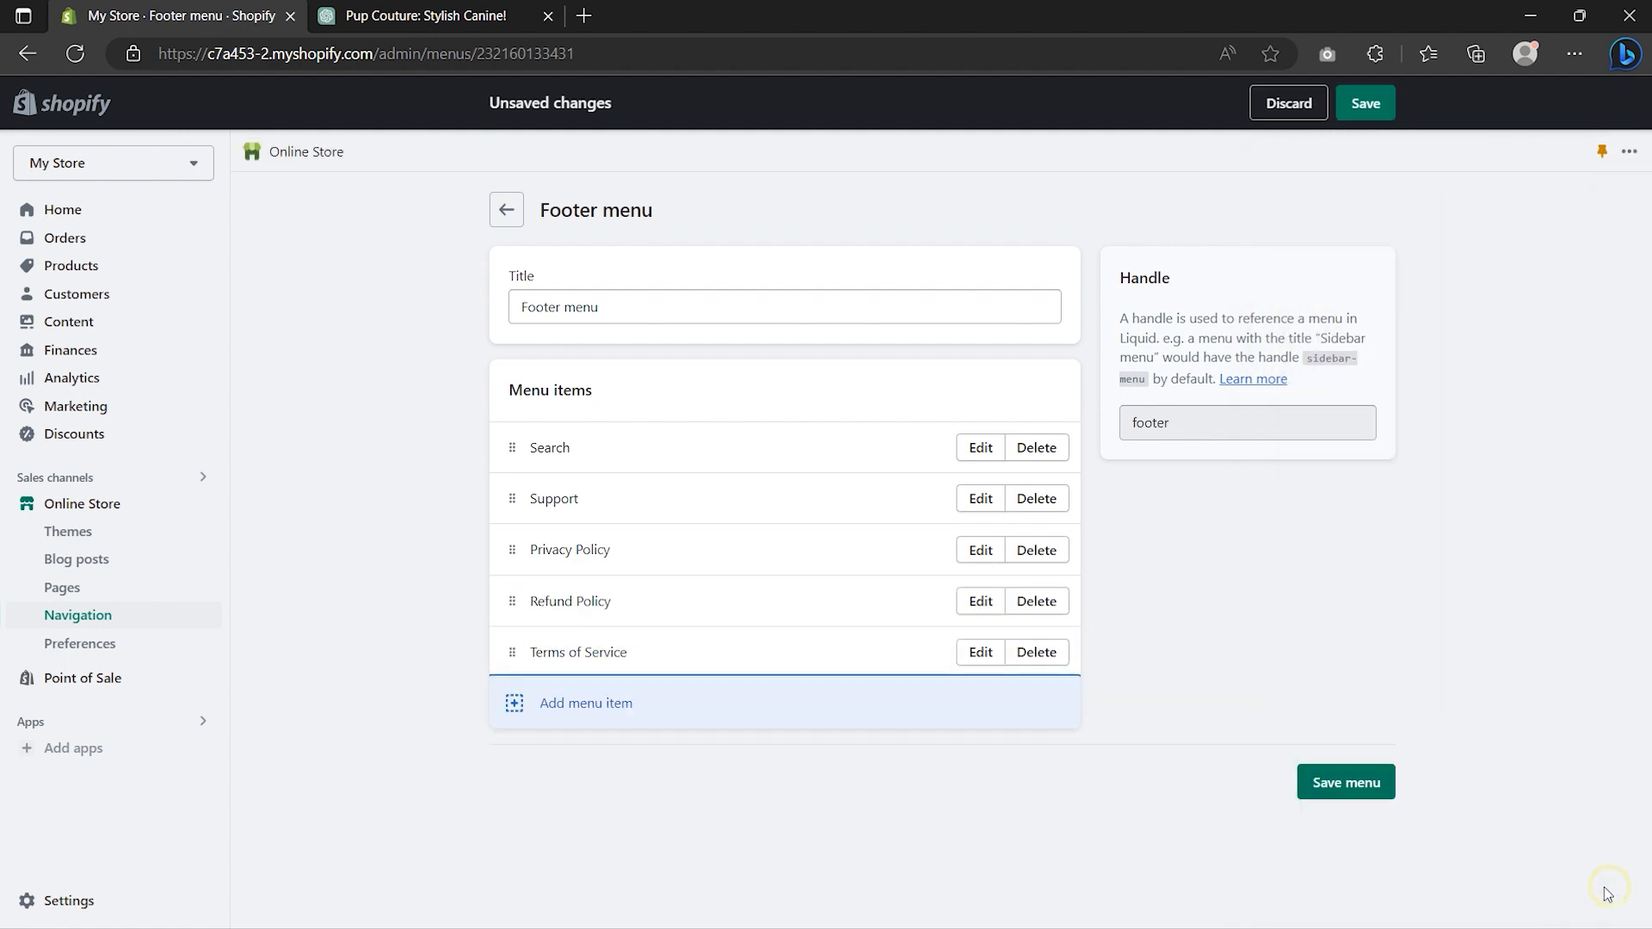
- Delete Search from the footer menu, order the items as Support, Refund Policy, Terms of Service, Privacy Policy, and save the menu
left_click_drag(514, 652, 510, 588)
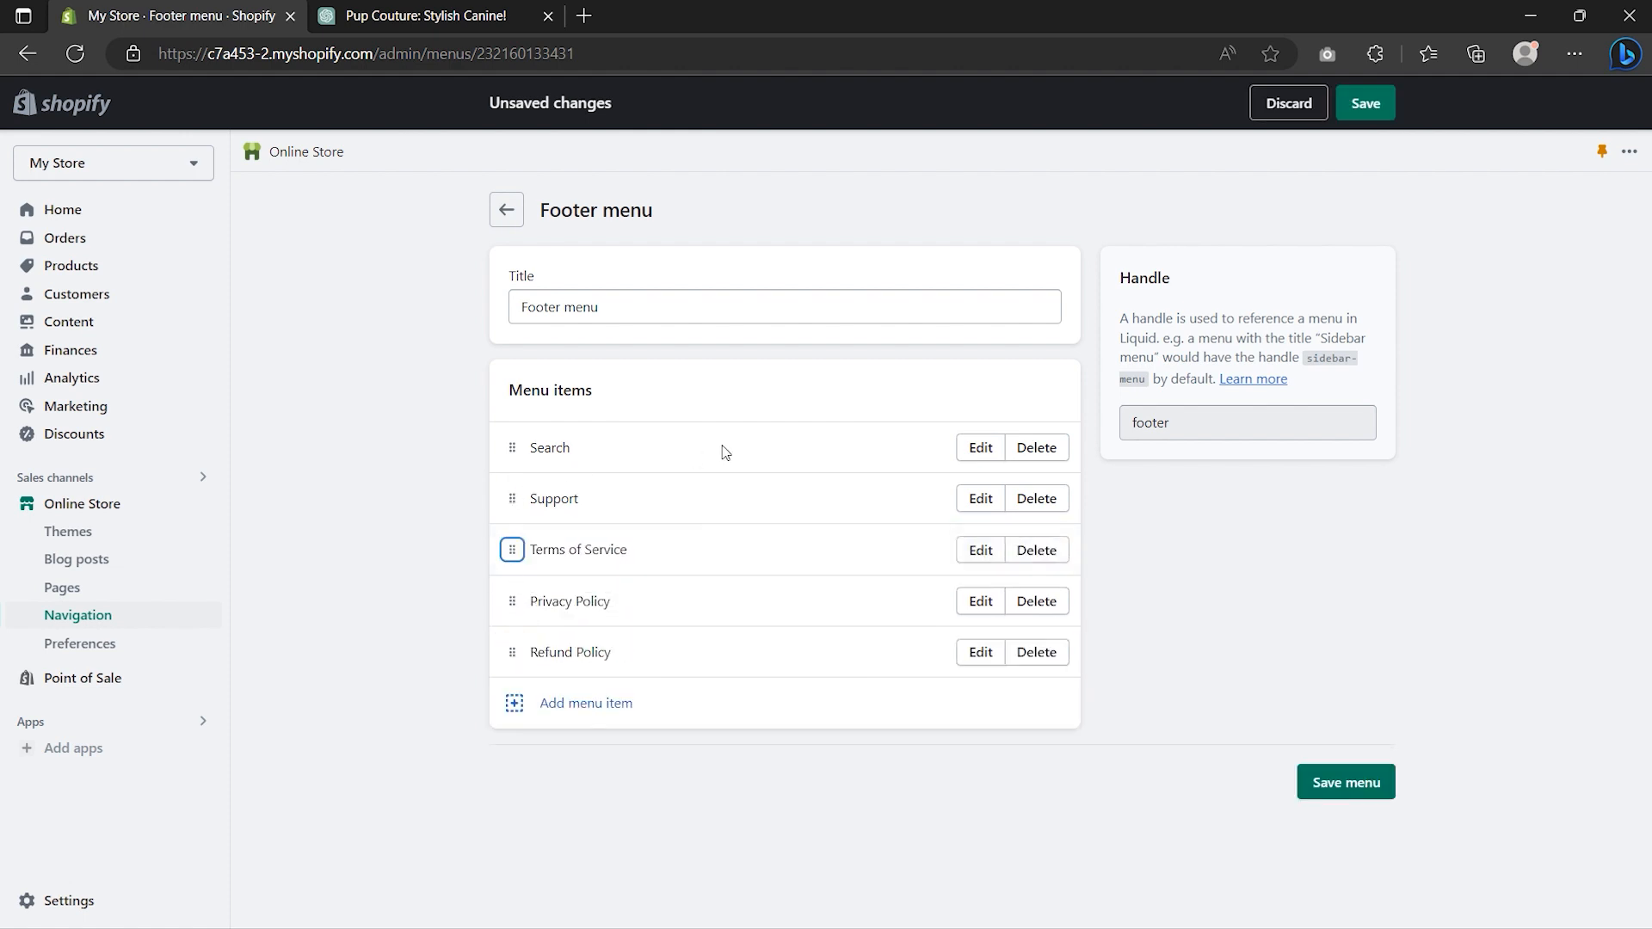
left_click(1046, 449)
left_click(1069, 566)
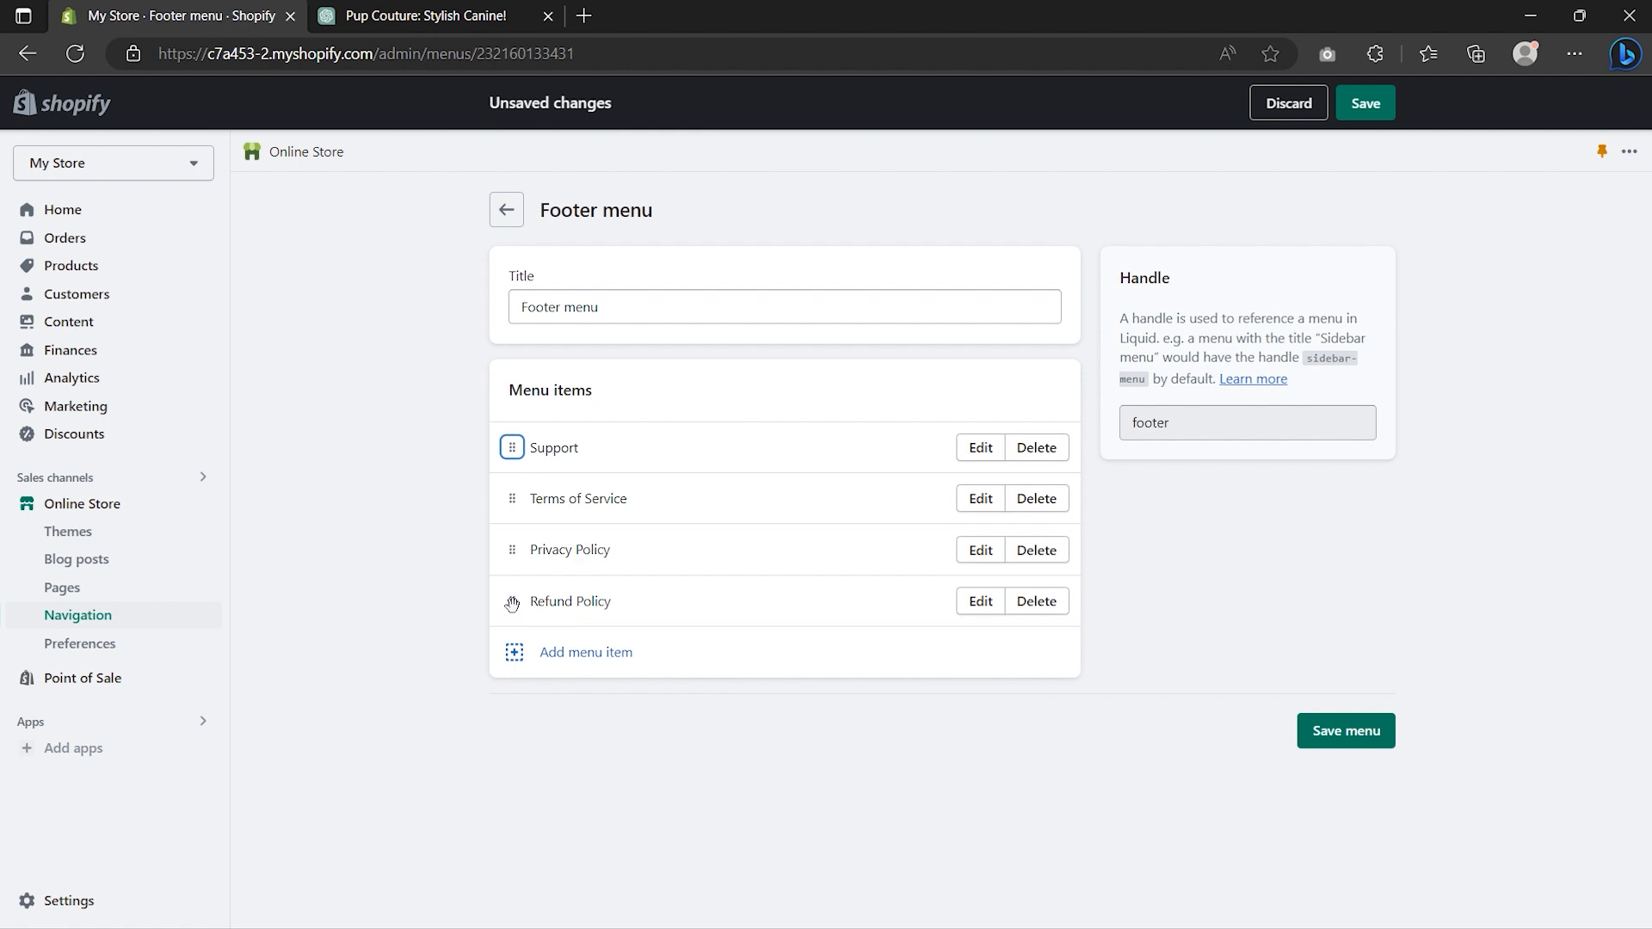
left_click_drag(512, 601, 515, 508)
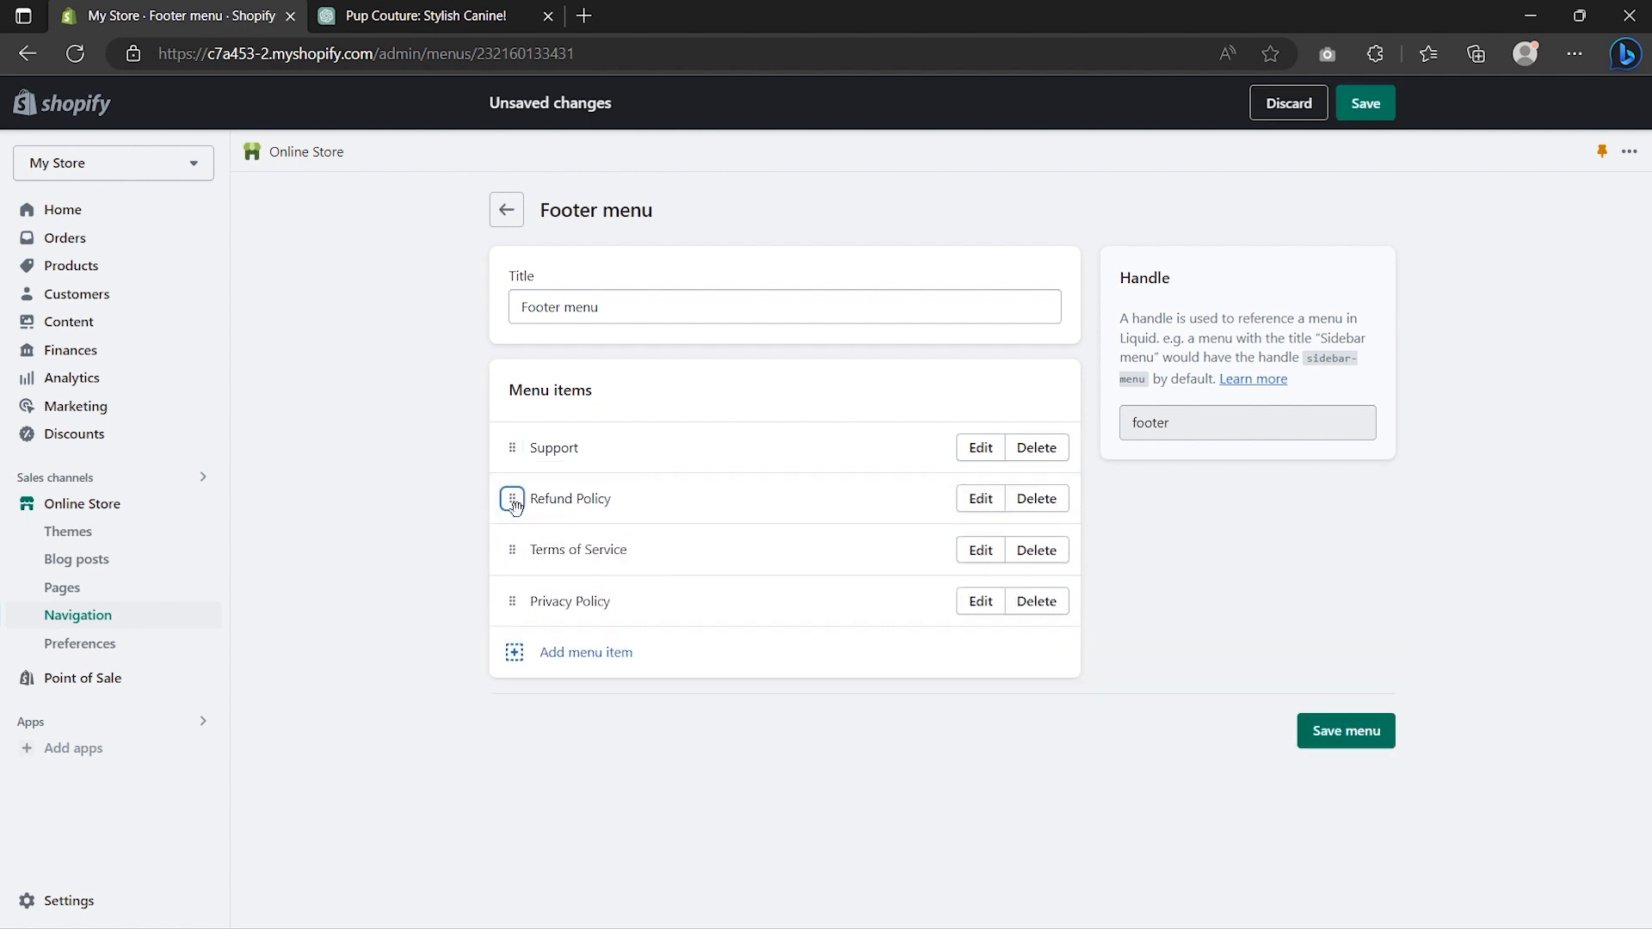
left_click(1347, 734)
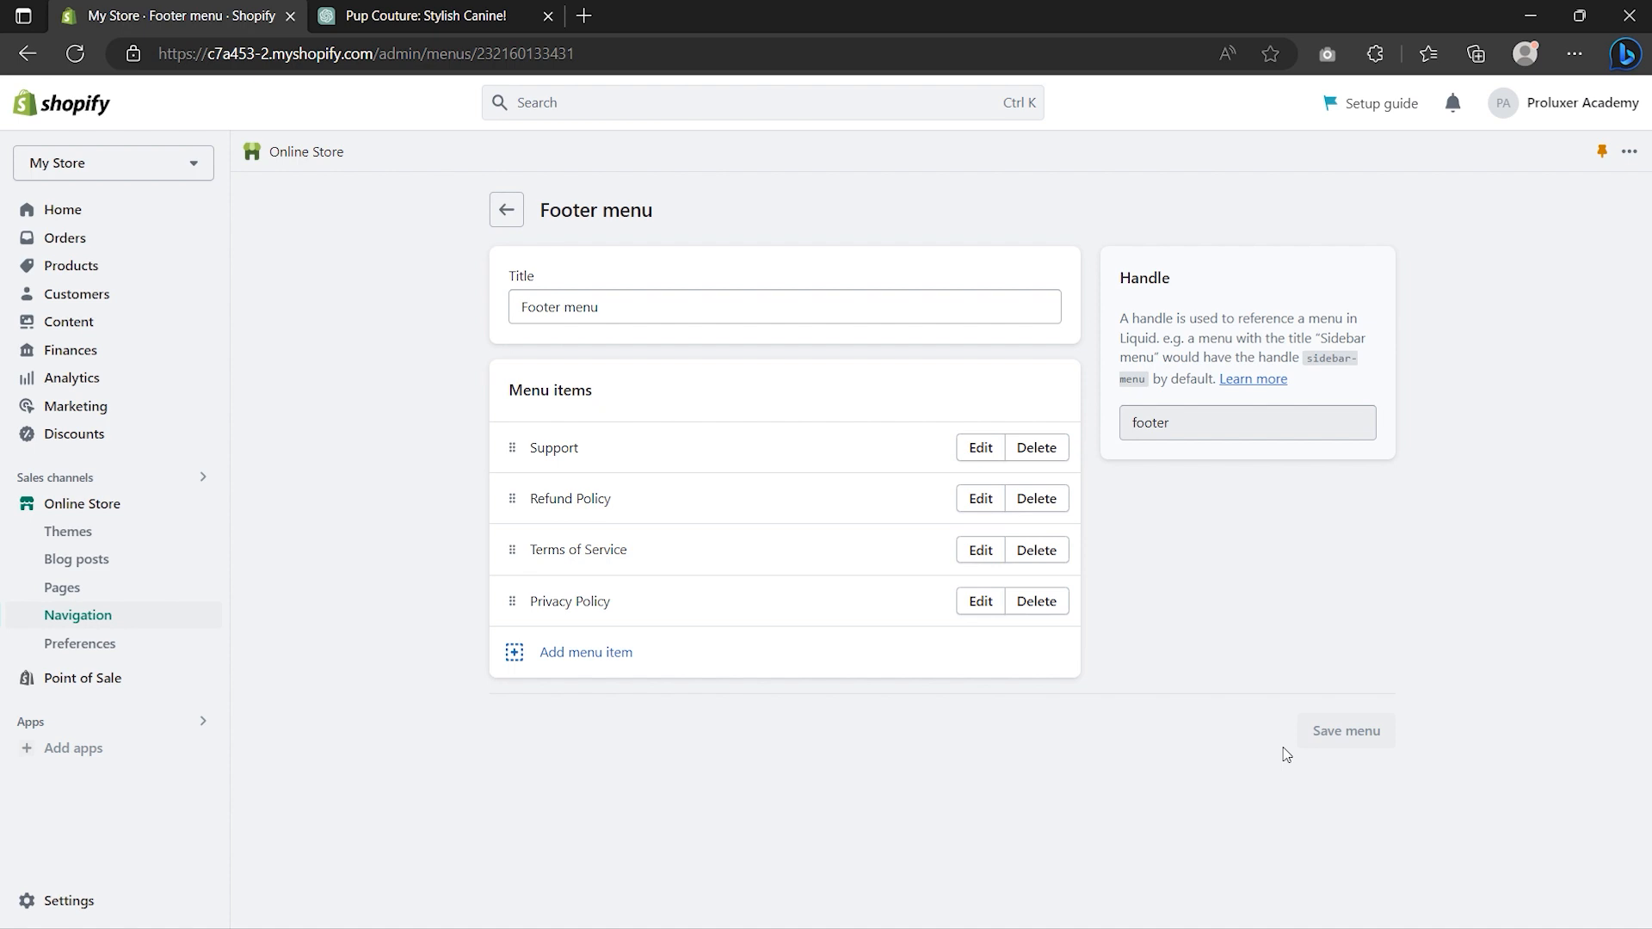
- Open the Sense theme for customization, select the home page's header and switch the preview to mobile
left_click(101, 514)
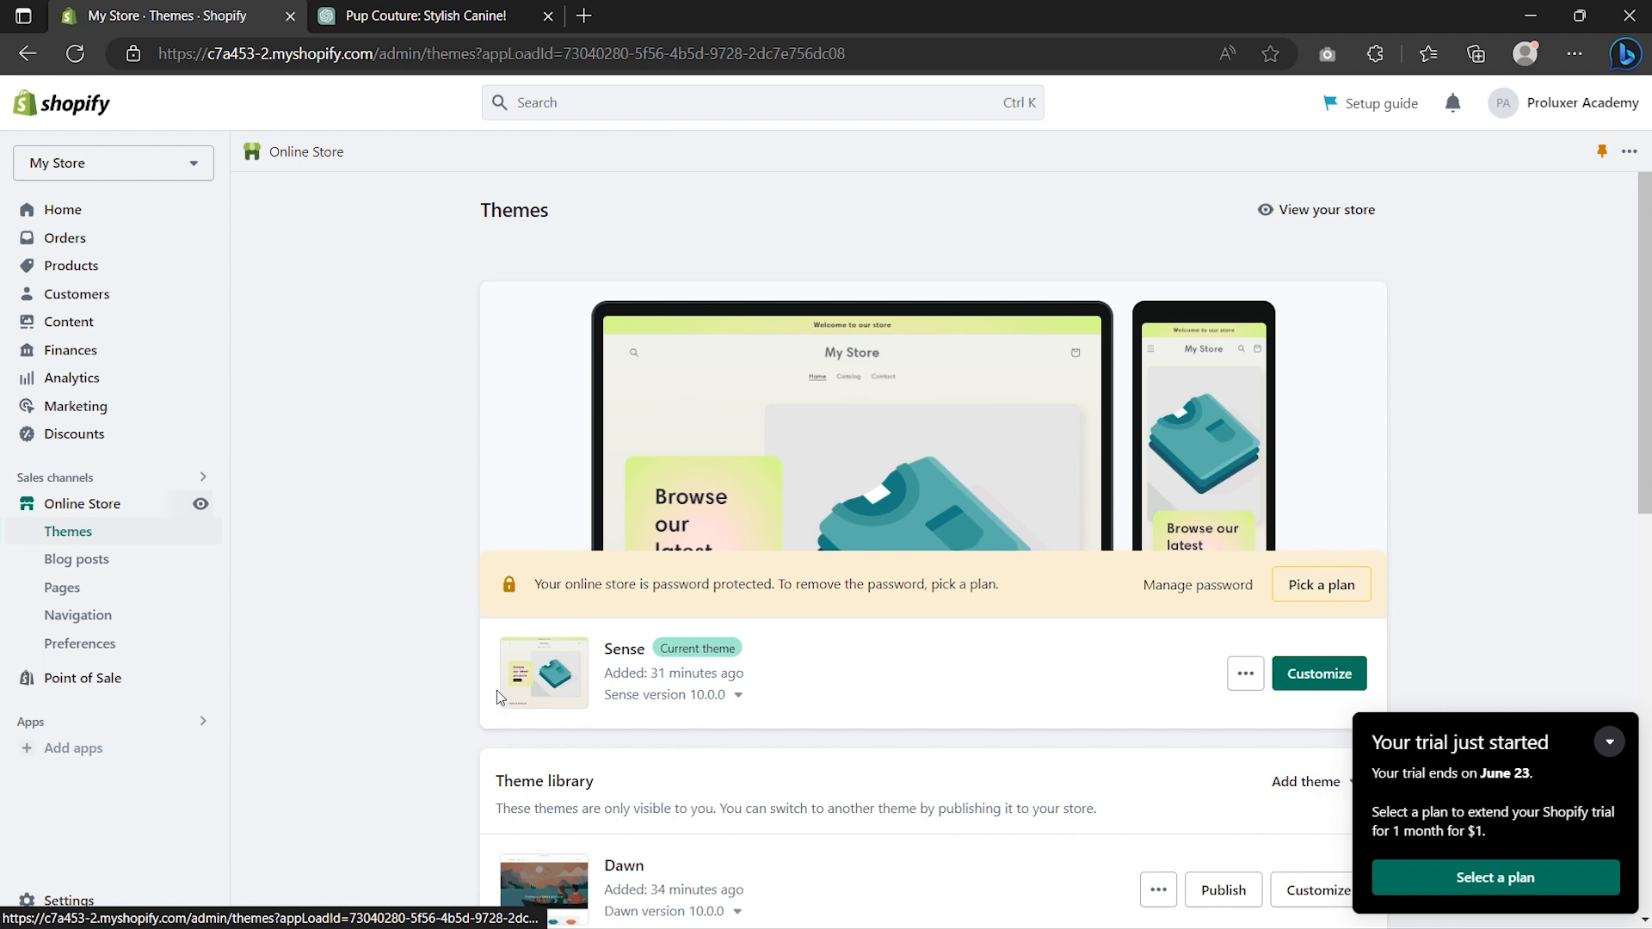
left_click(1321, 675)
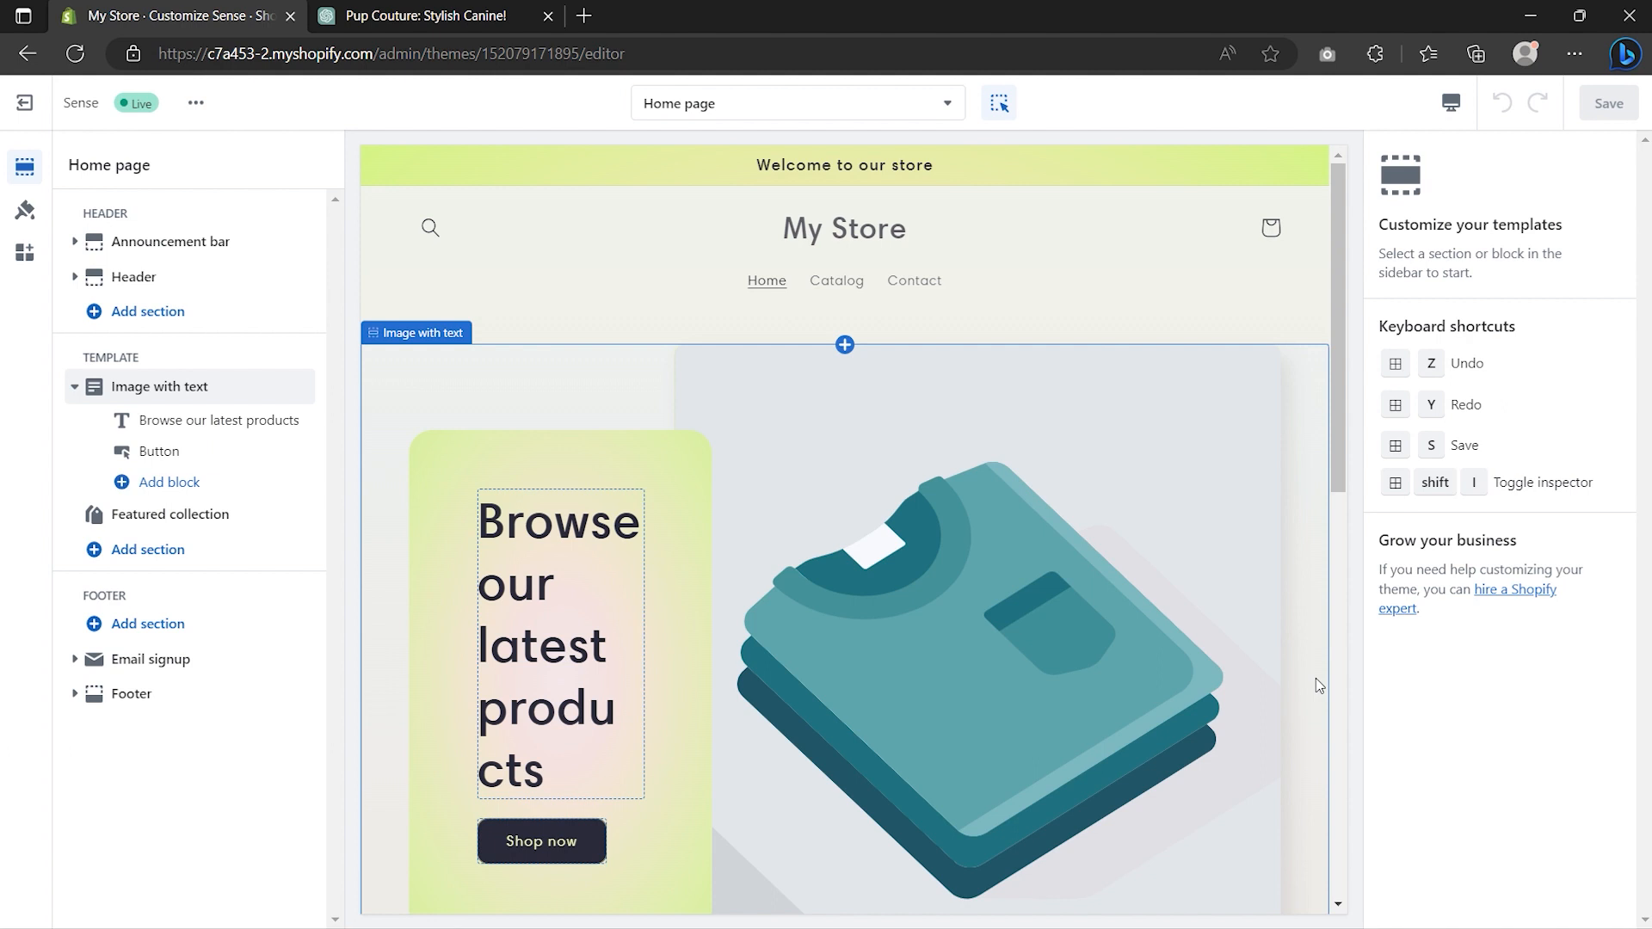
left_click(935, 103)
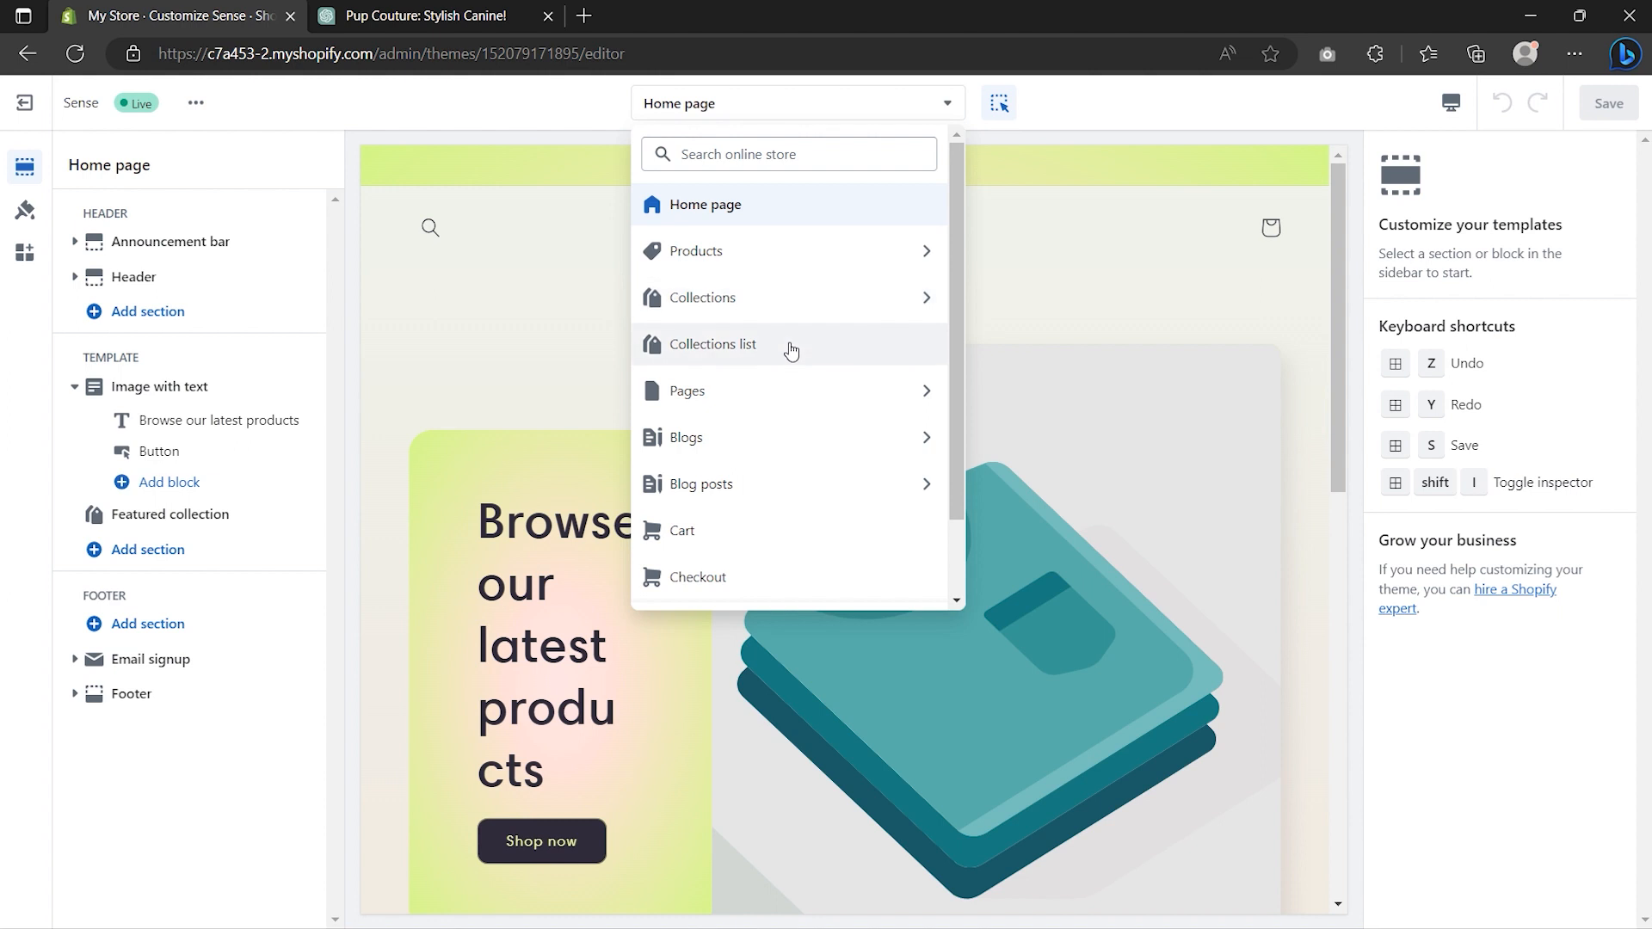
left_click(1013, 312)
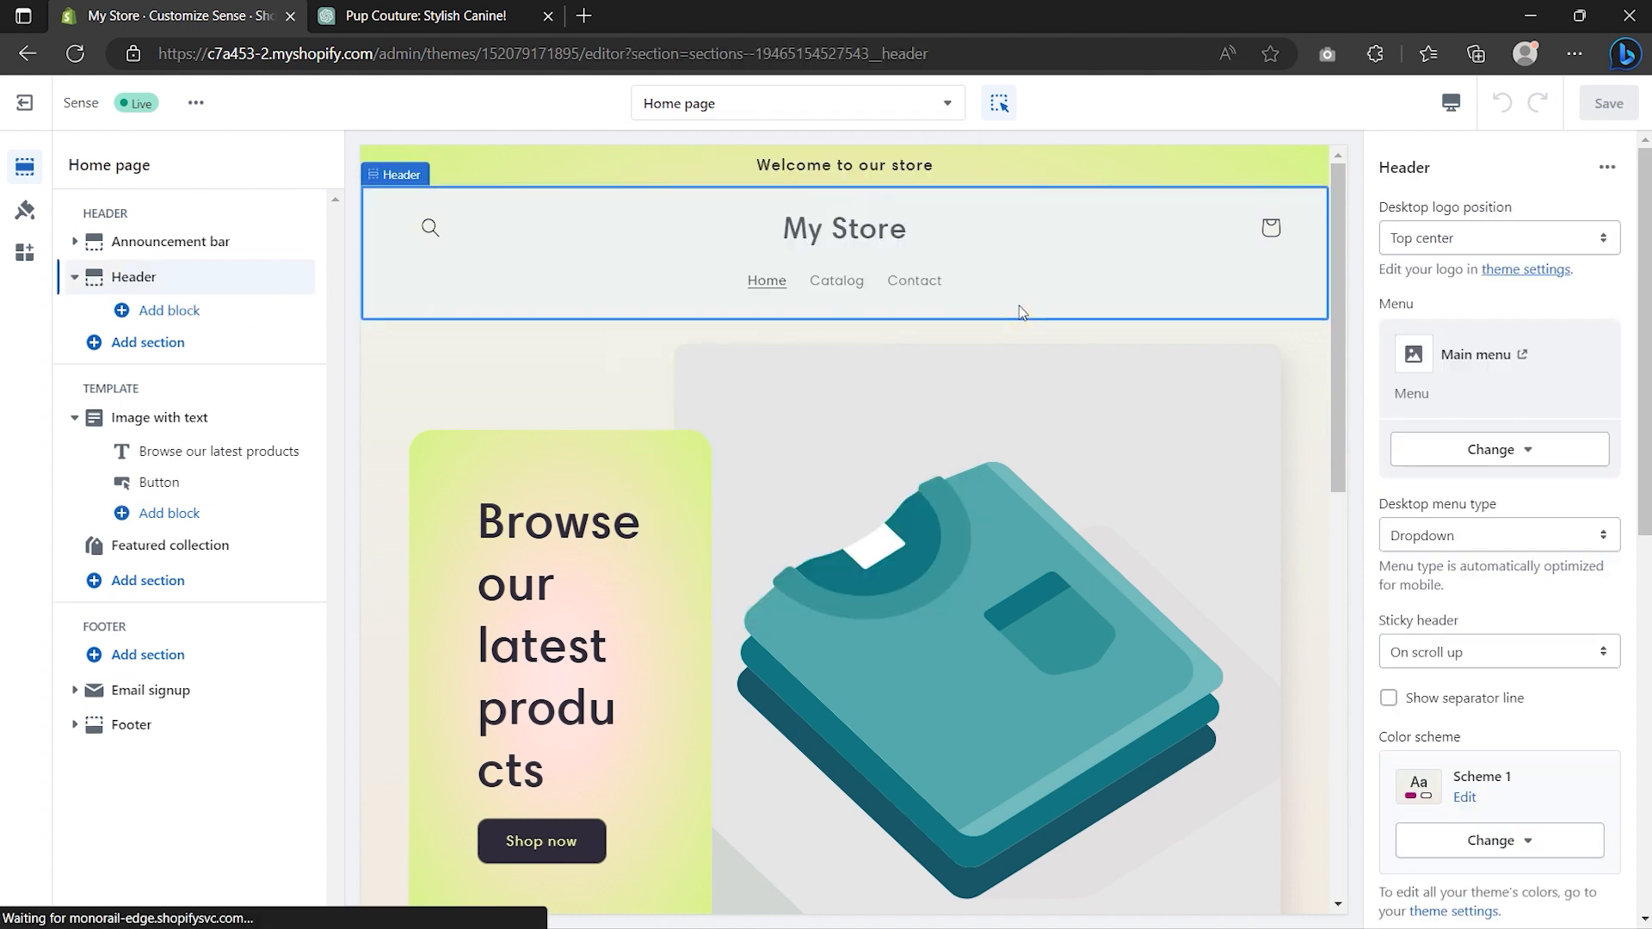
left_click(1450, 104)
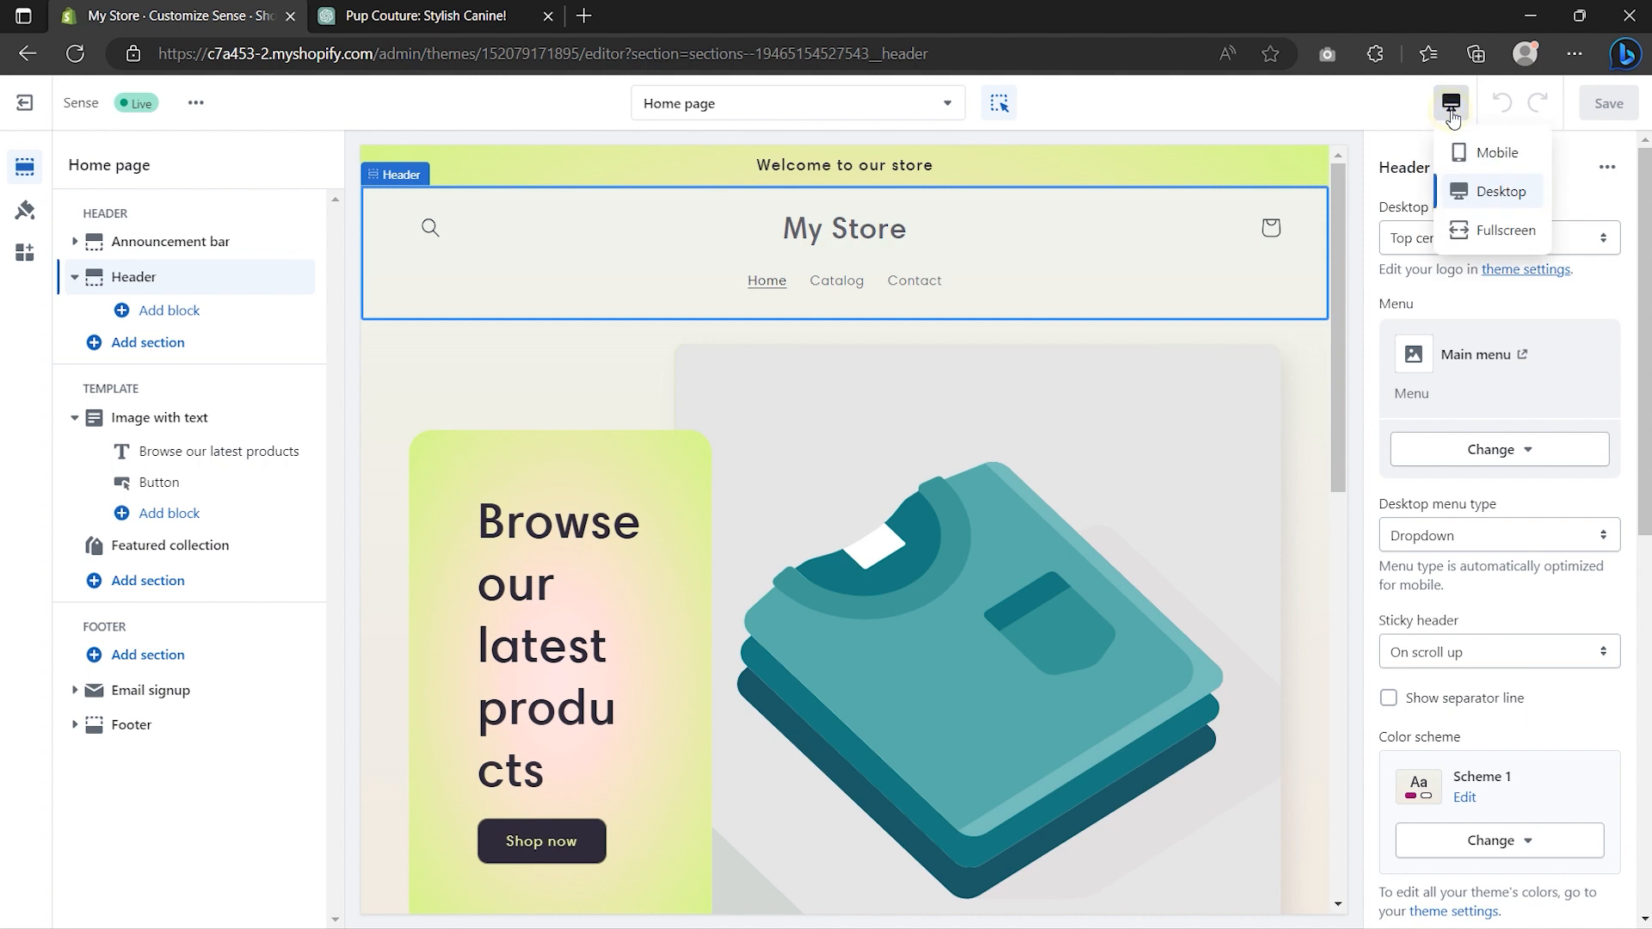
left_click(1474, 154)
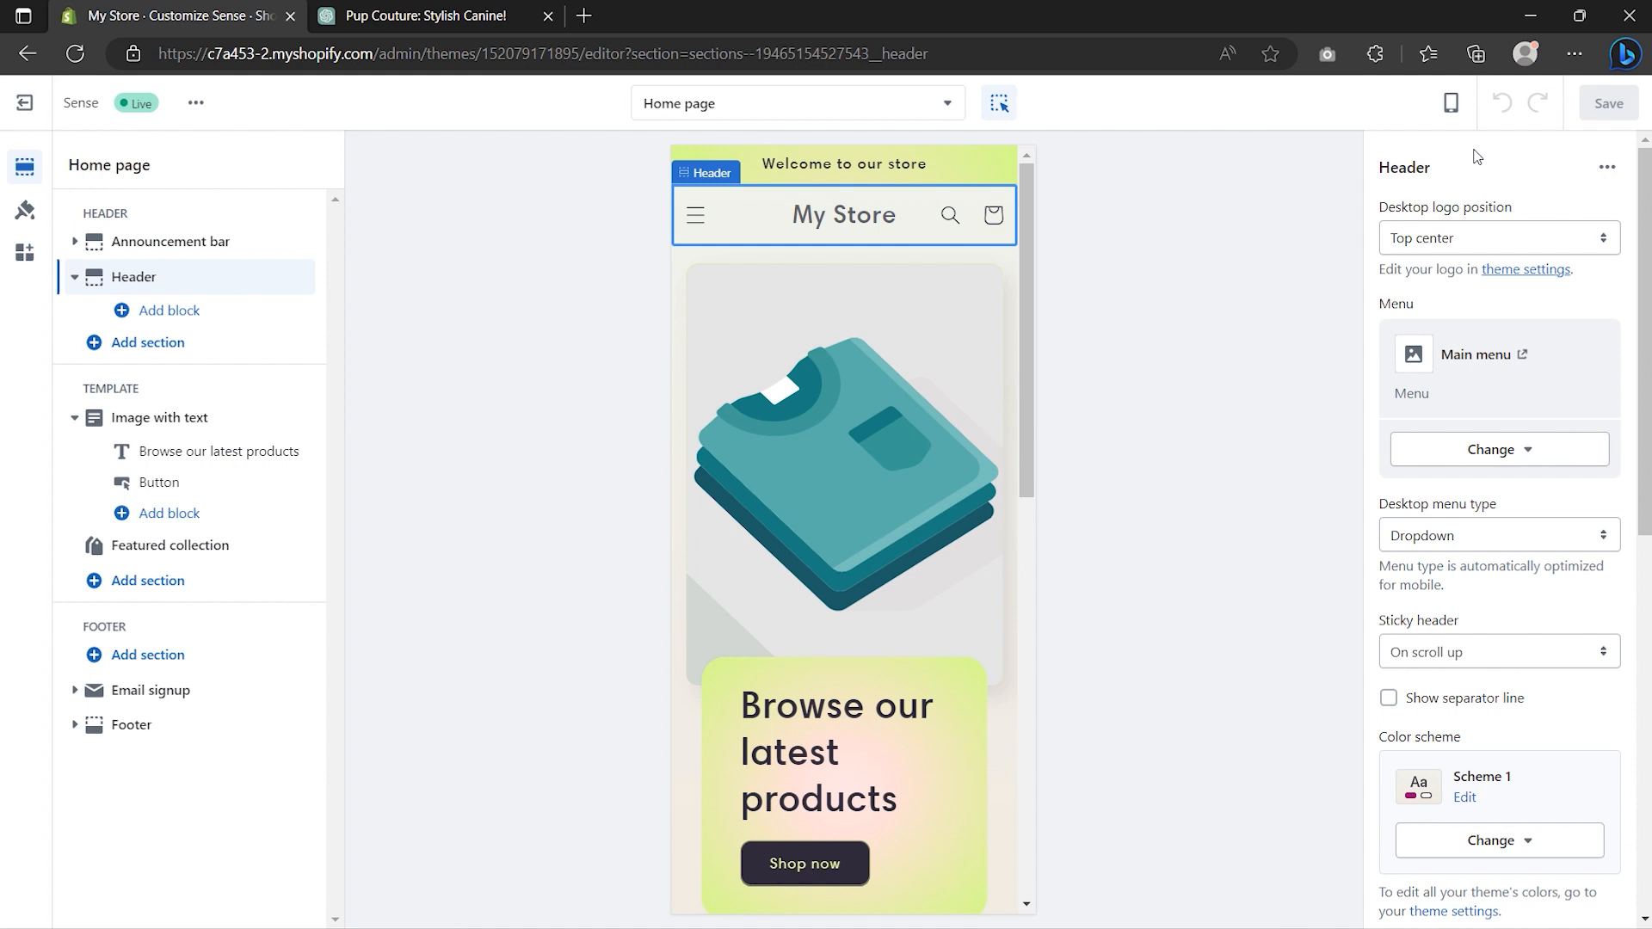
- Switch the preview back to desktop and view the settings of the announcement bar and footer sections
left_click(1450, 102)
left_click(1475, 189)
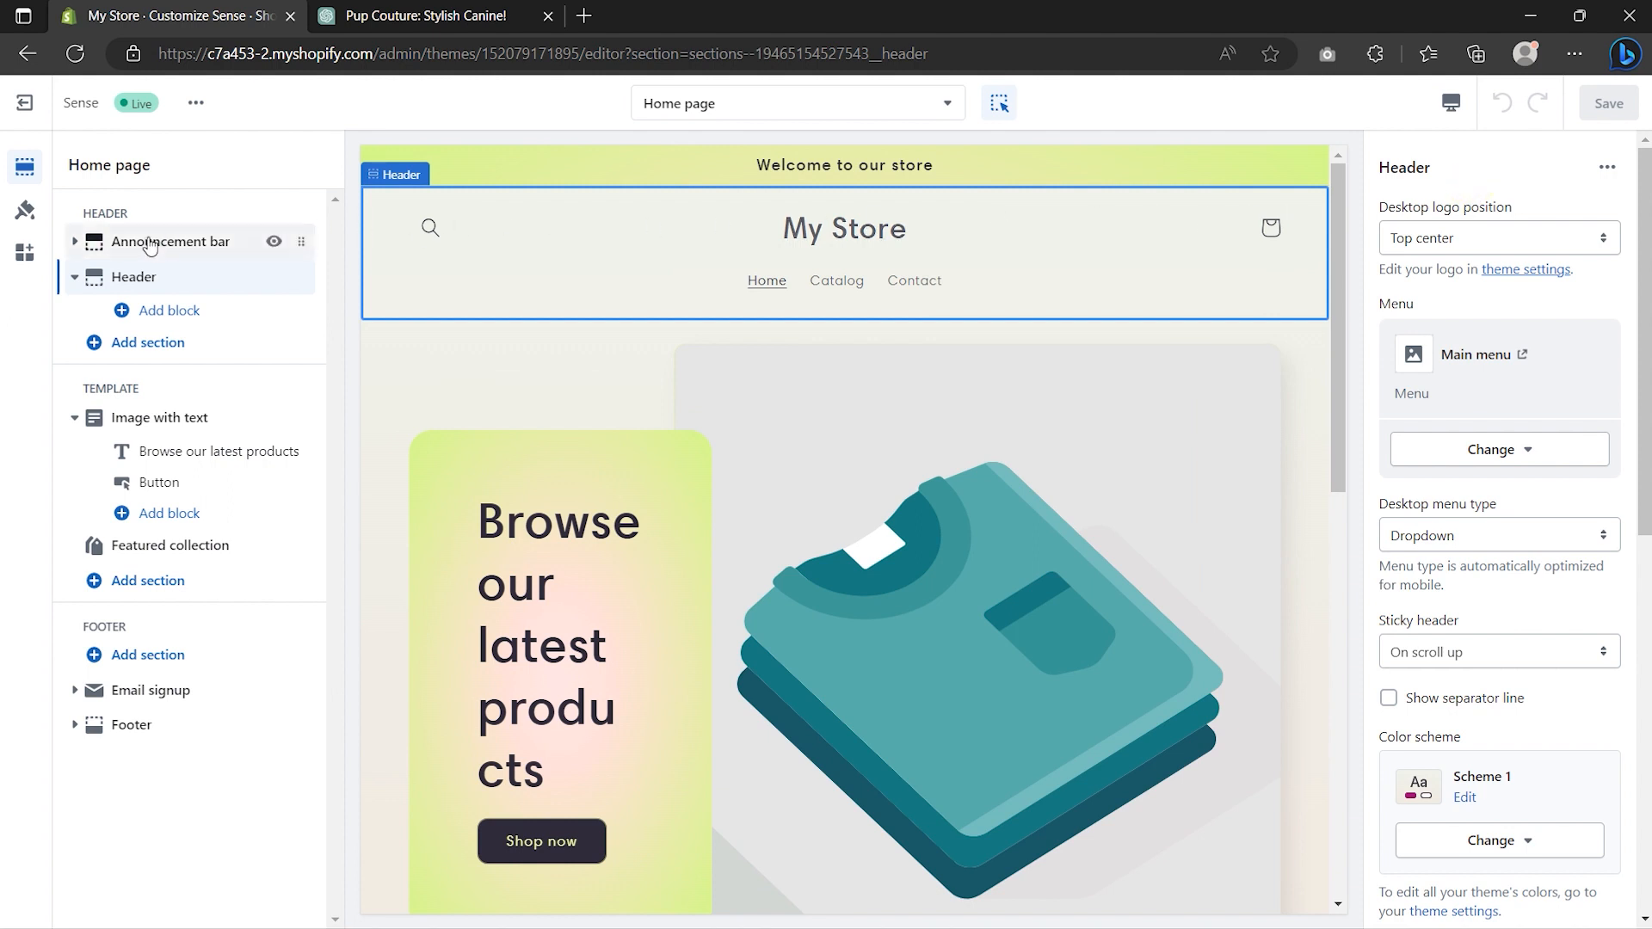
left_click(119, 245)
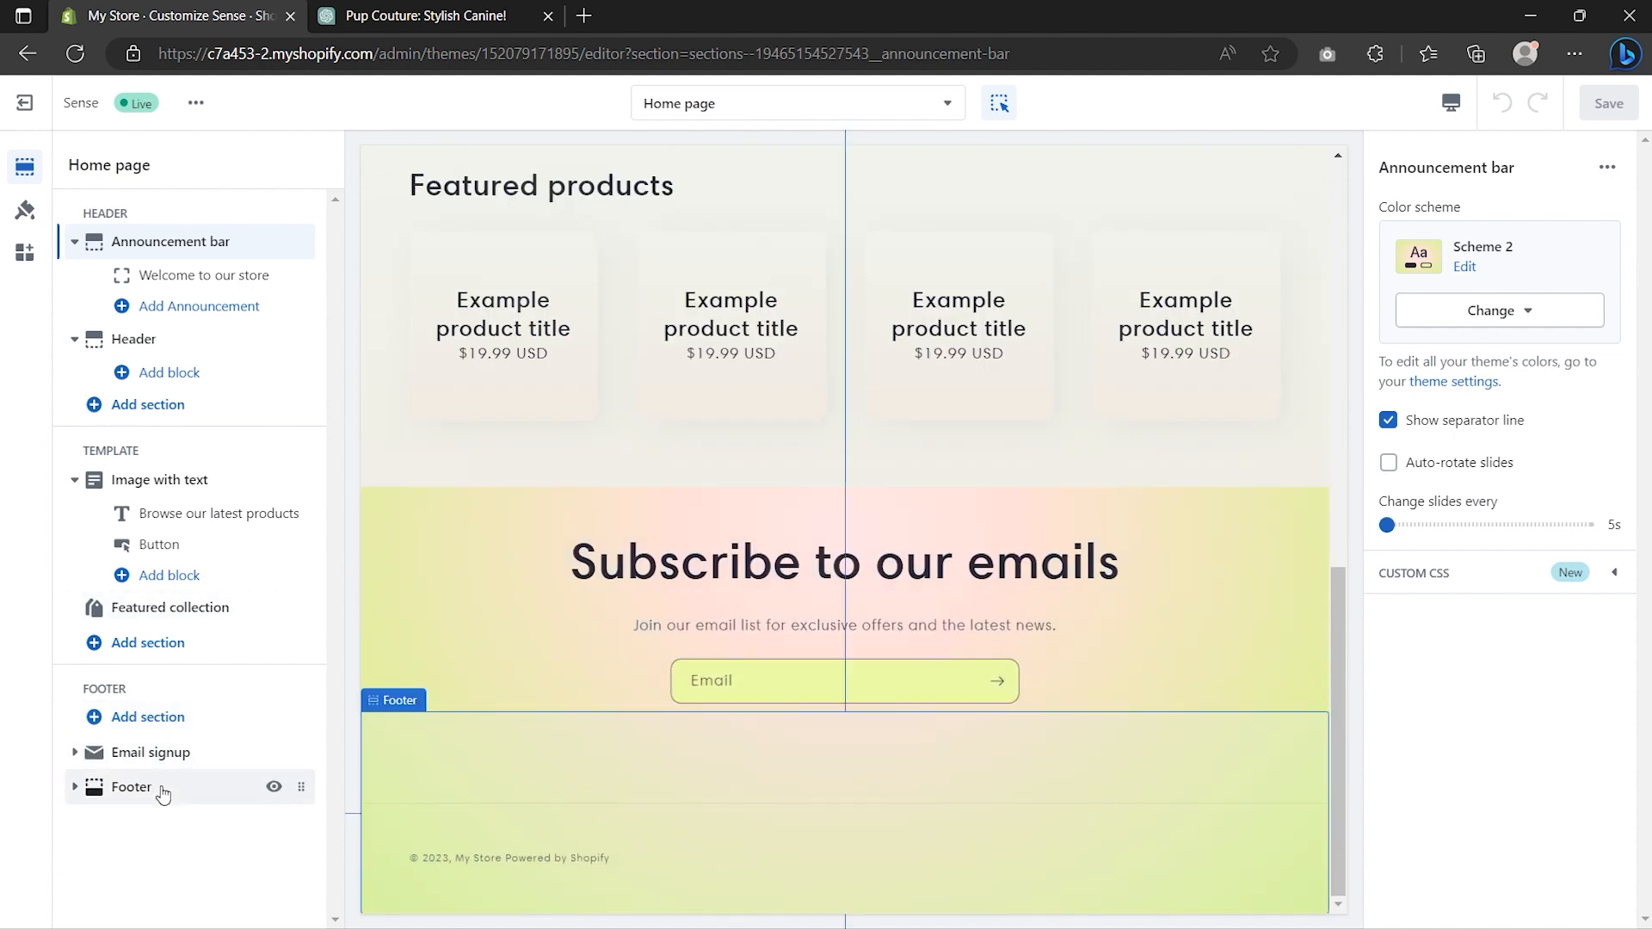
left_click(163, 793)
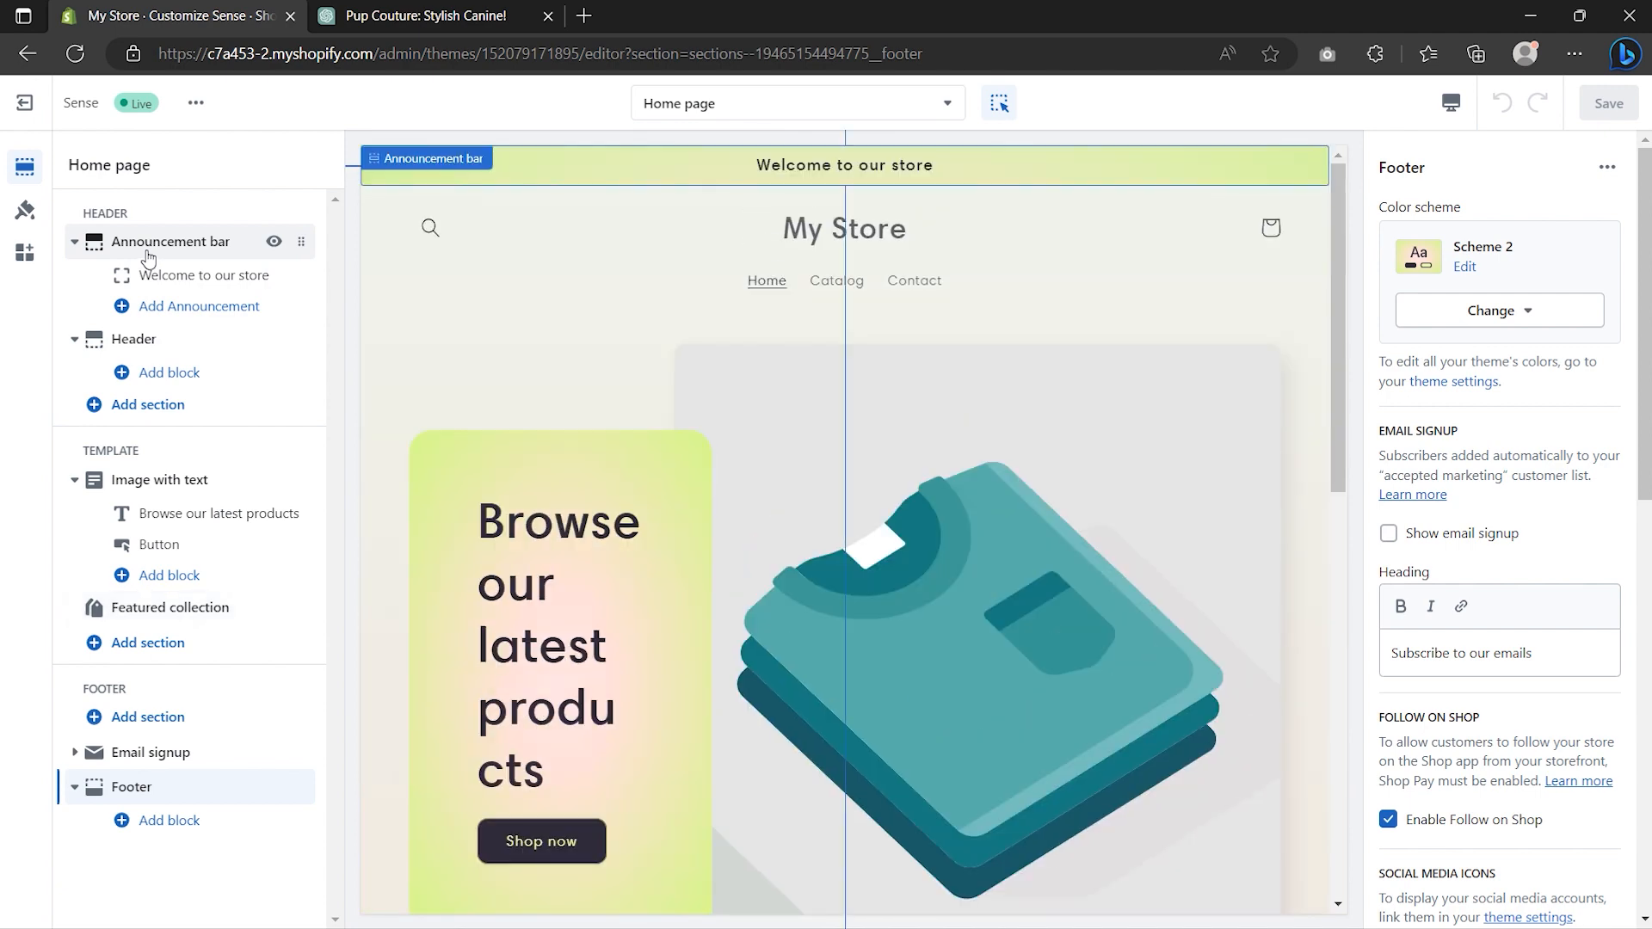
- Change the announcement bar's message to Use Code "PROLUXER" for 20% Off
left_click(147, 252)
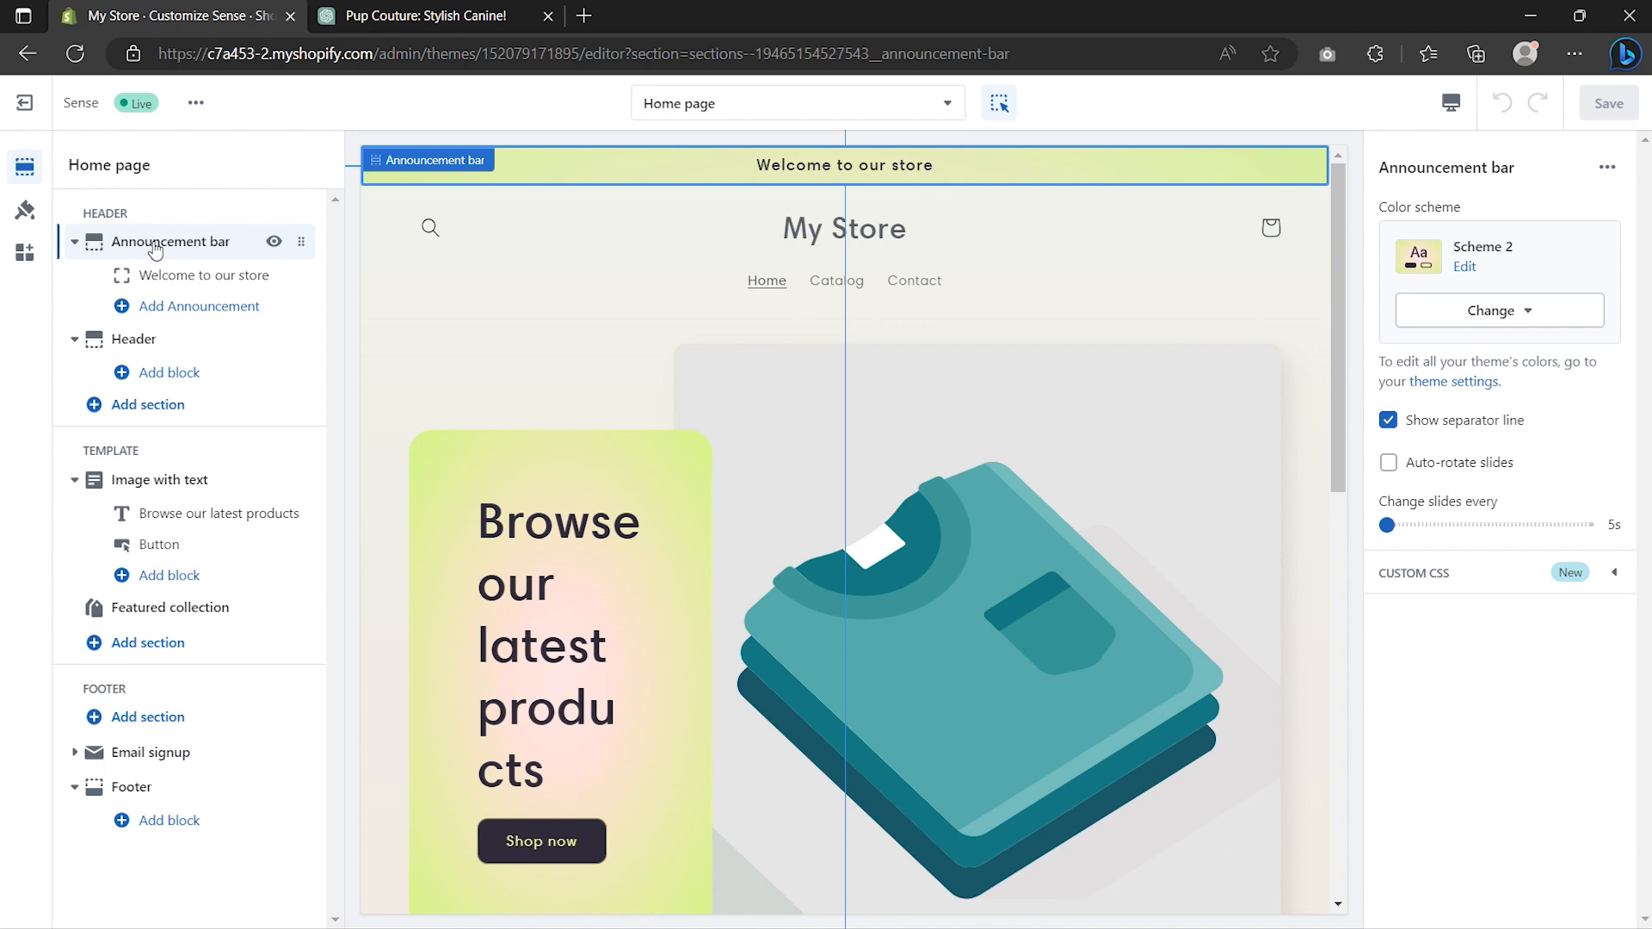
left_click(167, 274)
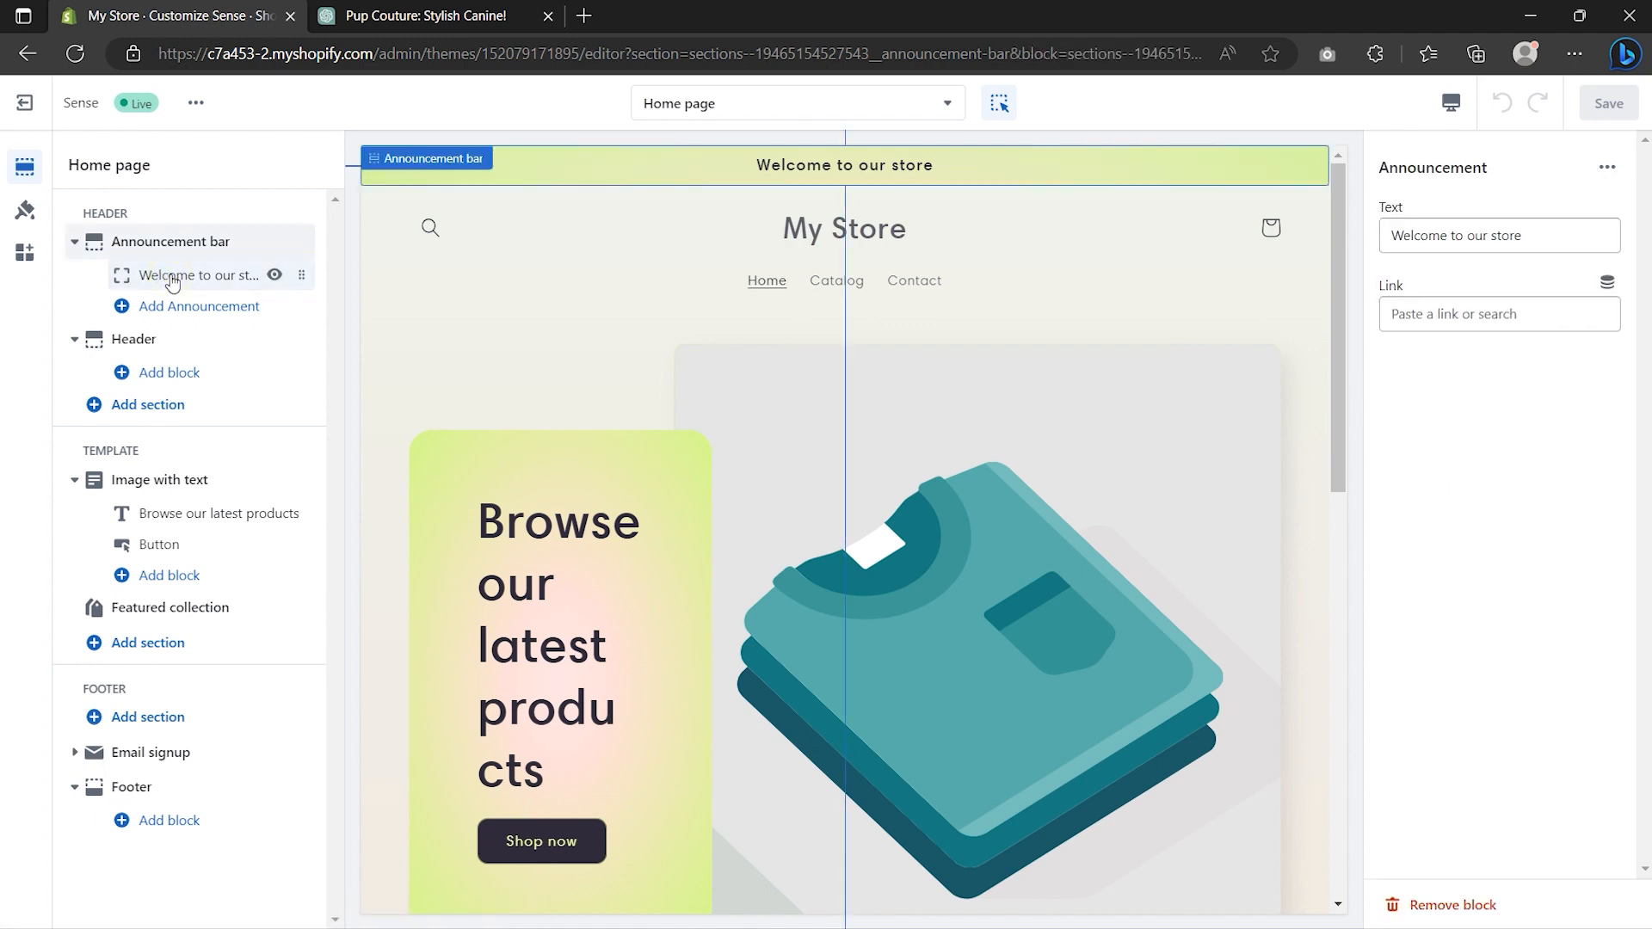
left_click(1520, 236)
key("ctrl+a")
type("Use Code \"PROLUXER\" for 20% Off")
- Link the announcement to All collections, and hide and reshow the announcement bar to test its visibility
left_click(1490, 315)
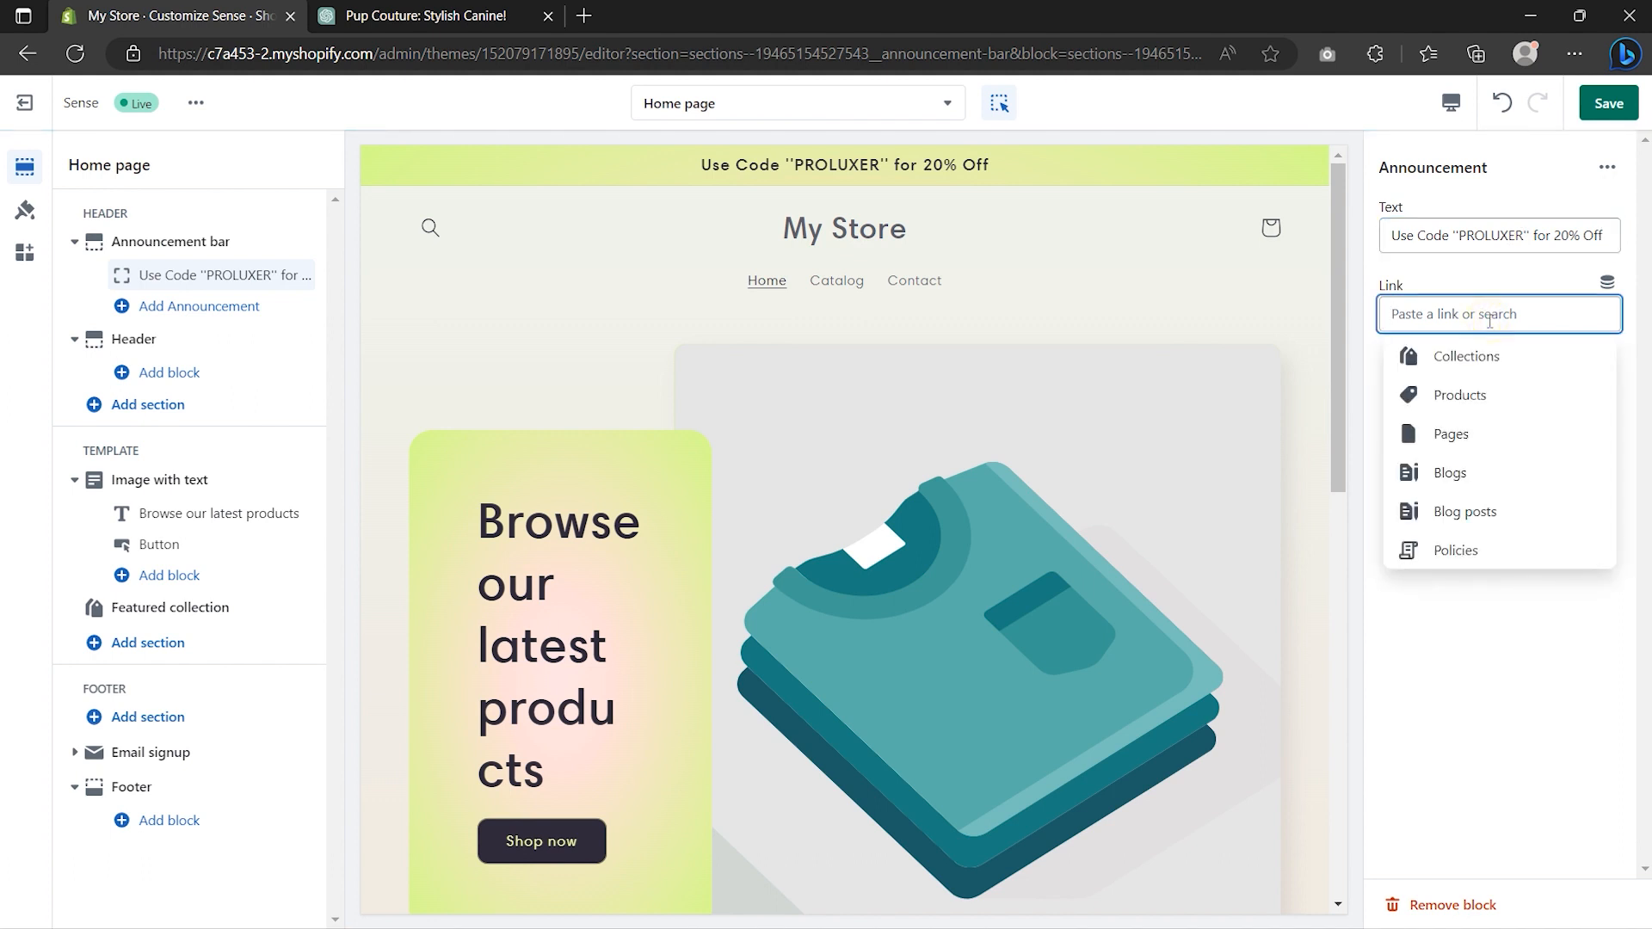
left_click(1483, 357)
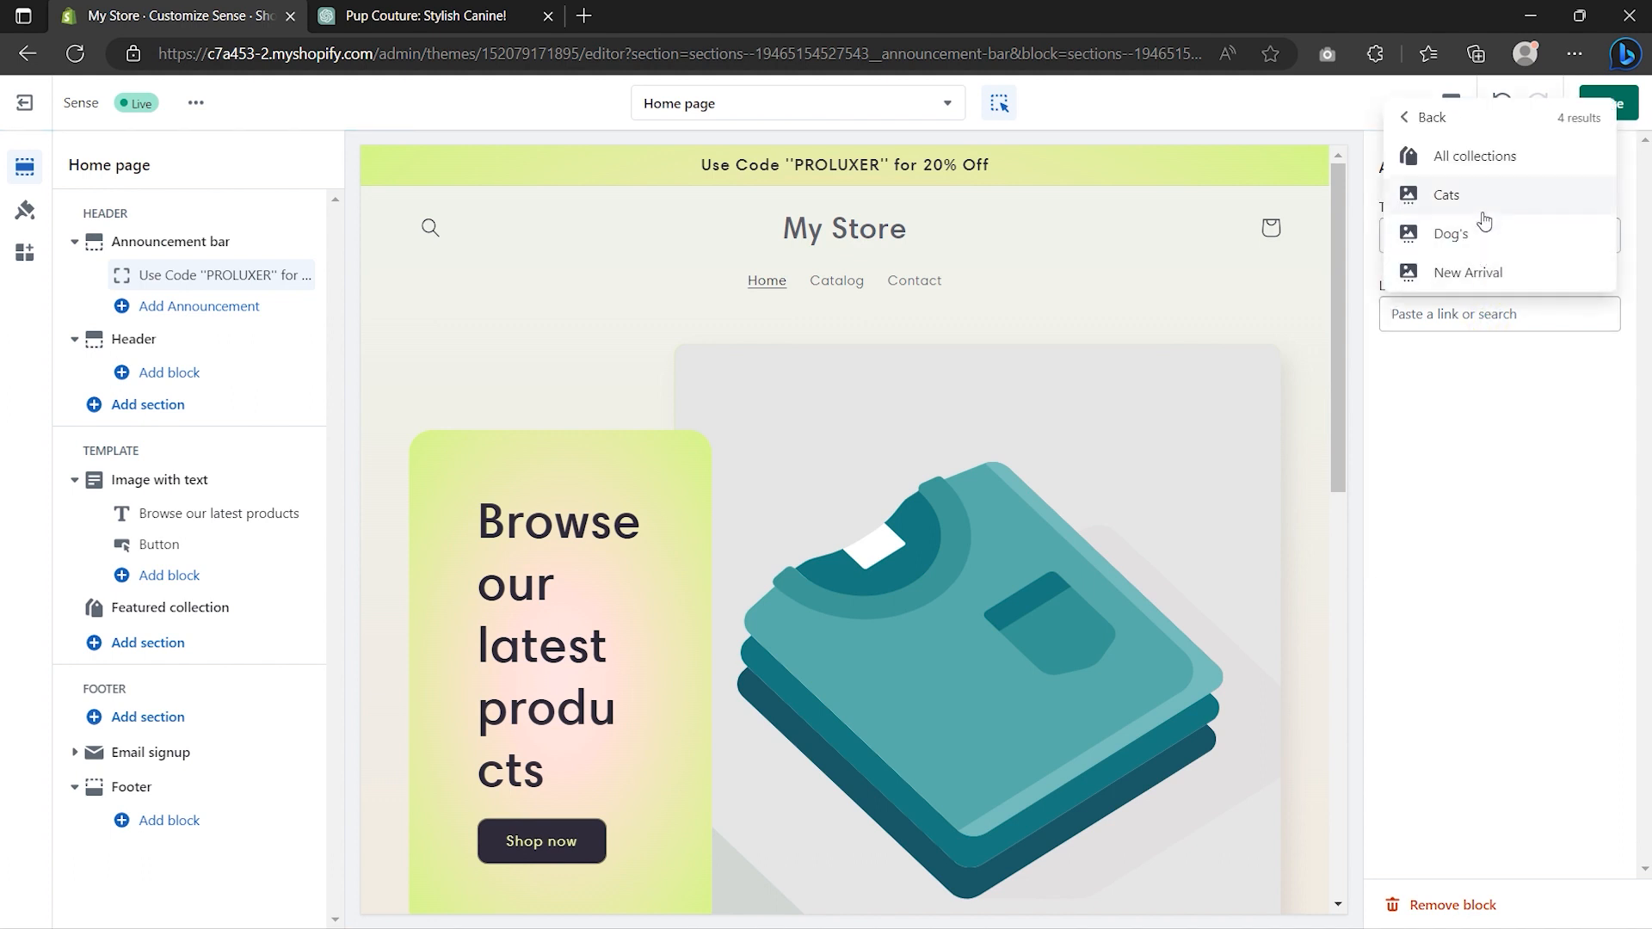
left_click(1490, 159)
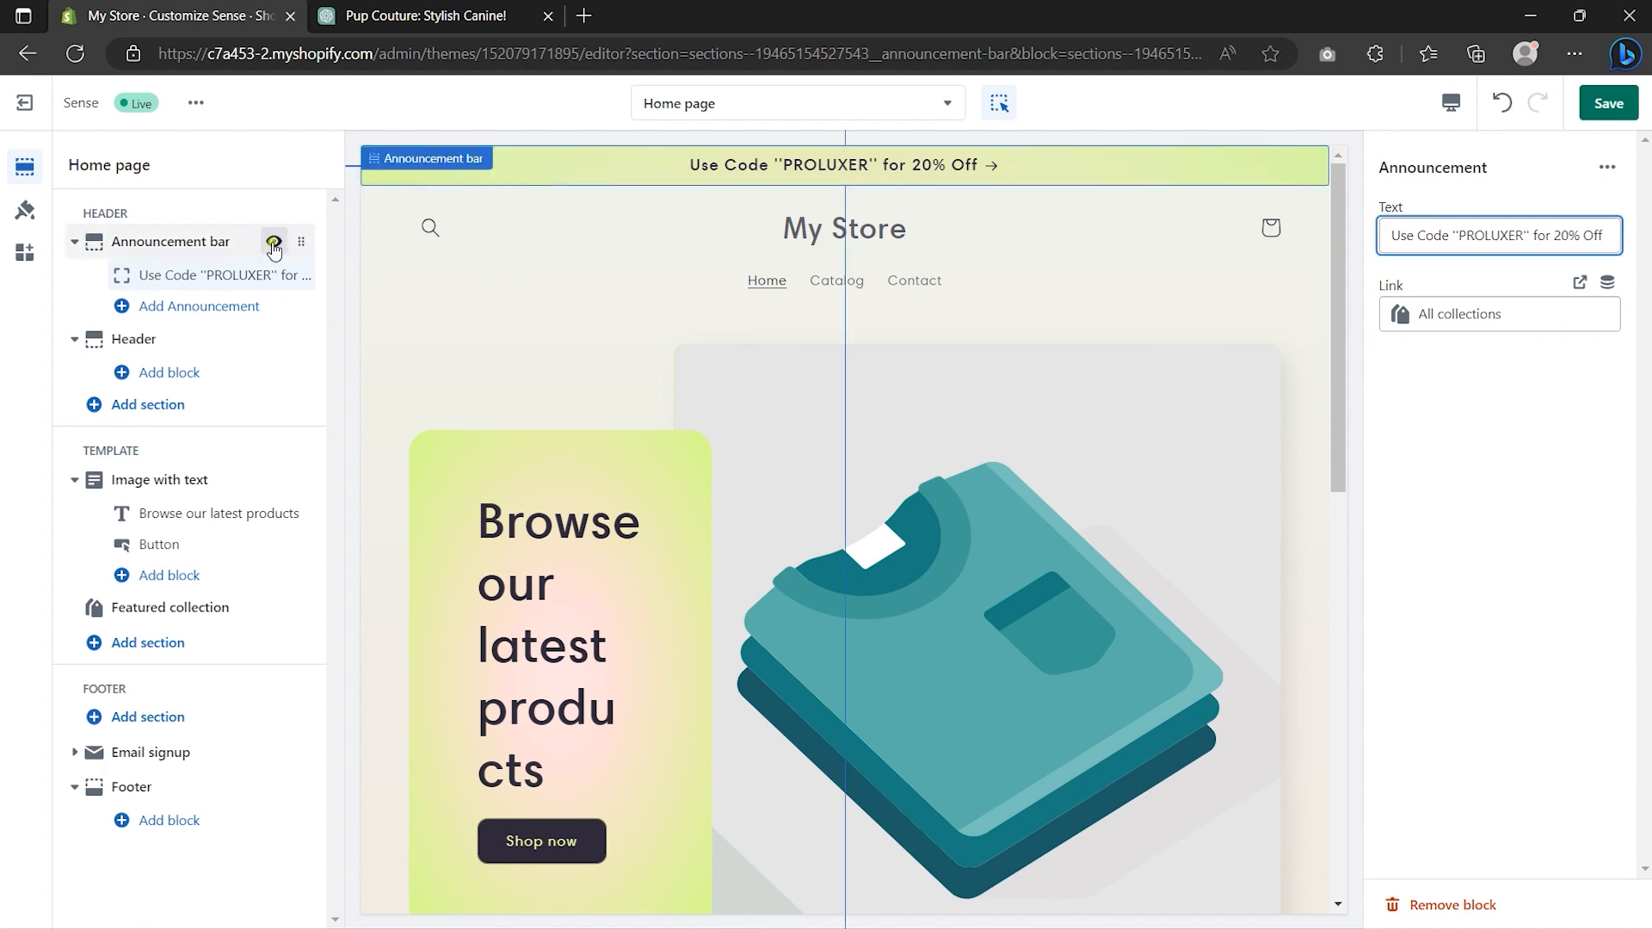
left_click(273, 243)
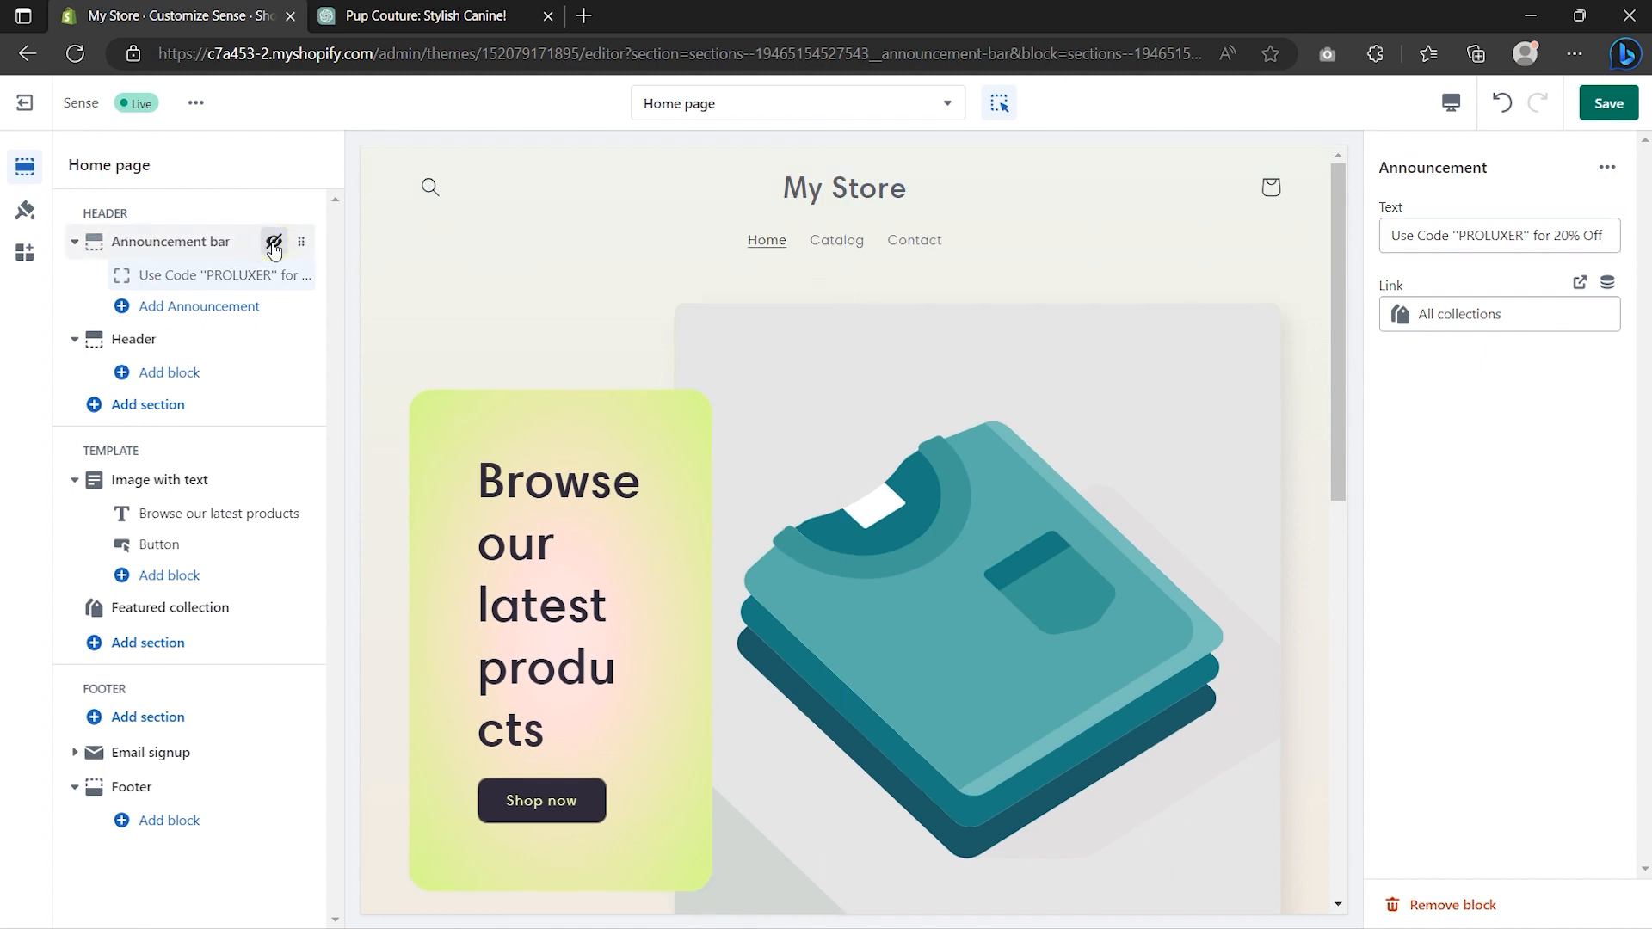
left_click(273, 243)
- Check the desktop logo position options of the header and keep Top center
left_click(173, 340)
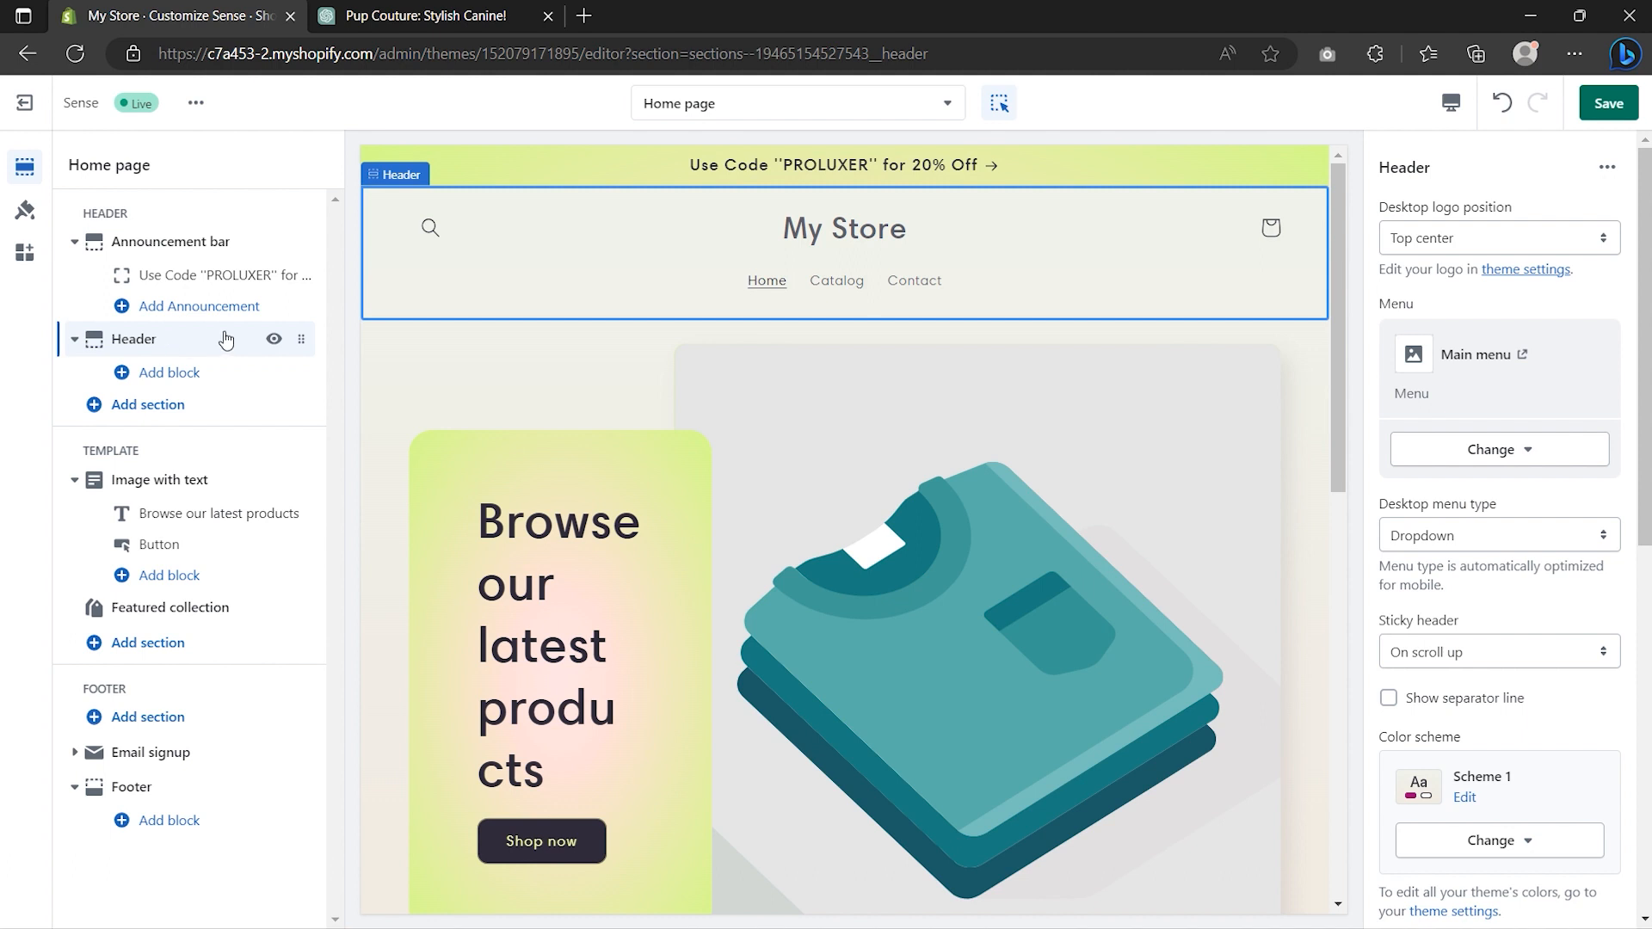
left_click(1517, 241)
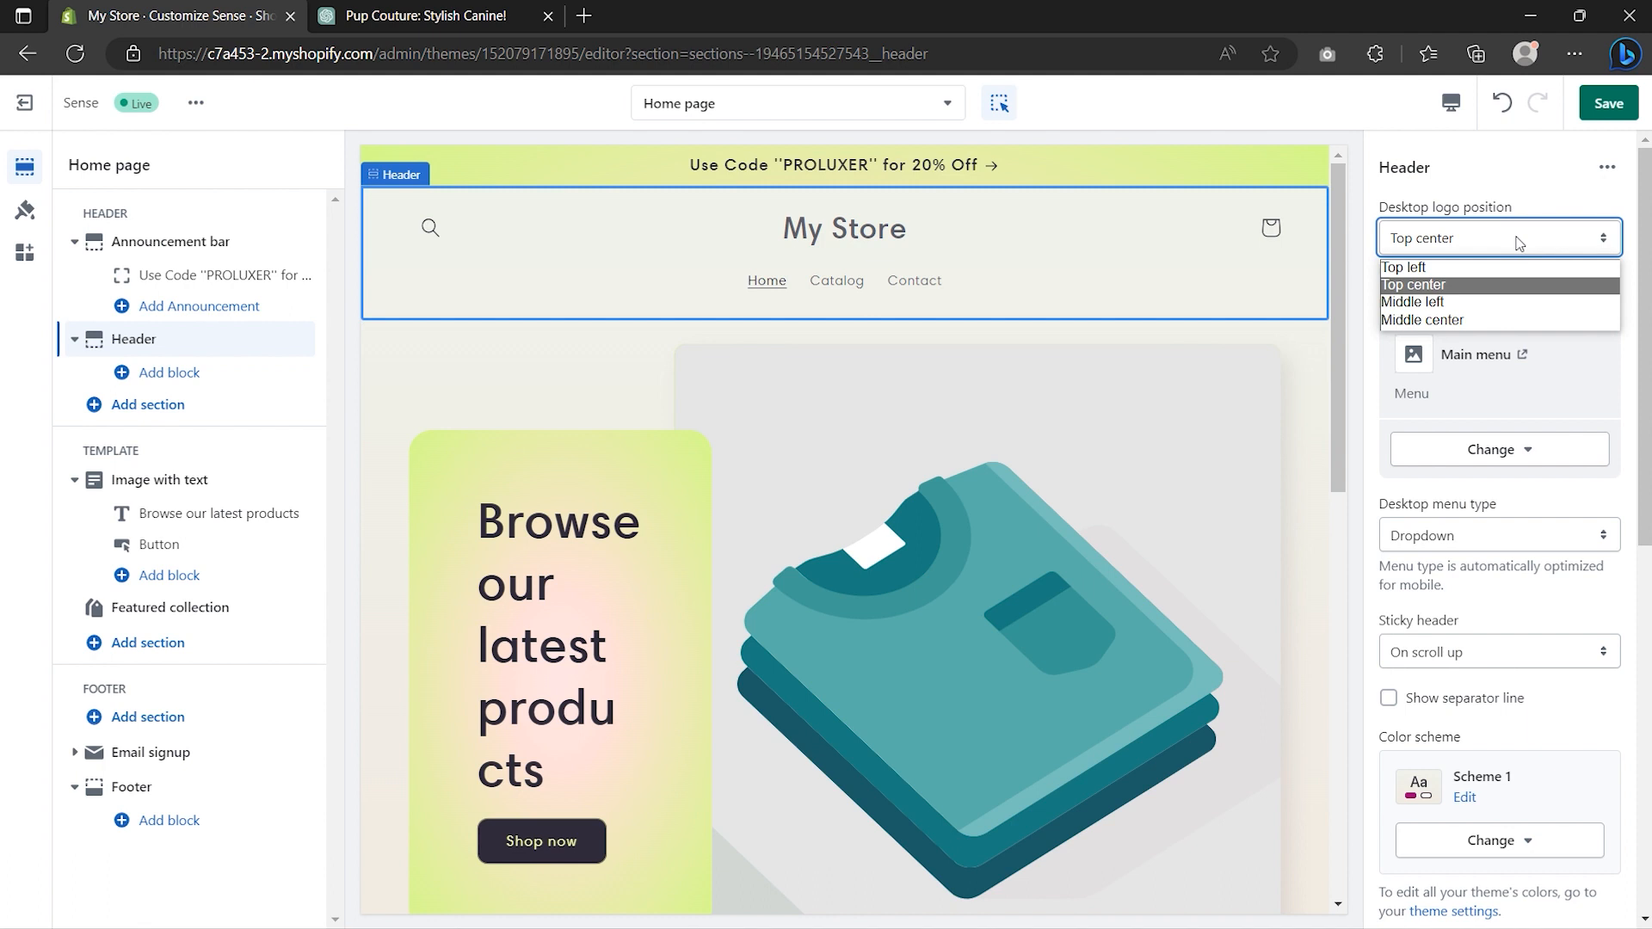
left_click(1519, 286)
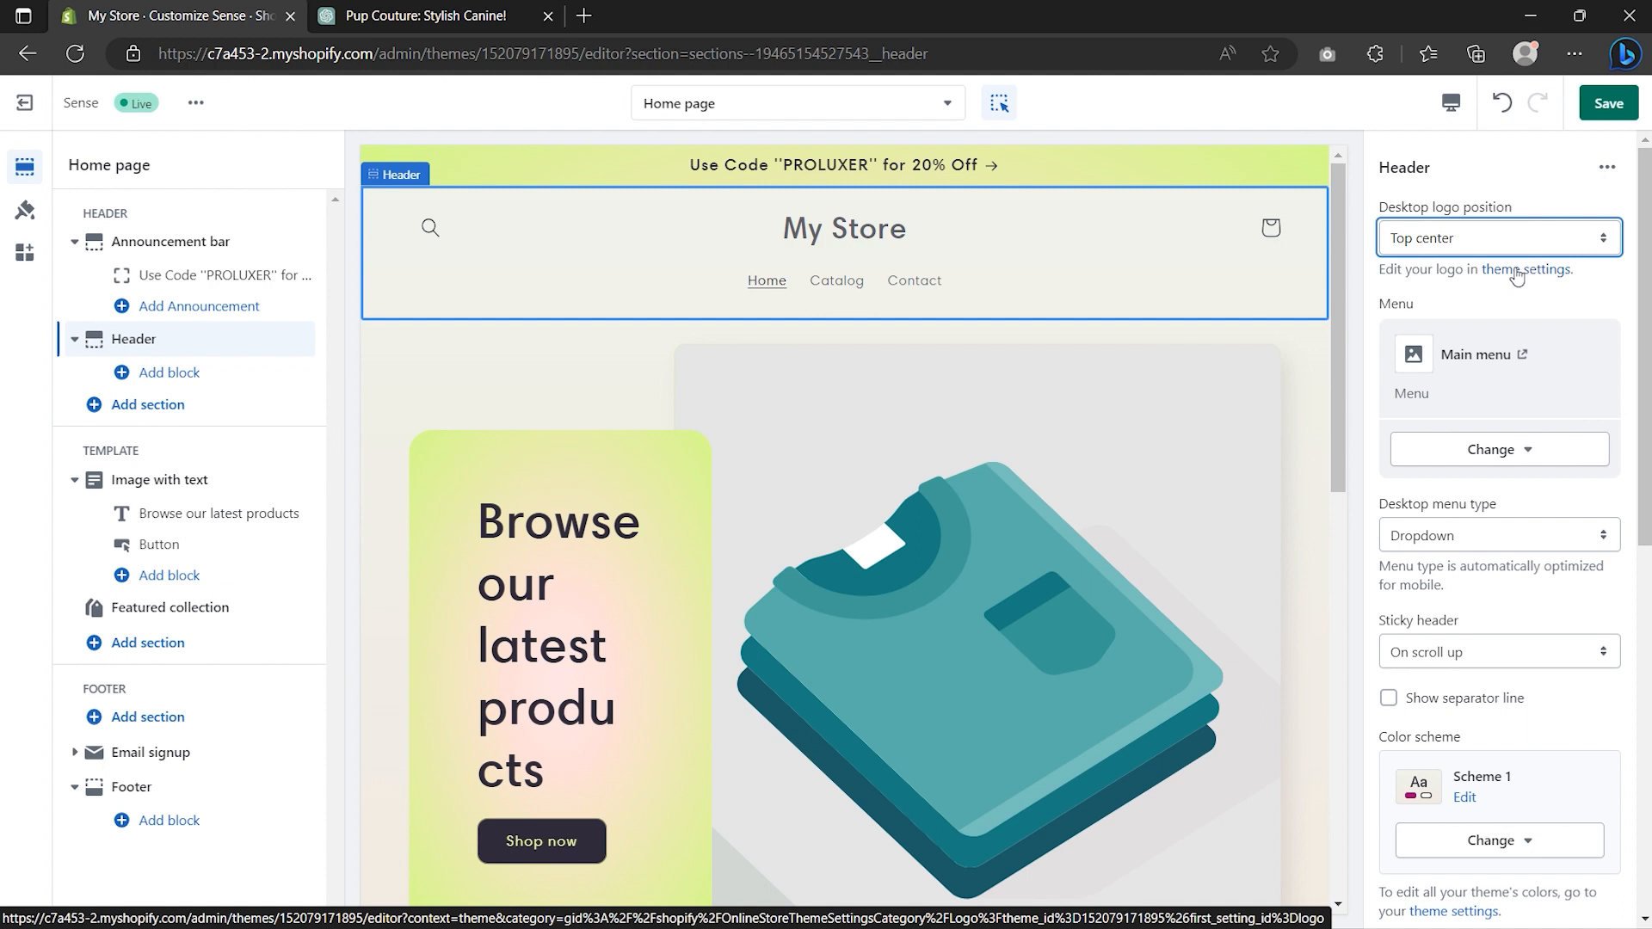
- Upload the Ralytics (1) image as the store logo in the theme settings and set the desktop logo width to 130px
left_click(1517, 270)
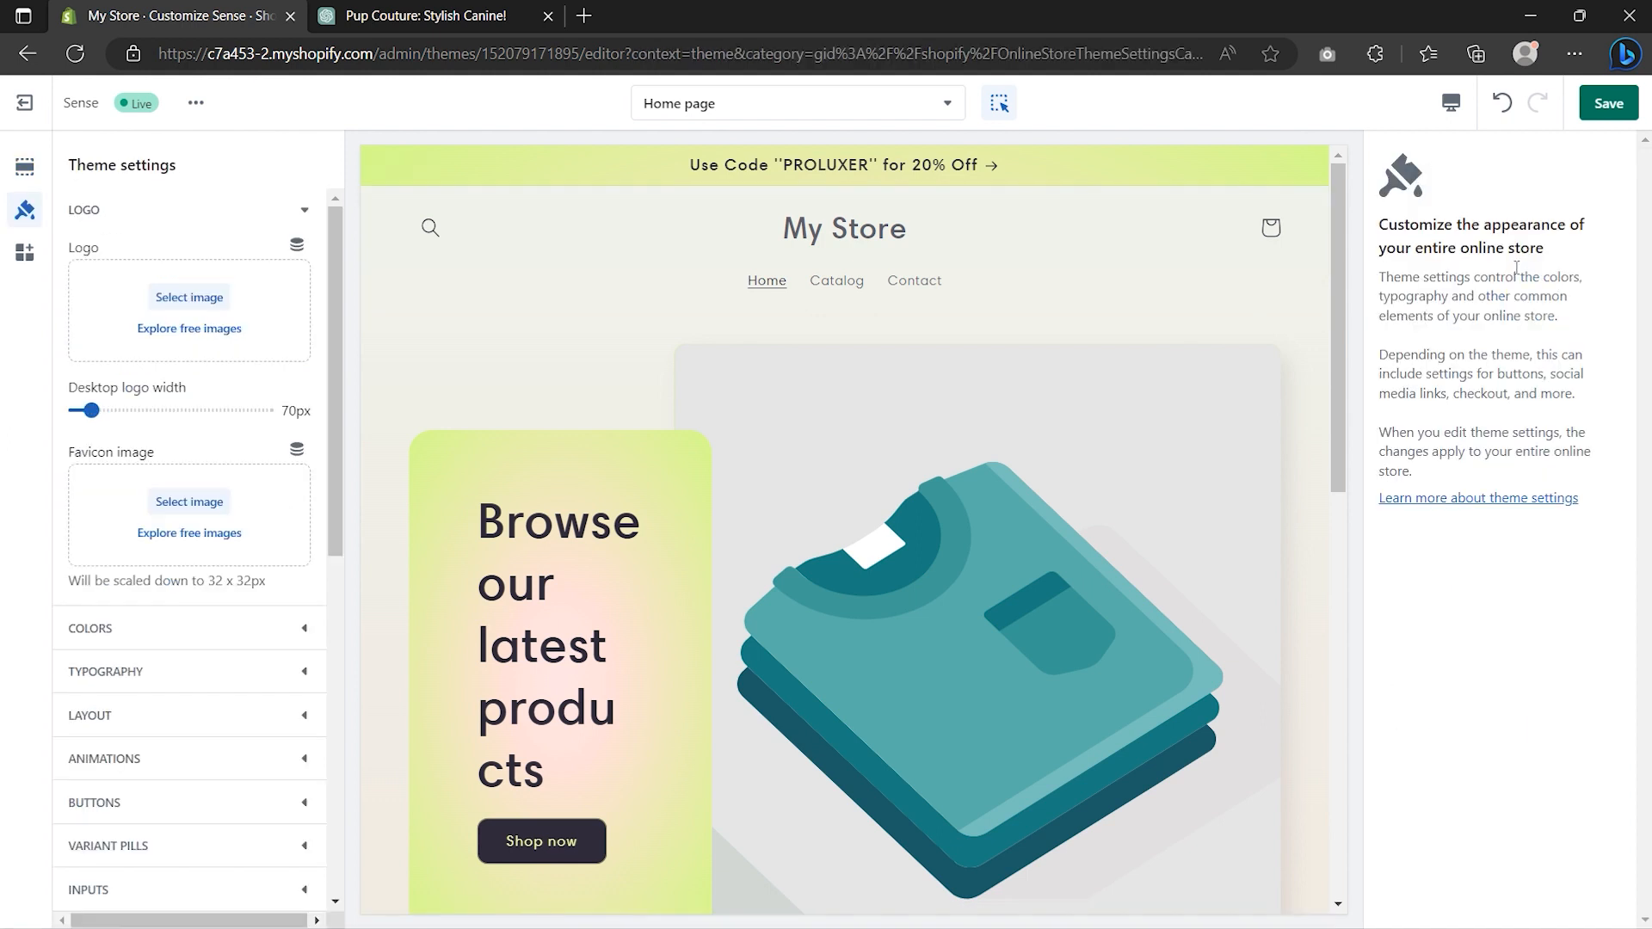
left_click(182, 307)
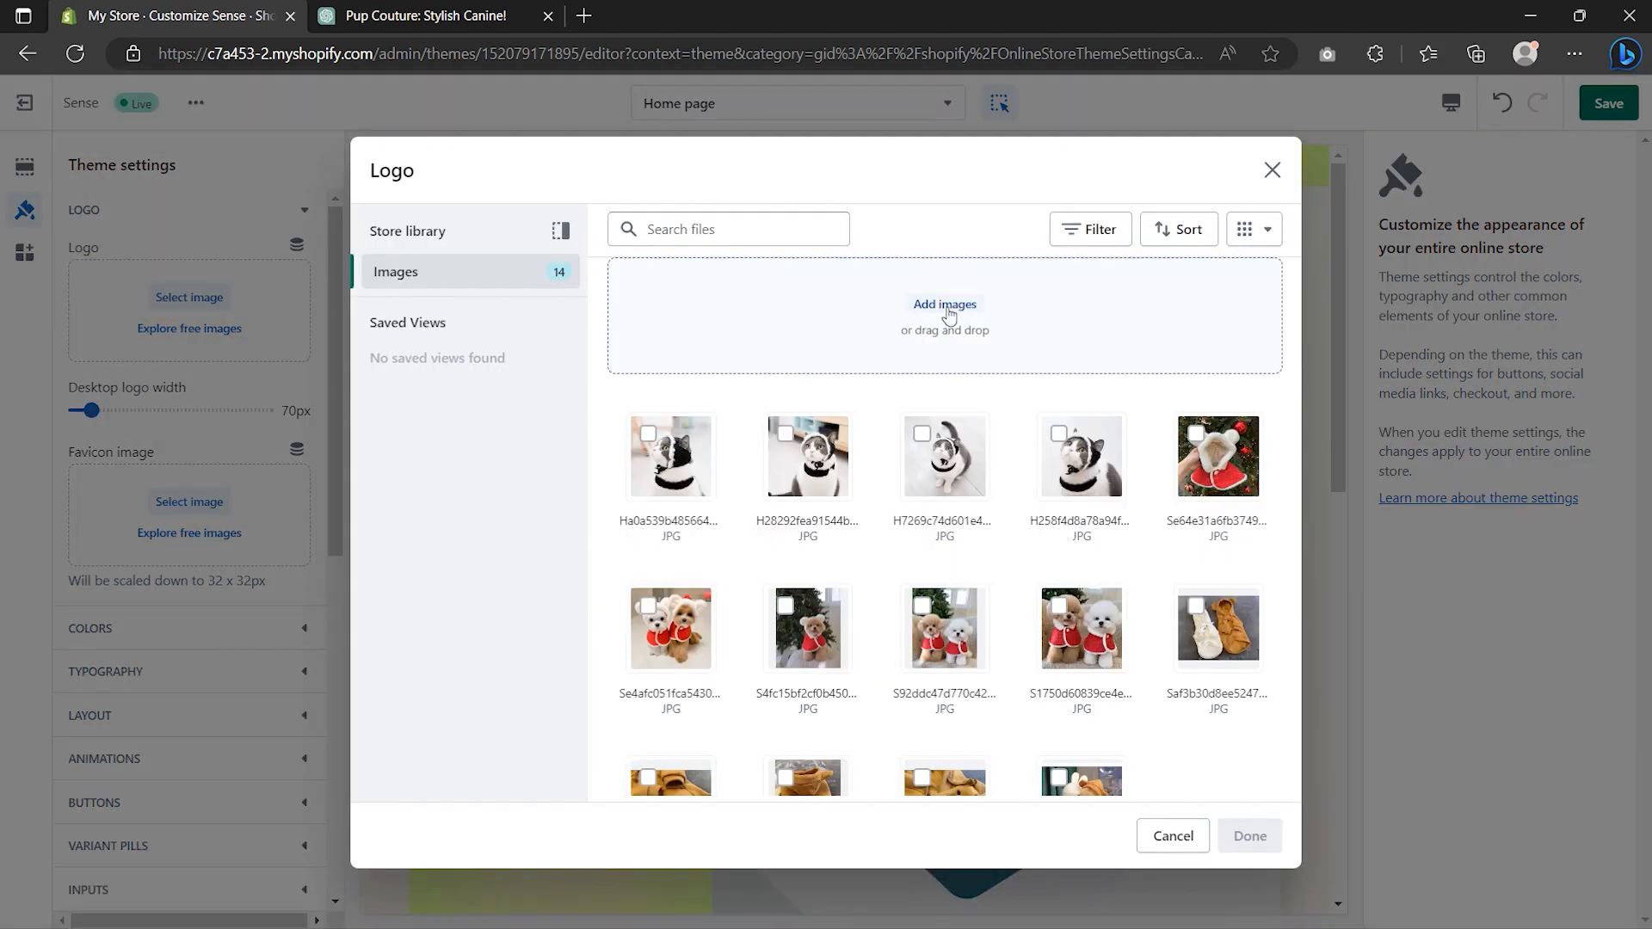
left_click(947, 308)
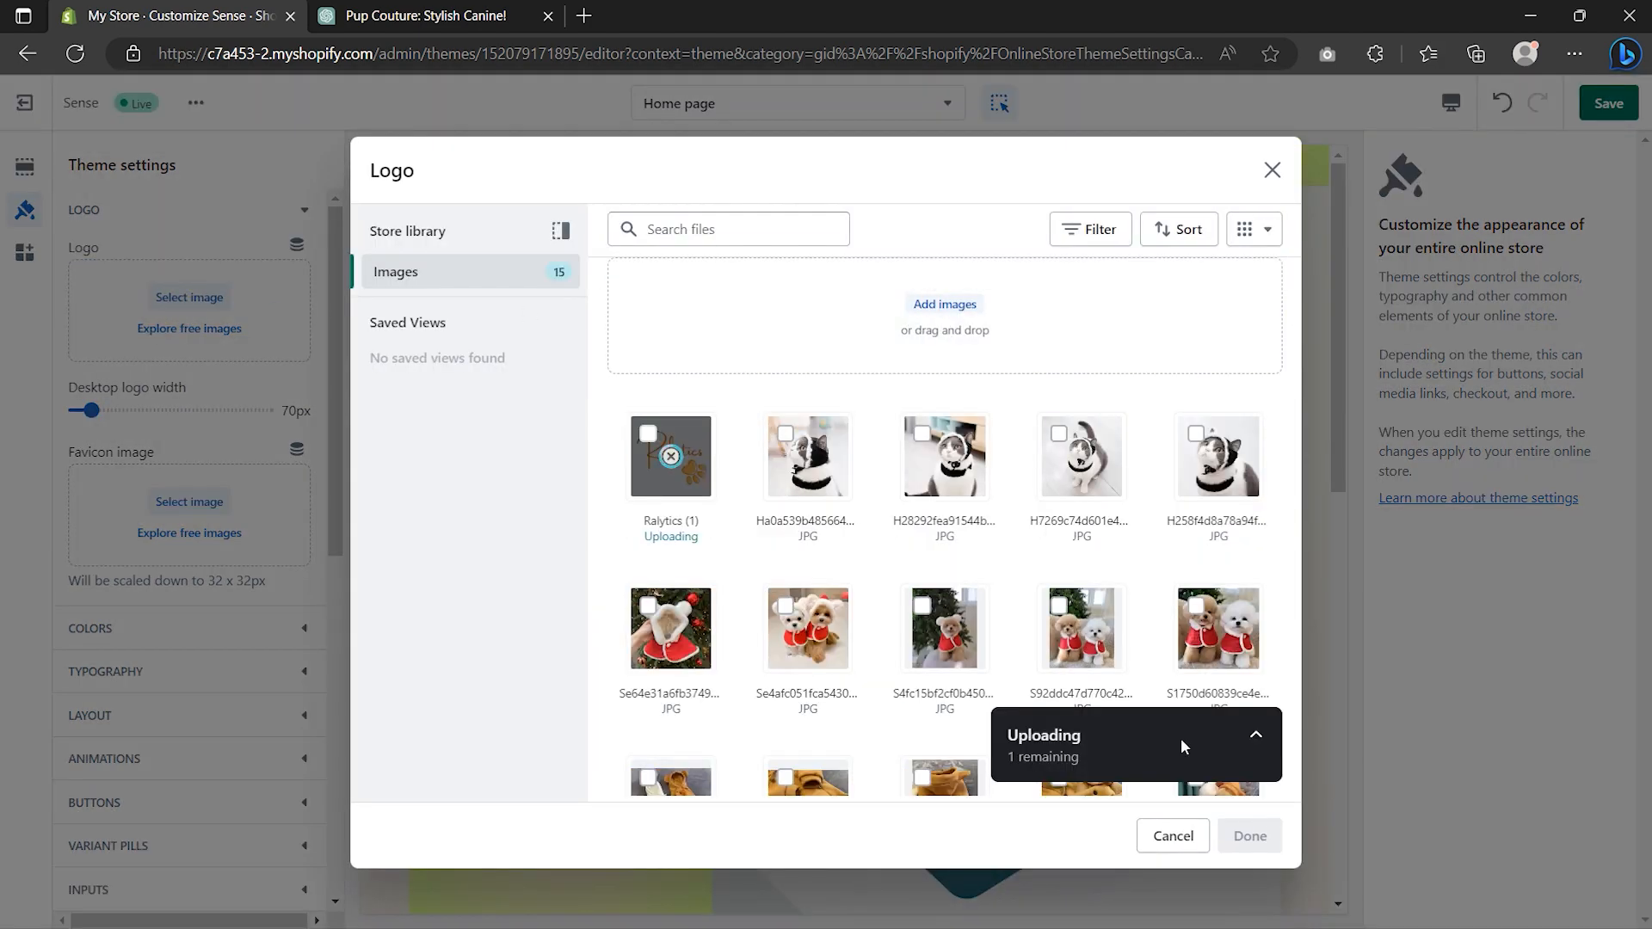
left_click(1251, 839)
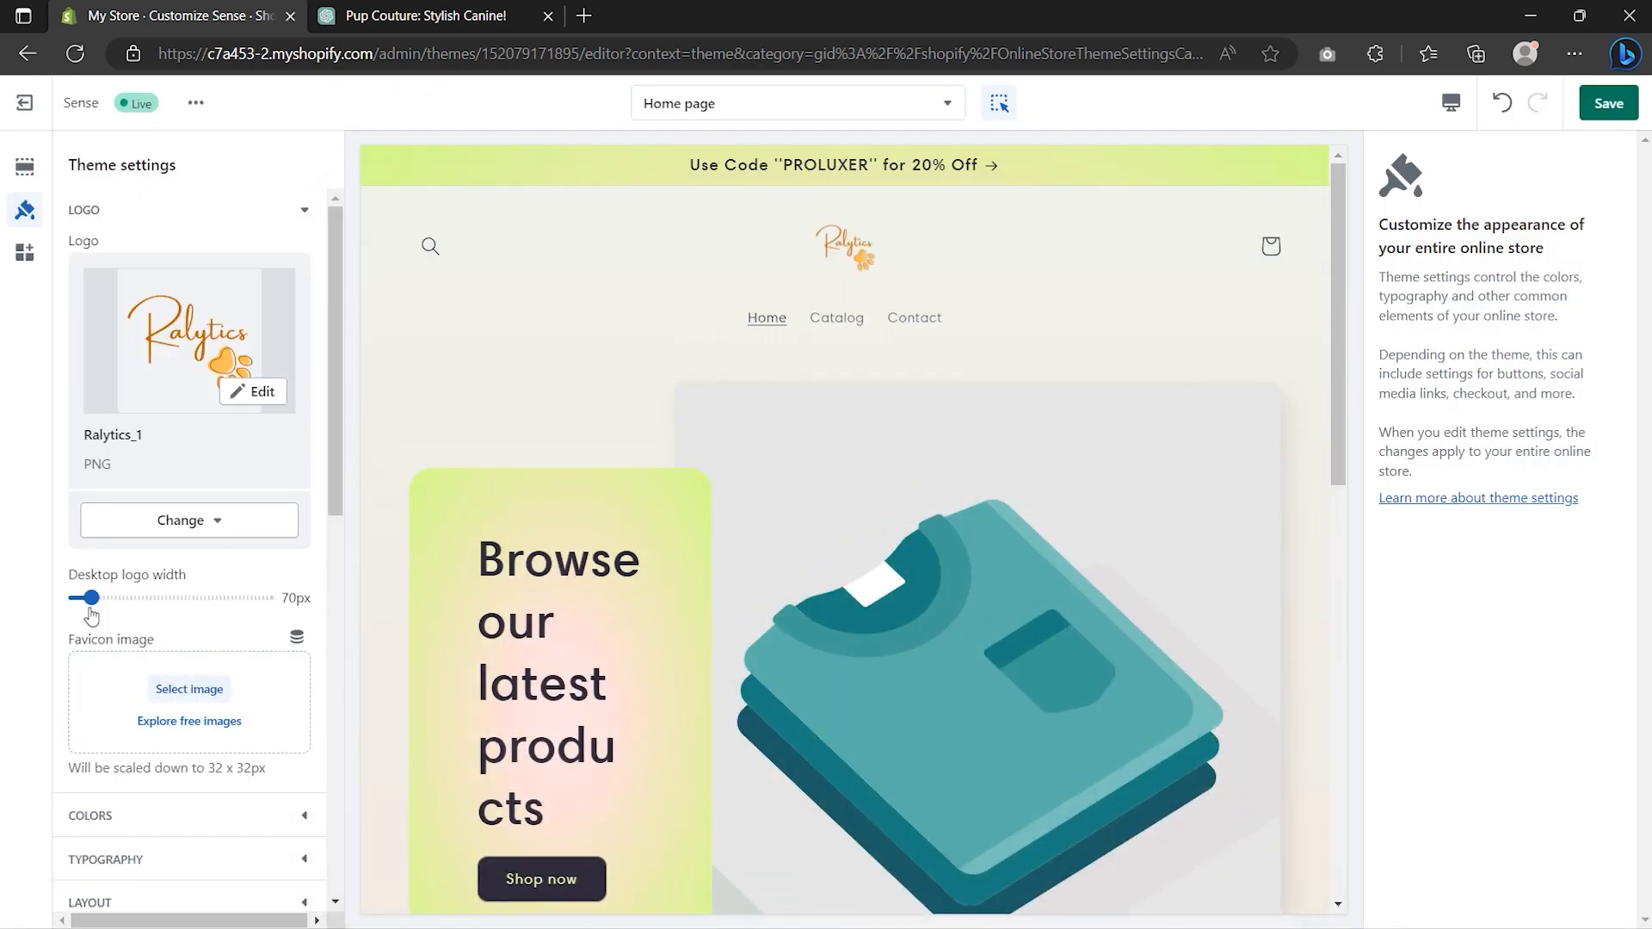
left_click_drag(90, 598, 133, 598)
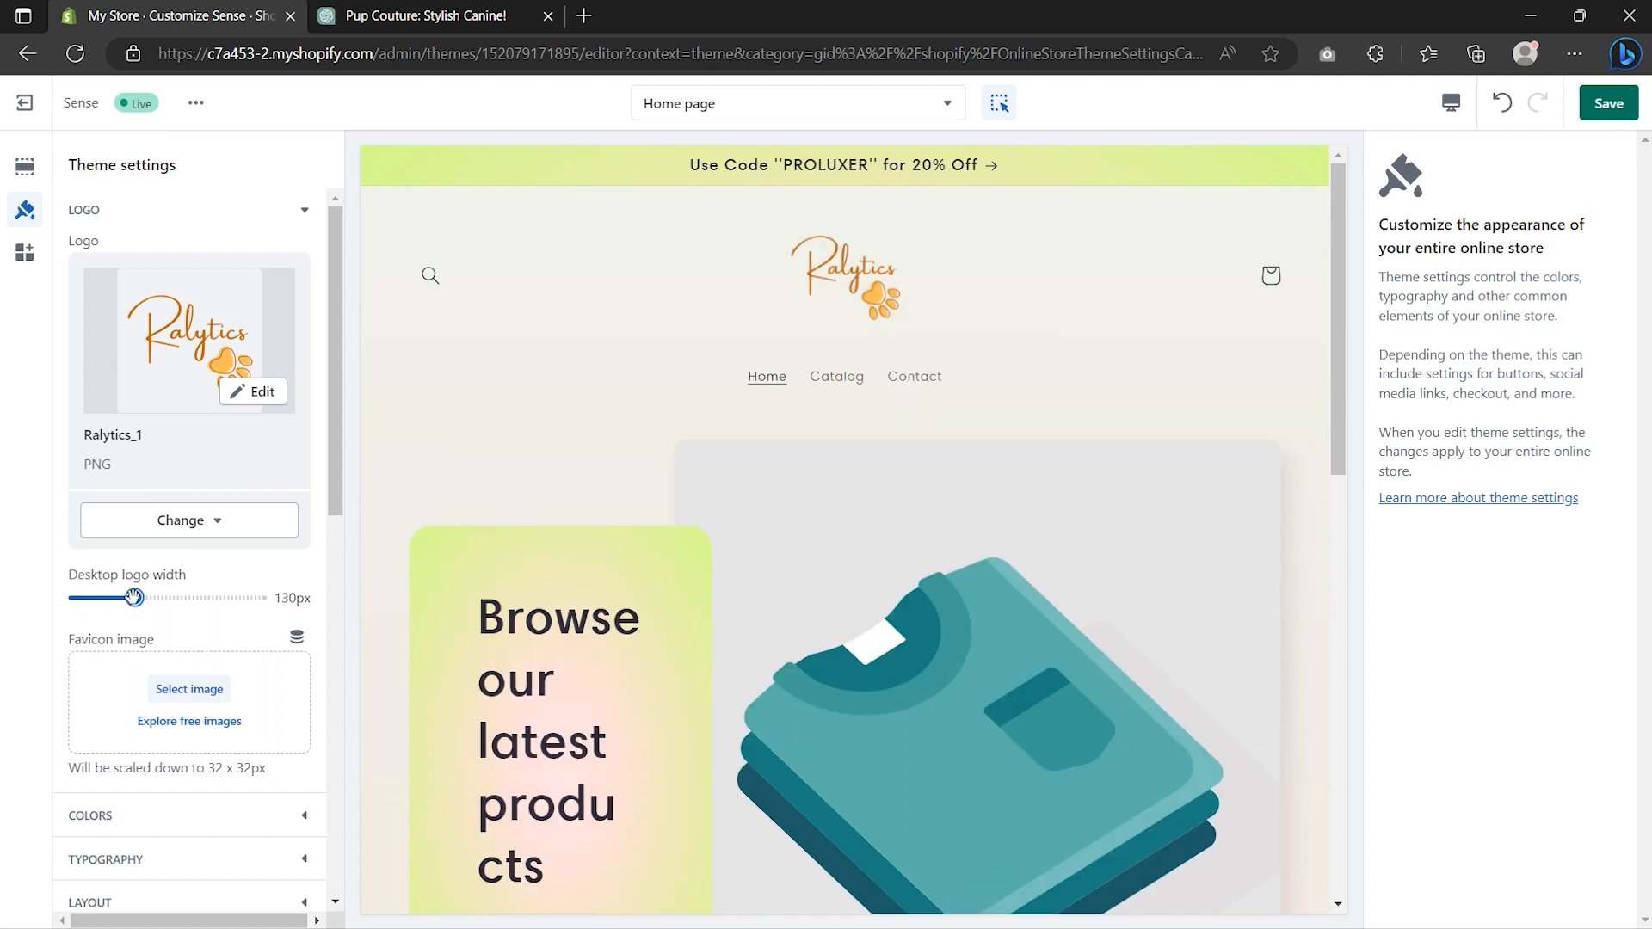
- Assign New main menu as the header's menu and look through the remaining header settings
left_click(32, 171)
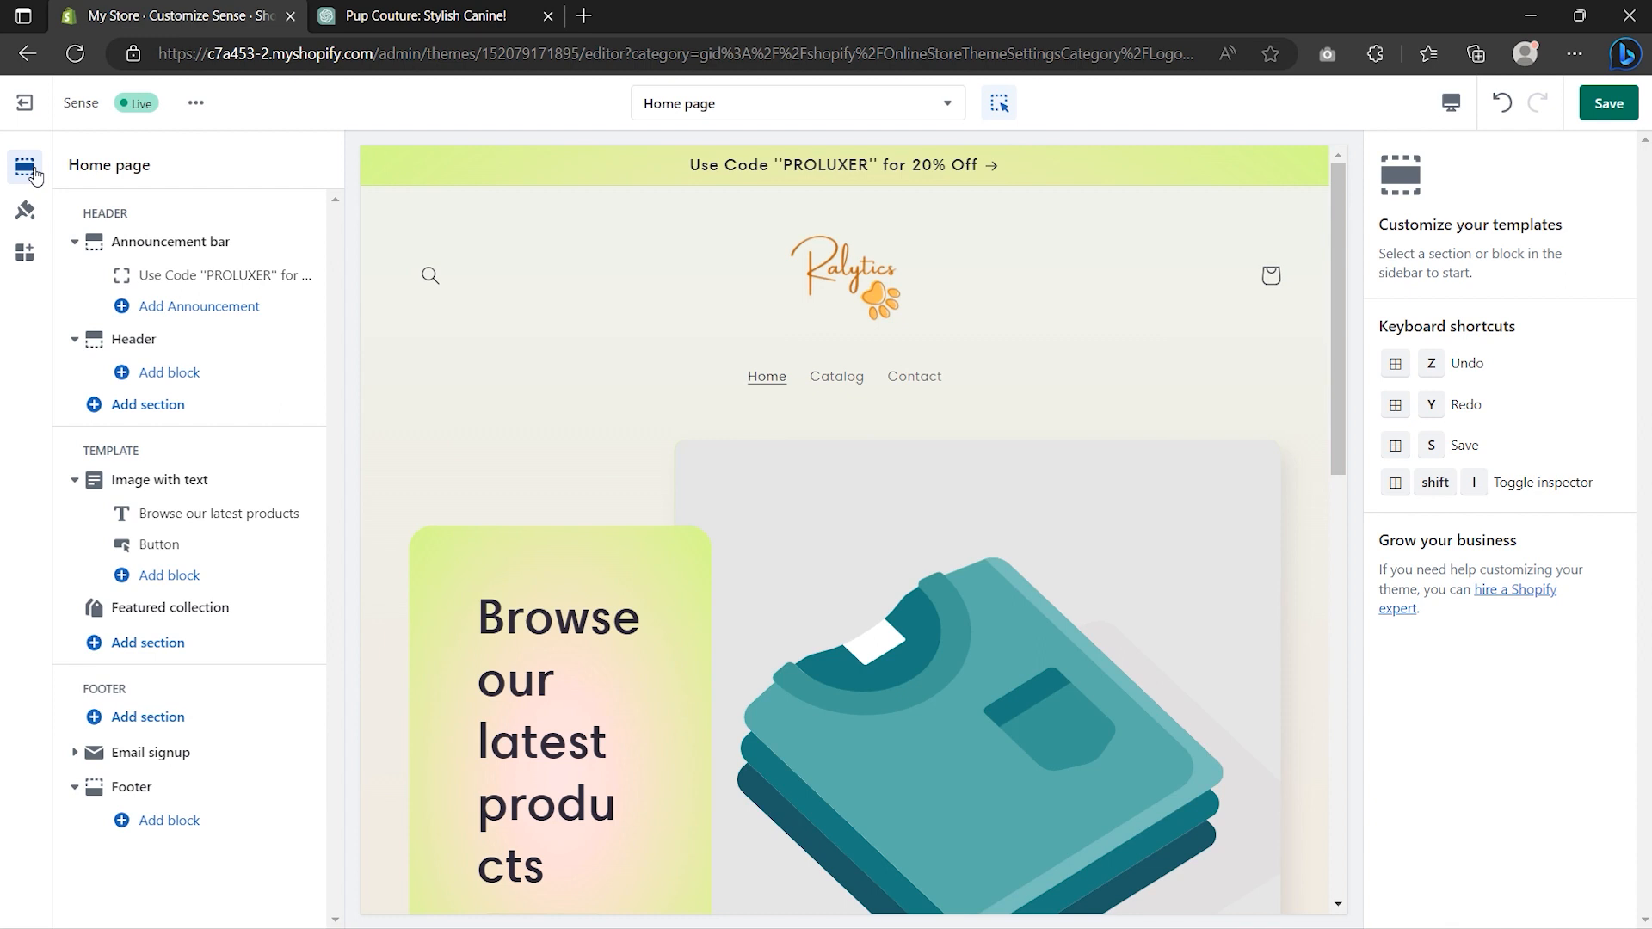
left_click(153, 344)
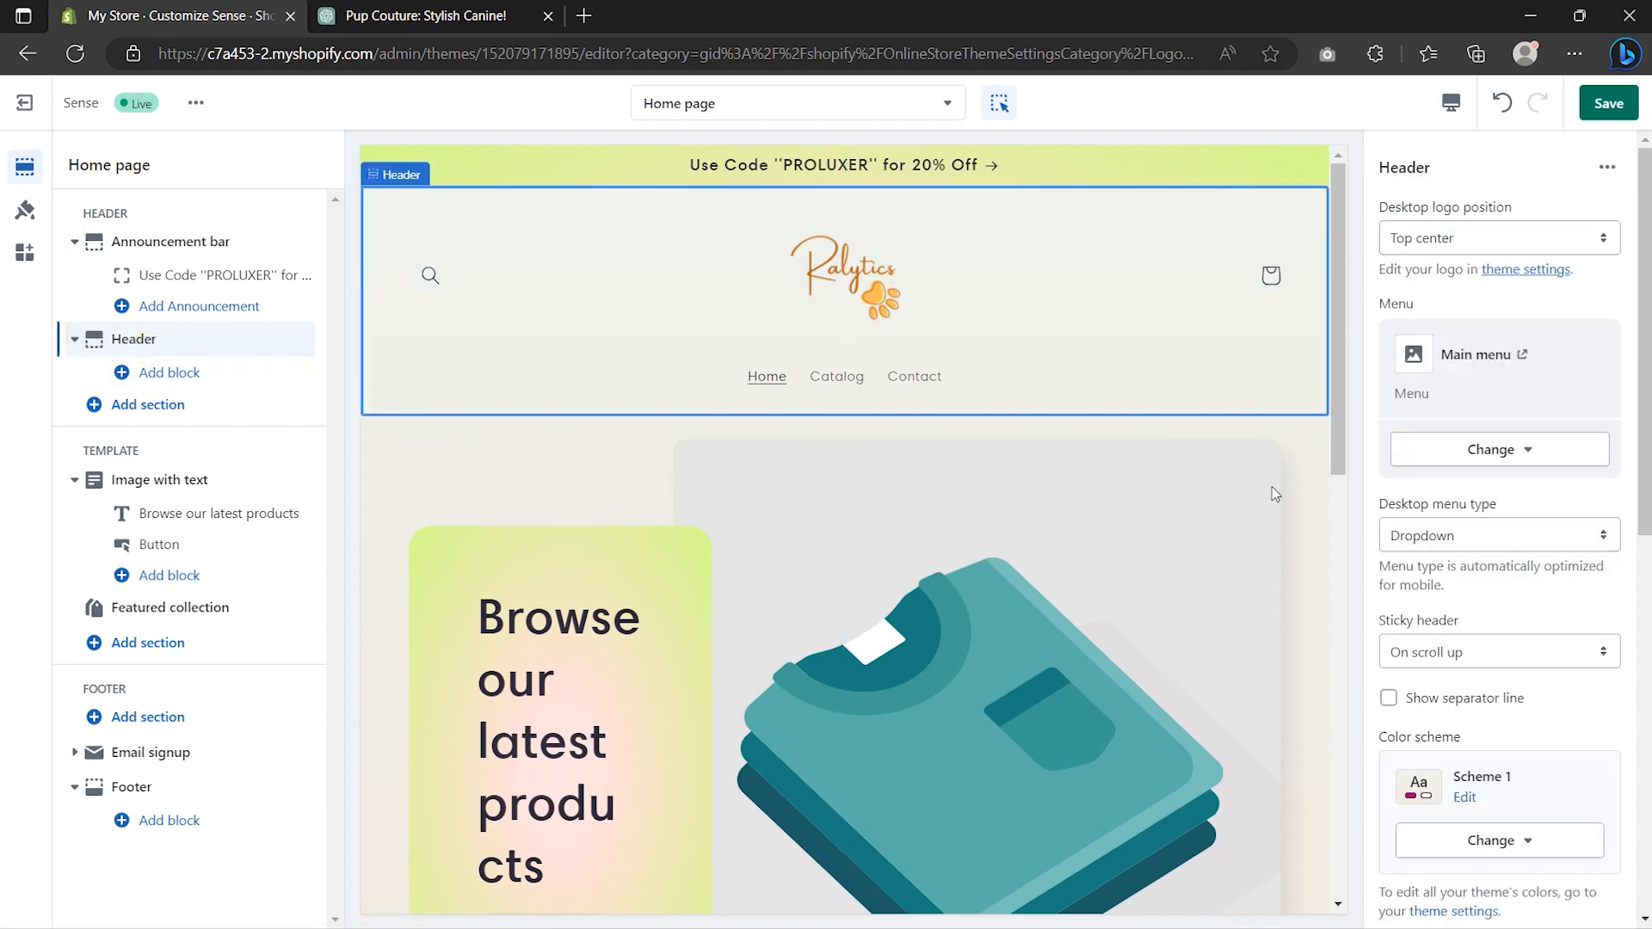
left_click(1527, 453)
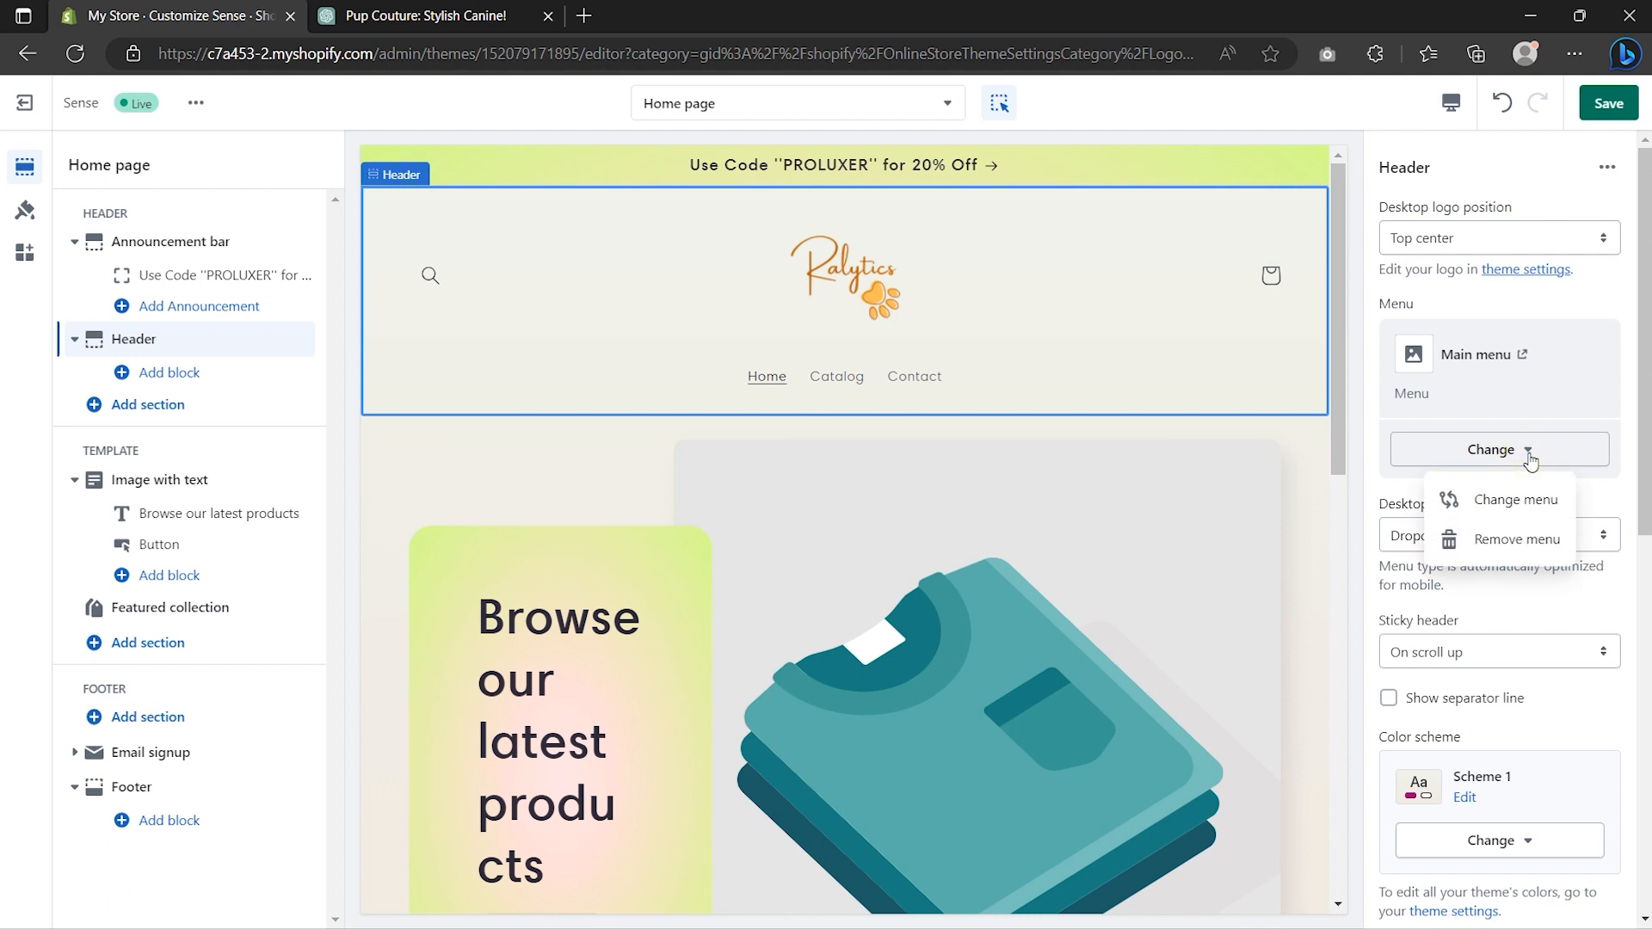
left_click(1531, 503)
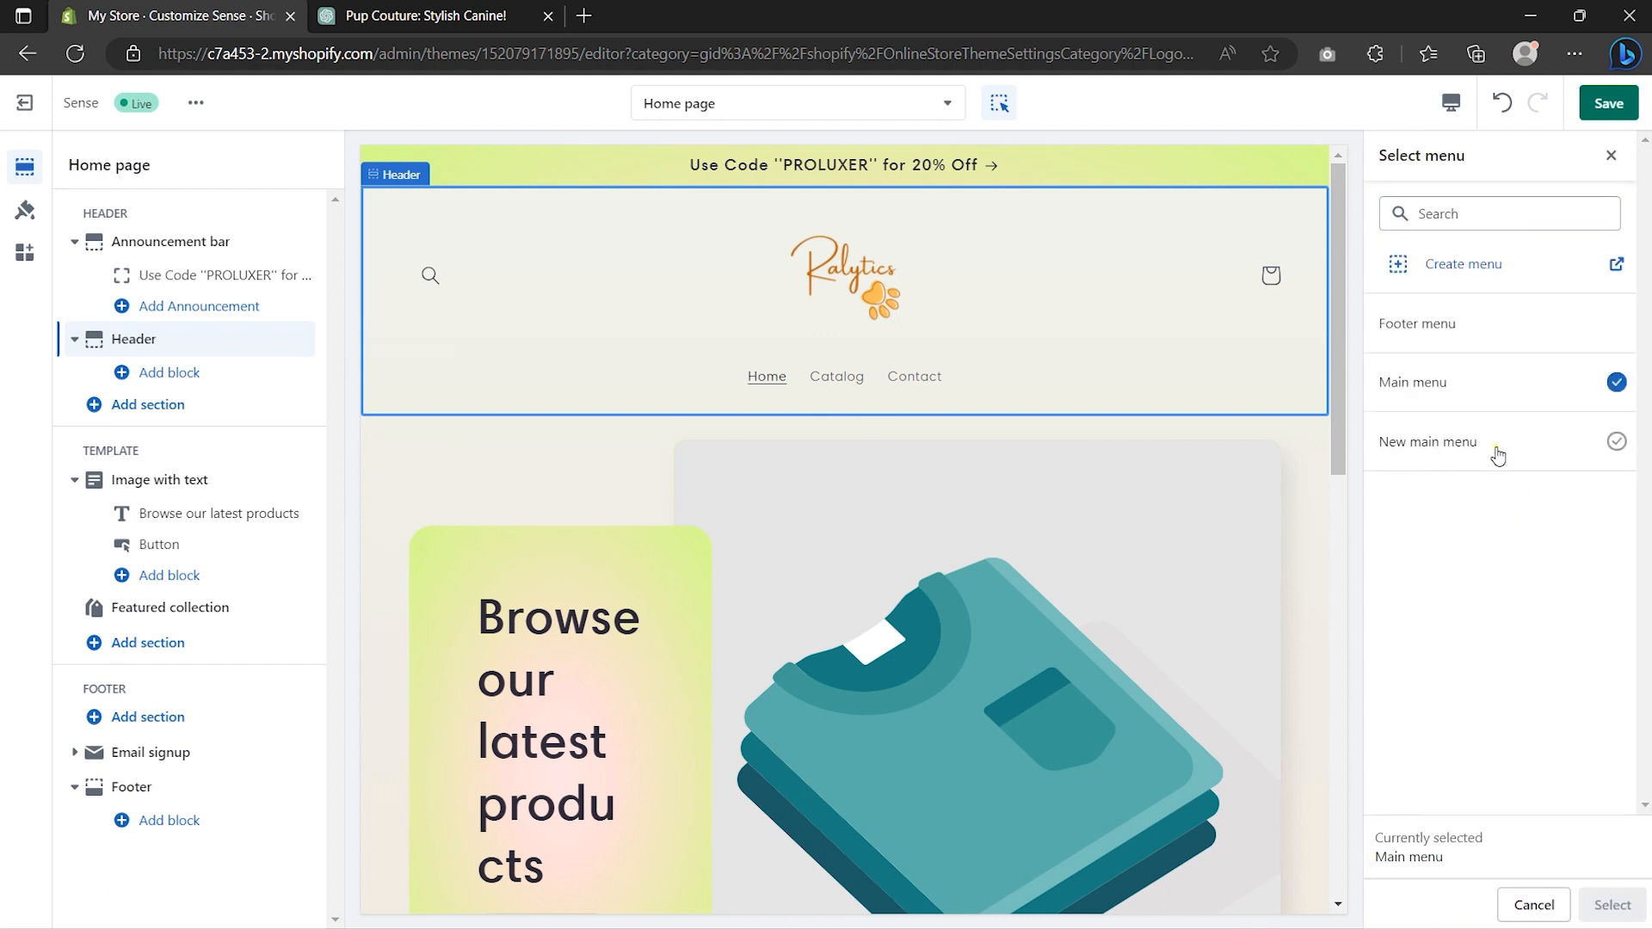
left_click(1497, 454)
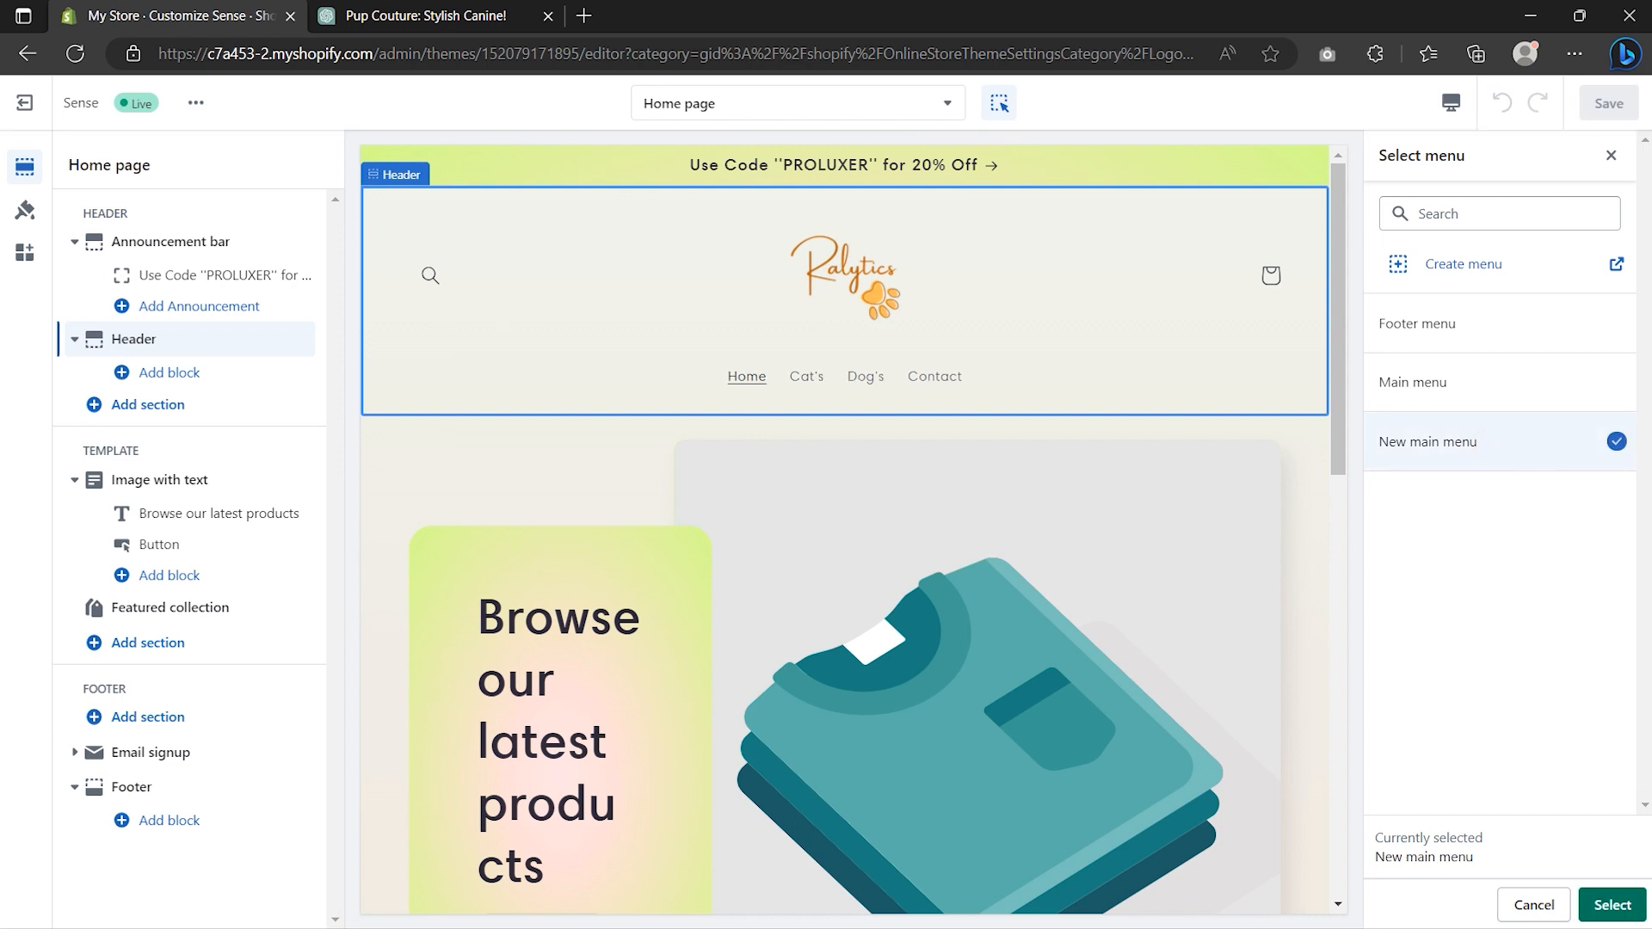
left_click(1625, 903)
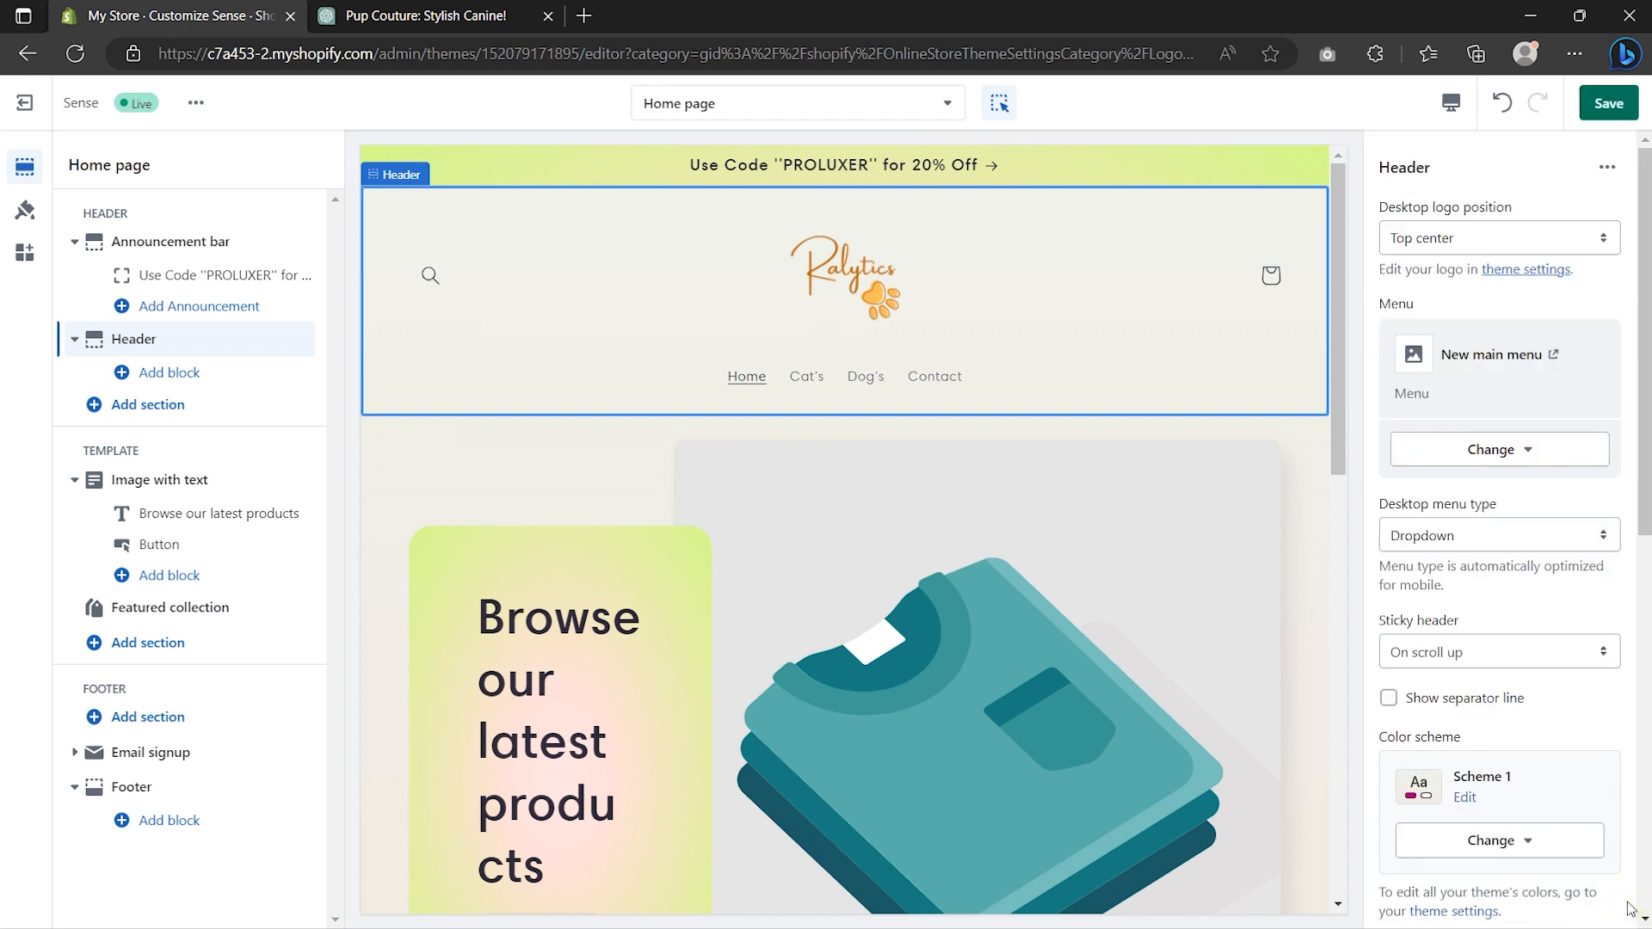
scroll(1628, 907, "down", 8)
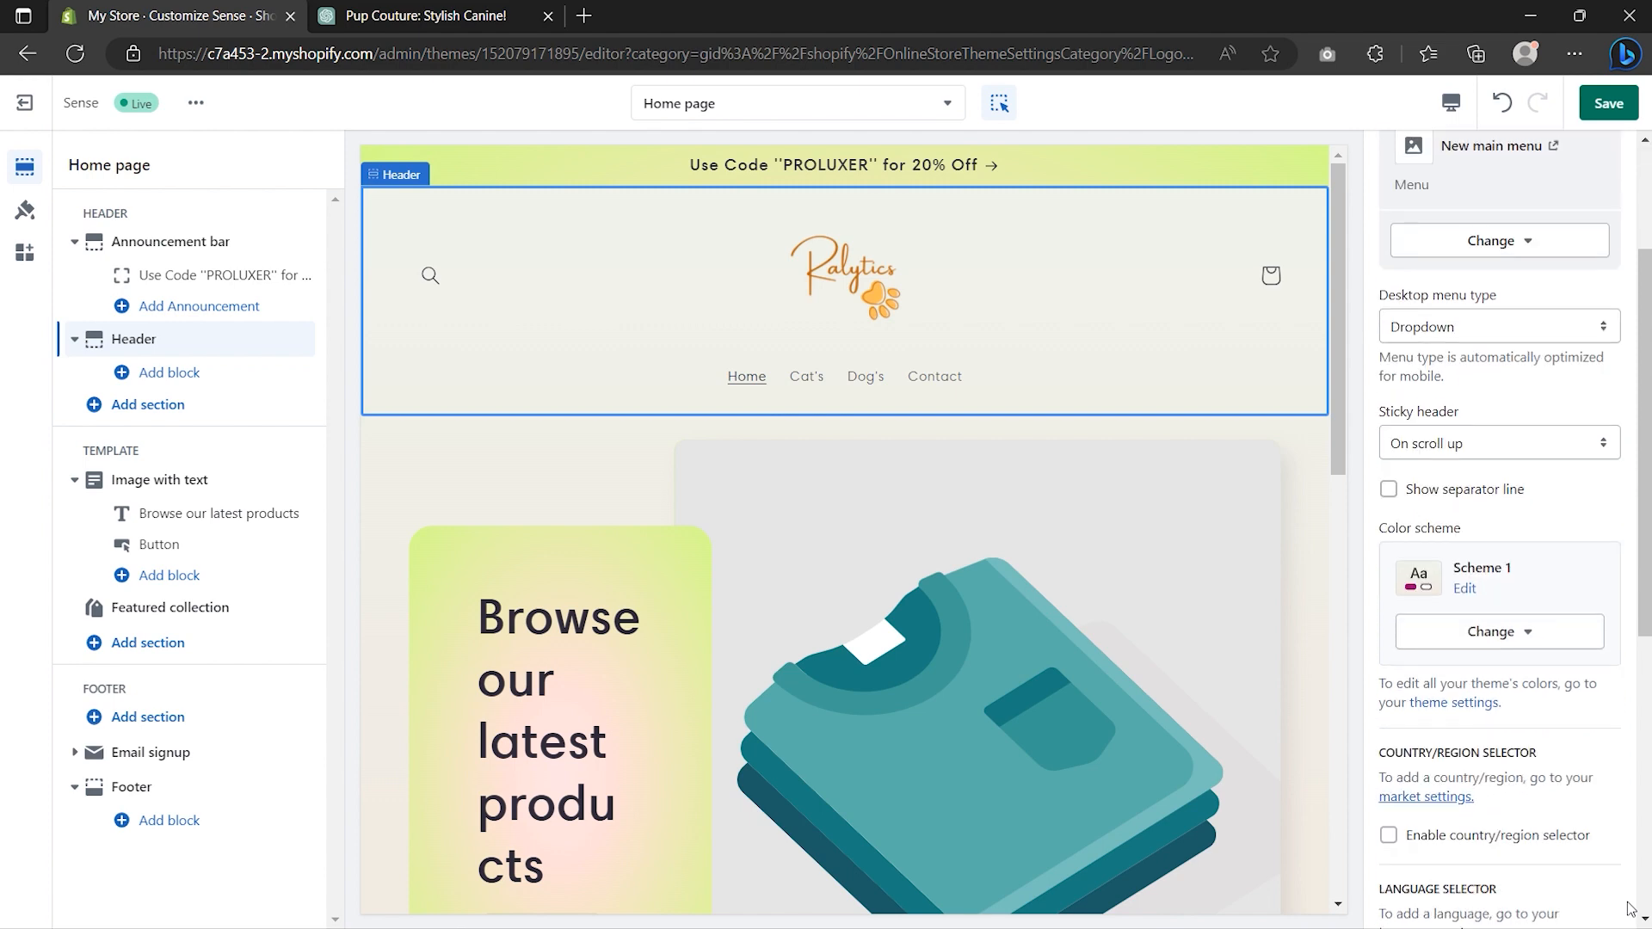
scroll(1628, 907, "down", 2)
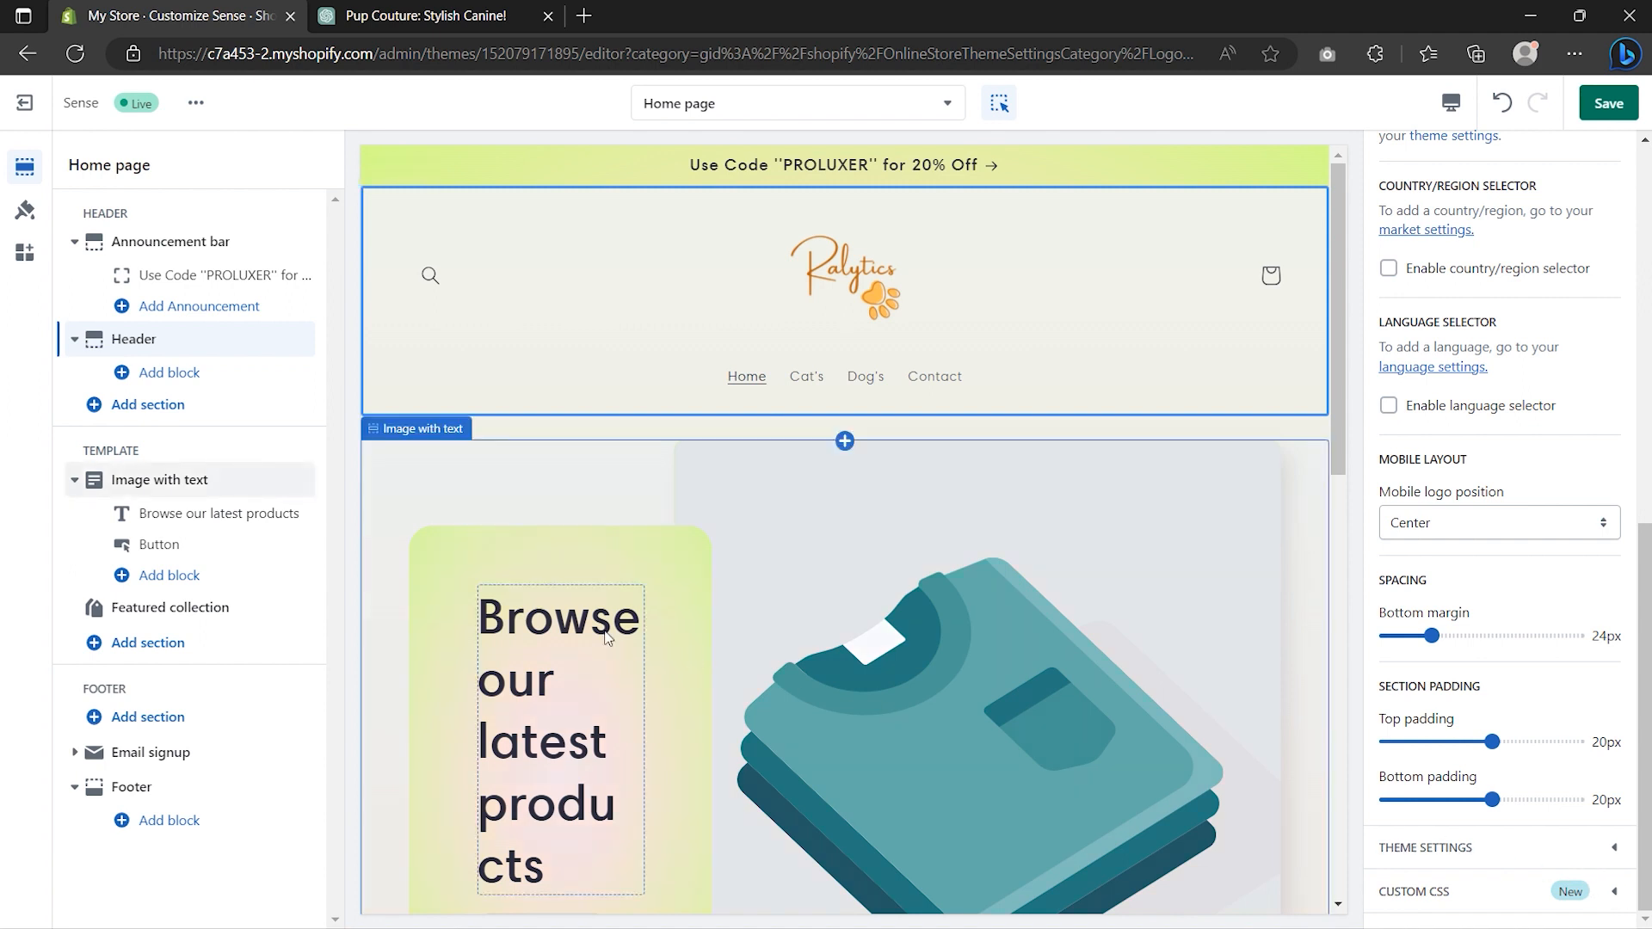
- Set the heading size in the Image with text section to Small
left_click(179, 484)
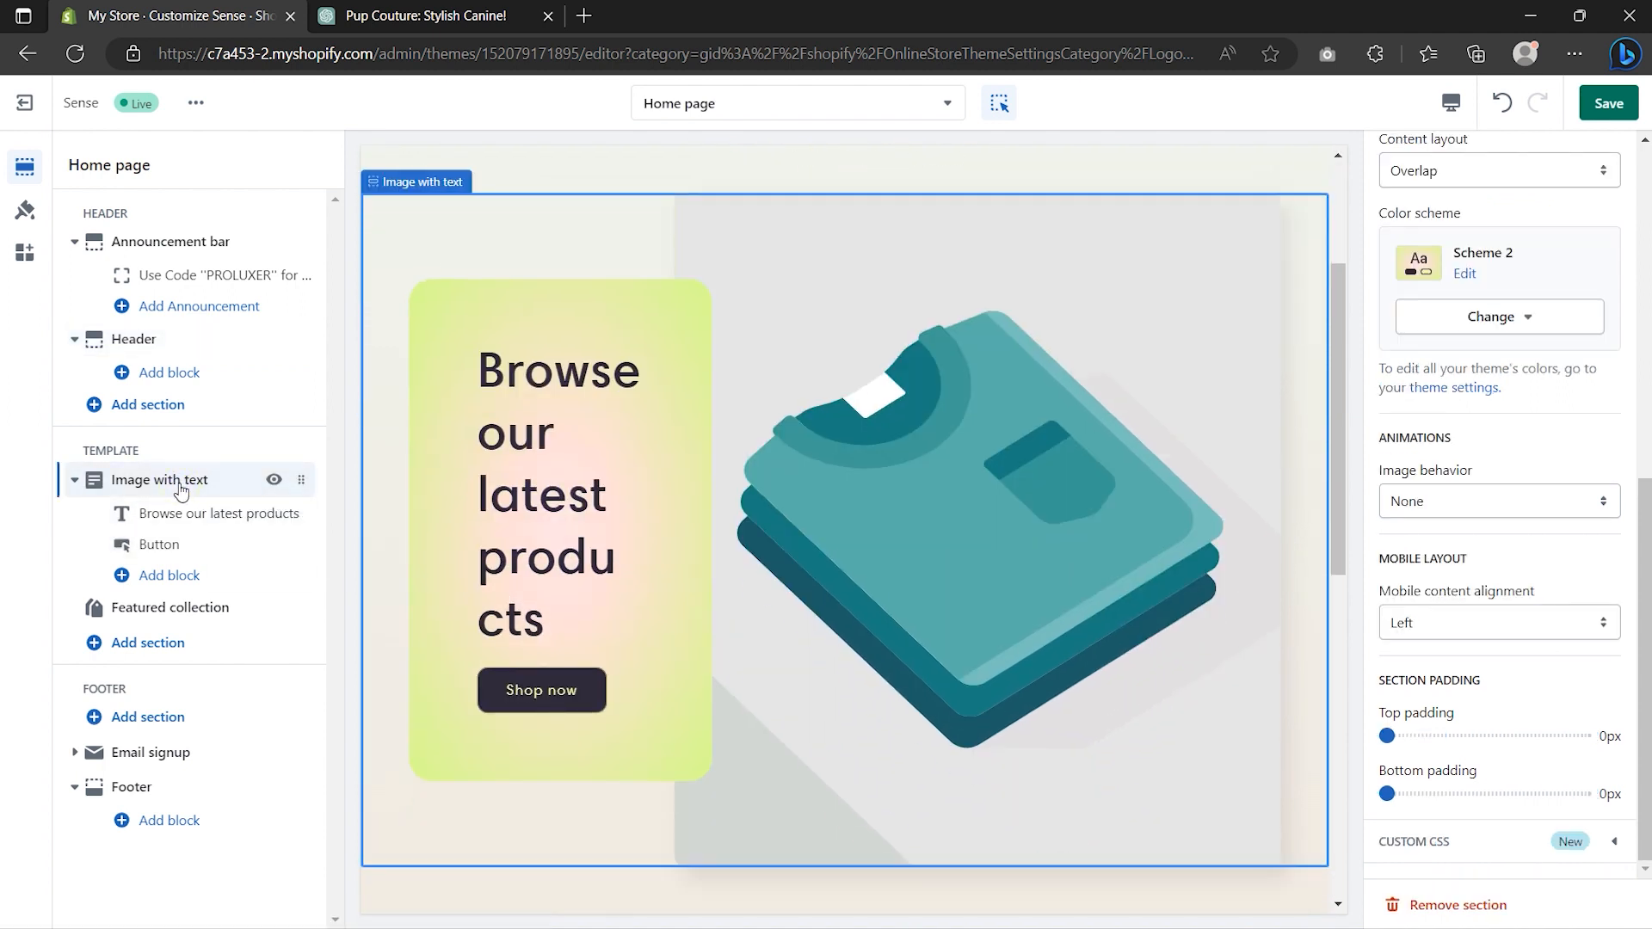
left_click(176, 514)
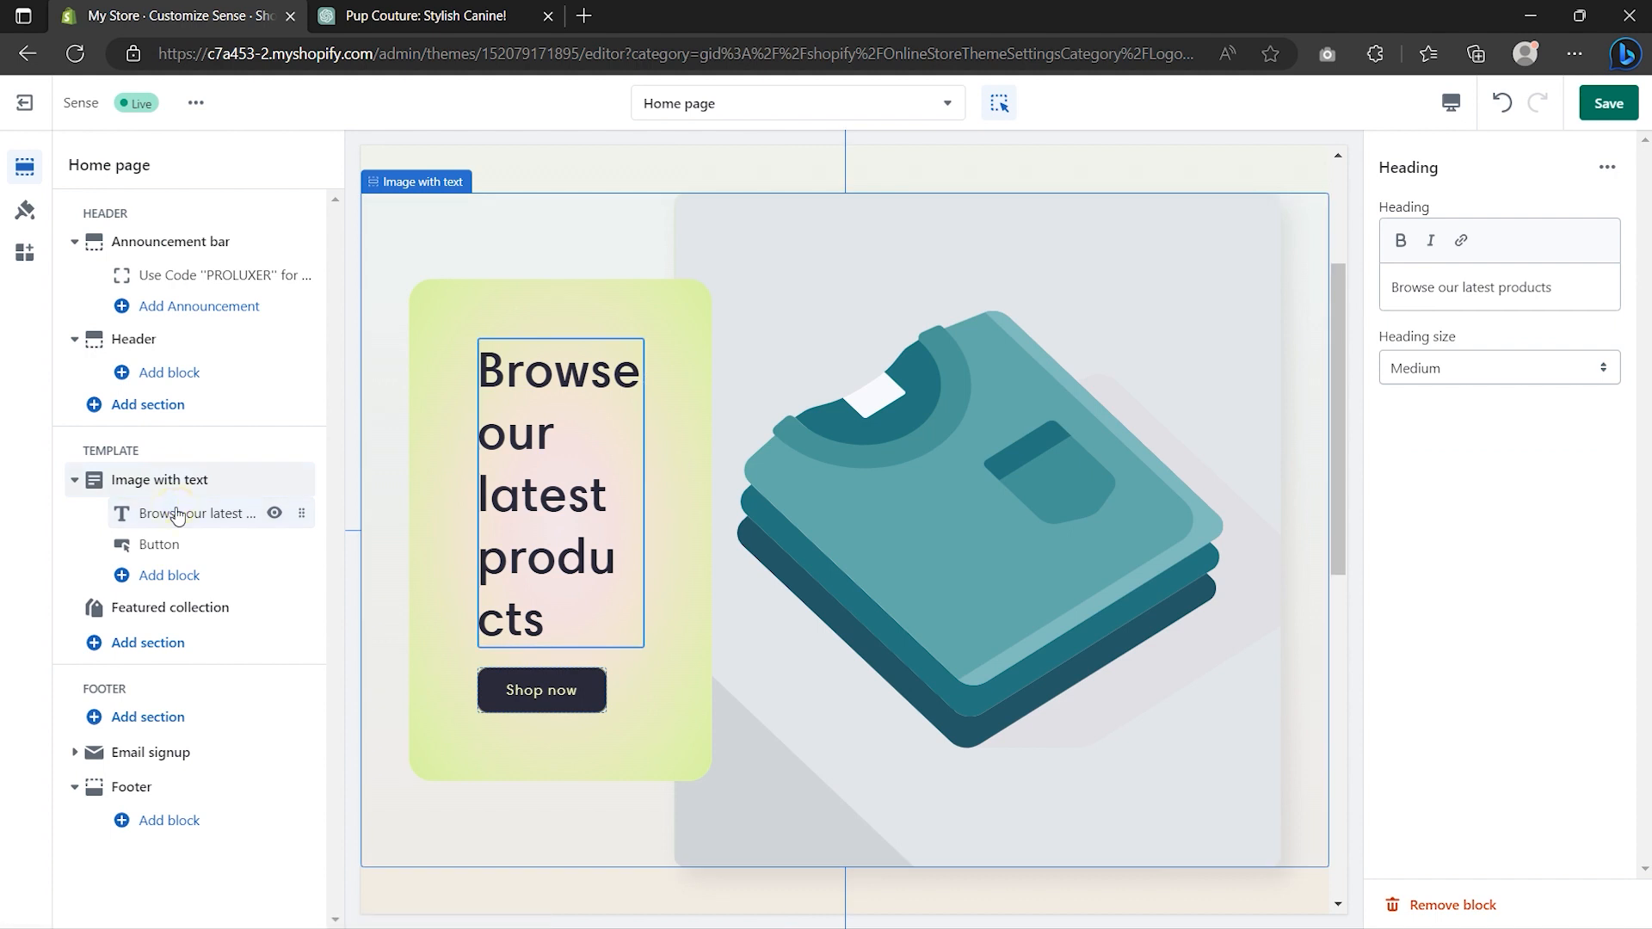
left_click(1447, 370)
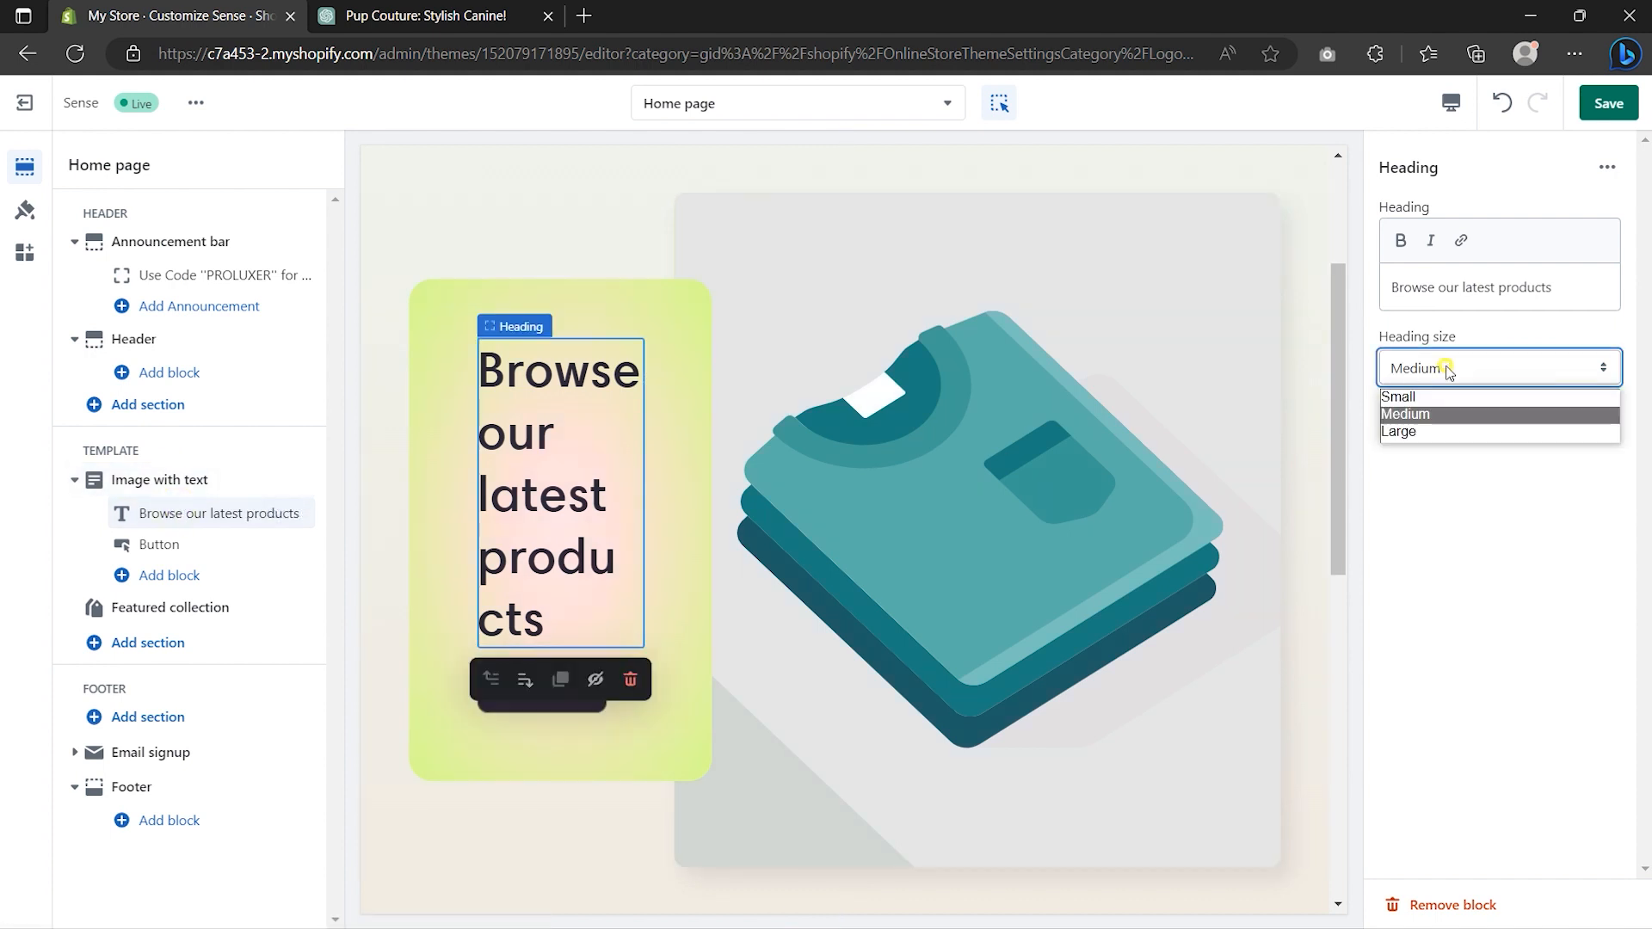
left_click(1440, 395)
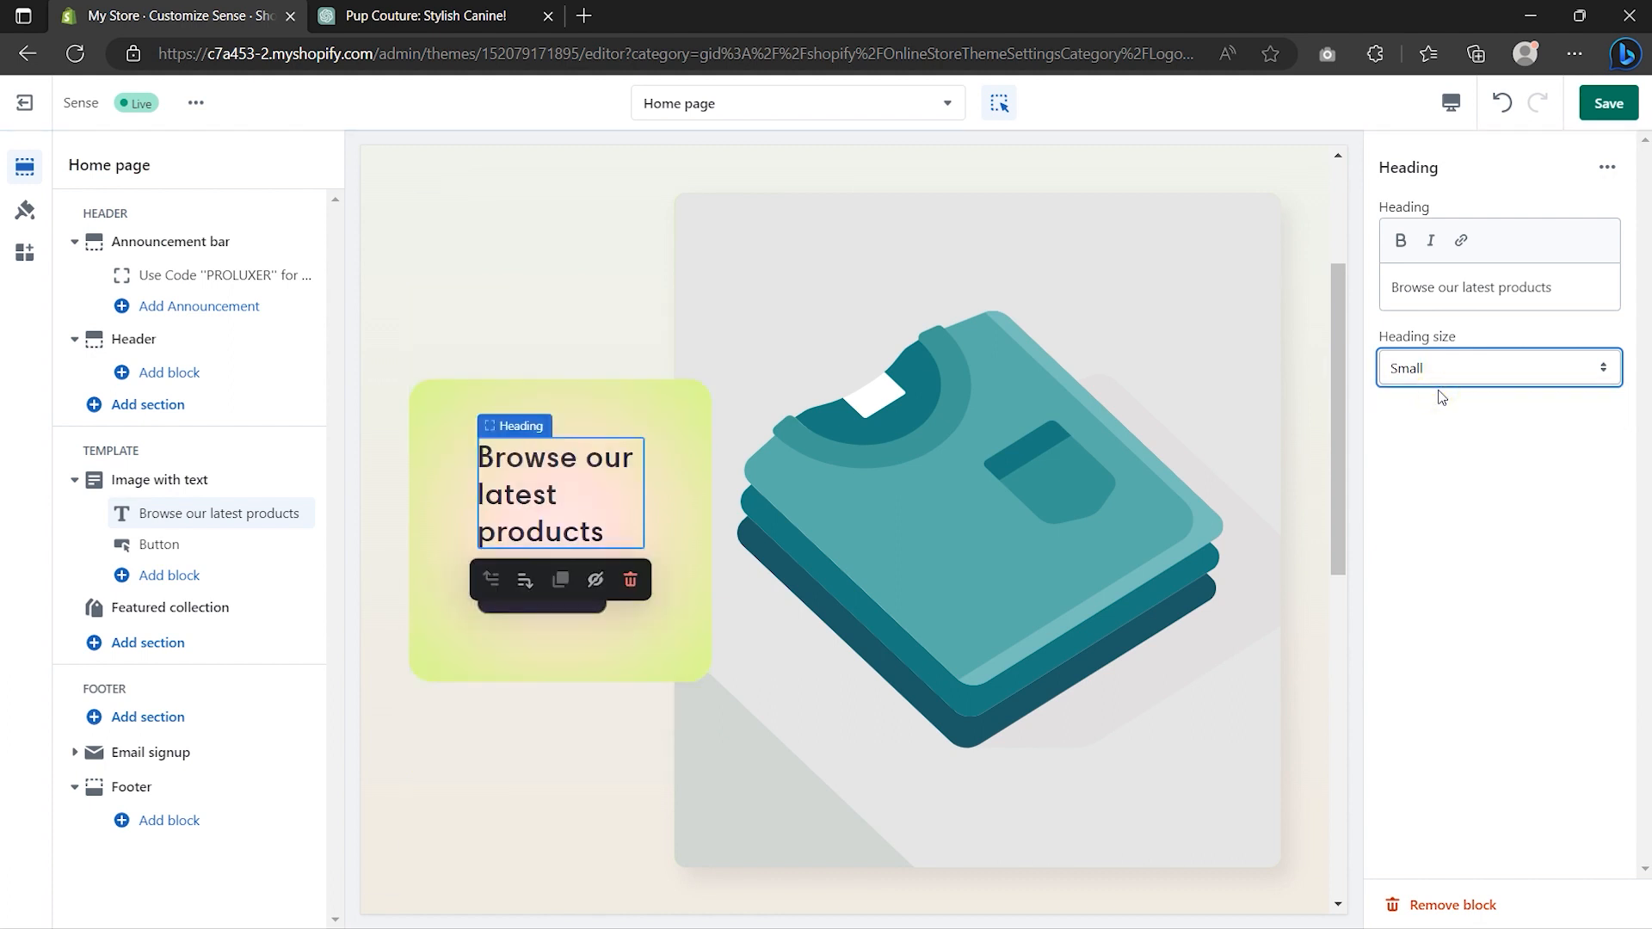
- Change the Image with text section's heading to "Introducing New Clothing Lines"
left_click(1462, 289)
key("ctrl+a")
type("Introducing New Clothing Lines")
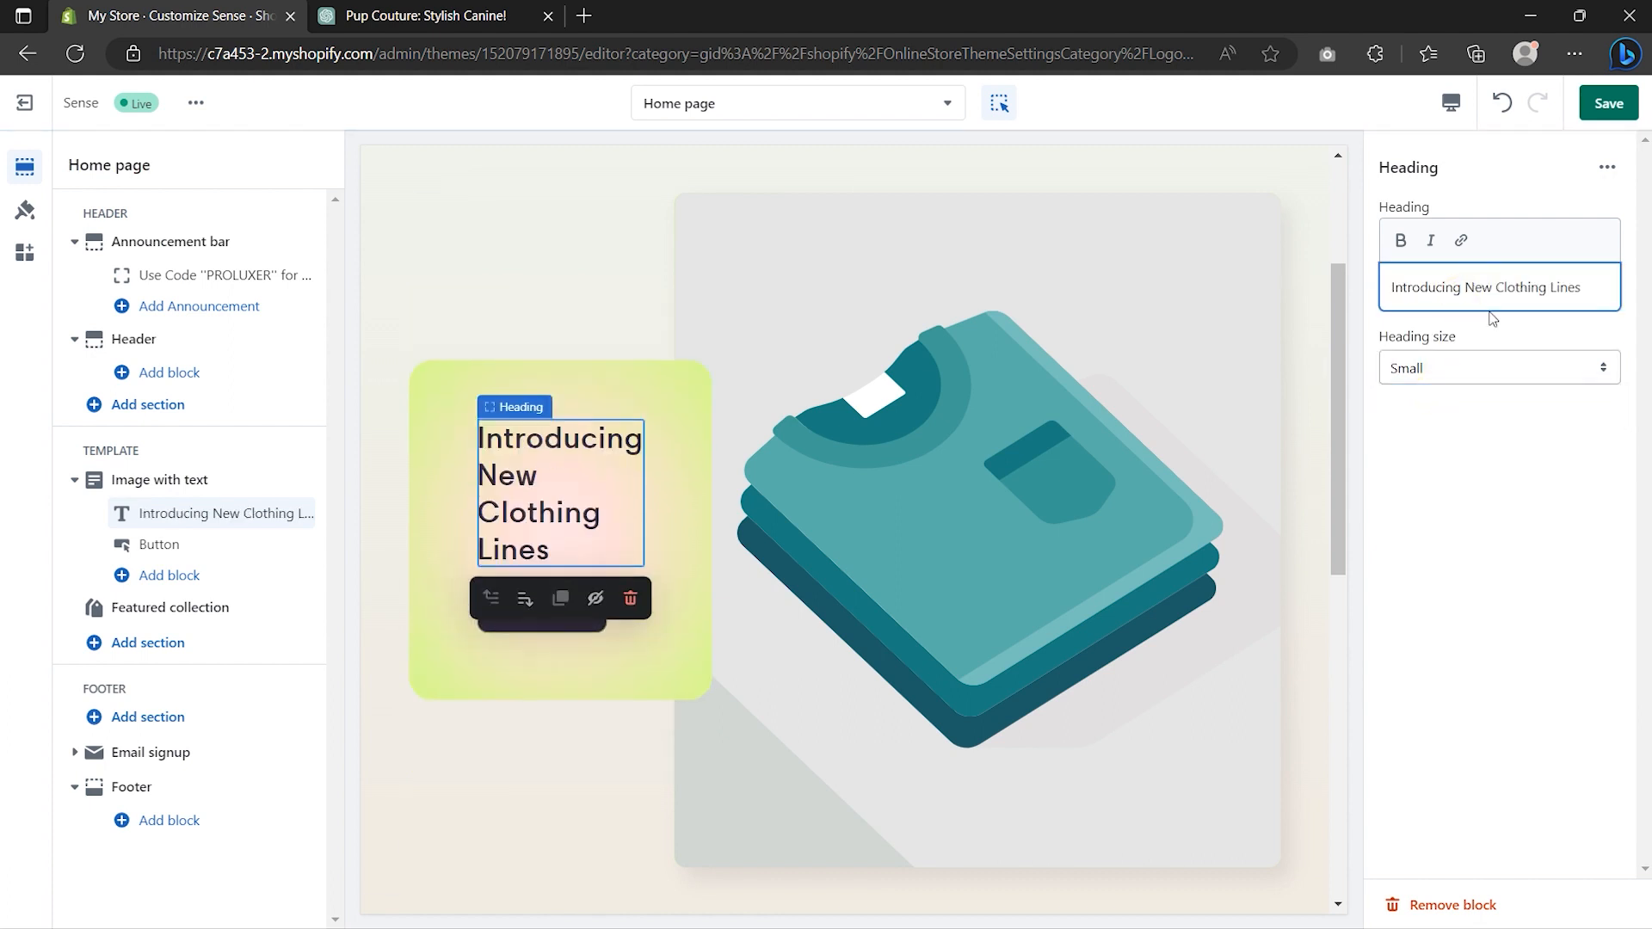
left_click(1493, 319)
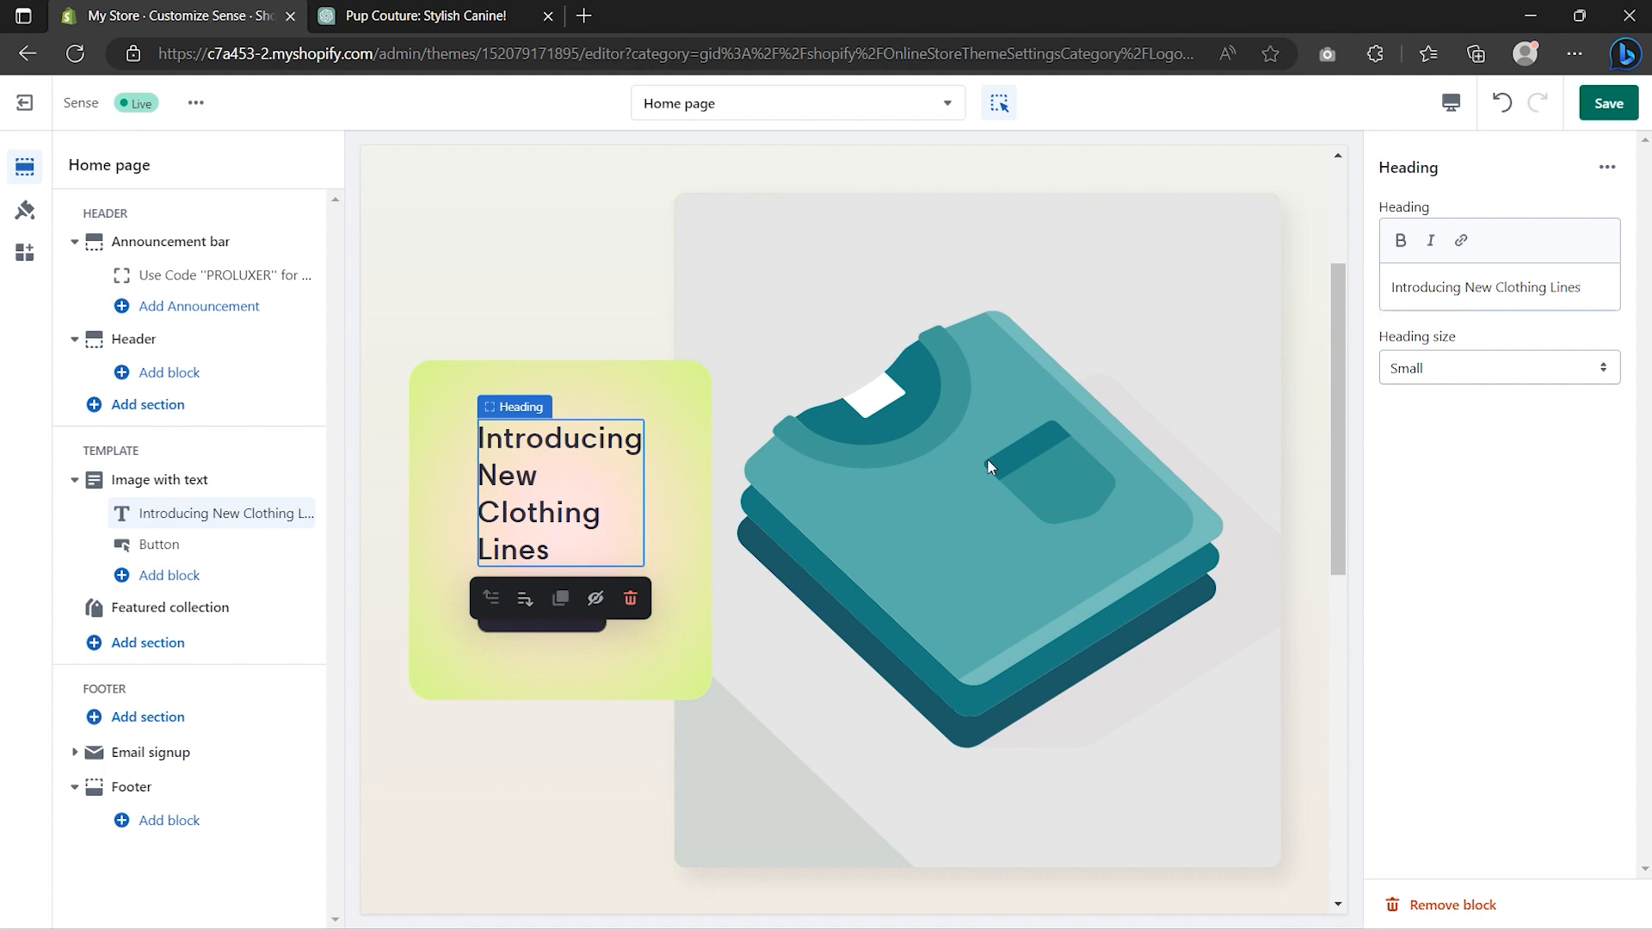
- Examine the label and link options of the Image with text section's button, keeping Shop now and All Products
left_click(172, 553)
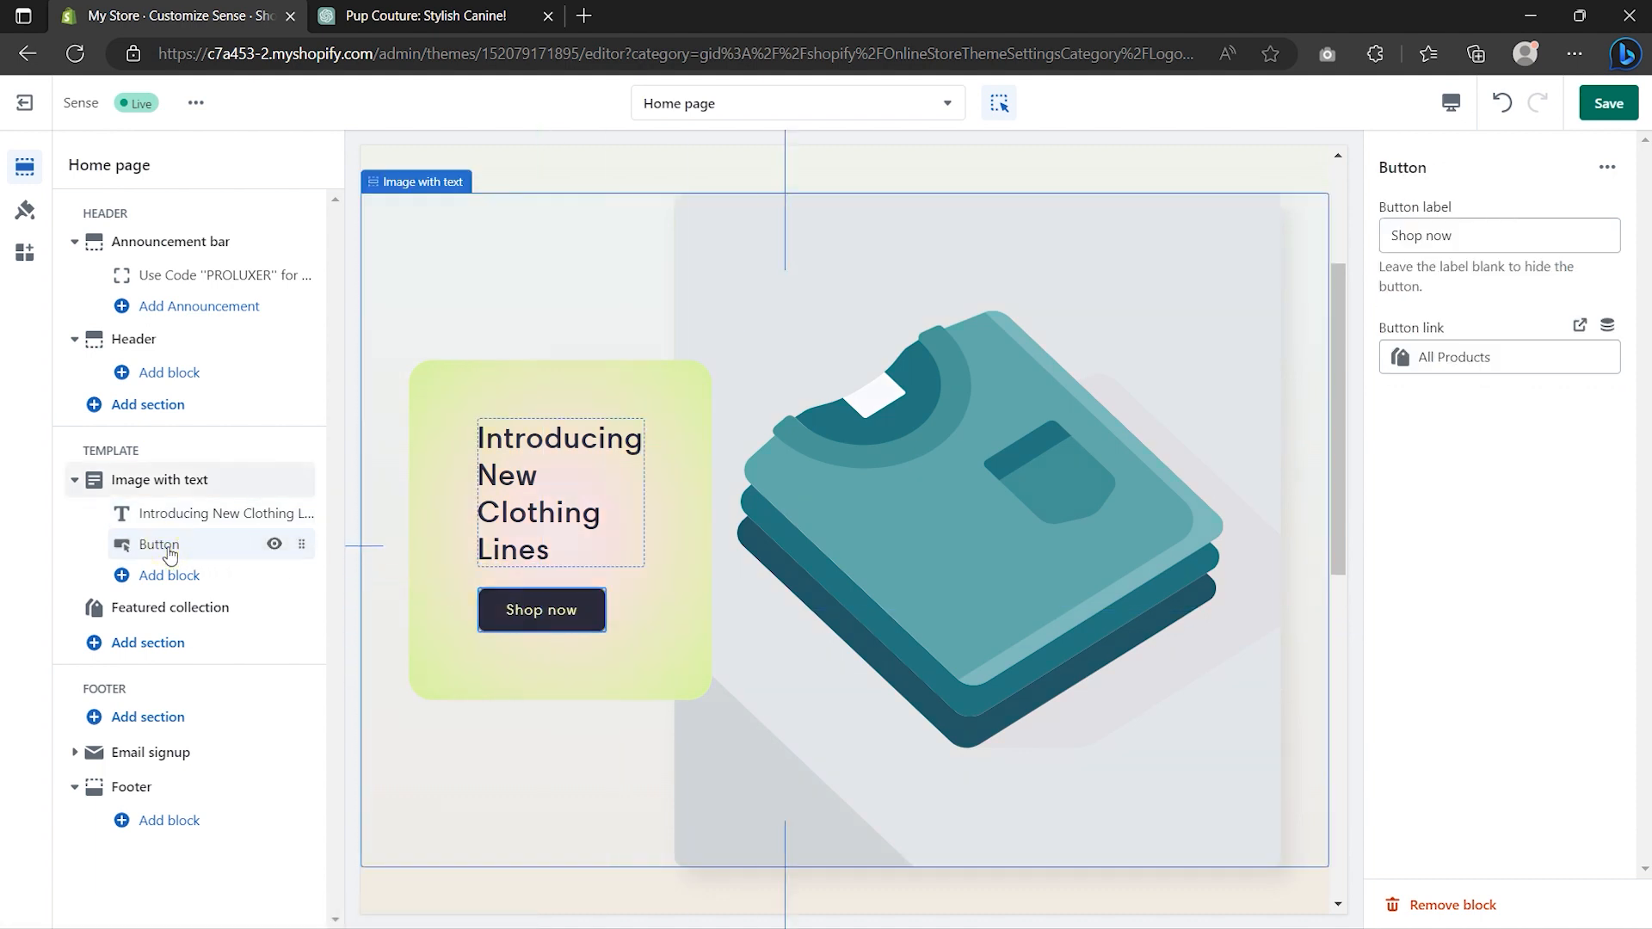
left_click(1476, 242)
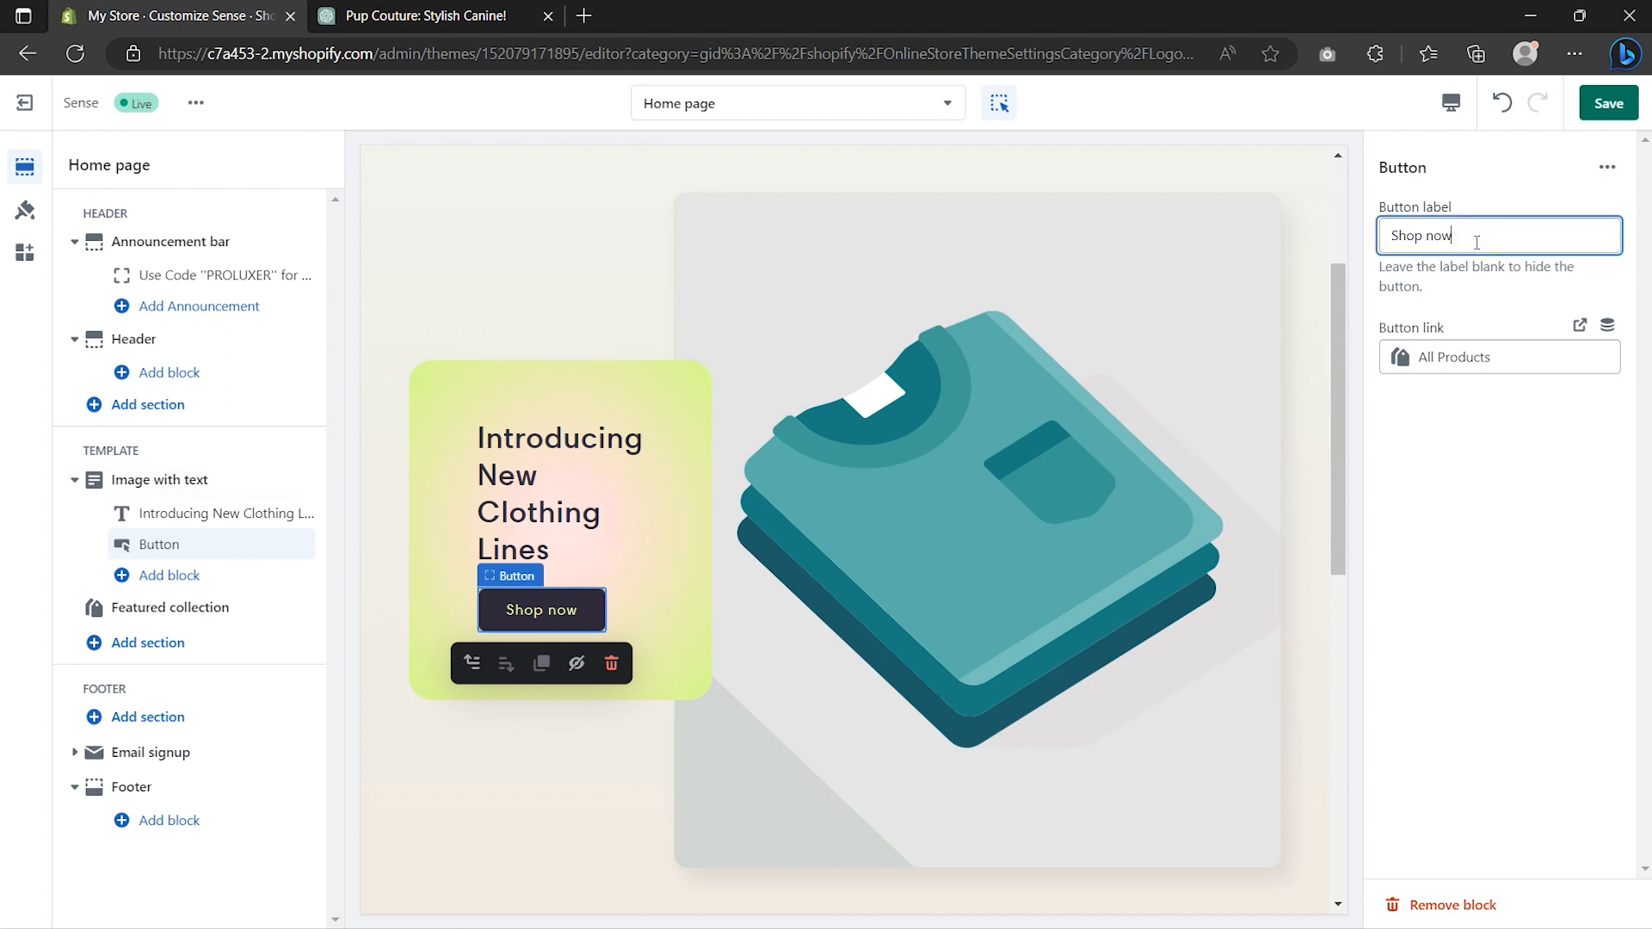
left_click(1494, 362)
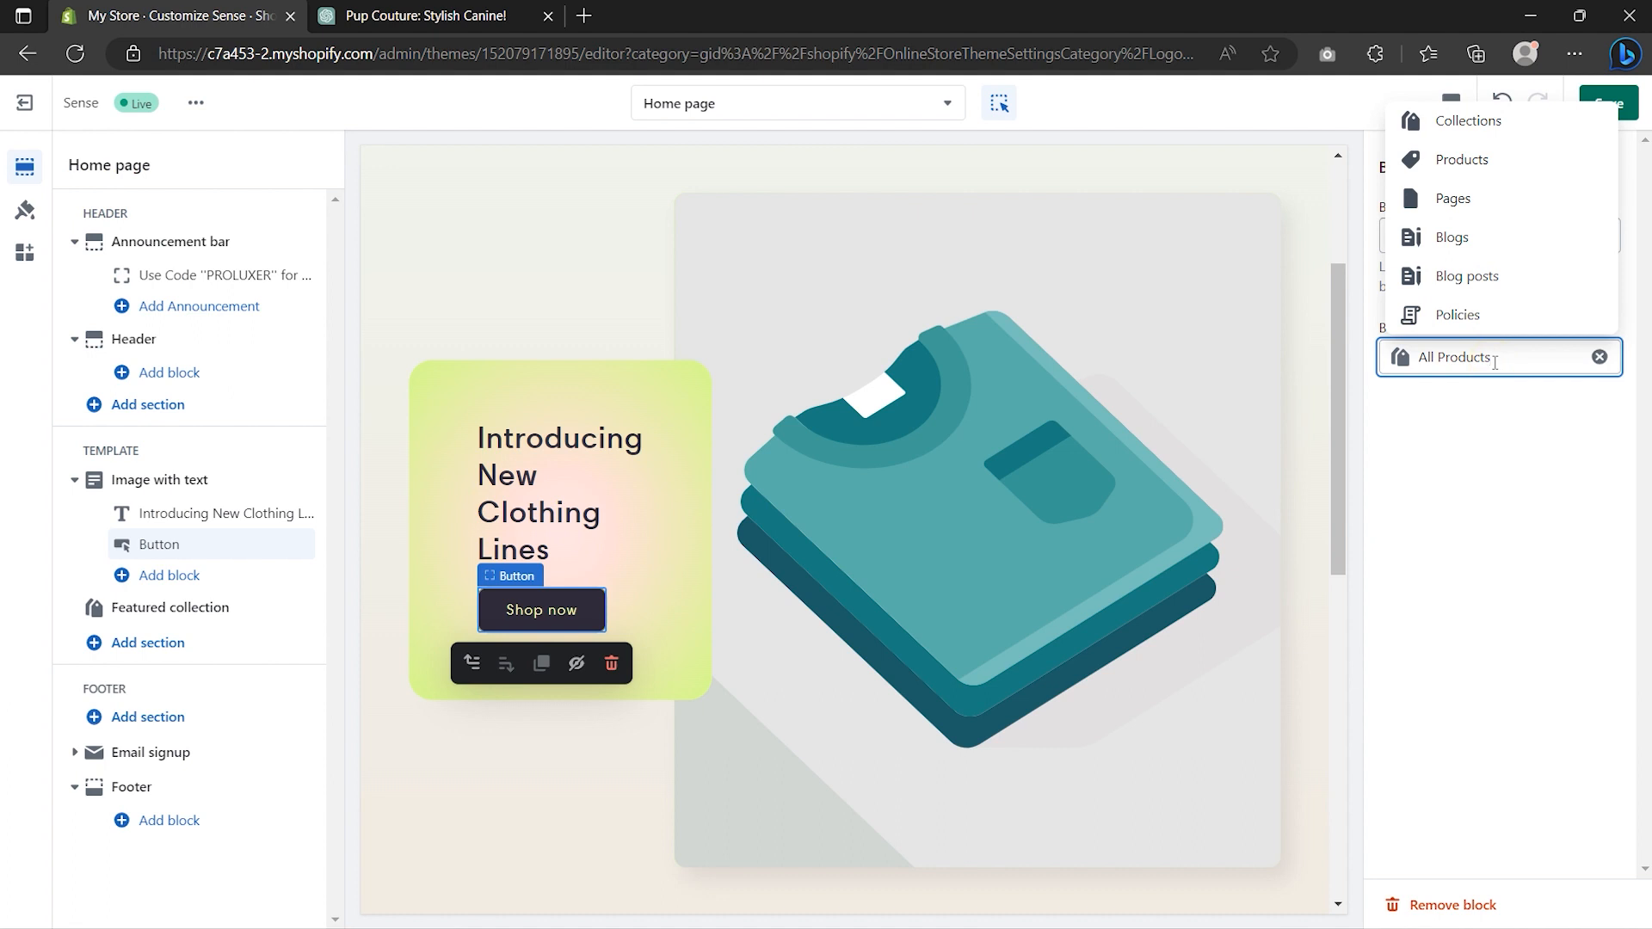
left_click(1502, 396)
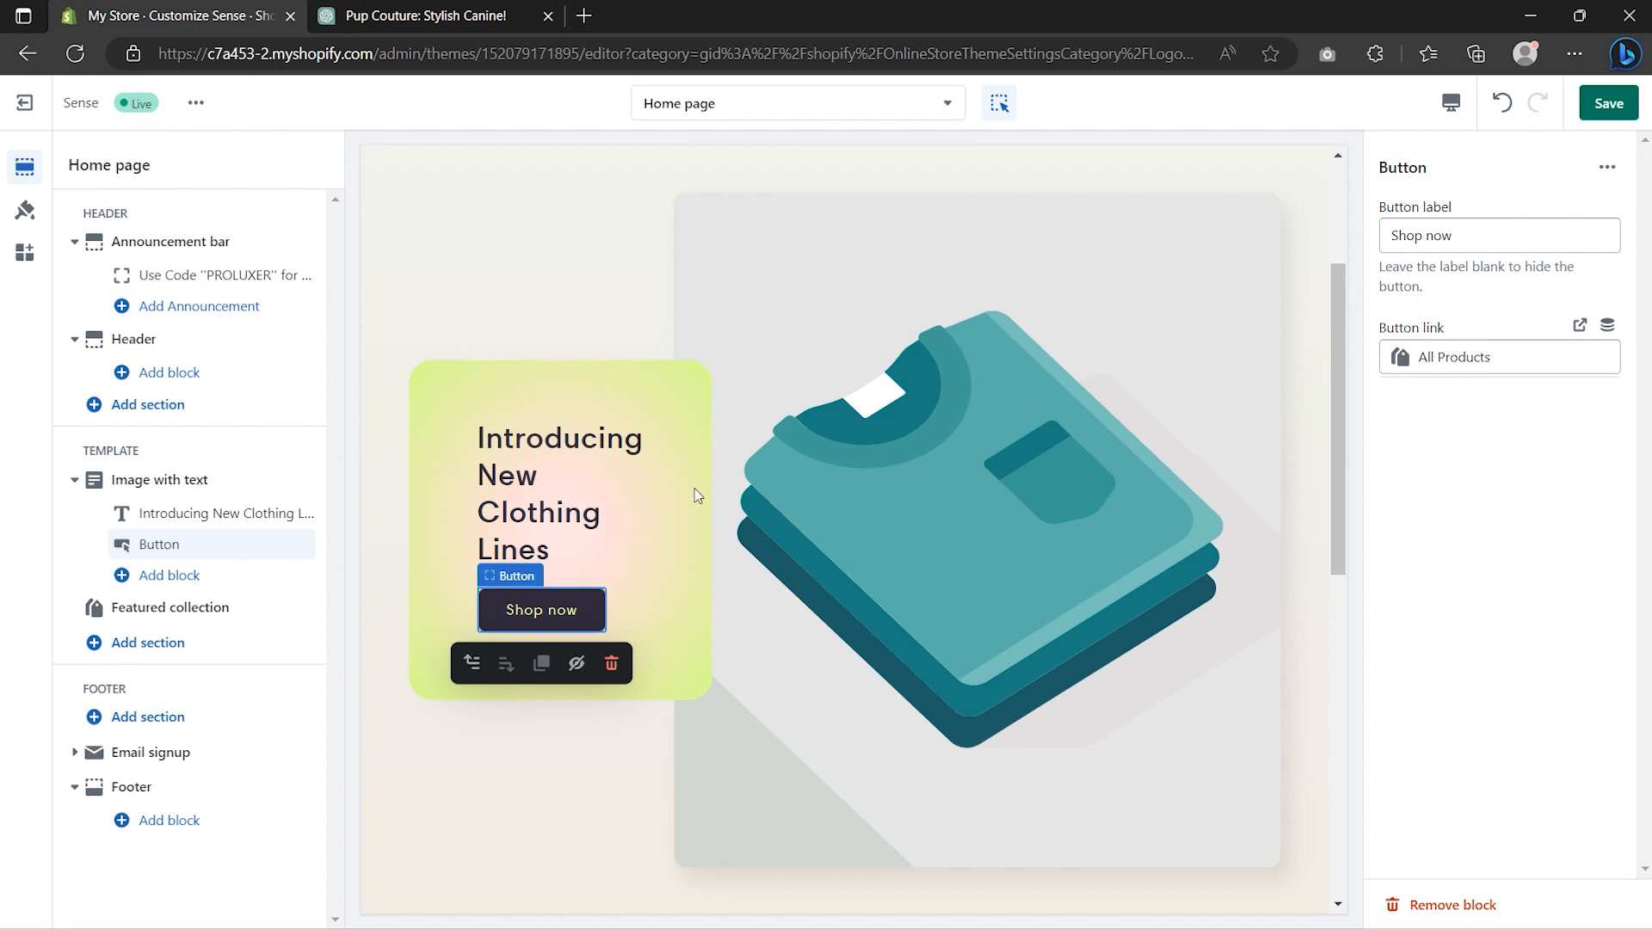
- Add a Text block to the Image with text section and place it between the heading and the button
left_click(126, 585)
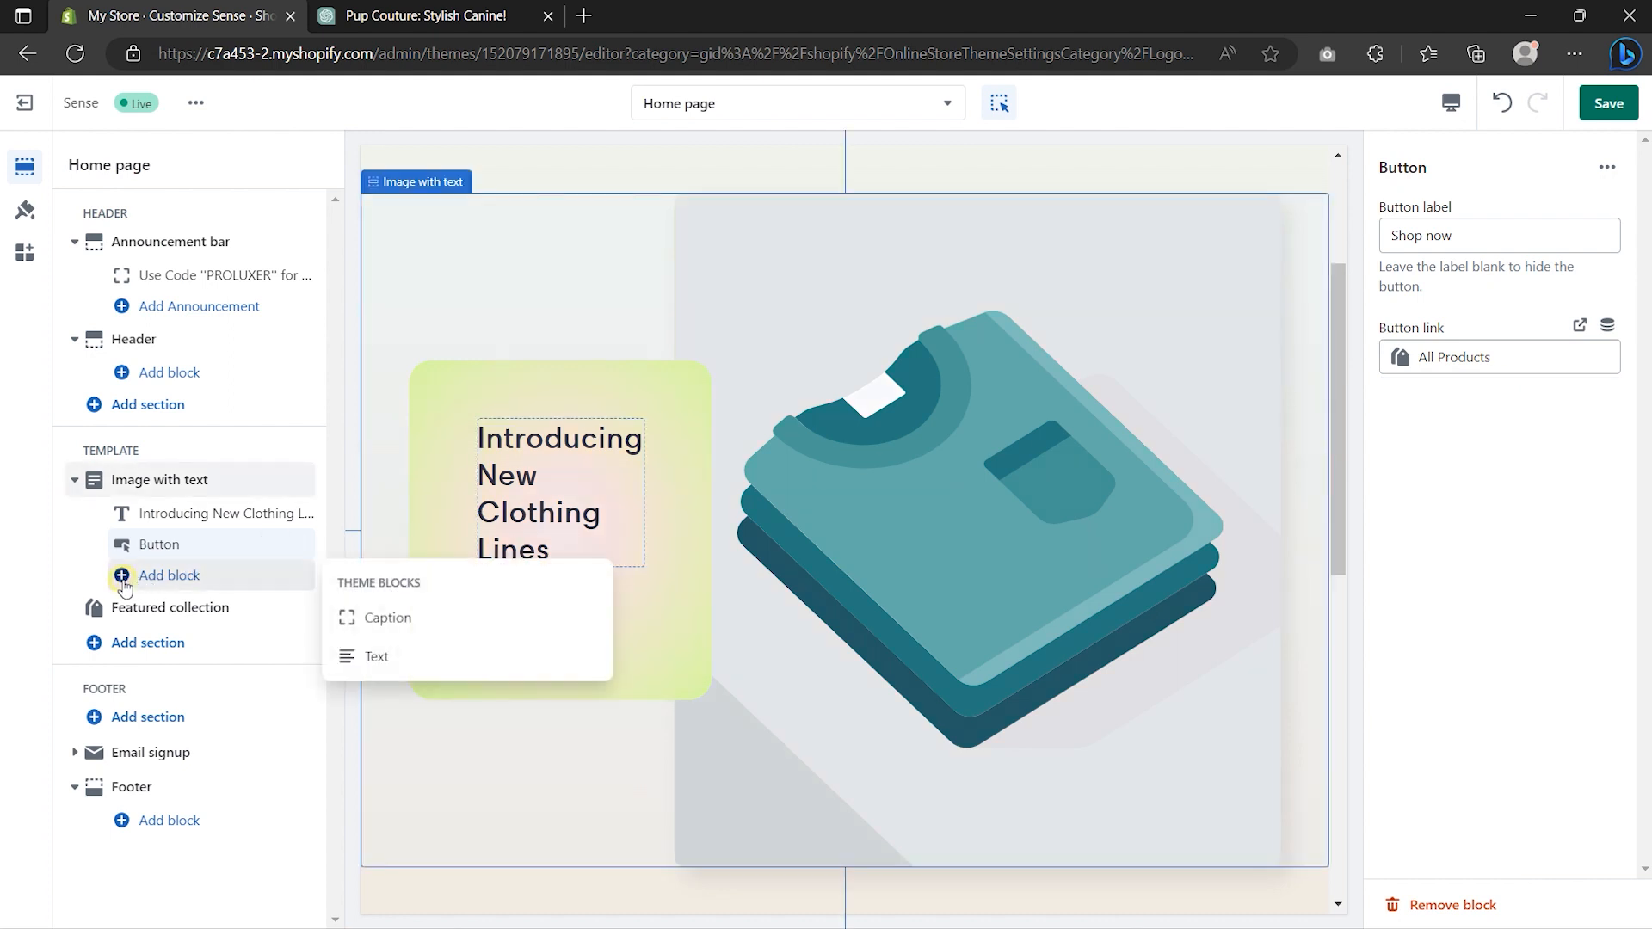
left_click(376, 656)
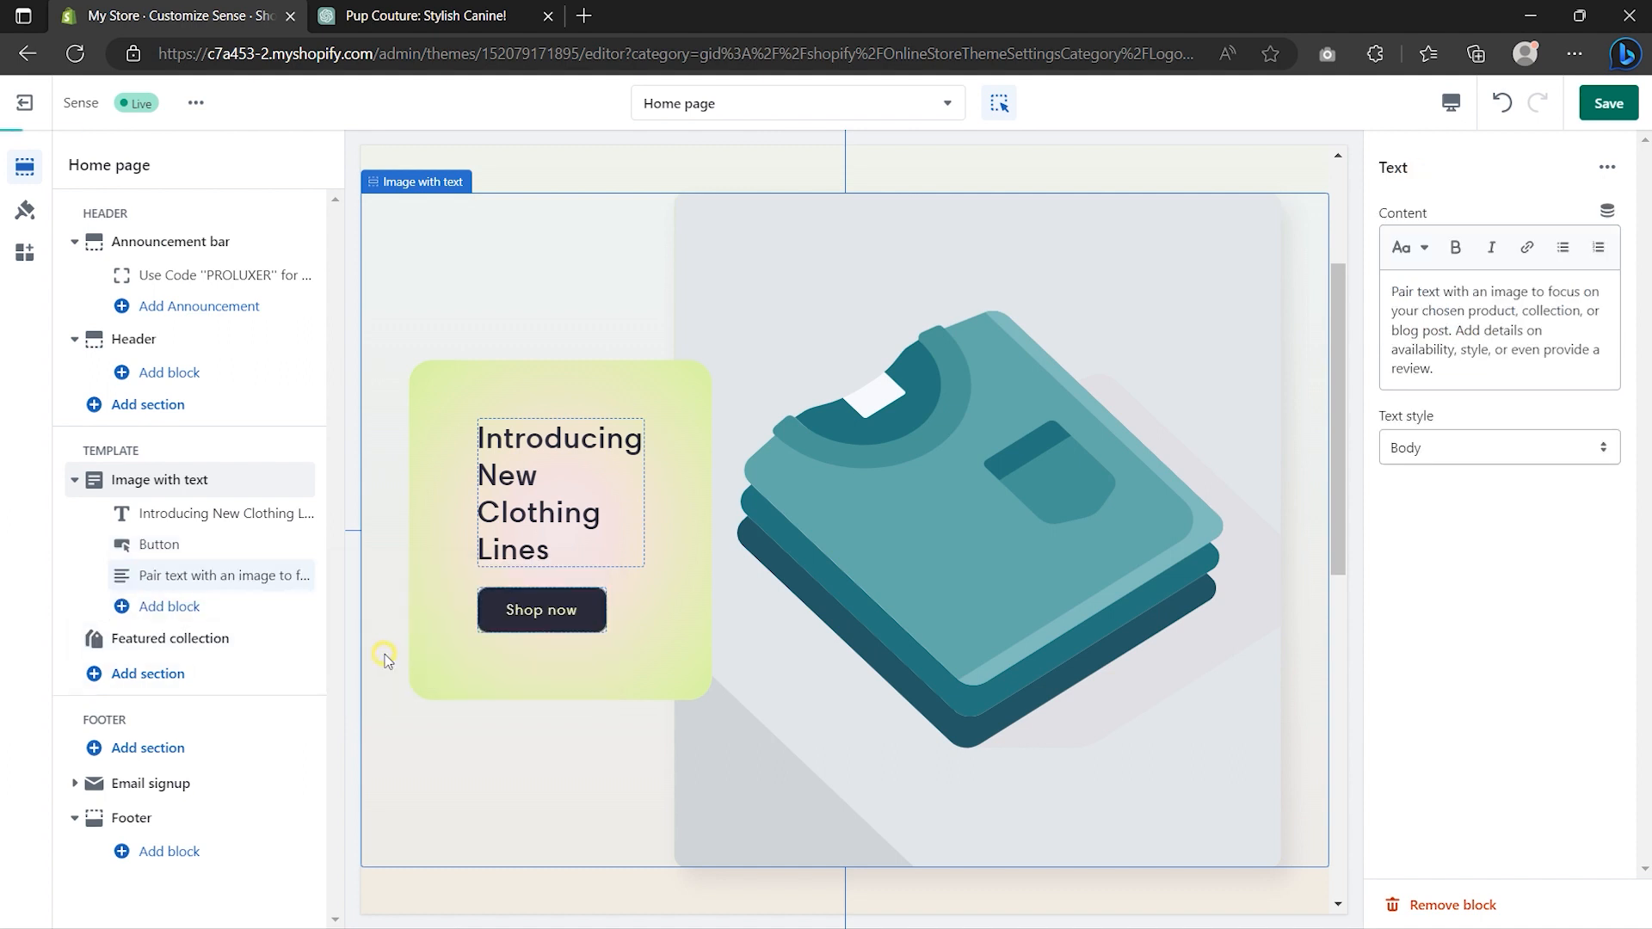
left_click_drag(301, 576, 295, 543)
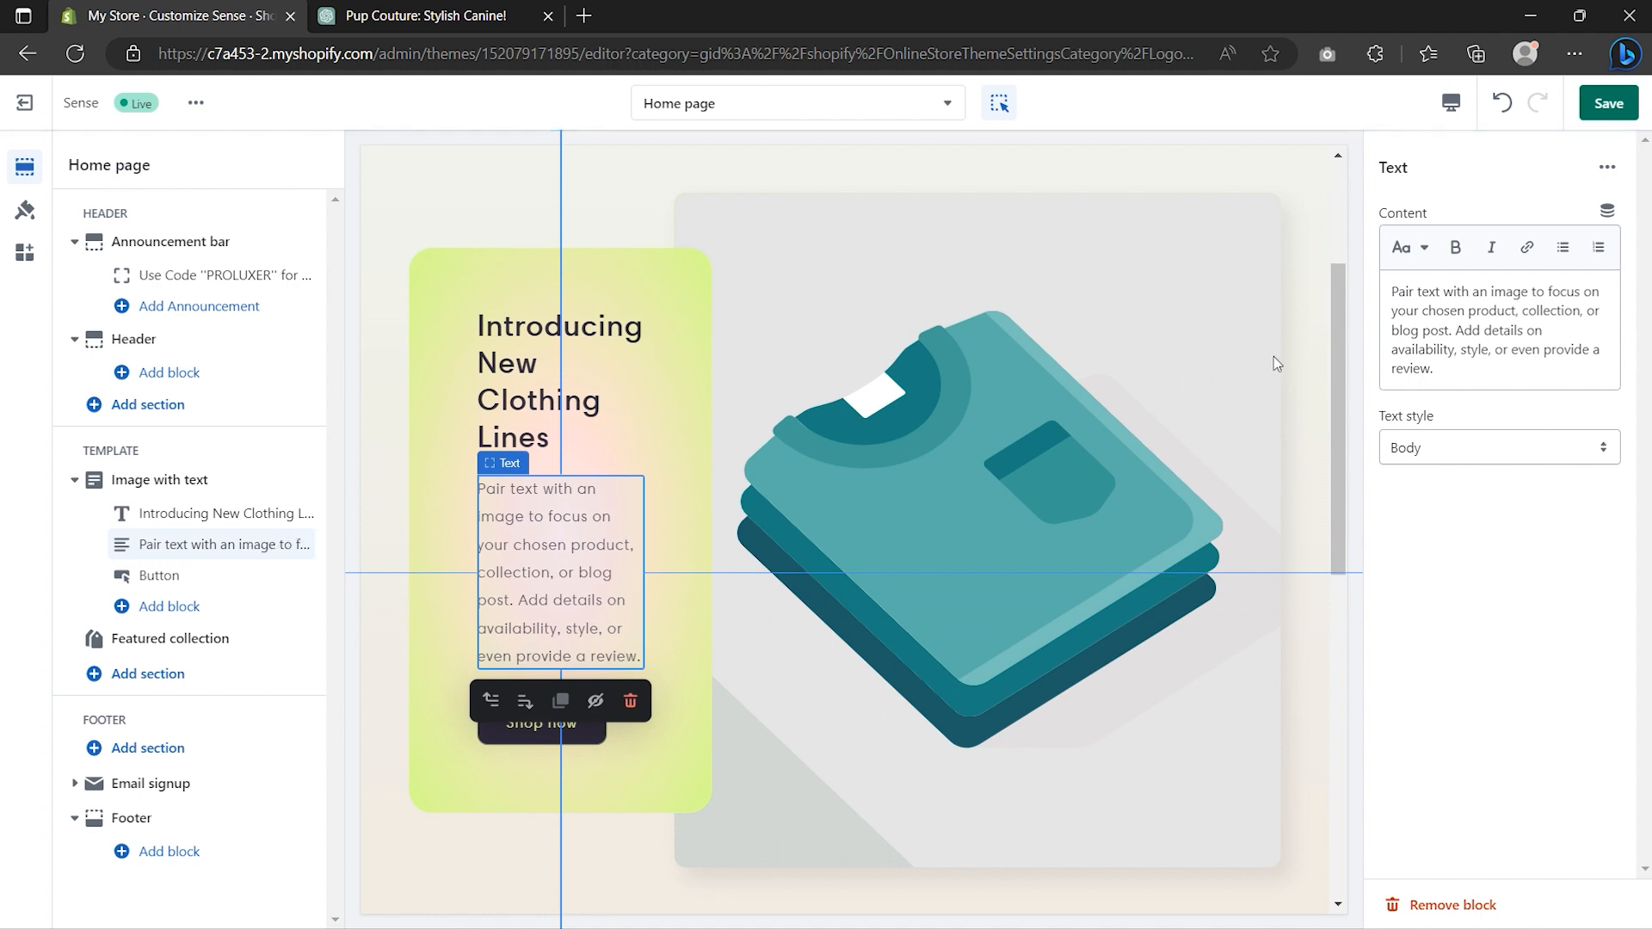
- Delete the sentence starting "Add details on availability" from the new Text block and set its text style to Subtitle
left_click_drag(1459, 366, 1454, 330)
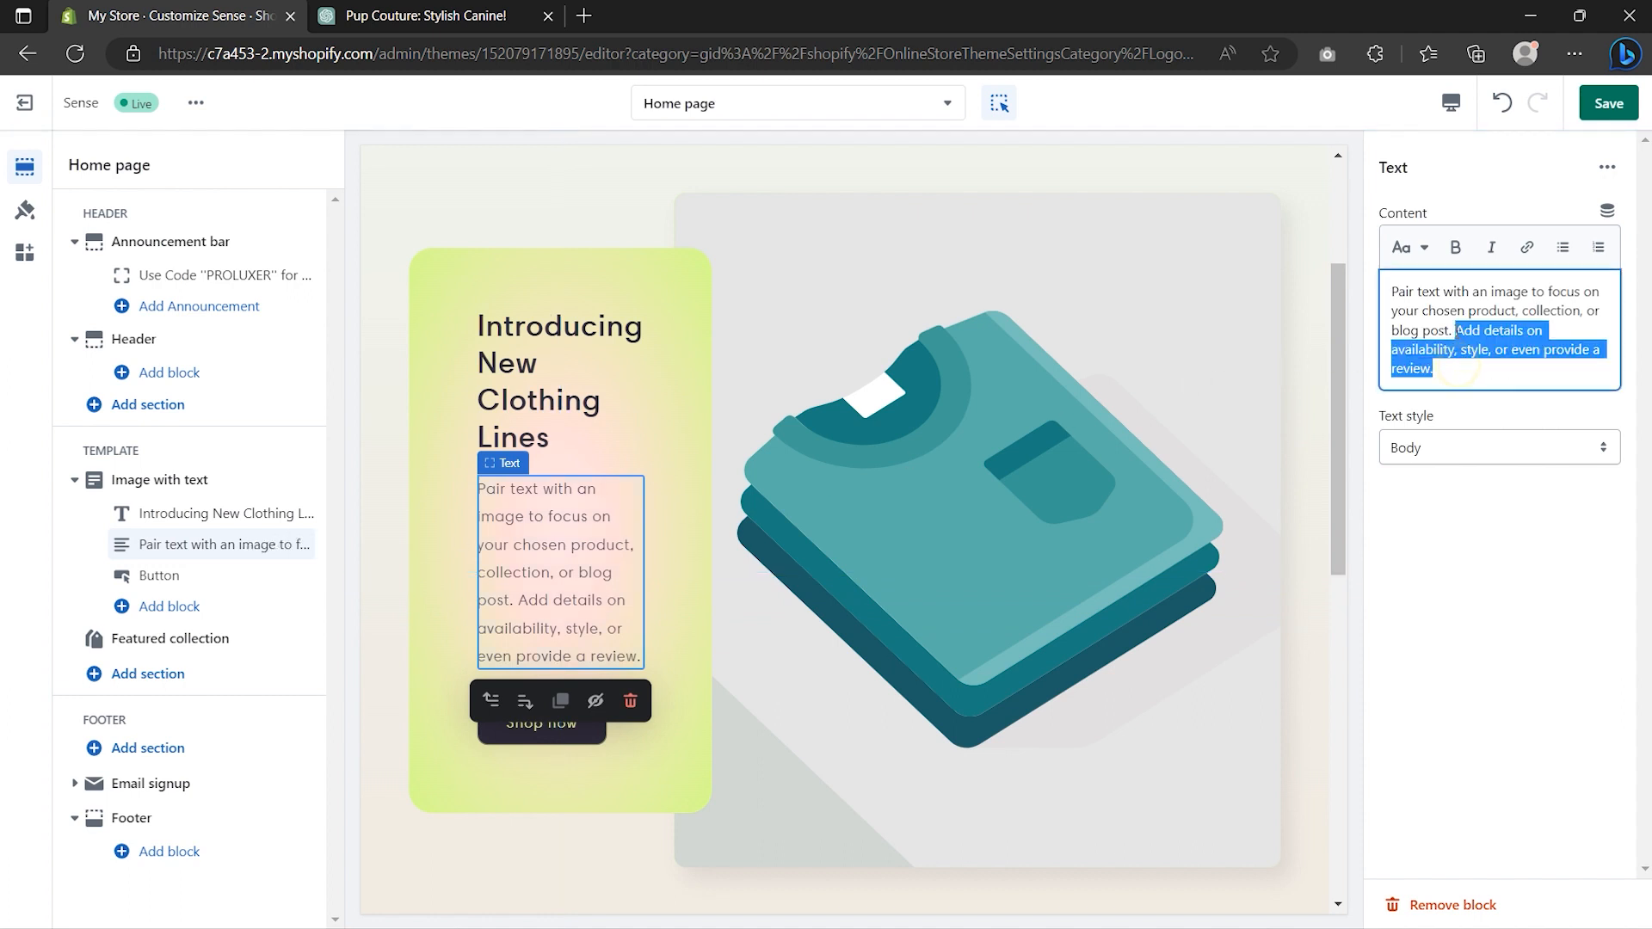
key("BackSpace")
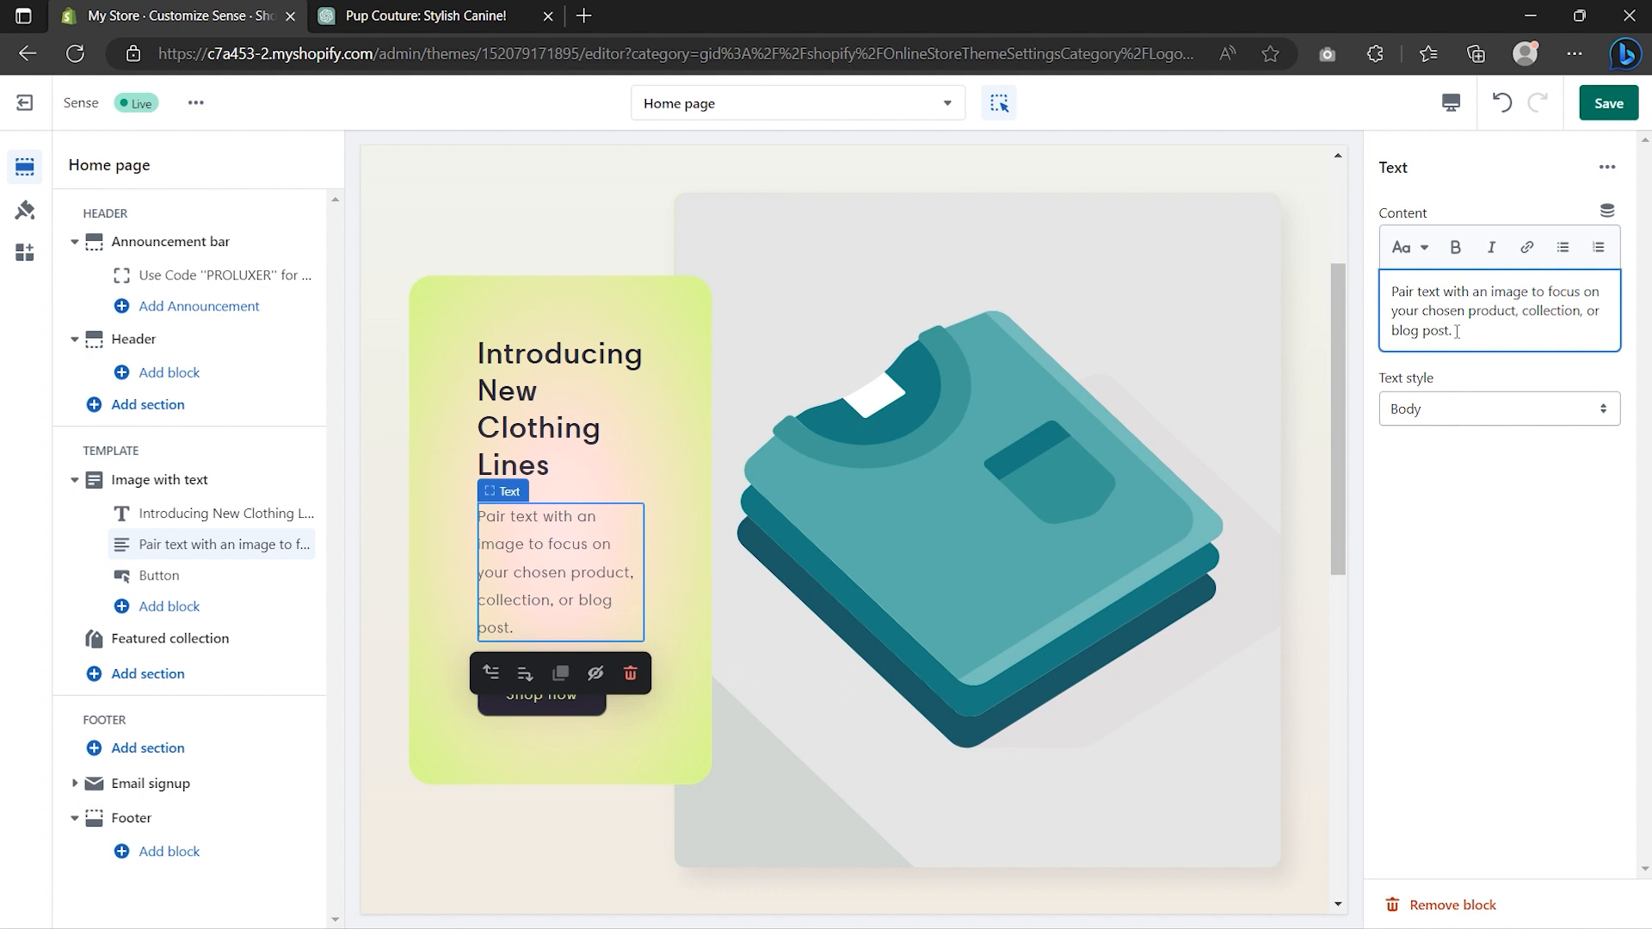
left_click(1466, 411)
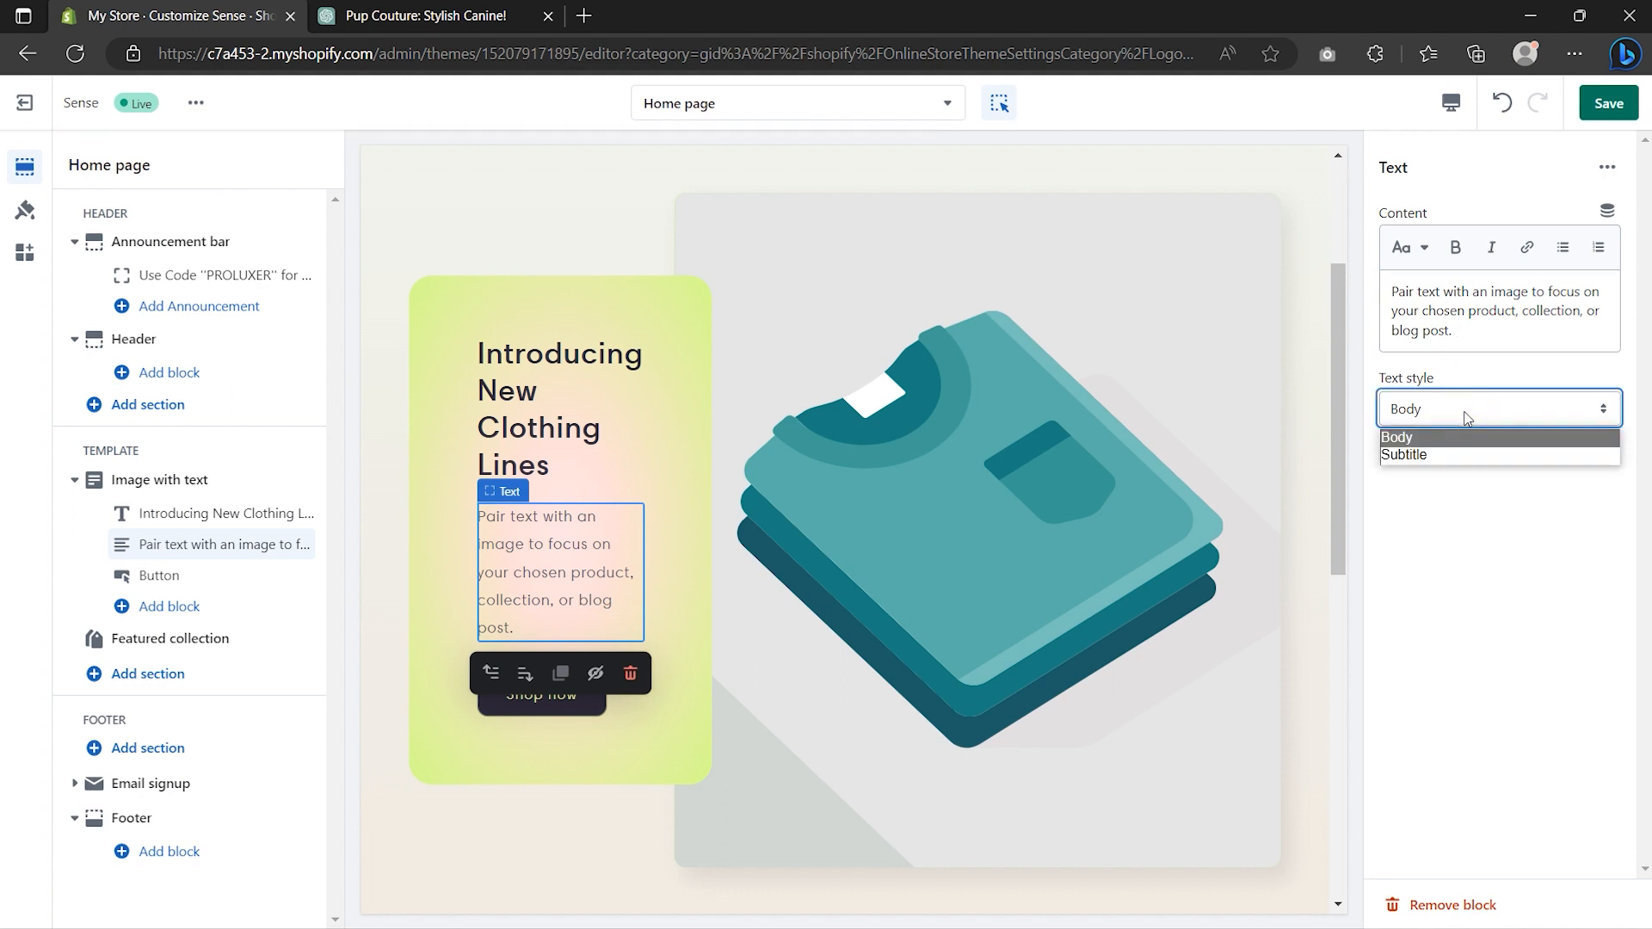
left_click(1465, 456)
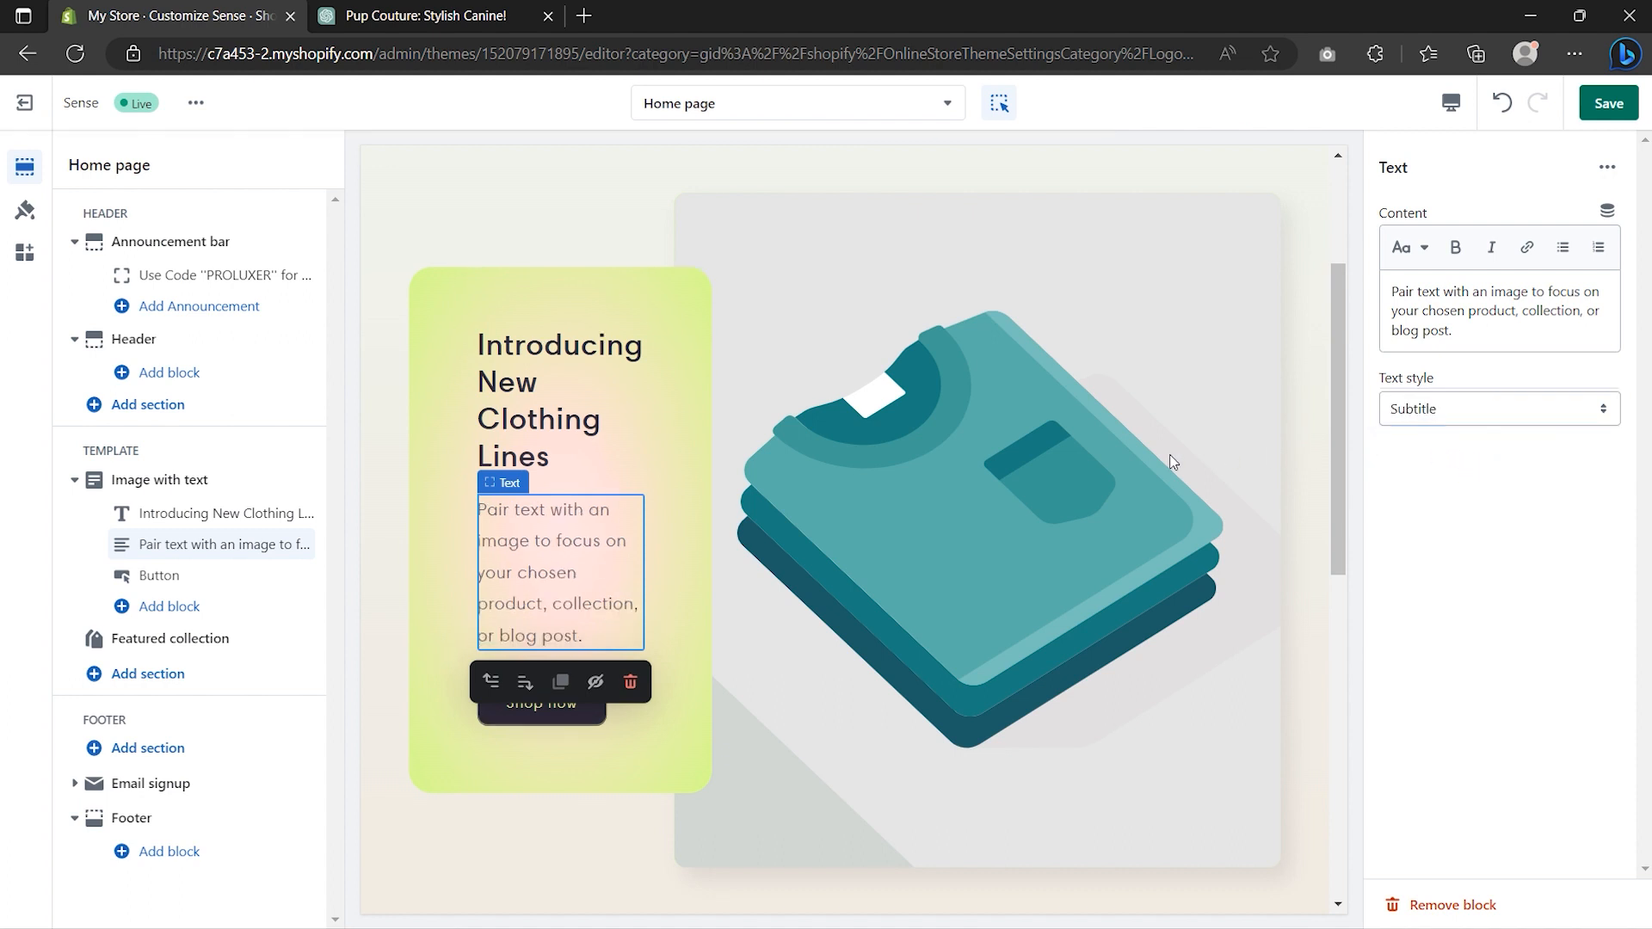
- Search the free images for "dogs" and use the golden-spaniel-dog-portrait photo as the Image with text section's image
left_click(181, 479)
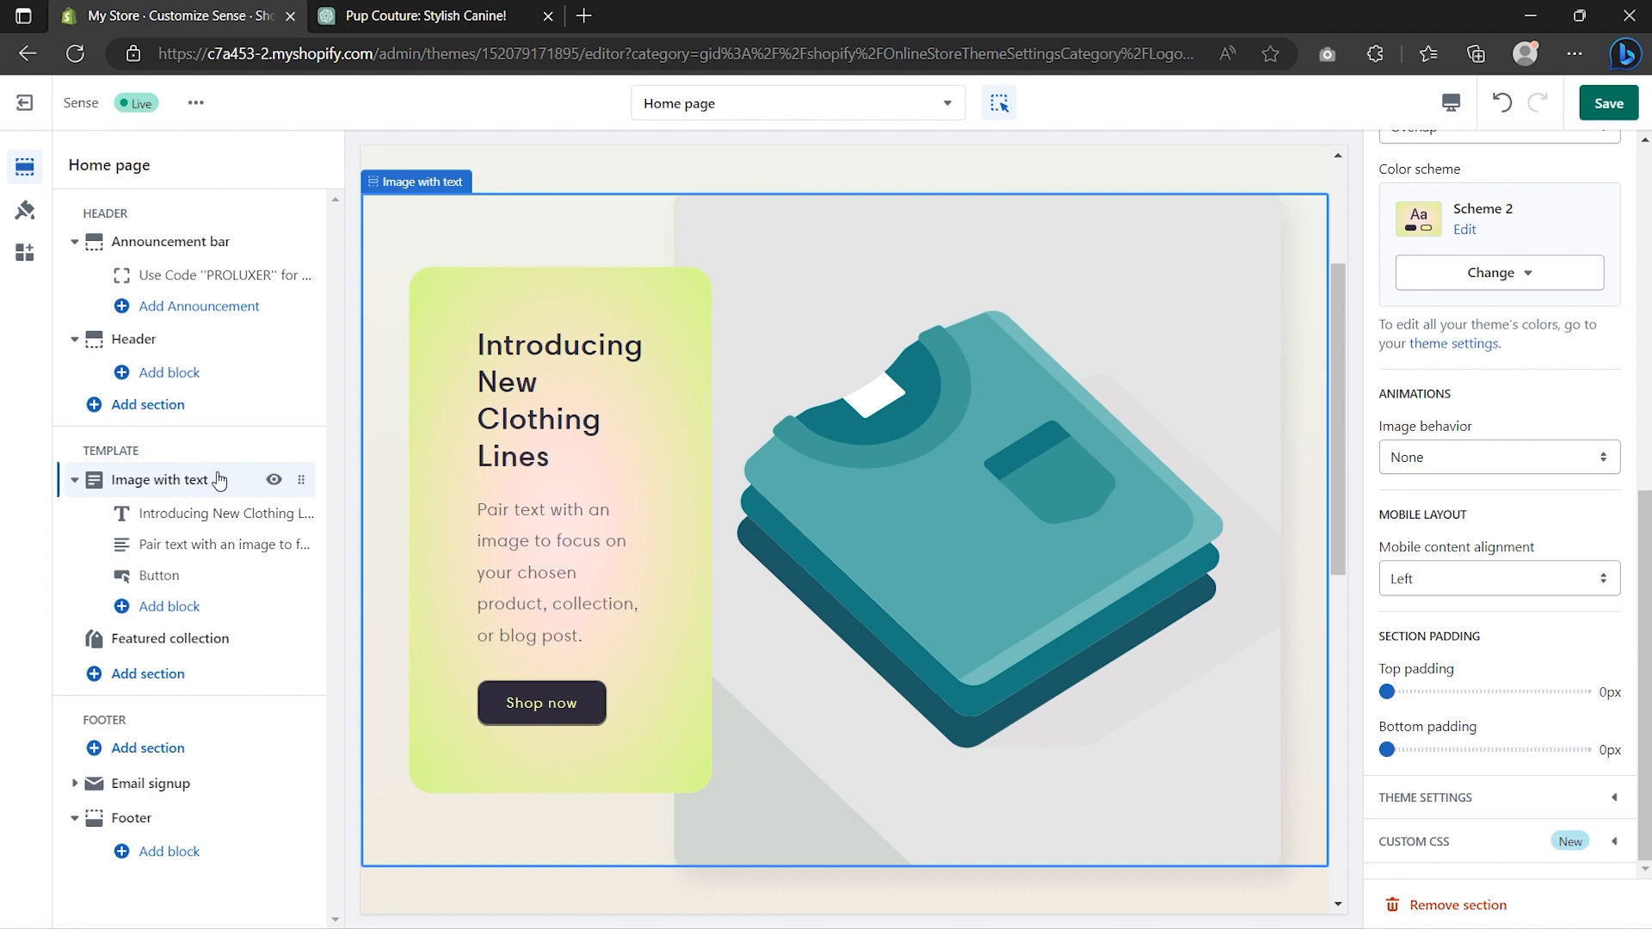
scroll(1479, 404, "up", 8)
scroll(1479, 405, "up", 1)
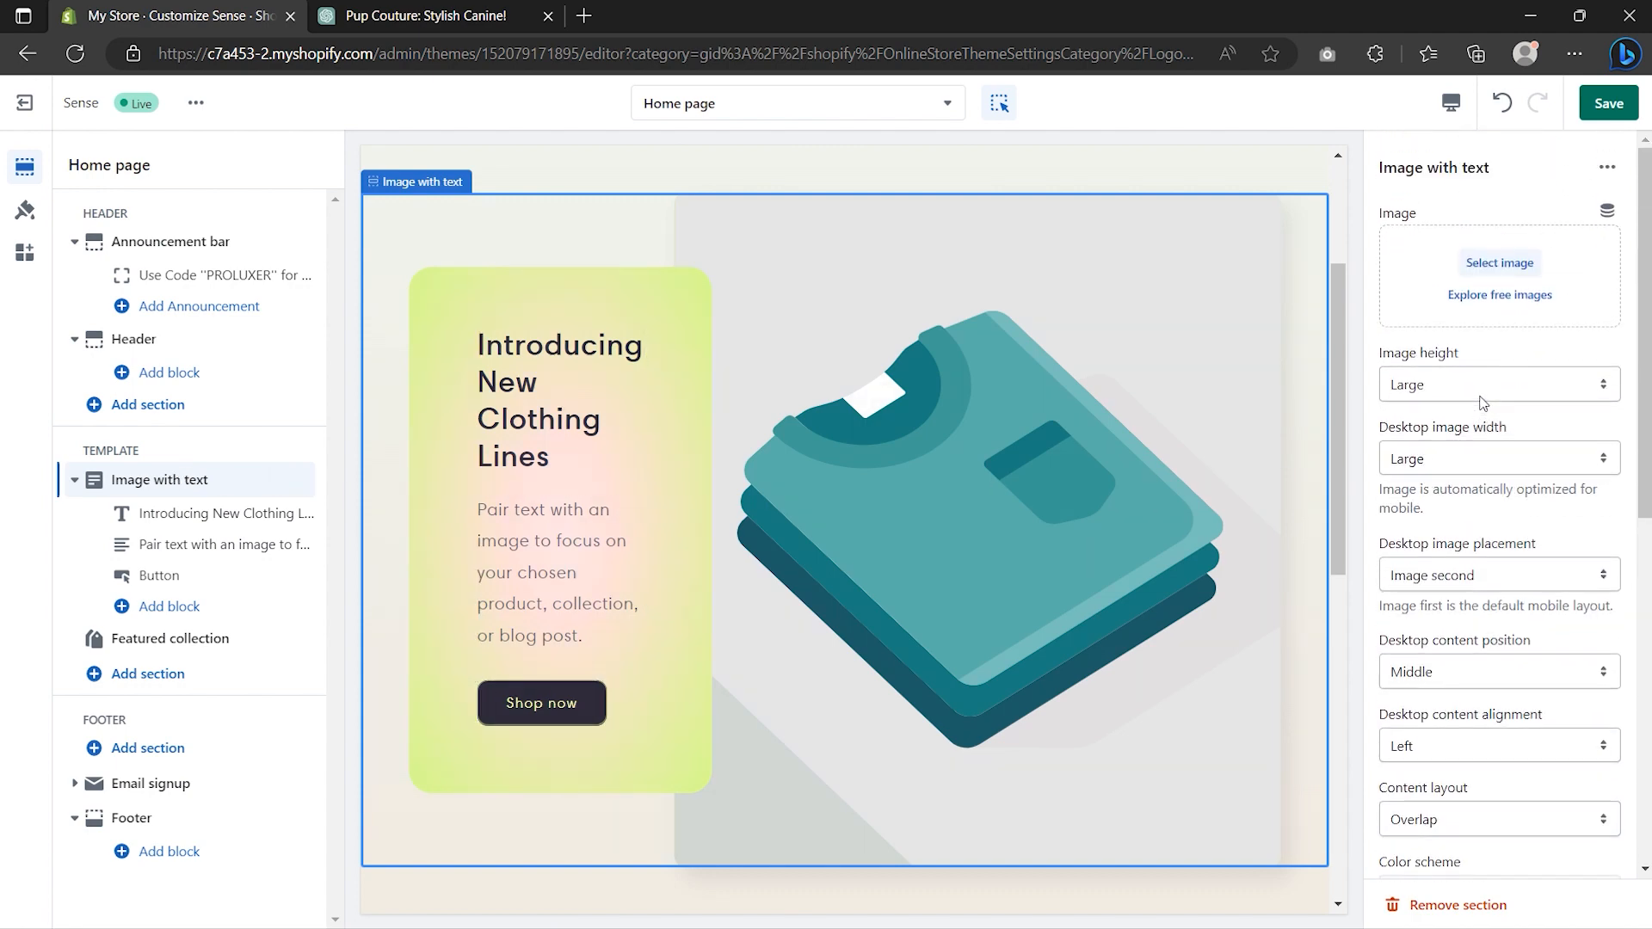
left_click(1499, 263)
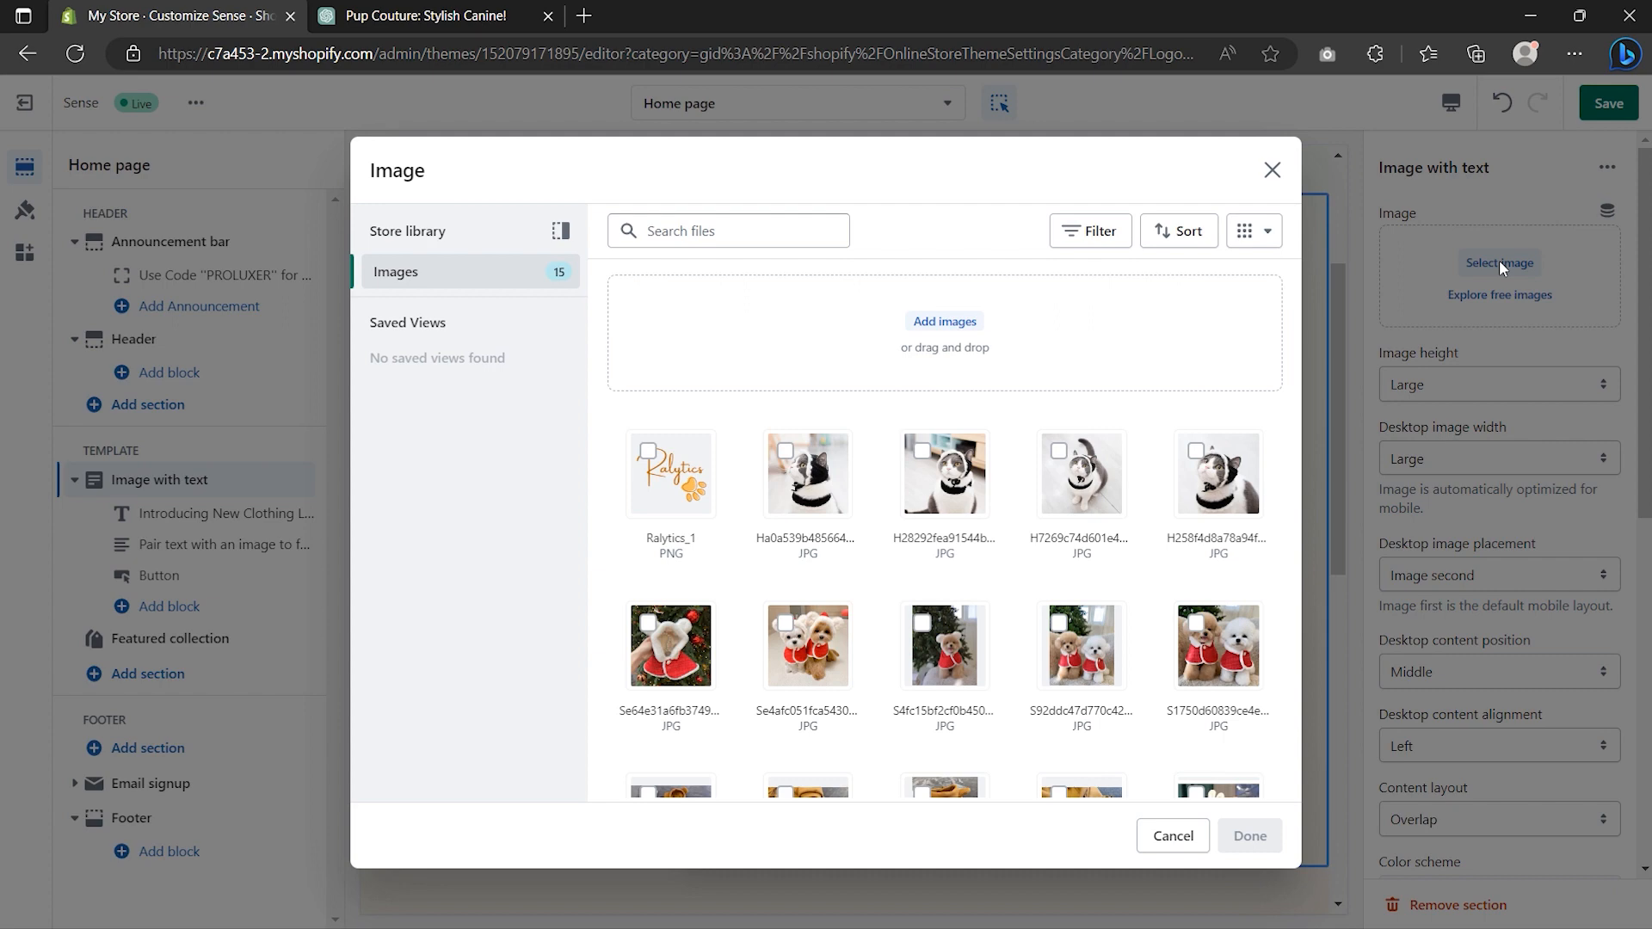
left_click(1271, 170)
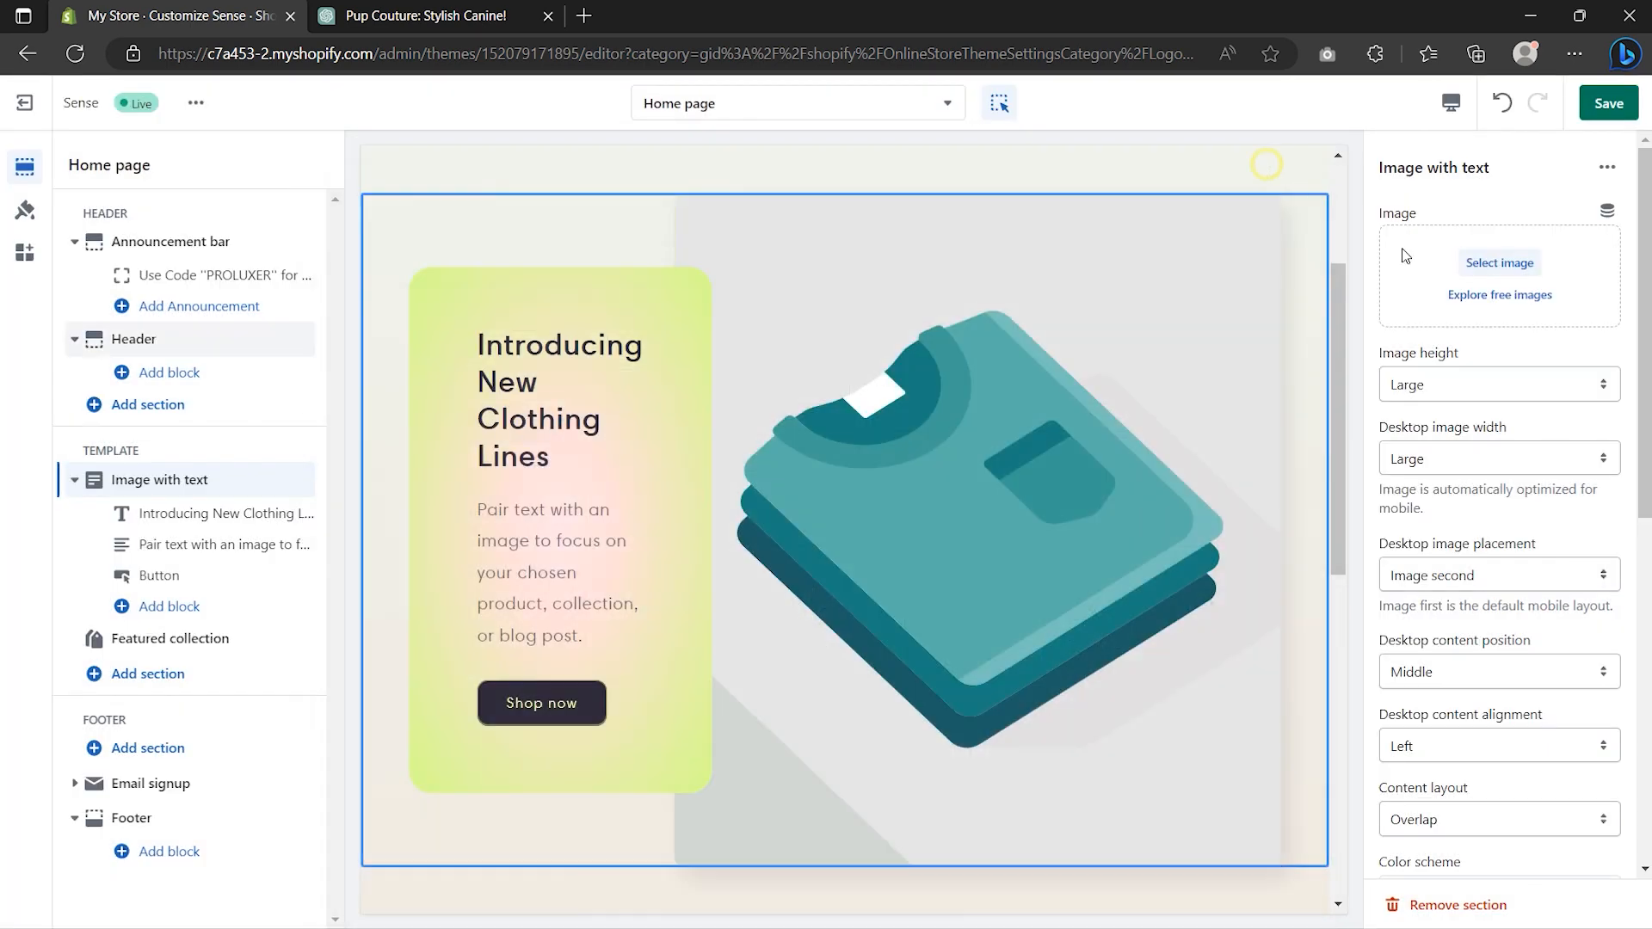
left_click(1501, 297)
left_click(1489, 218)
type("dogs")
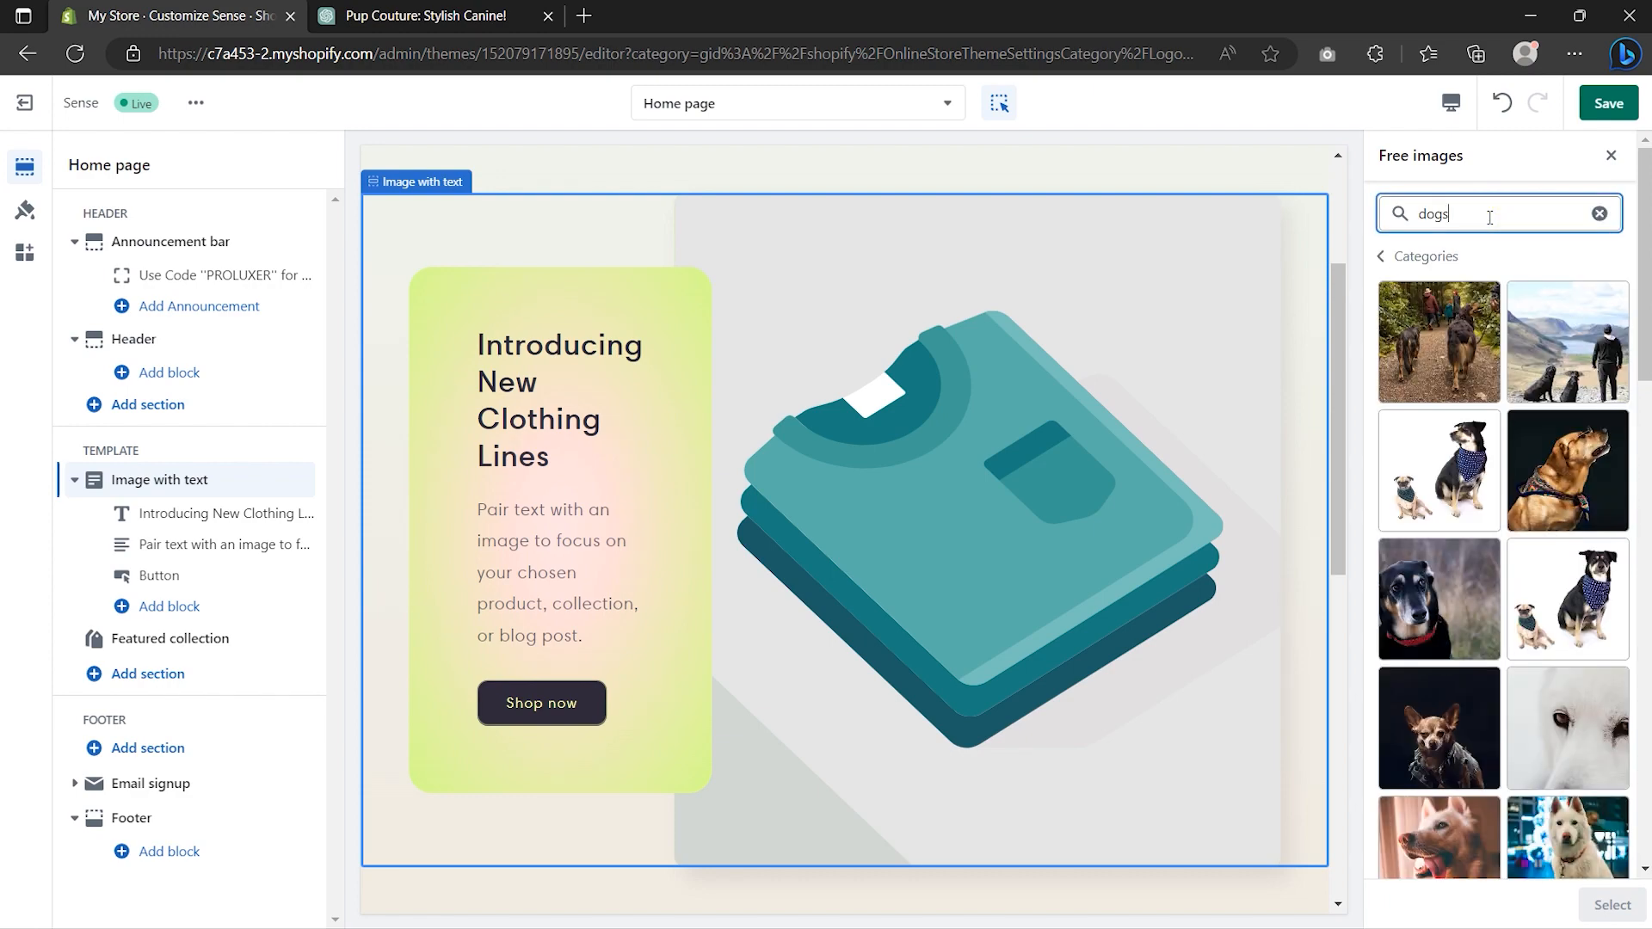
scroll(1503, 325, "down", 9)
scroll(1503, 324, "down", 10)
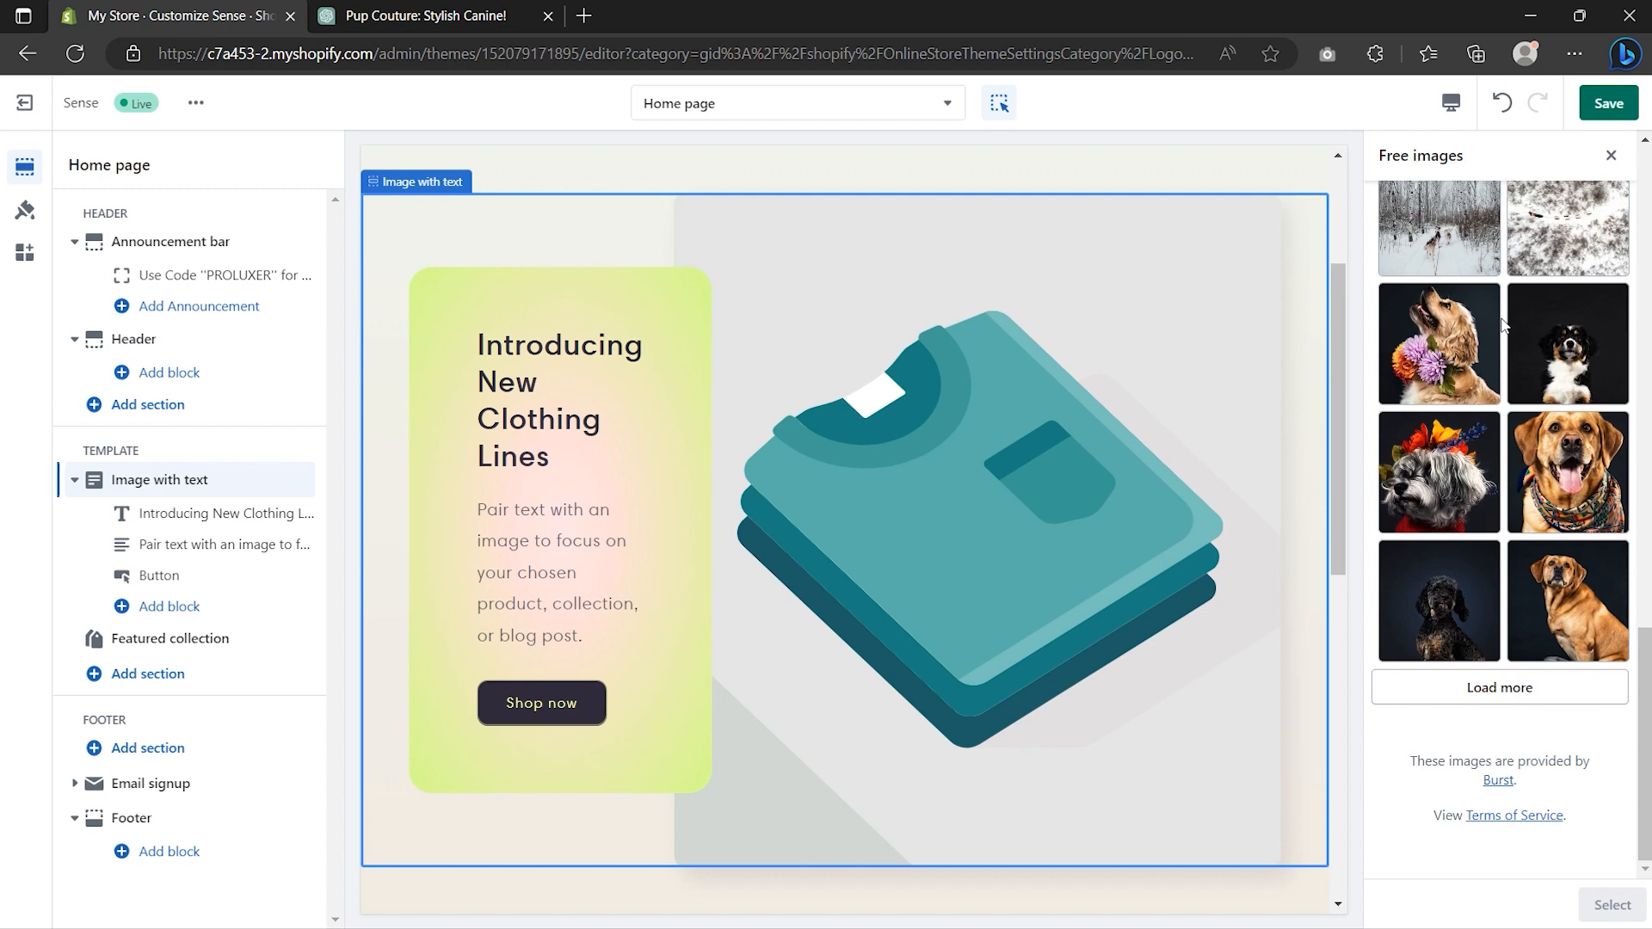
left_click(1454, 351)
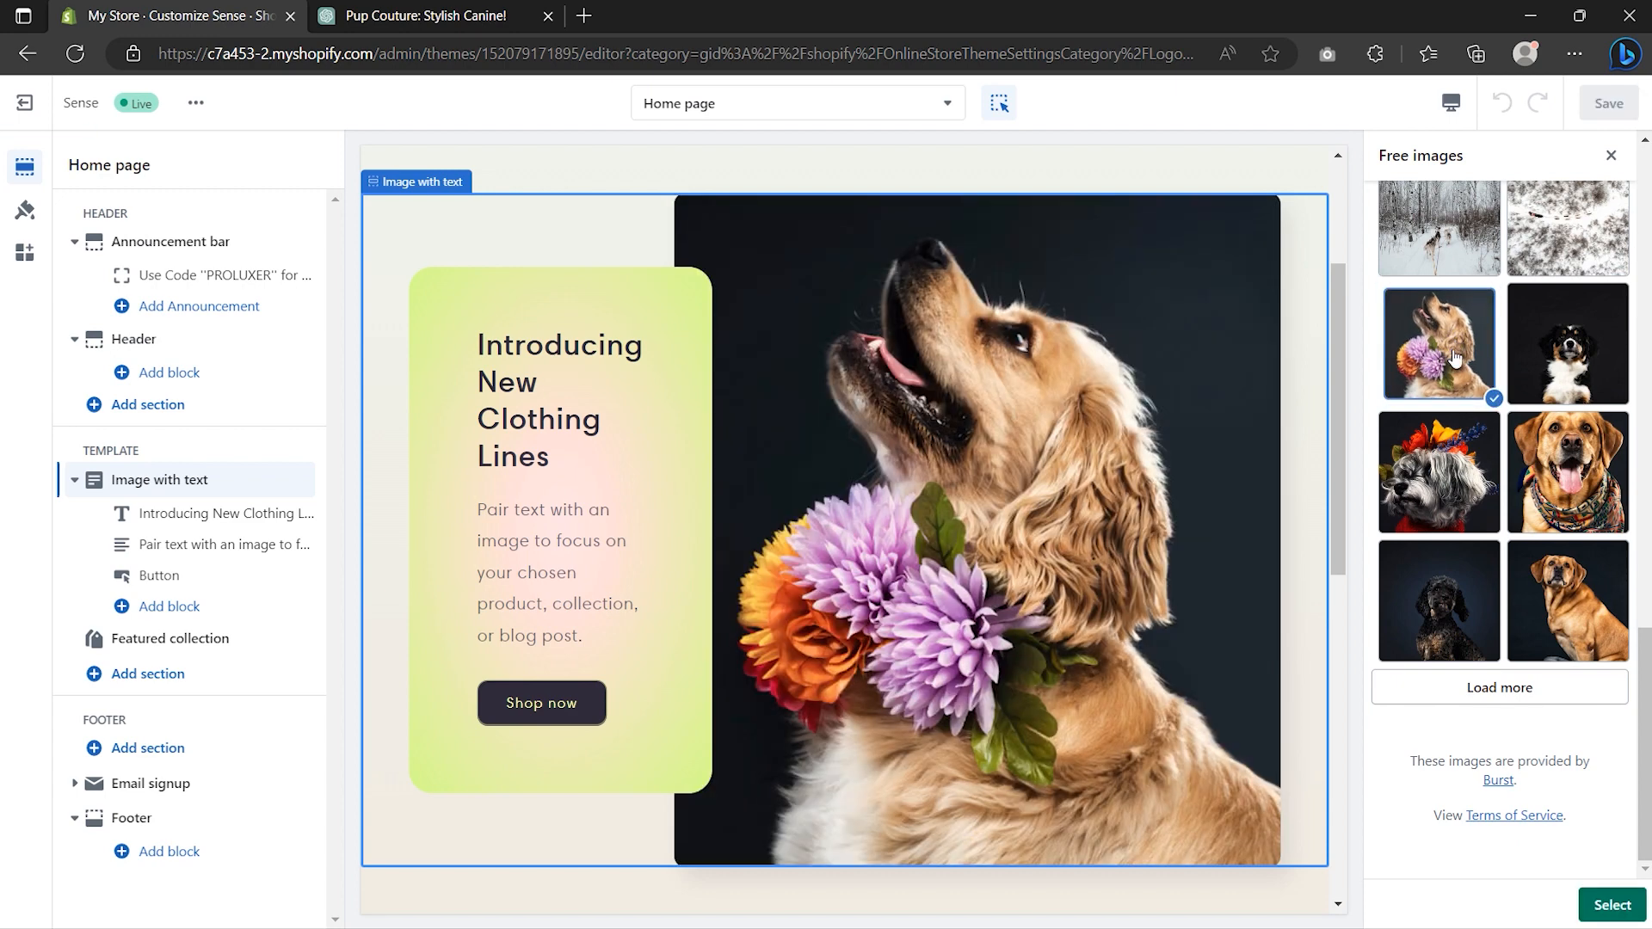
left_click(1616, 910)
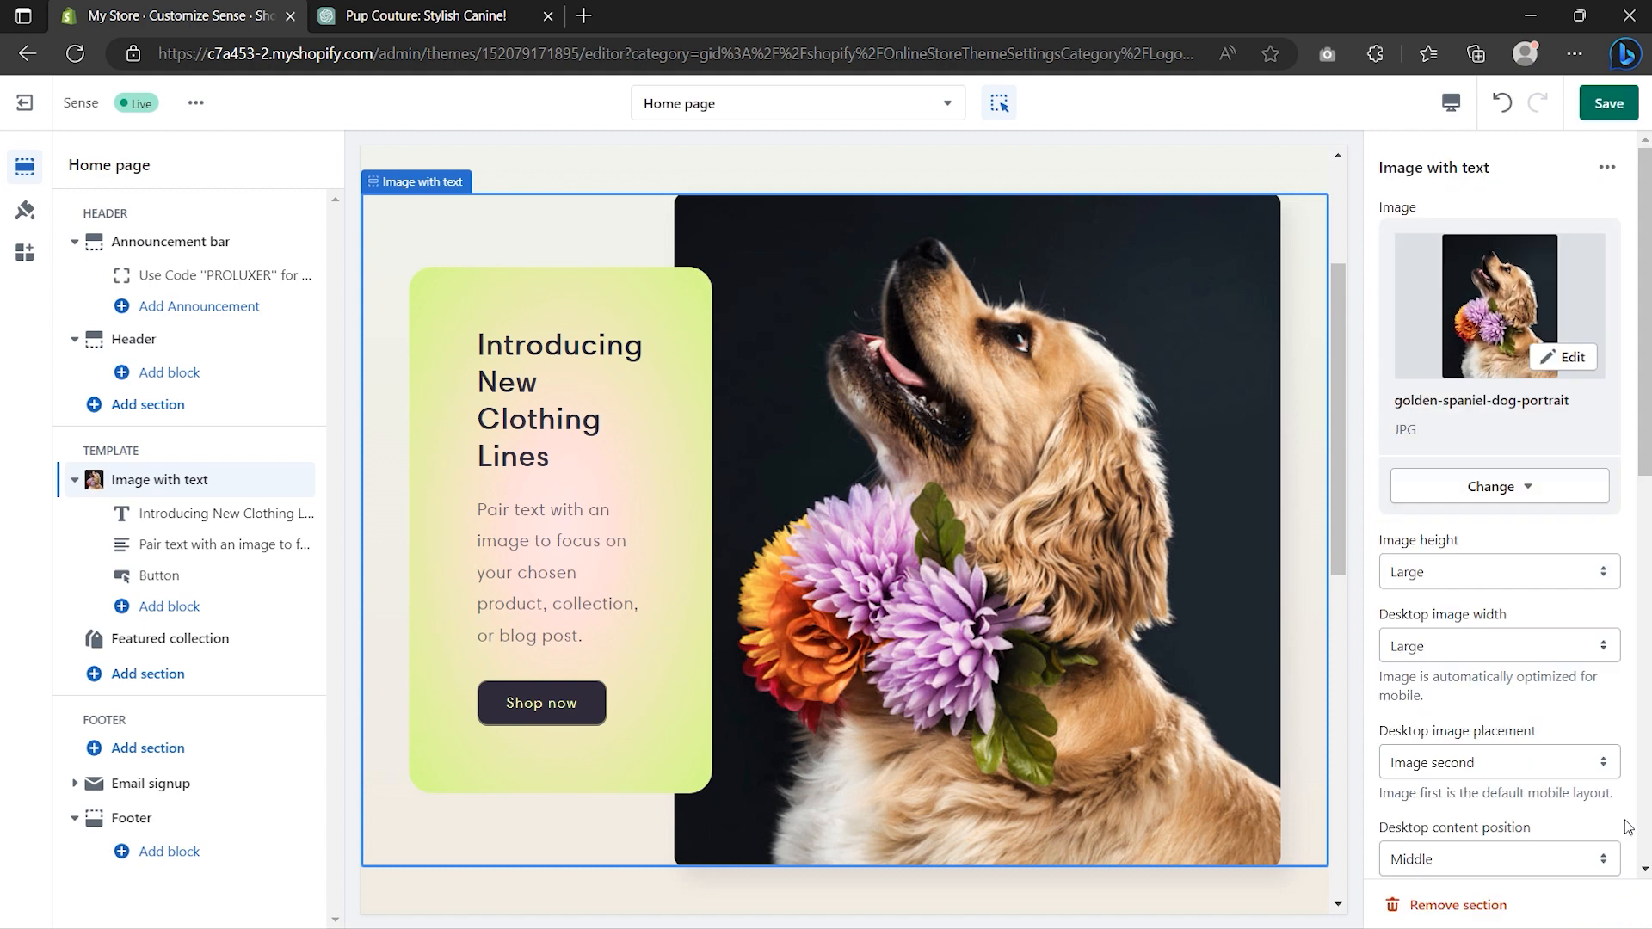
- Set the Image with text section's image behavior to Ambient movement
scroll(1628, 827, "down", 6)
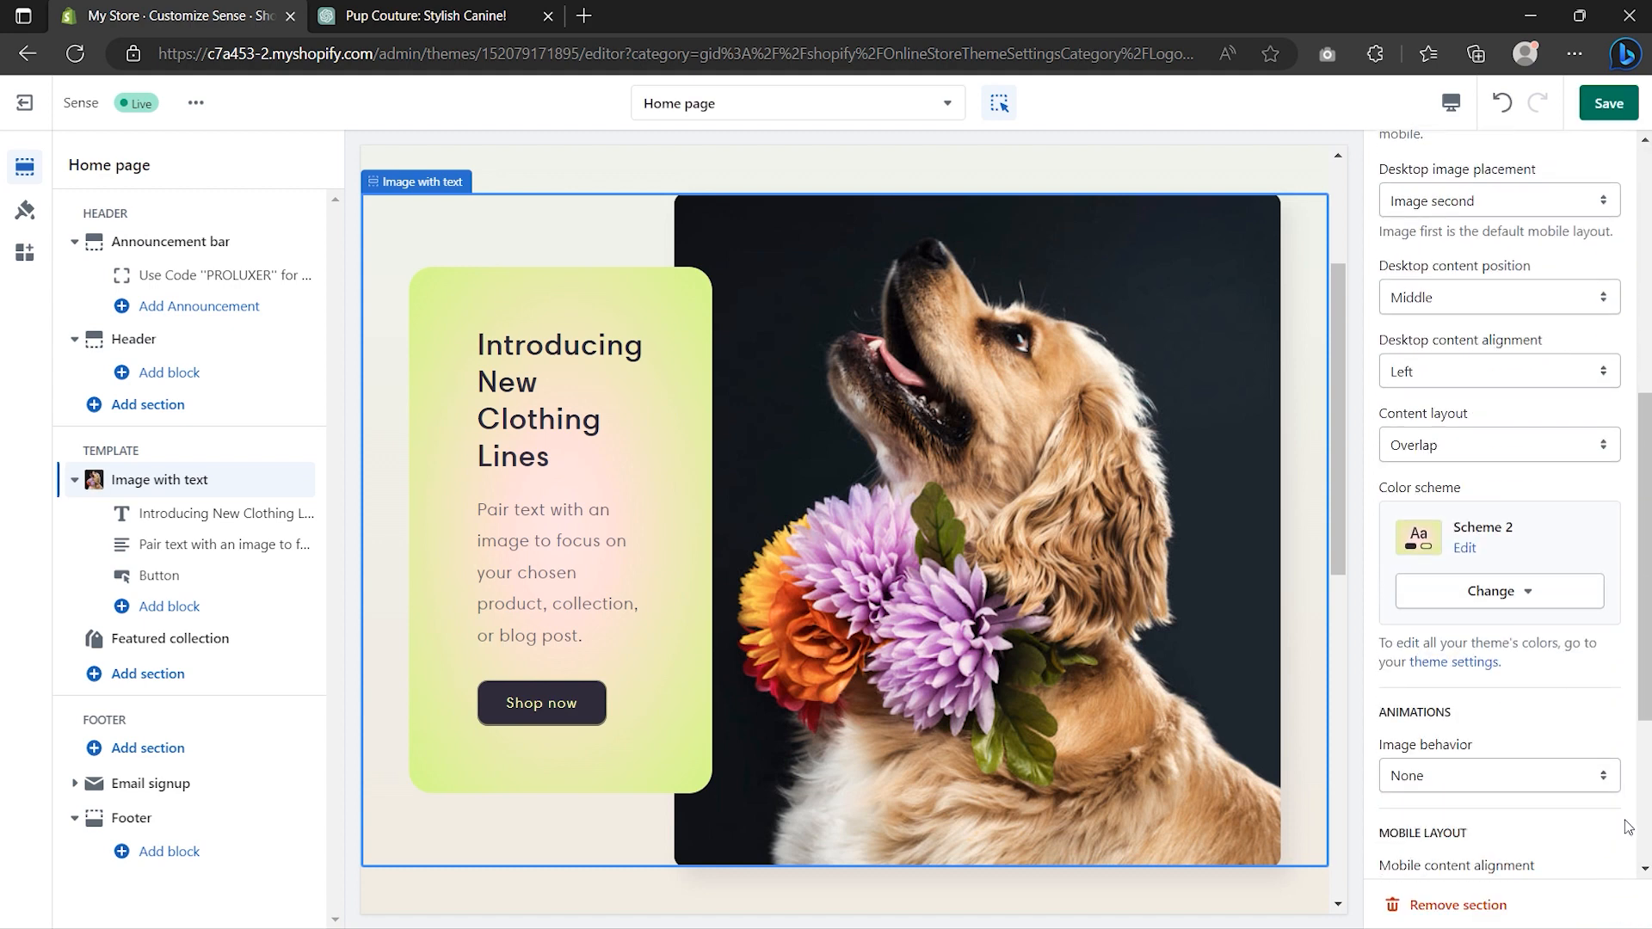
scroll(1628, 827, "down", 1)
left_click(1546, 671)
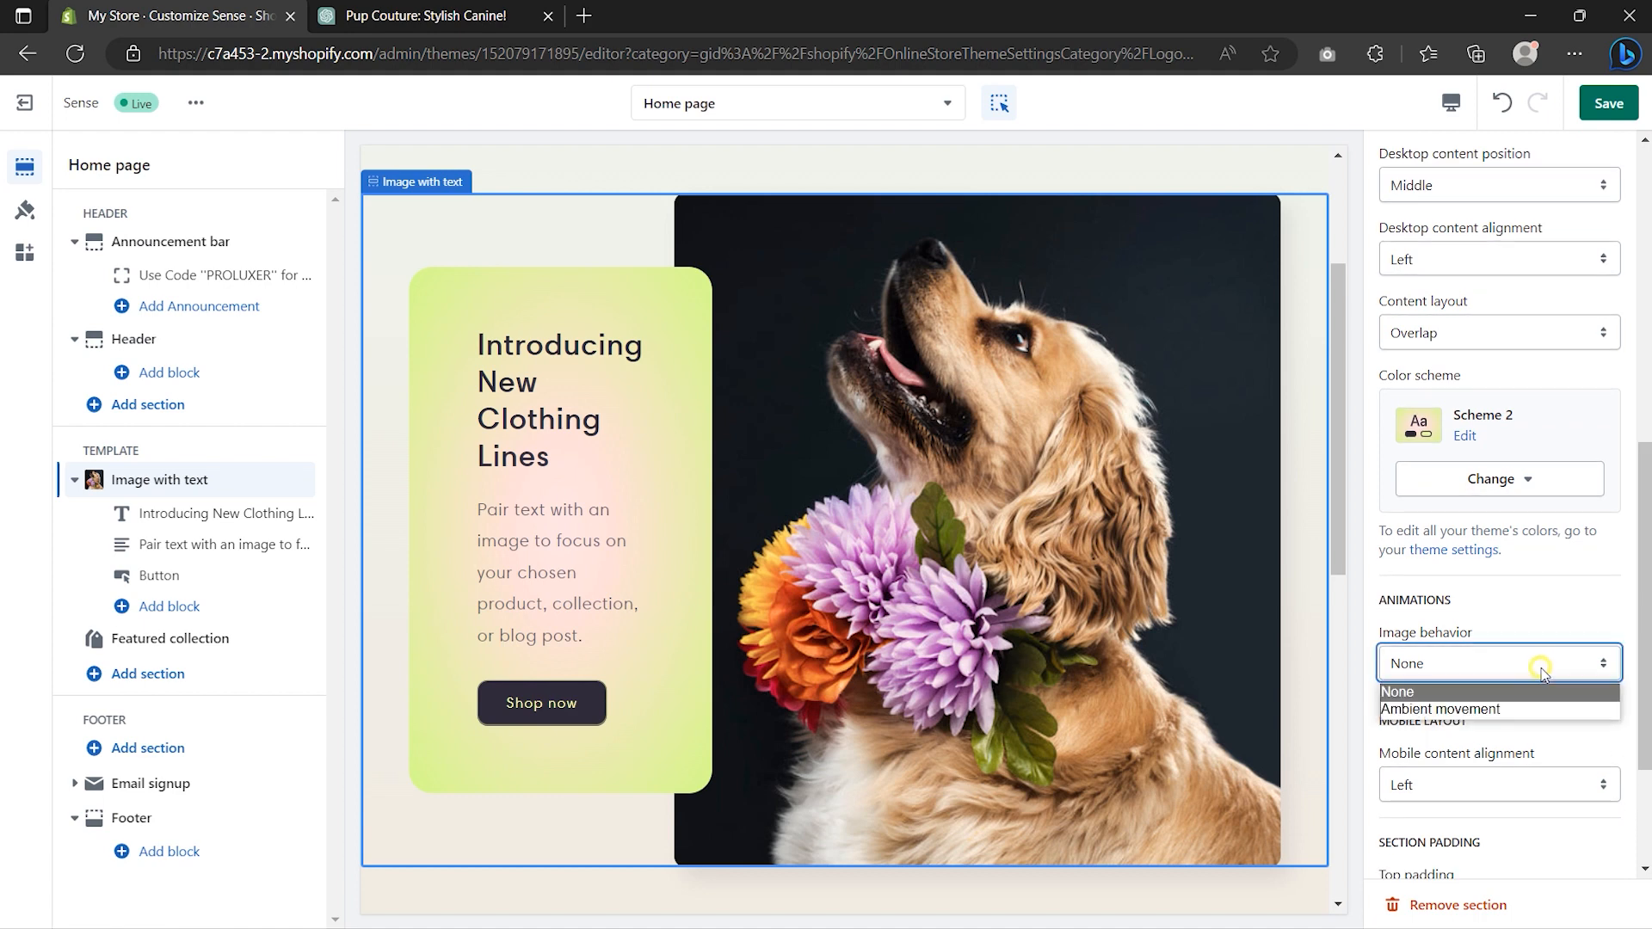
left_click(1541, 710)
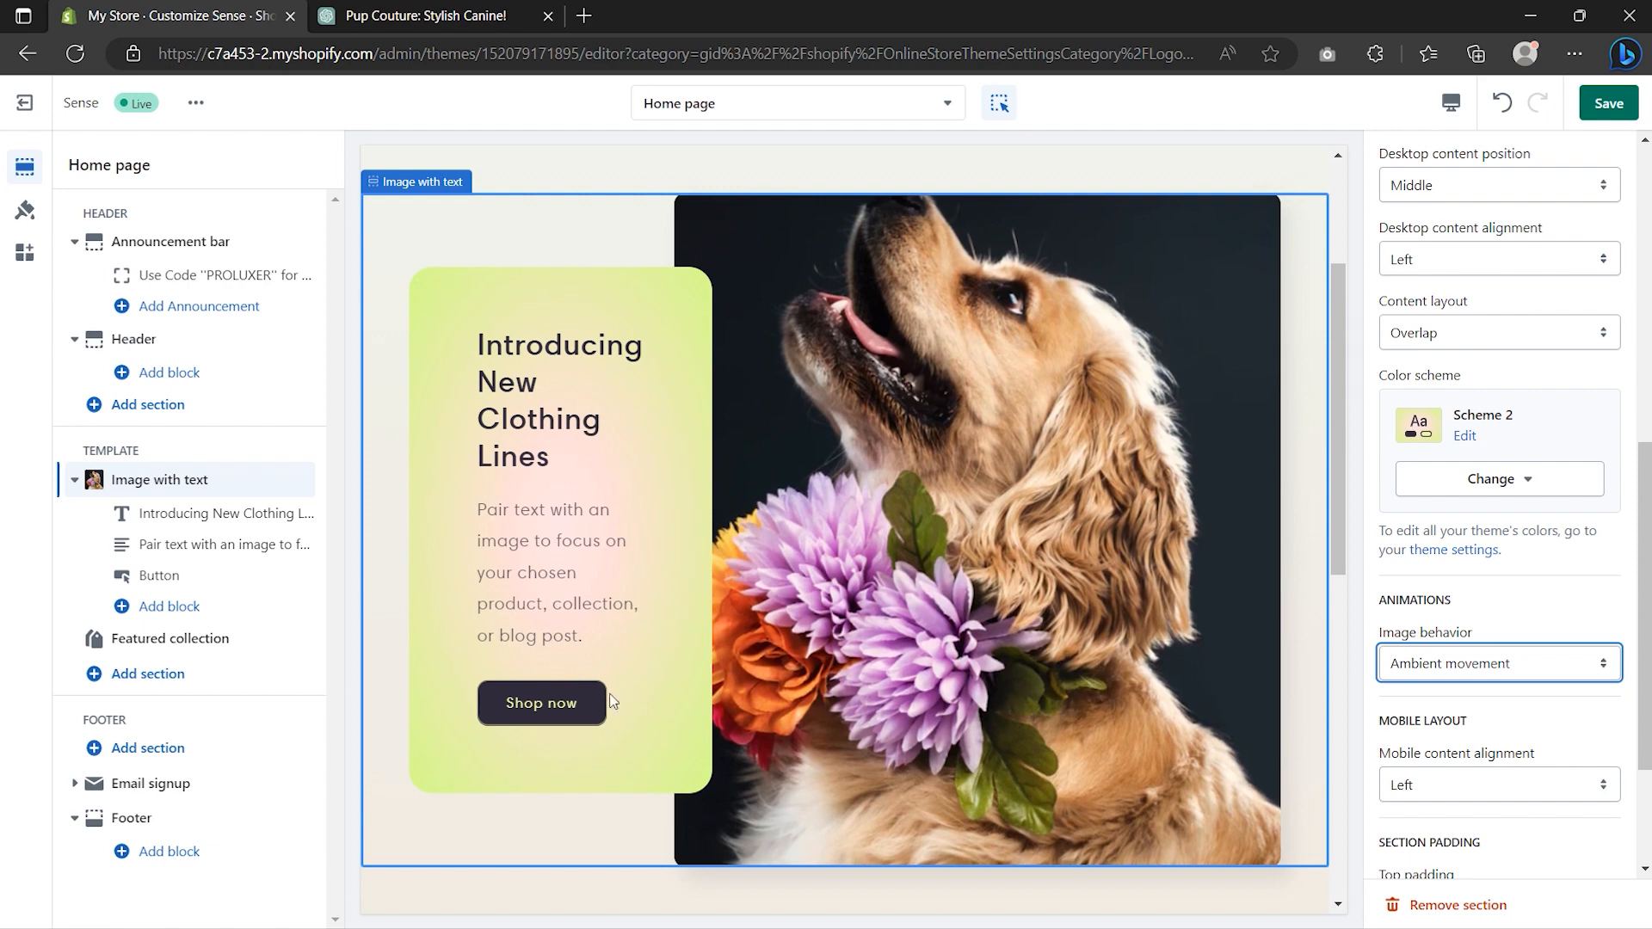
- Save the theme changes and change the Featured collection section's heading to "New Arrivals", with heading size Small
left_click(188, 643)
key("ctrl+s")
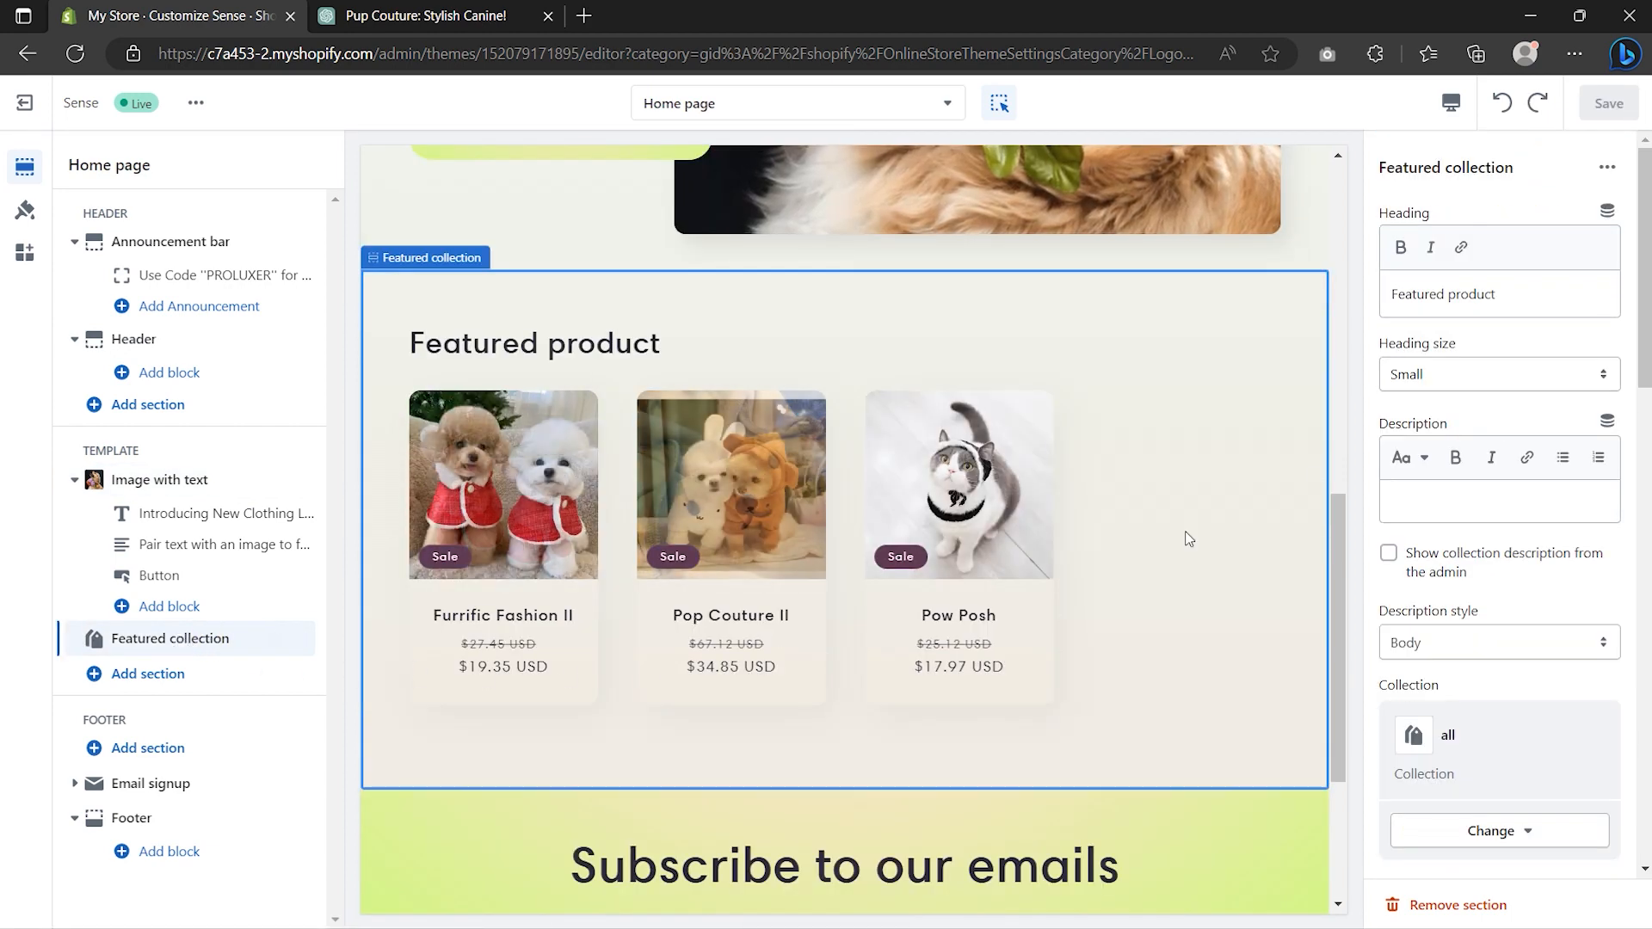
left_click(1513, 297)
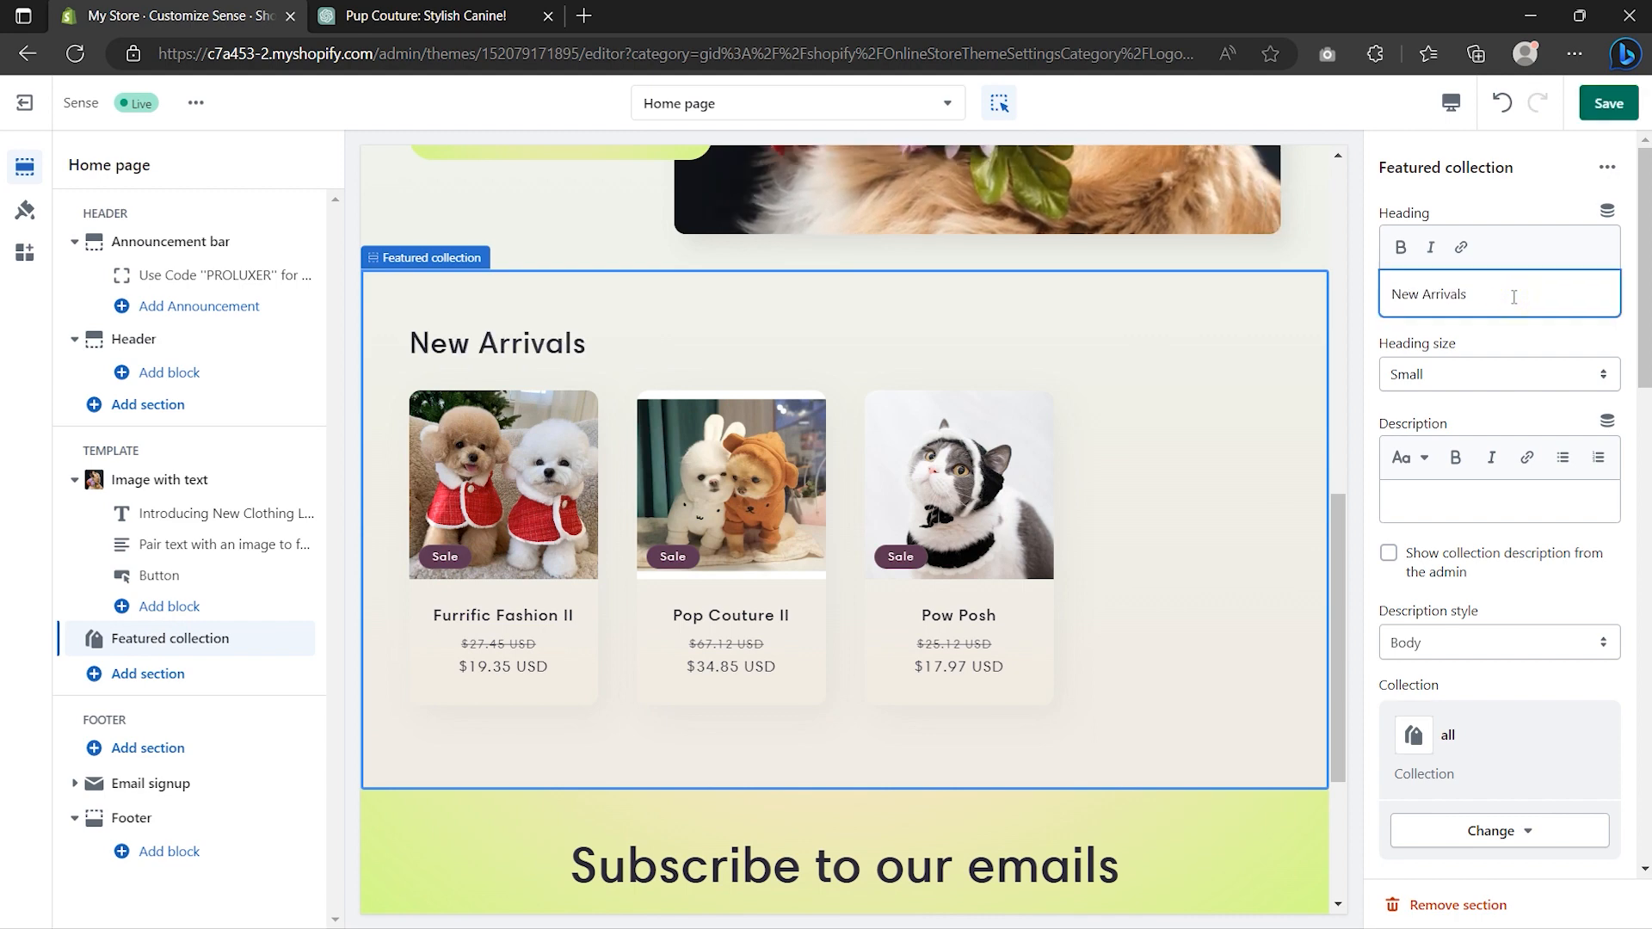
left_click(1503, 376)
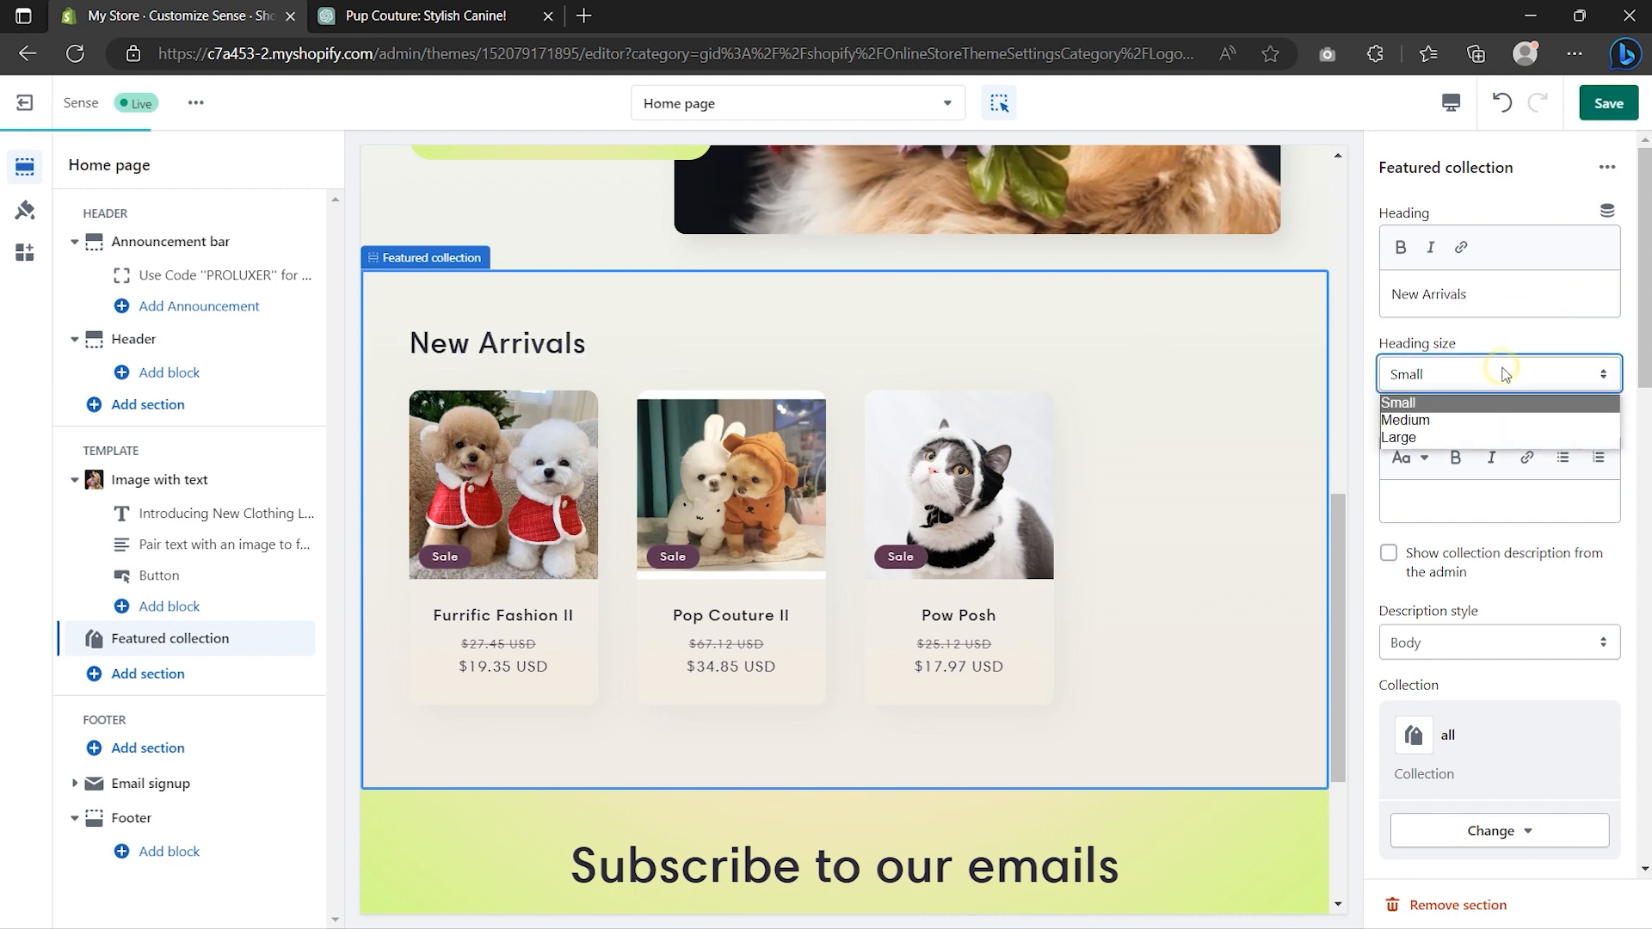
left_click(1499, 402)
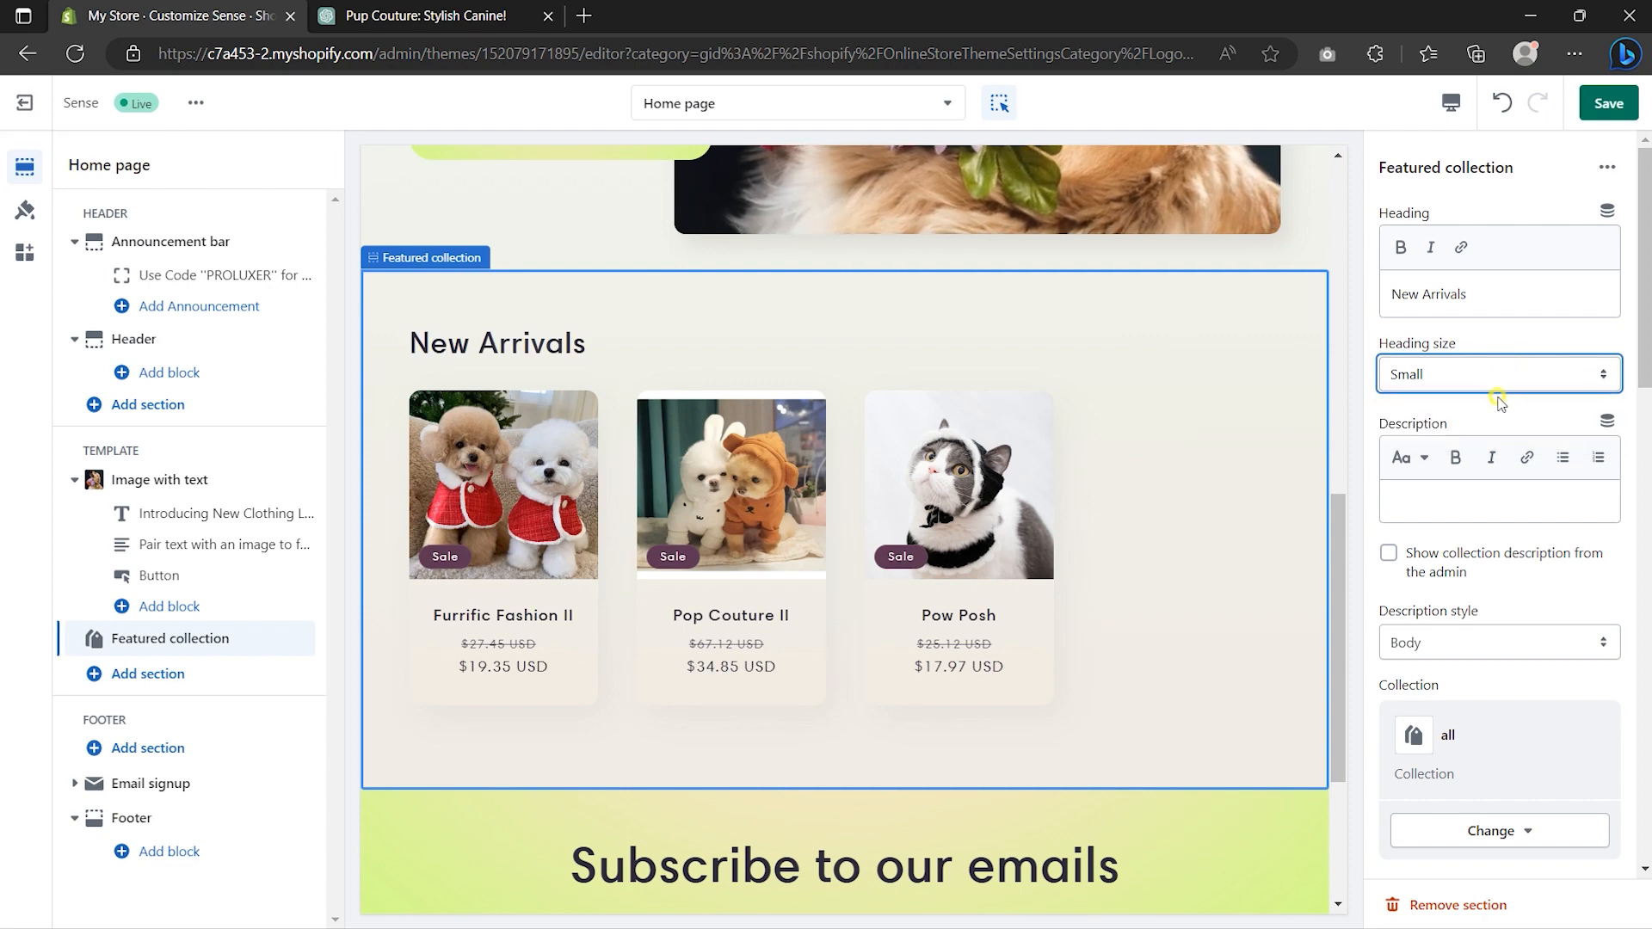
- Assign the New Arrival collection to the Featured collection section
scroll(1501, 404, "down", 4)
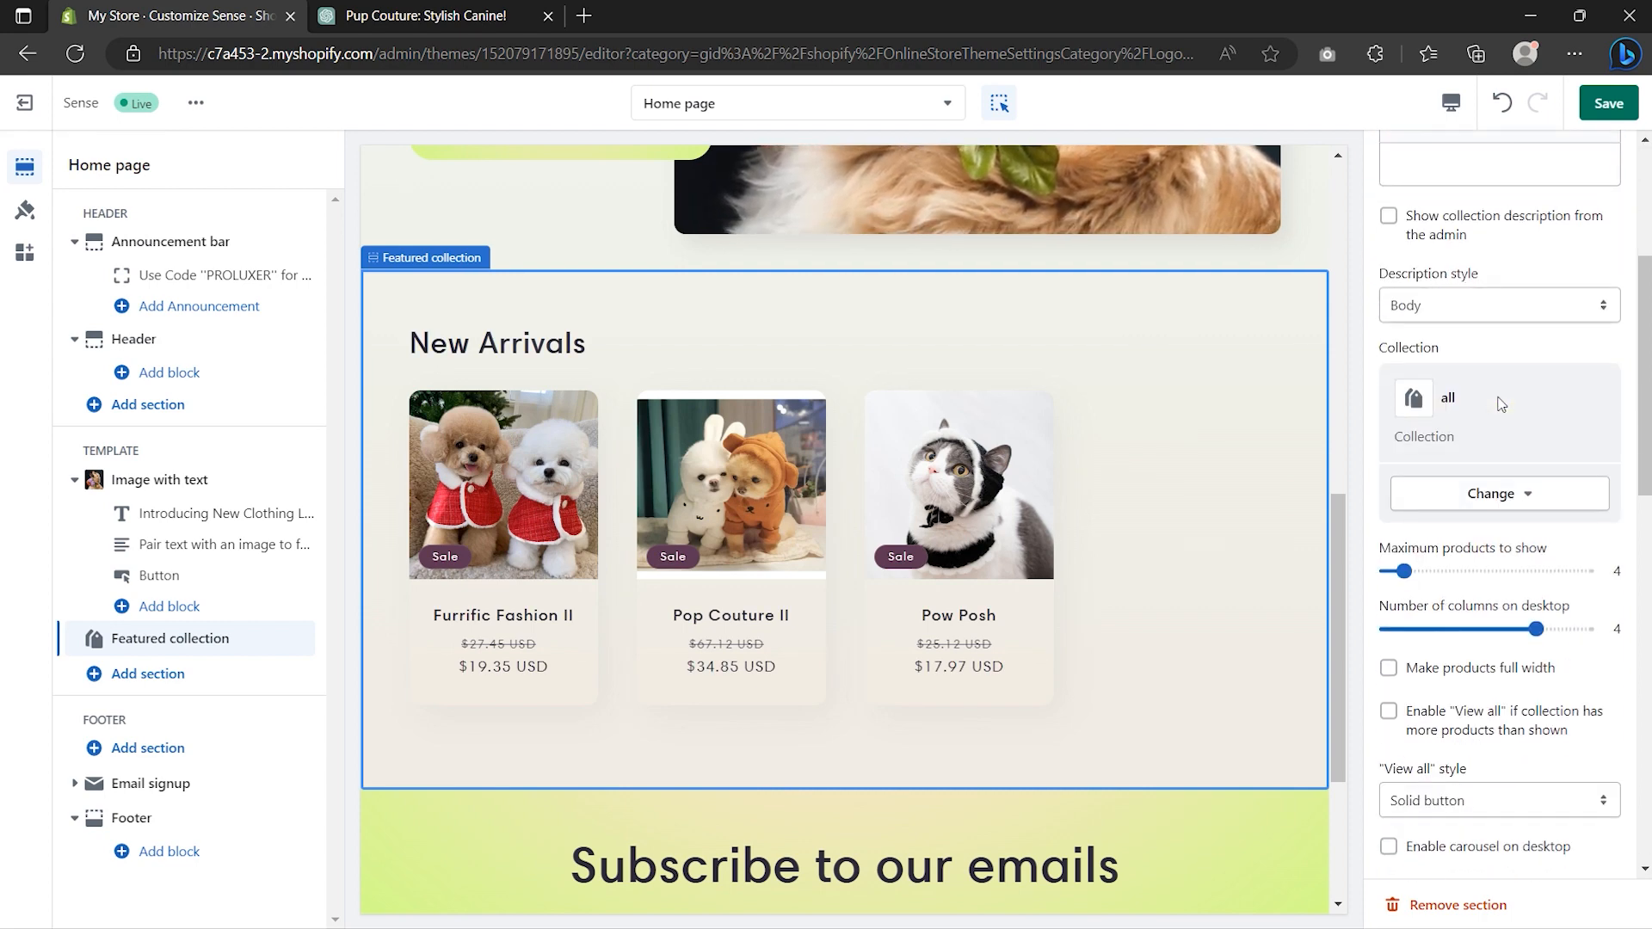
left_click(1493, 492)
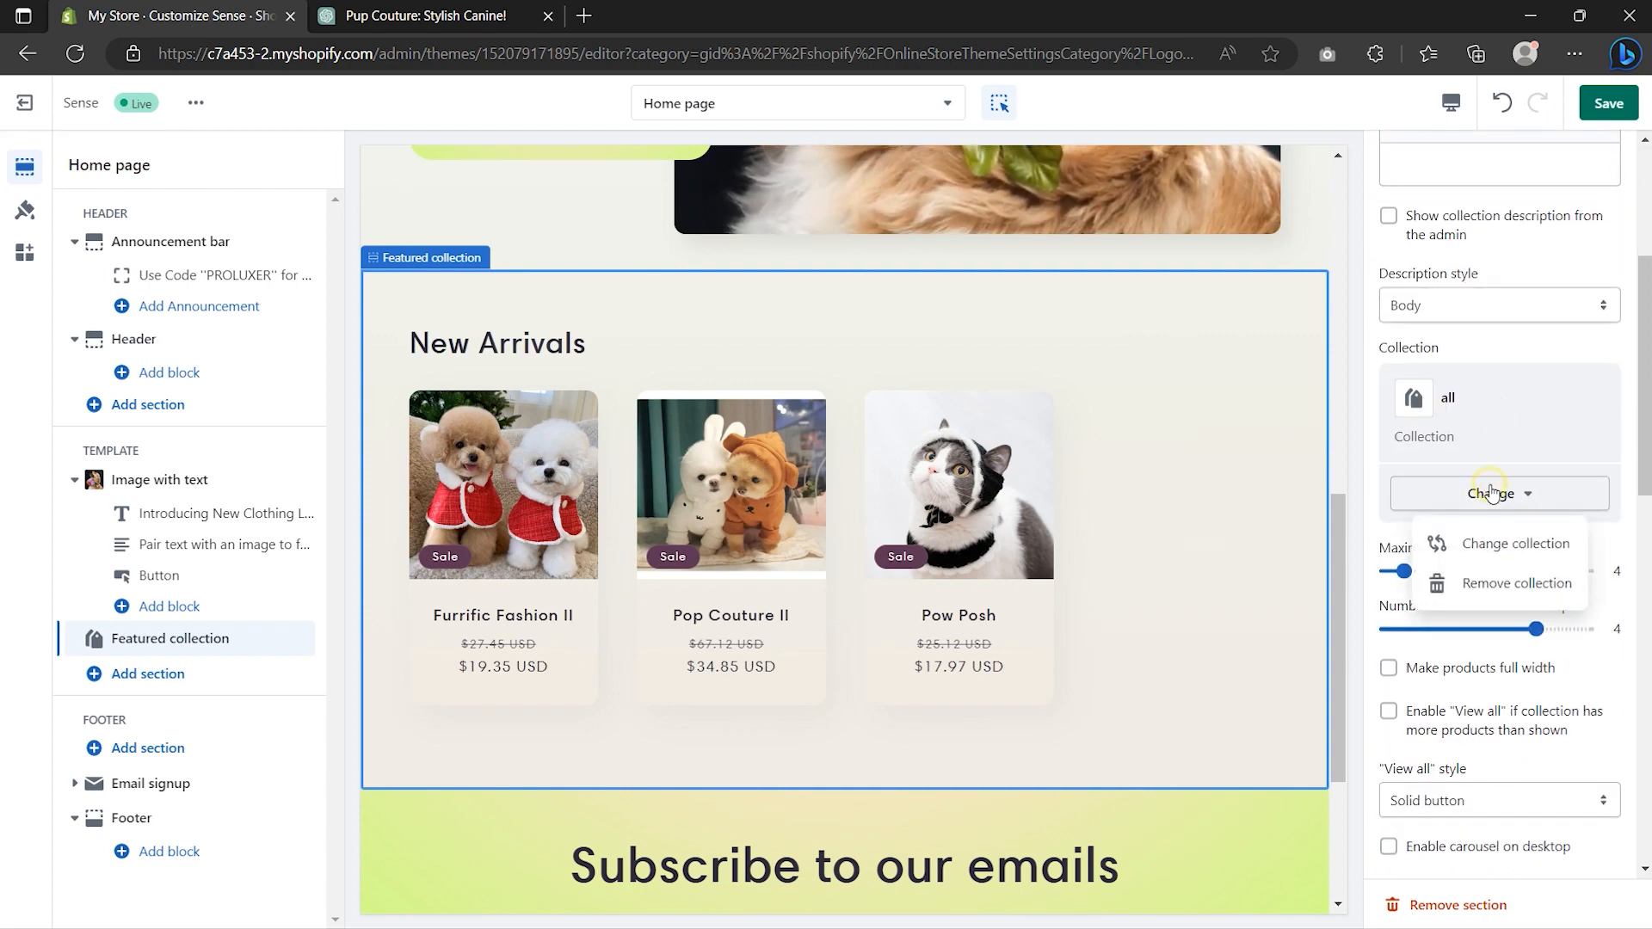
left_click(1495, 540)
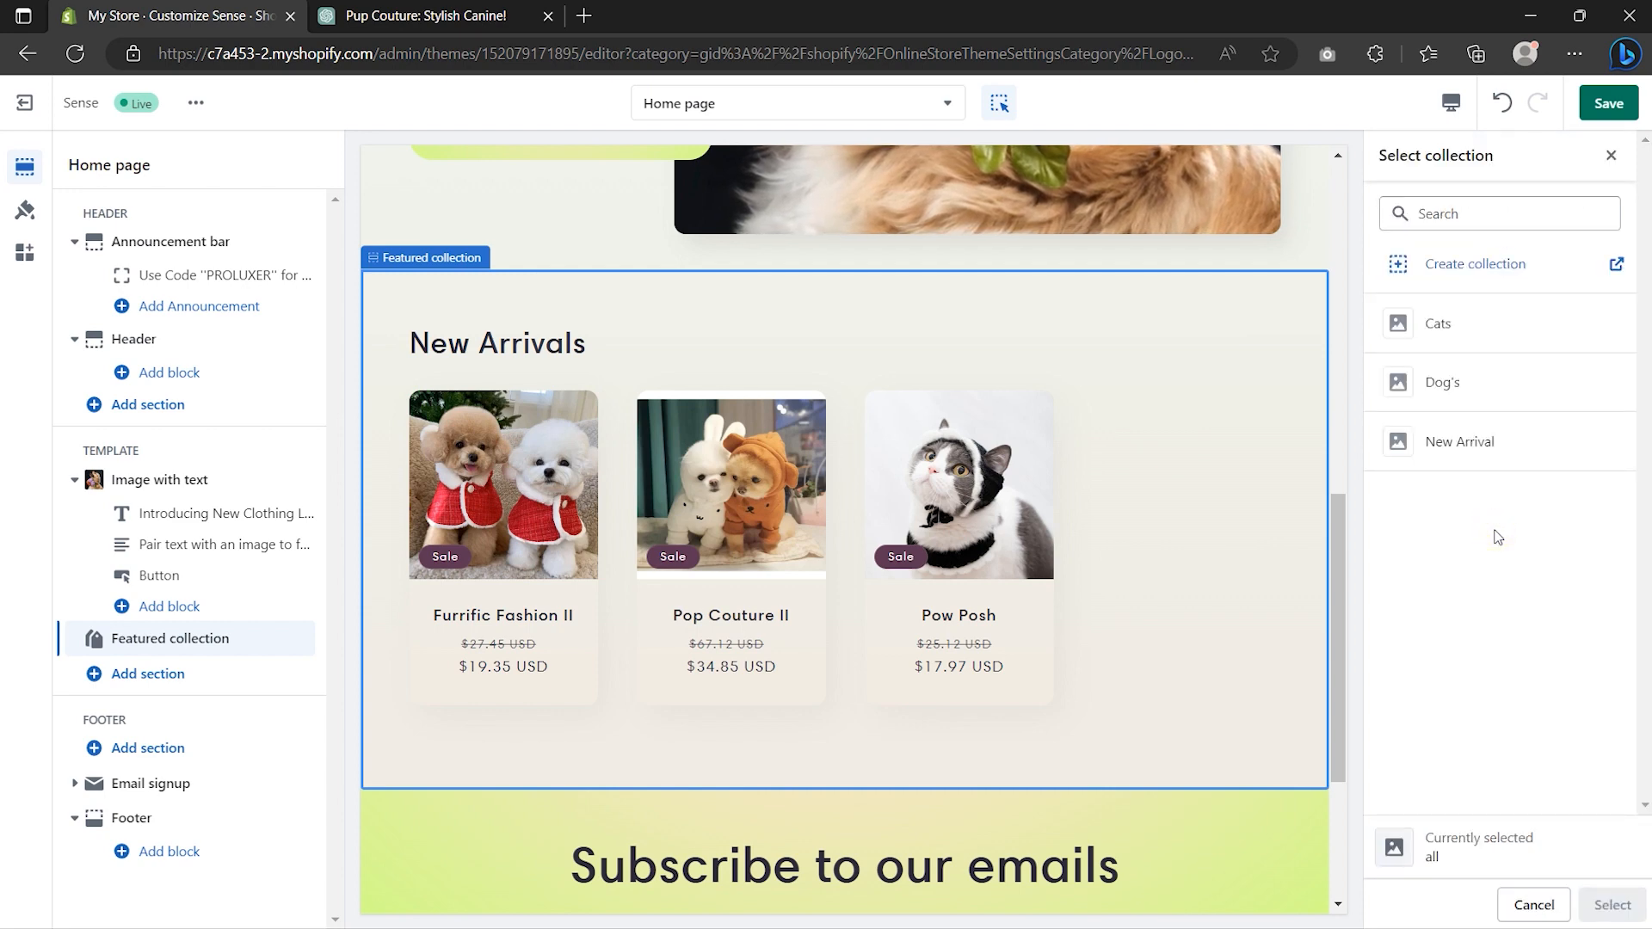
left_click(1476, 440)
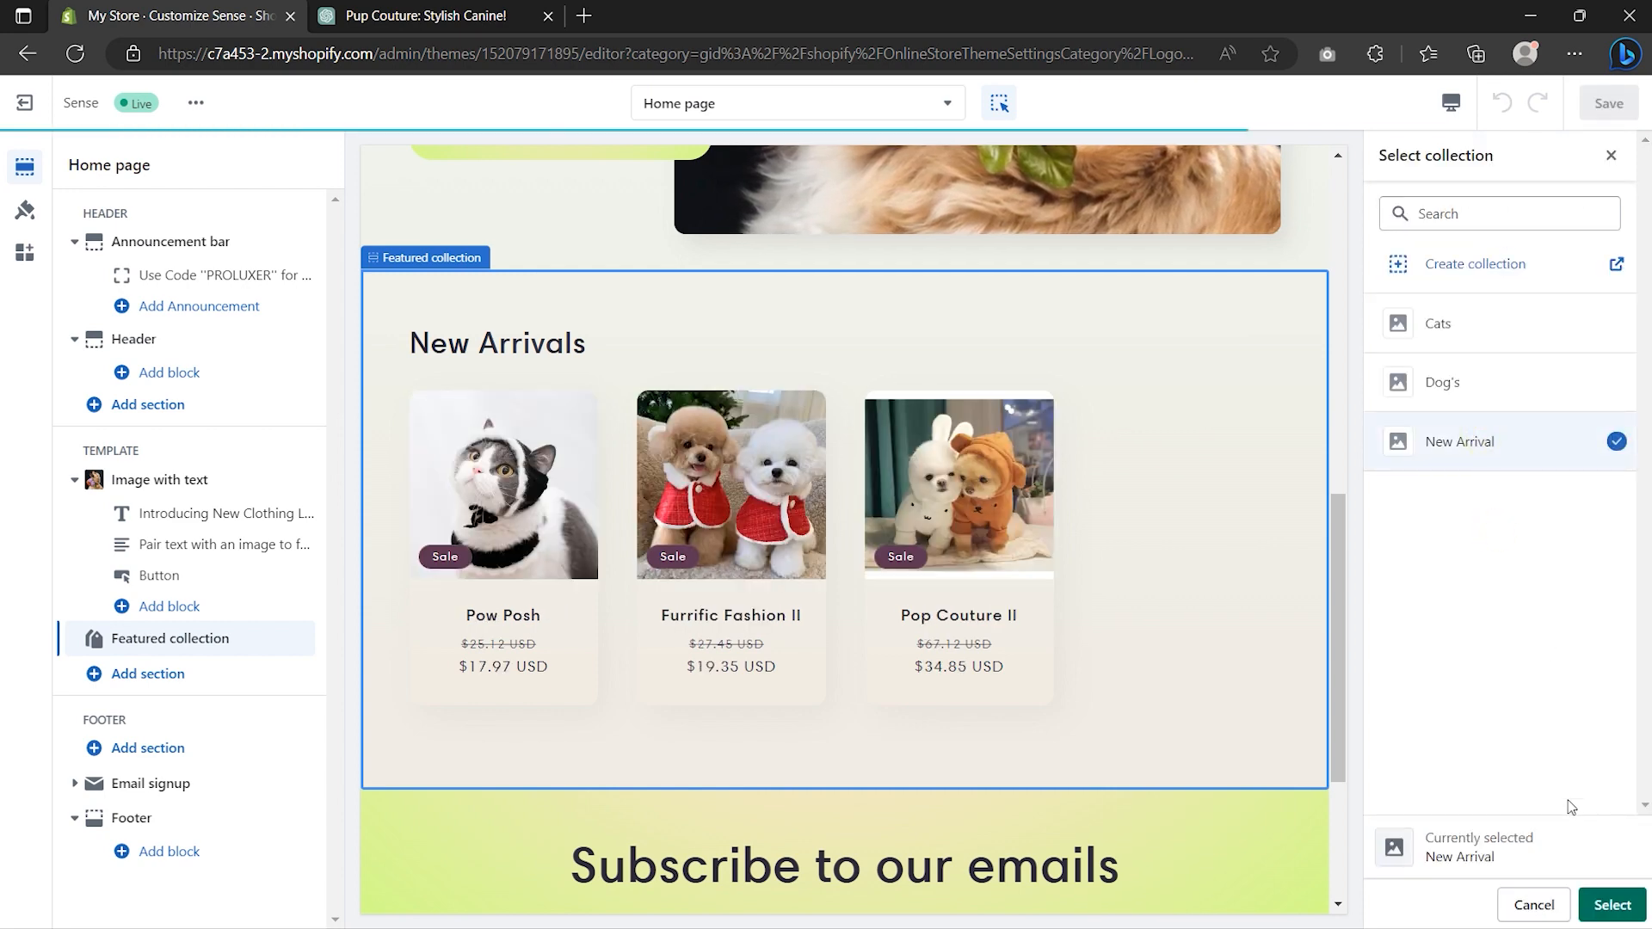
left_click(1612, 905)
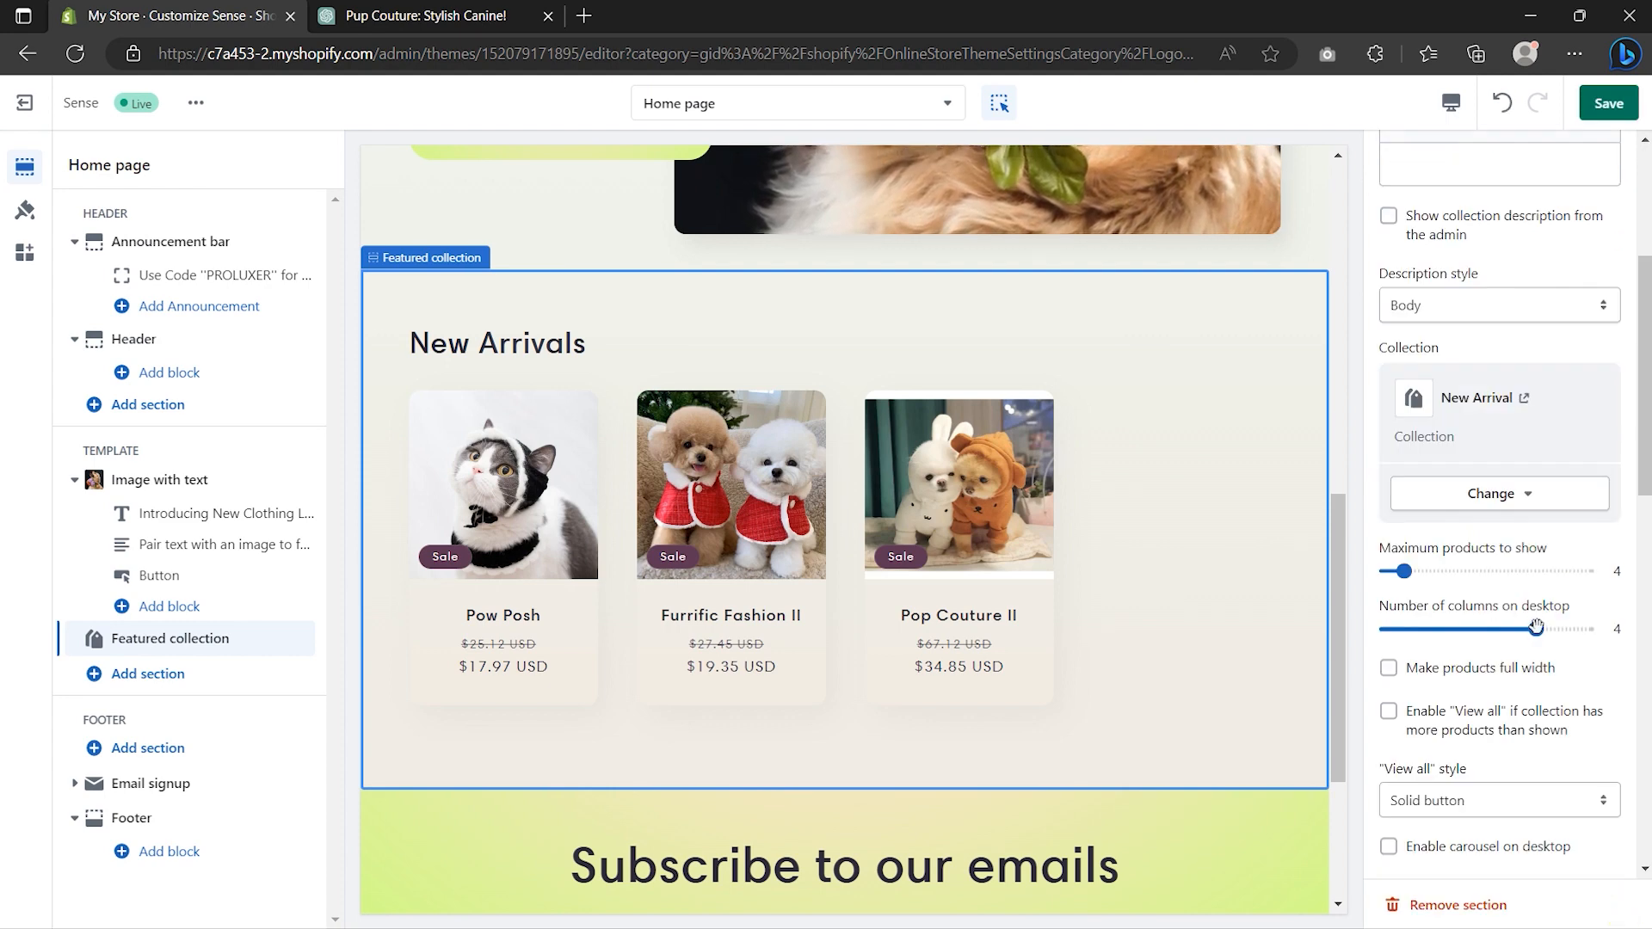
- Try 3 desktop columns in the Featured collection section and return the number of columns to 4
left_click_drag(1519, 626, 1487, 627)
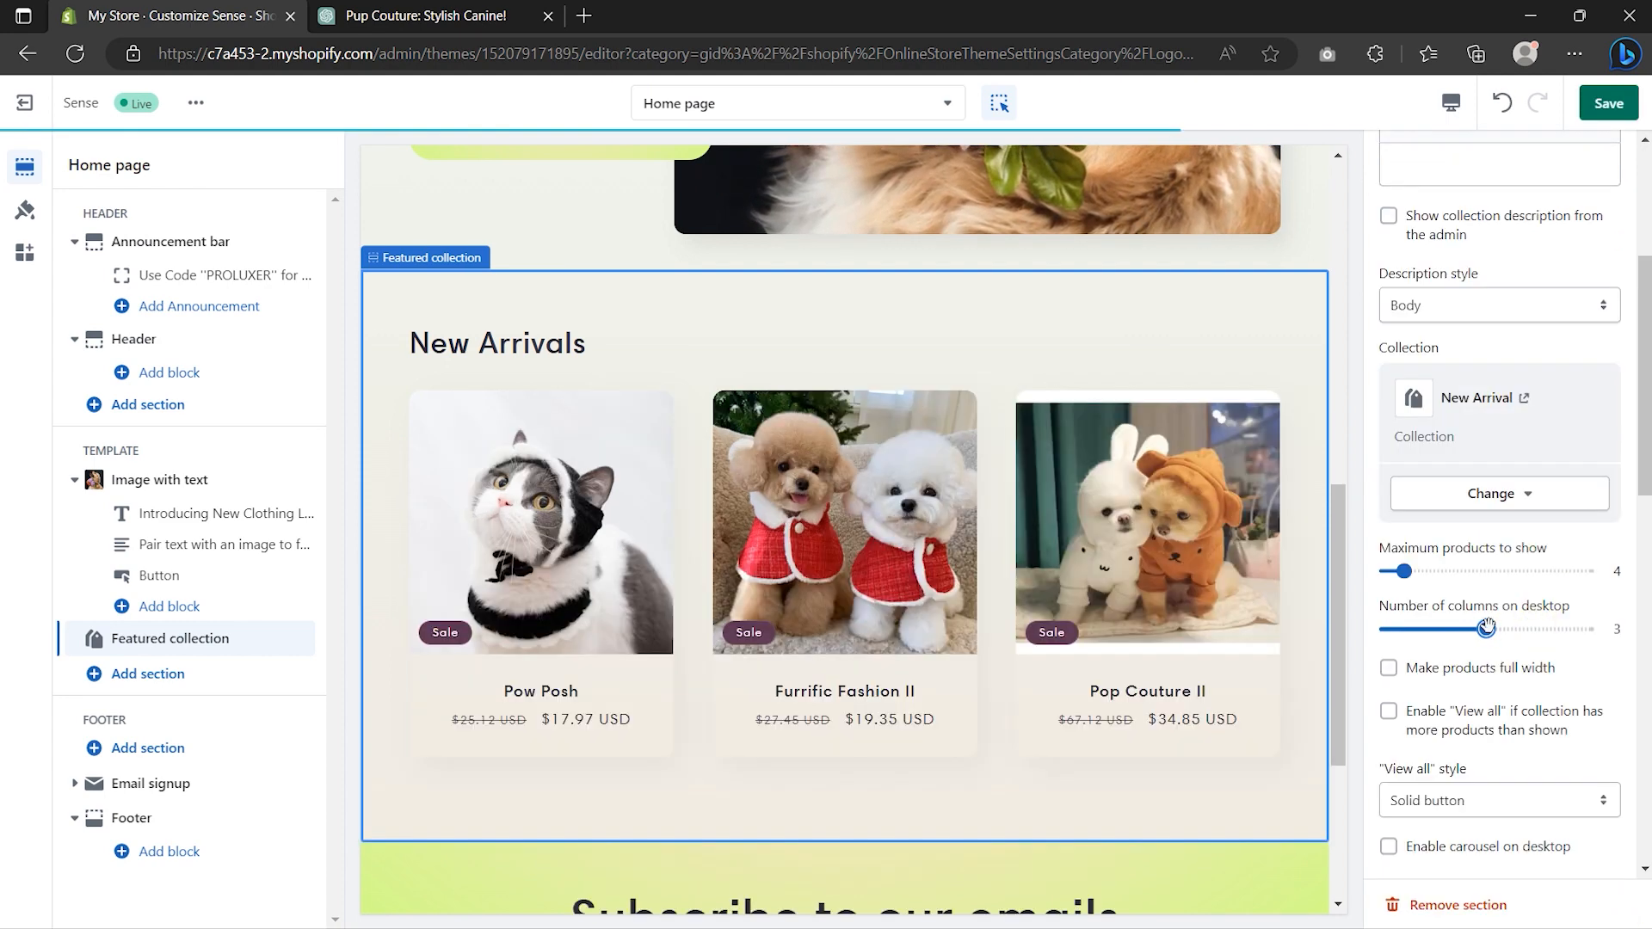
left_click_drag(1487, 627, 1535, 628)
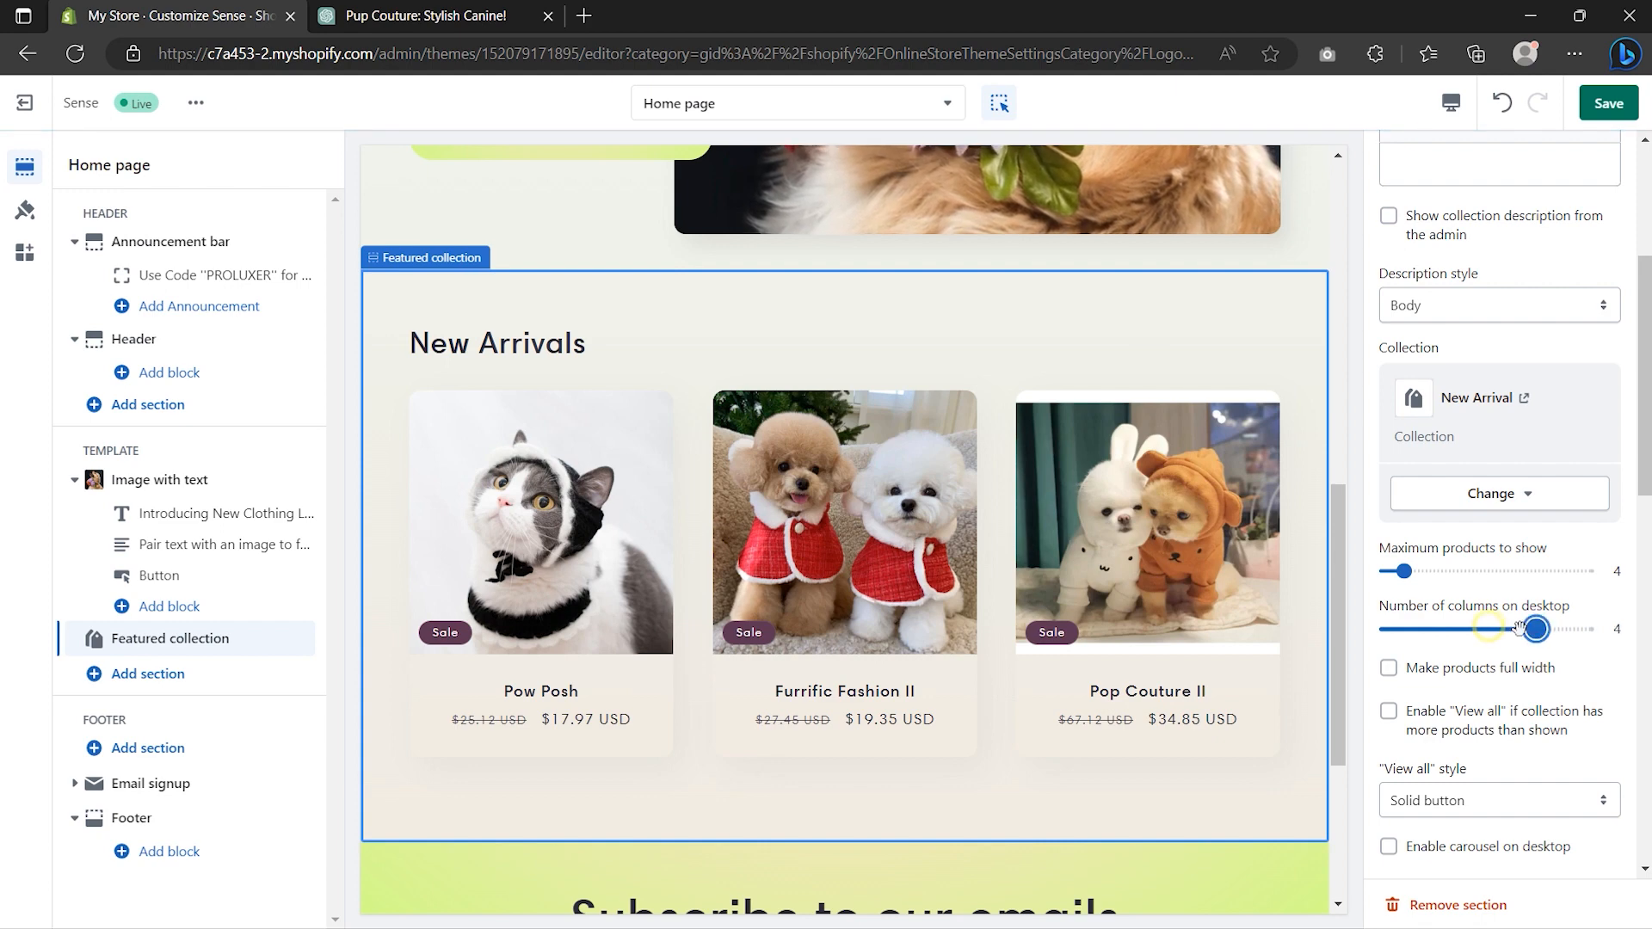
- Examine the Featured collection's color scheme, product card, mobile layout, section padding and theme settings, keeping Scheme 1 and the Square image ratio
scroll(1520, 637, "down", 2)
scroll(1520, 637, "down", 2)
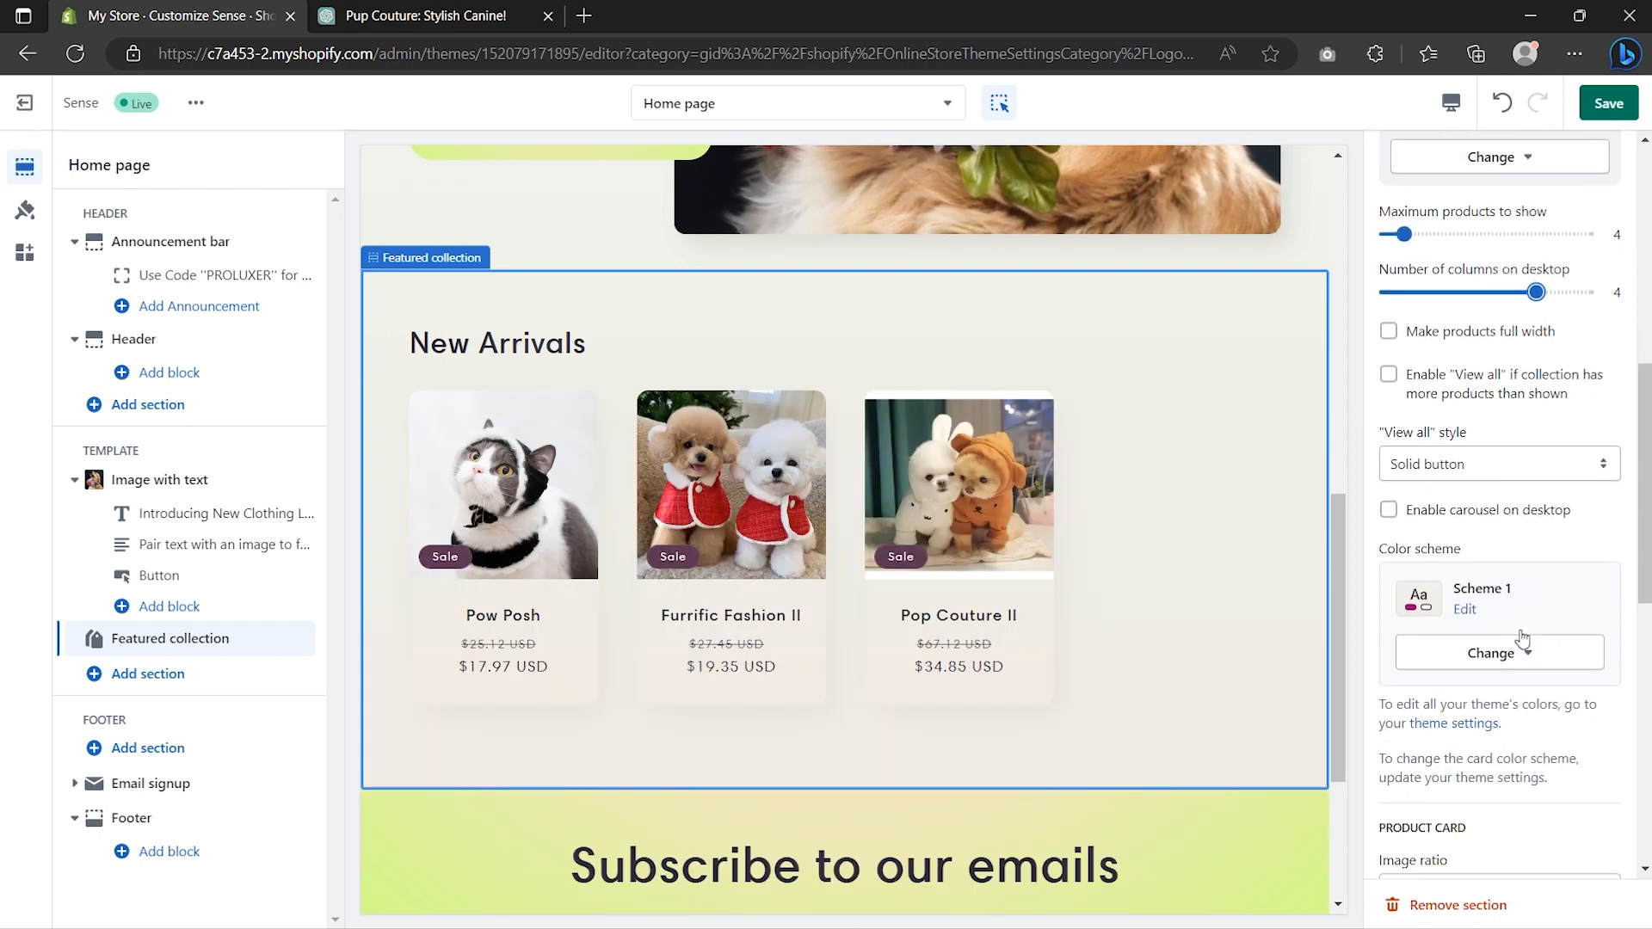
left_click(1522, 655)
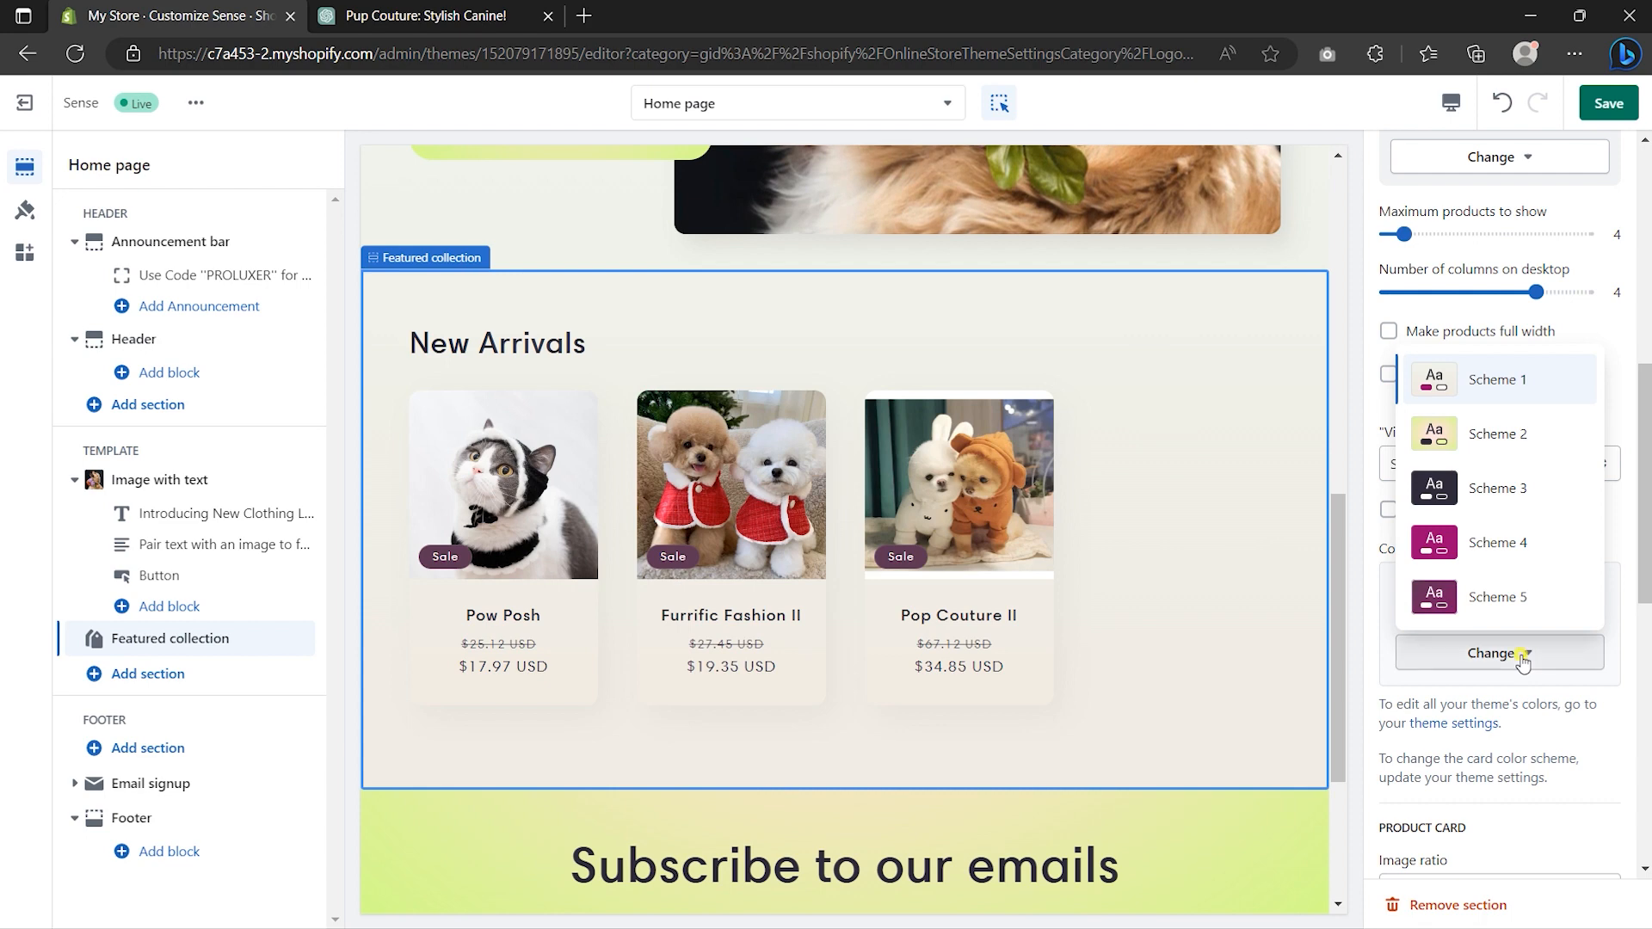
left_click(1522, 658)
scroll(1523, 659, "down", 4)
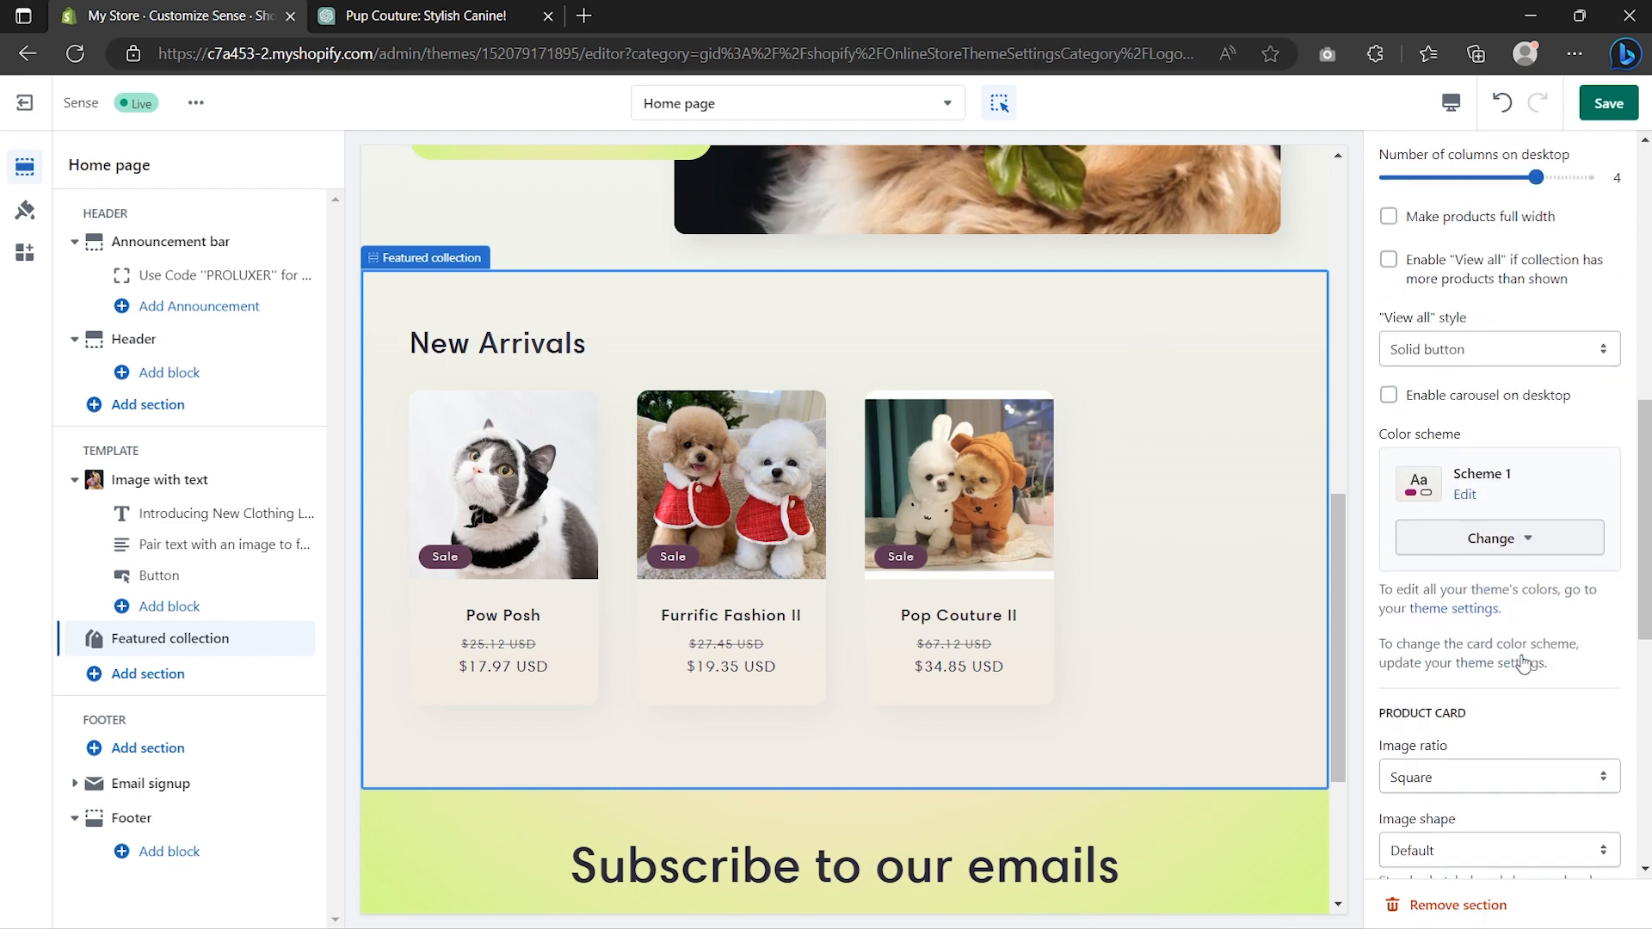
left_click(1518, 556)
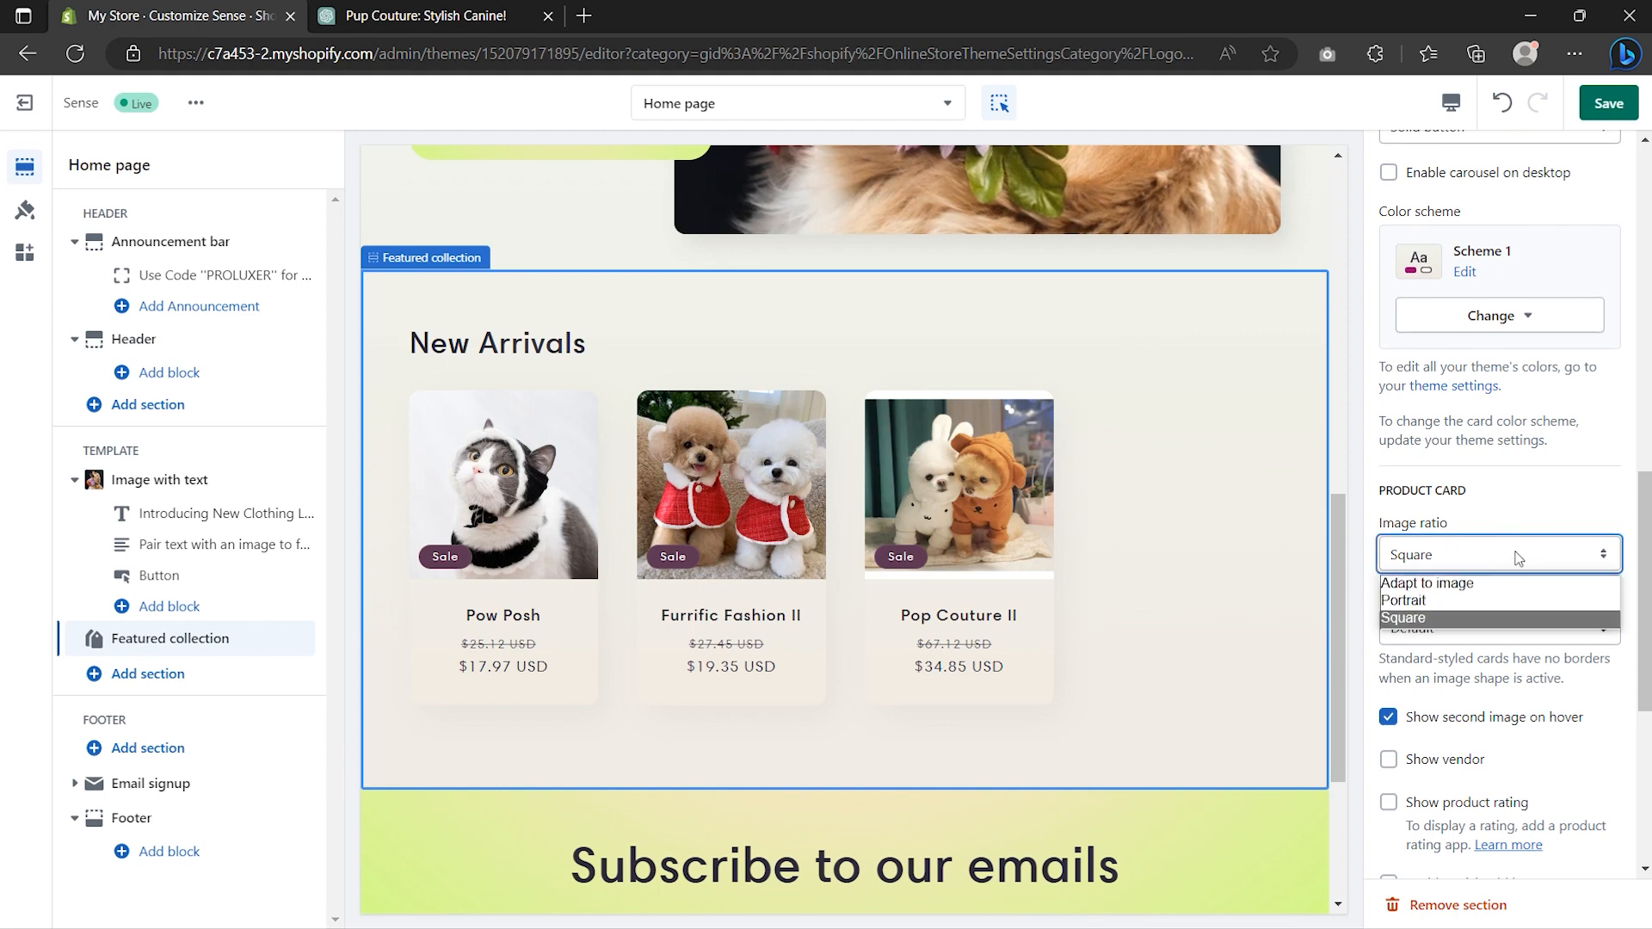
left_click(1509, 617)
left_click(1512, 630)
scroll(1505, 654, "down", 5)
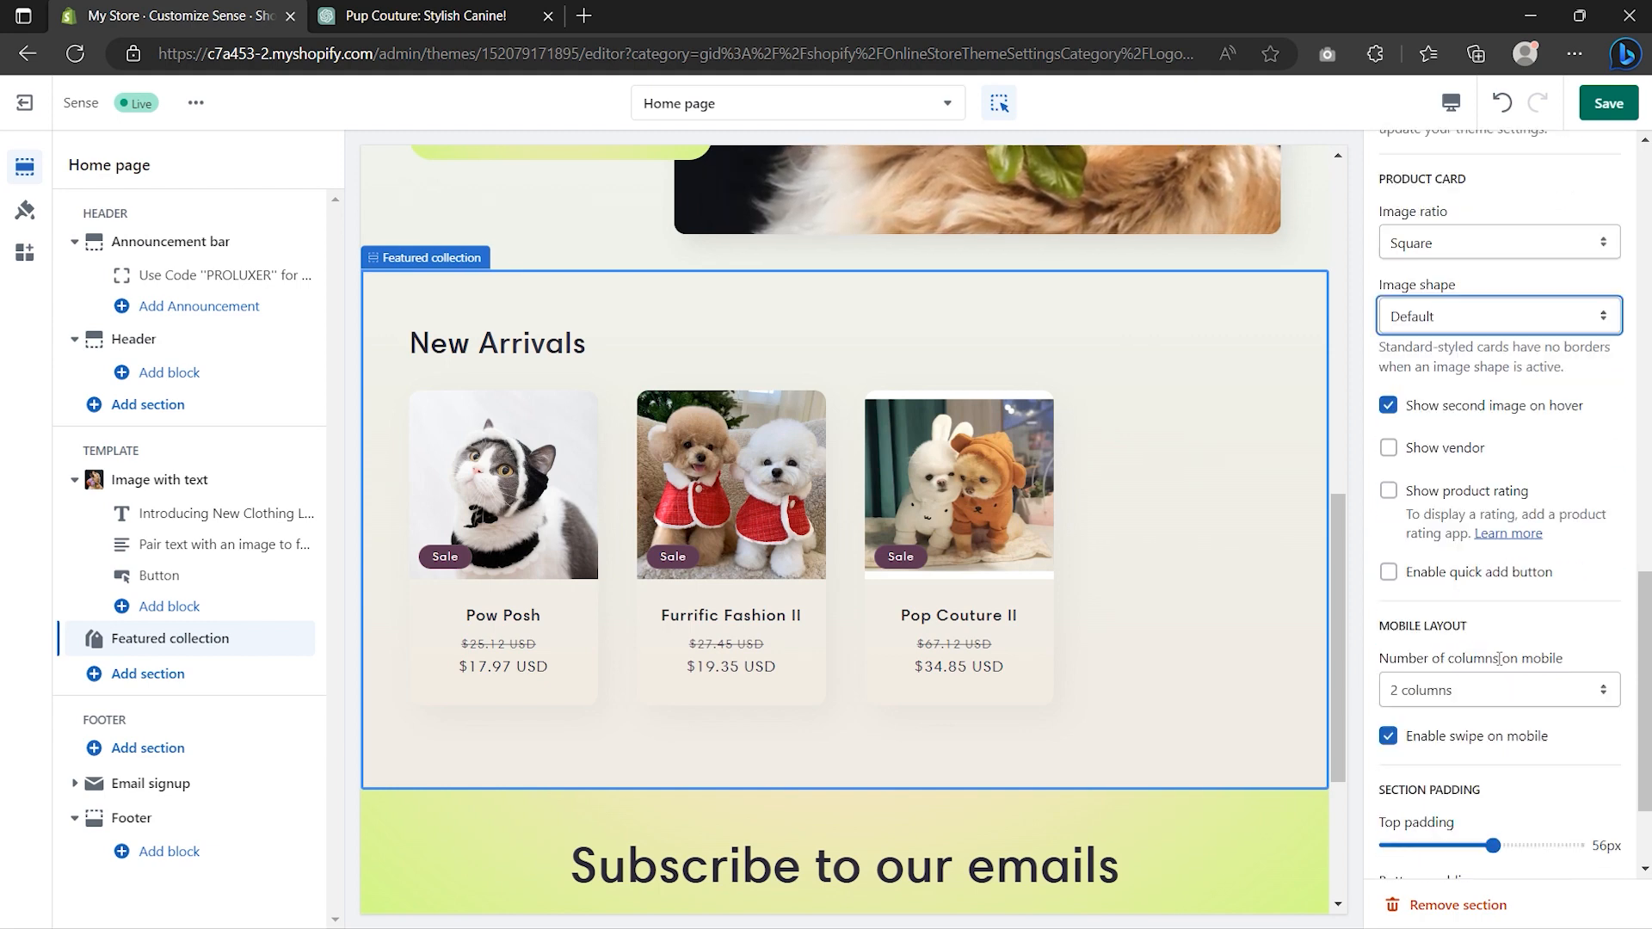
left_click(1484, 799)
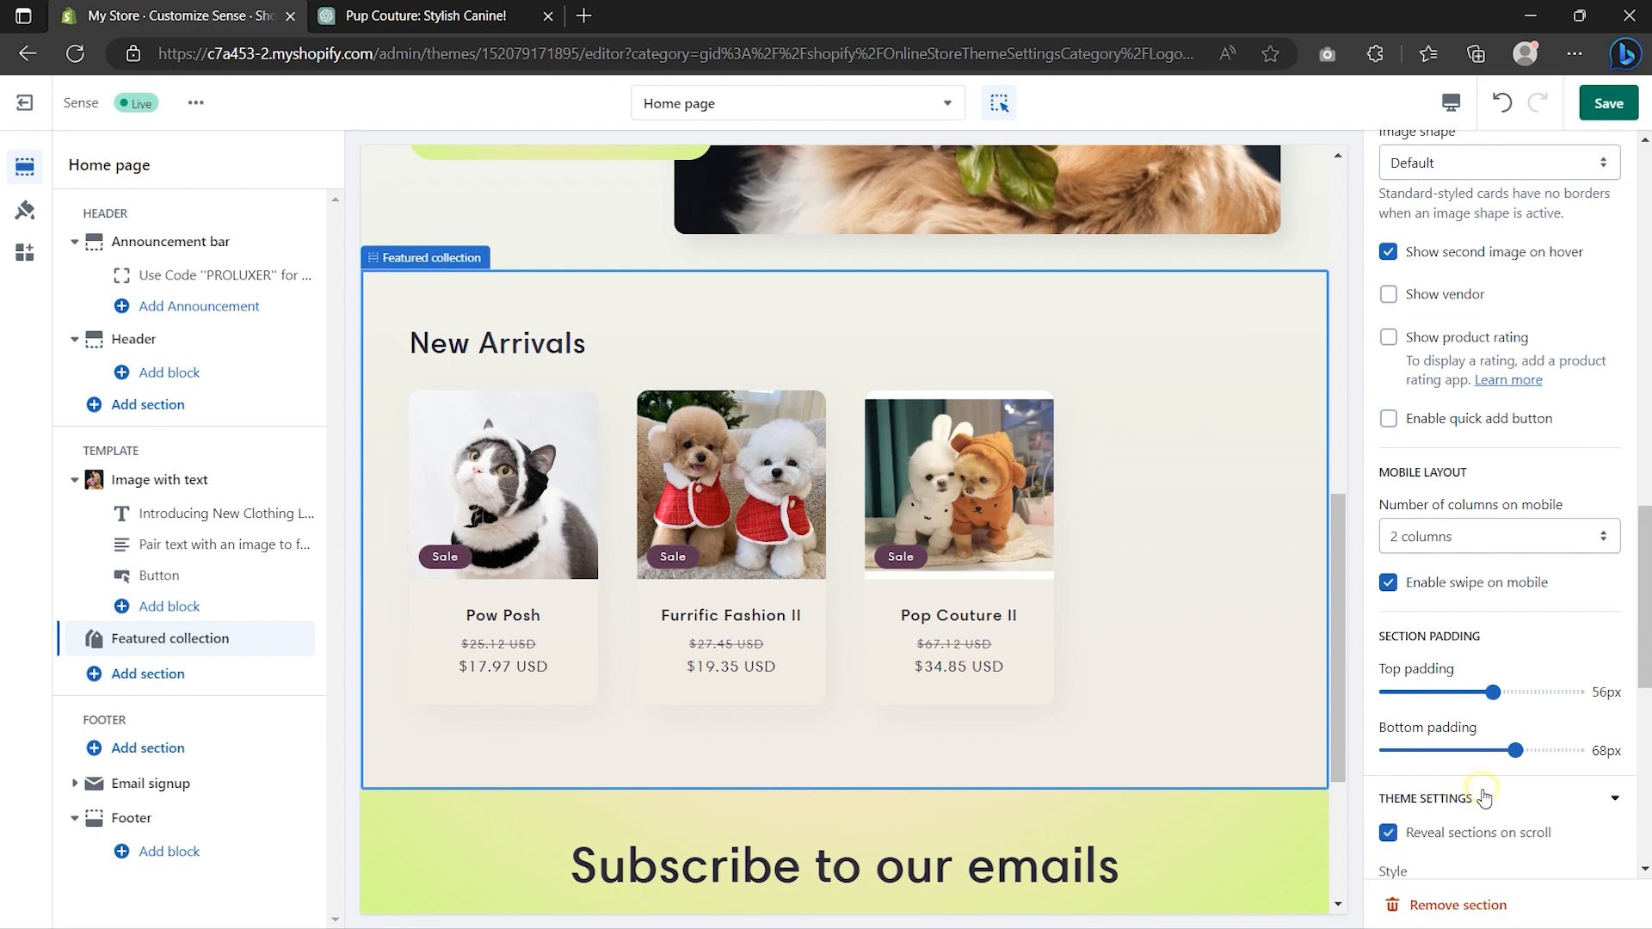
- Set the theme's product card style to Standard and the sale badge color scheme to Scheme 2
scroll(1488, 757, "down", 5)
left_click(1480, 454)
left_click(1476, 480)
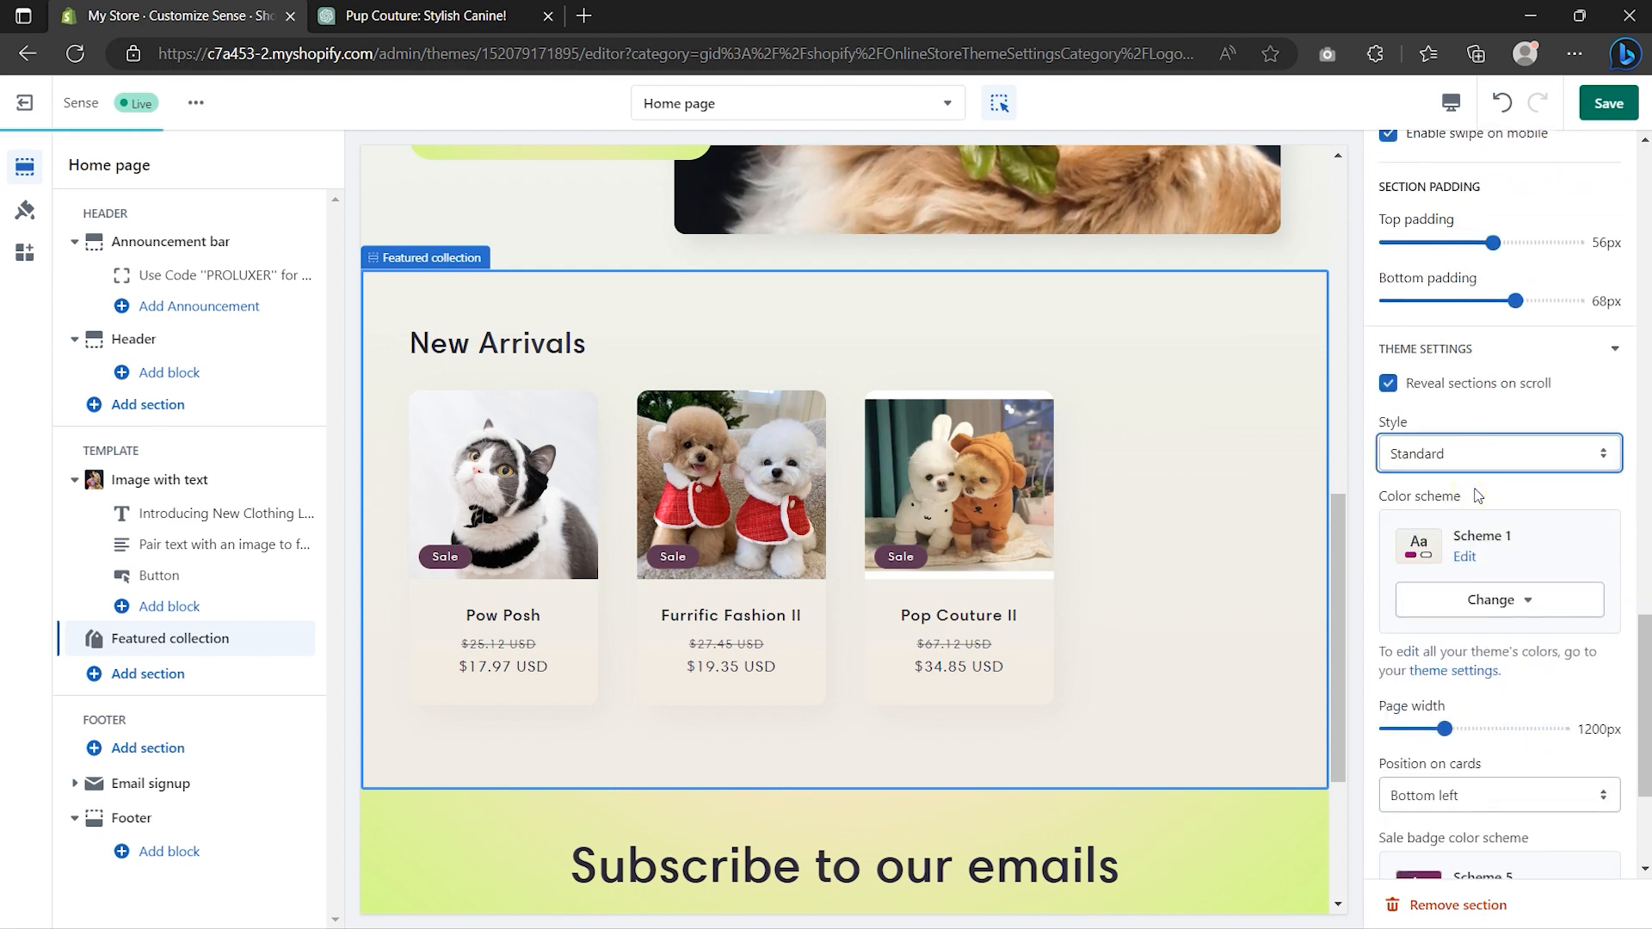
scroll(1475, 494, "down", 3)
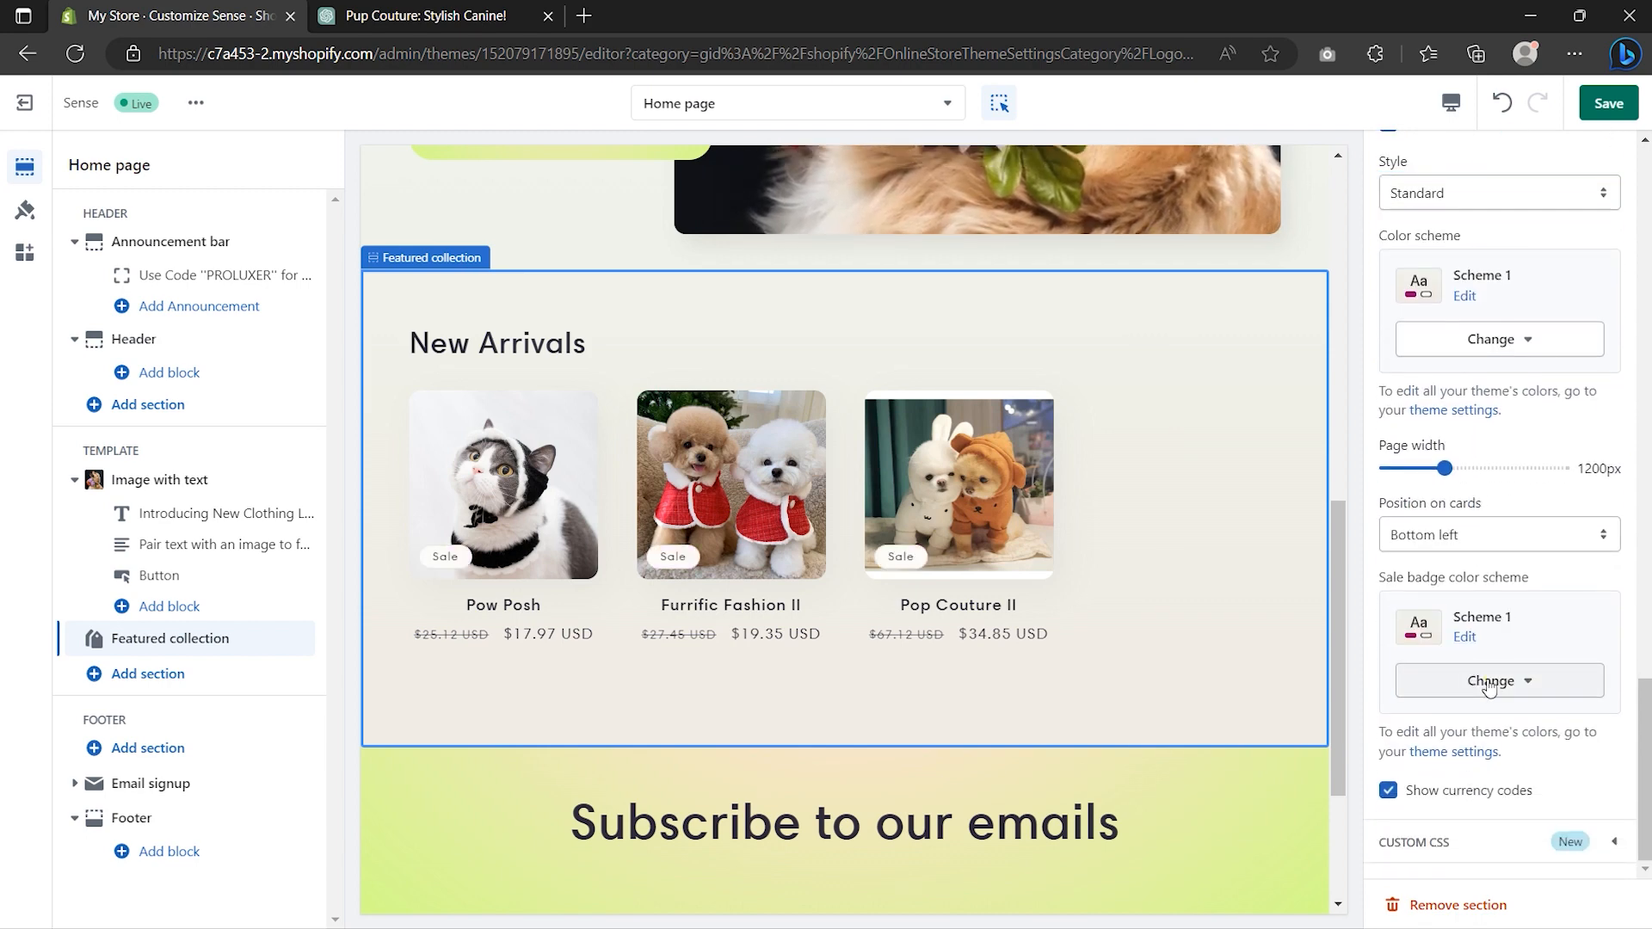
left_click(1491, 681)
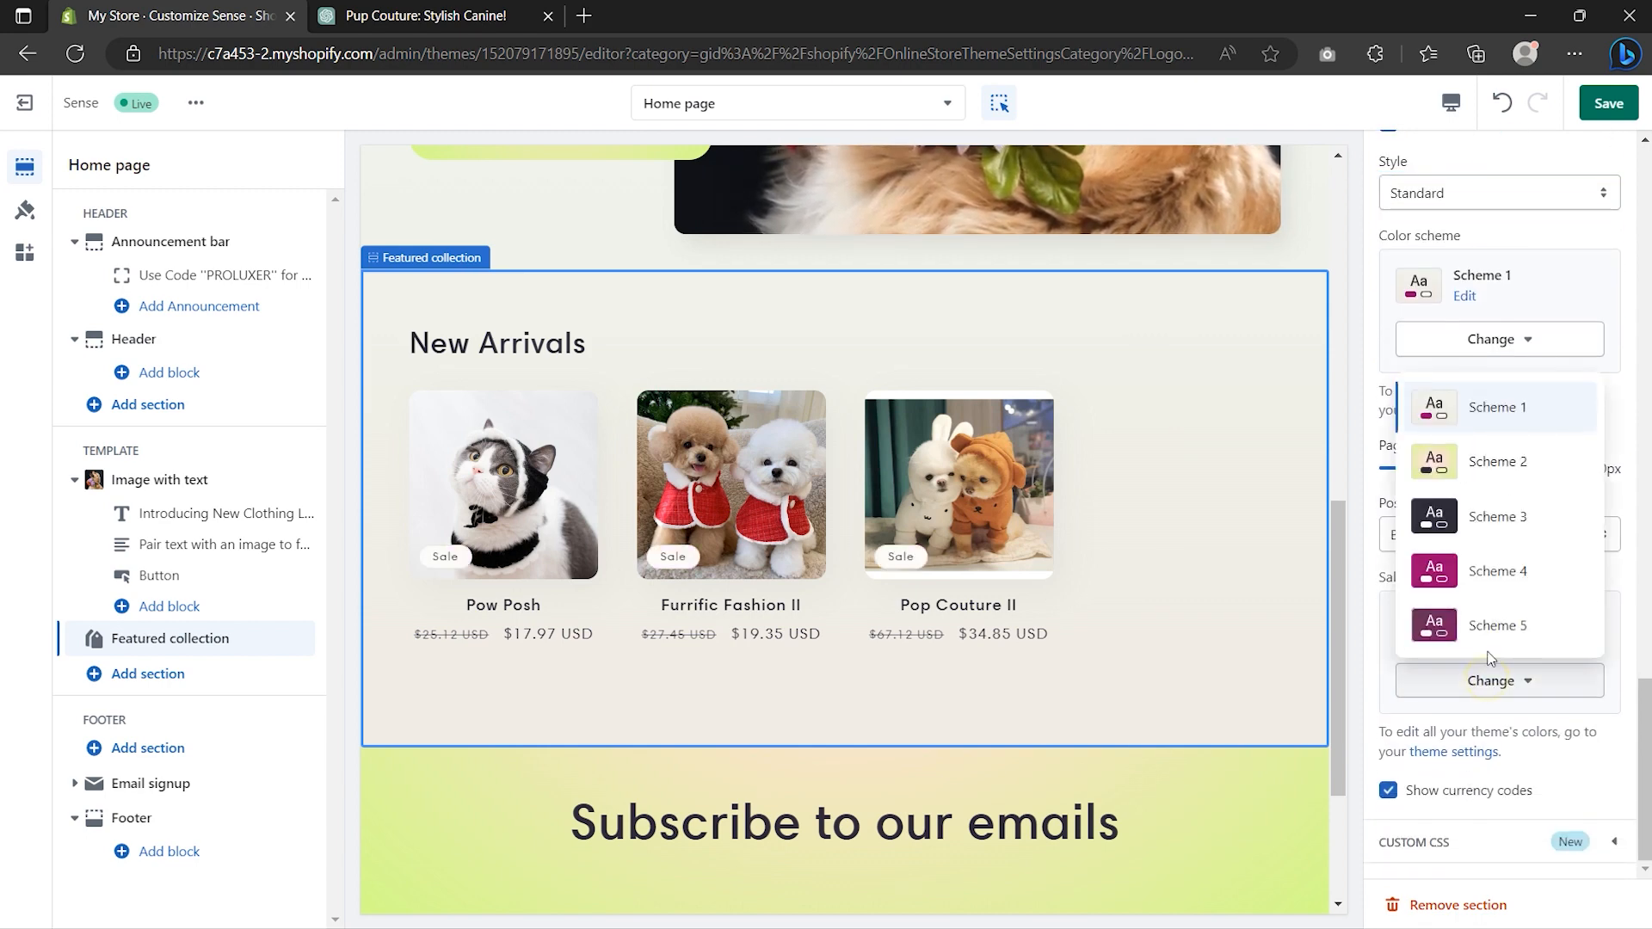
left_click(1495, 471)
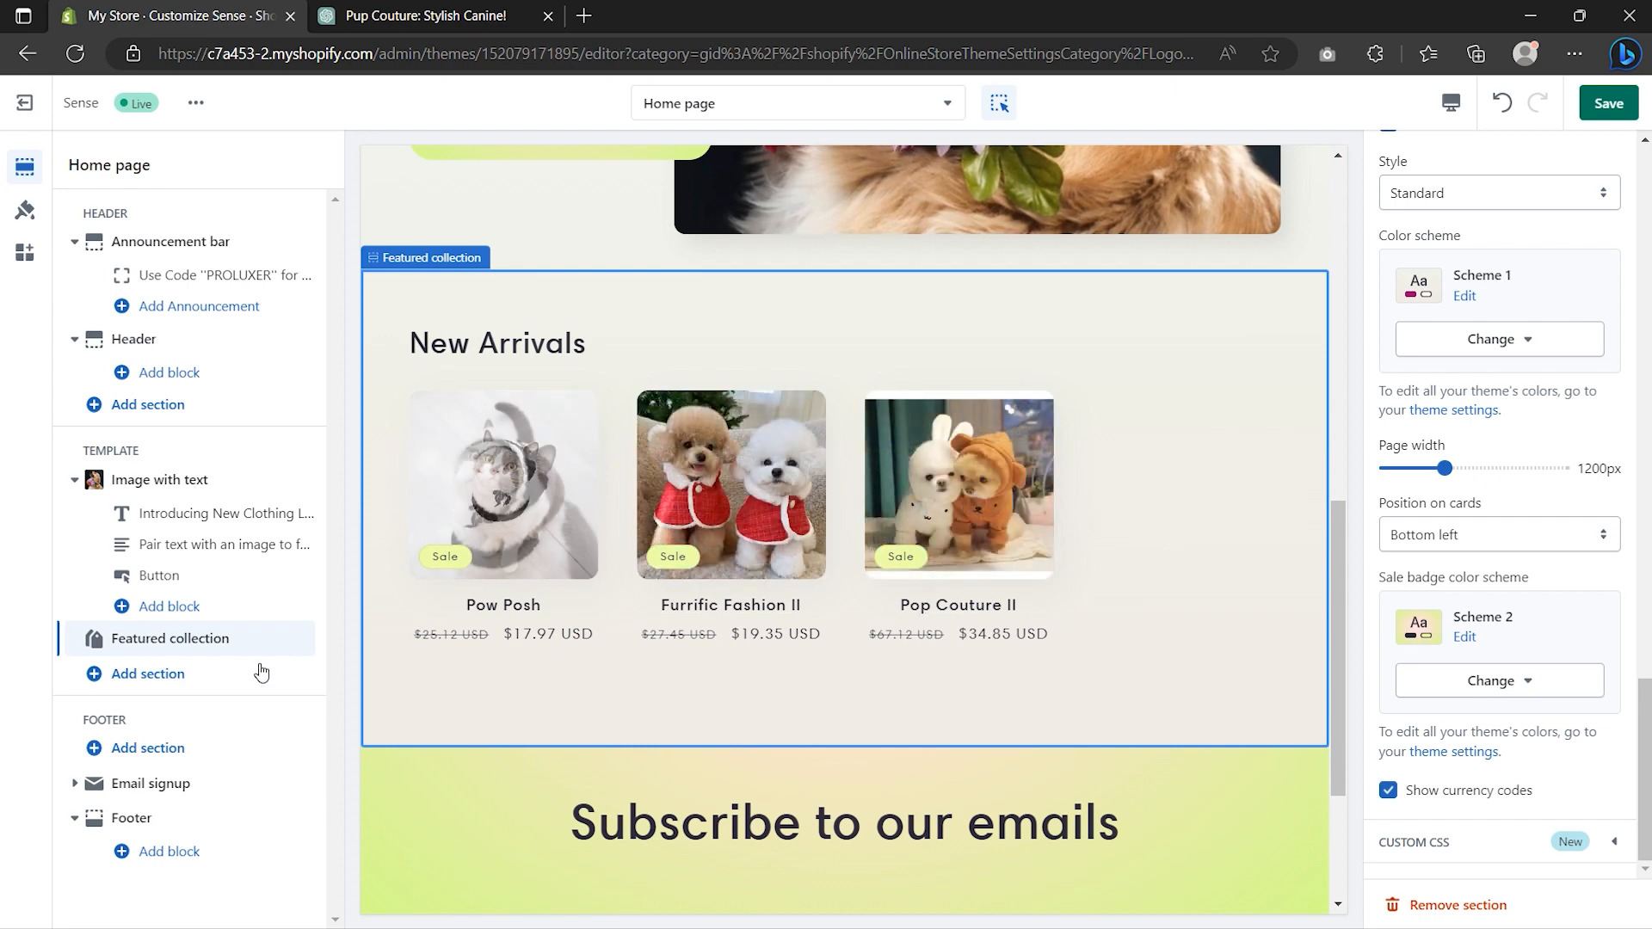
- Add a Collection list section below the Featured collection and assign the Cats collection to its first block
left_click(146, 676)
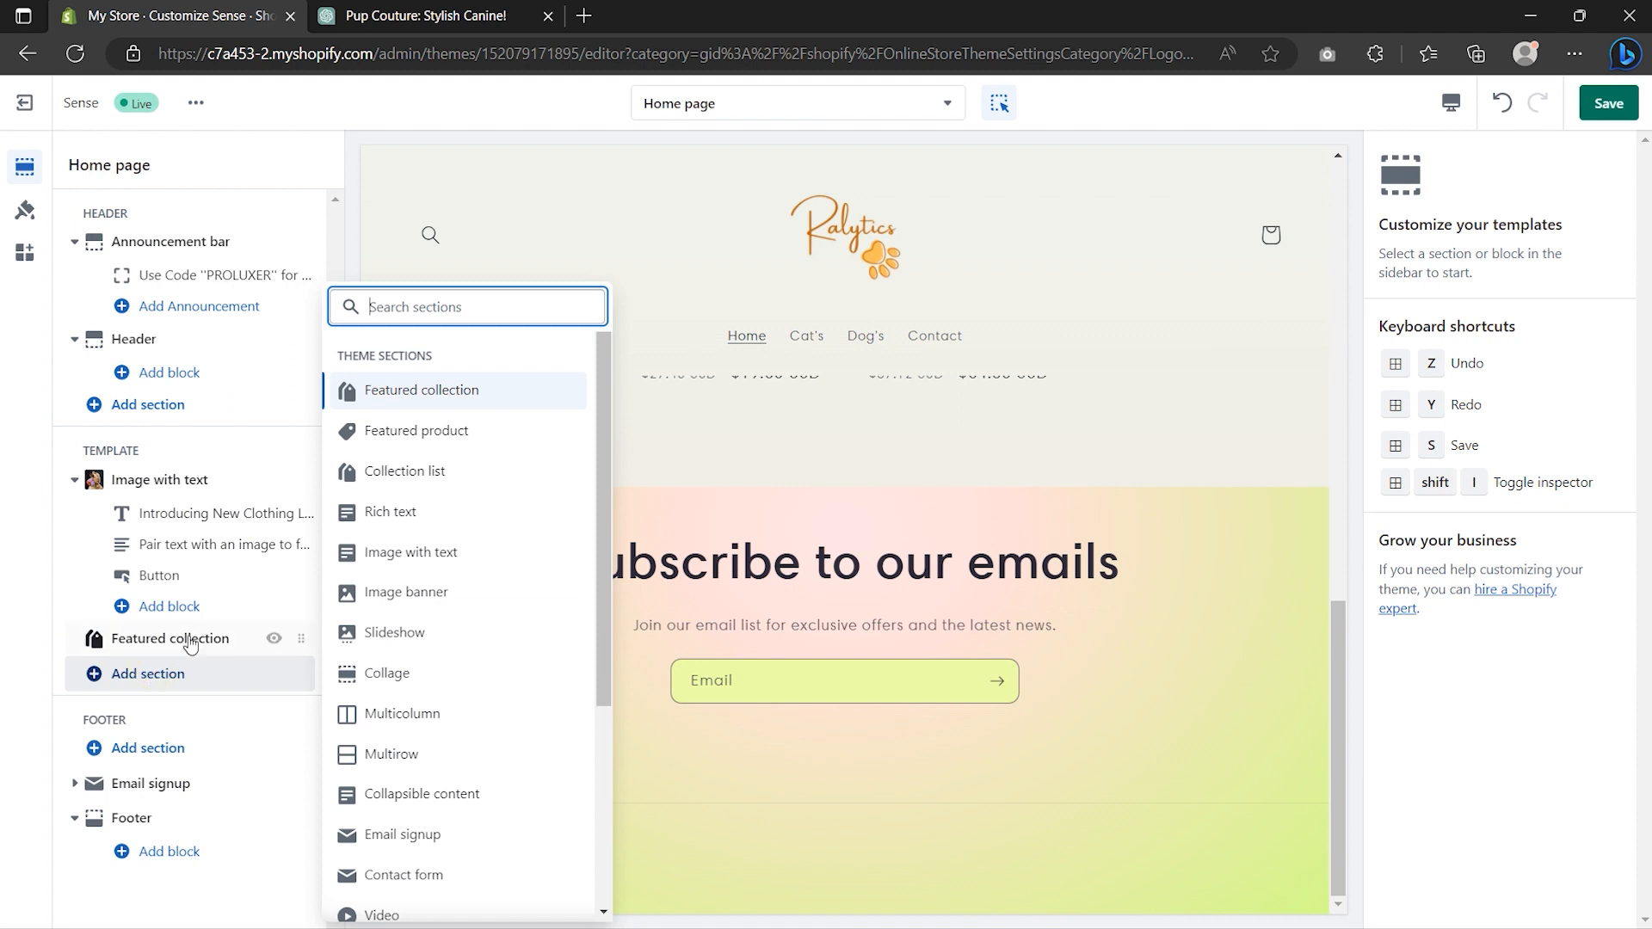
left_click(389, 470)
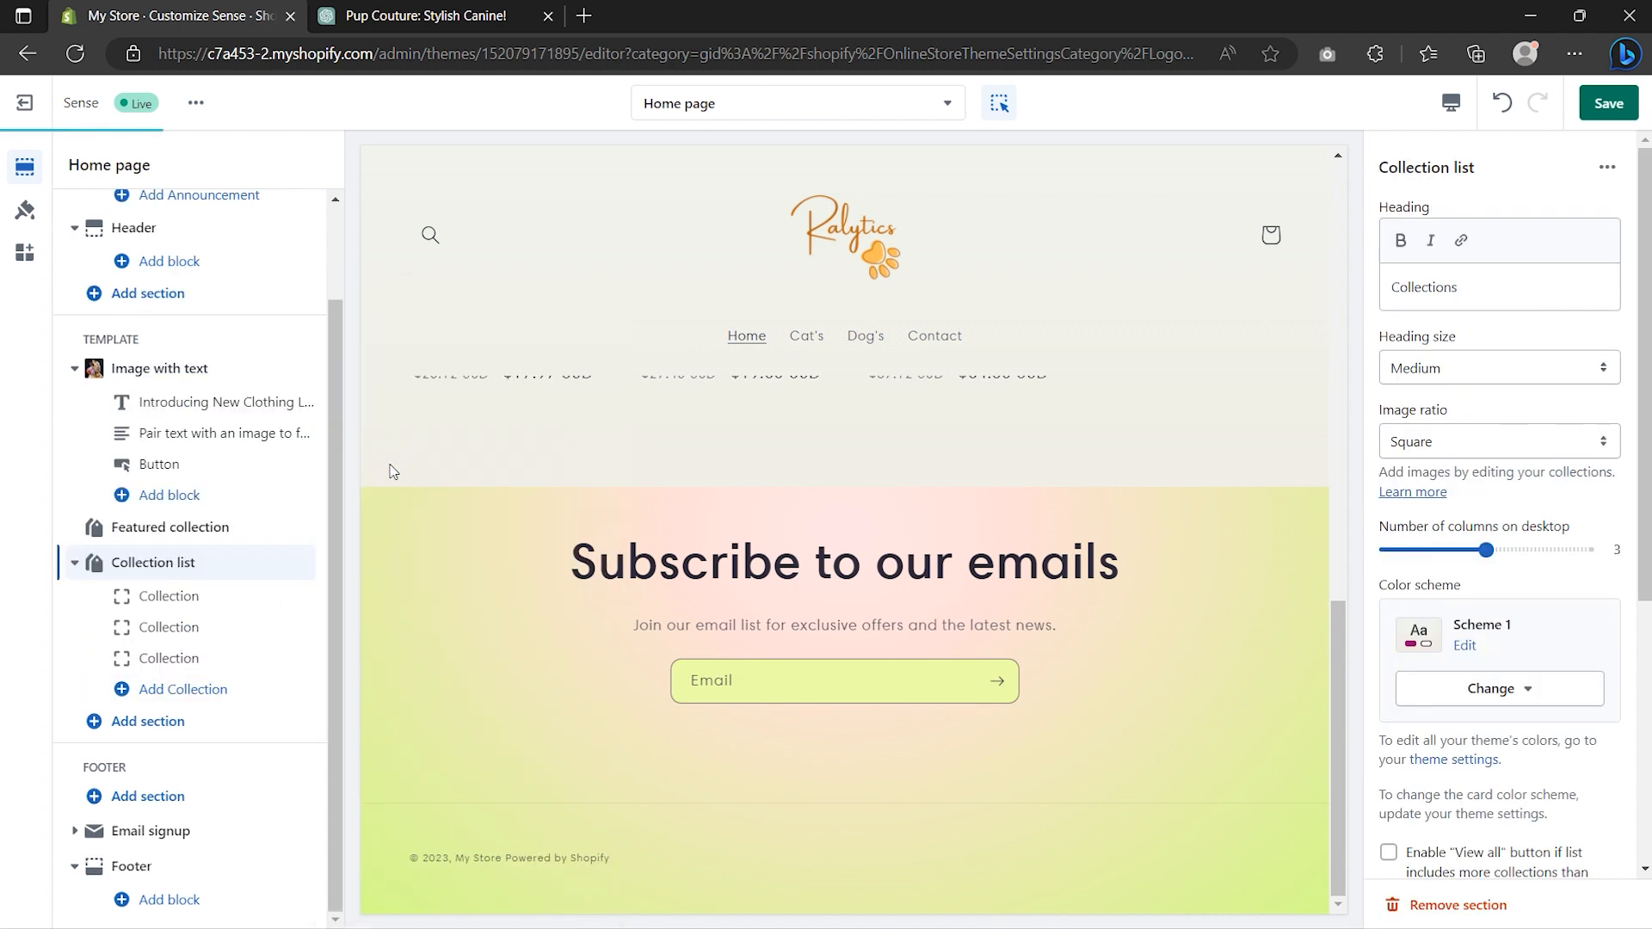
left_click(176, 596)
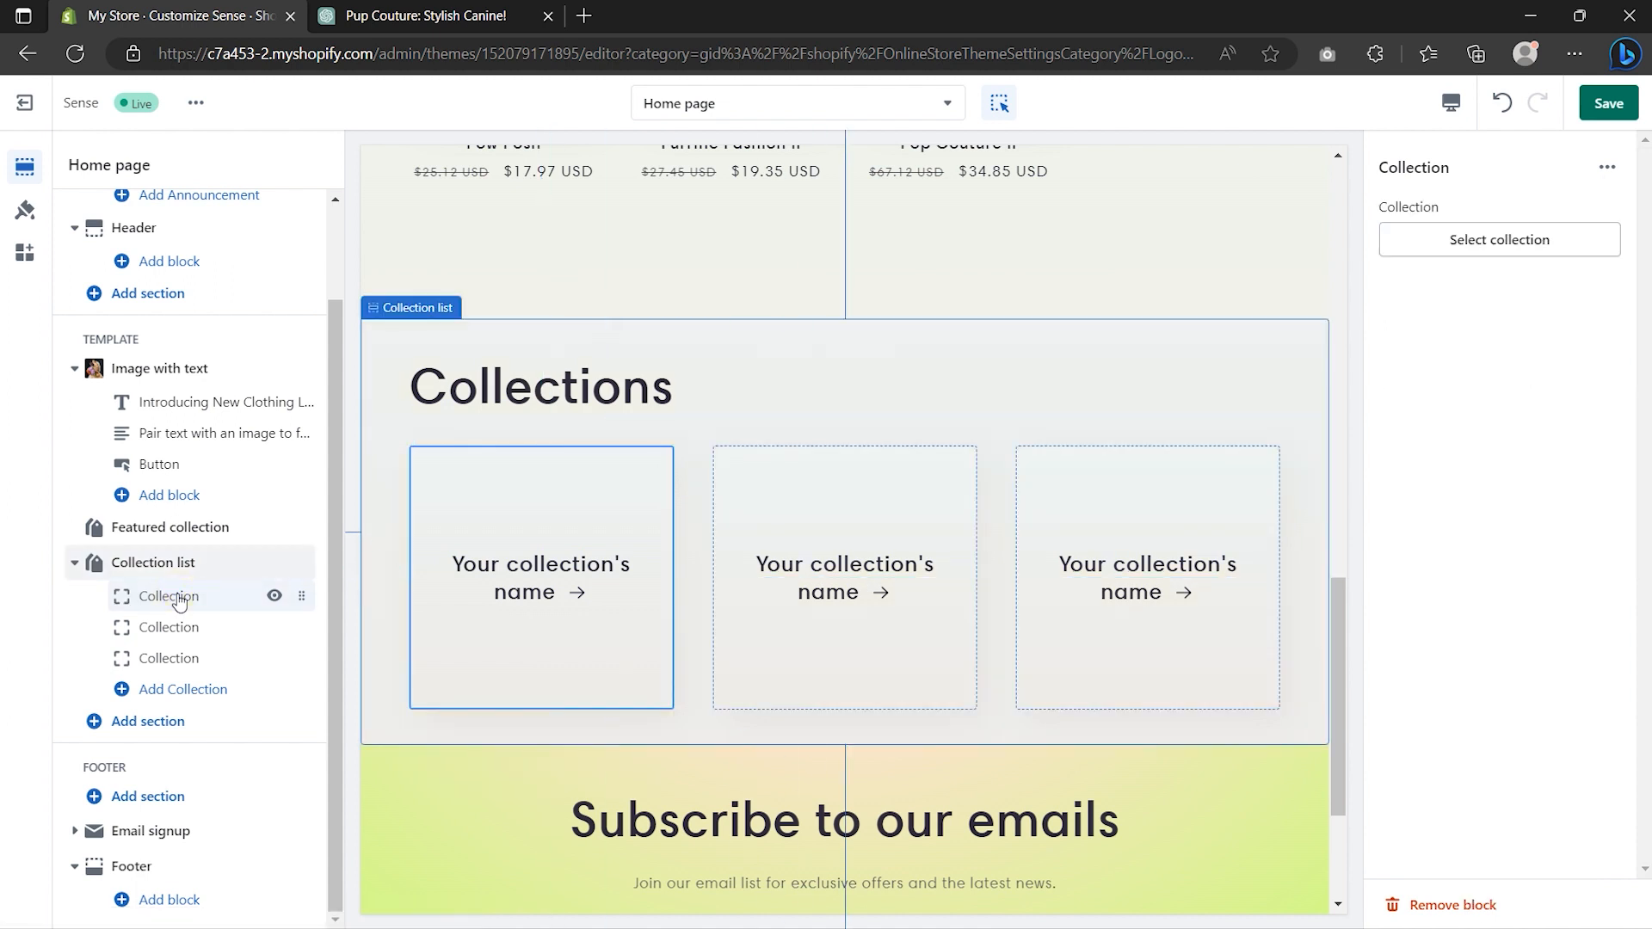
left_click(1495, 239)
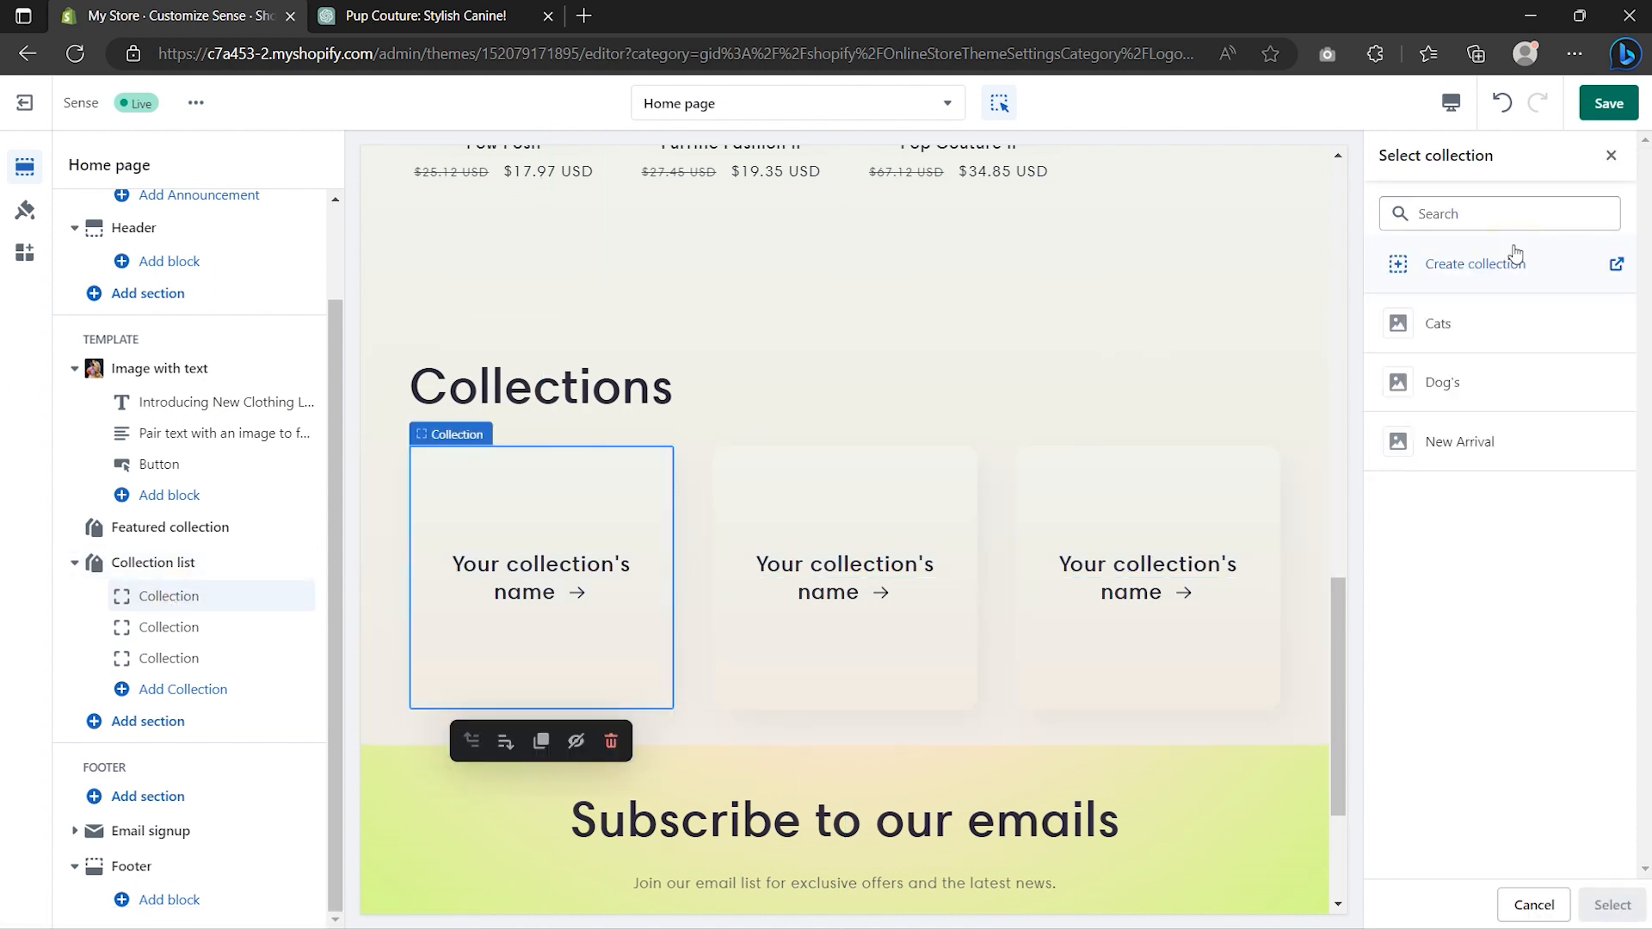
left_click(1499, 330)
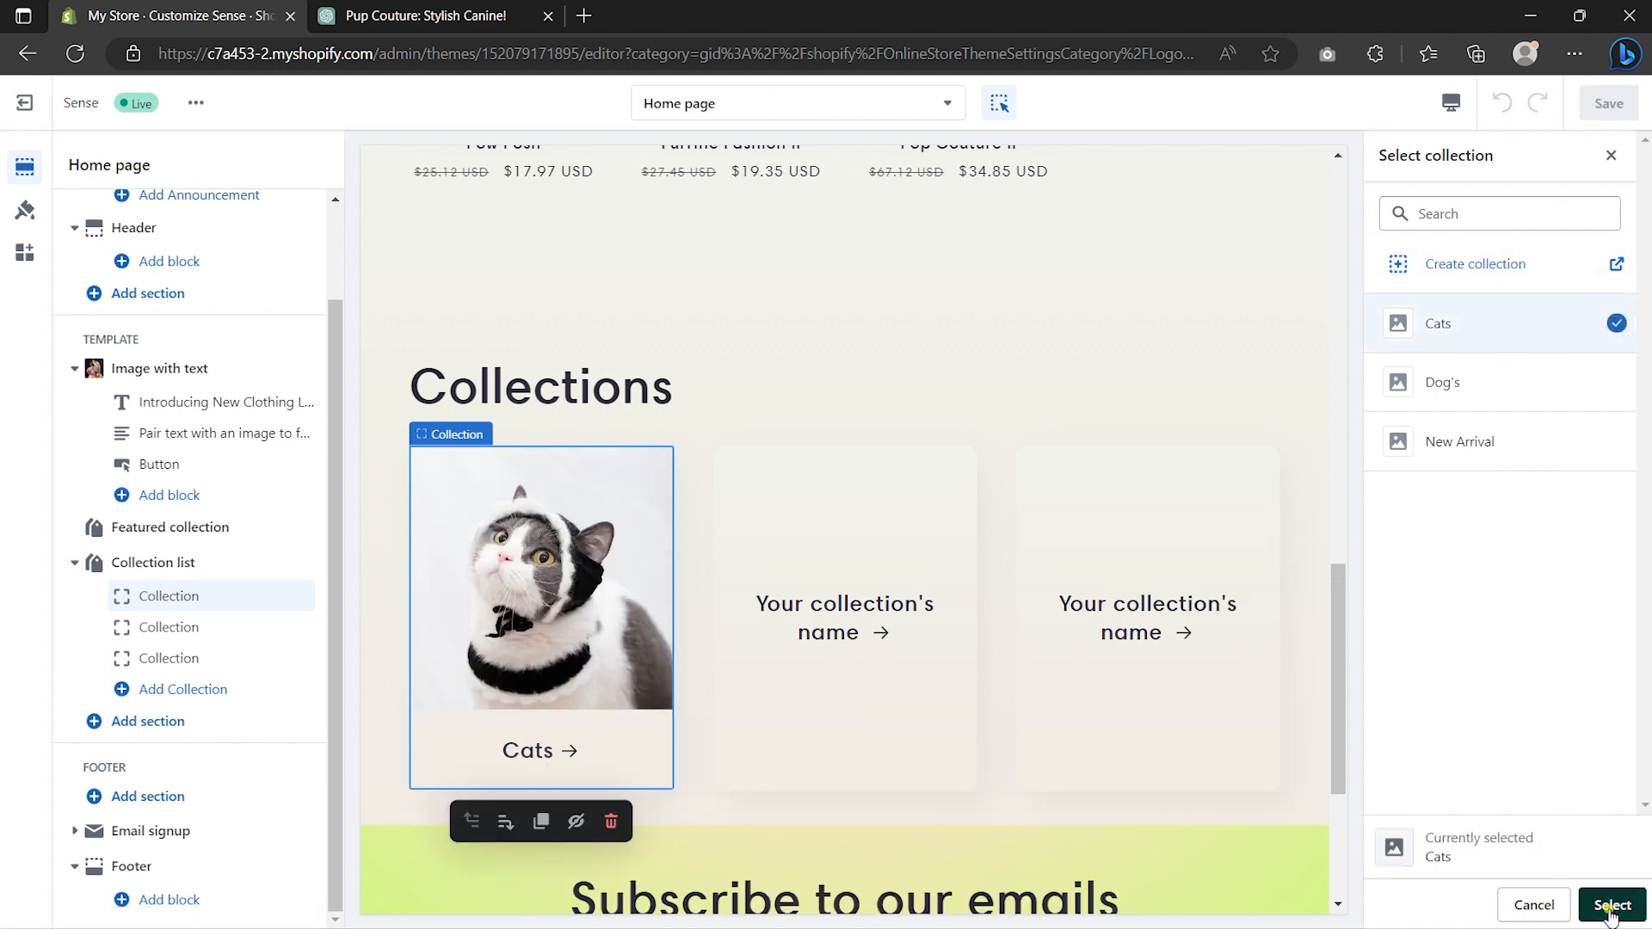
left_click(1611, 907)
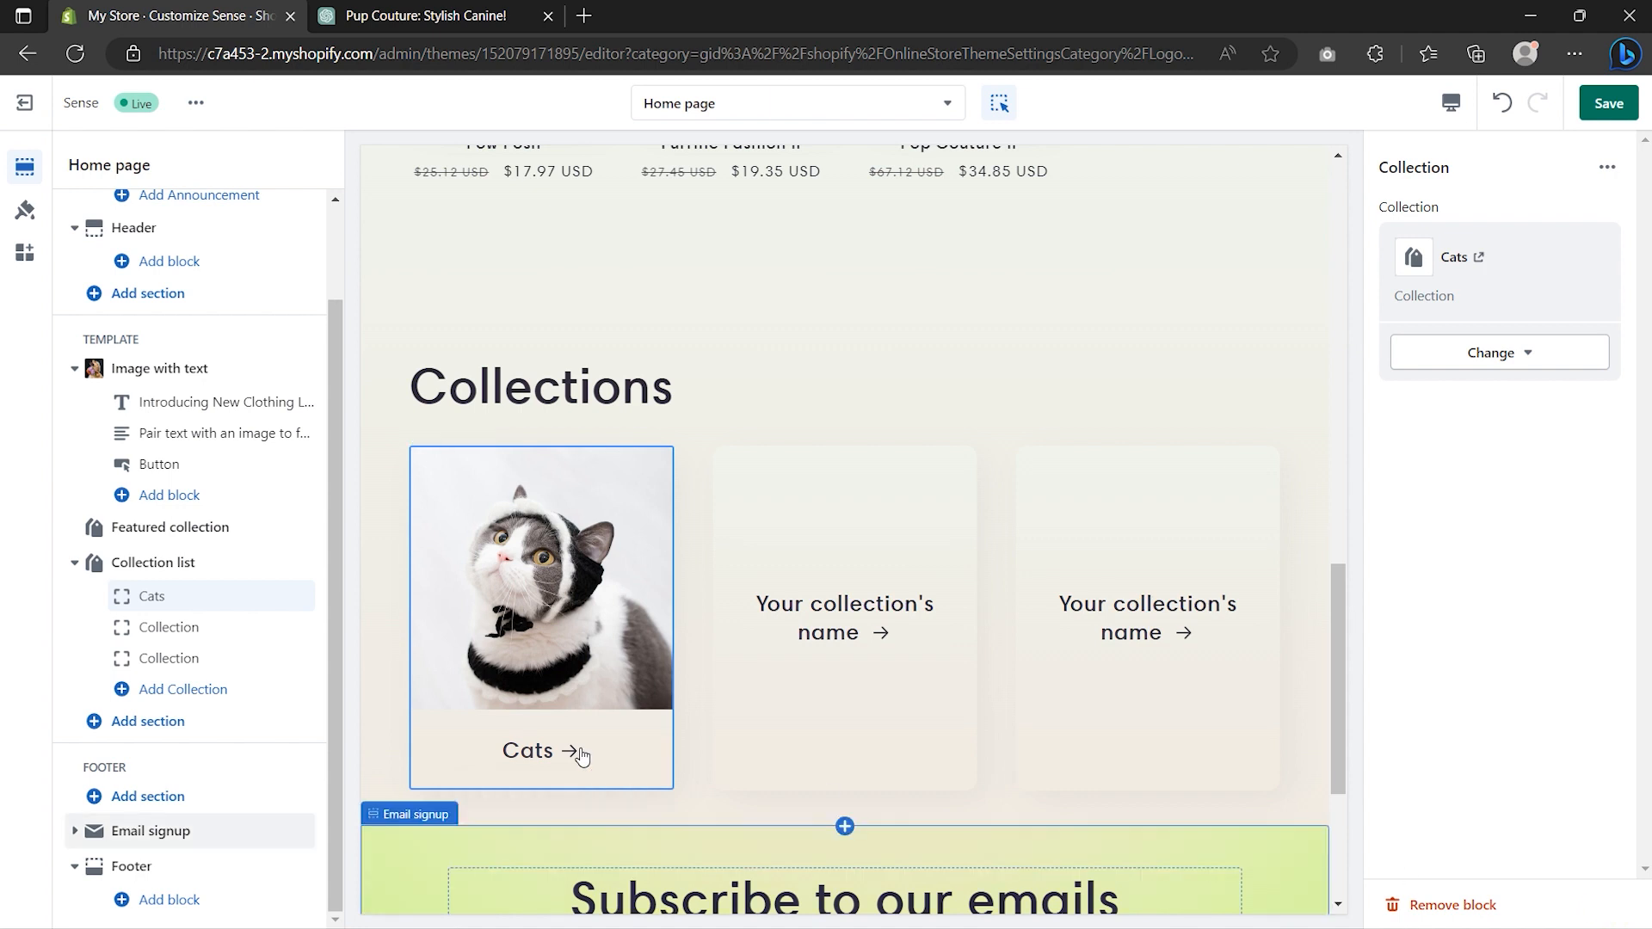
- Assign the Dog's collection to the Collection list's second block and New Arrival to its third block
left_click(139, 628)
left_click(1523, 240)
left_click(1511, 379)
left_click(1611, 905)
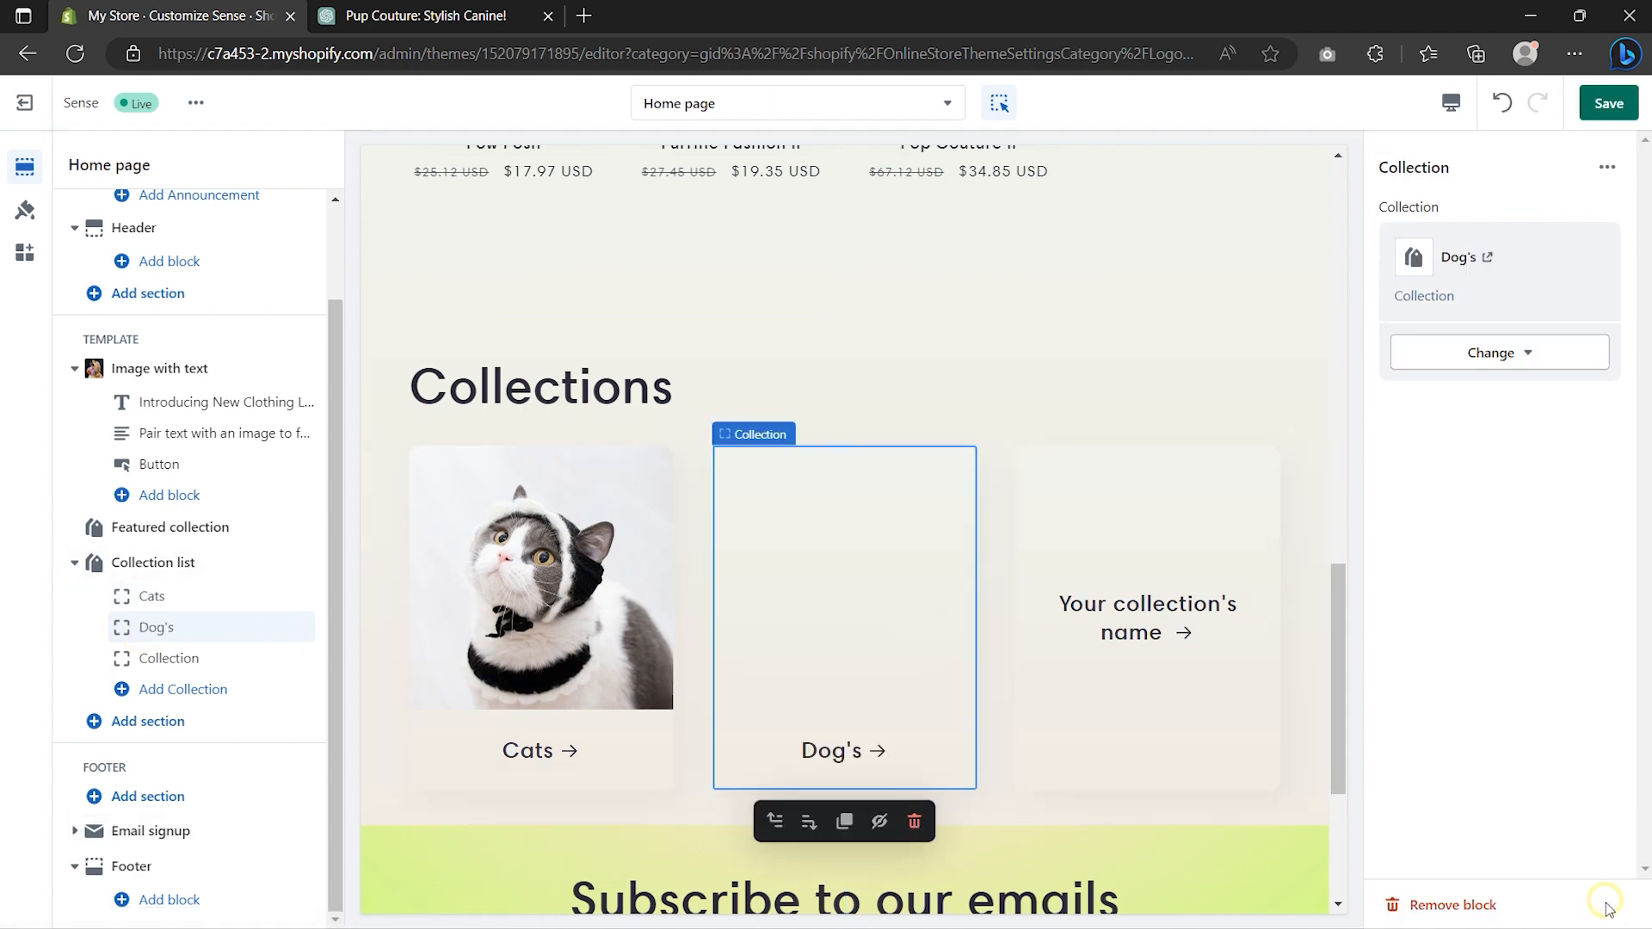
left_click(182, 658)
left_click(1537, 237)
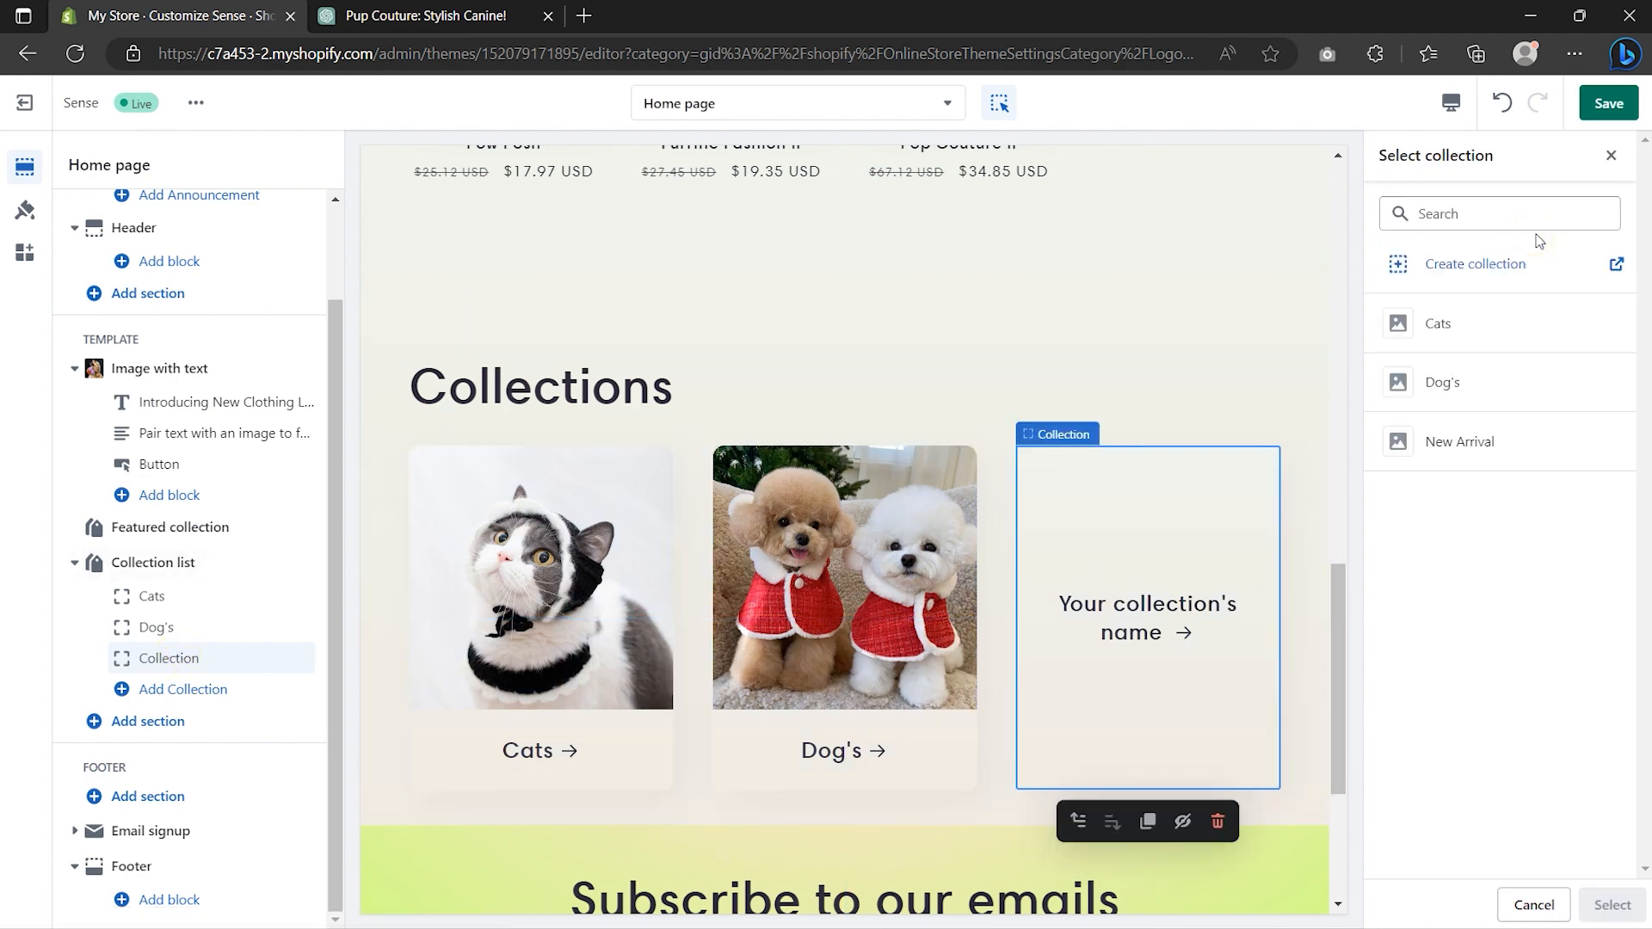
left_click(1616, 442)
left_click(1610, 903)
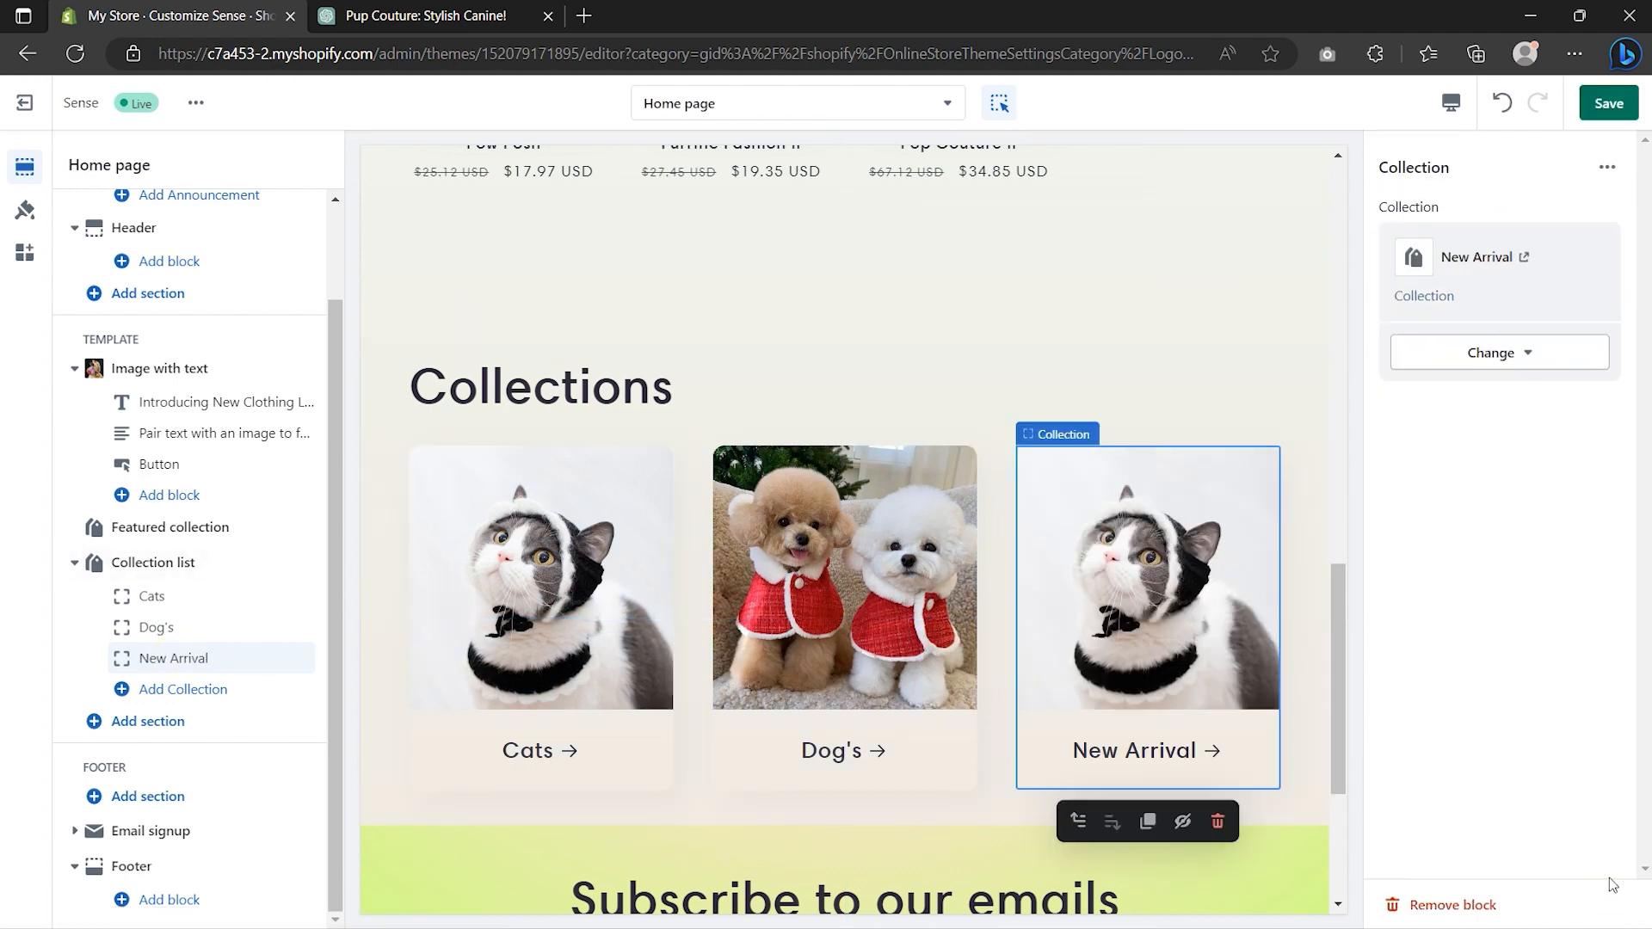
- Set the Collection list section's heading size to Small and its bottom padding to 100 px
left_click(195, 568)
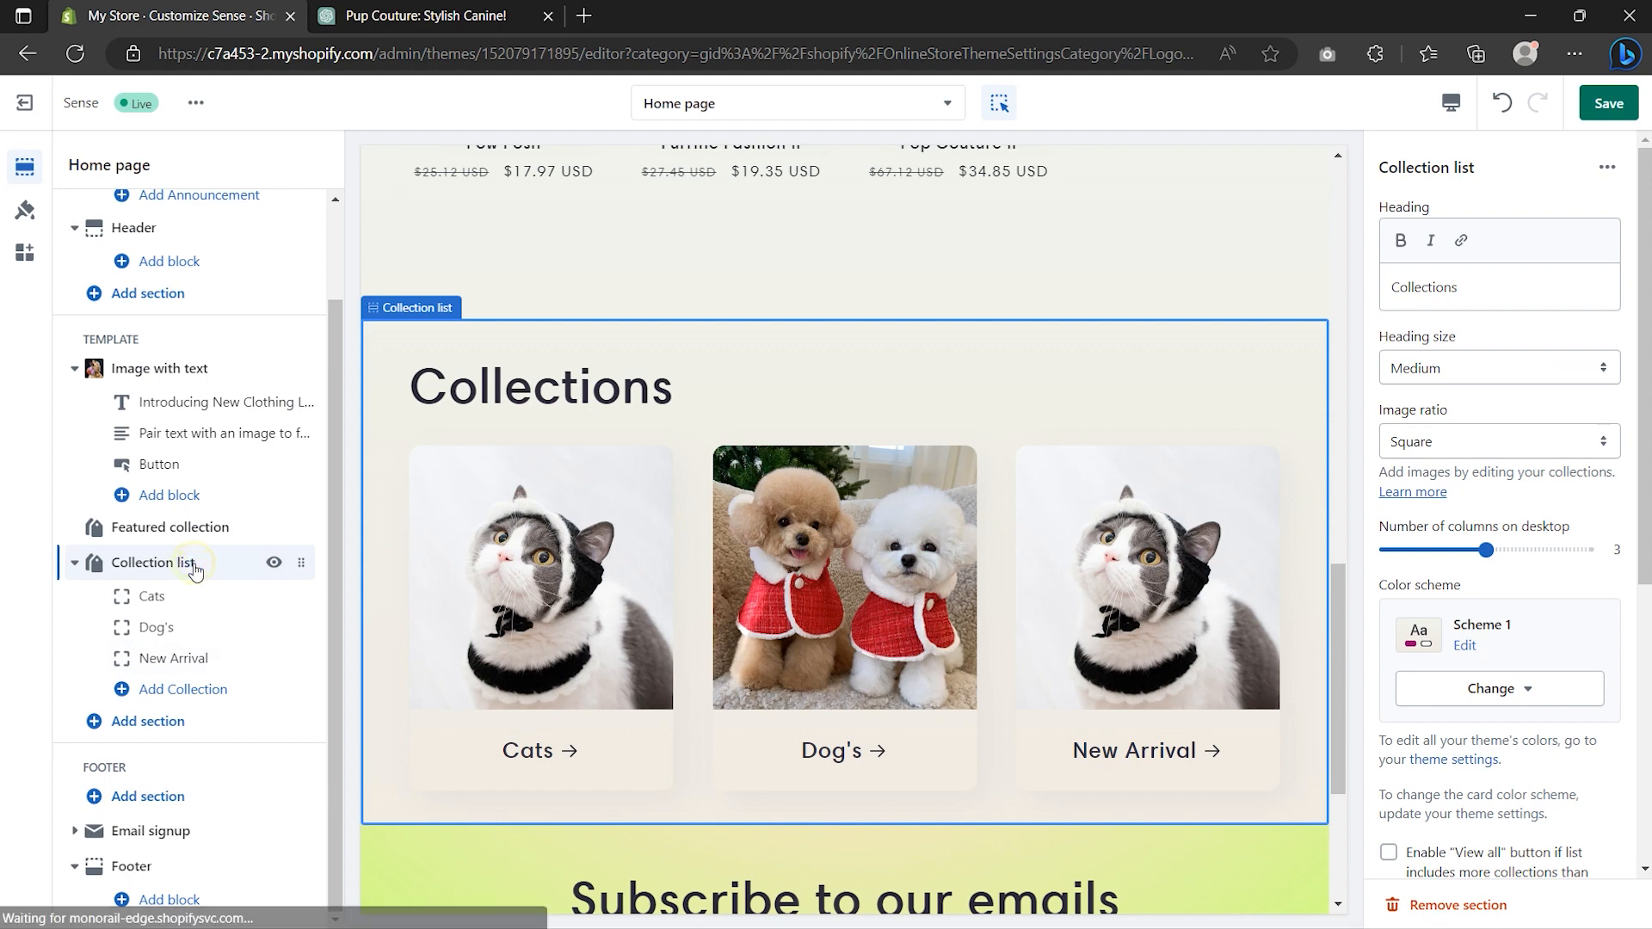
left_click(1505, 370)
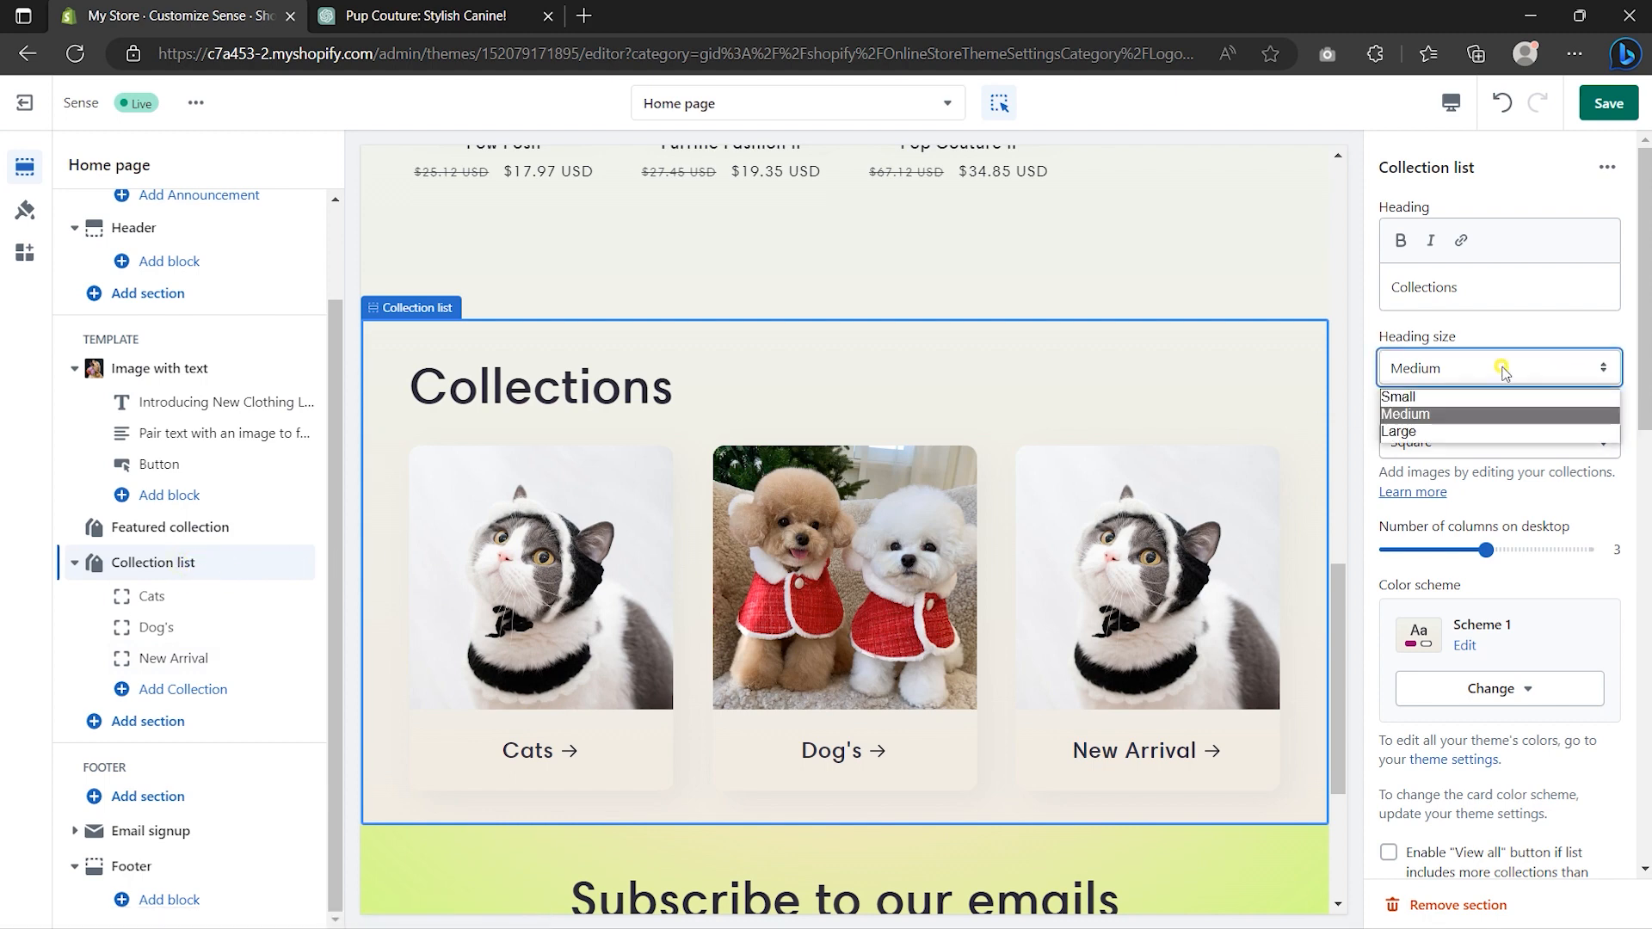
left_click(1497, 393)
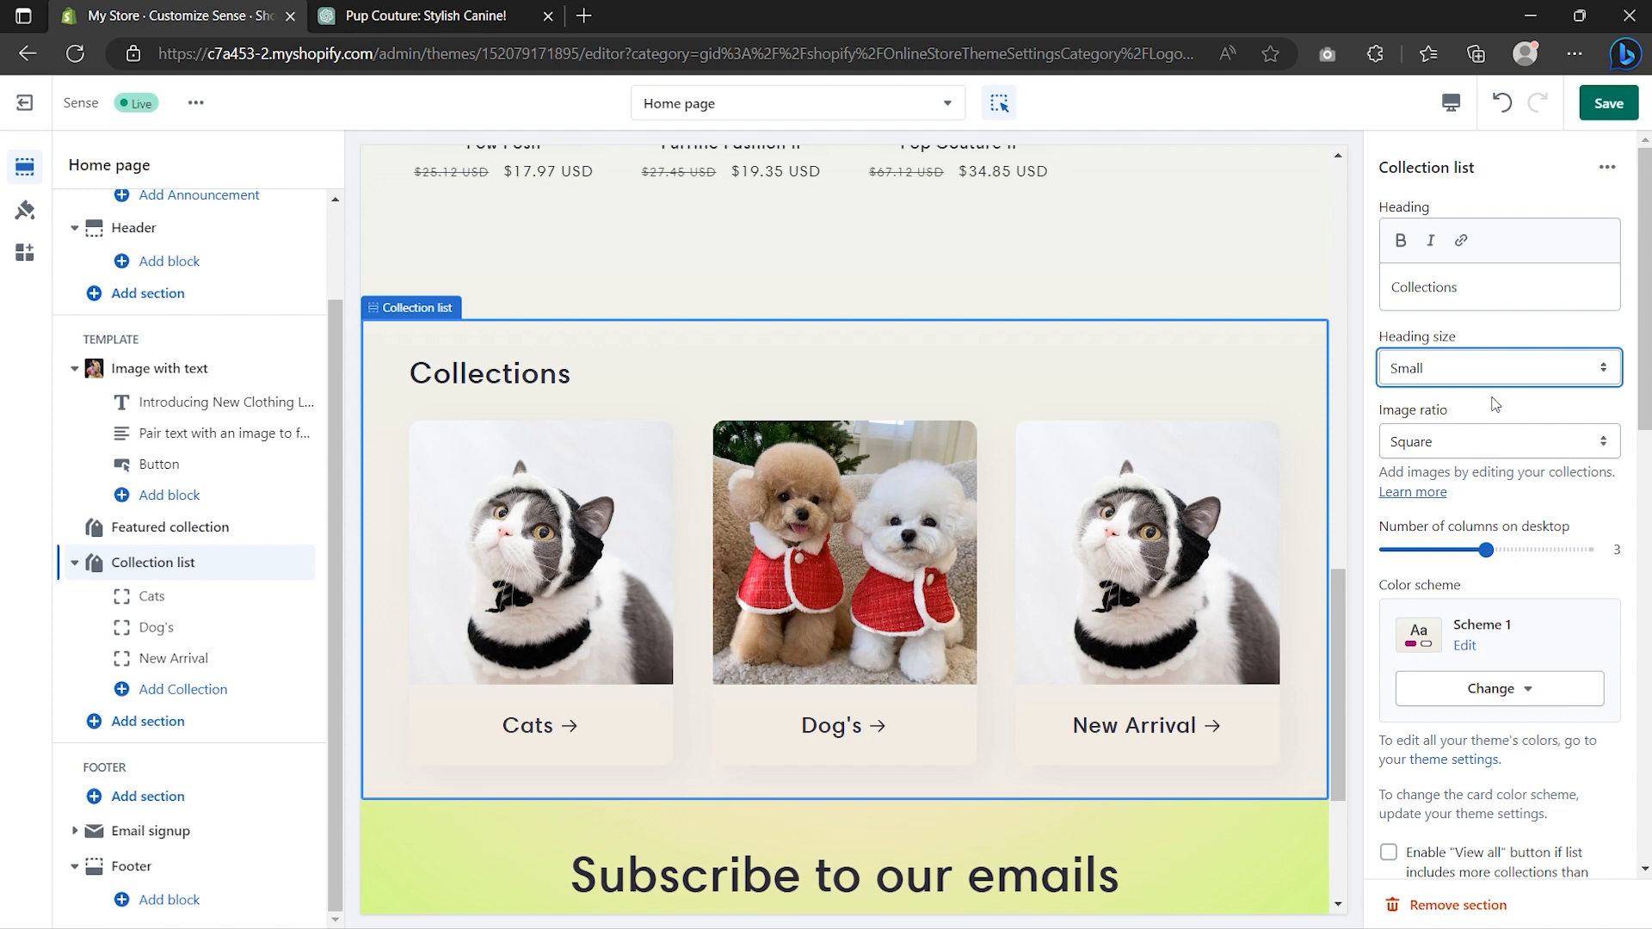
scroll(1495, 404, "down", 5)
left_click_drag(1453, 547, 1583, 547)
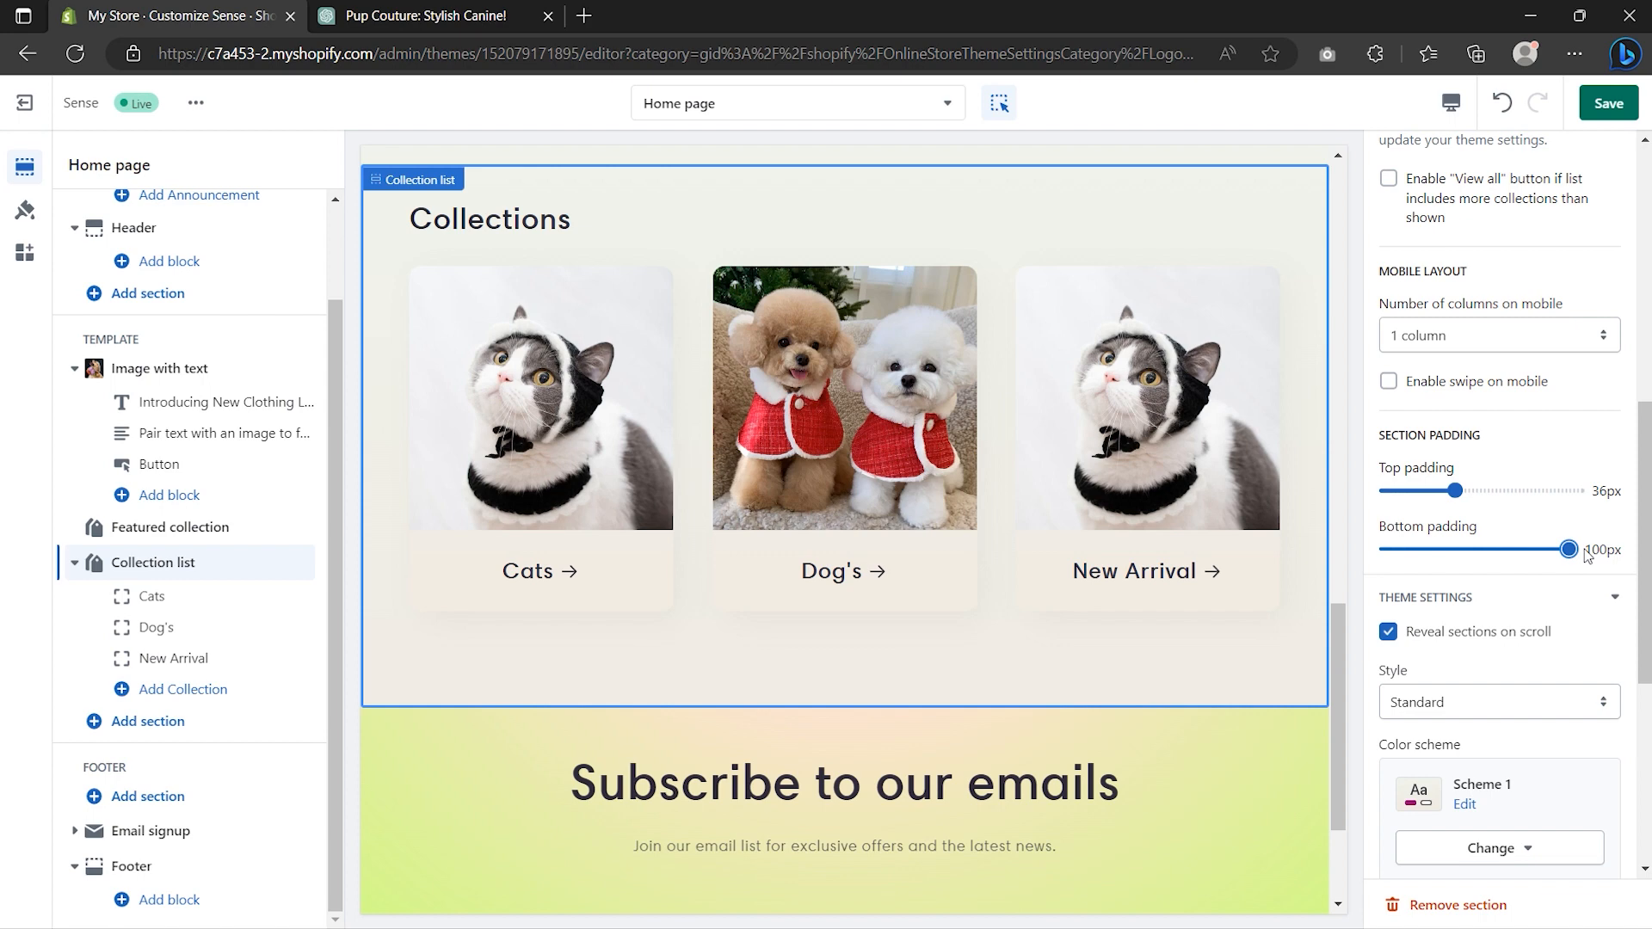
- Move the Collection list above the Featured collection and add a Collapsible content section at the end of the template
mouse_move(308, 562)
left_mouse_down()
mouse_move(310, 671)
mouse_move(299, 539)
left_mouse_up()
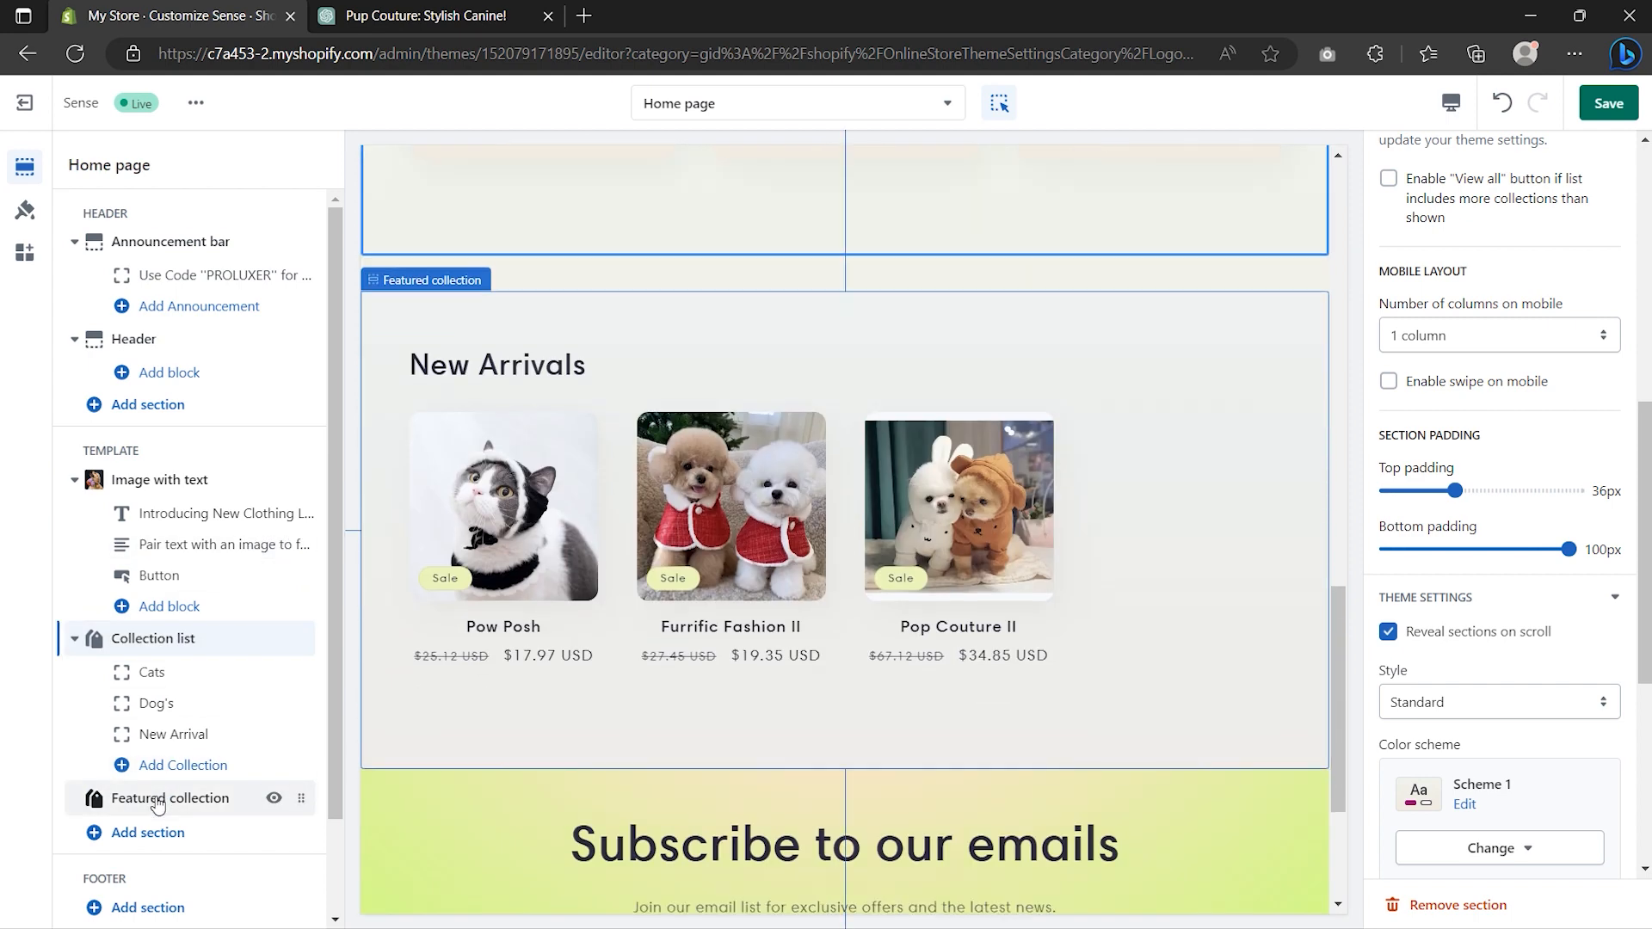
left_click(160, 833)
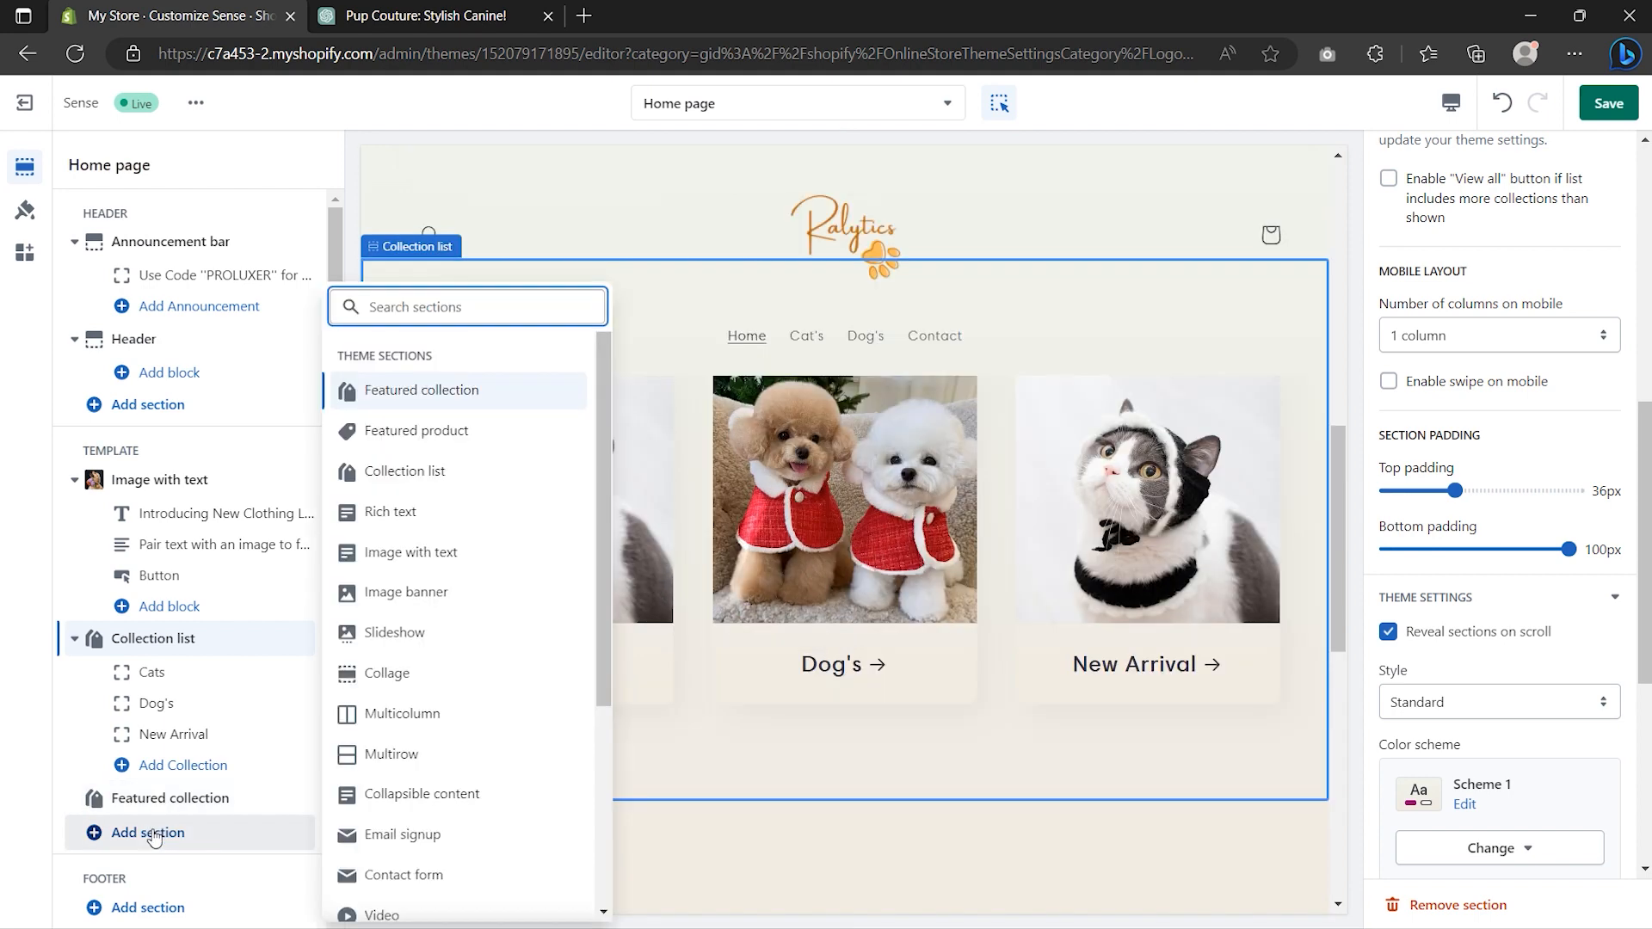
key("Escape")
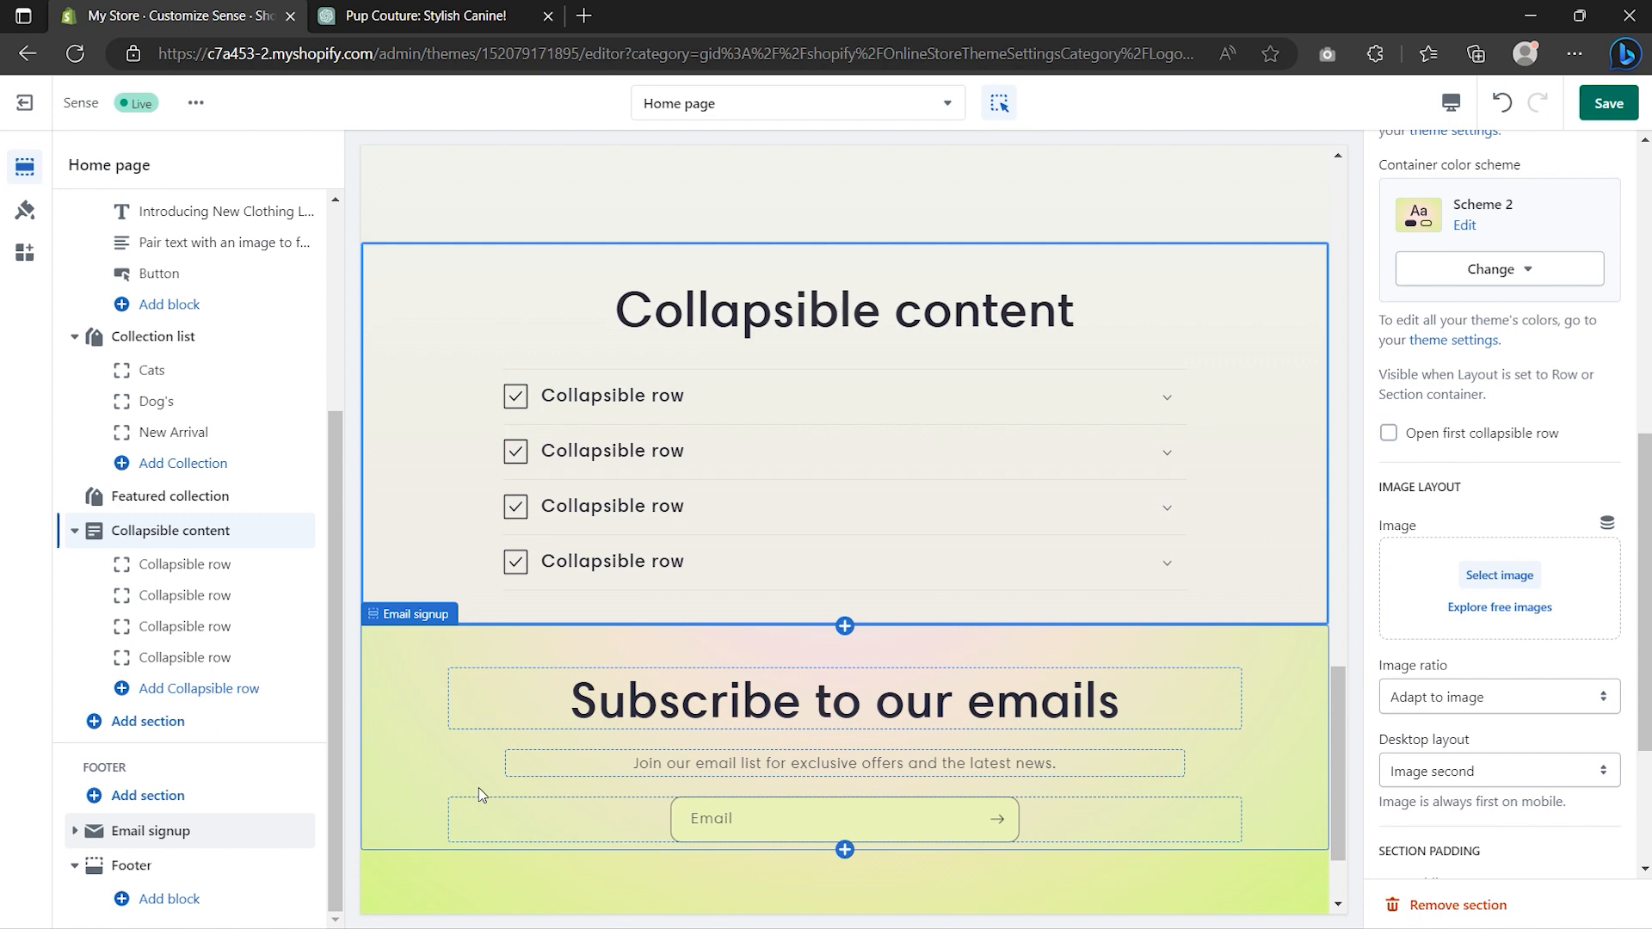
- Change the Collapsible content section's heading to "FAQ's"
scroll(1452, 400, "up", 6)
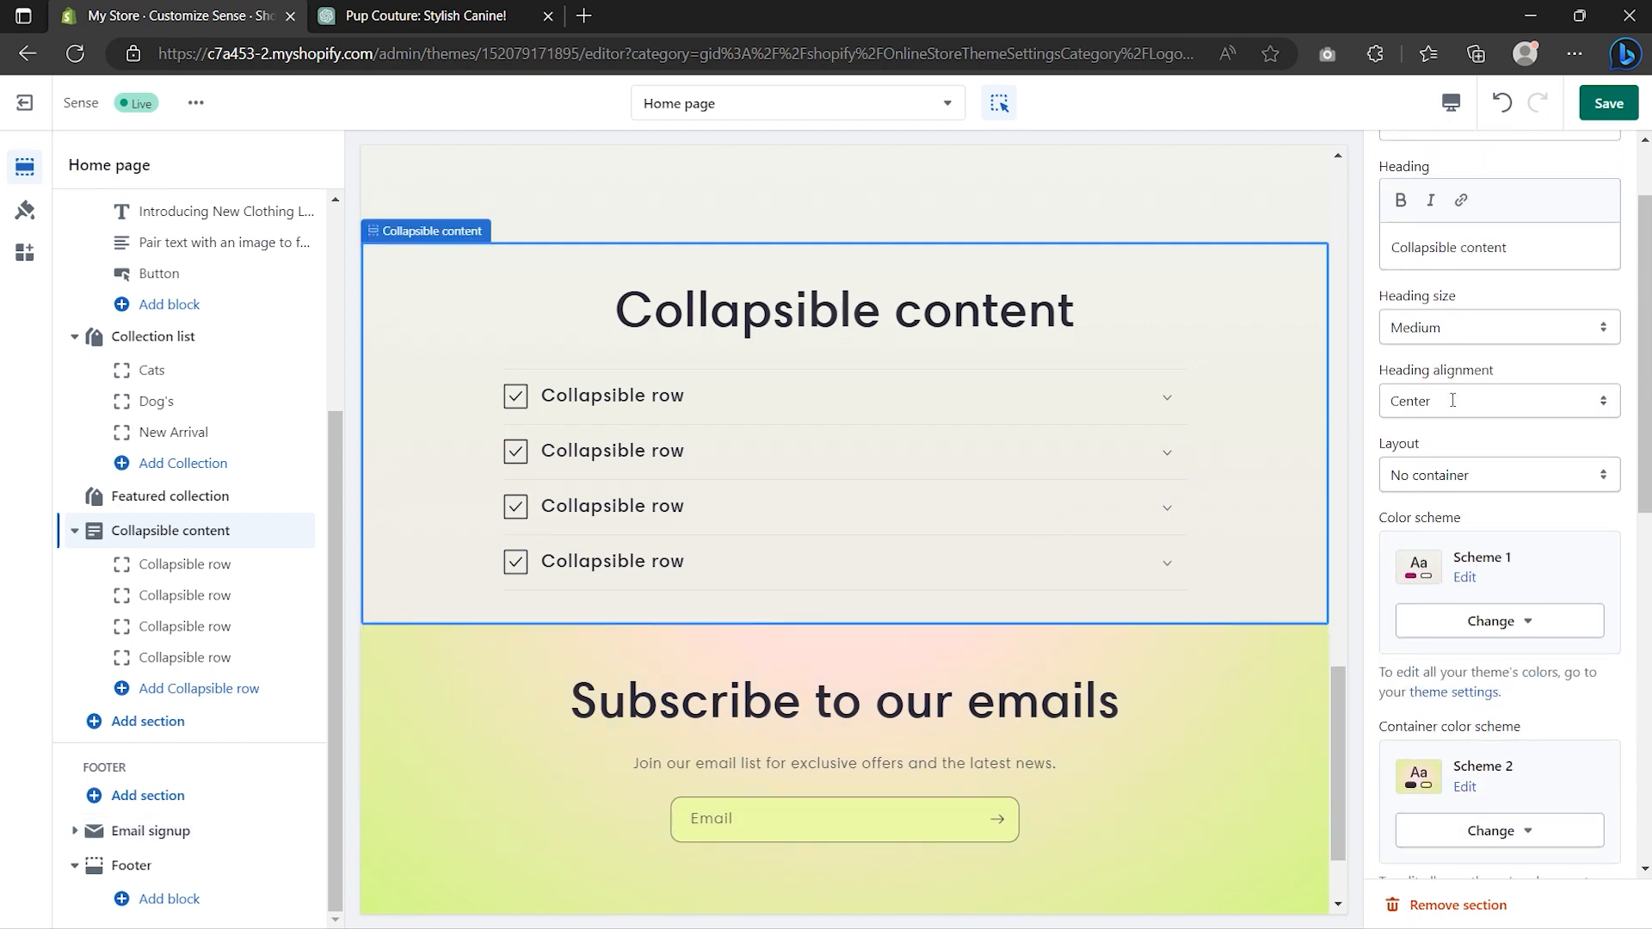
scroll(1452, 400, "up", 2)
left_click(1528, 364)
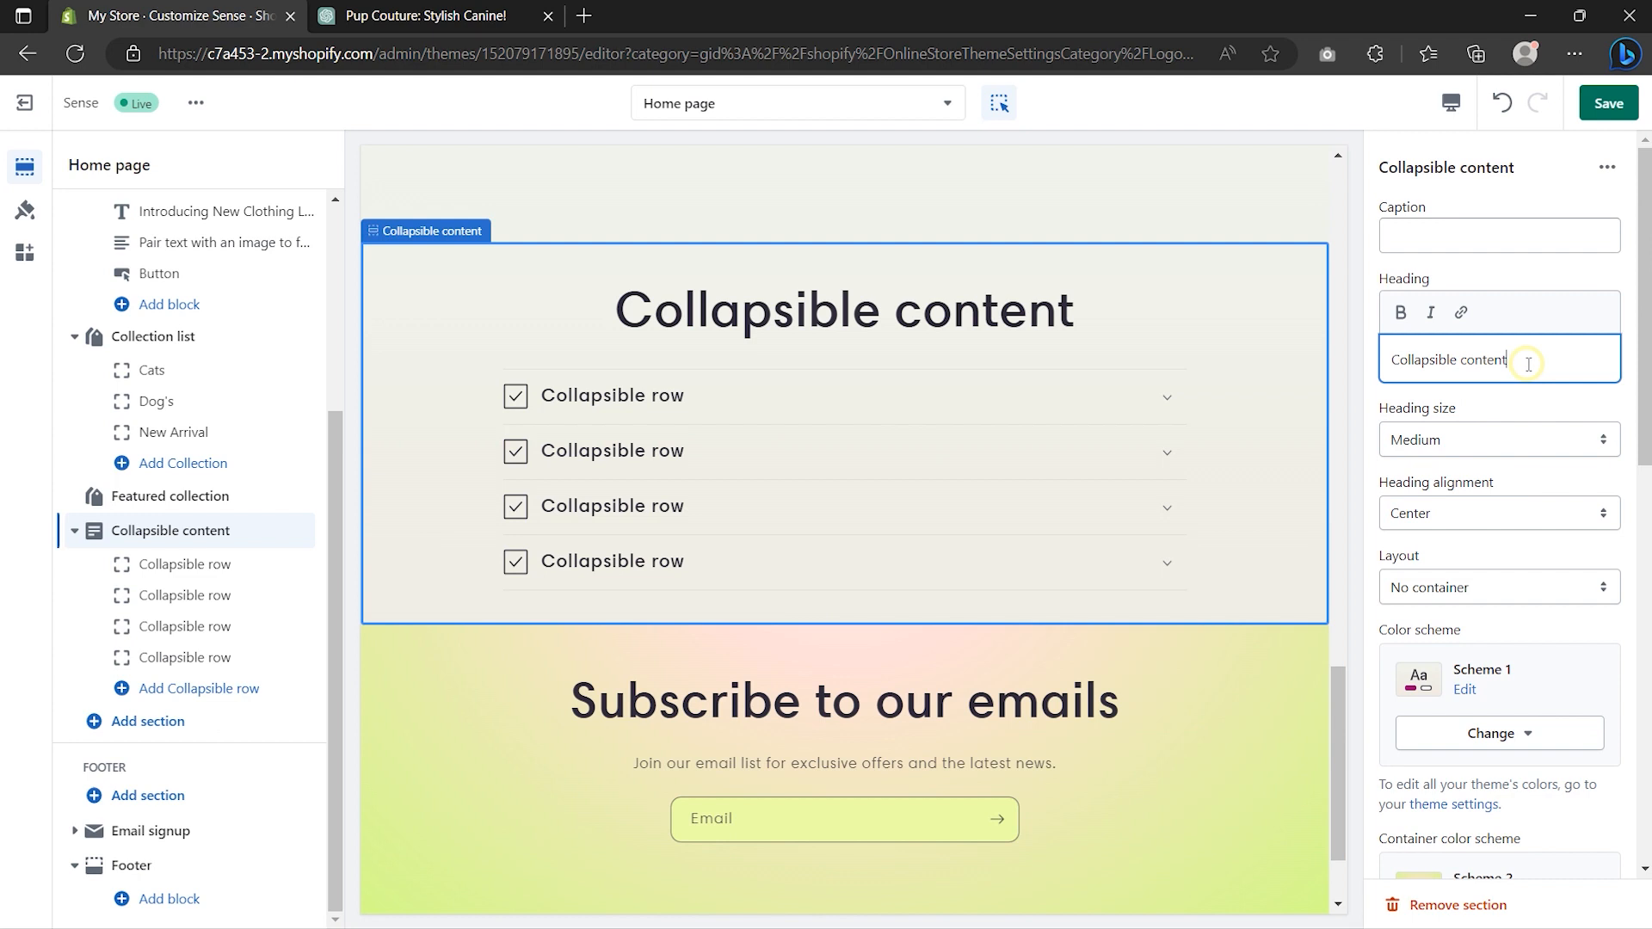
key("ctrl+a")
type("FAQ's")
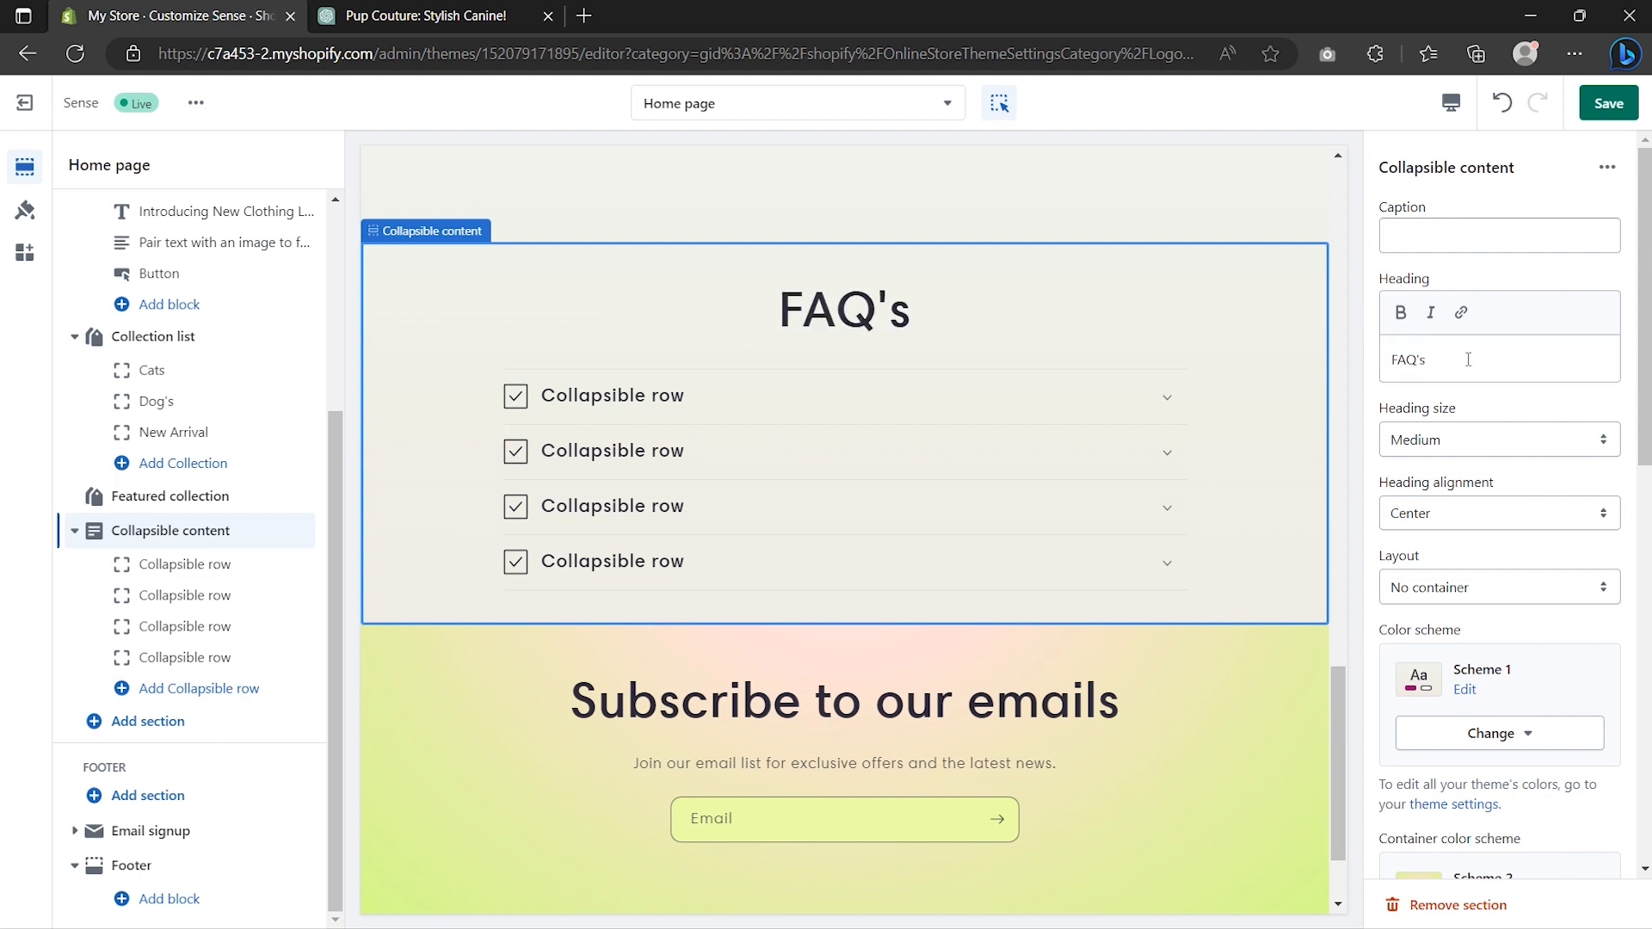
- Set the FAQ section's layout to Row container, keeping the Medium heading size and Center heading alignment
left_click(1476, 441)
left_click(1476, 440)
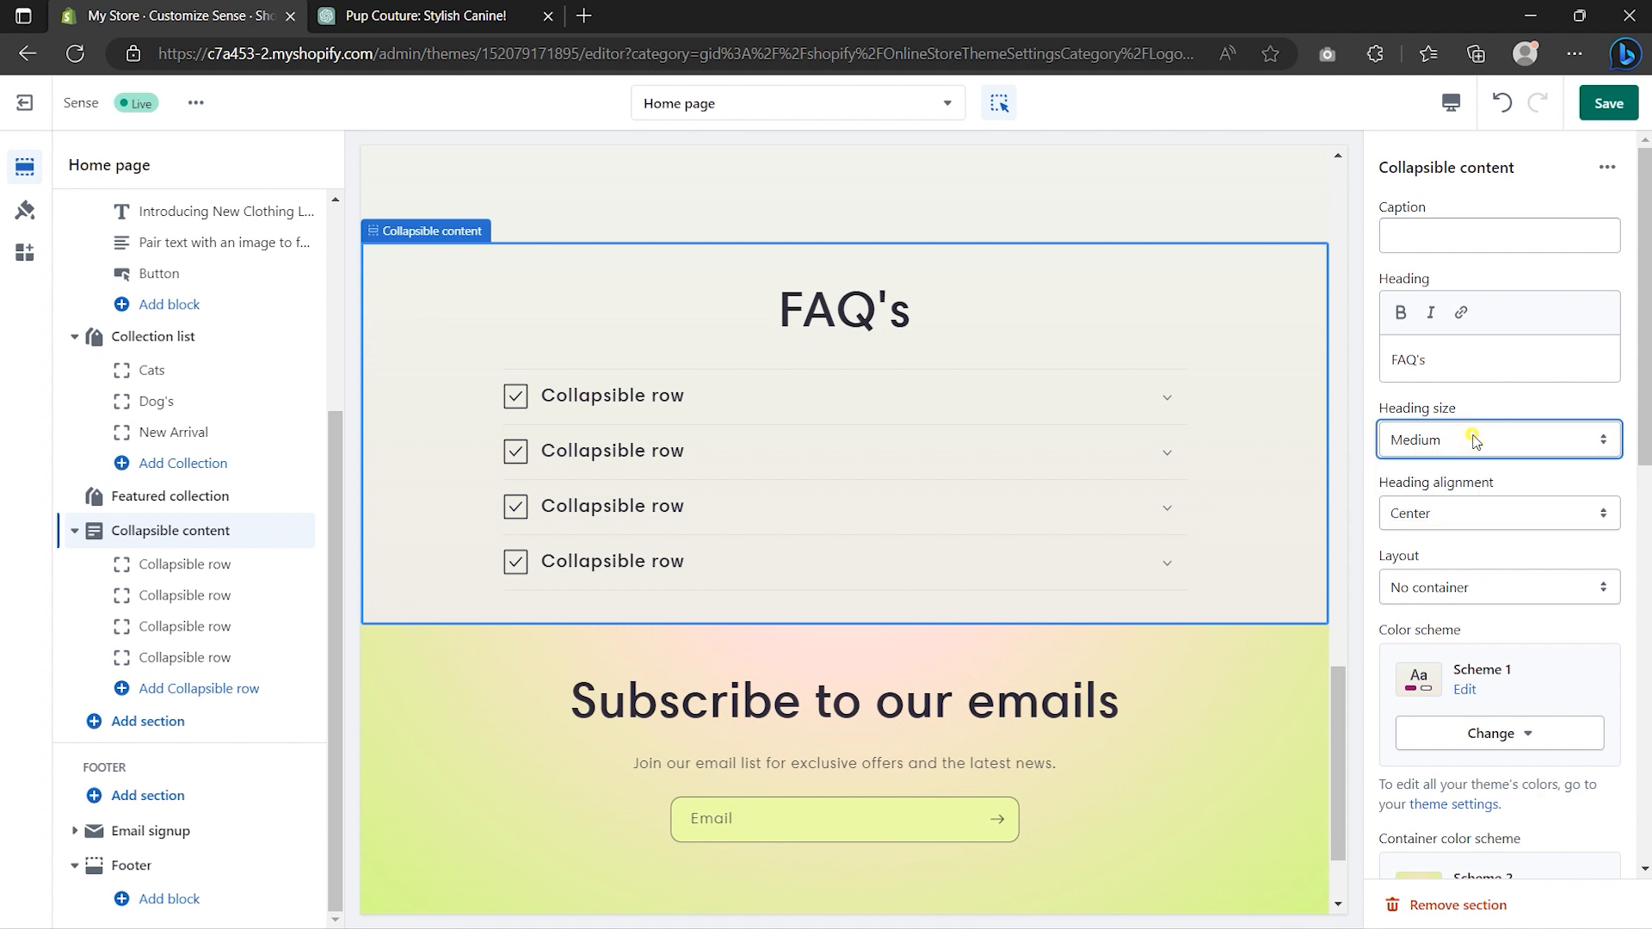
left_click(1476, 514)
left_click(1476, 515)
scroll(1476, 514, "down", 3)
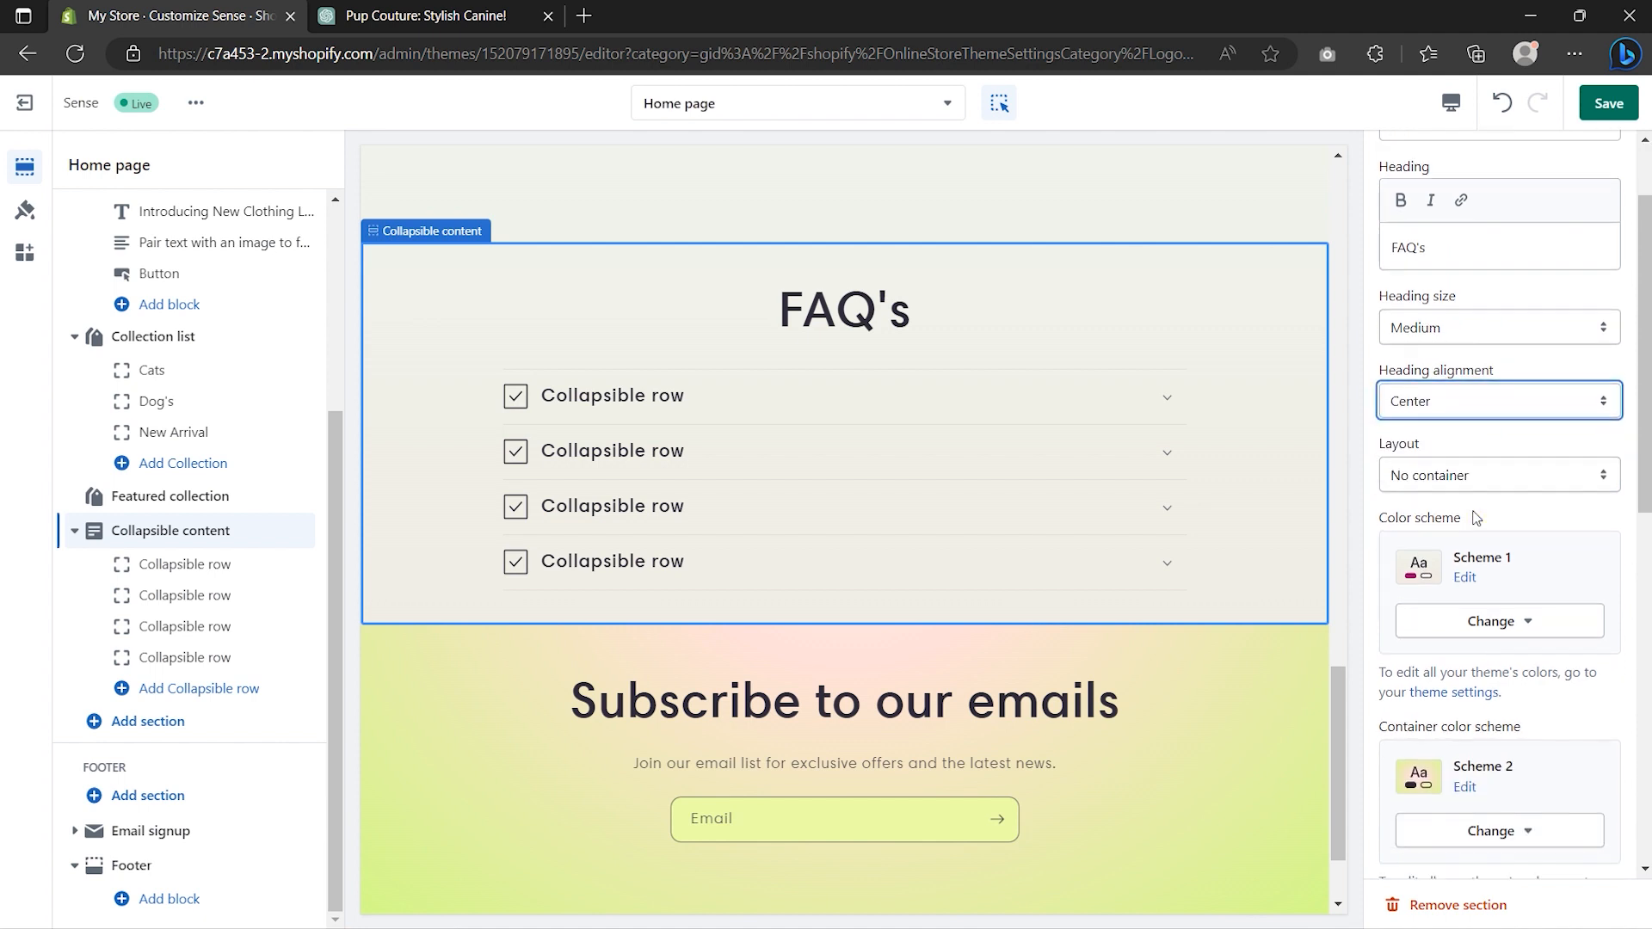
left_click(1476, 363)
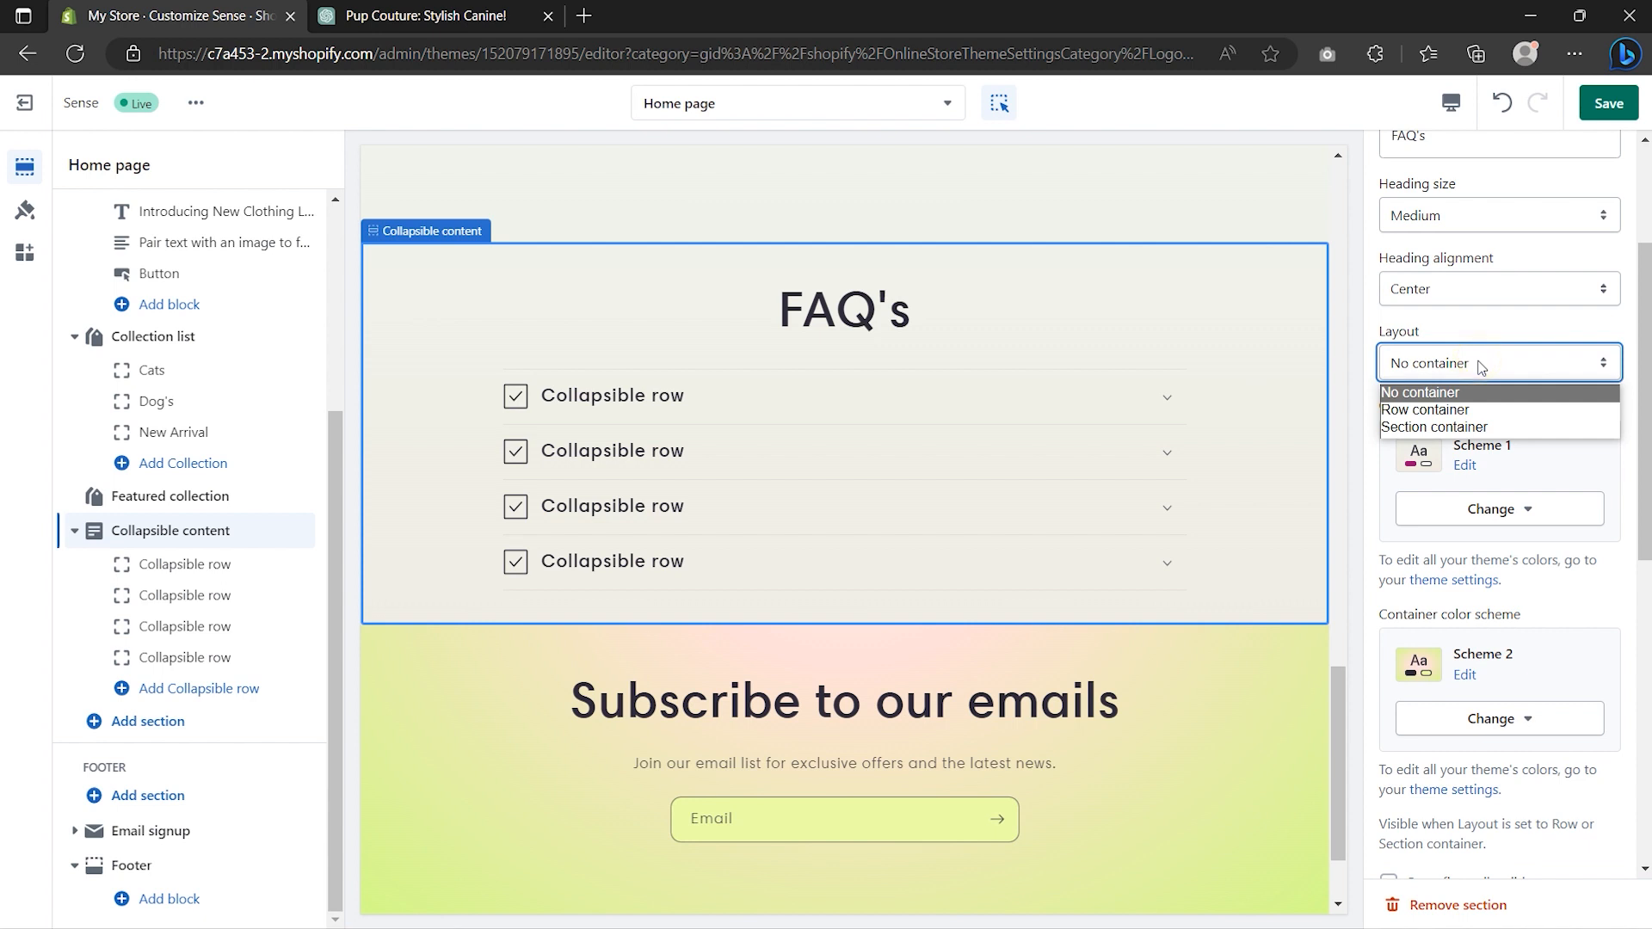
left_click(1478, 410)
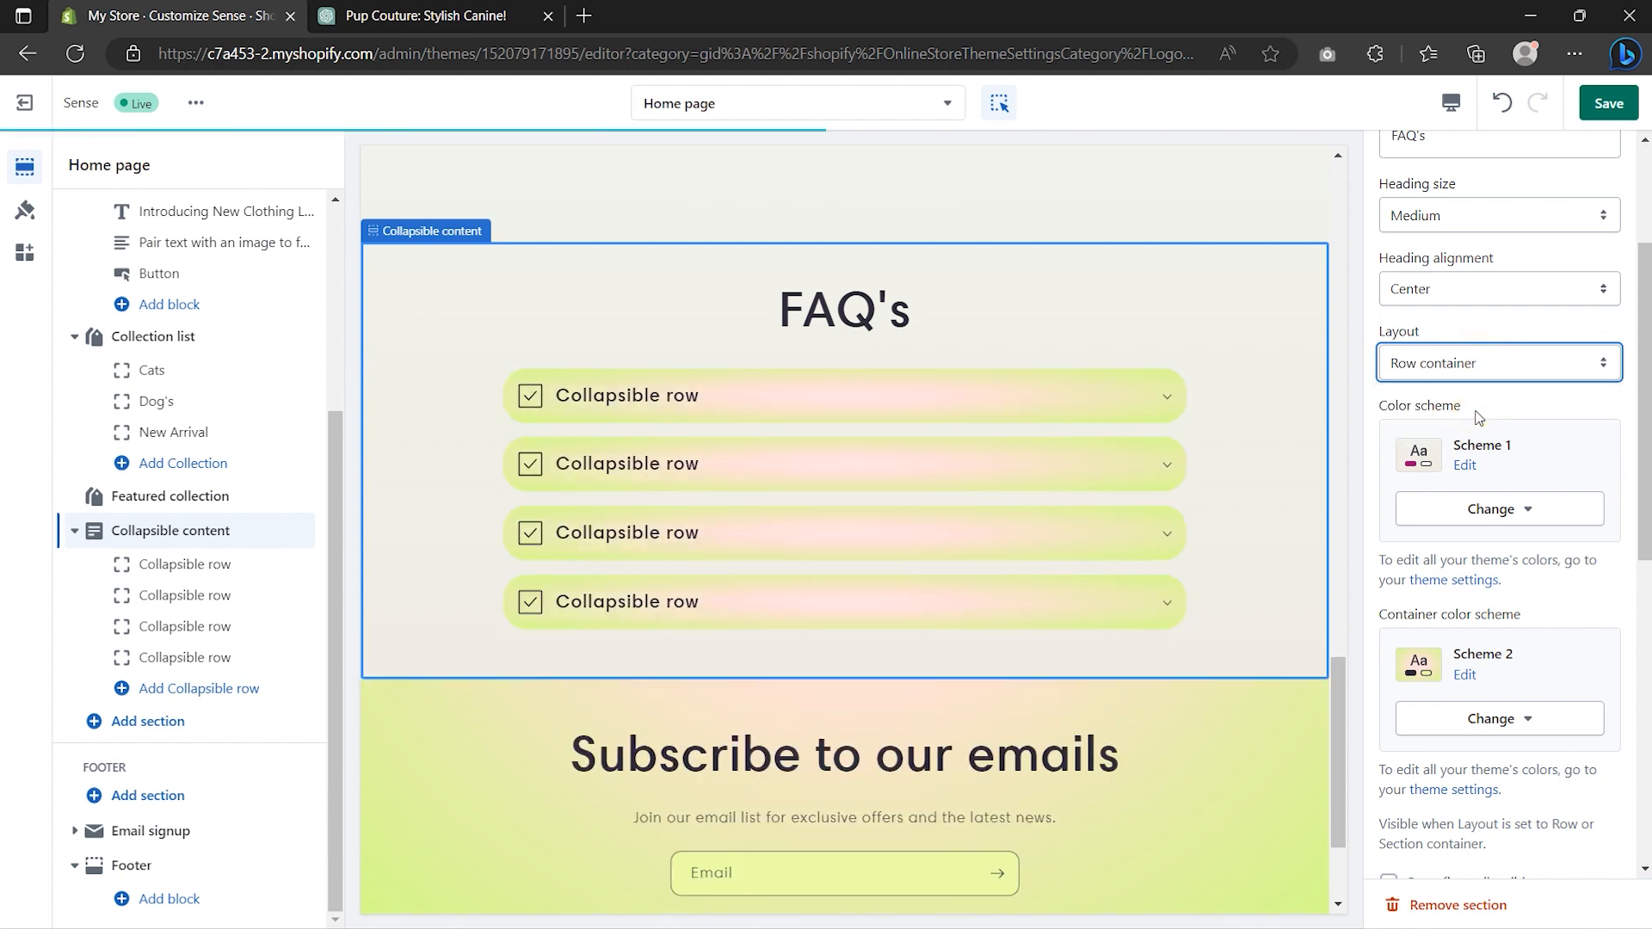
- Increase the FAQ section's bottom padding to 100 px
scroll(1478, 417, "down", 6)
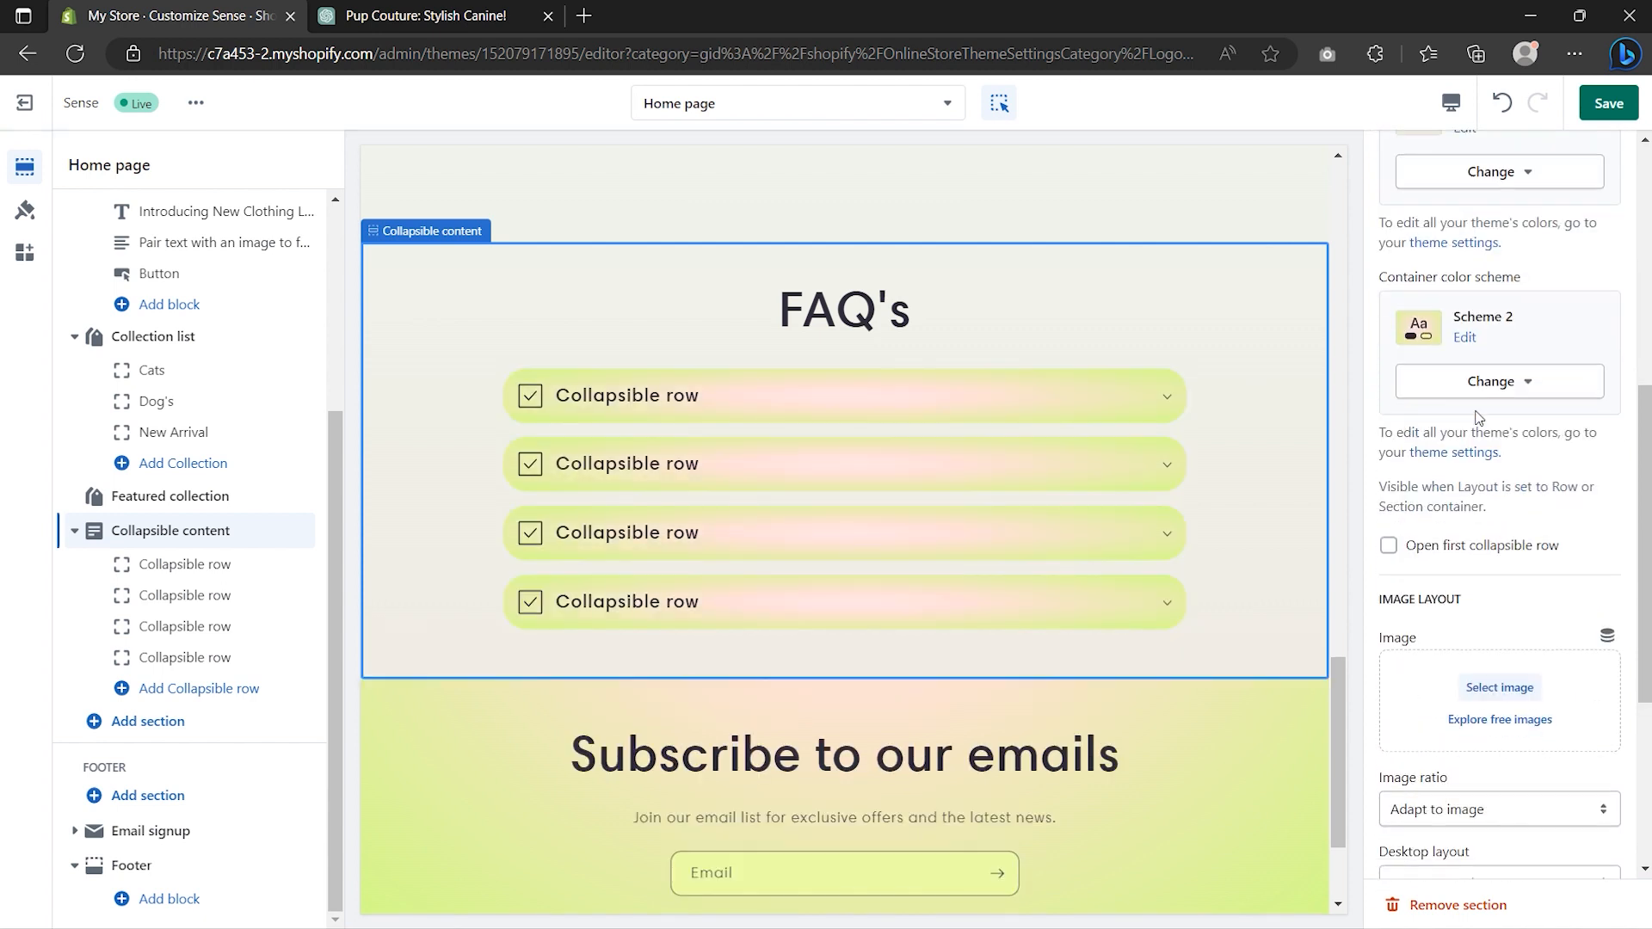
scroll(1478, 417, "down", 3)
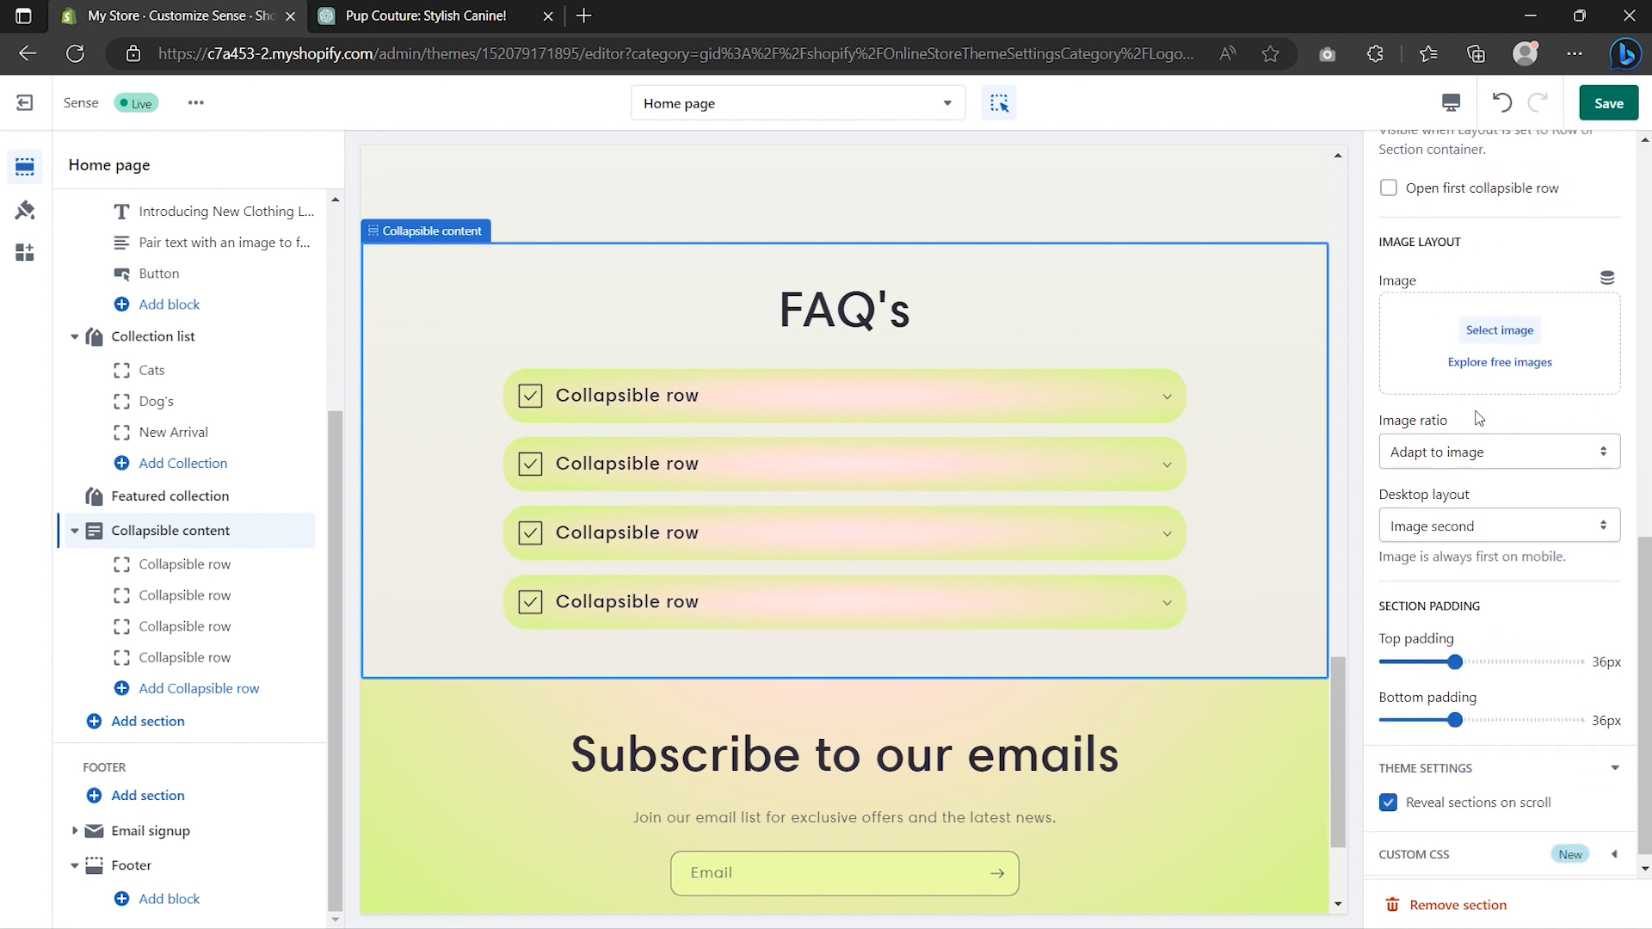
left_click_drag(1452, 706, 1577, 723)
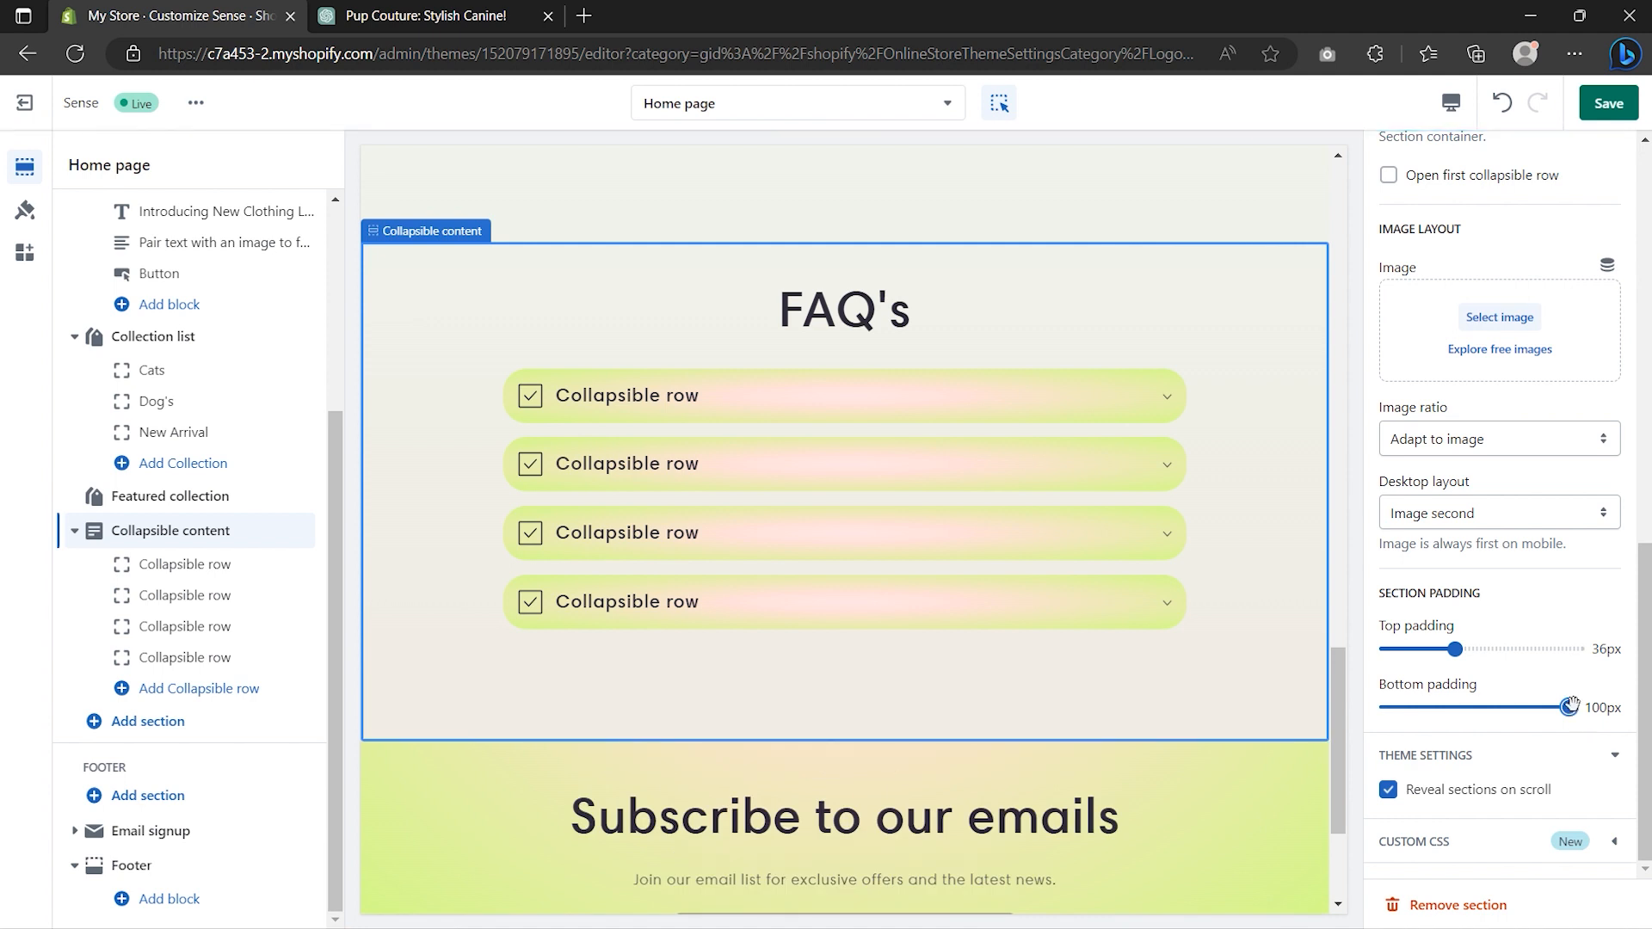
- Review the Email signup section's settings, including its heading and subheading blocks
scroll(929, 680, "down", 3)
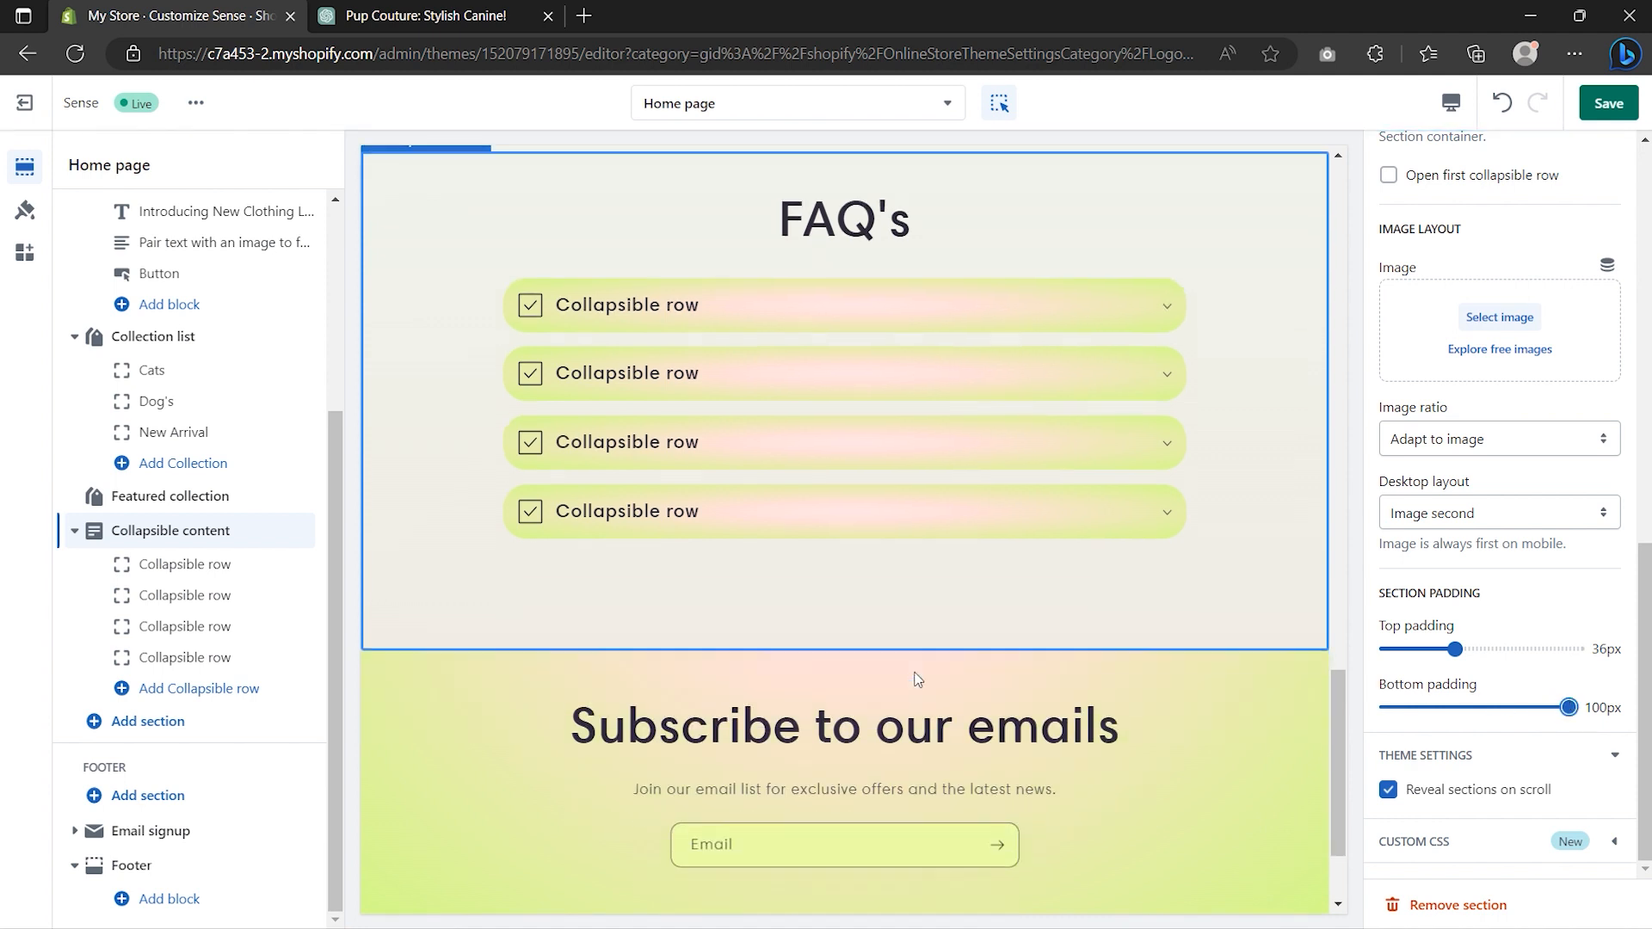
left_click(172, 831)
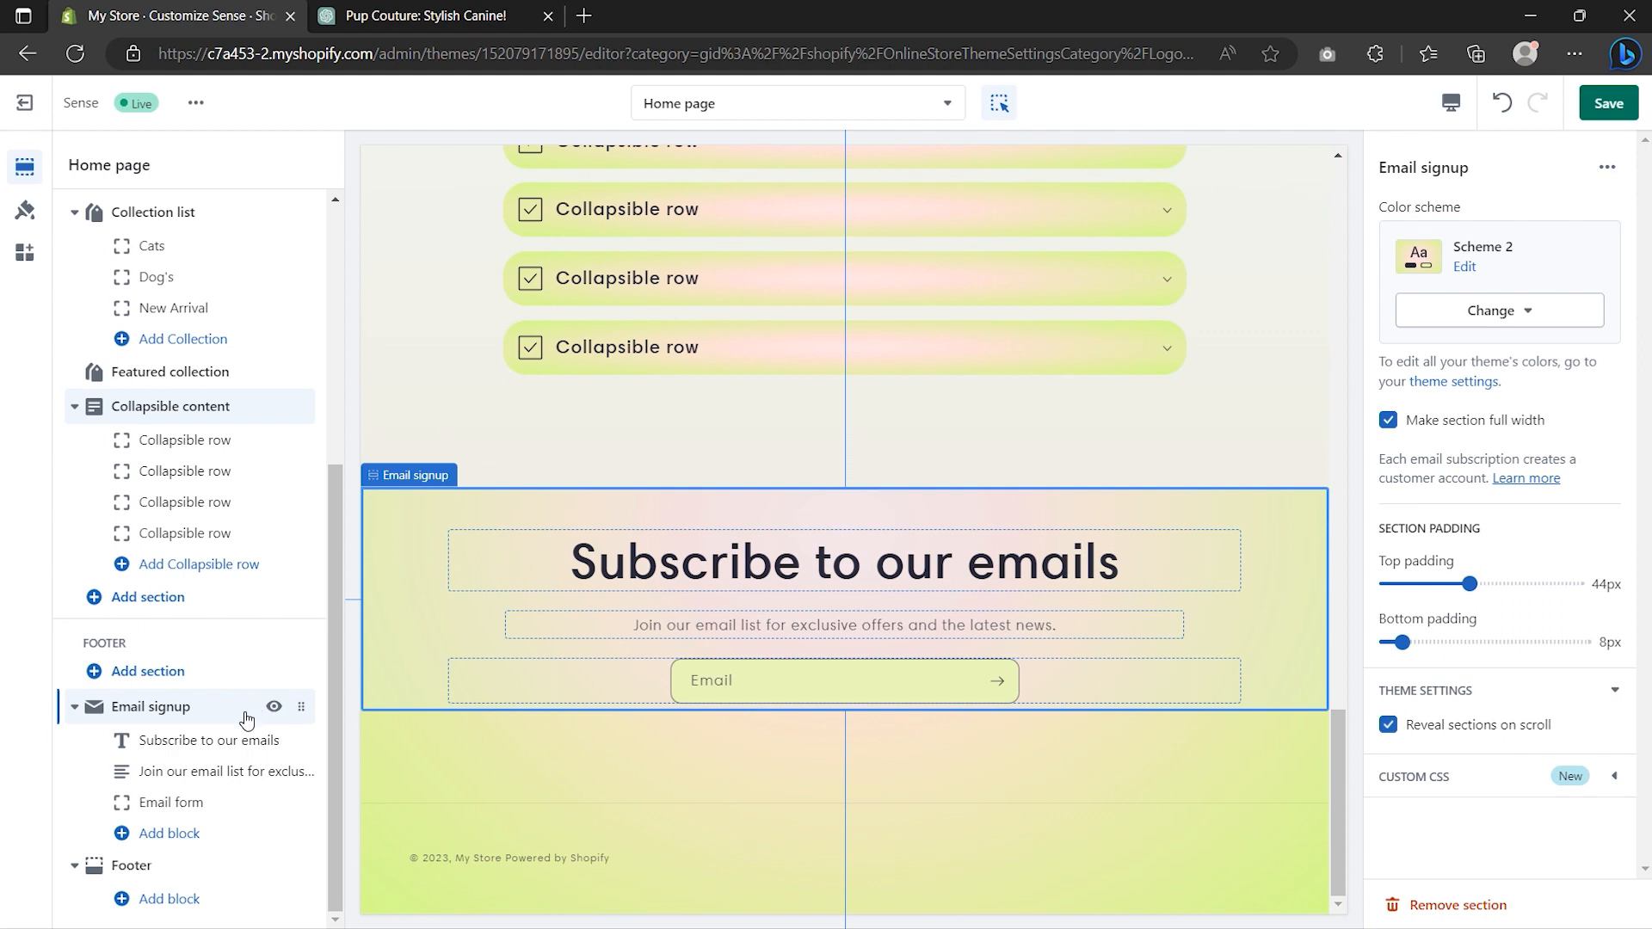
left_click(200, 747)
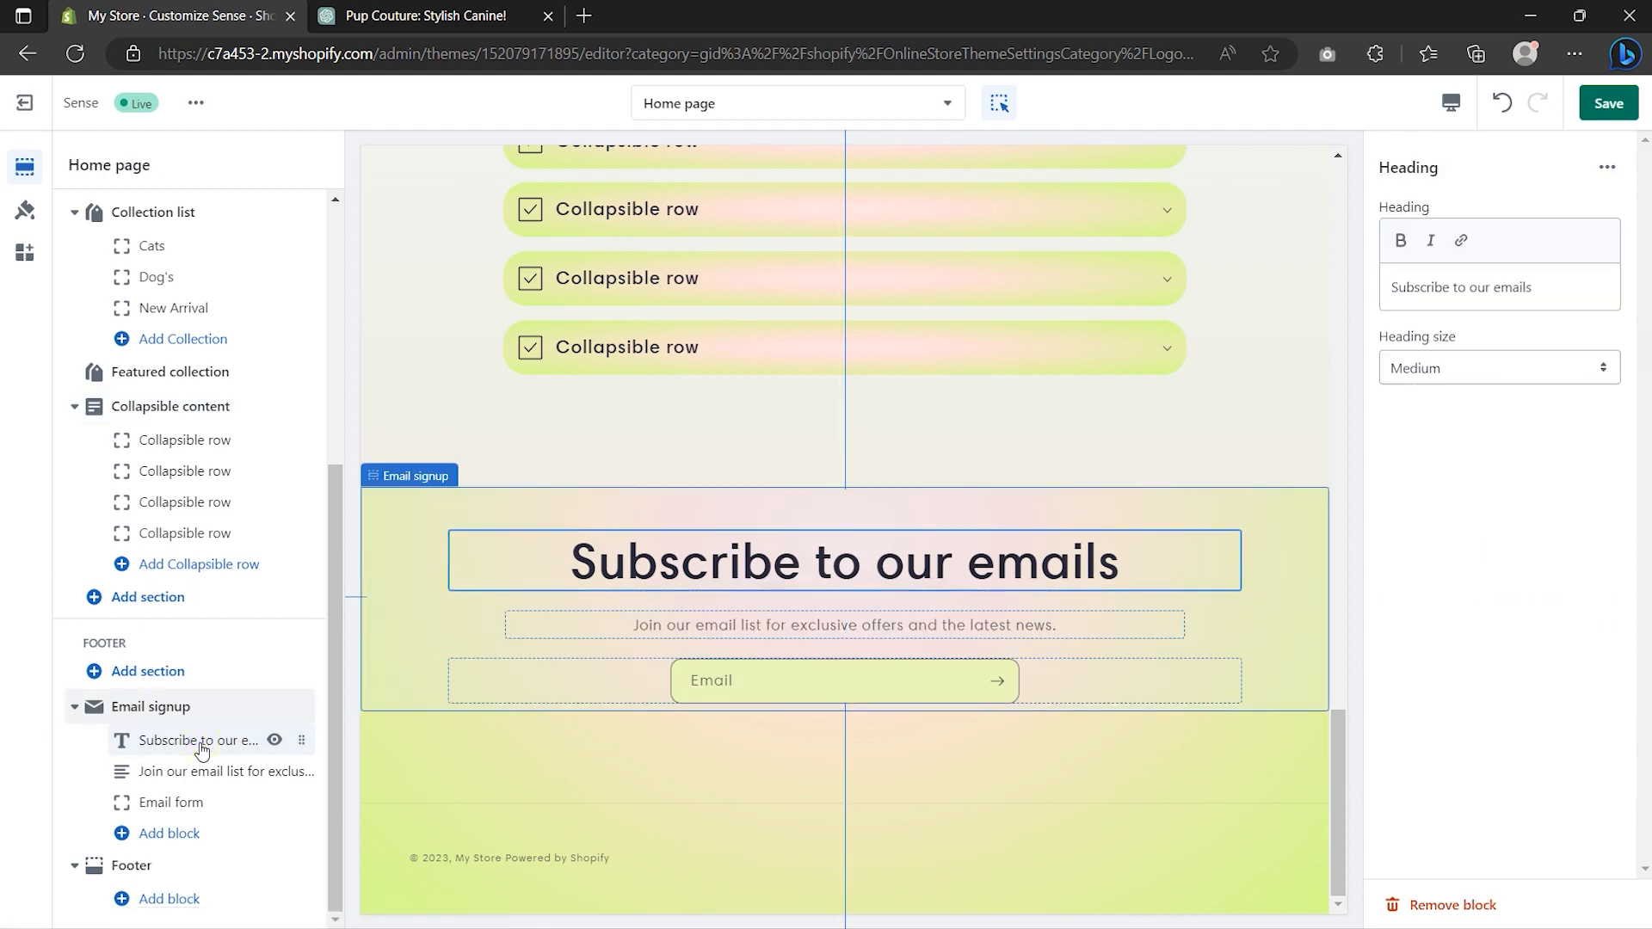
left_click(1571, 287)
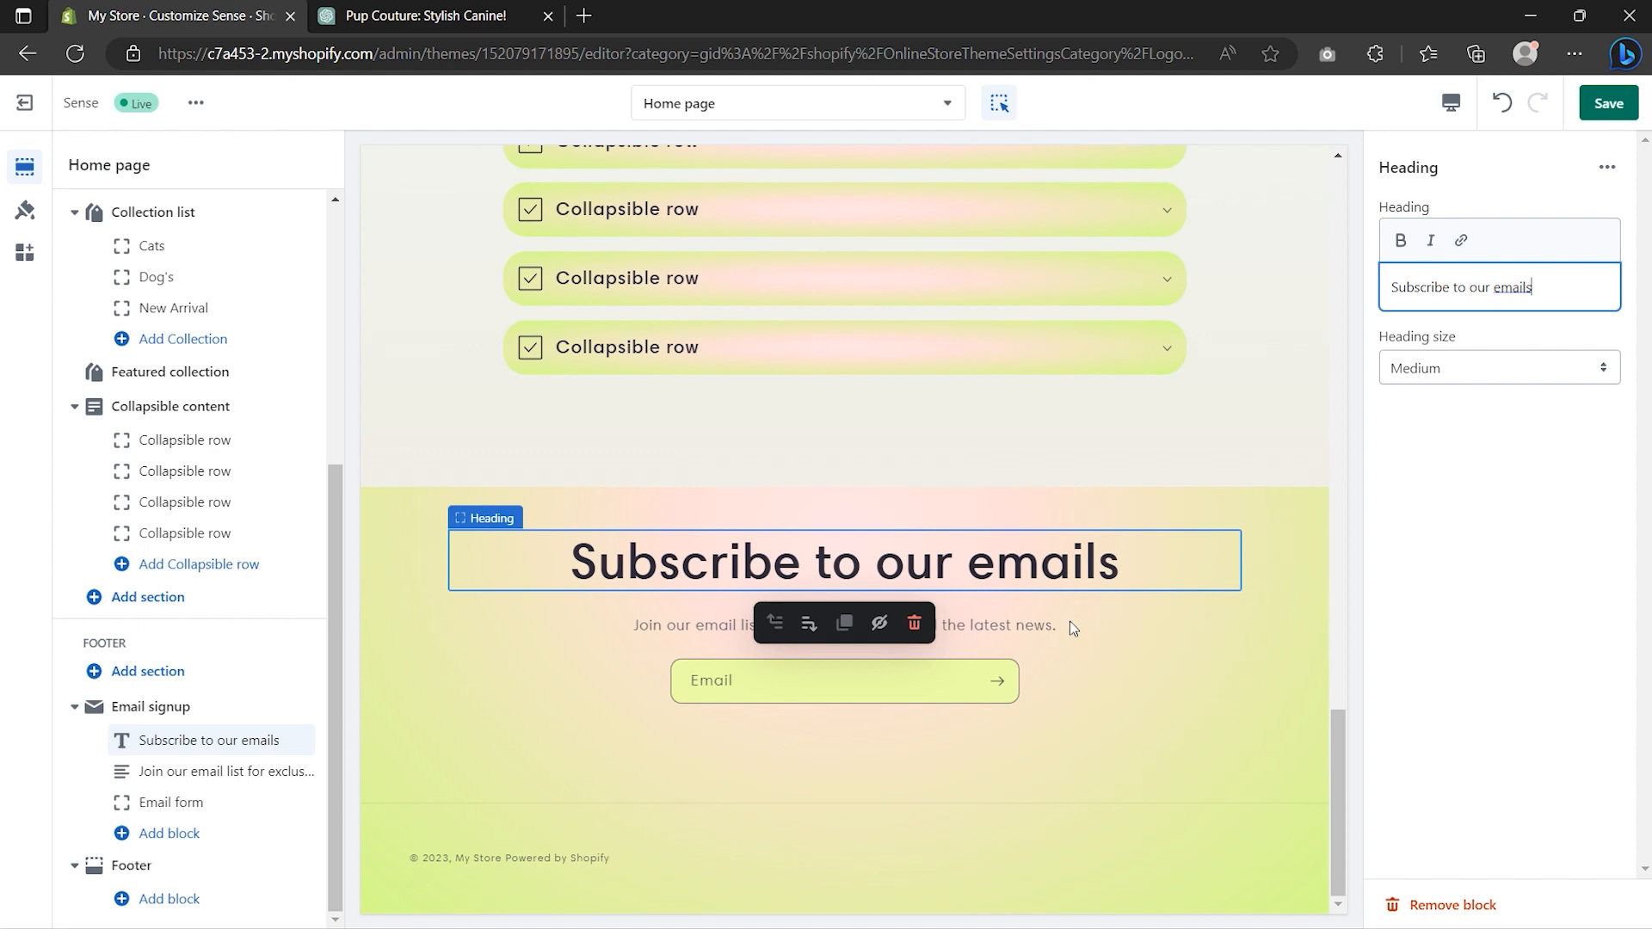
left_click(1018, 626)
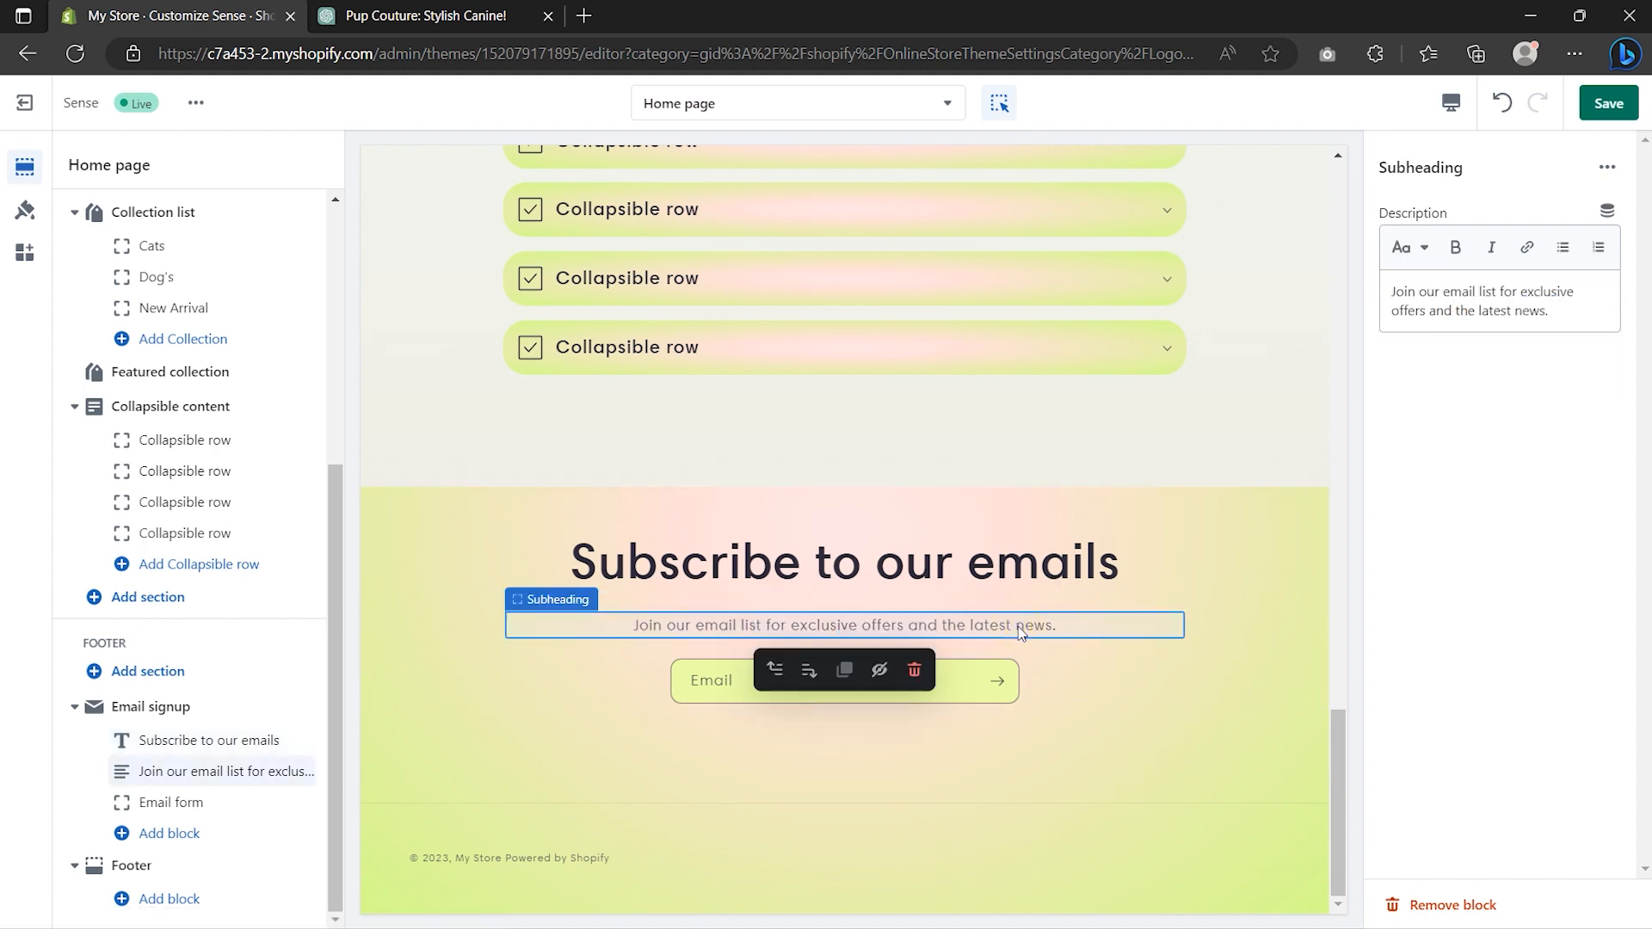
- Add a Menu block with the heading "Quick links" and the Footer menu to the footer, and save the theme
left_click(1558, 319)
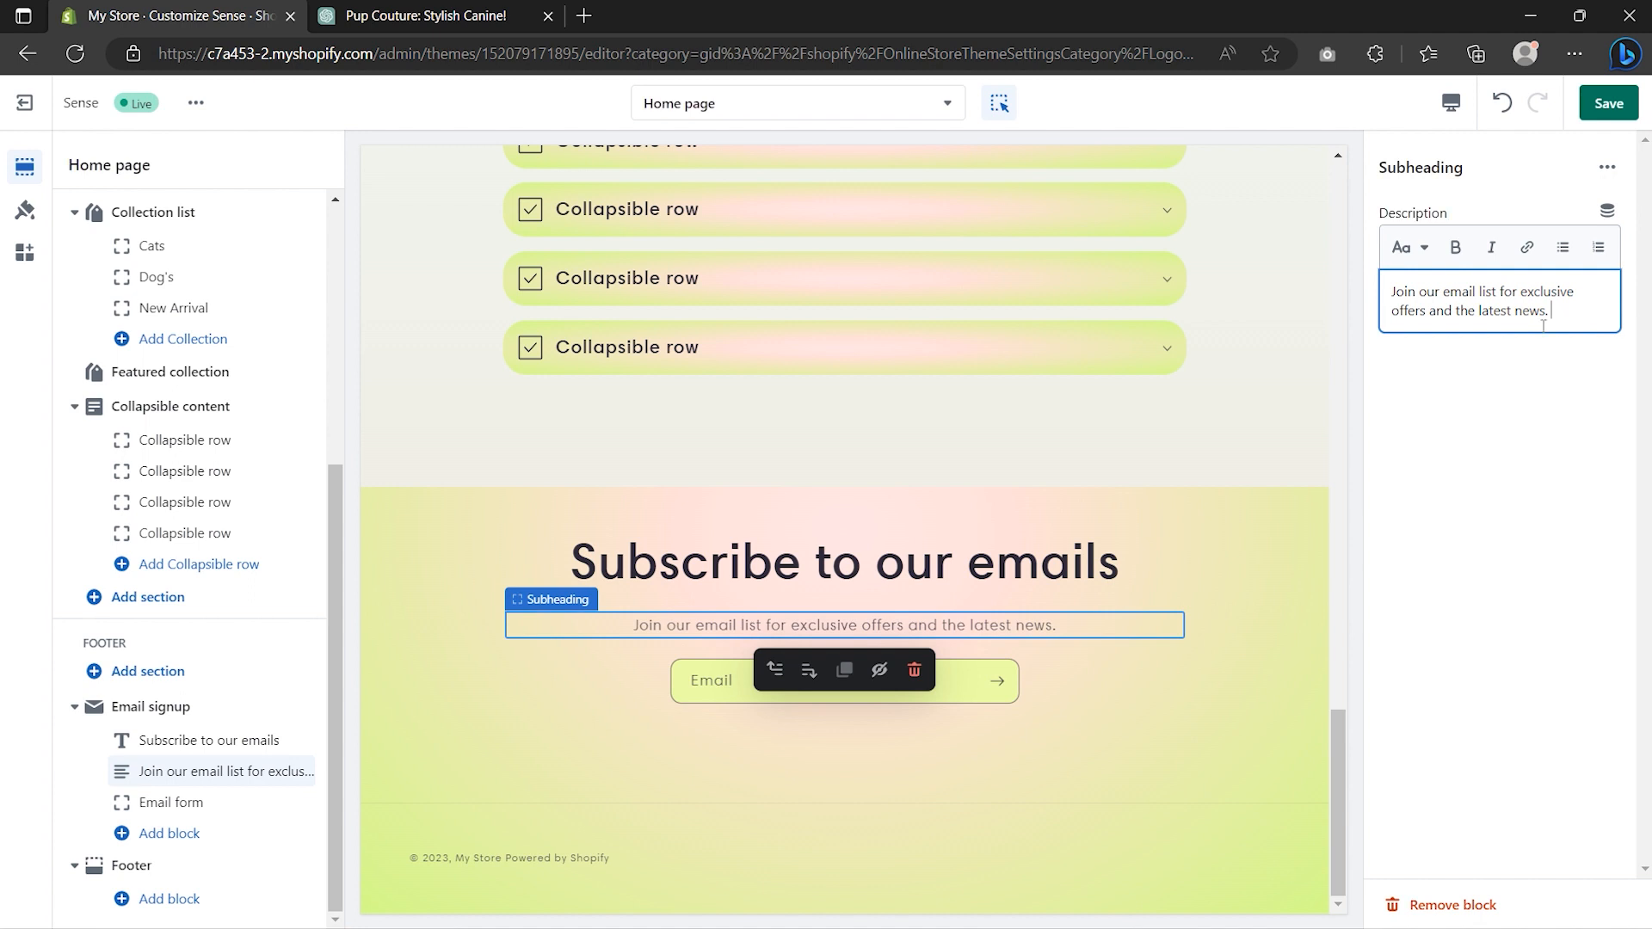
left_click(153, 869)
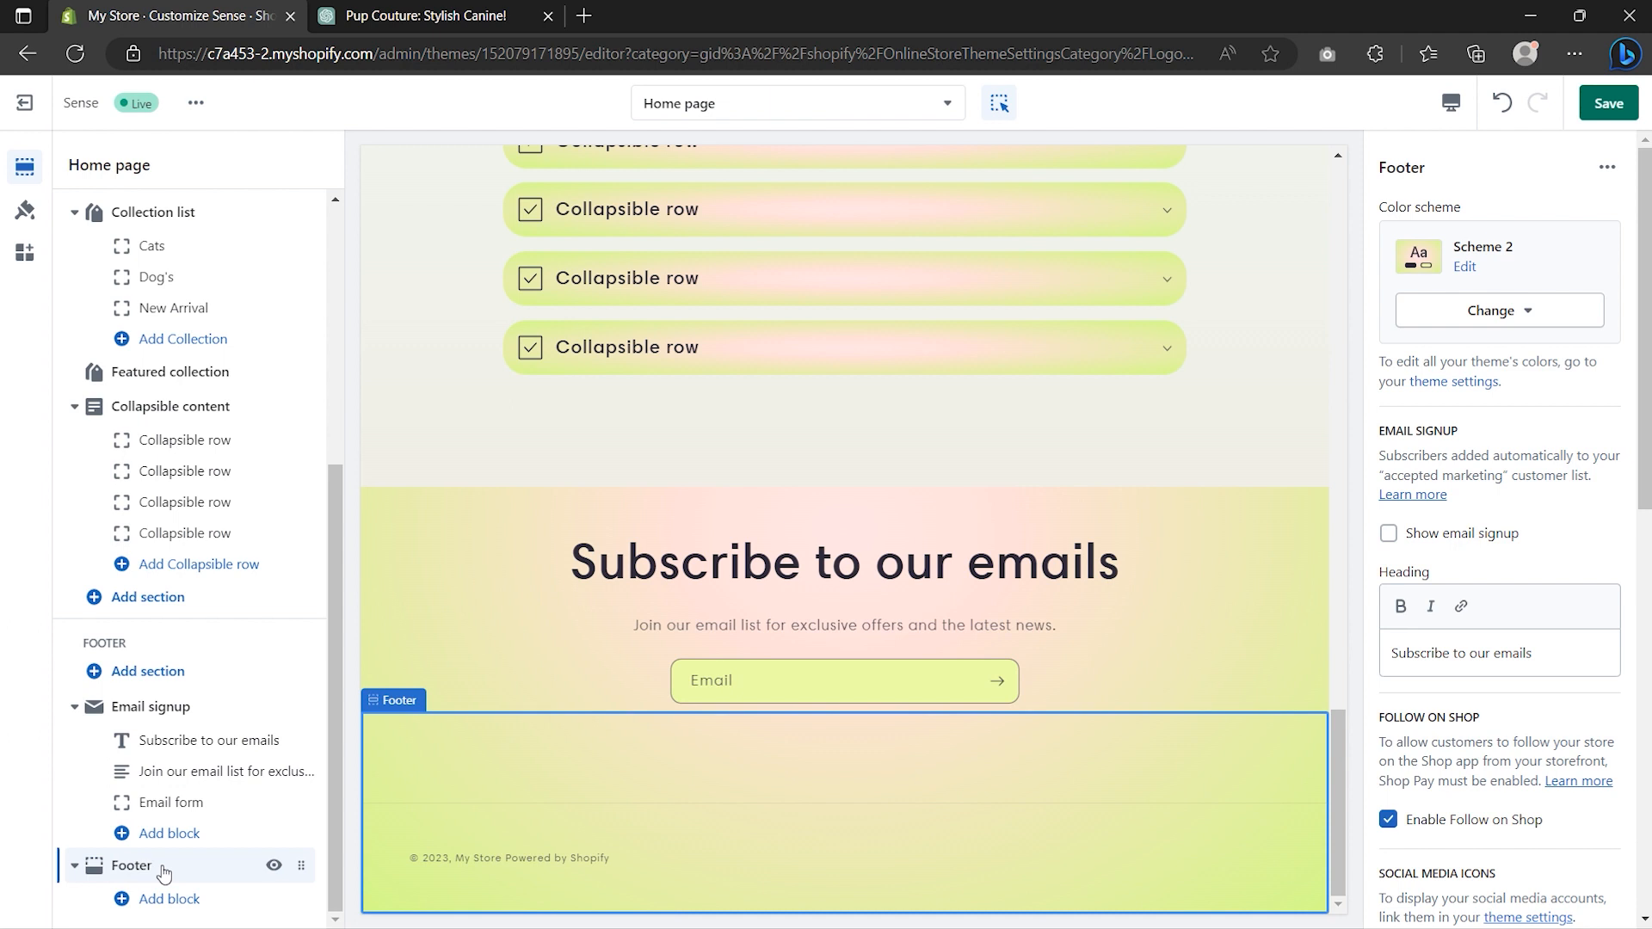
left_click(168, 899)
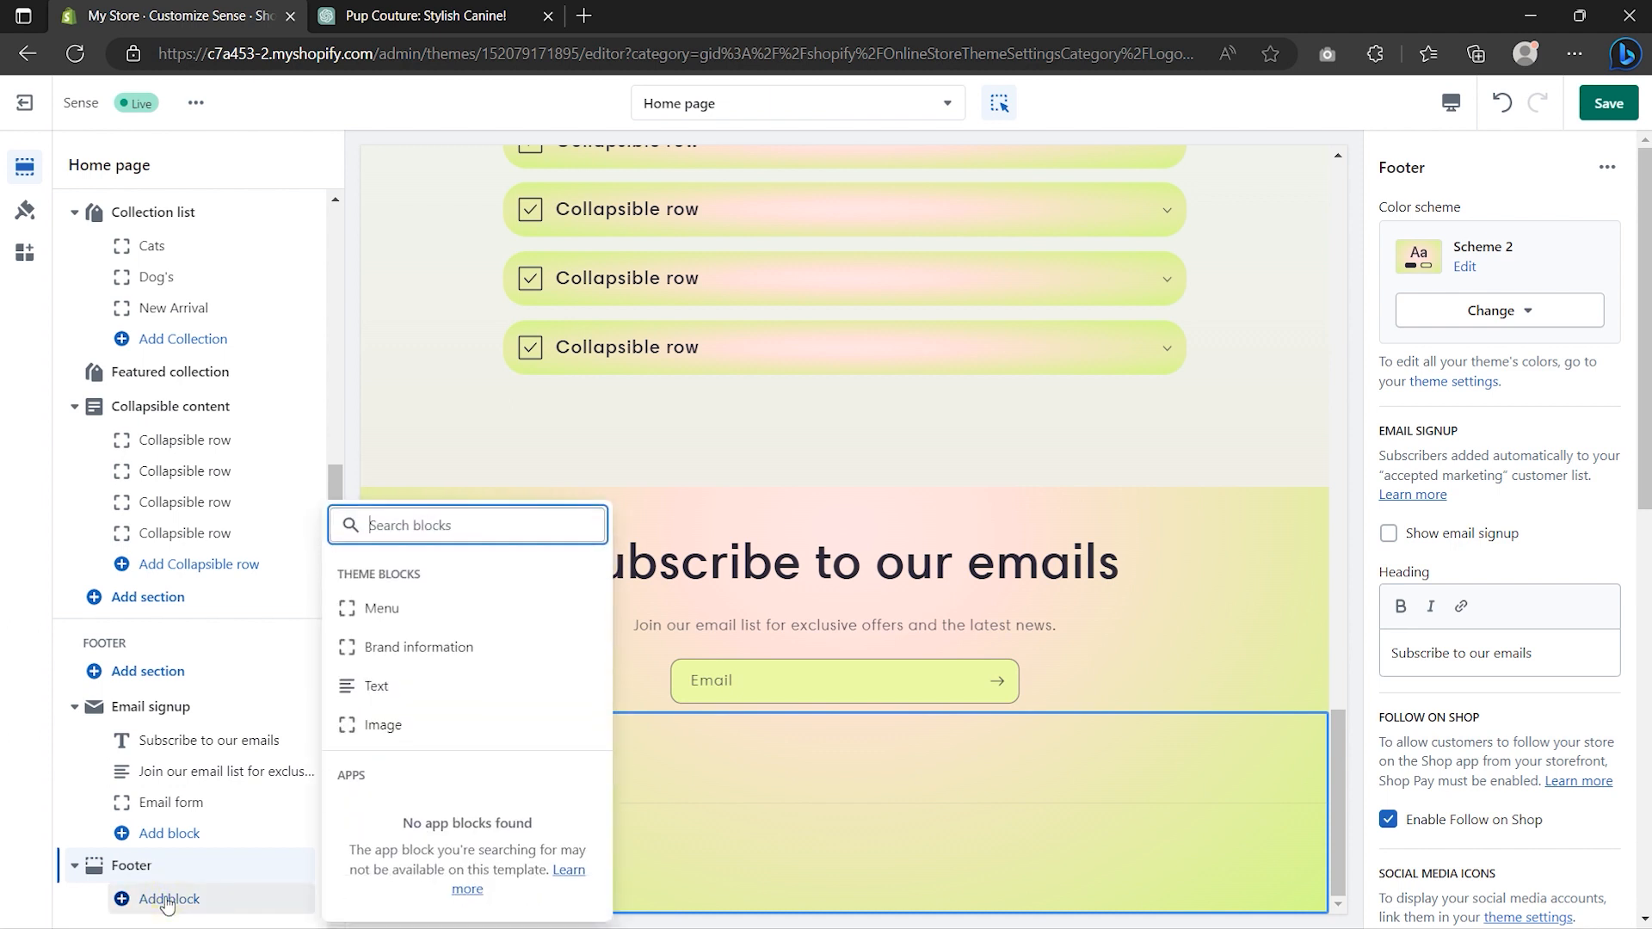
left_click(411, 609)
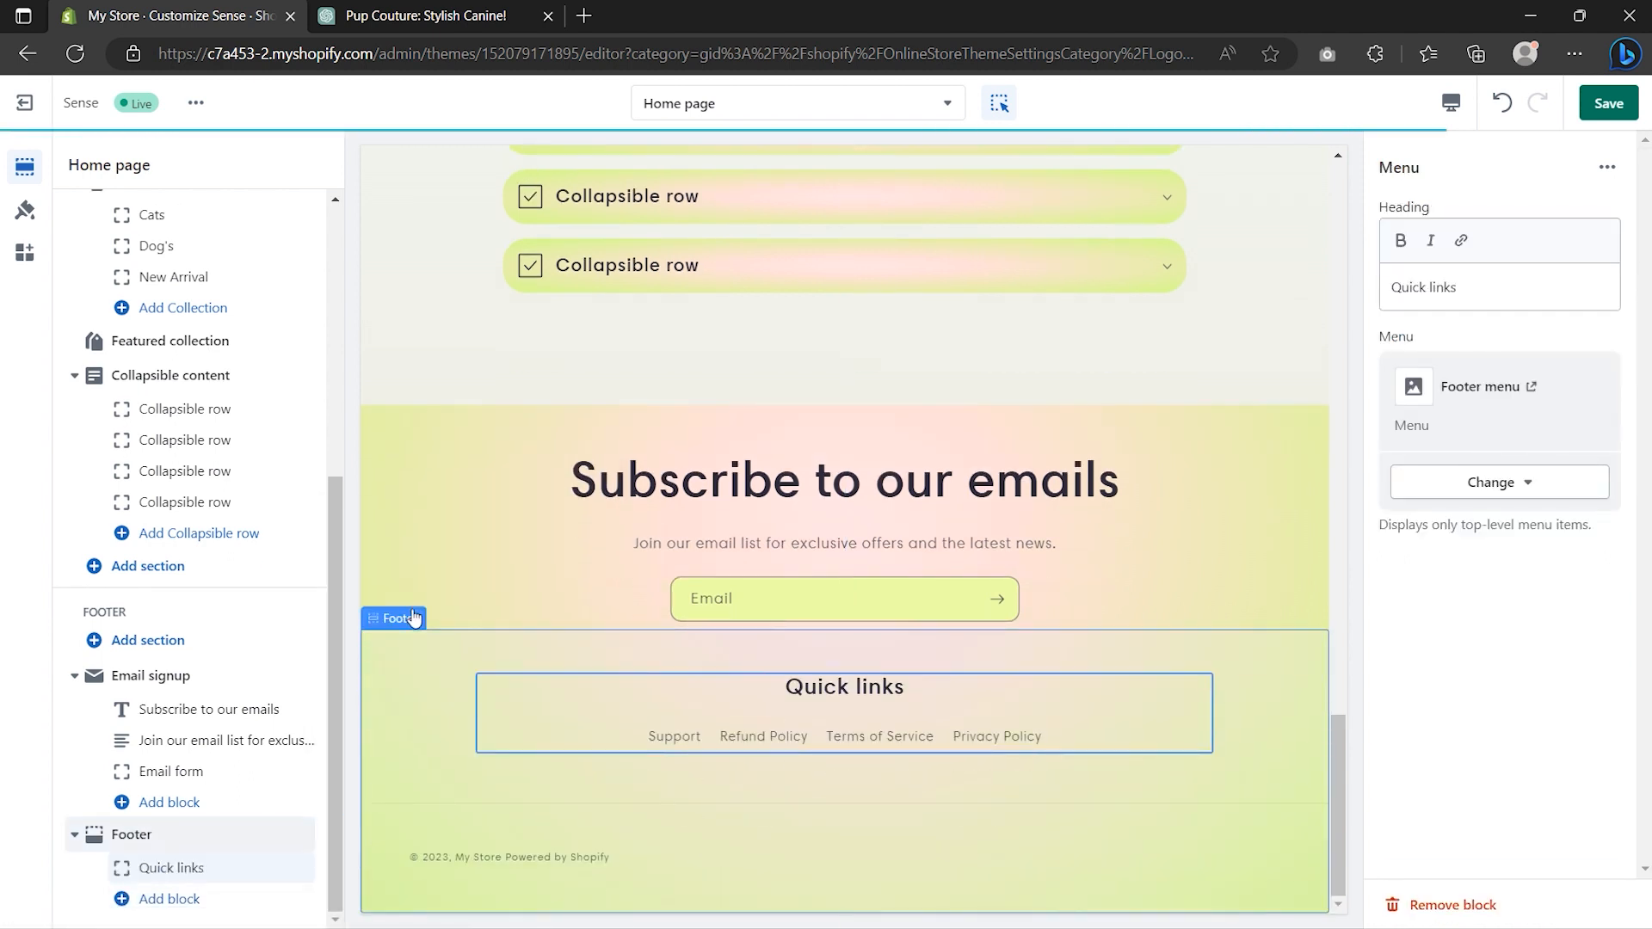
left_click(173, 869)
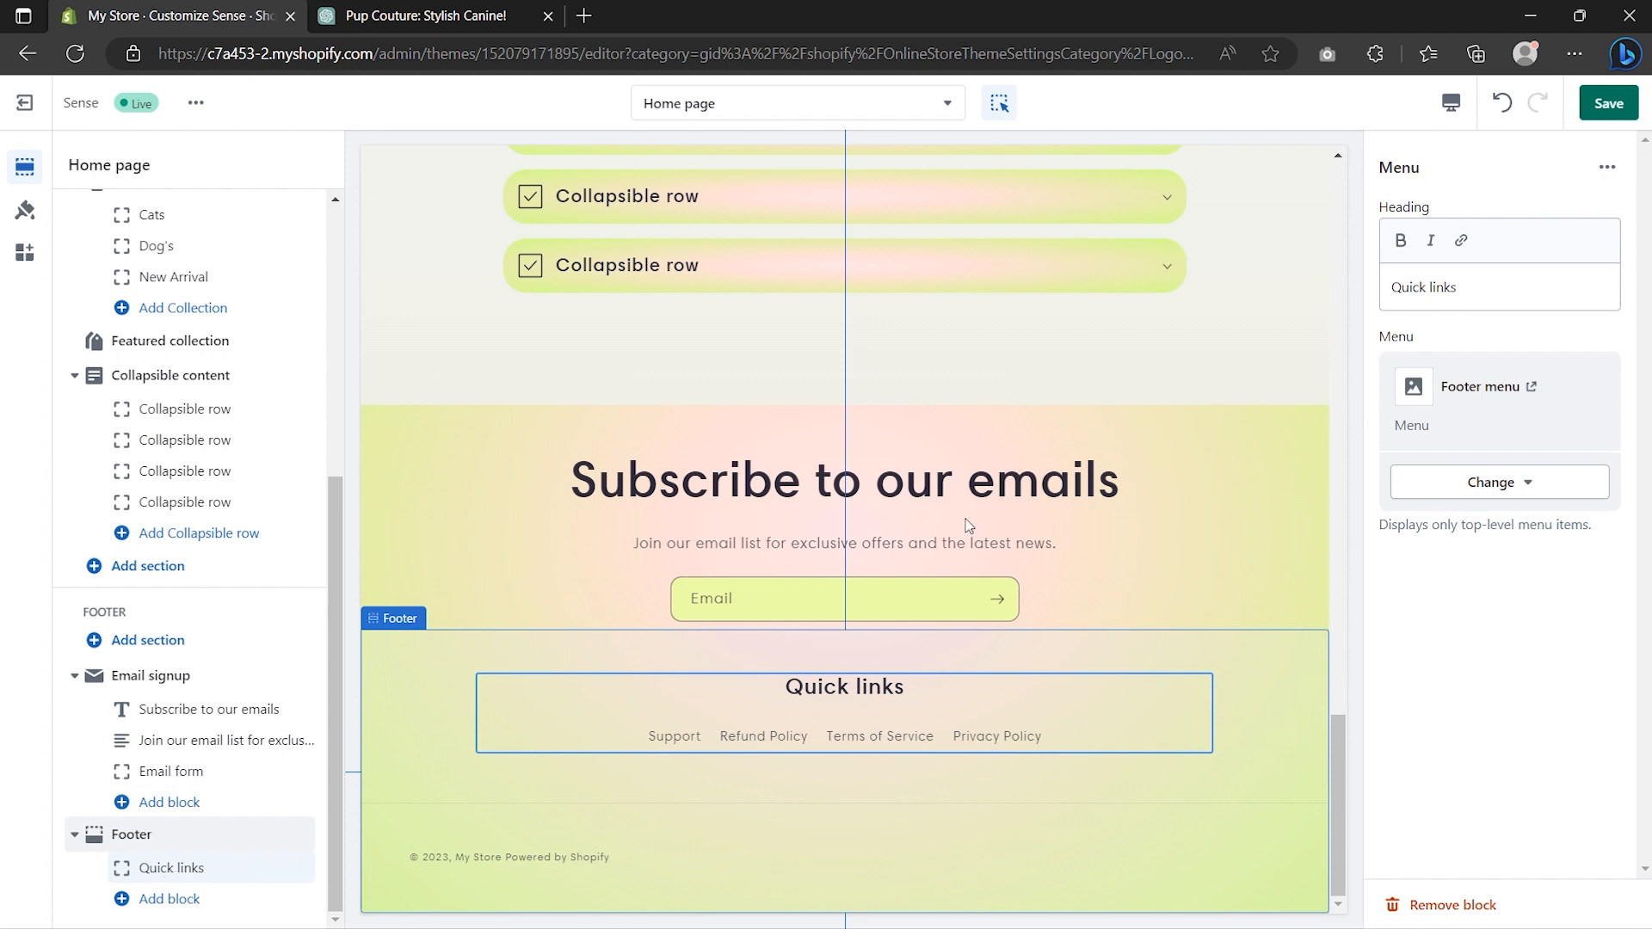
left_click(1488, 294)
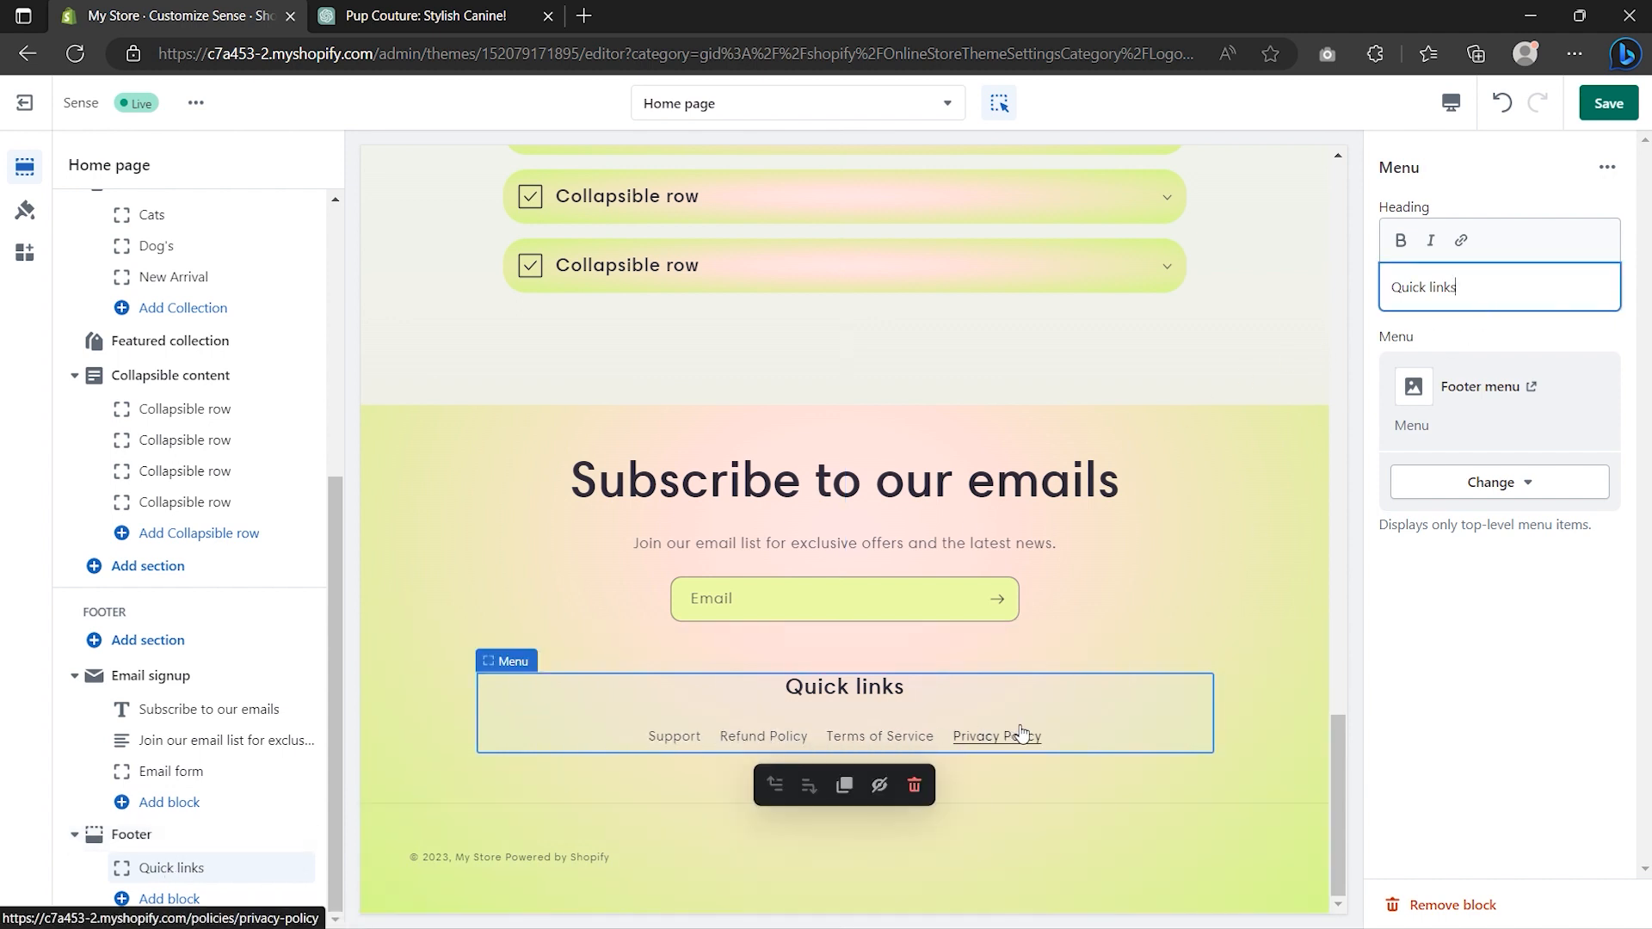
left_click(1617, 110)
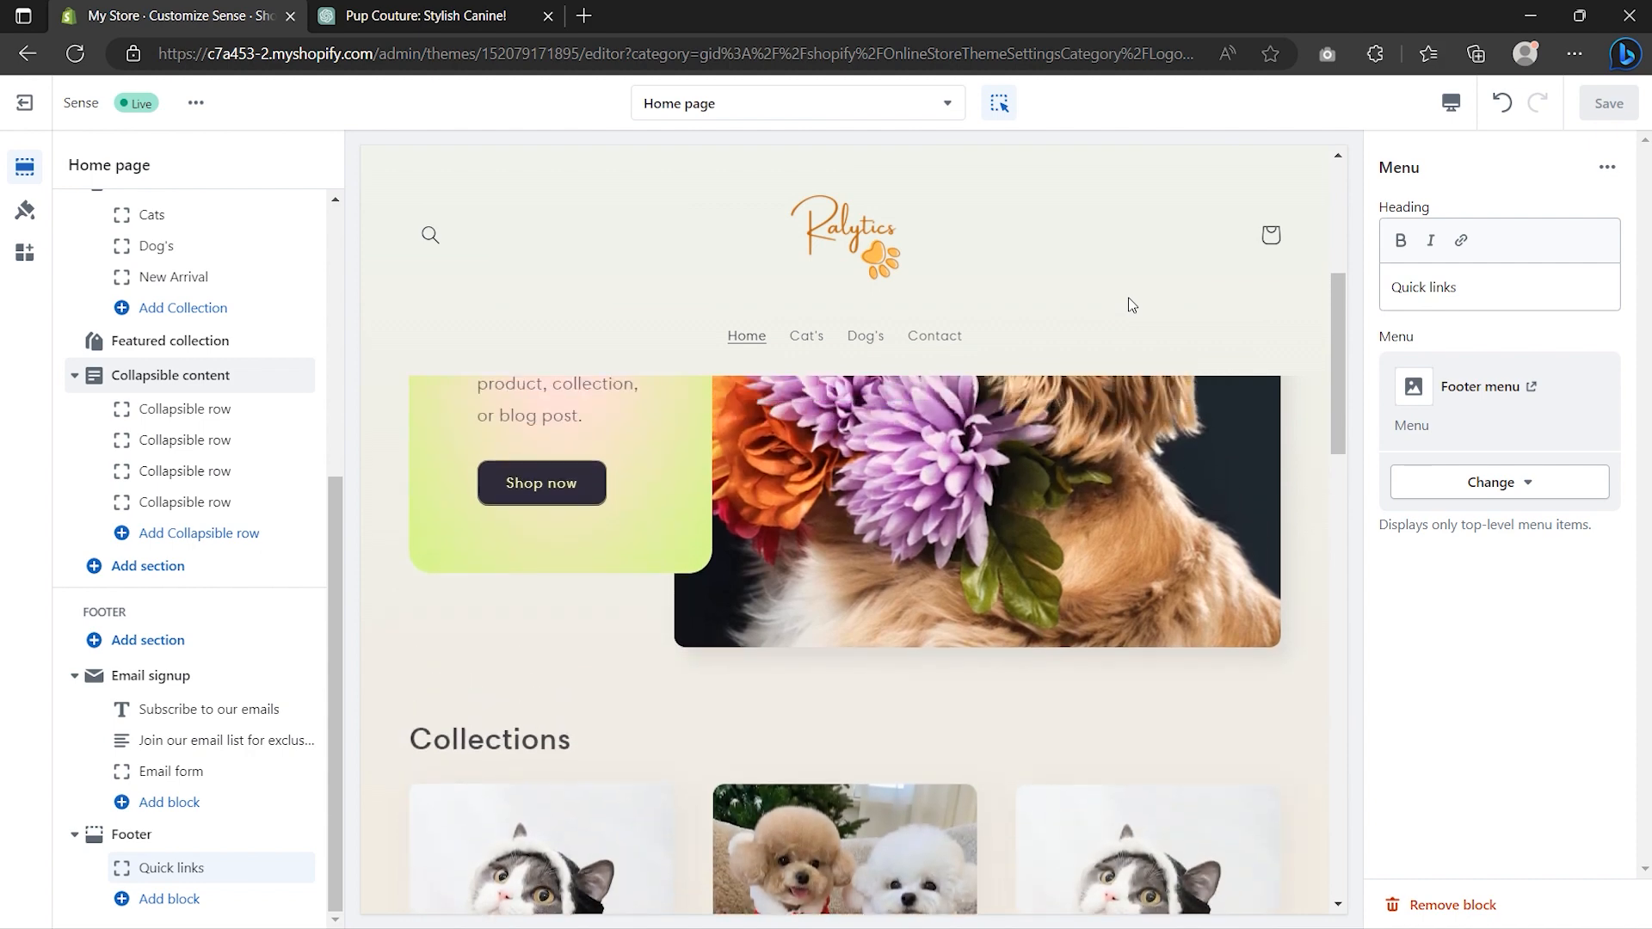
- Switch to the Cart template and add a Rich text section below the Subtotal section
left_click(841, 107)
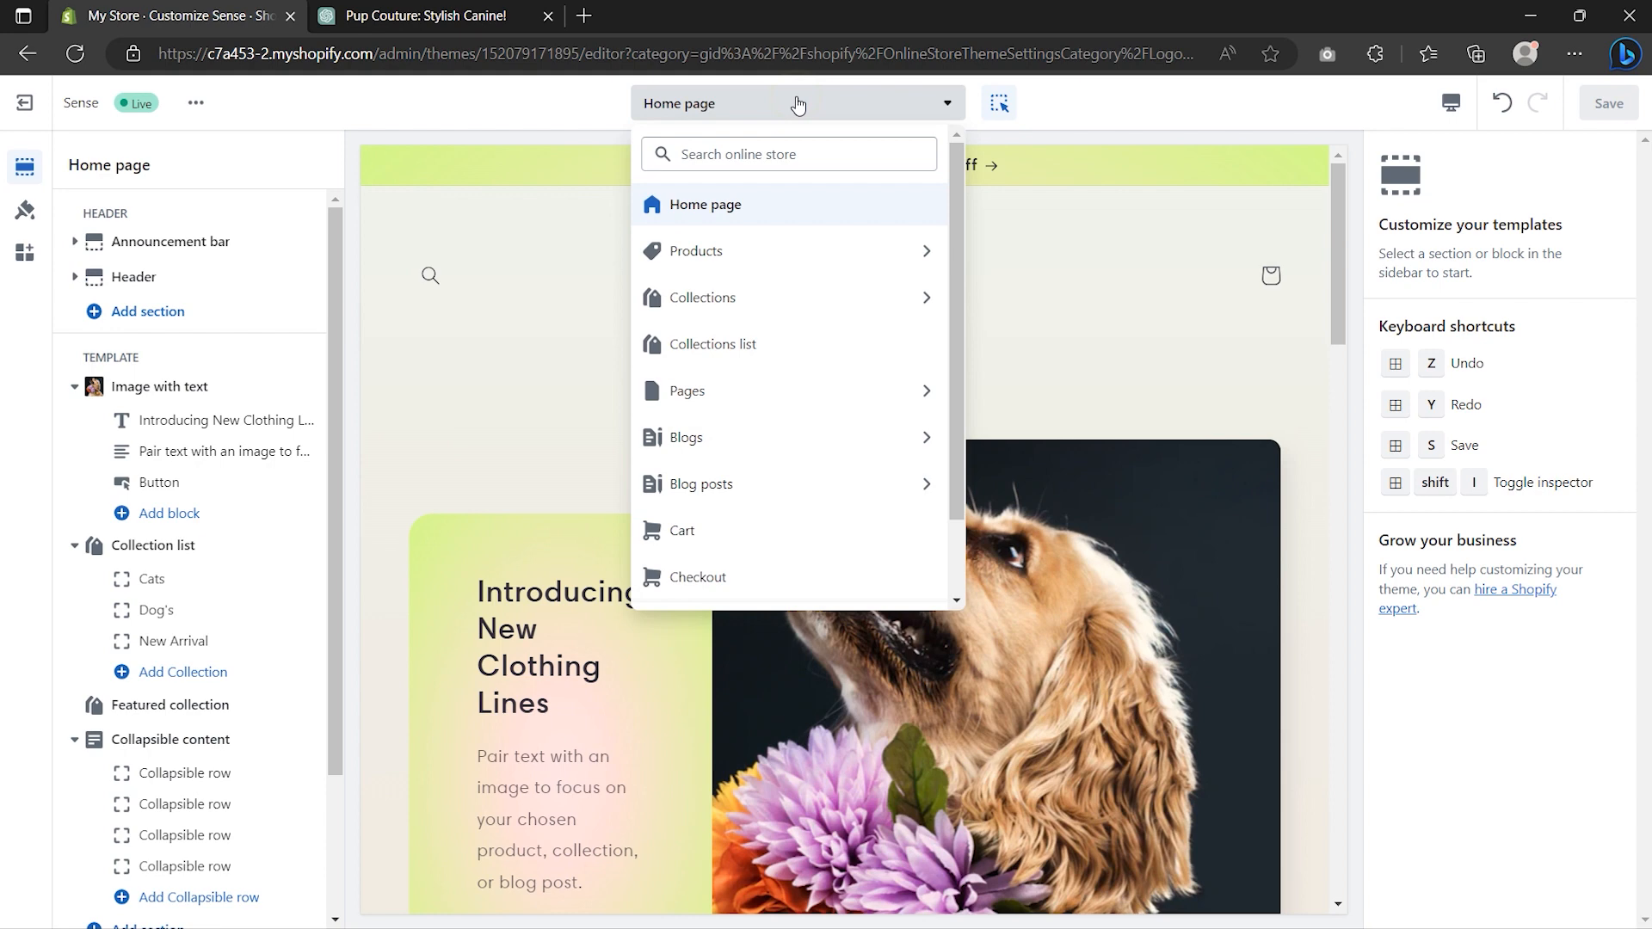
left_click(745, 528)
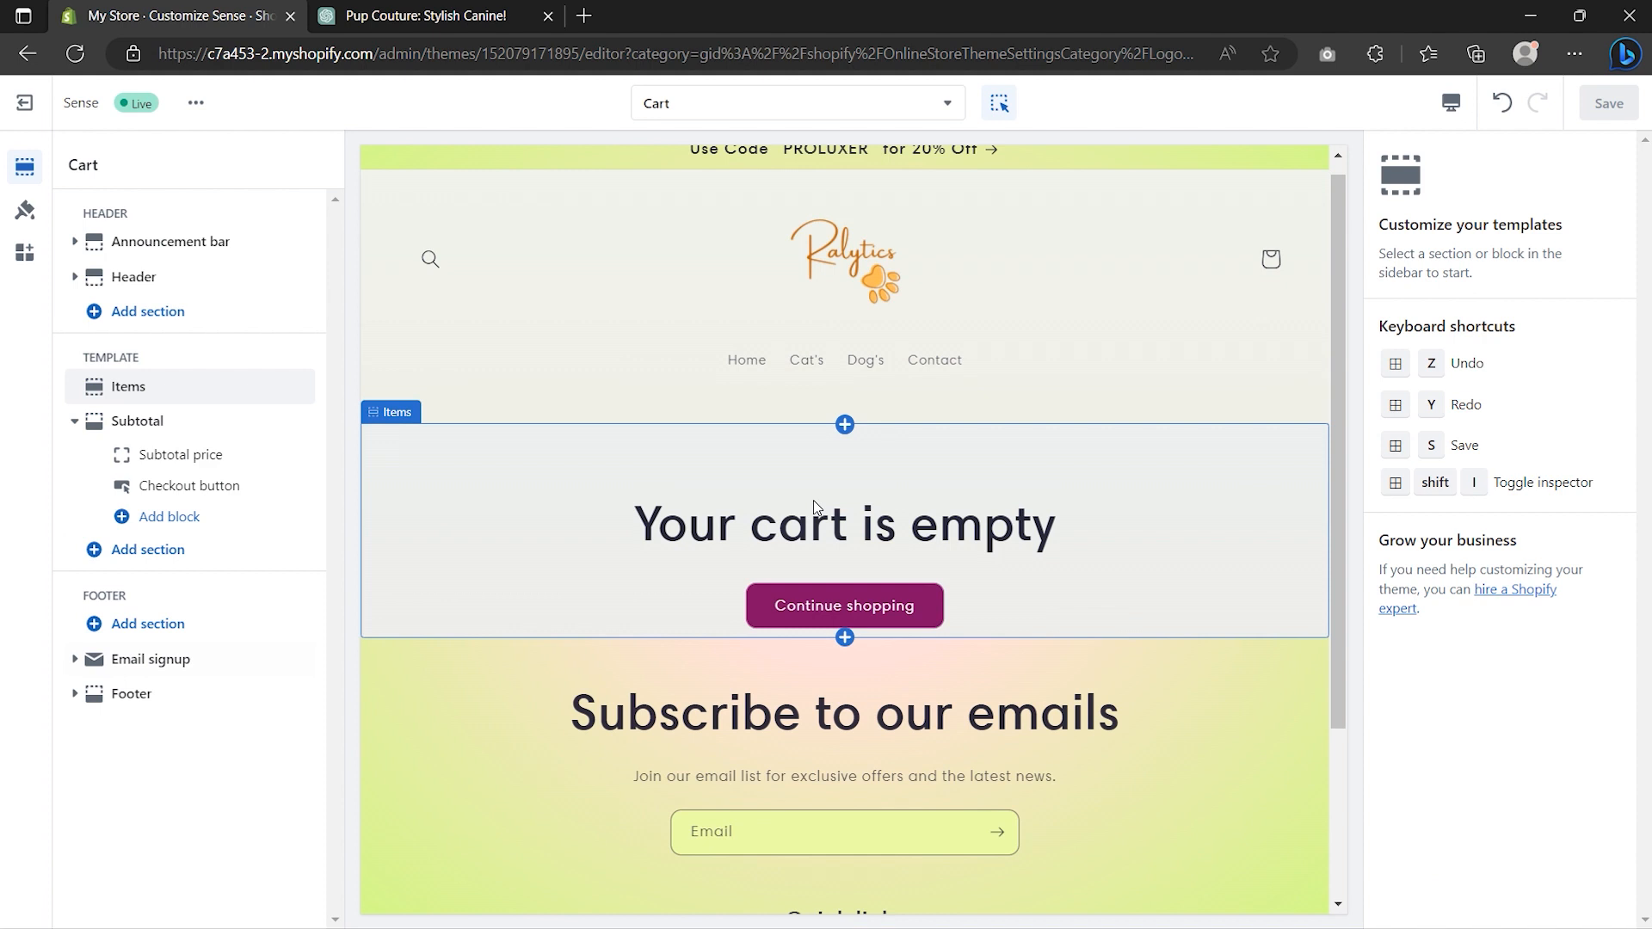
scroll(813, 499, "up", 1)
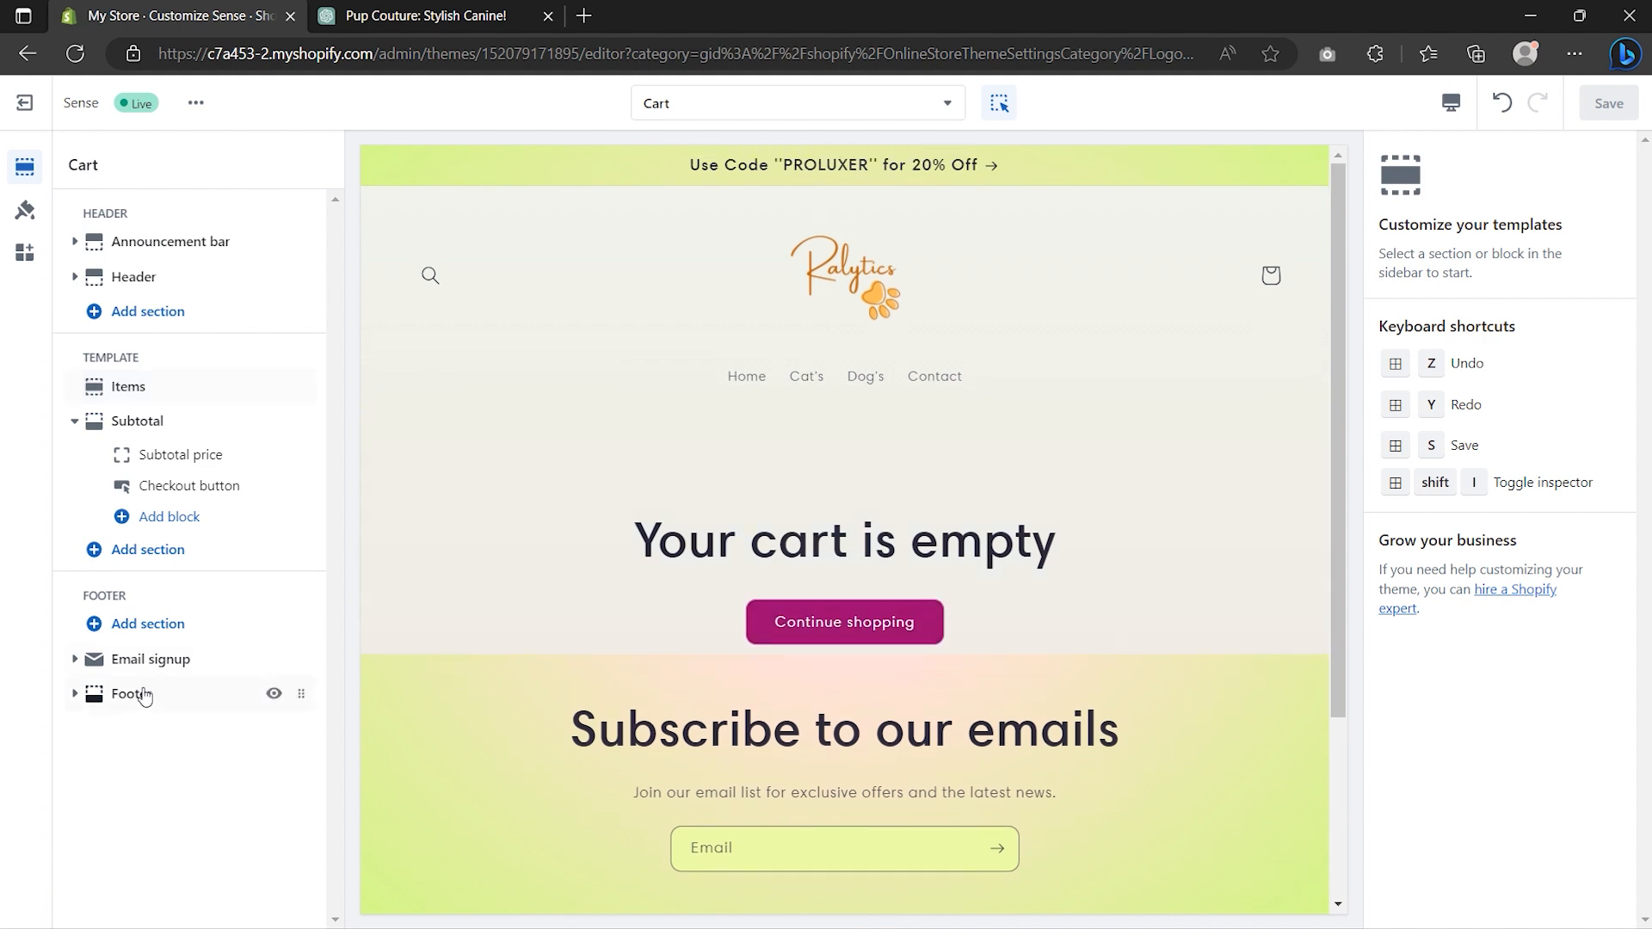
left_click(165, 557)
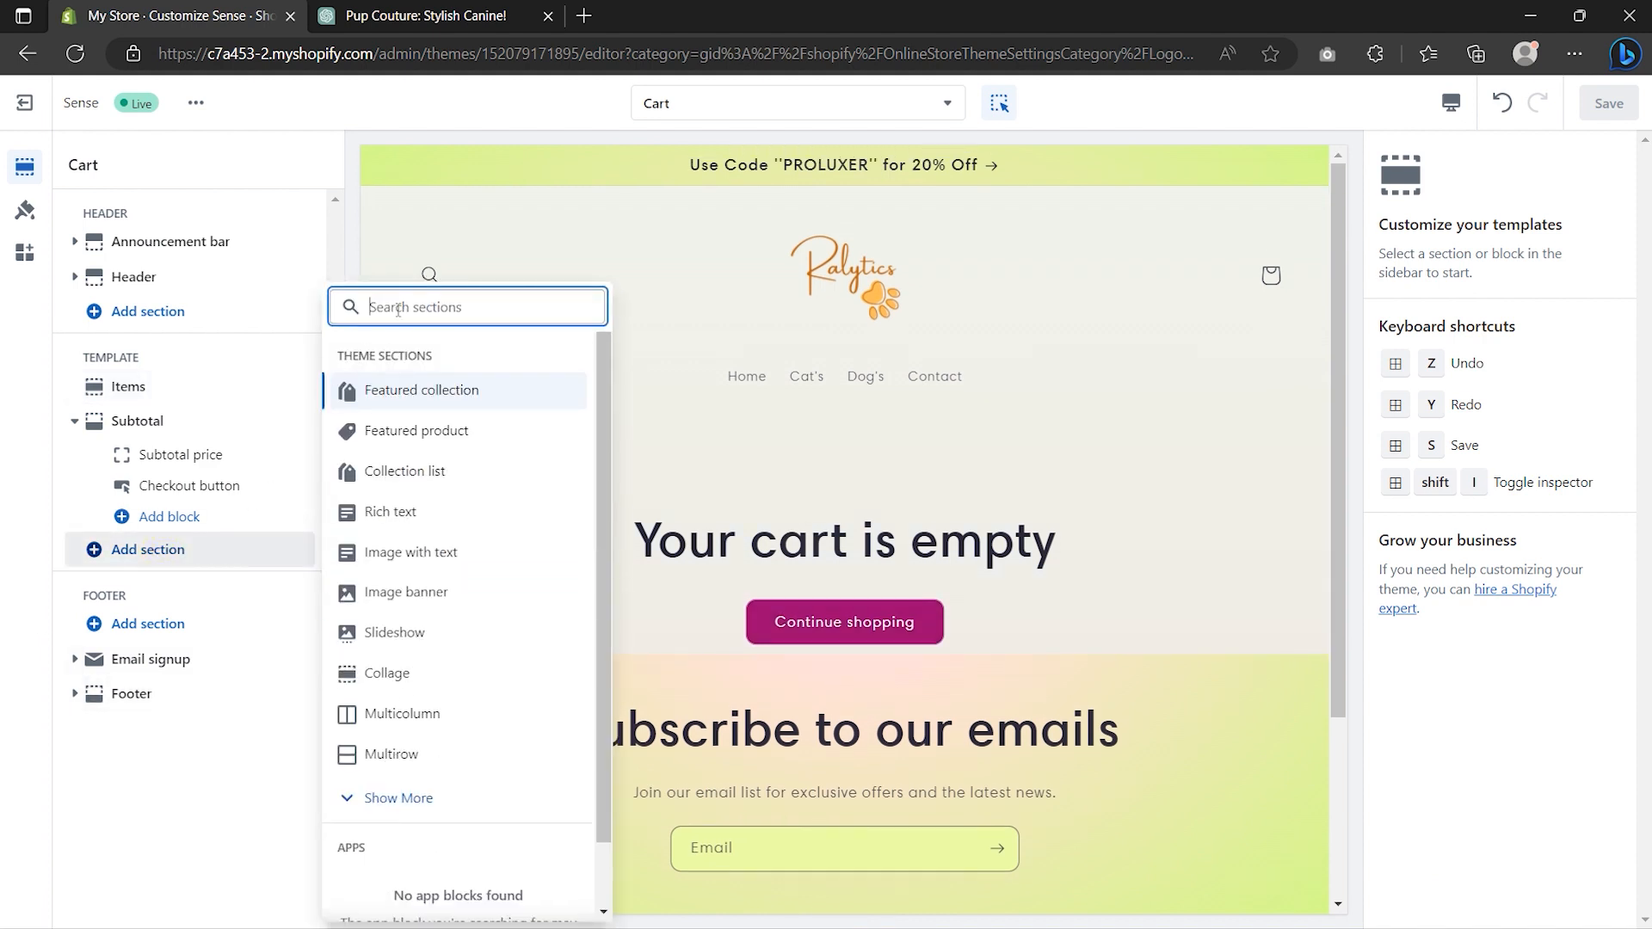
type("rich text")
left_click(401, 635)
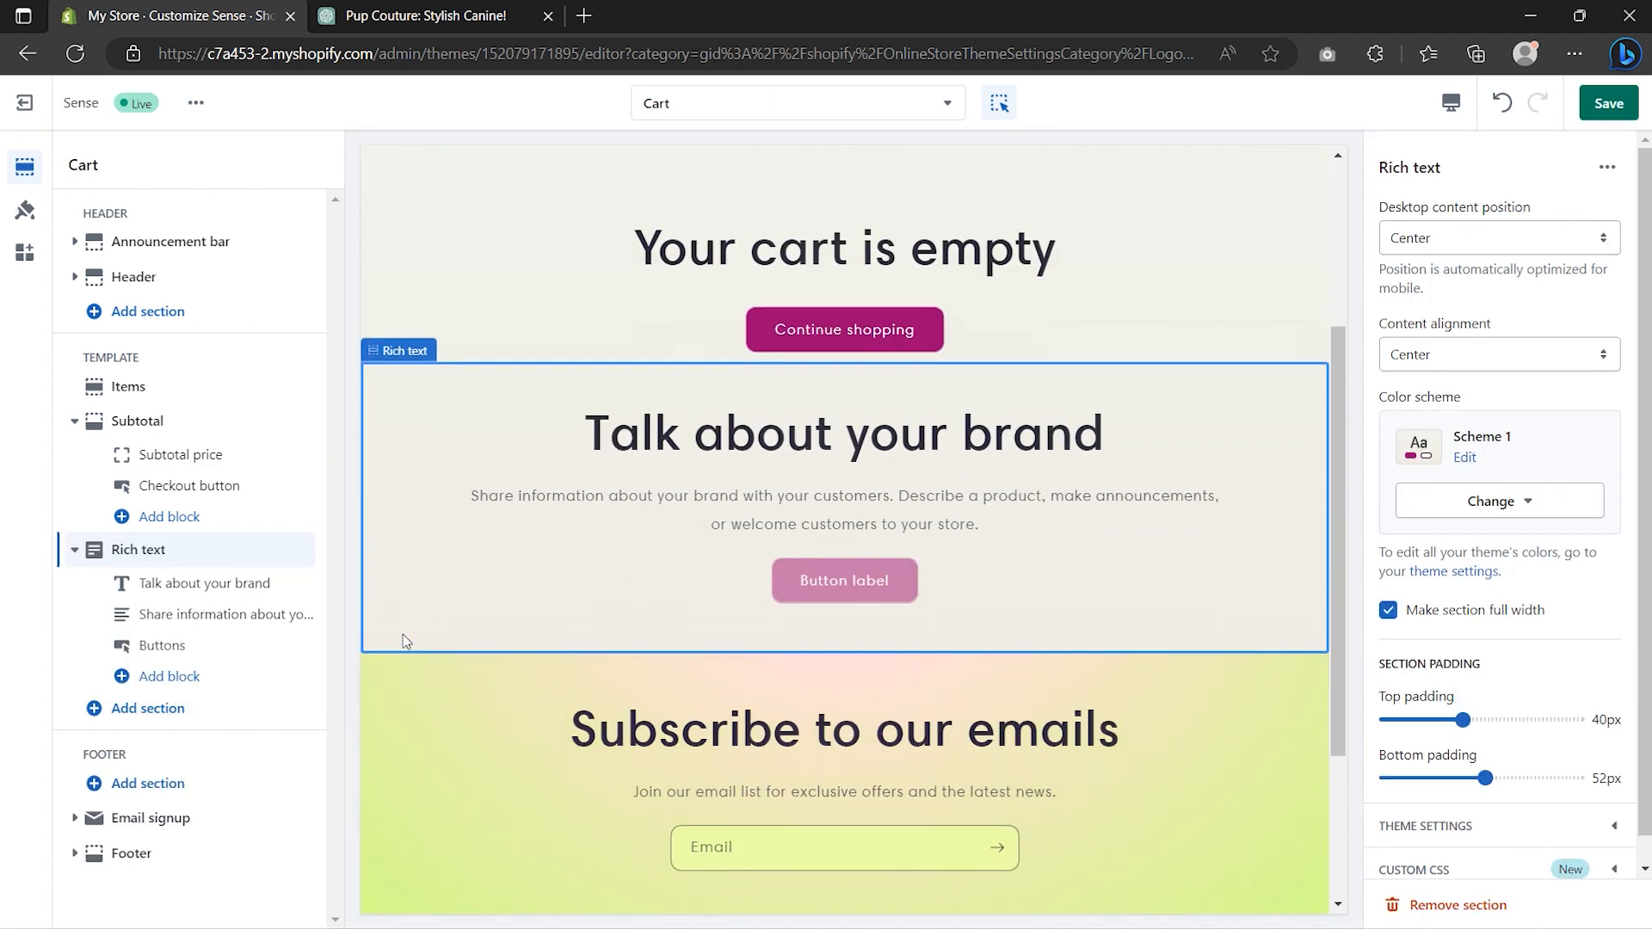
- Remove the heading, text and buttons blocks from the cart page's Rich text section
mouse_move(301, 584)
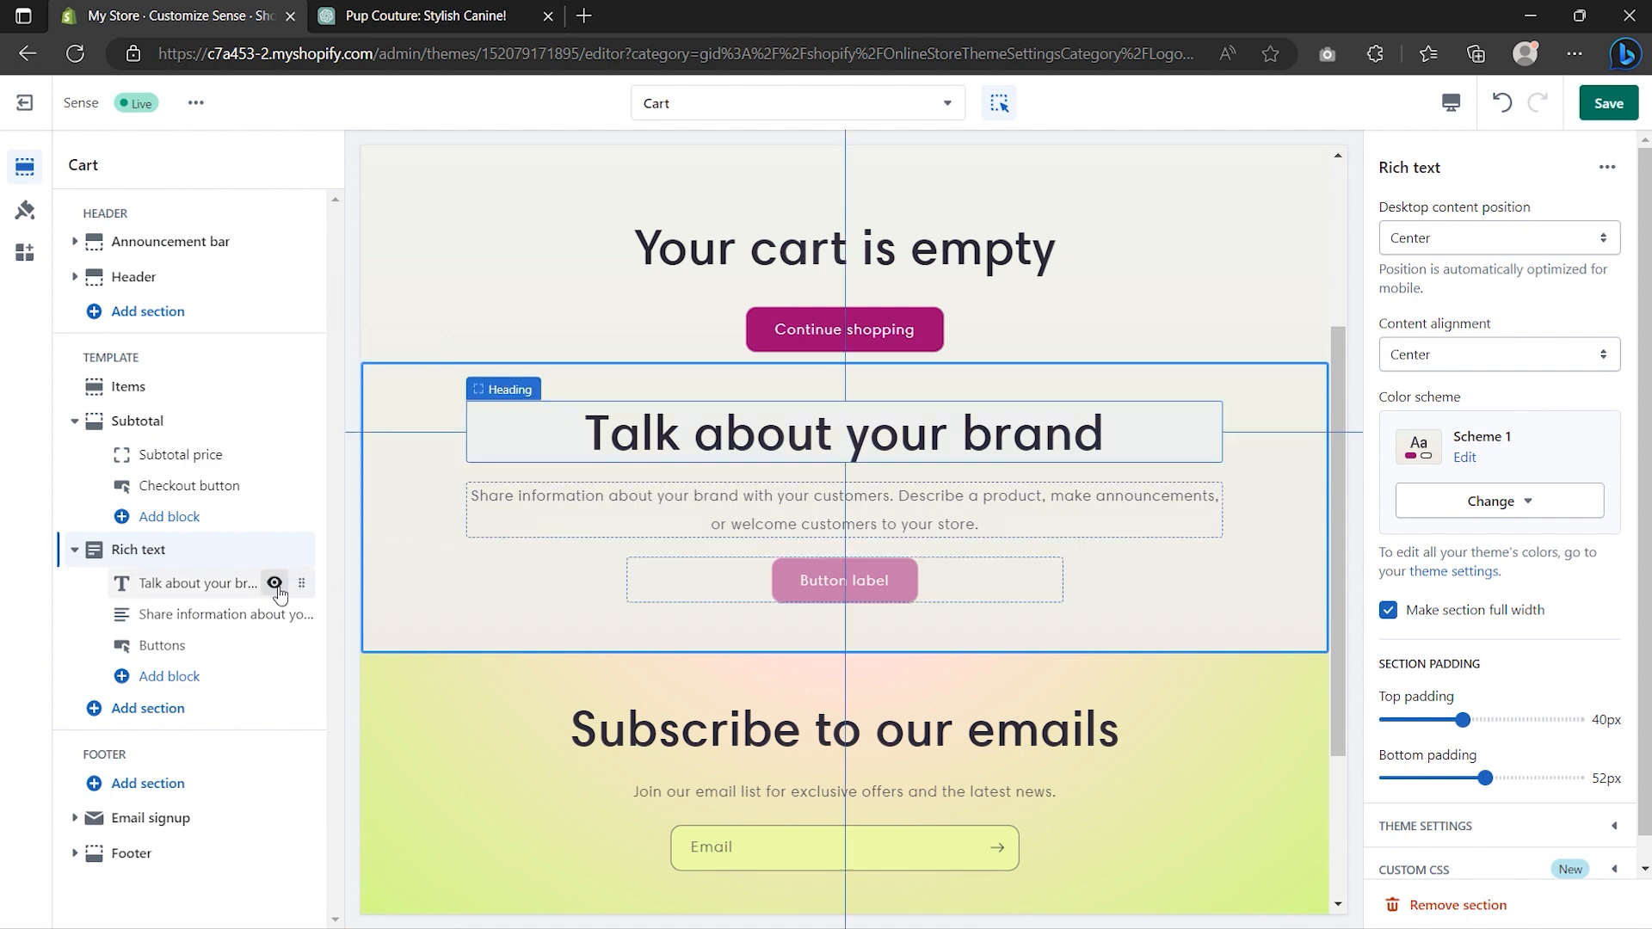
left_click(245, 585)
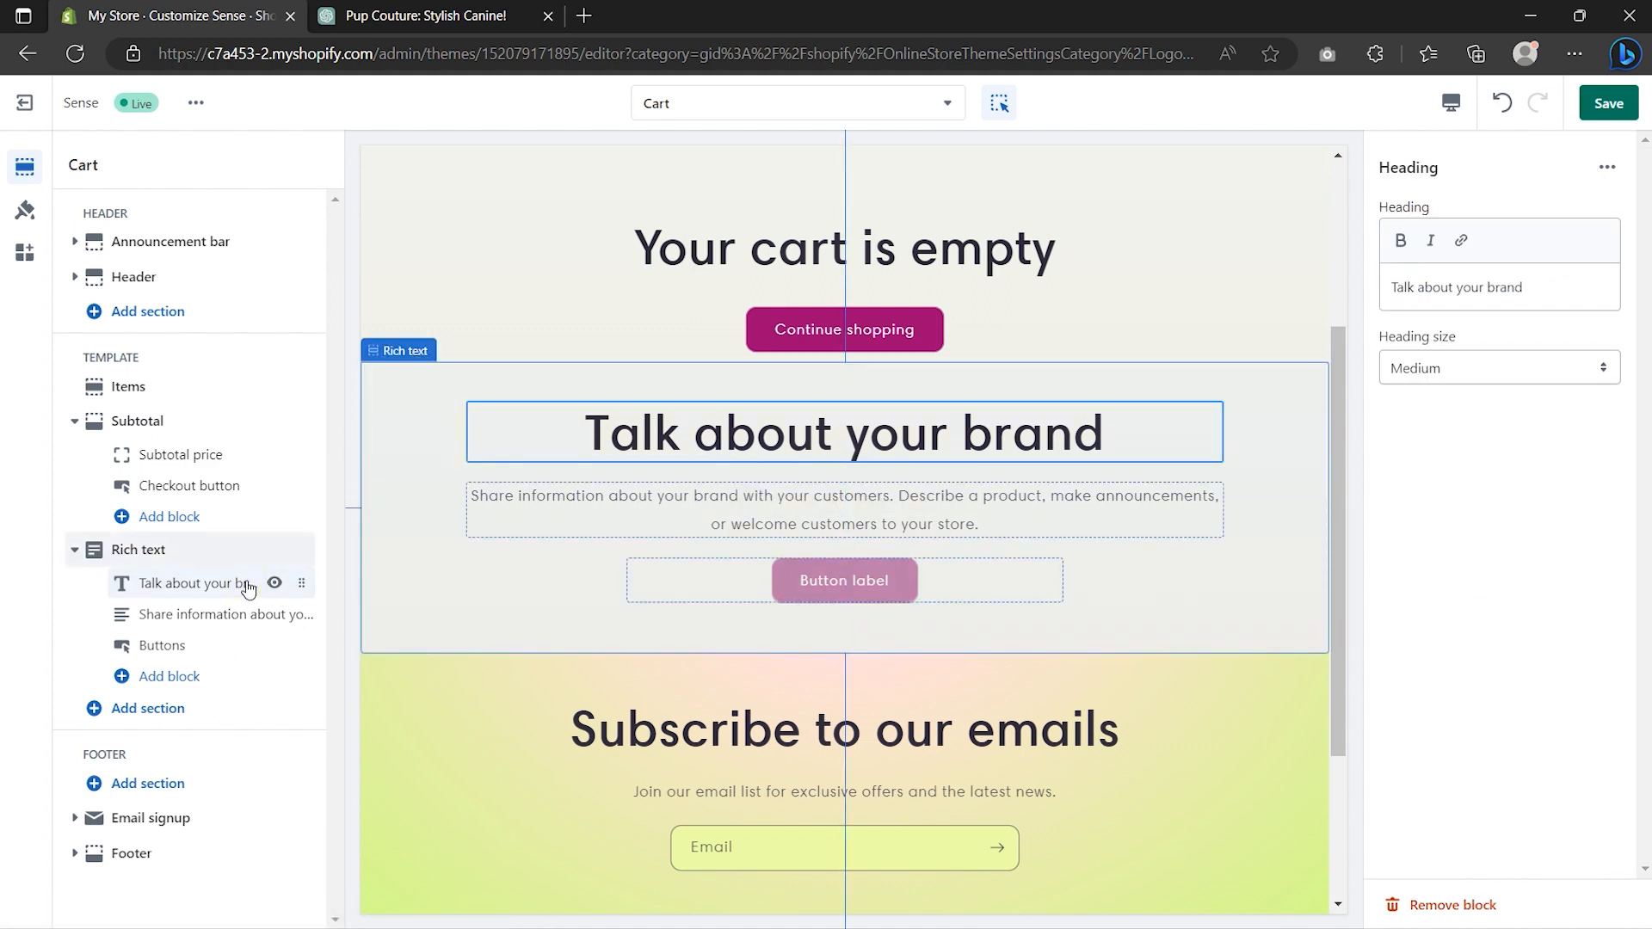
left_click(1430, 905)
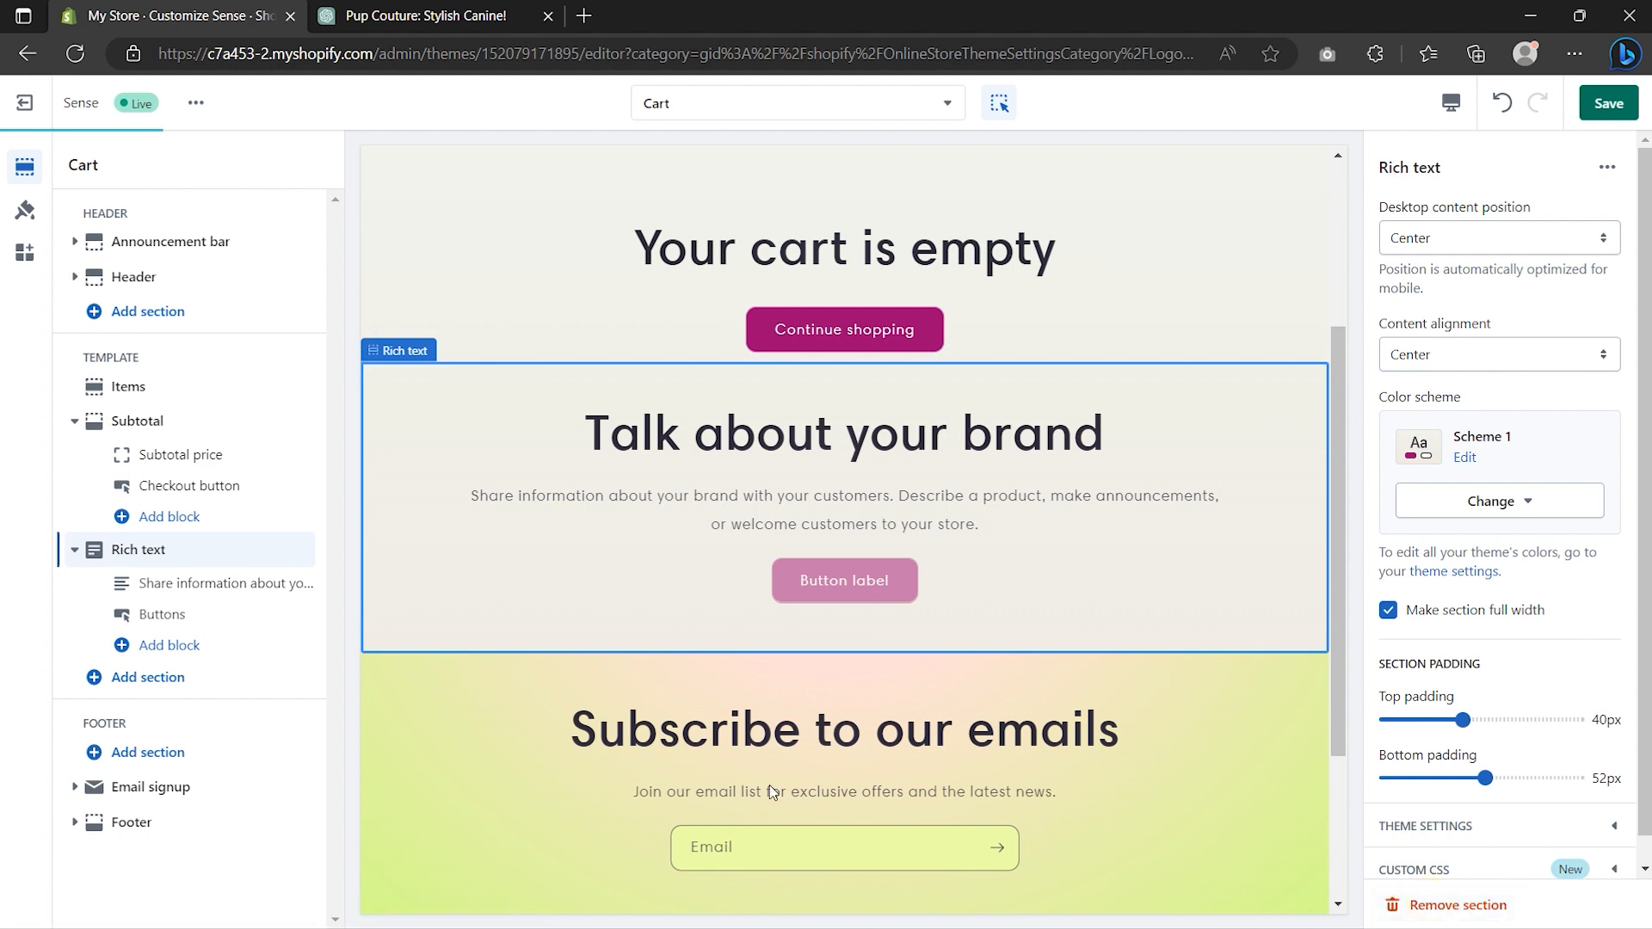
left_click(221, 582)
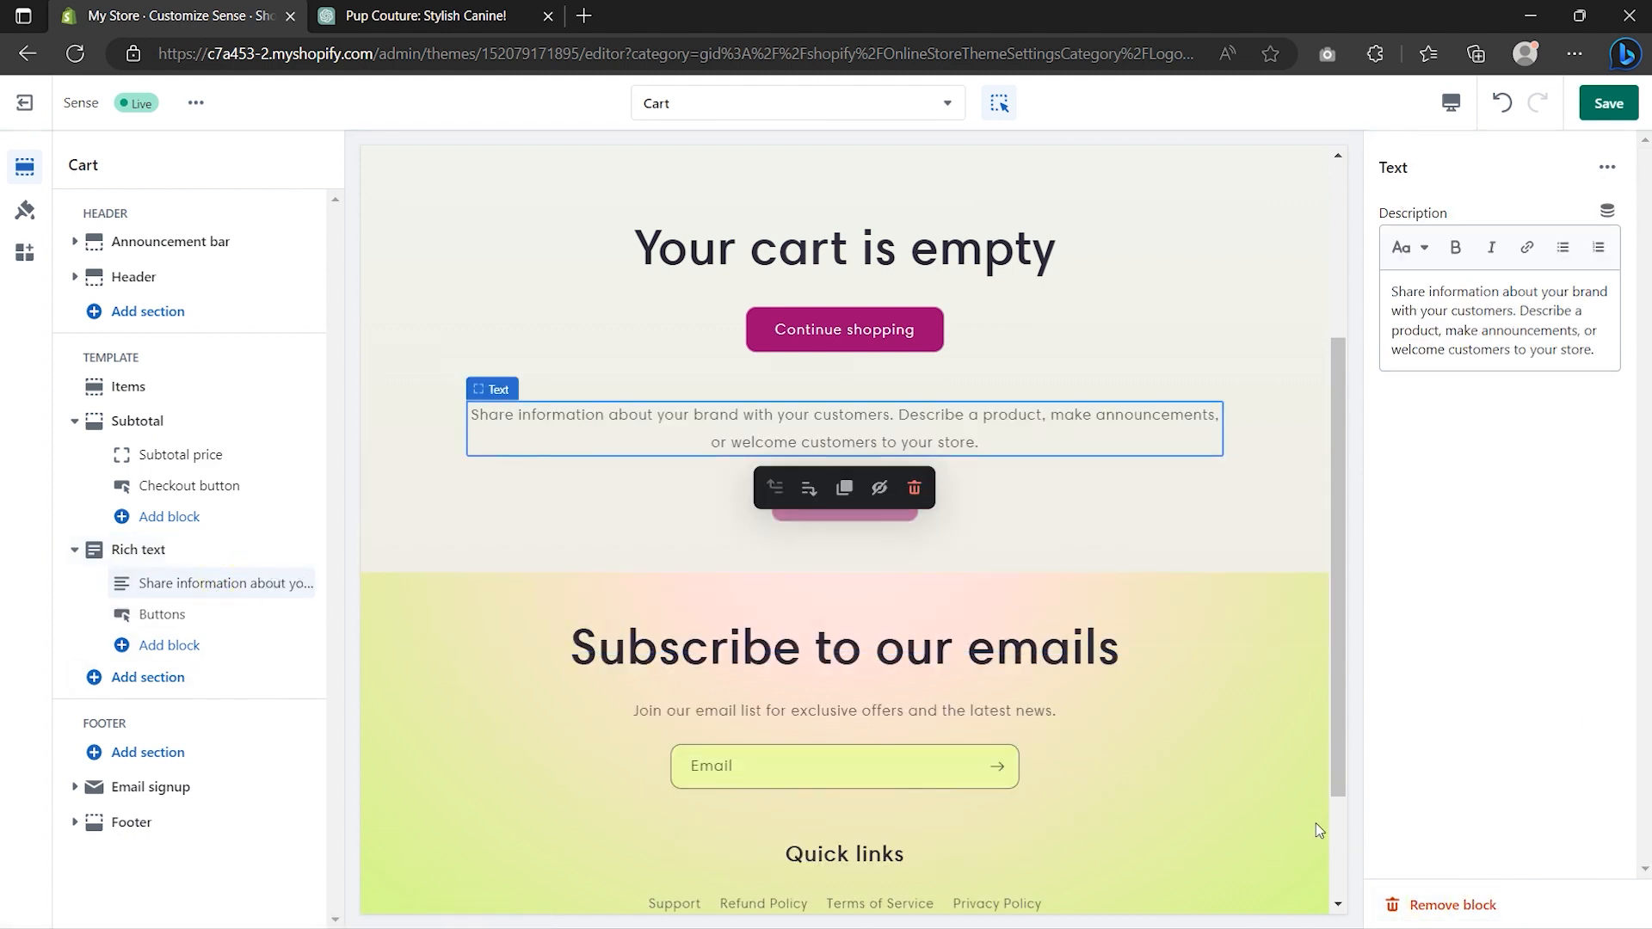
left_click(1419, 905)
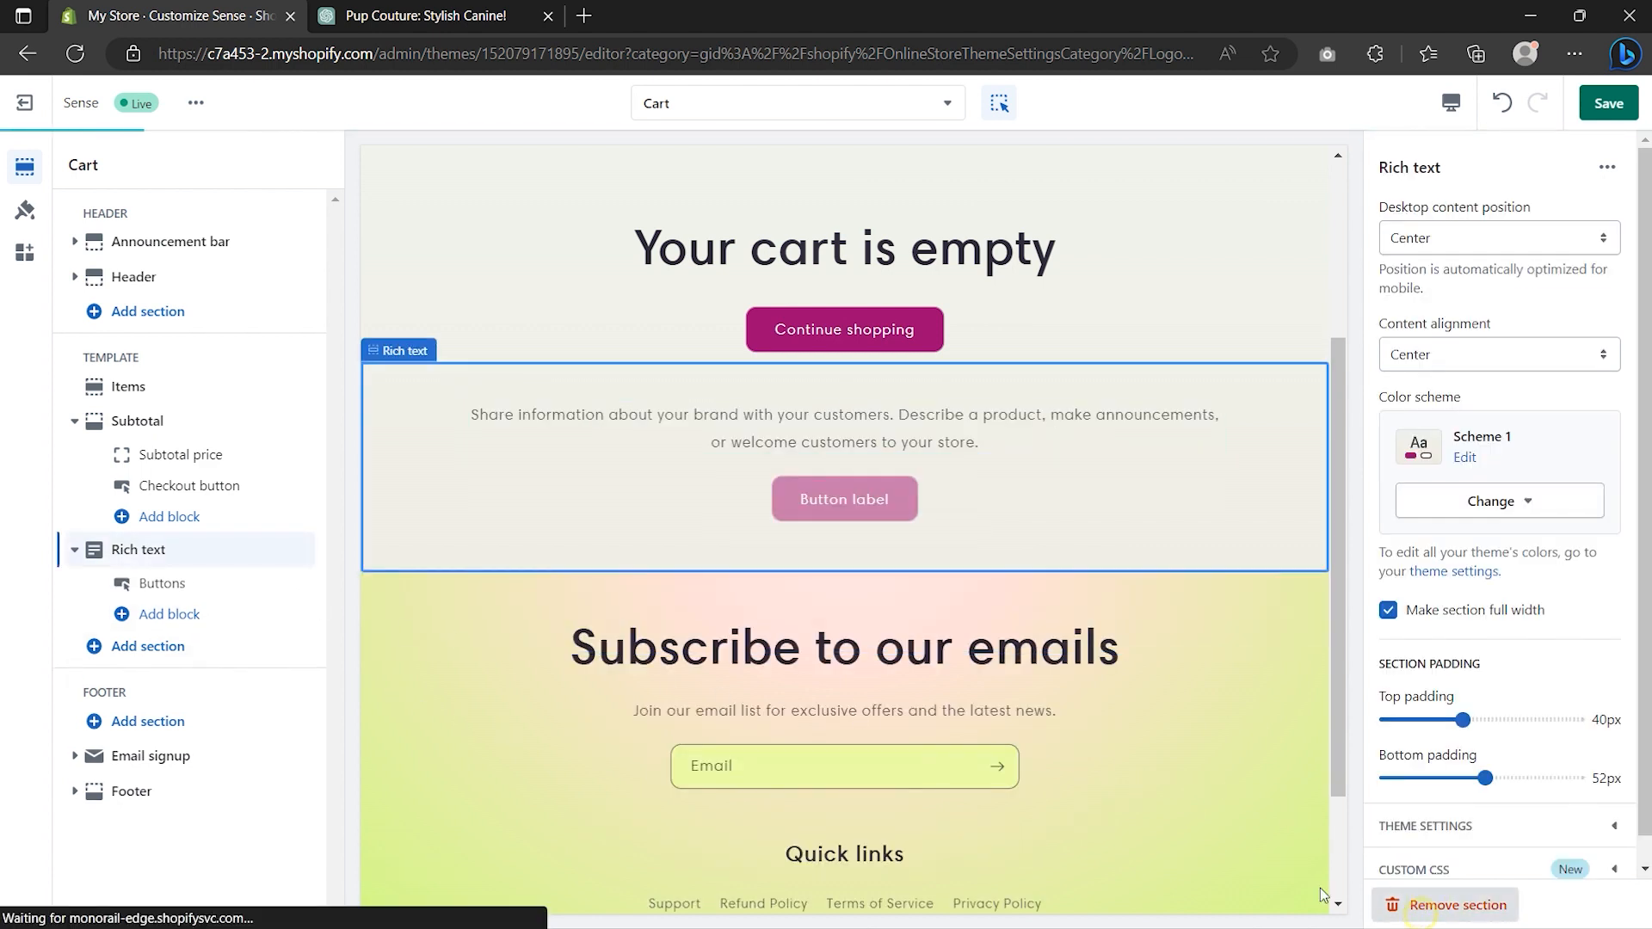
left_click(216, 584)
left_click(1469, 905)
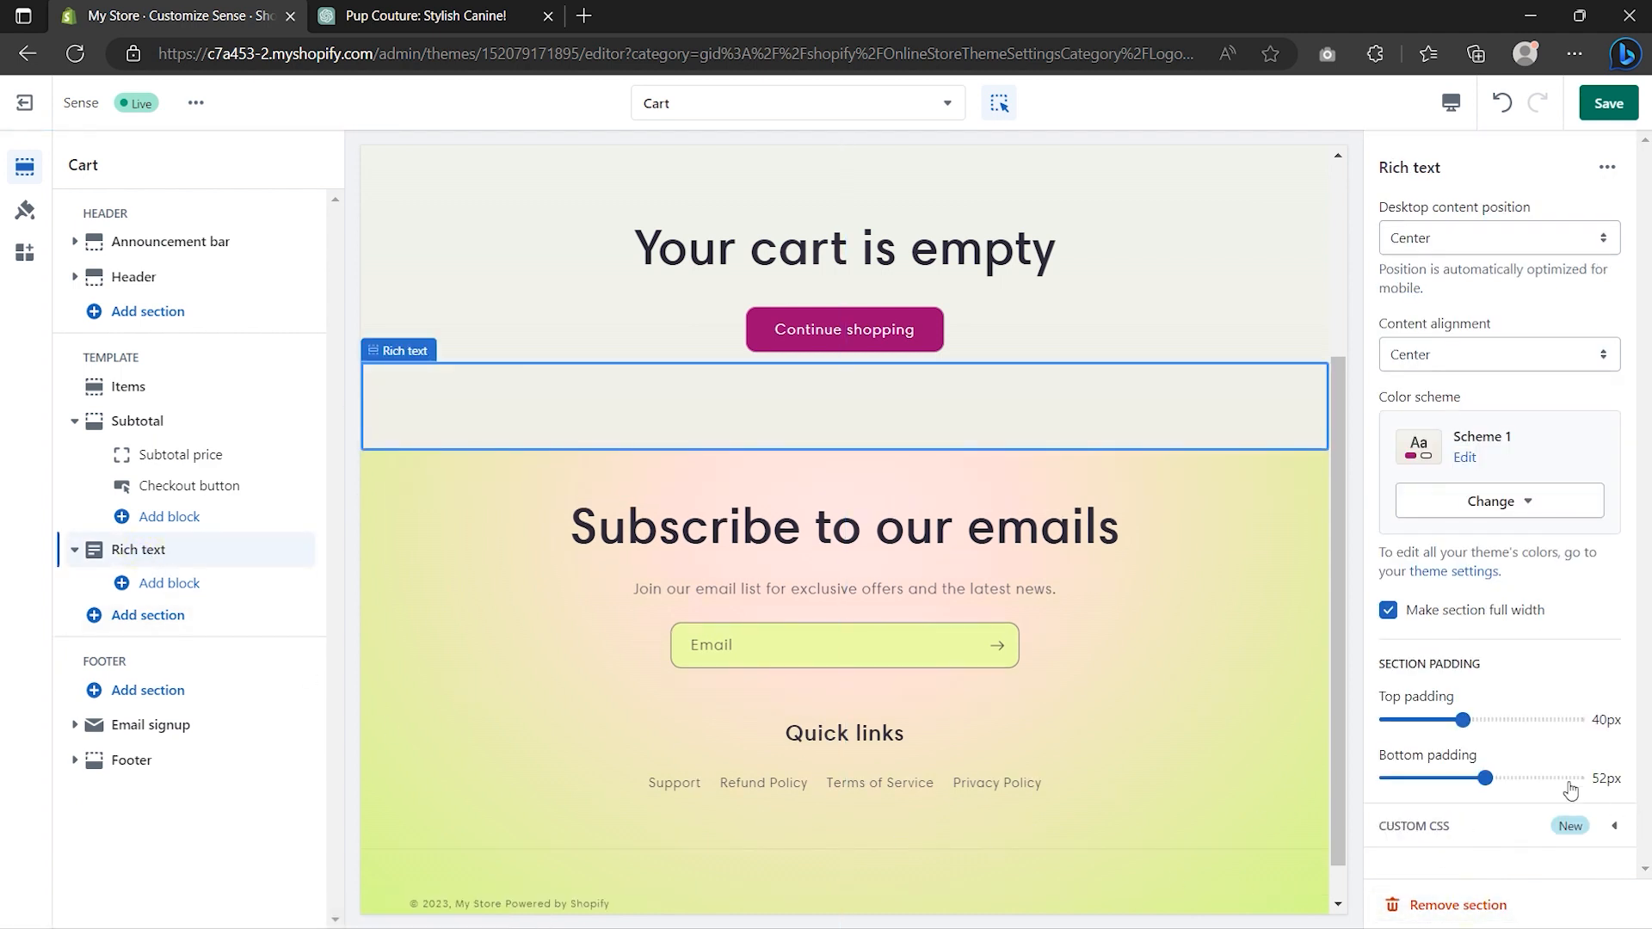
- Increase the empty Rich text section's bottom padding to 72 px and save the cart template
left_click_drag(1495, 779, 1522, 778)
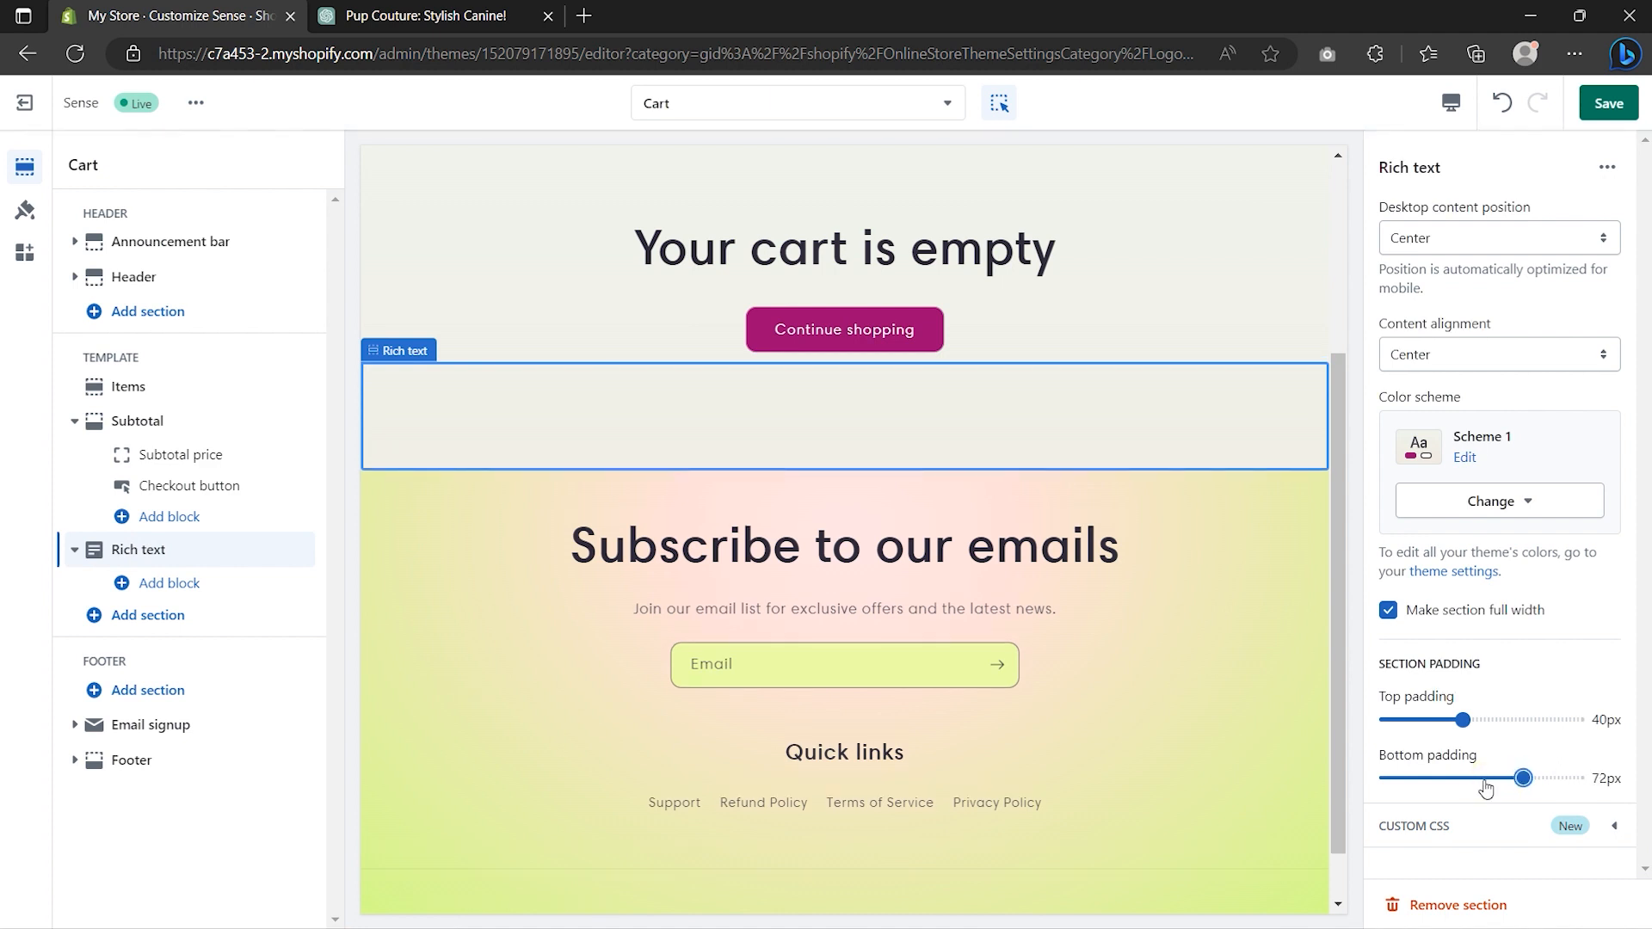
scroll(1082, 628, "up", 3)
left_click(1608, 105)
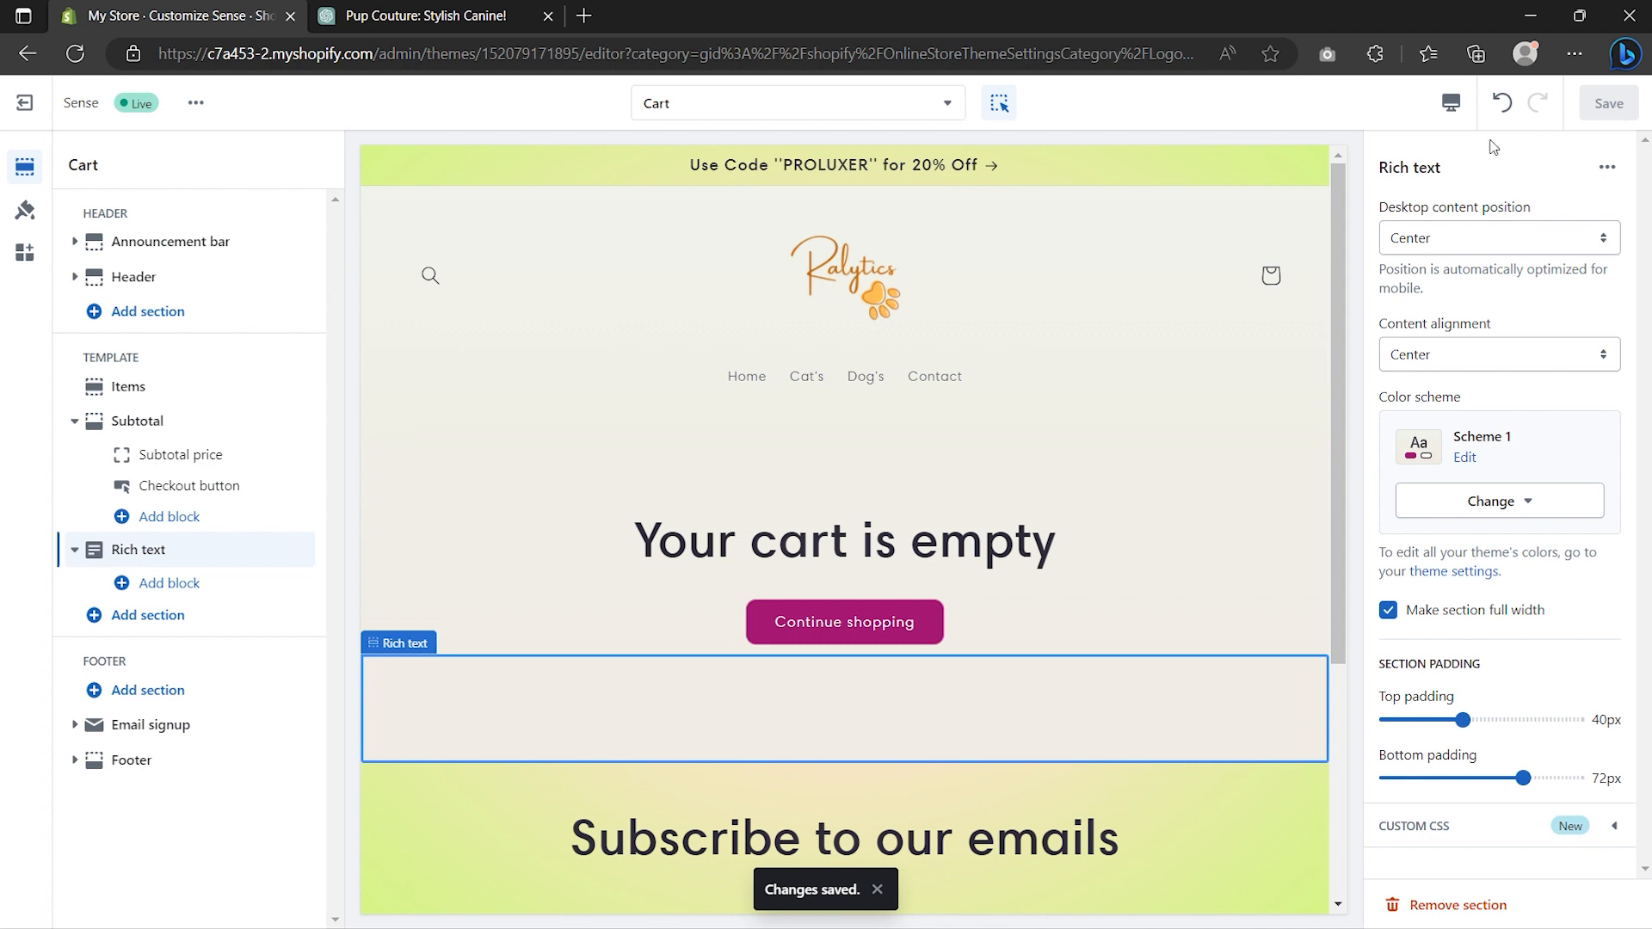
- Set Ralytics_1 as the custom logo image in the theme's checkout settings and save the changes
left_click(26, 211)
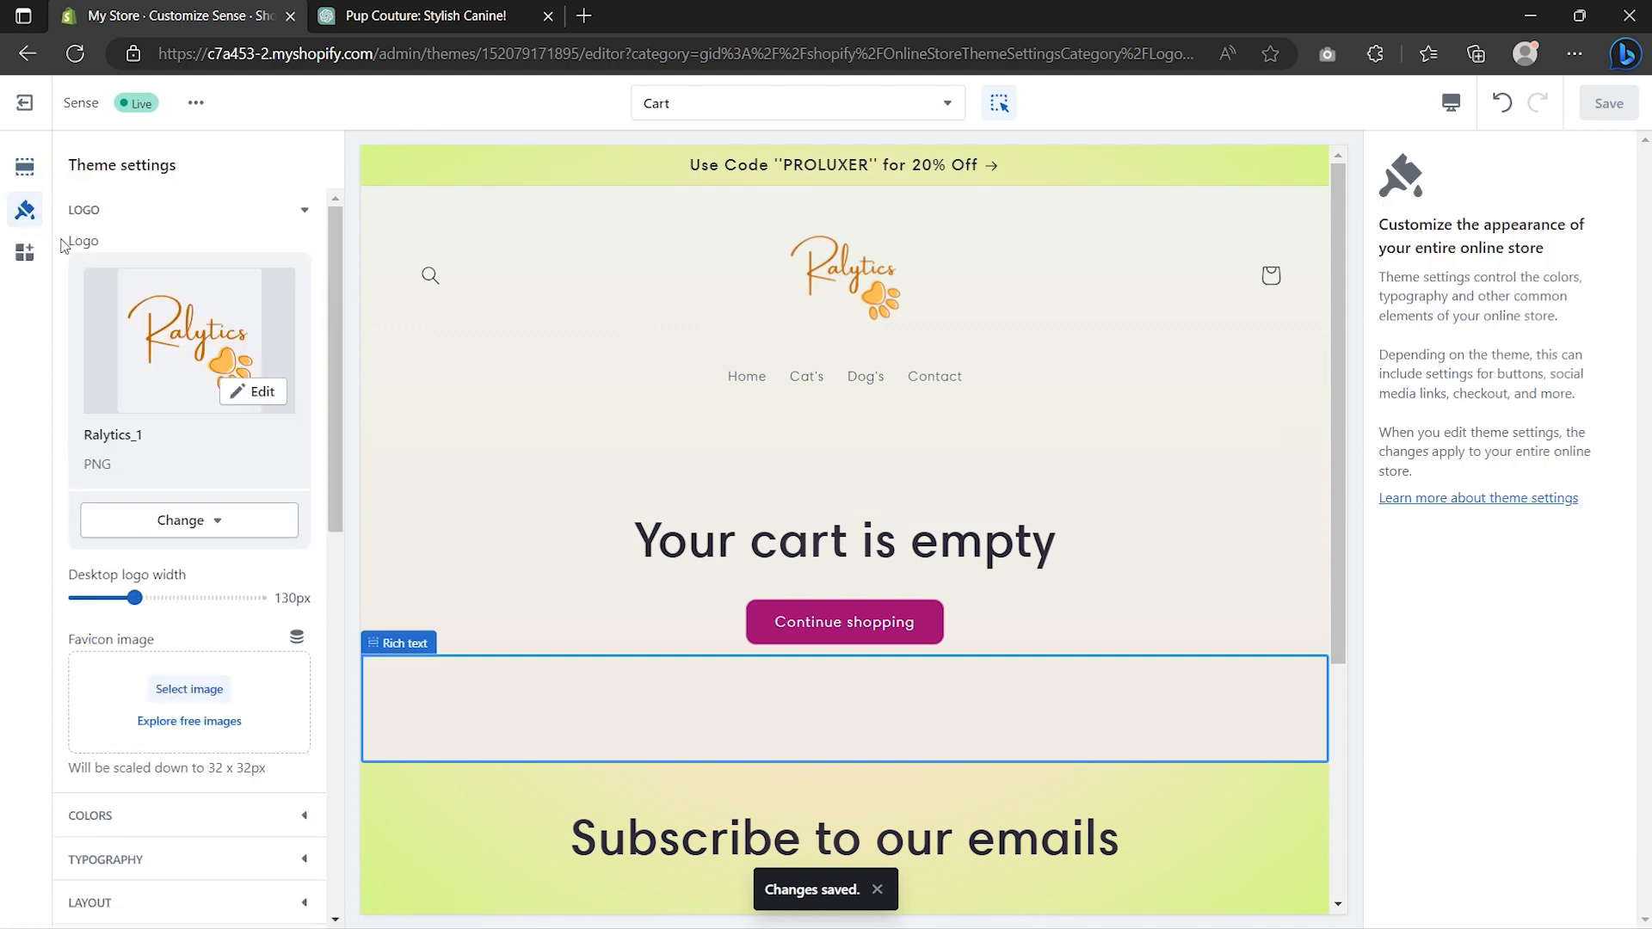
scroll(64, 256, "down", 8)
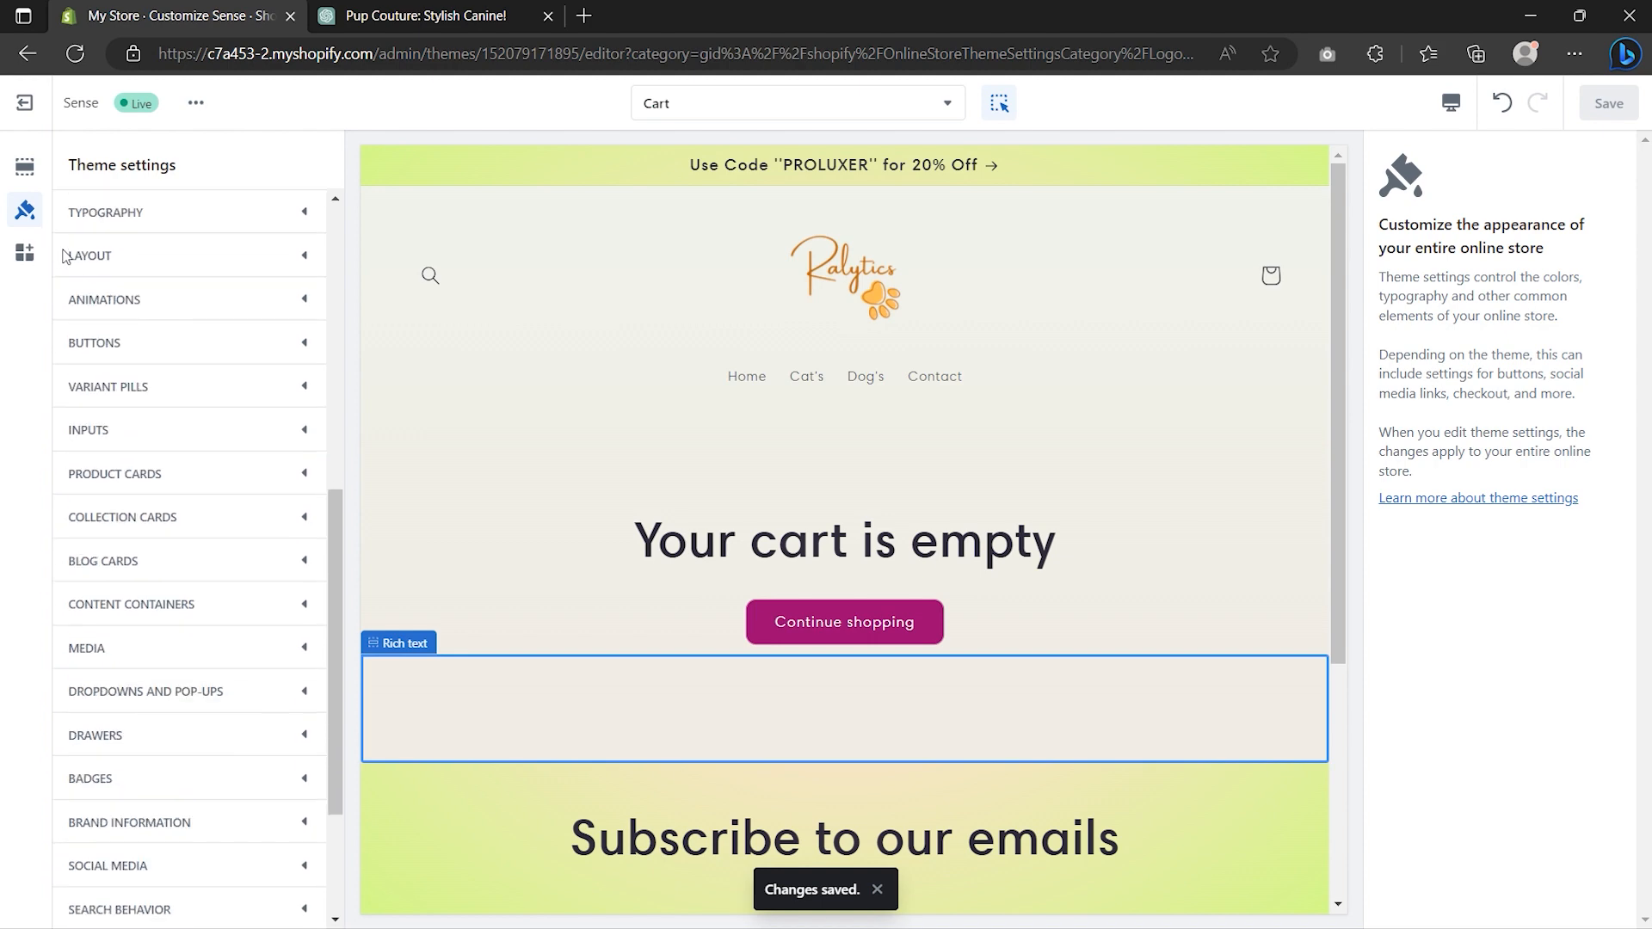
scroll(65, 256, "down", 3)
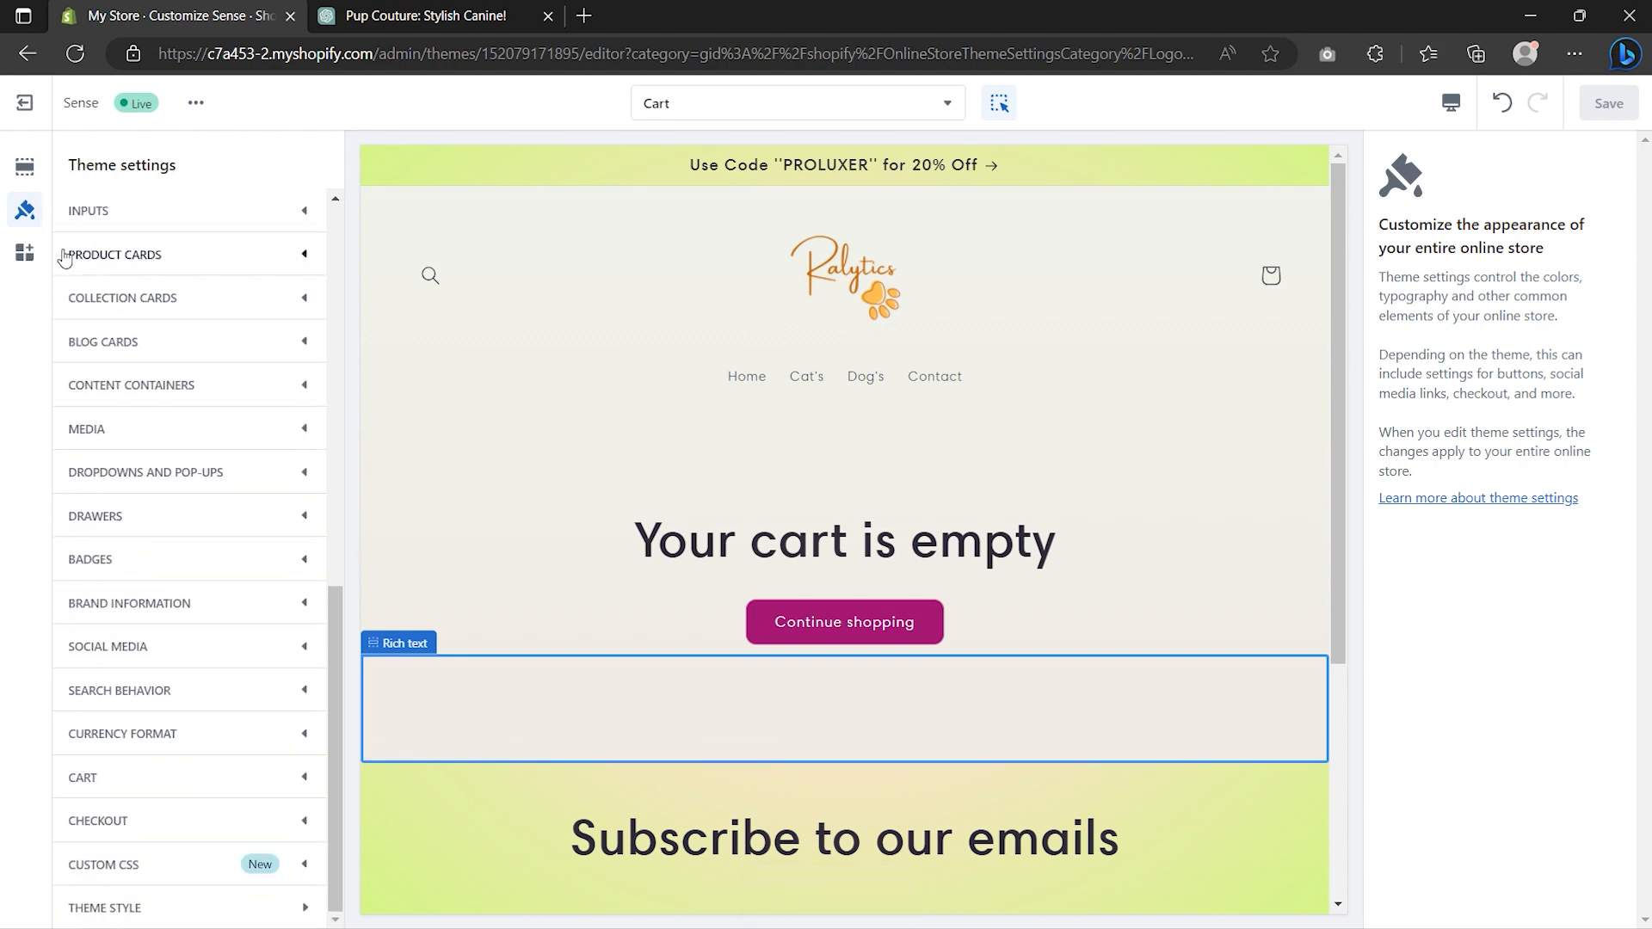
left_click(147, 818)
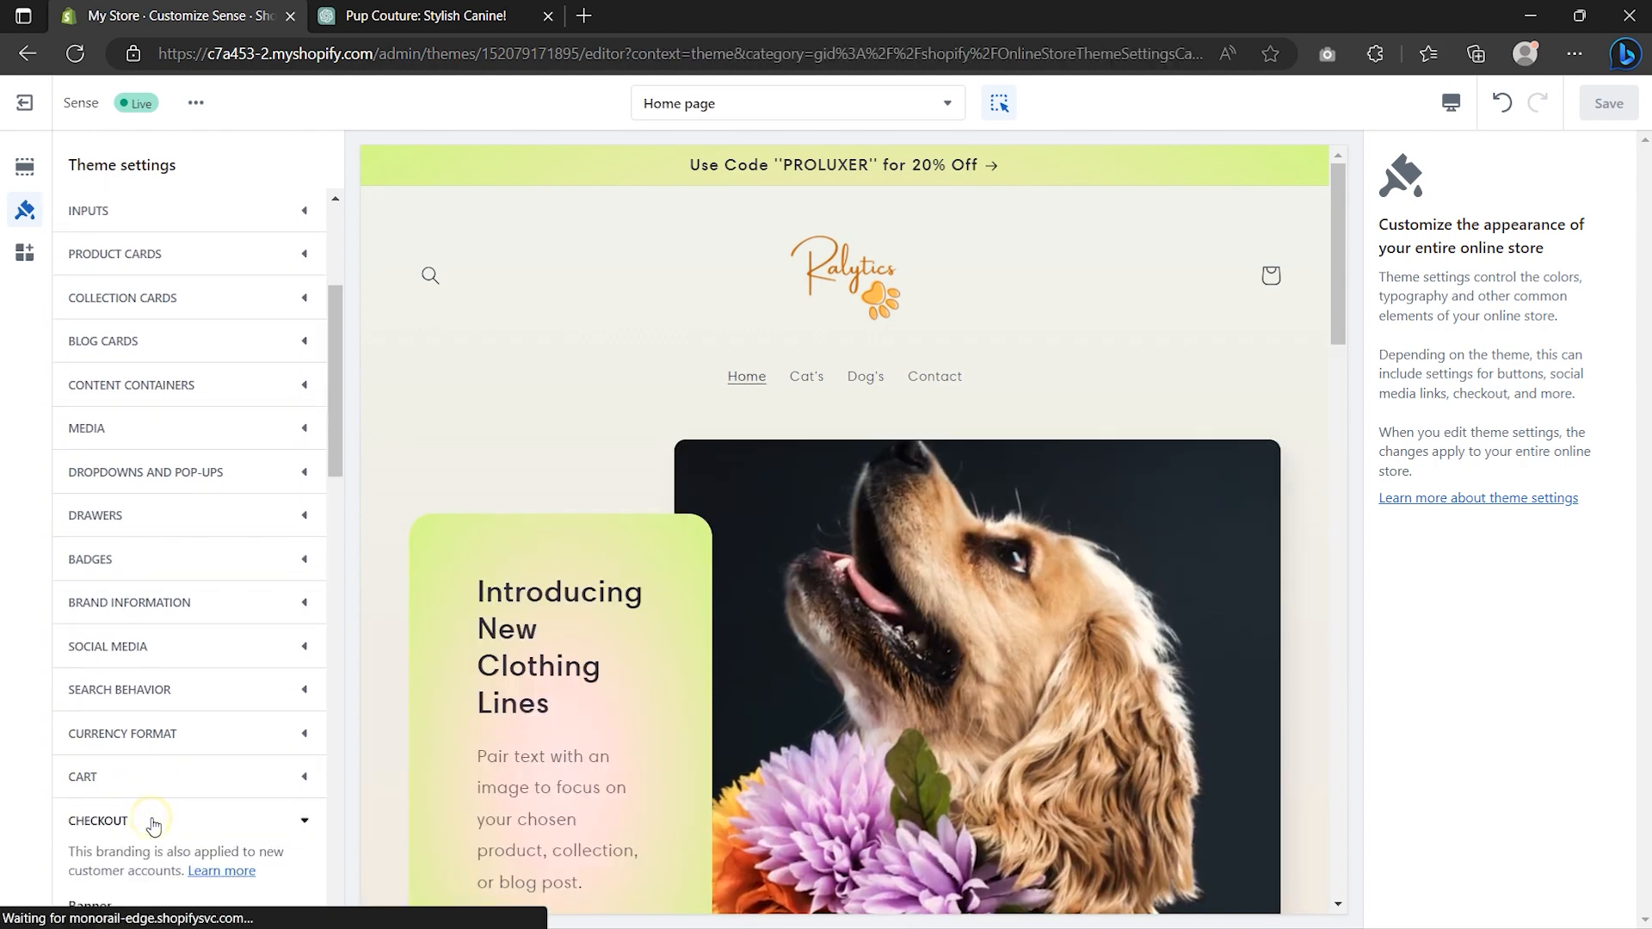
scroll(153, 824, "down", 3)
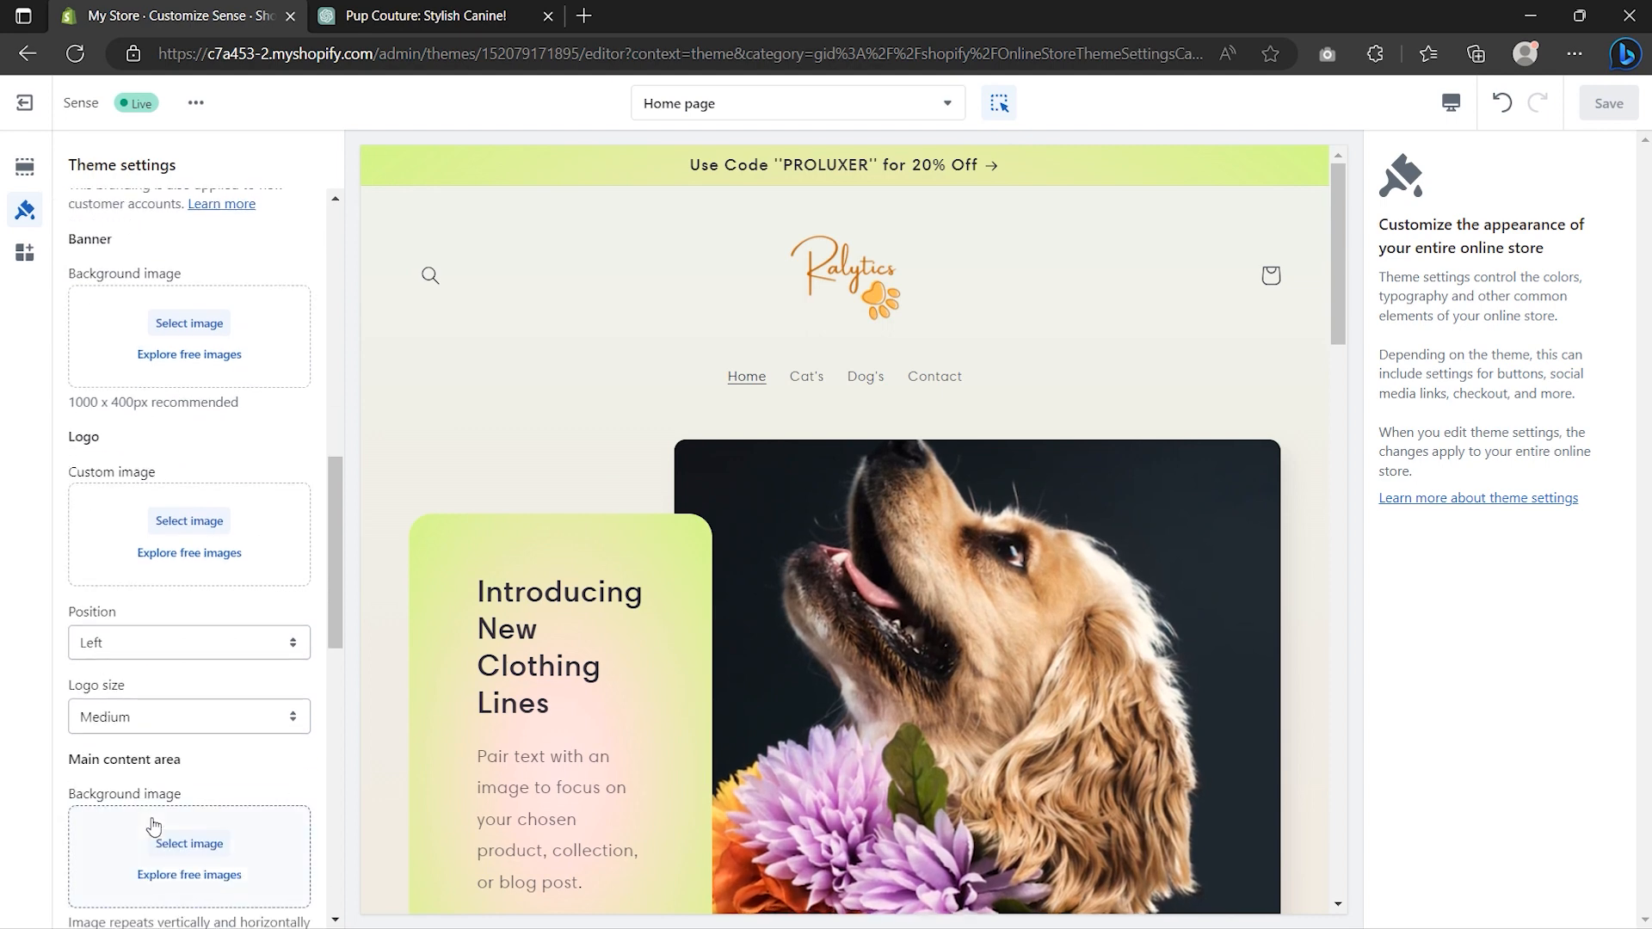
left_click(189, 521)
left_click(653, 503)
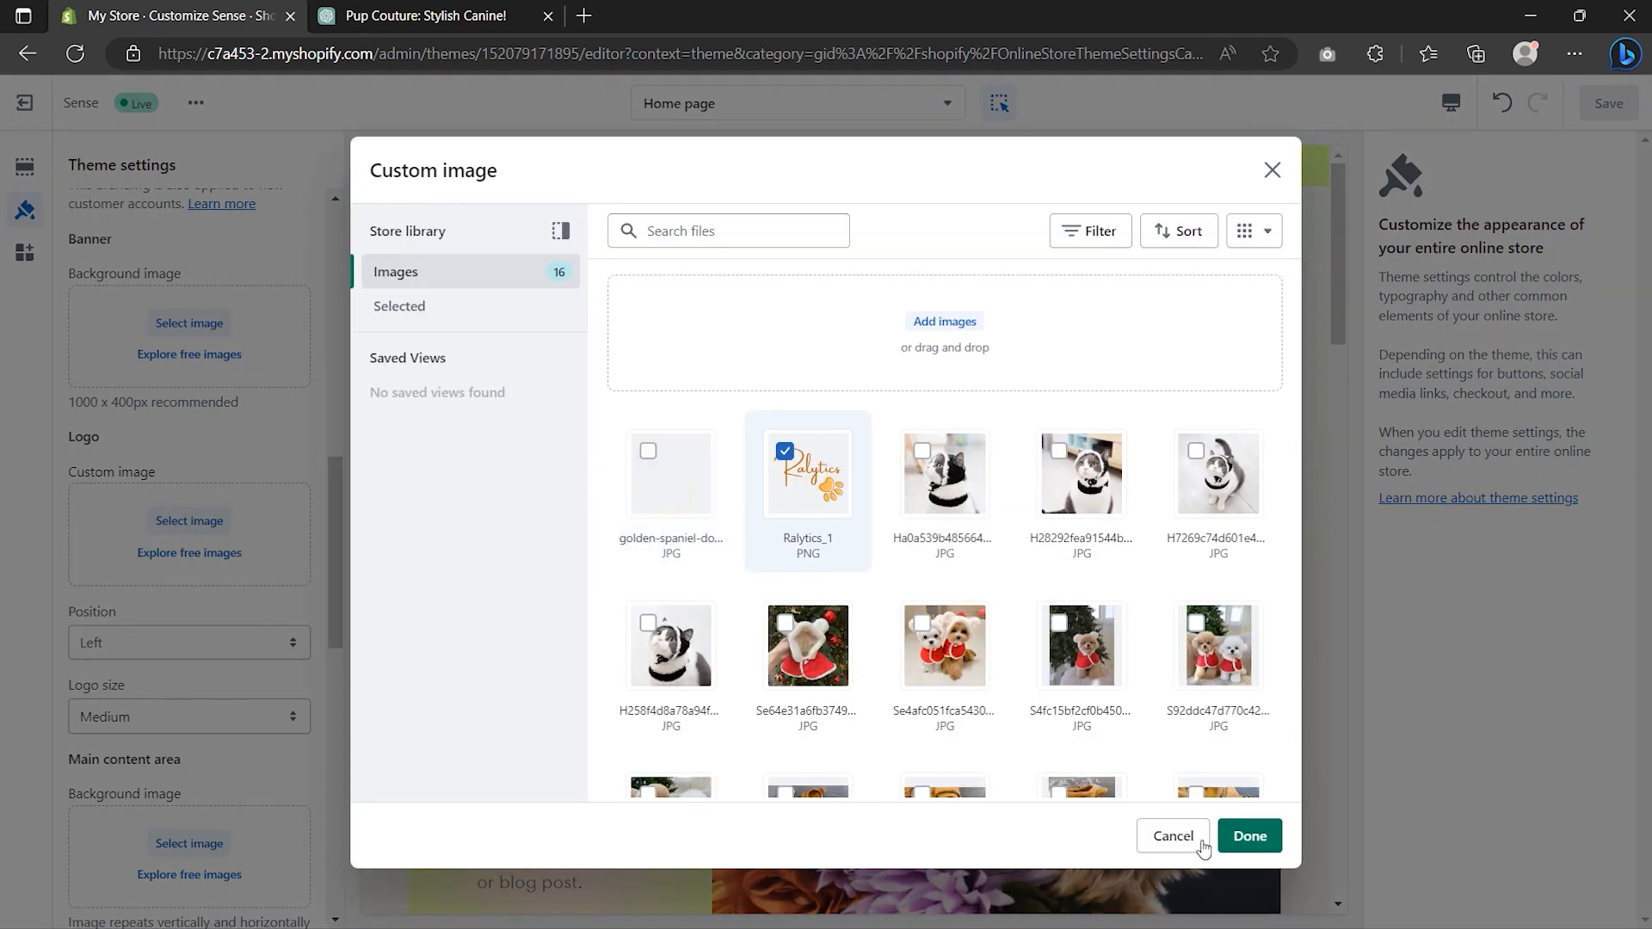
left_click(1250, 836)
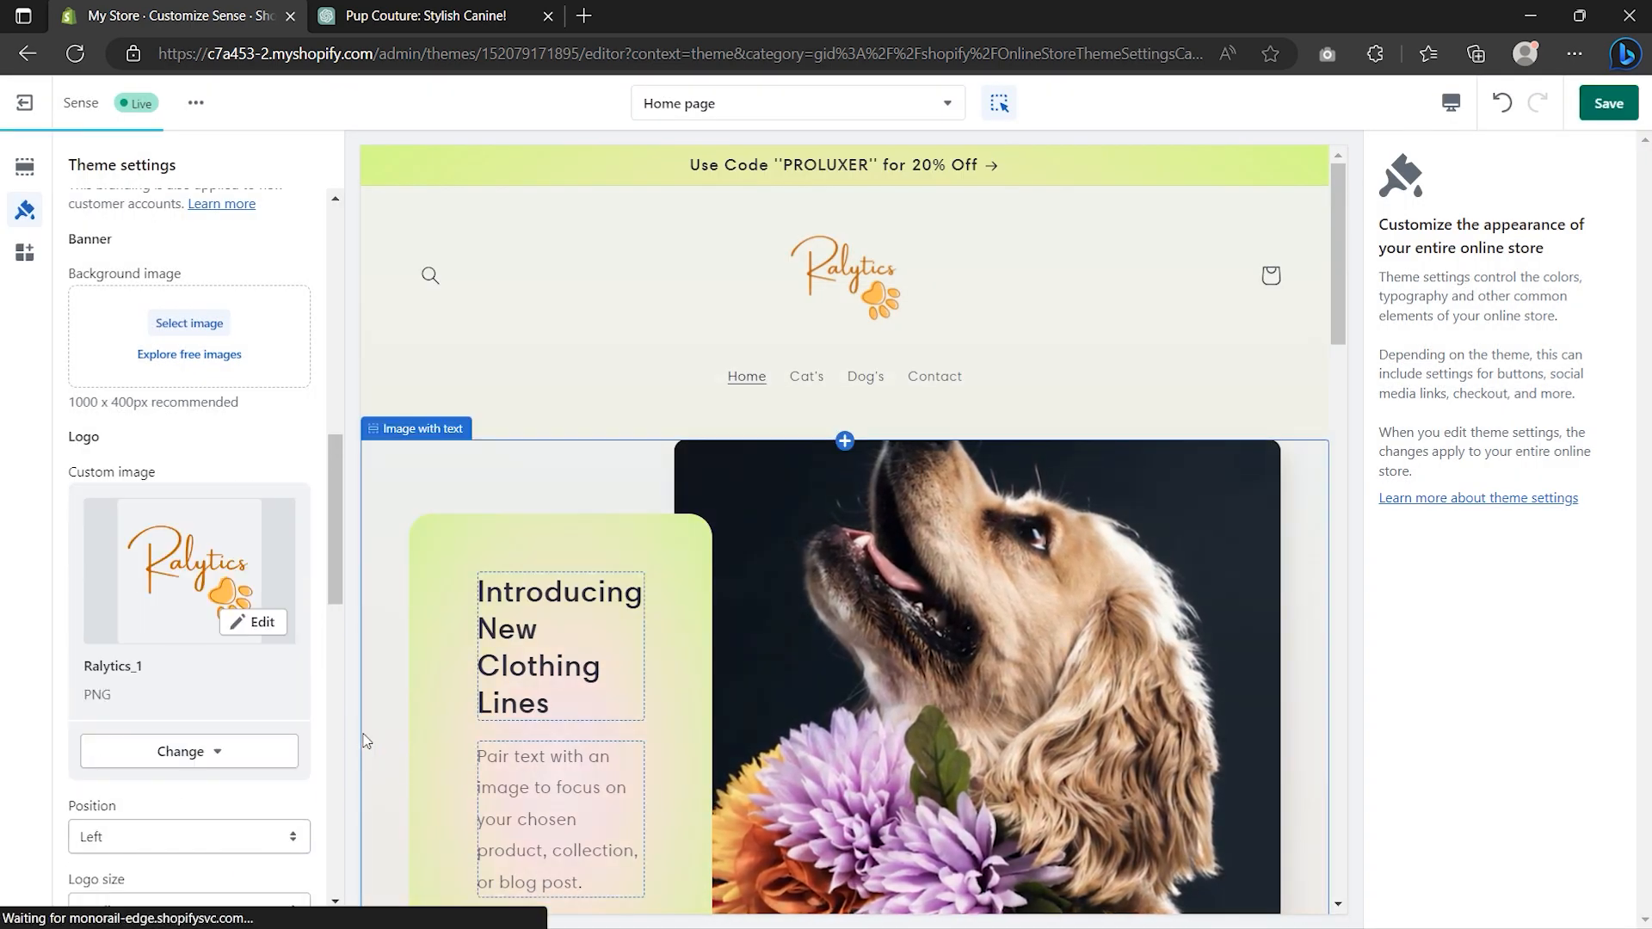
scroll(335, 723, "down", 1)
scroll(334, 722, "down", 8)
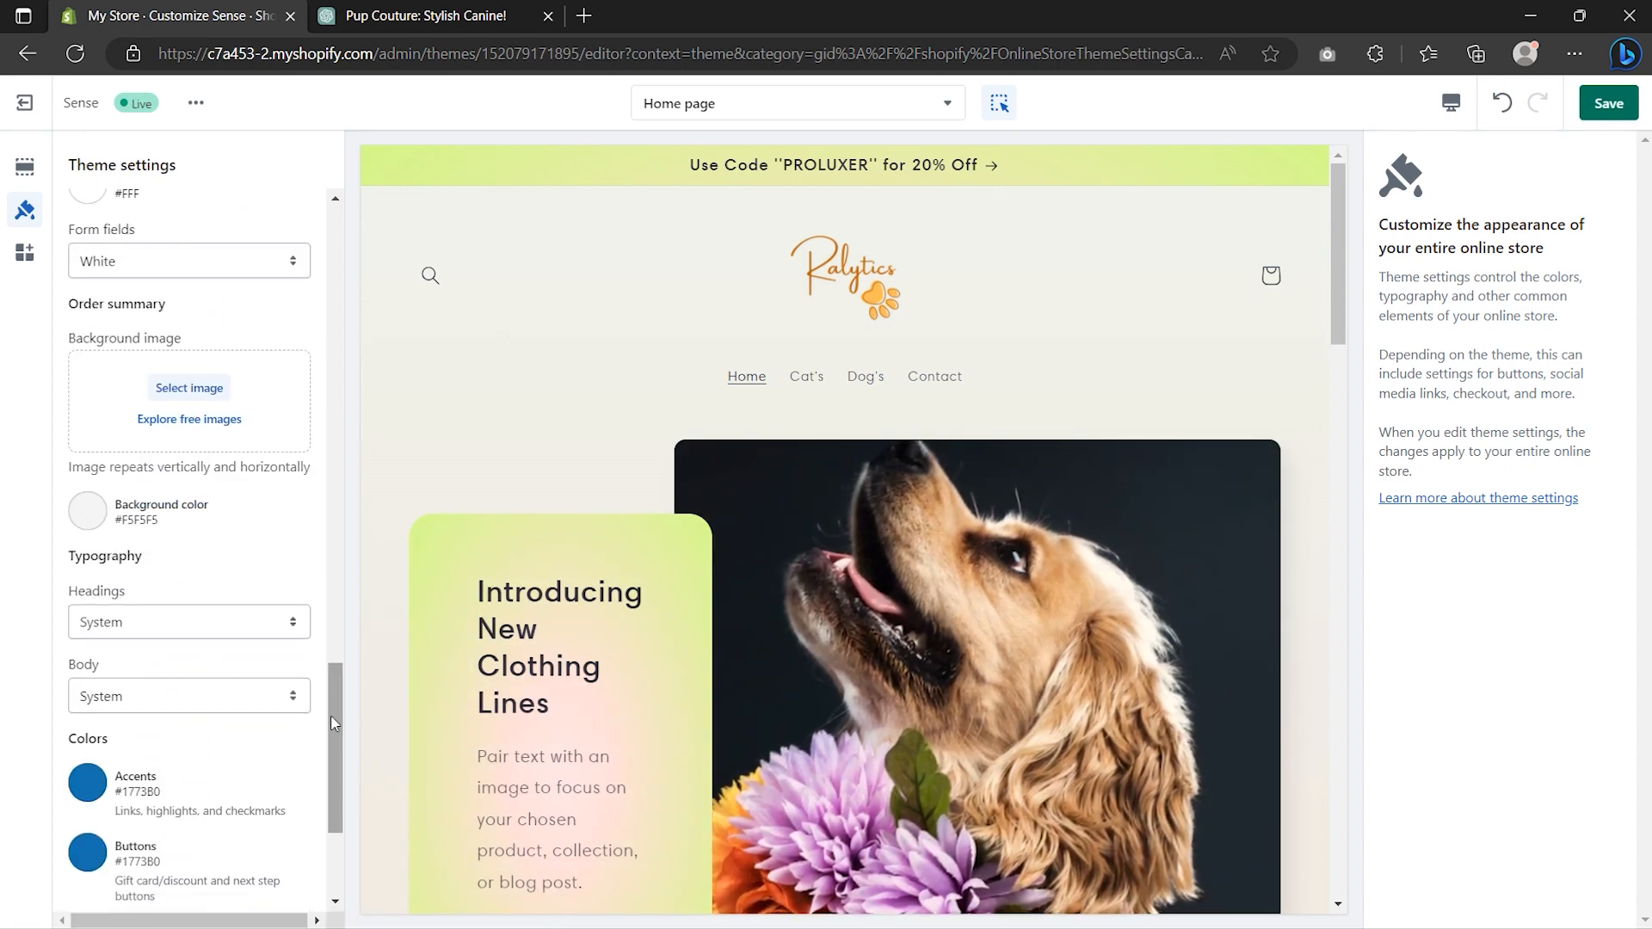
scroll(335, 722, "down", 5)
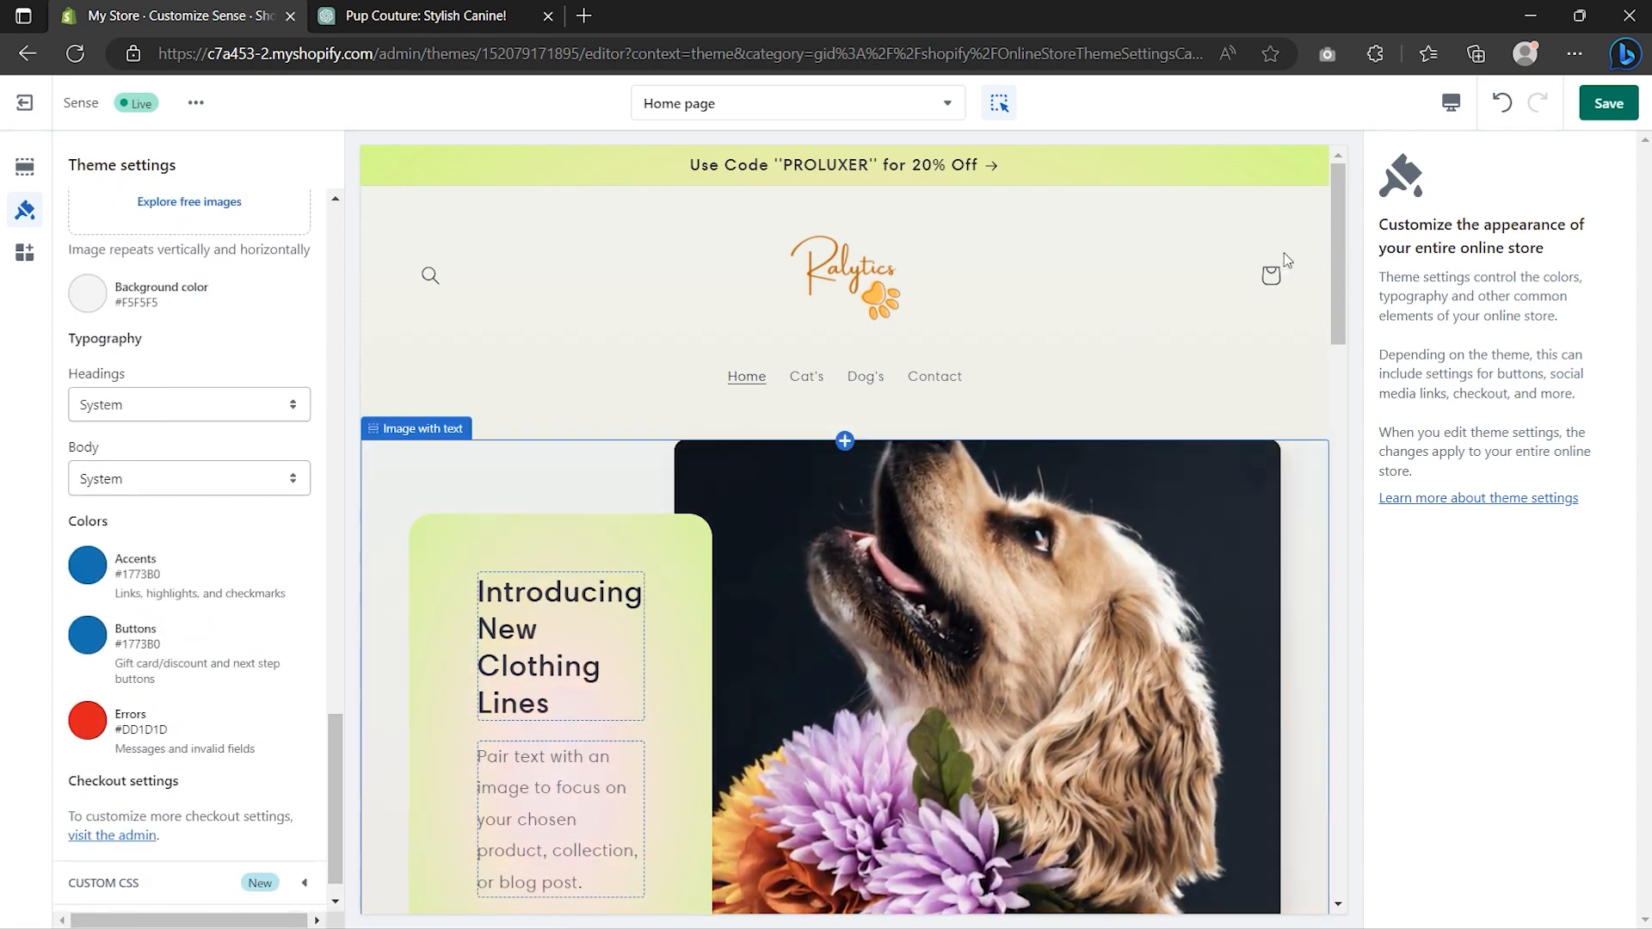
left_click(1605, 107)
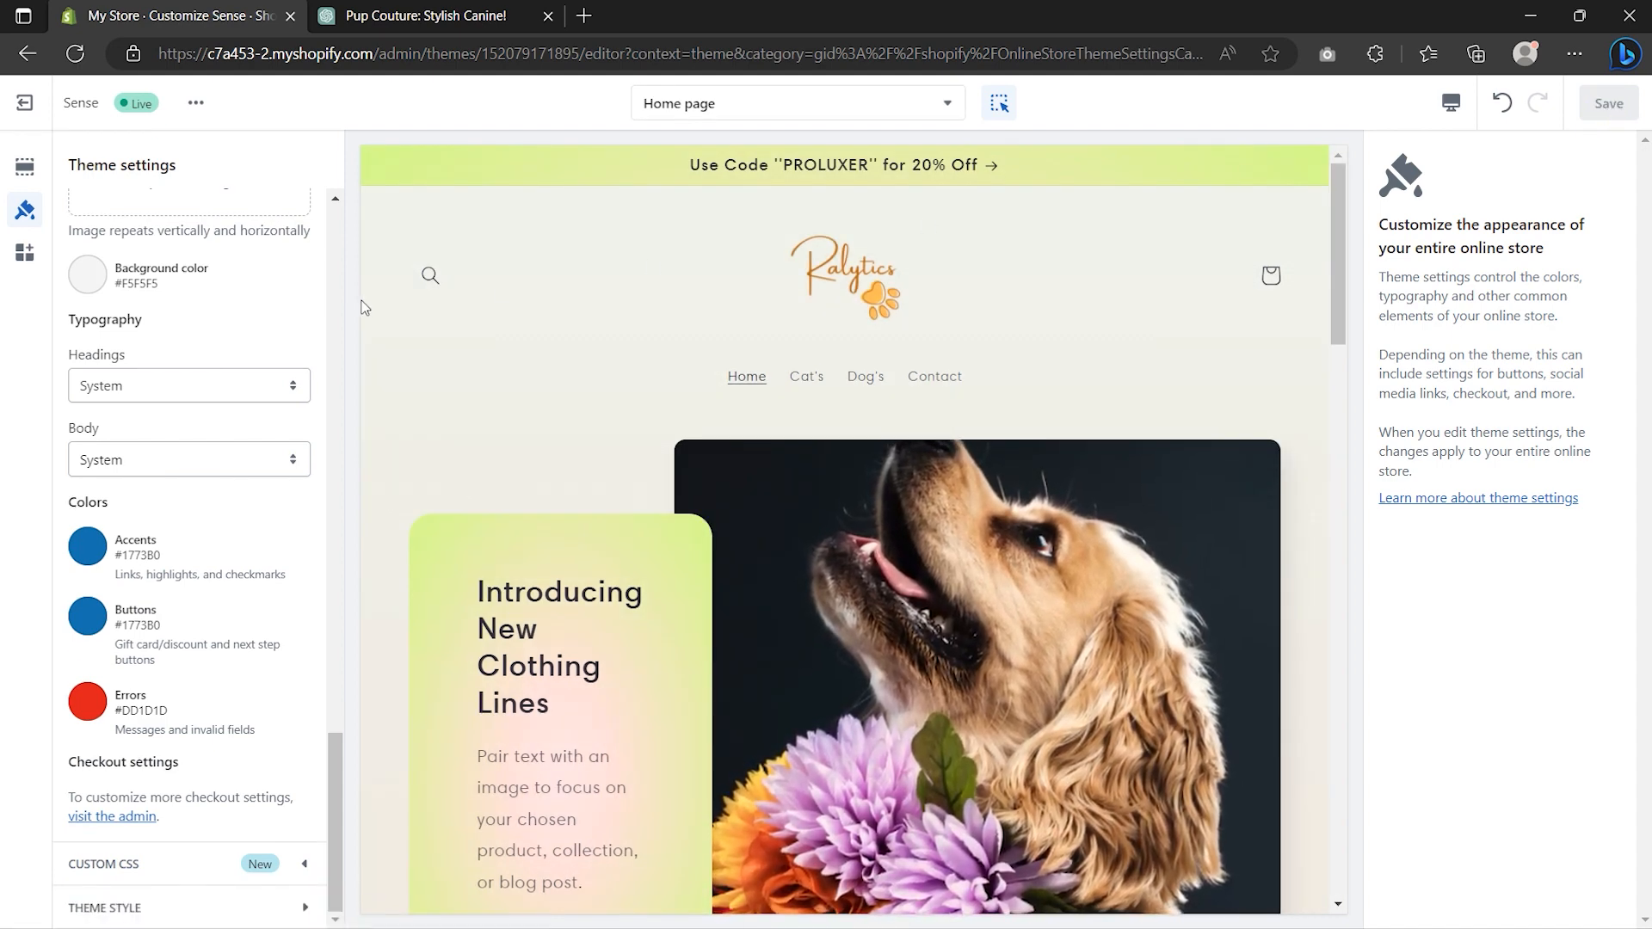
- Change the outer color stop of color Scheme 2's radial background gradient to light orange, #FFCF89
scroll(334, 312, "up", 5)
scroll(335, 306, "up", 15)
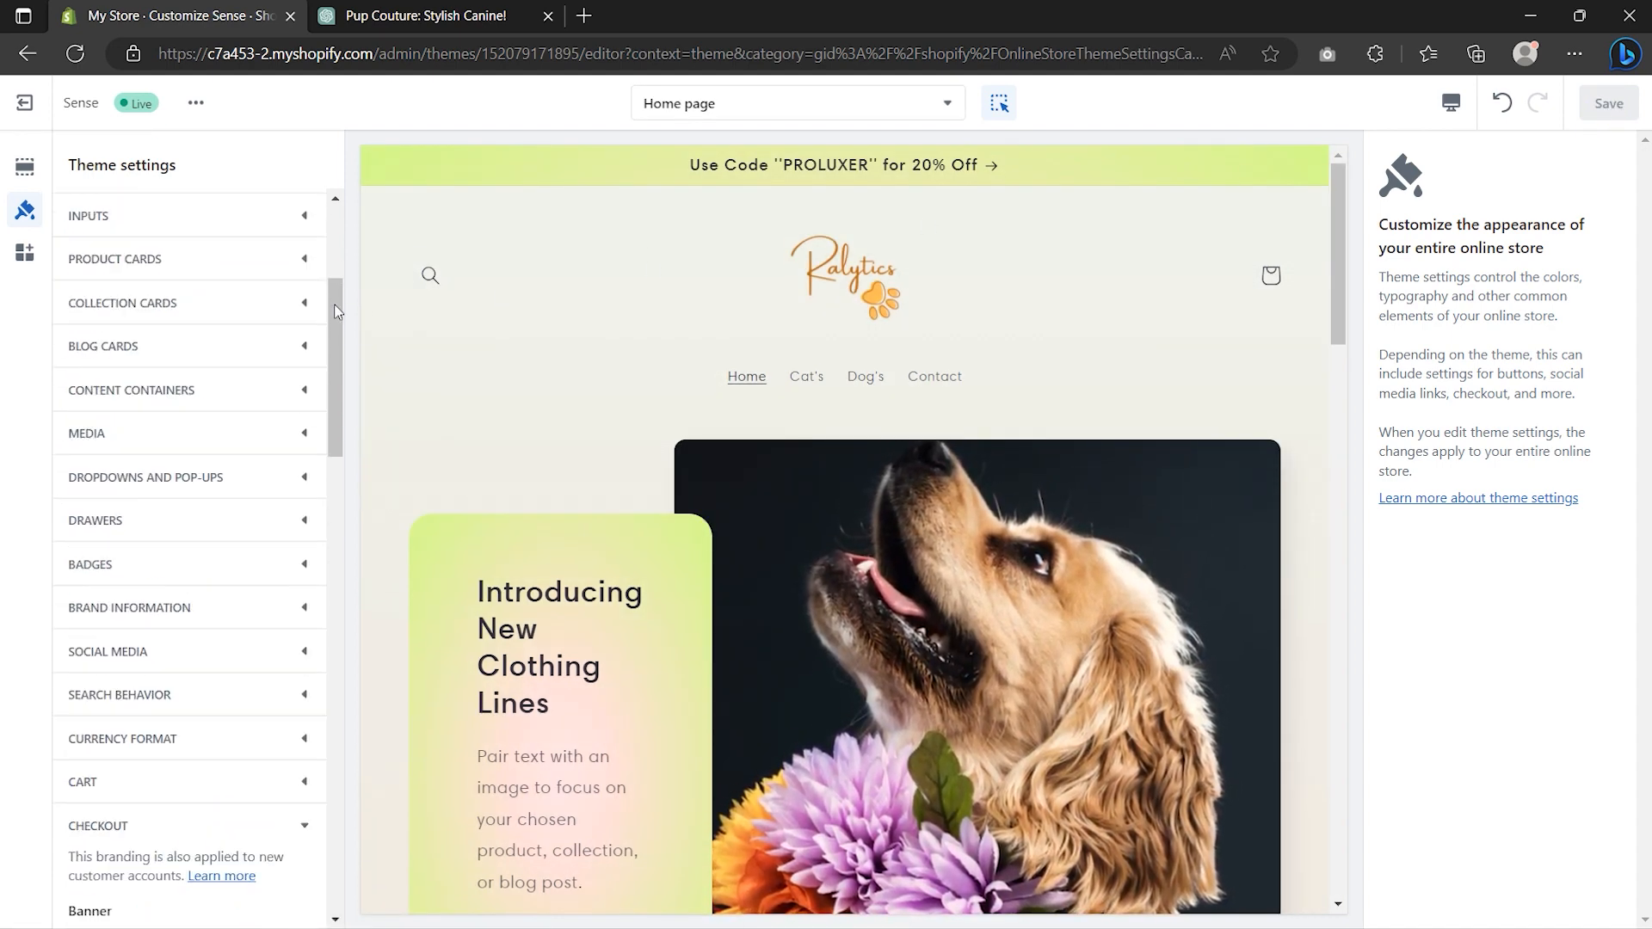
left_click(275, 268)
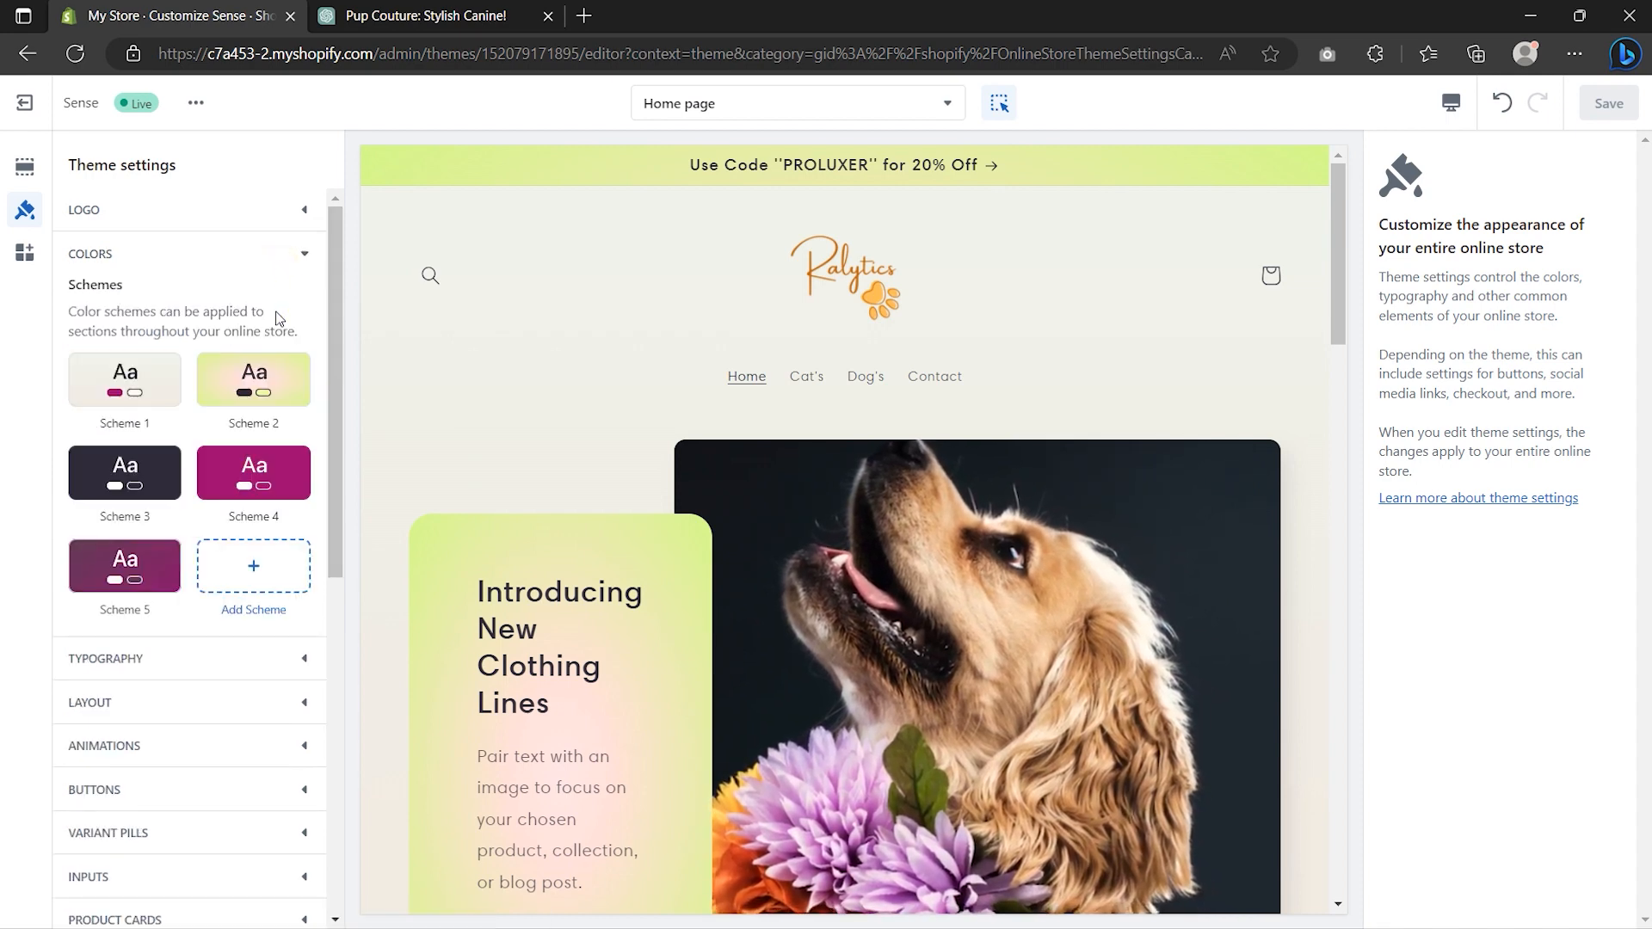
left_click(263, 389)
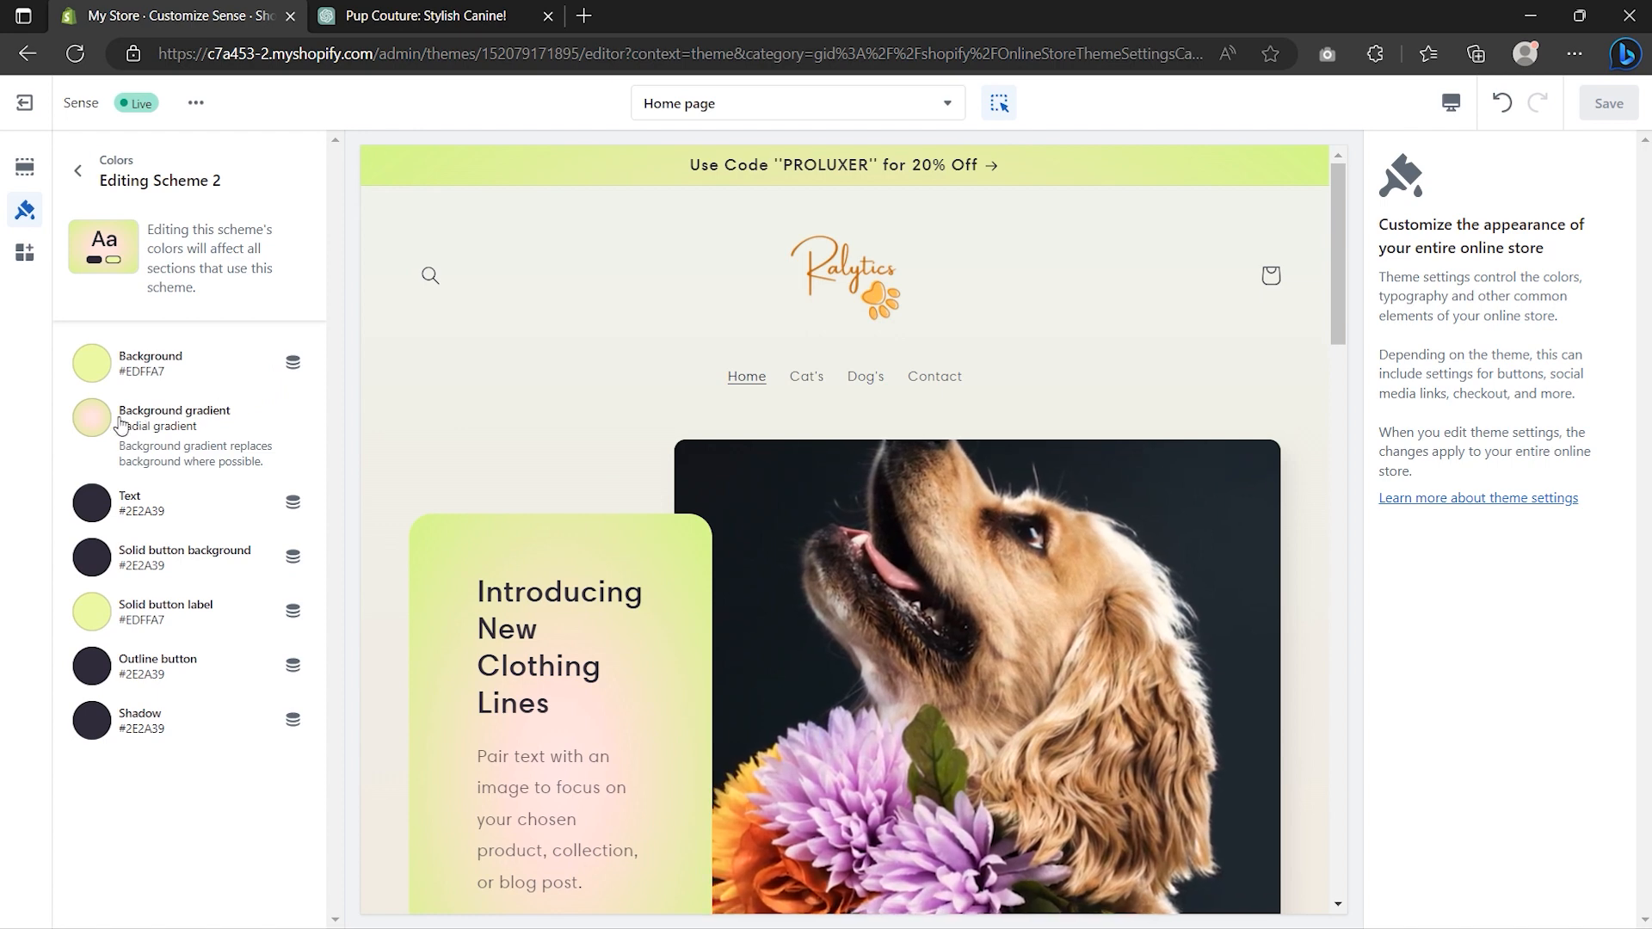
left_click(93, 420)
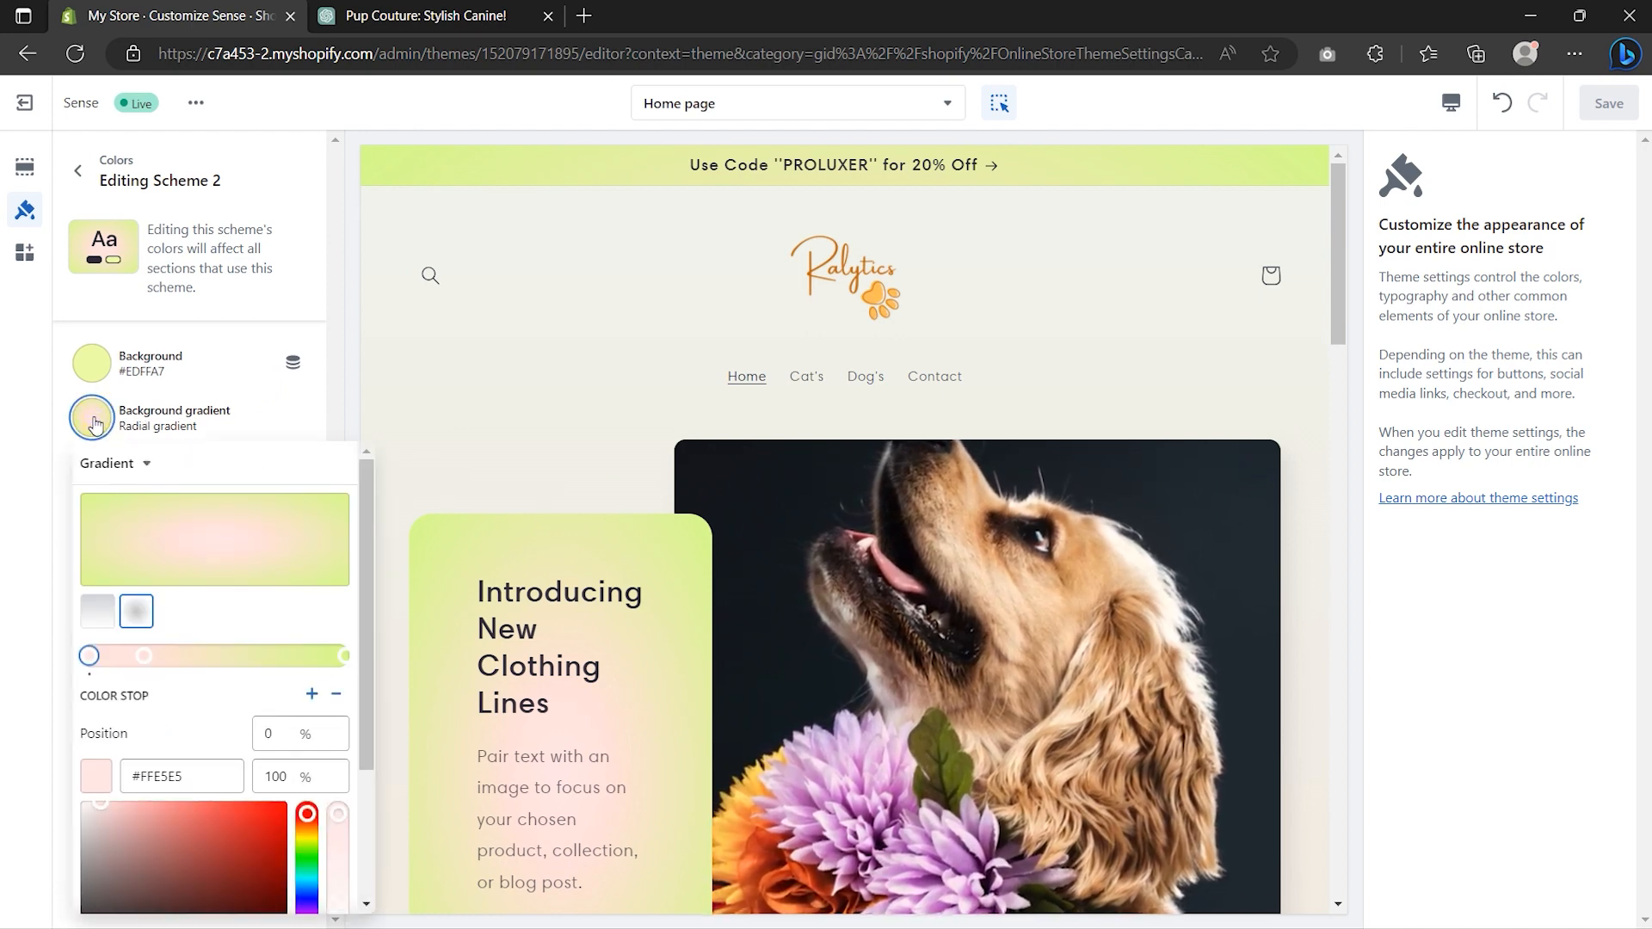
left_click(344, 657)
left_click_drag(310, 847, 310, 830)
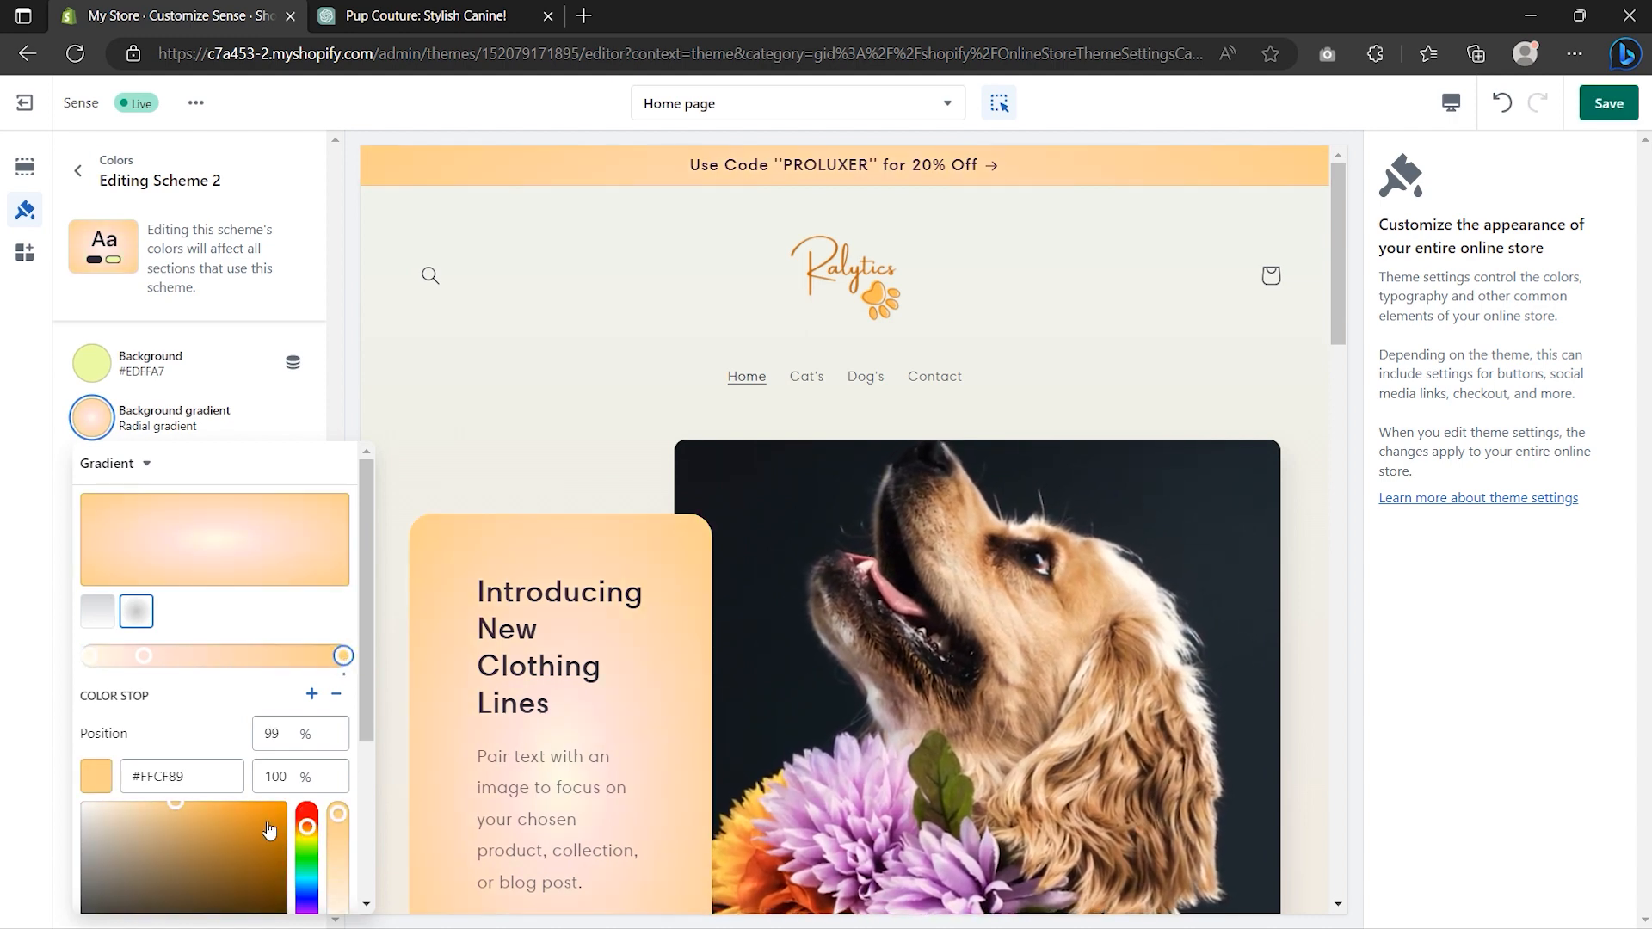
- Set the outer color stop of Scheme 2's radial background gradient to the deeper yellow-orange #FFCE66
left_click(244, 802)
left_click_drag(247, 802, 205, 800)
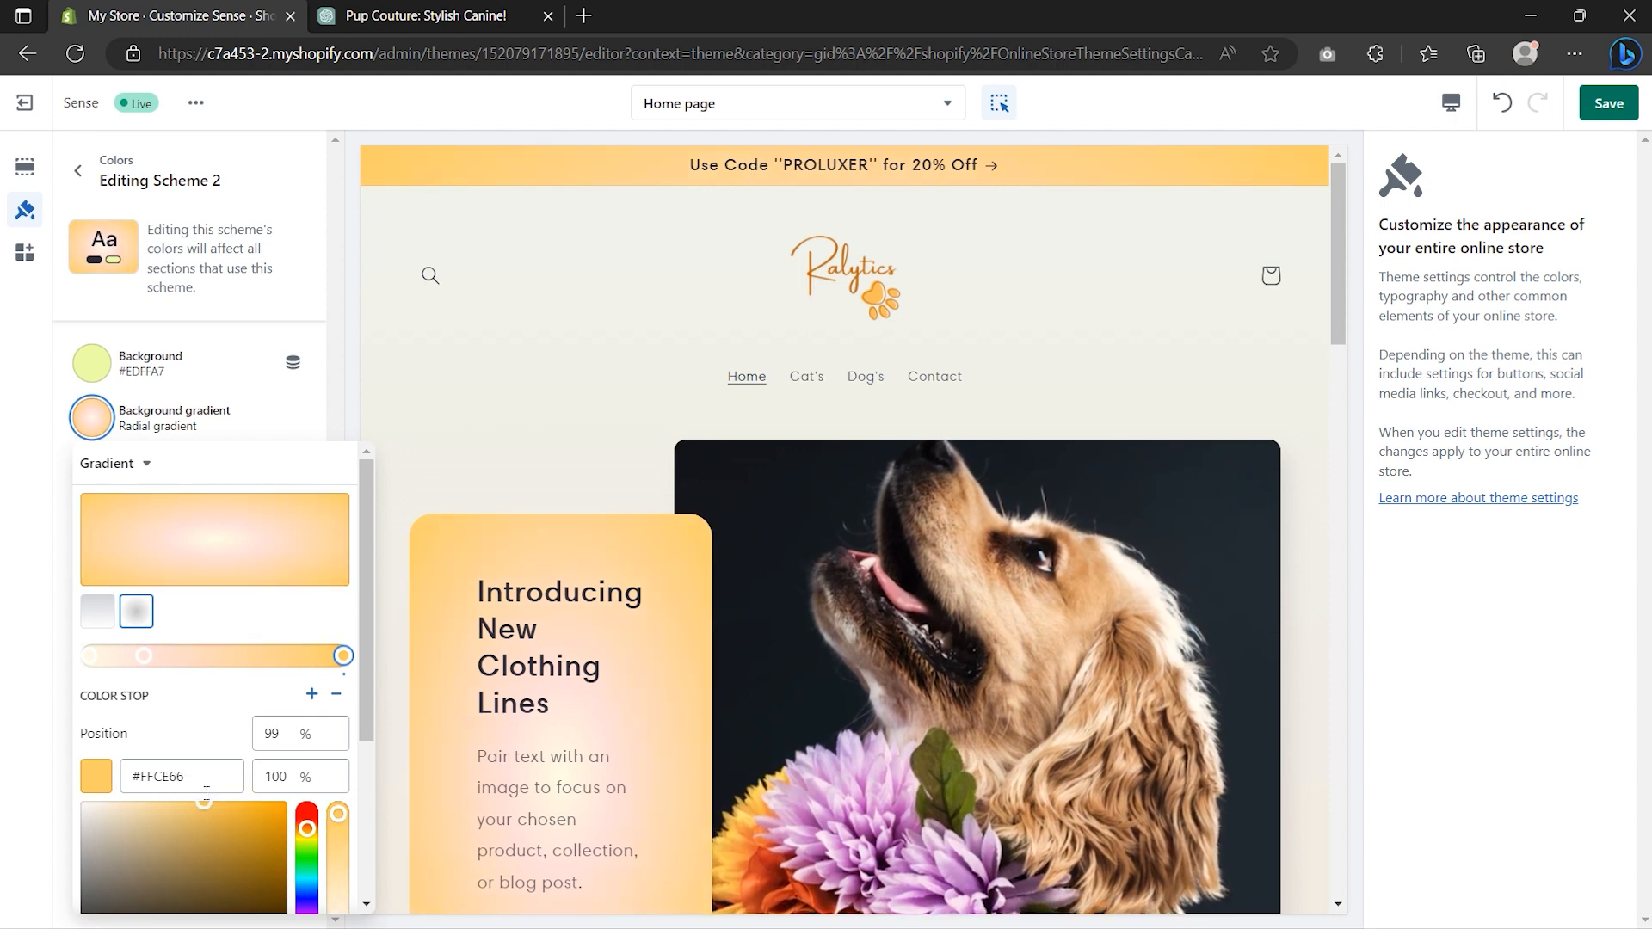
left_click(43, 680)
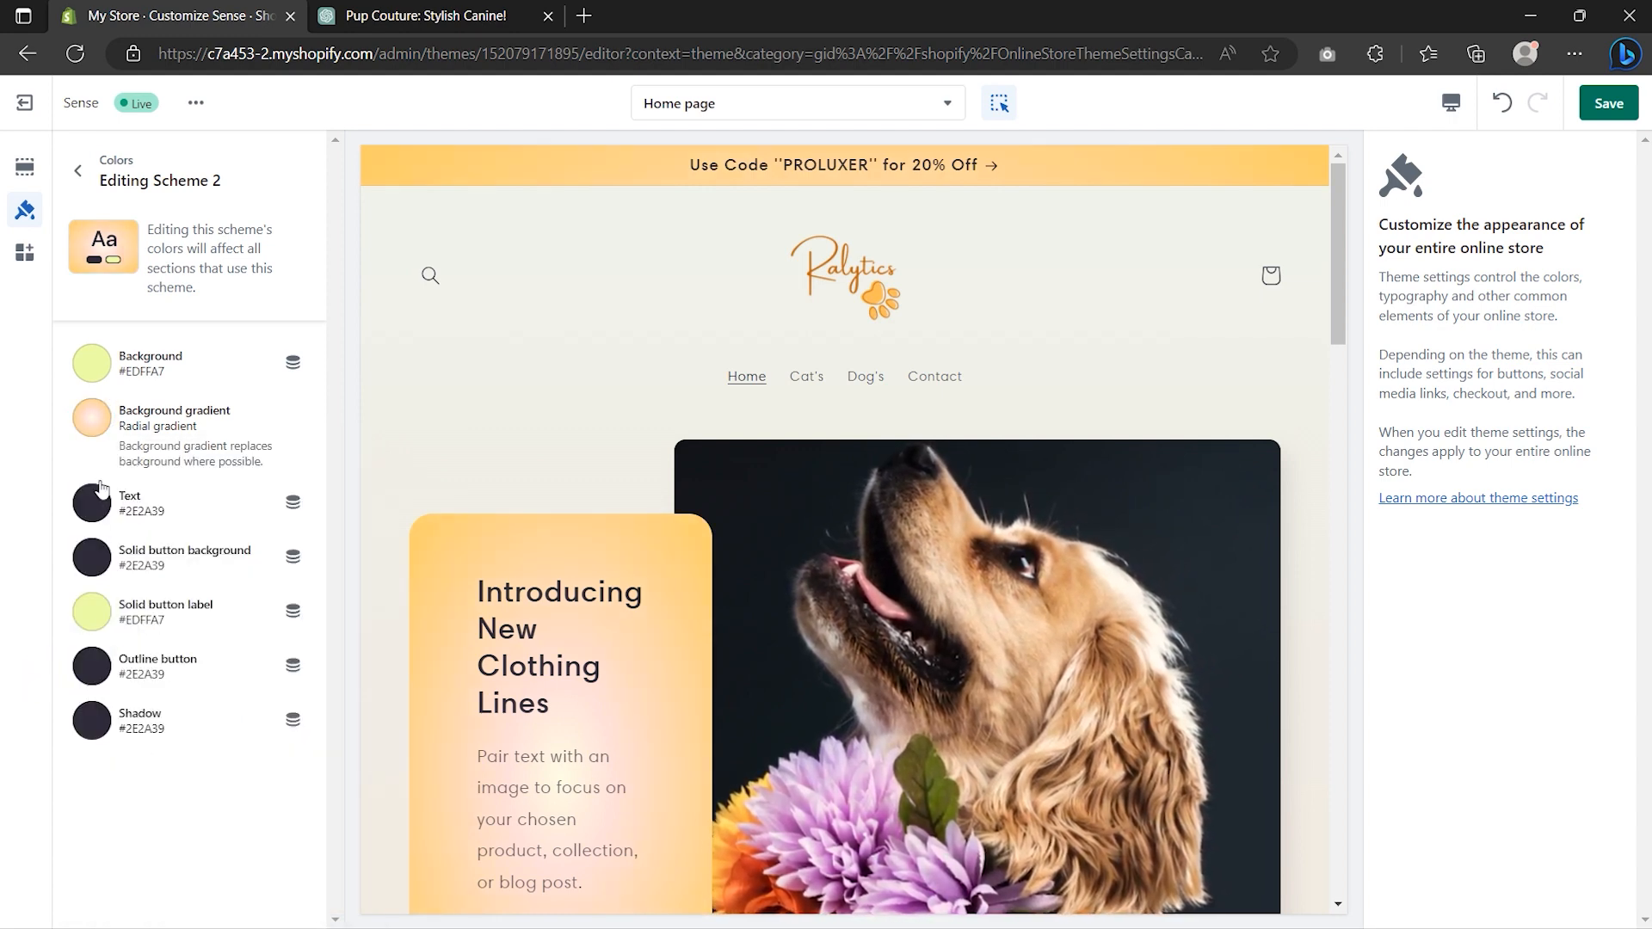
- Set Scheme 2's background color to the light gray #F5F5F5 already used in the theme and finish editing the scheme
left_click(95, 376)
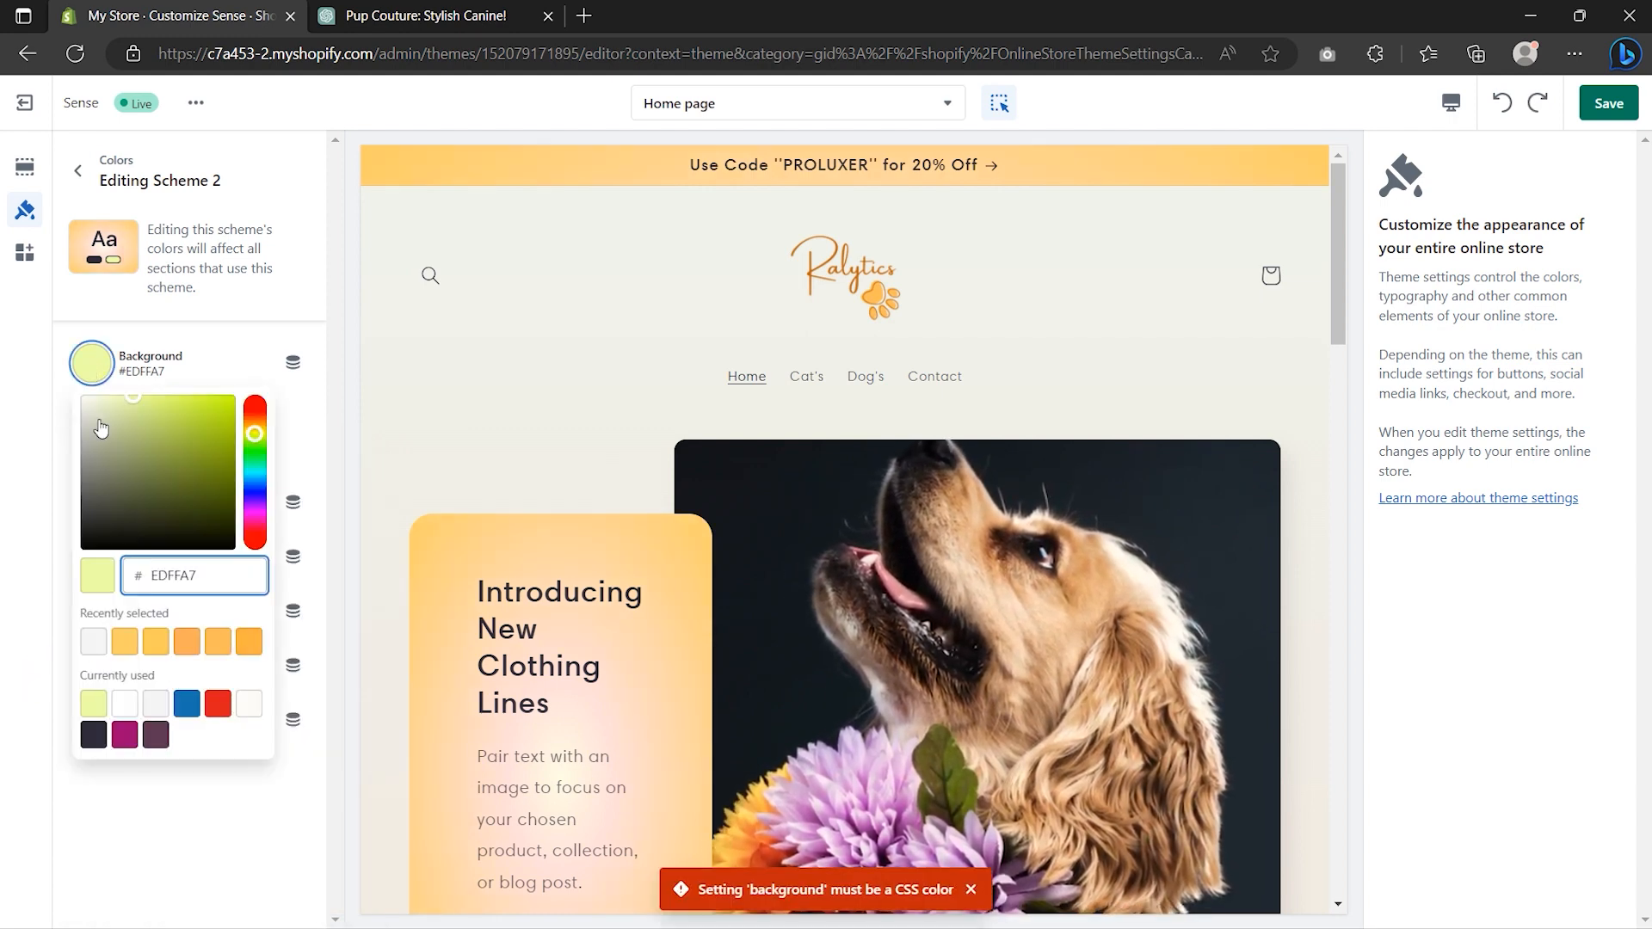
left_click(150, 704)
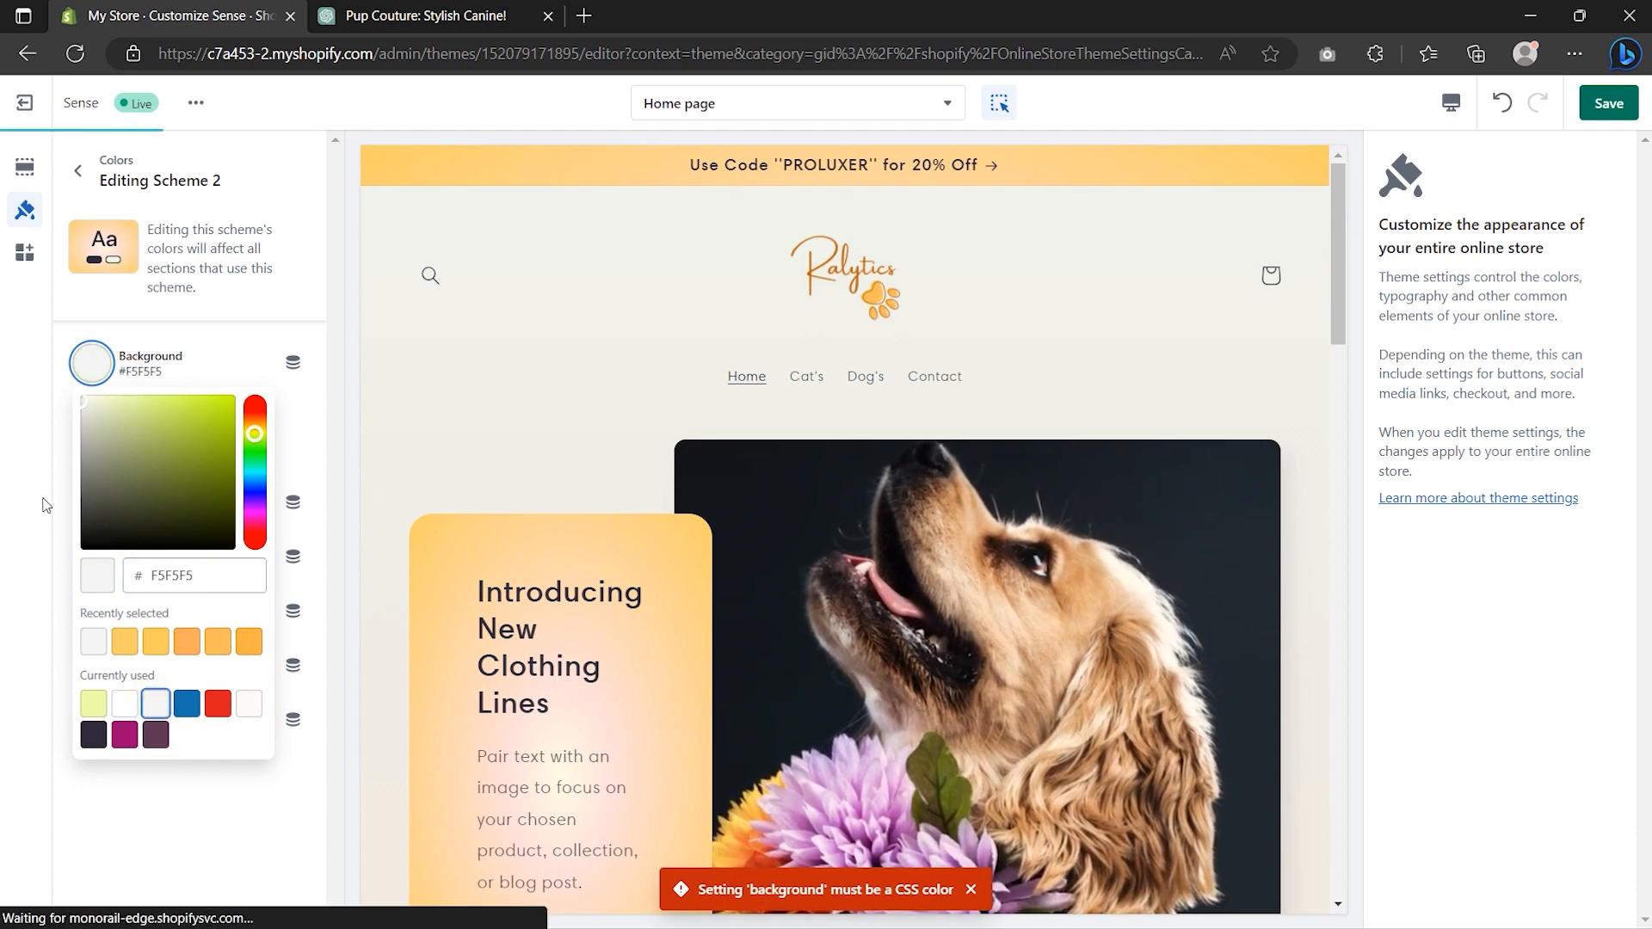
left_click(47, 511)
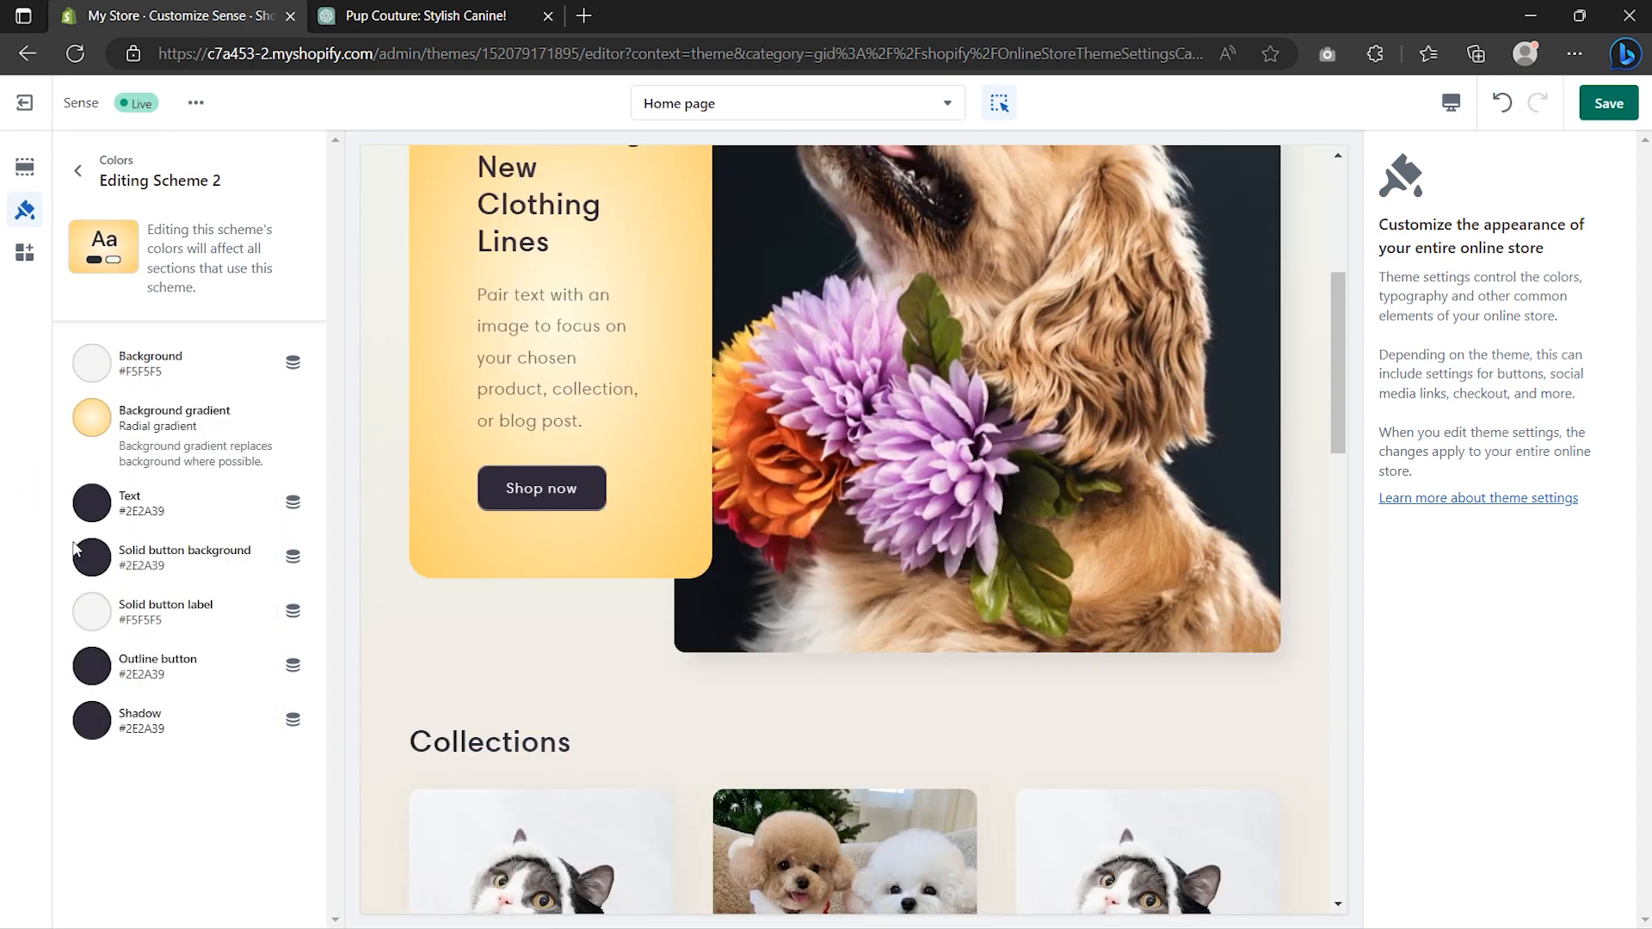
left_click(78, 172)
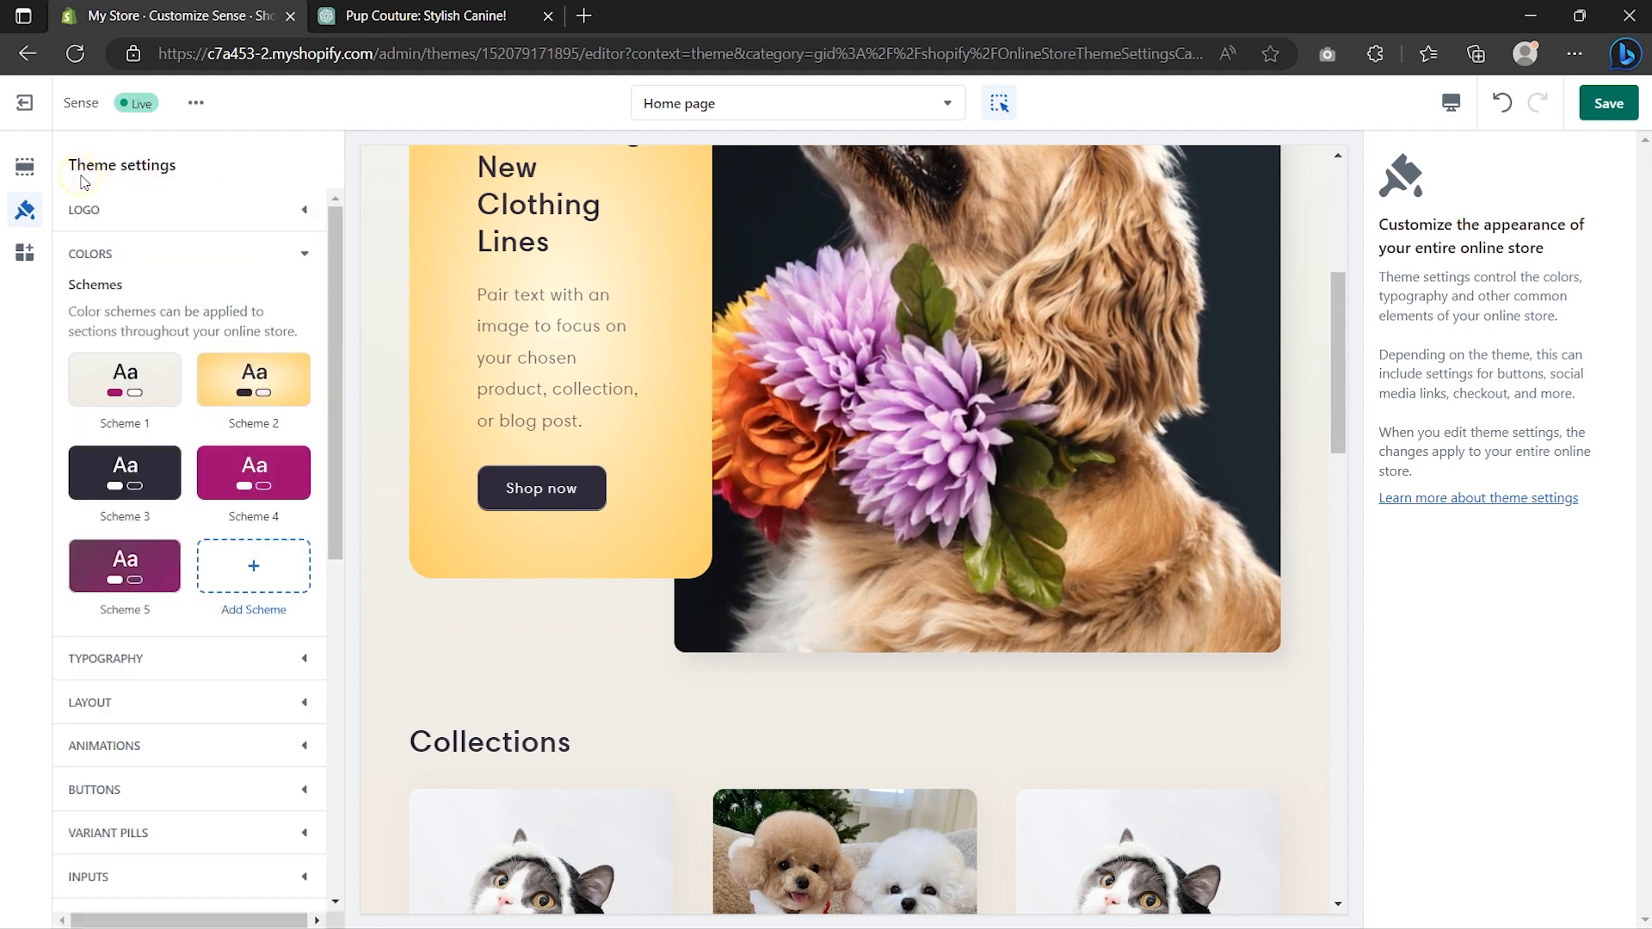
- Browse the fonts available for headings in the theme's typography settings, then close the font list without choosing one
left_click(182, 662)
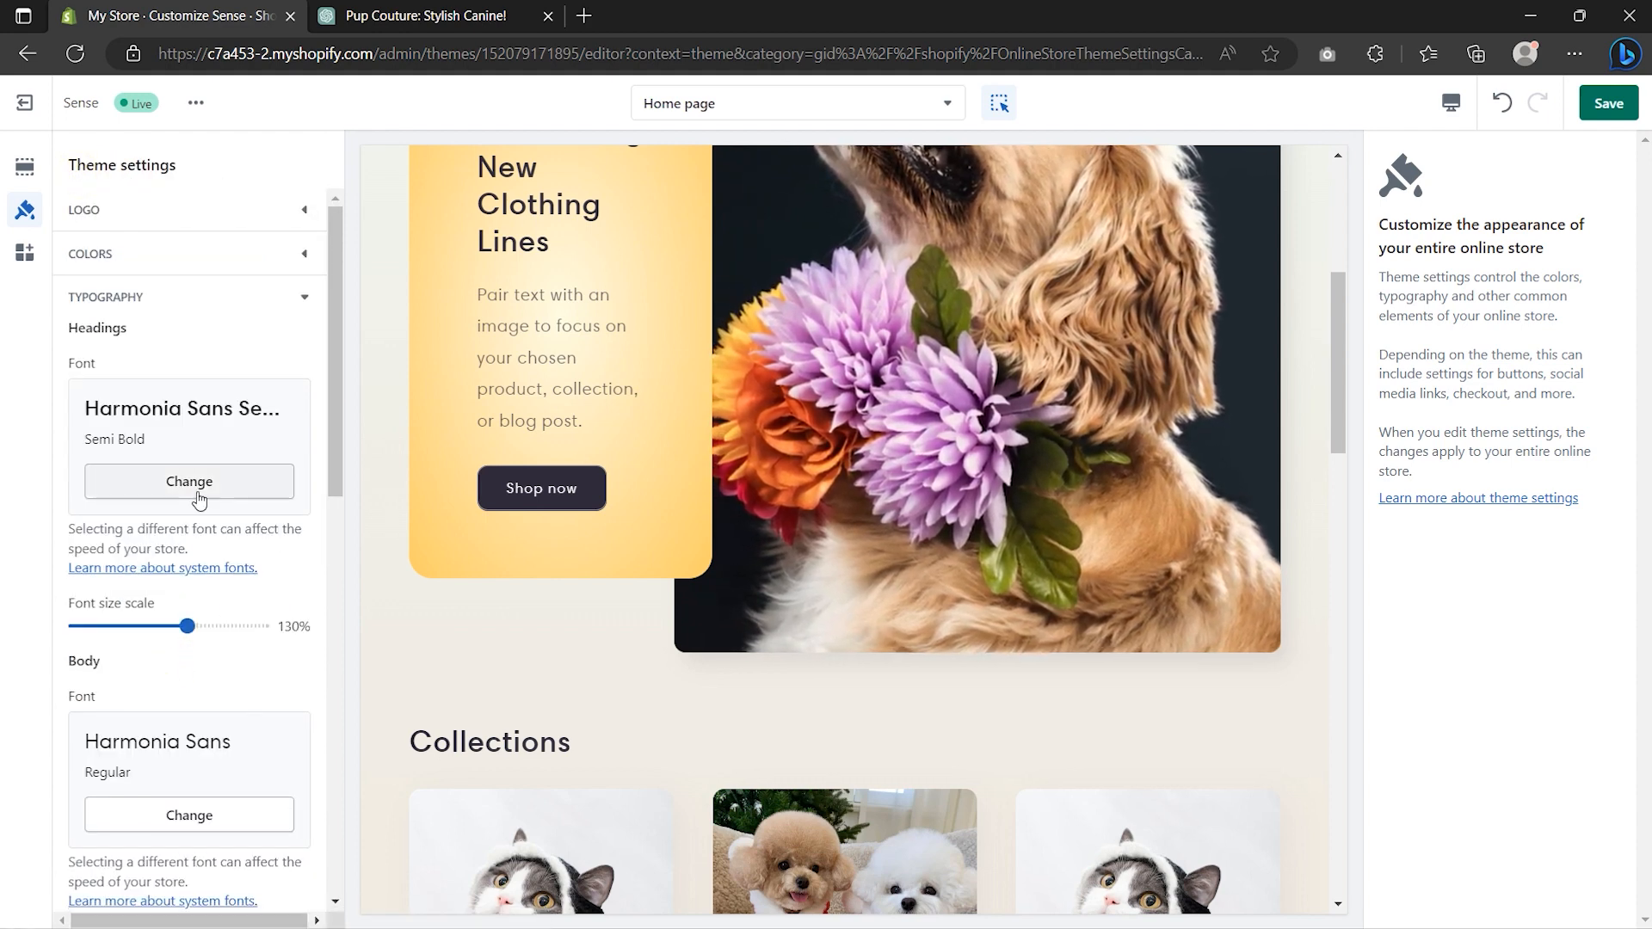
left_click(199, 494)
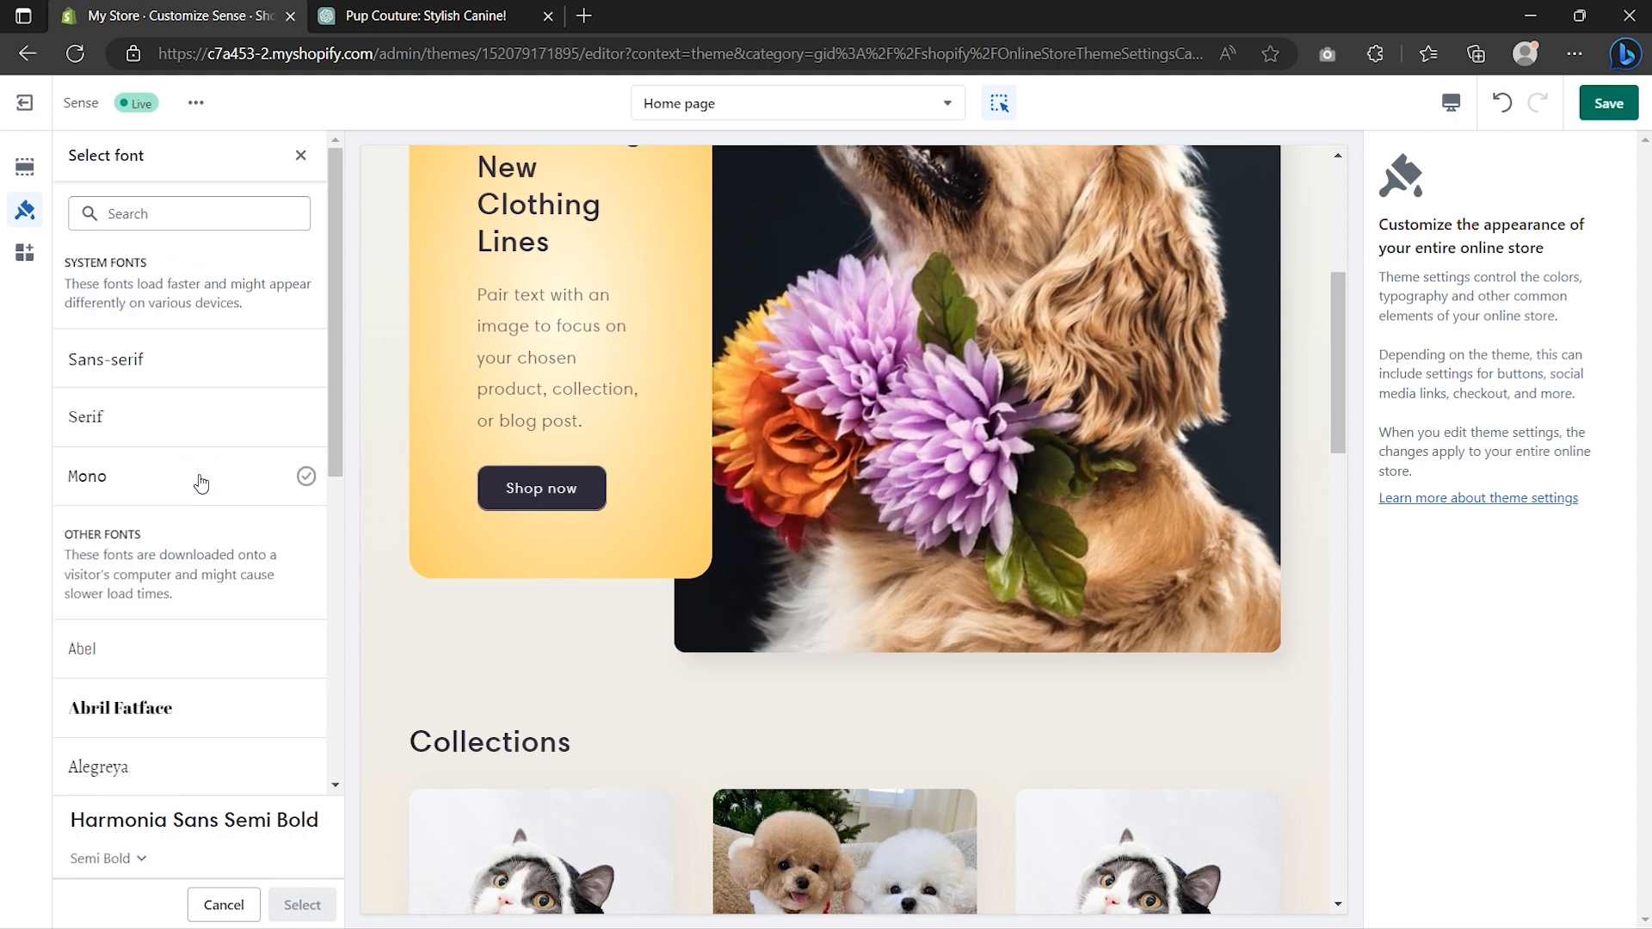
scroll(200, 482, "down", 7)
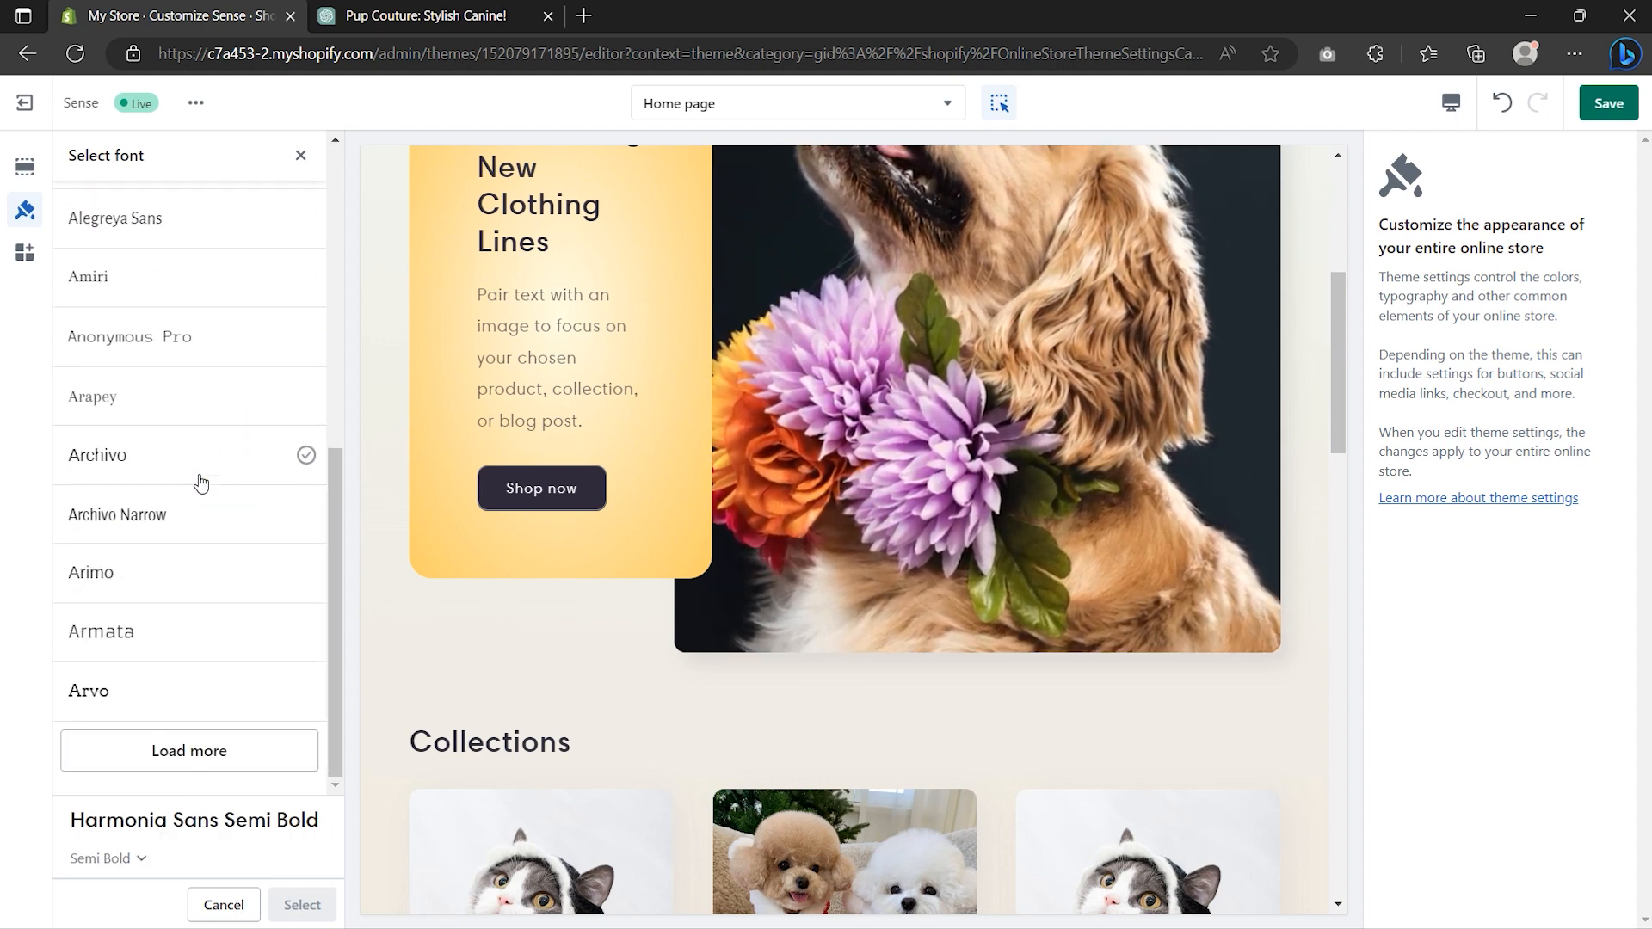
scroll(200, 482, "up", 7)
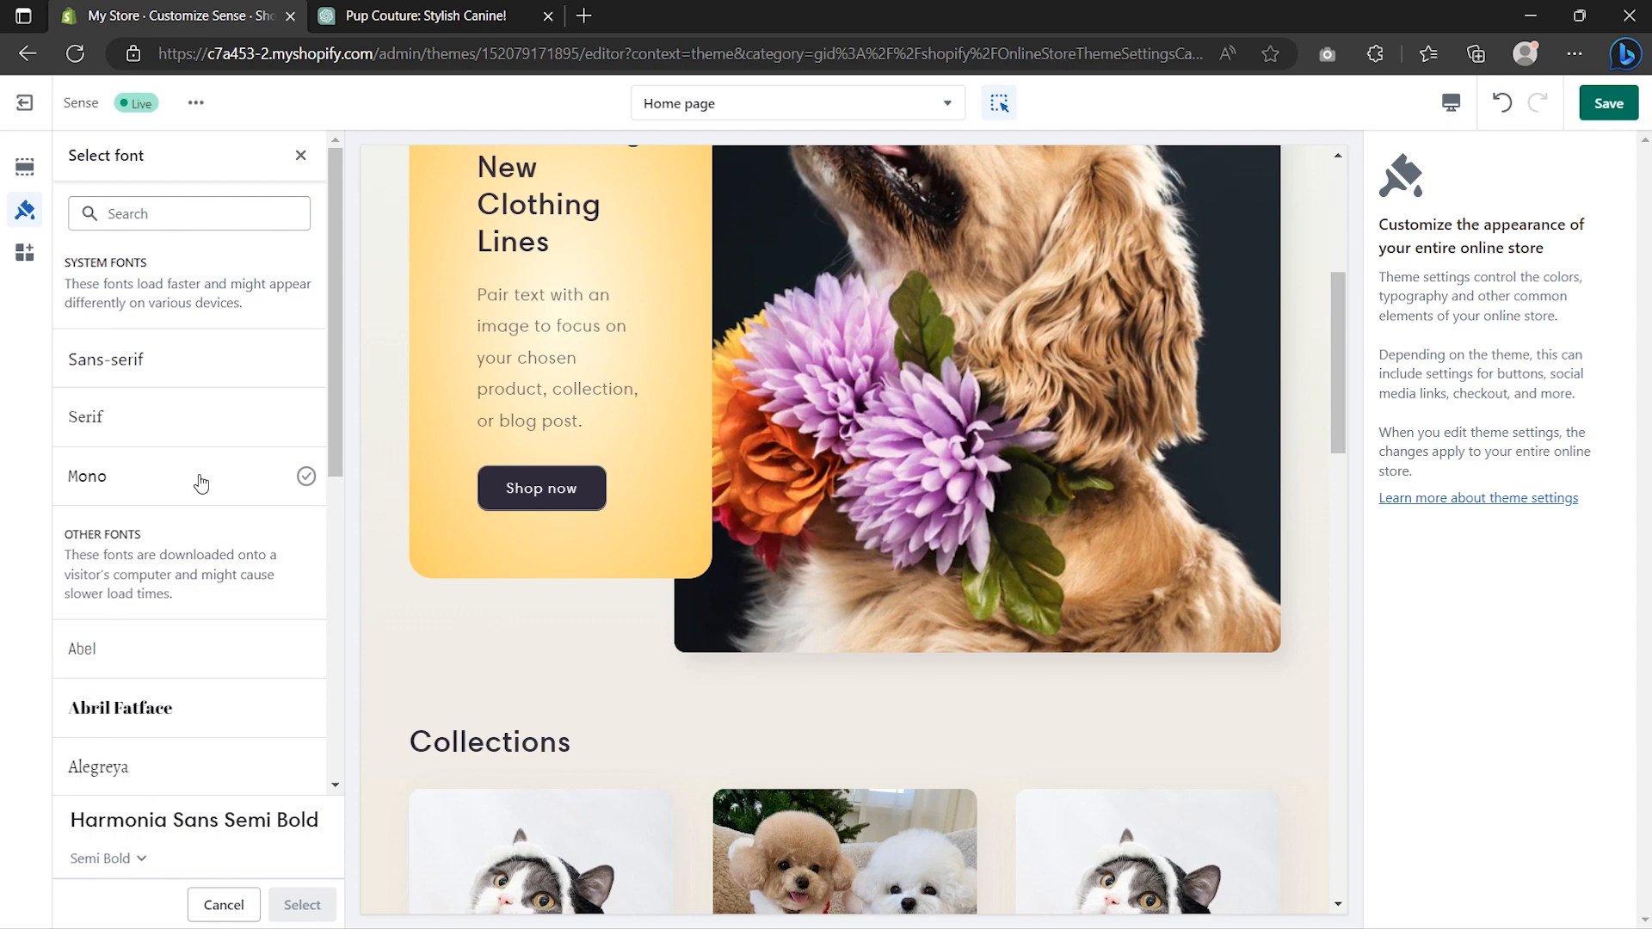
left_click(301, 157)
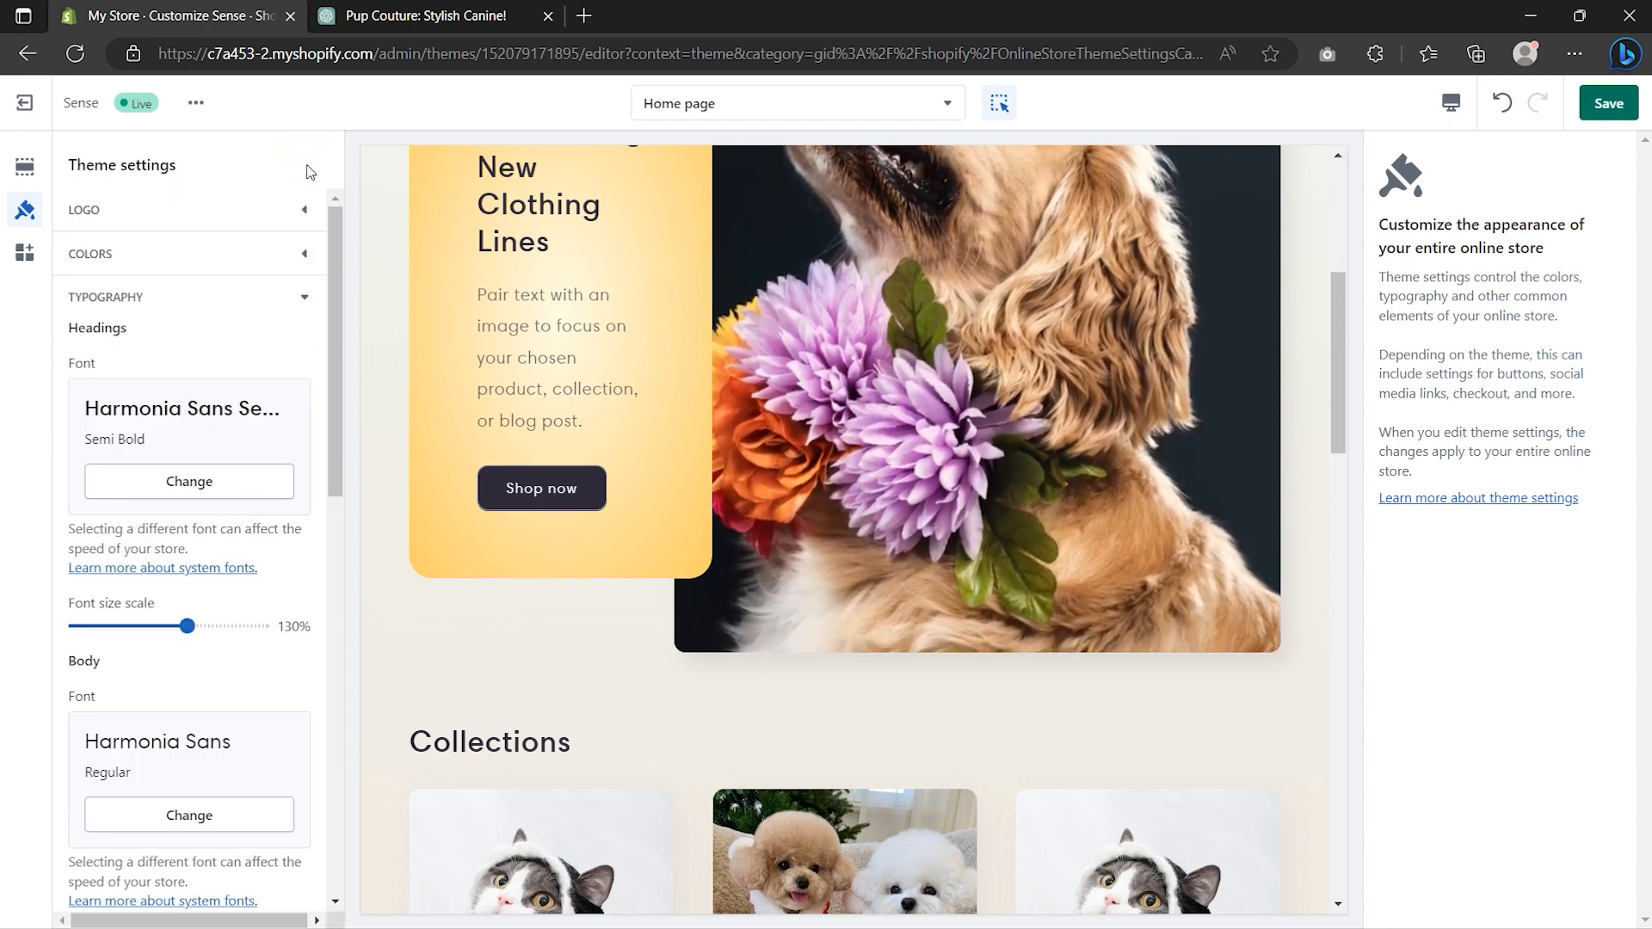
- Save the theme changes and leave the theme editor for the store's settings
left_click(1608, 104)
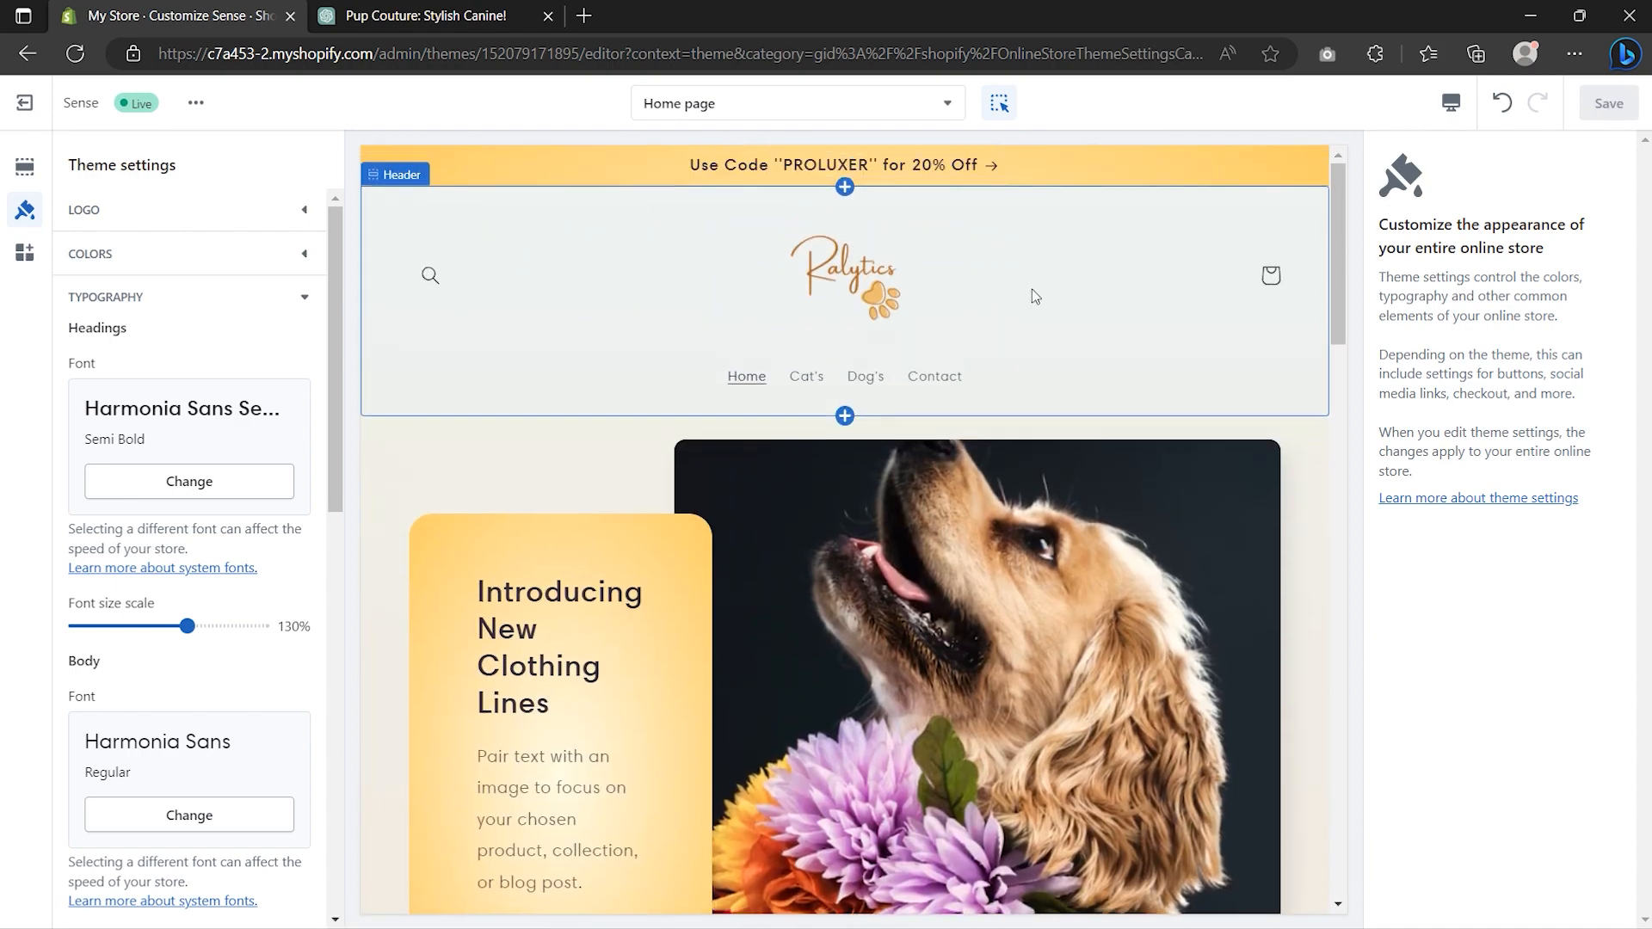
left_click(25, 102)
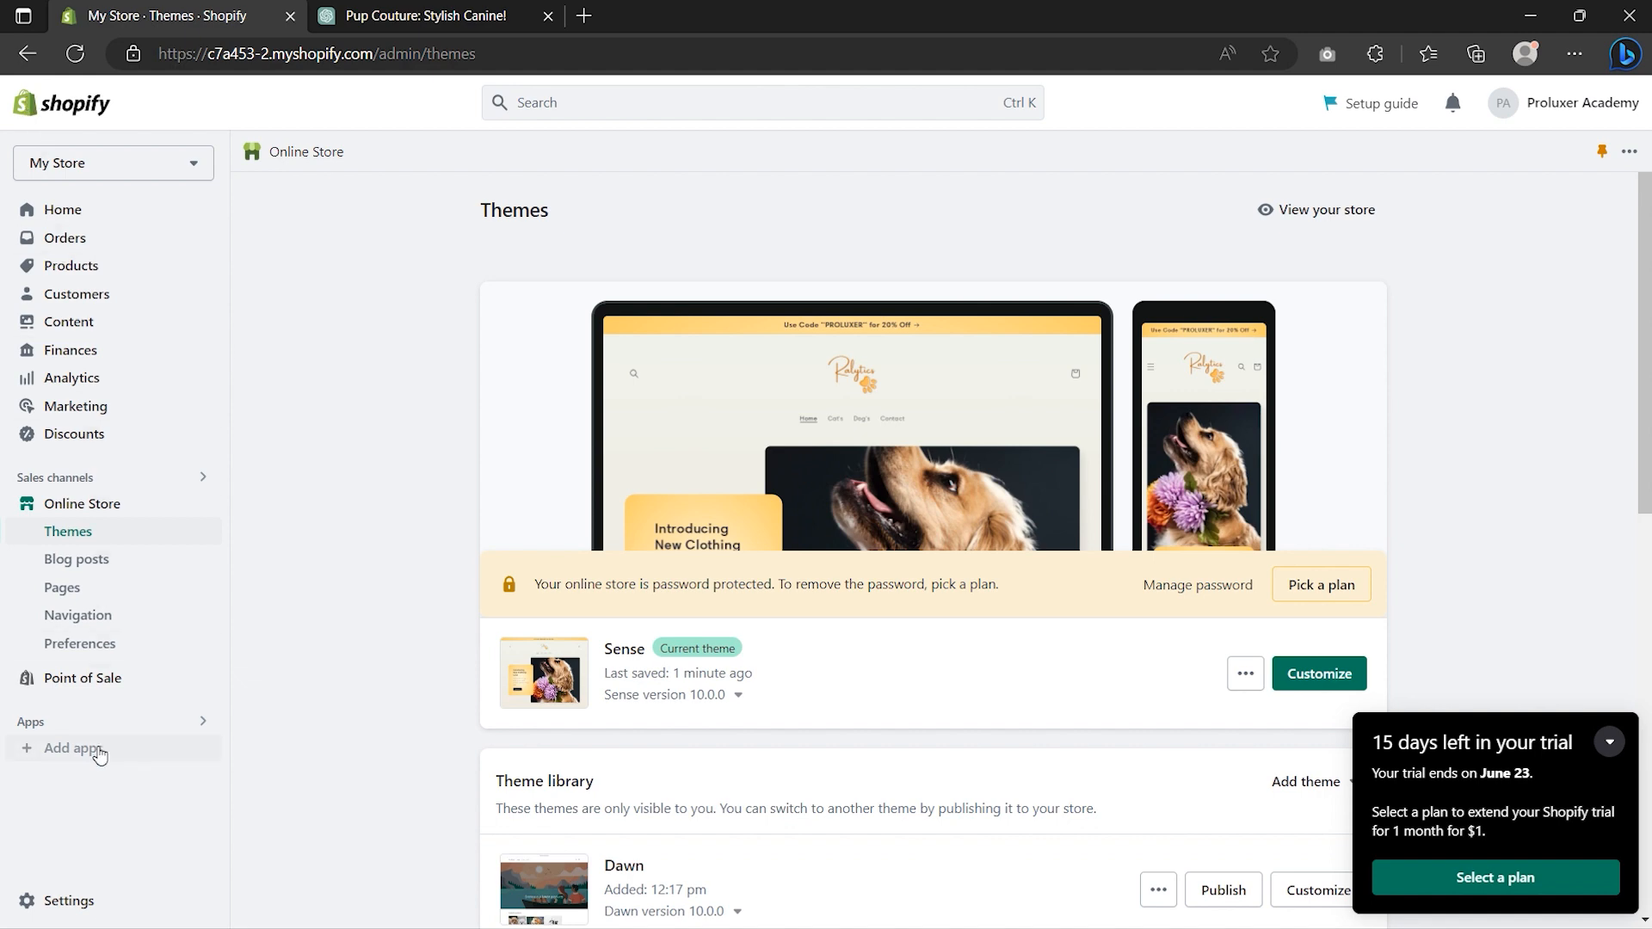
left_click(69, 901)
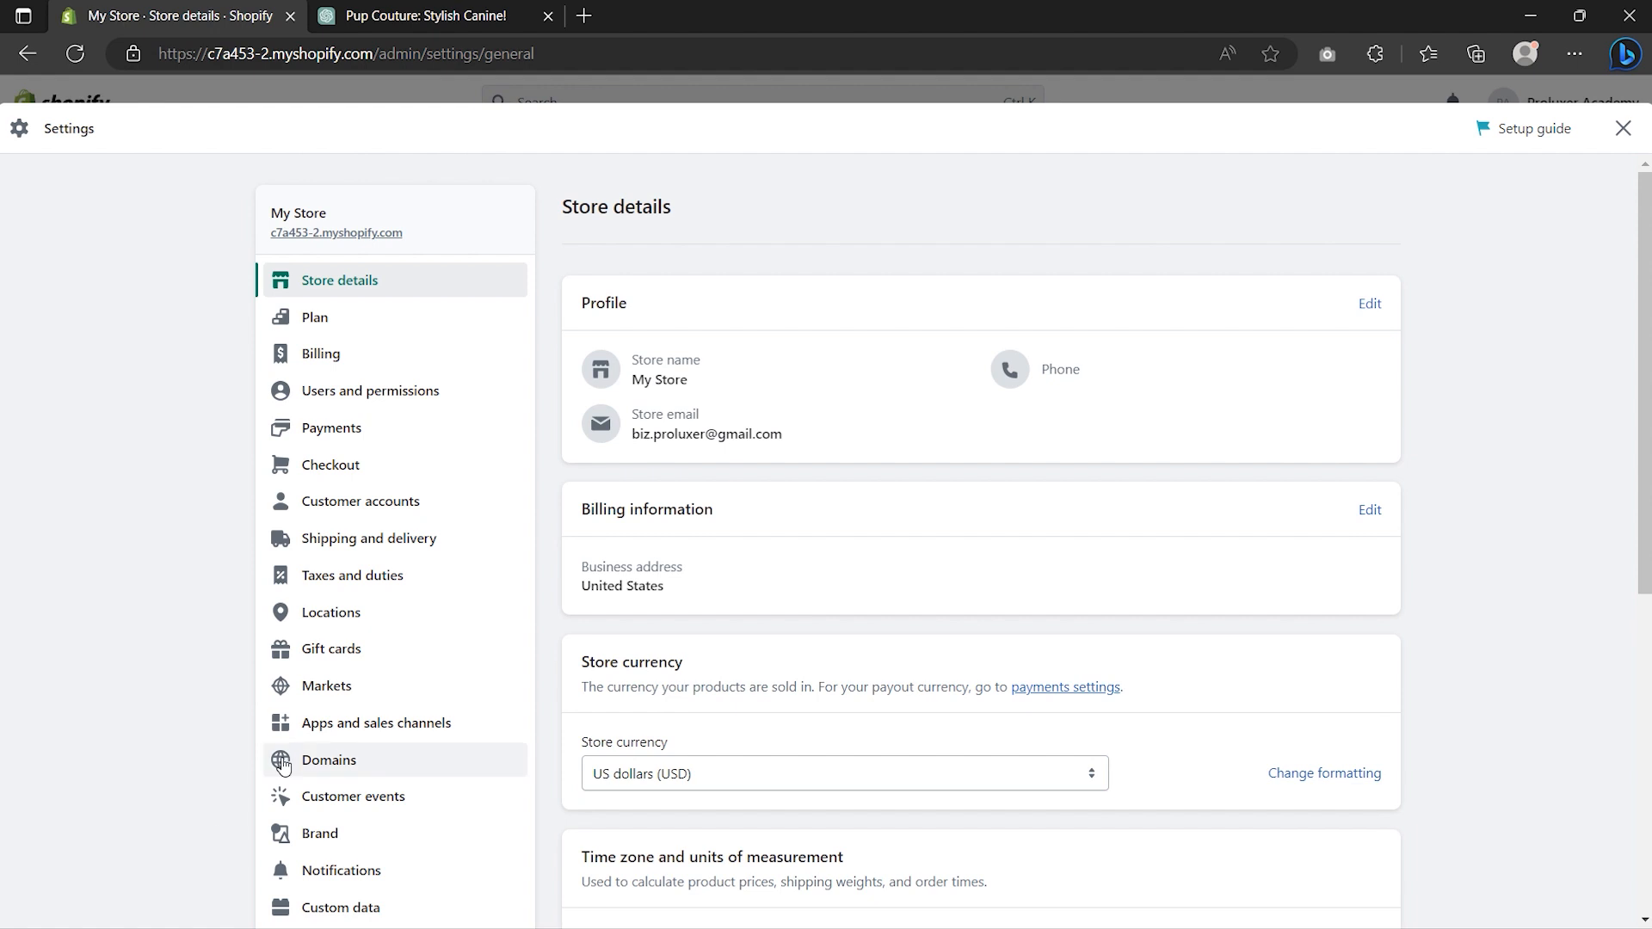
- Rename the store to Ralytics Shop, keep US dollars (USD) as the store currency and save the store details
left_click(1376, 306)
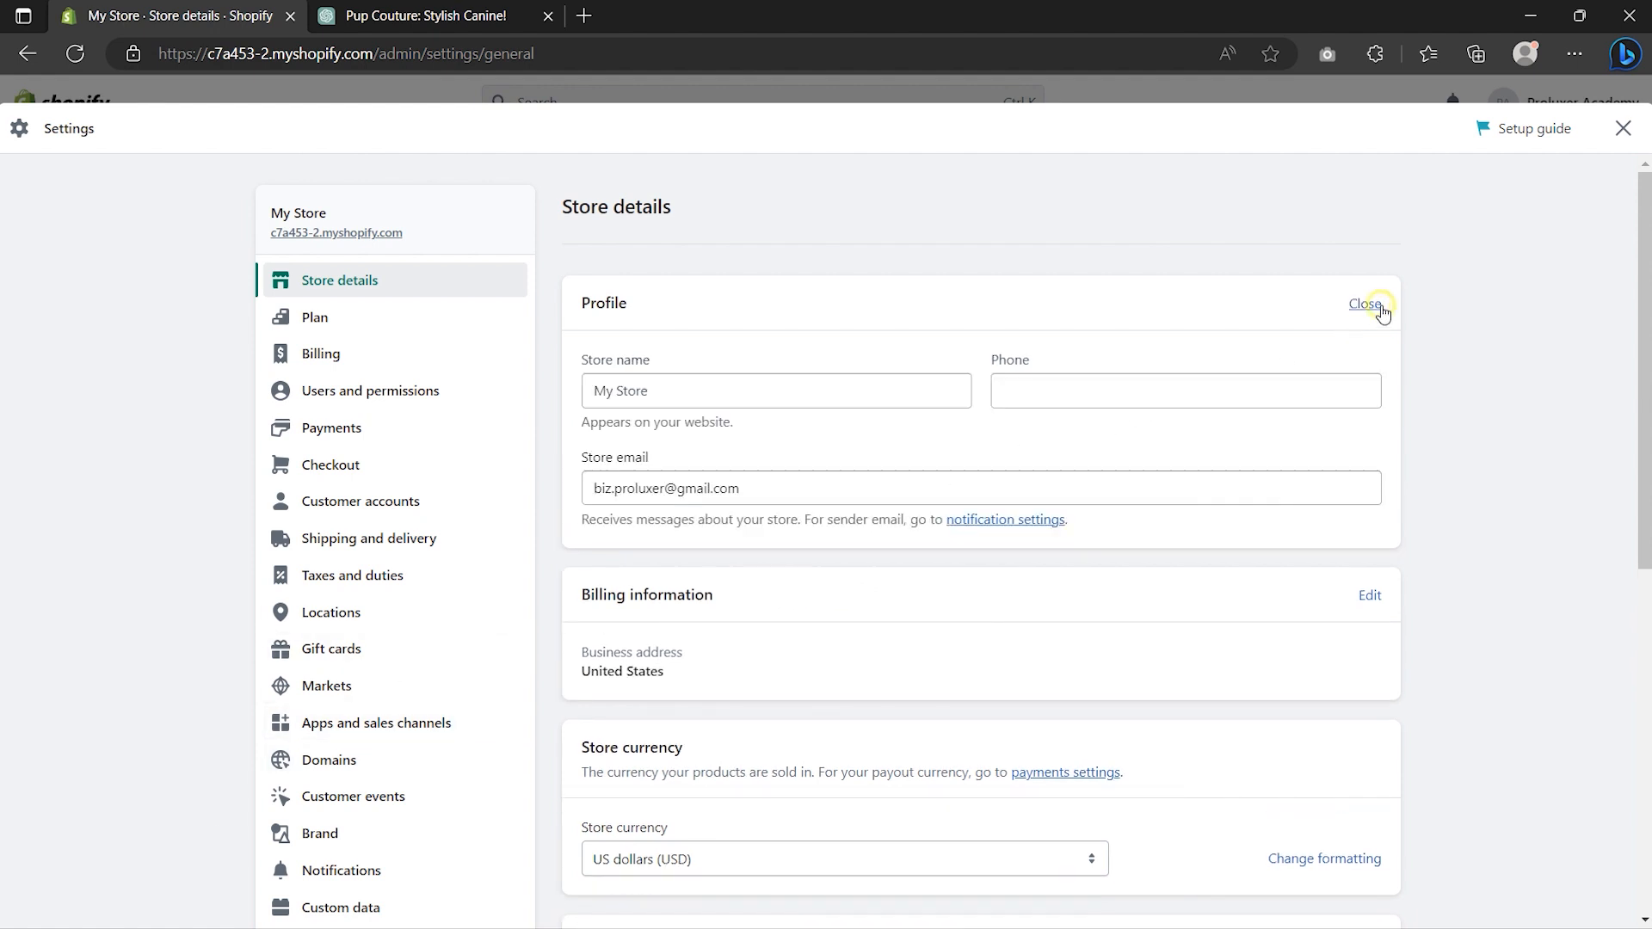
left_click(688, 393)
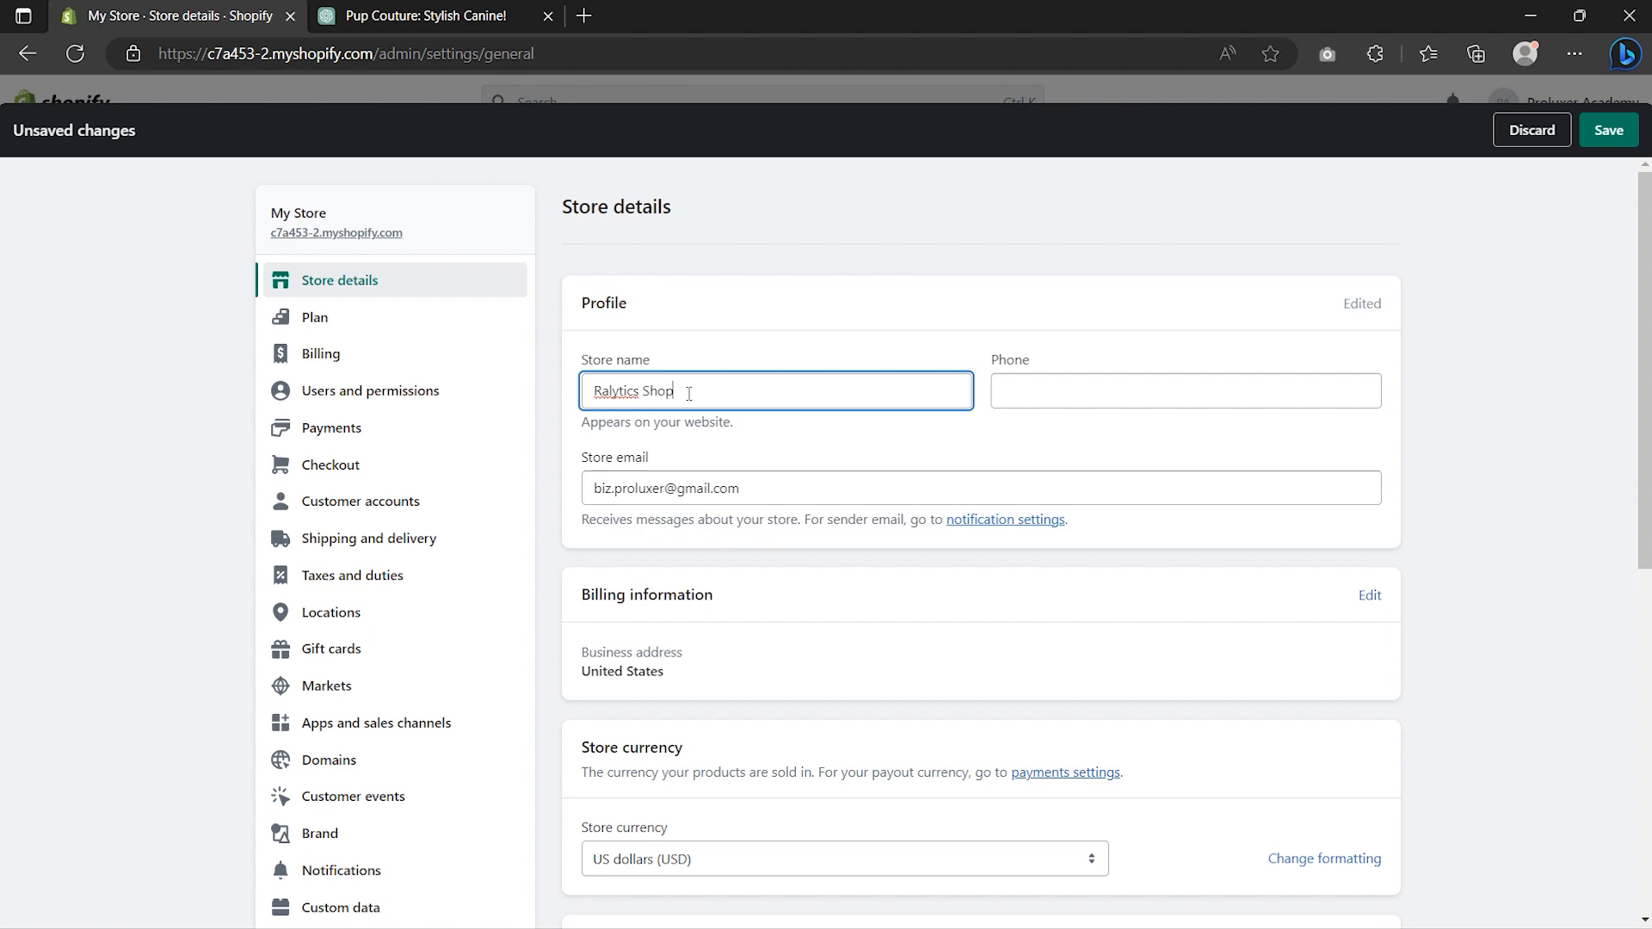
scroll(688, 393, "down", 5)
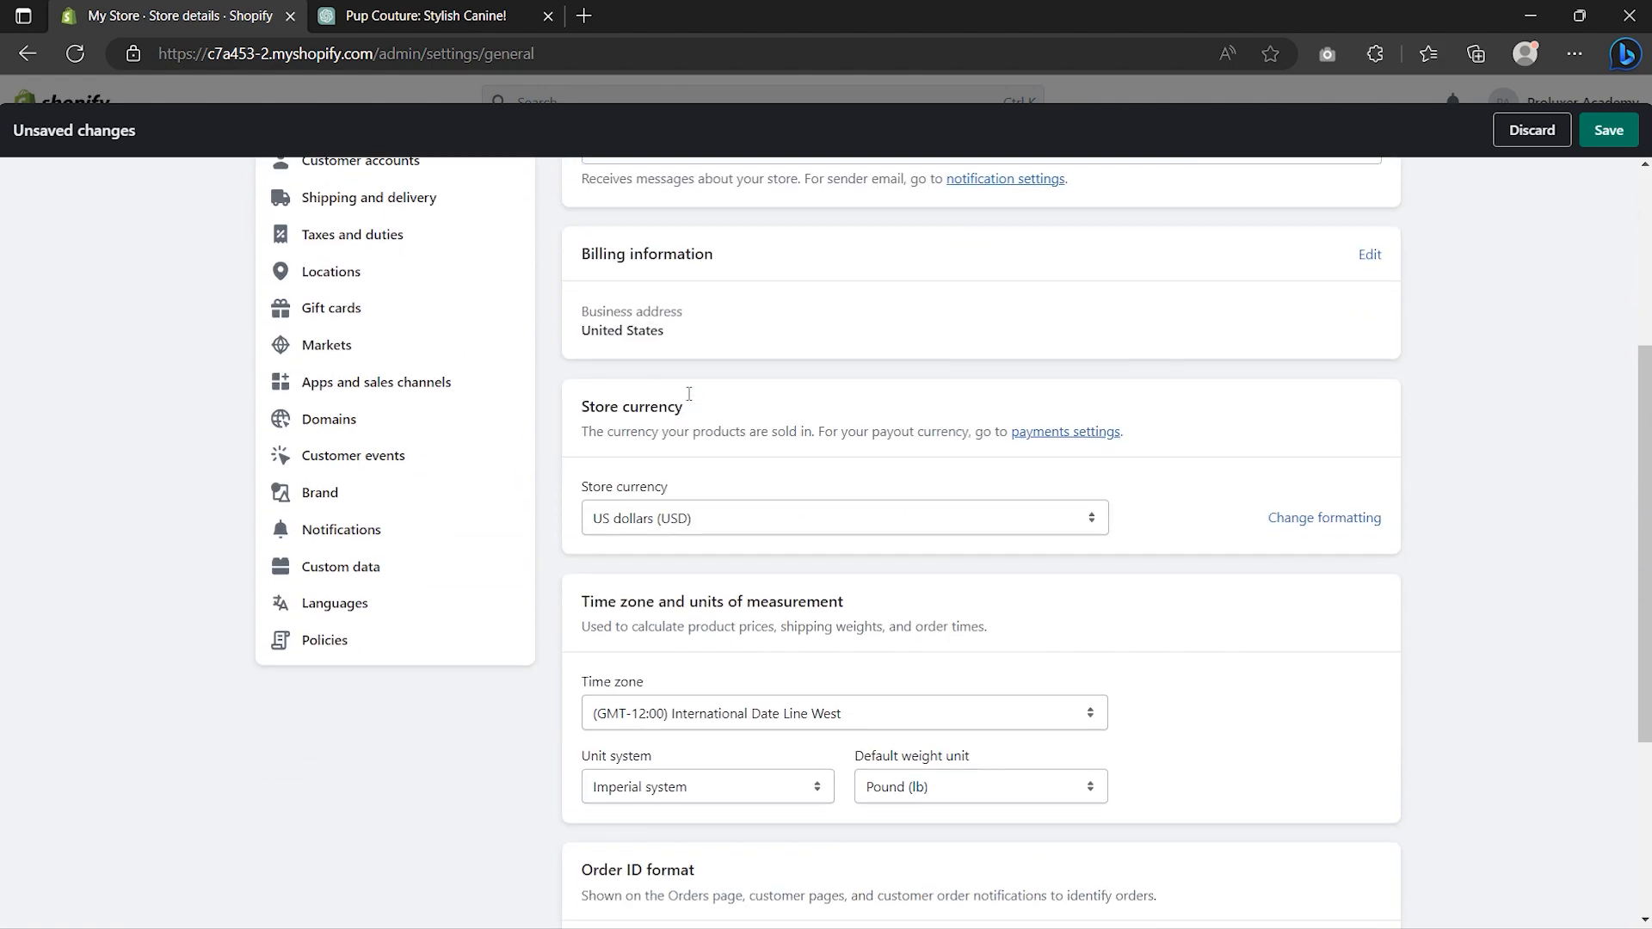
left_click(688, 395)
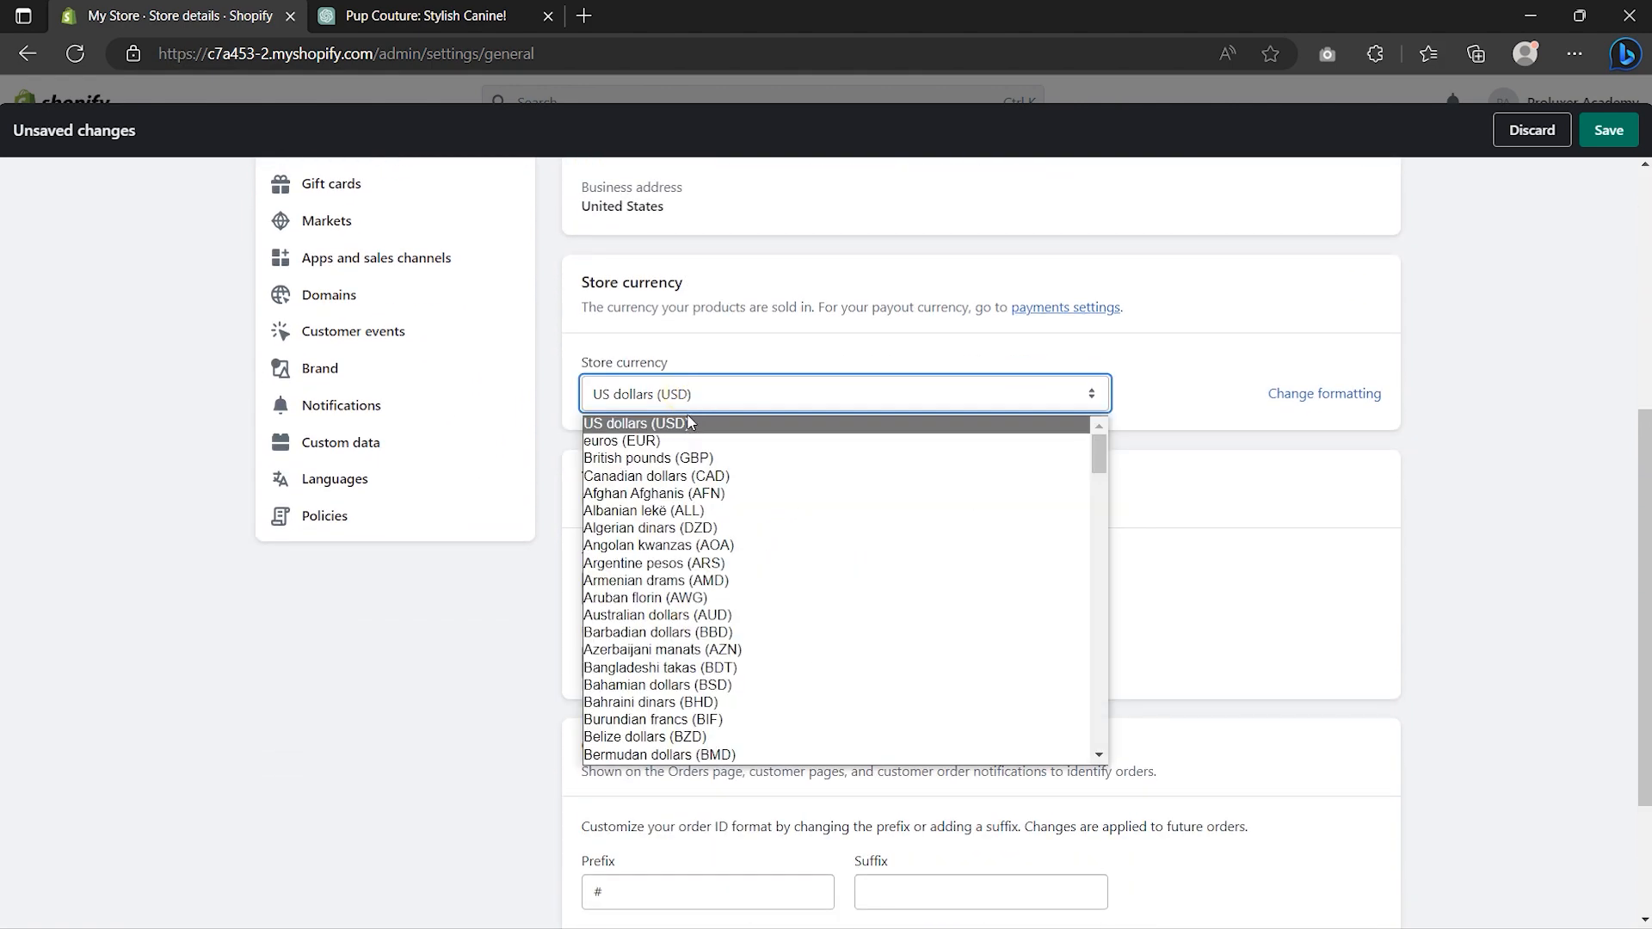
left_click(690, 423)
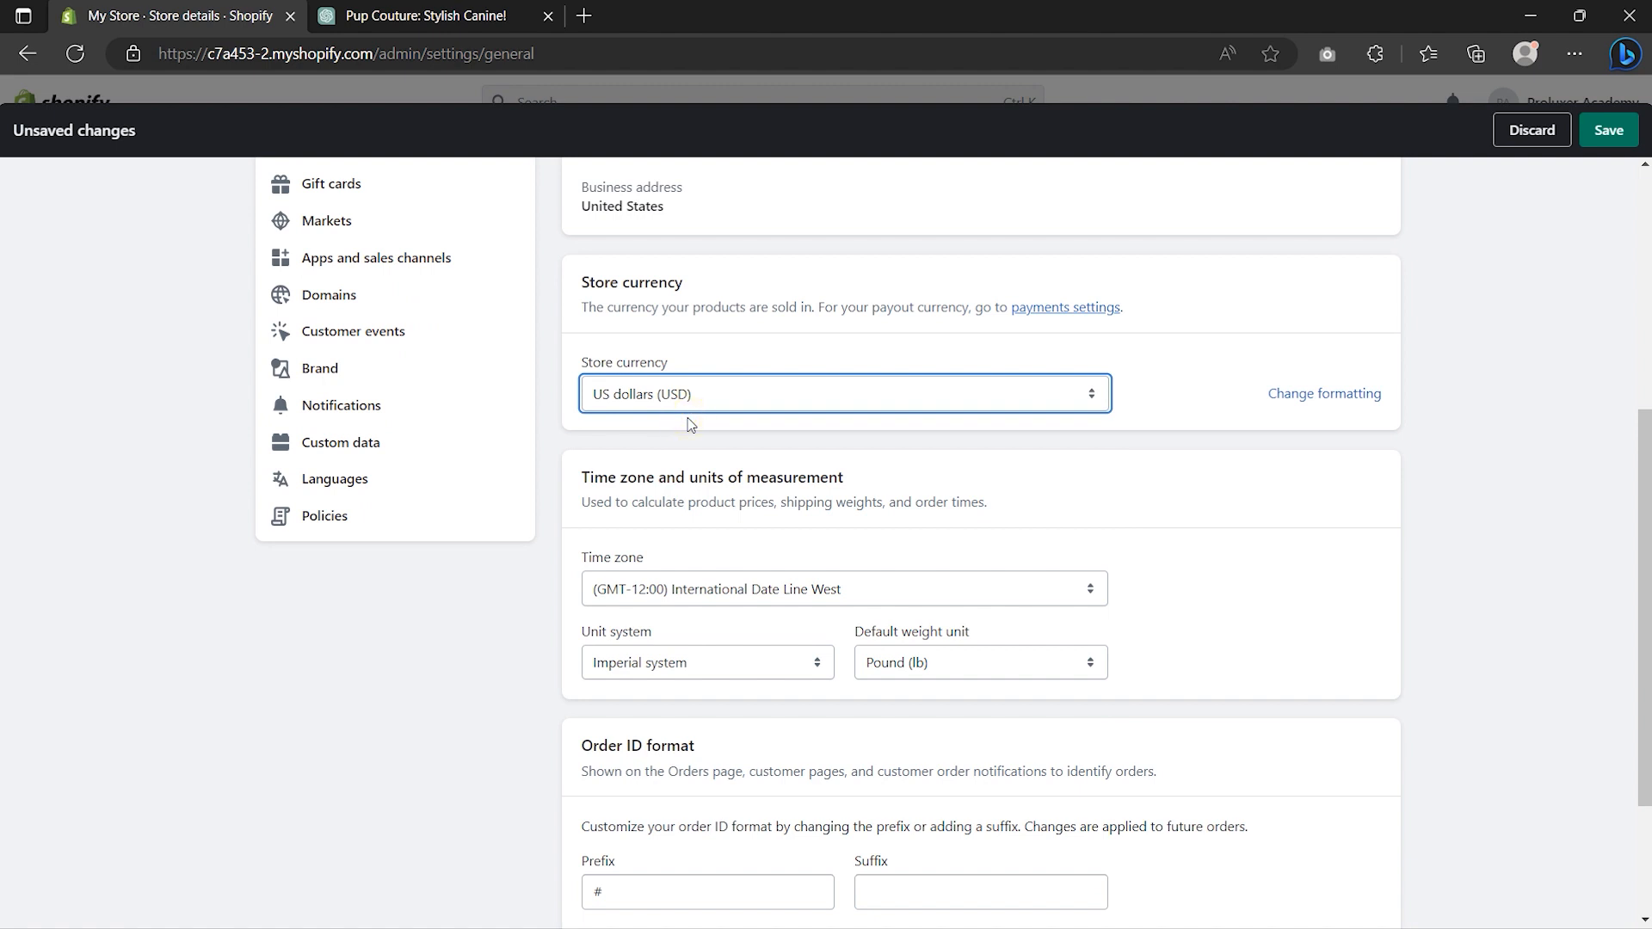
scroll(690, 423, "down", 3)
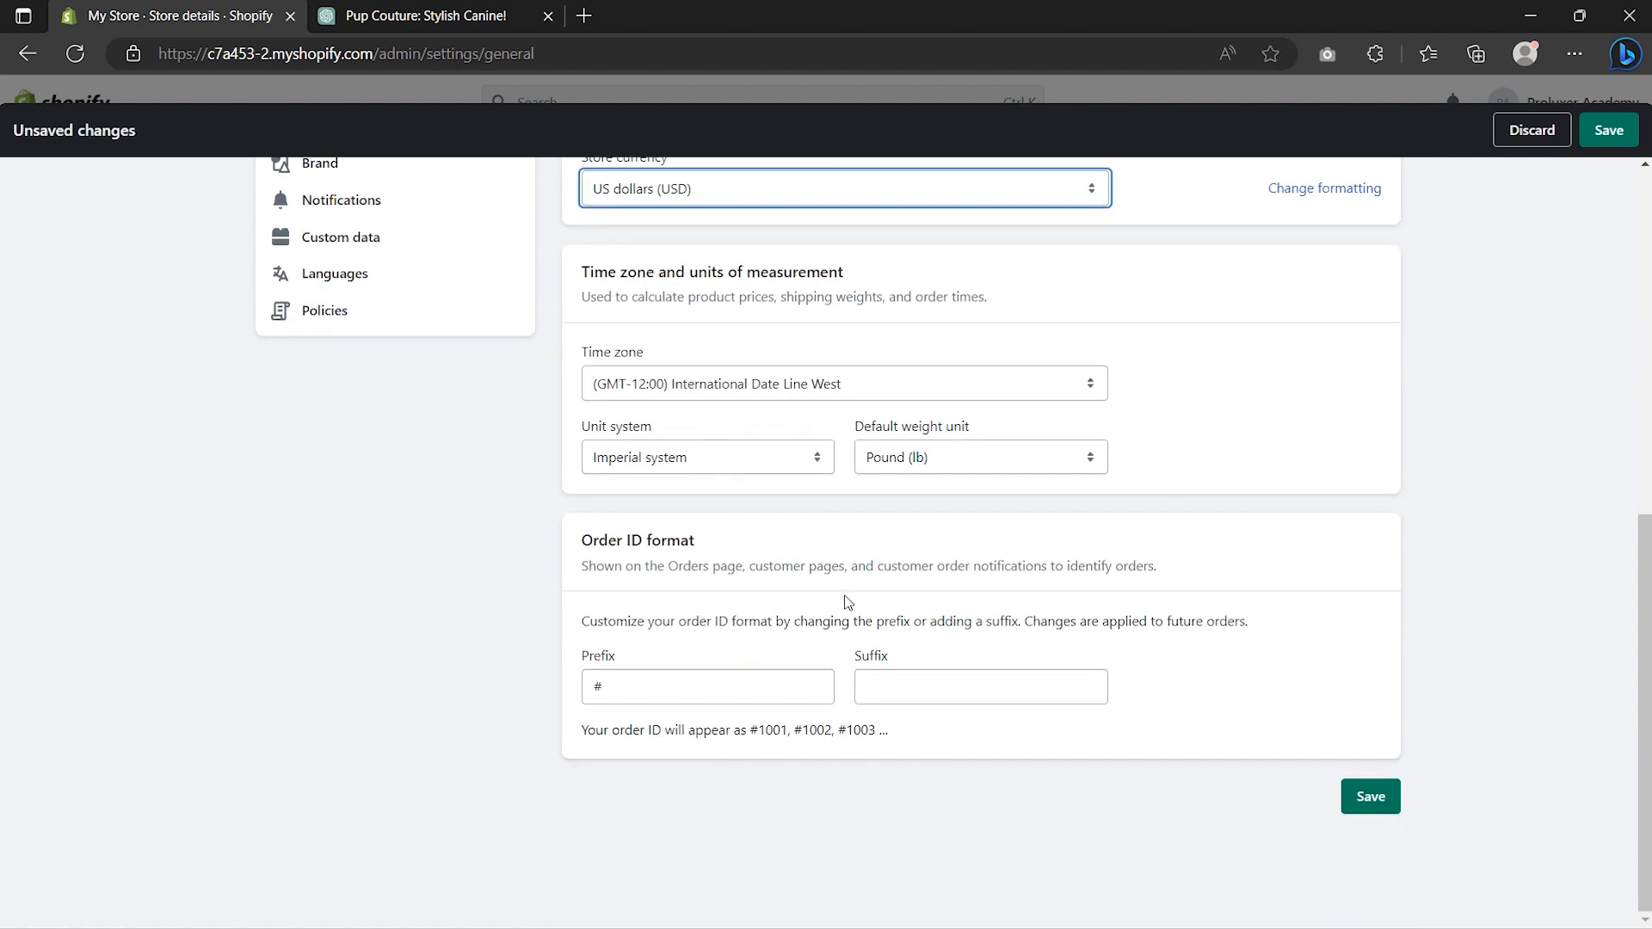
left_click(1374, 800)
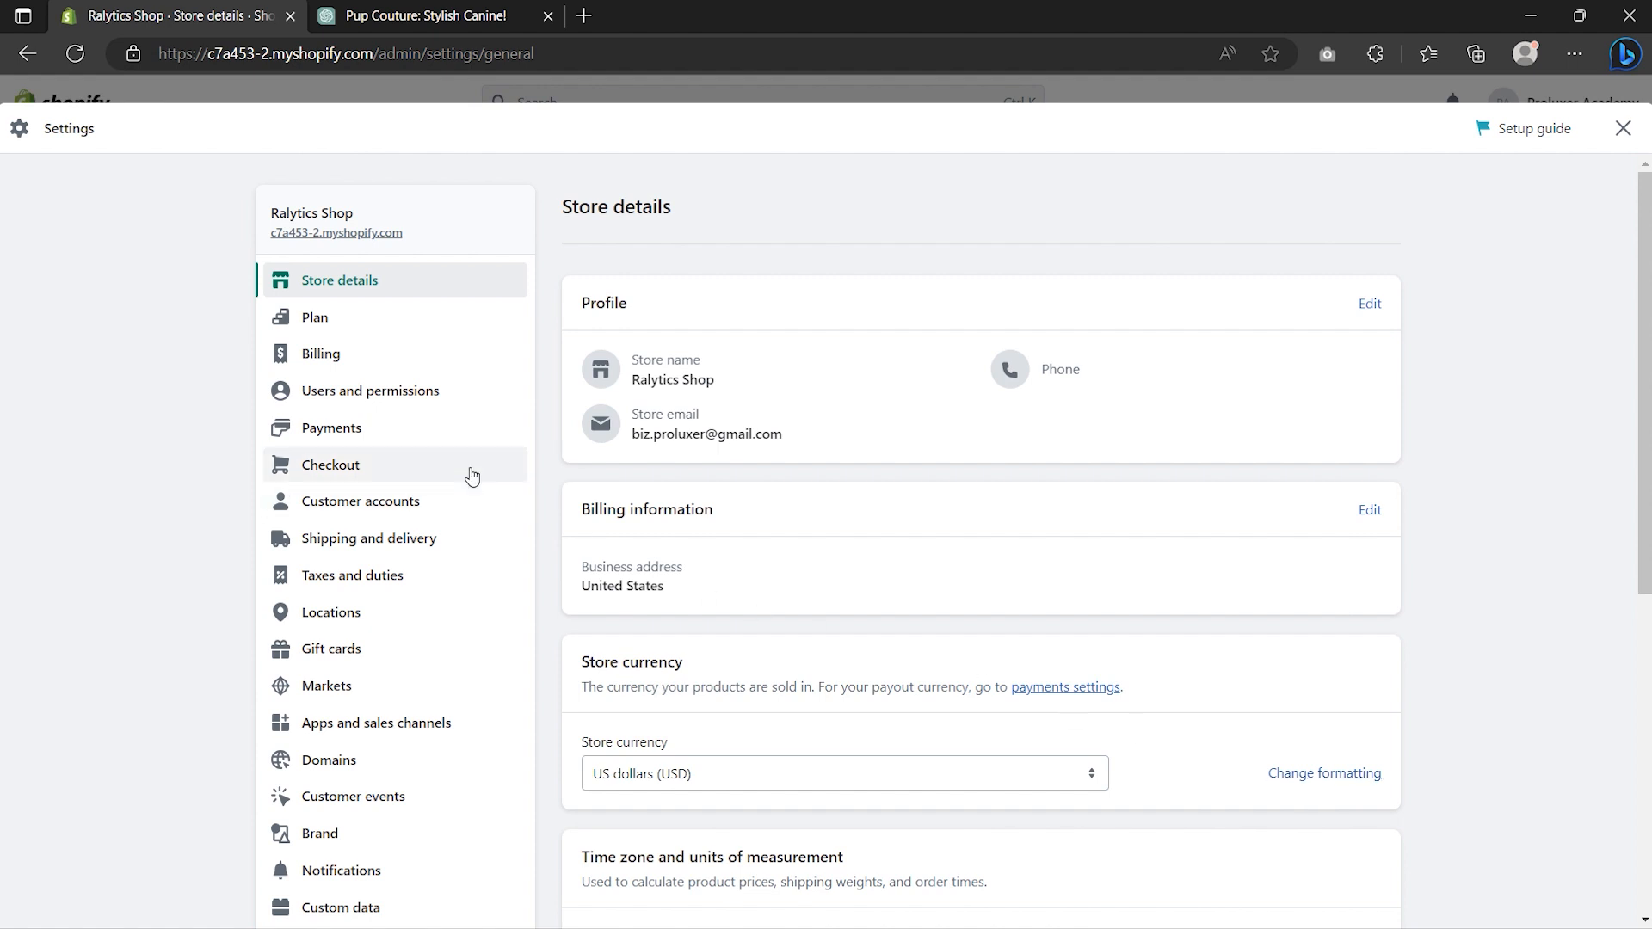
- Review the store's payment settings and browse the payment methods that can be added
left_click(365, 431)
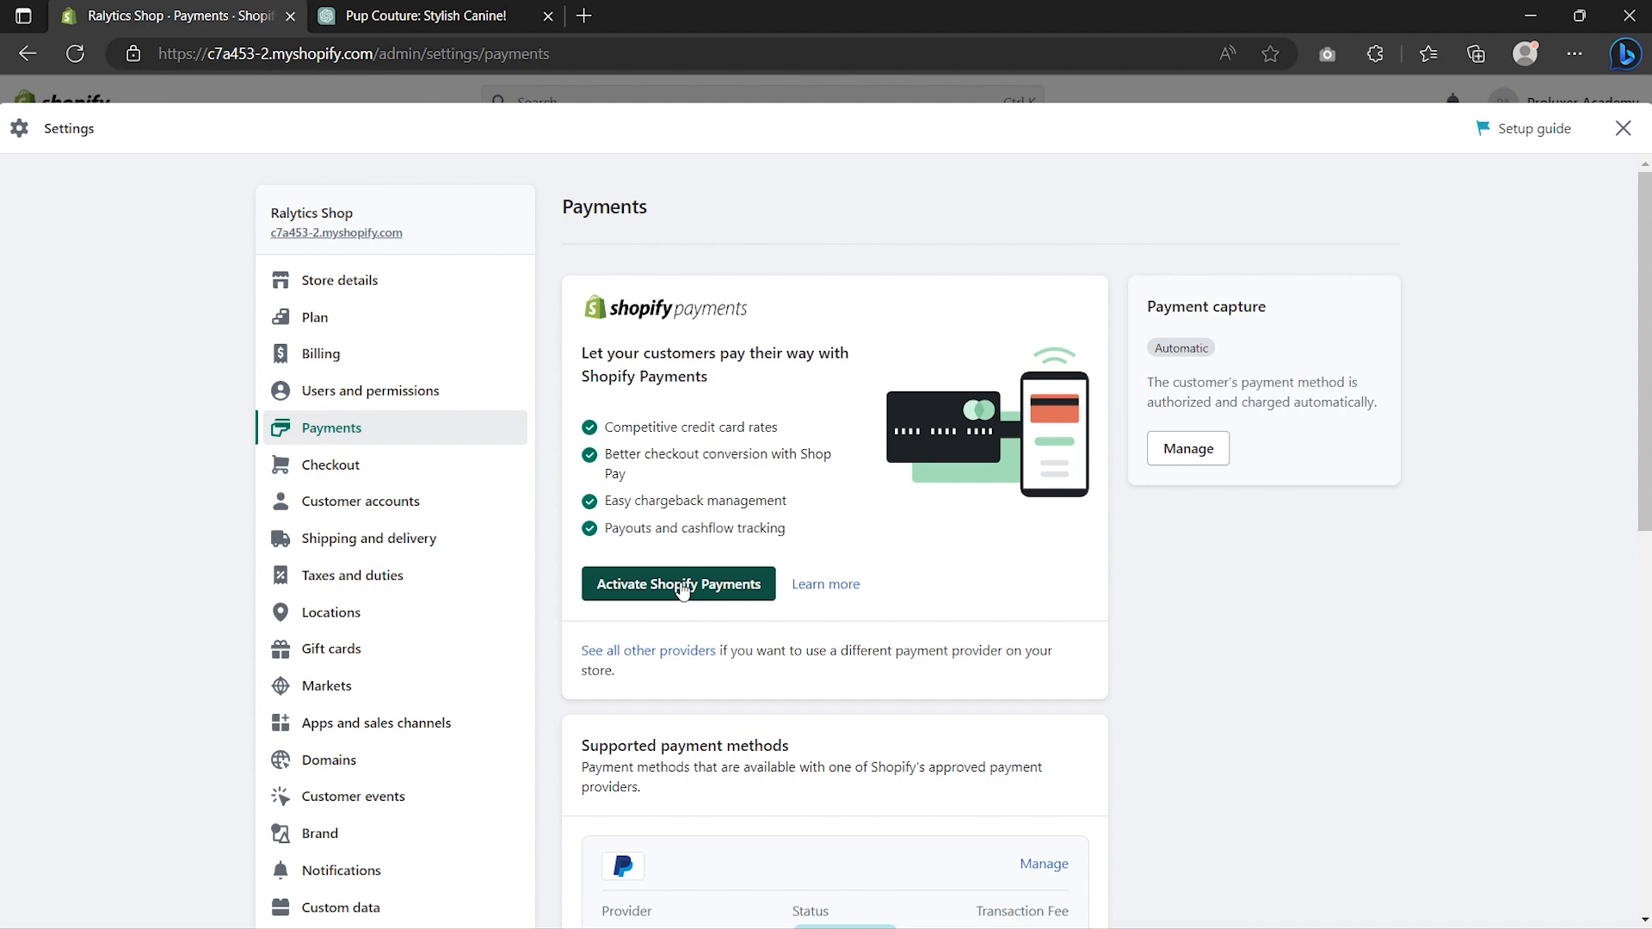
scroll(682, 589, "down", 5)
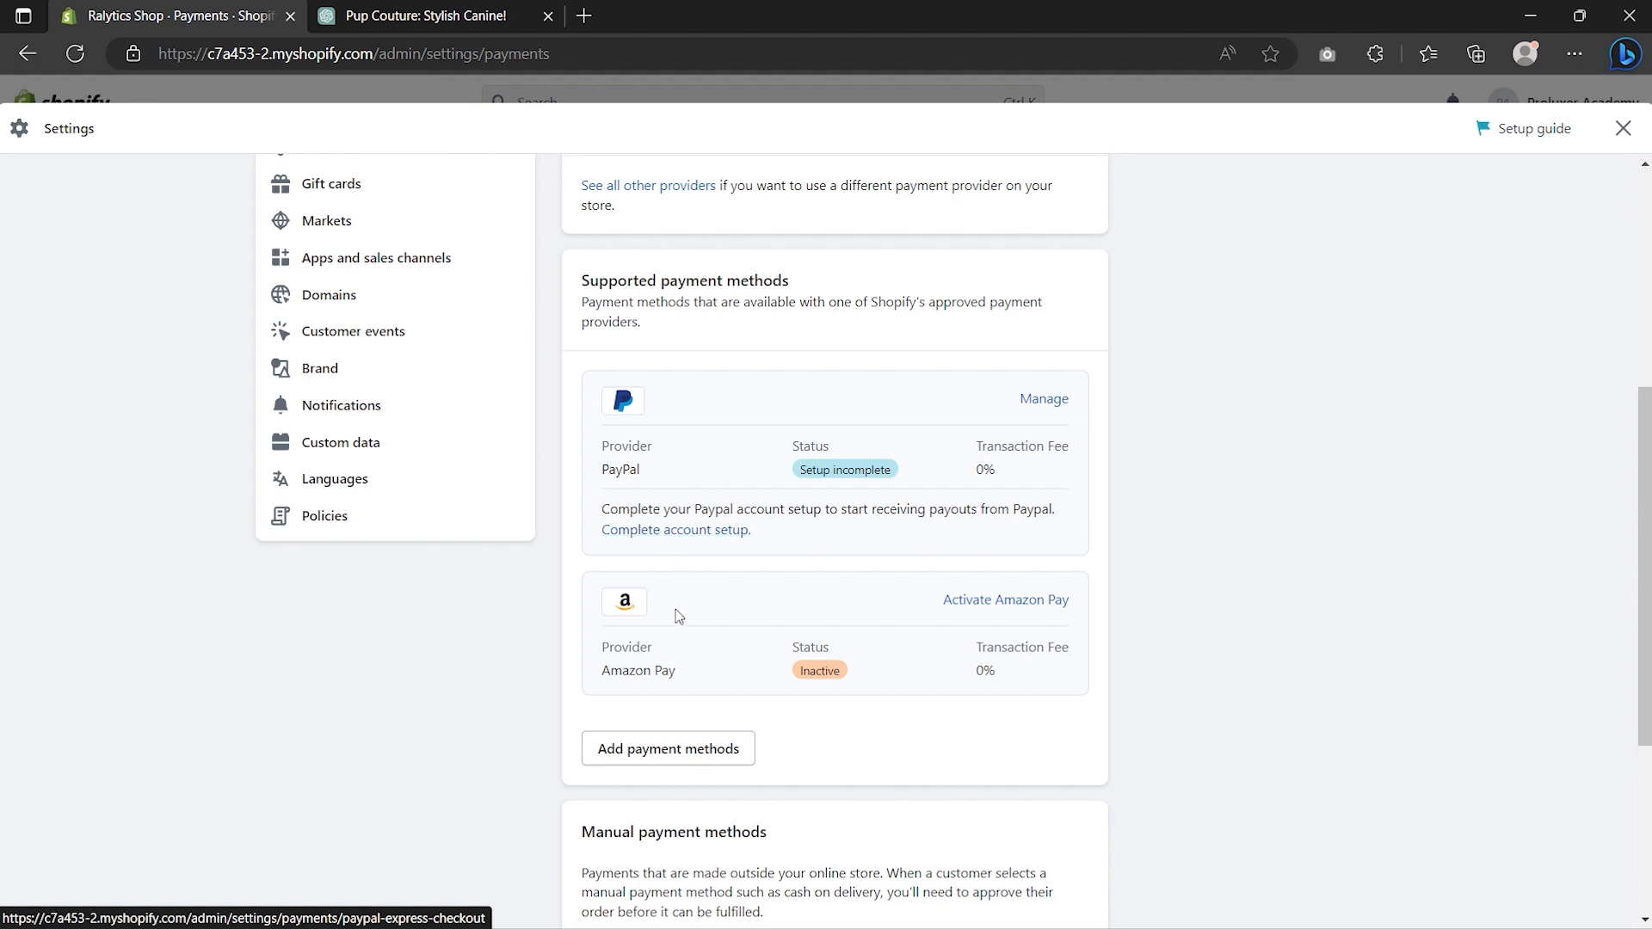
left_click(673, 750)
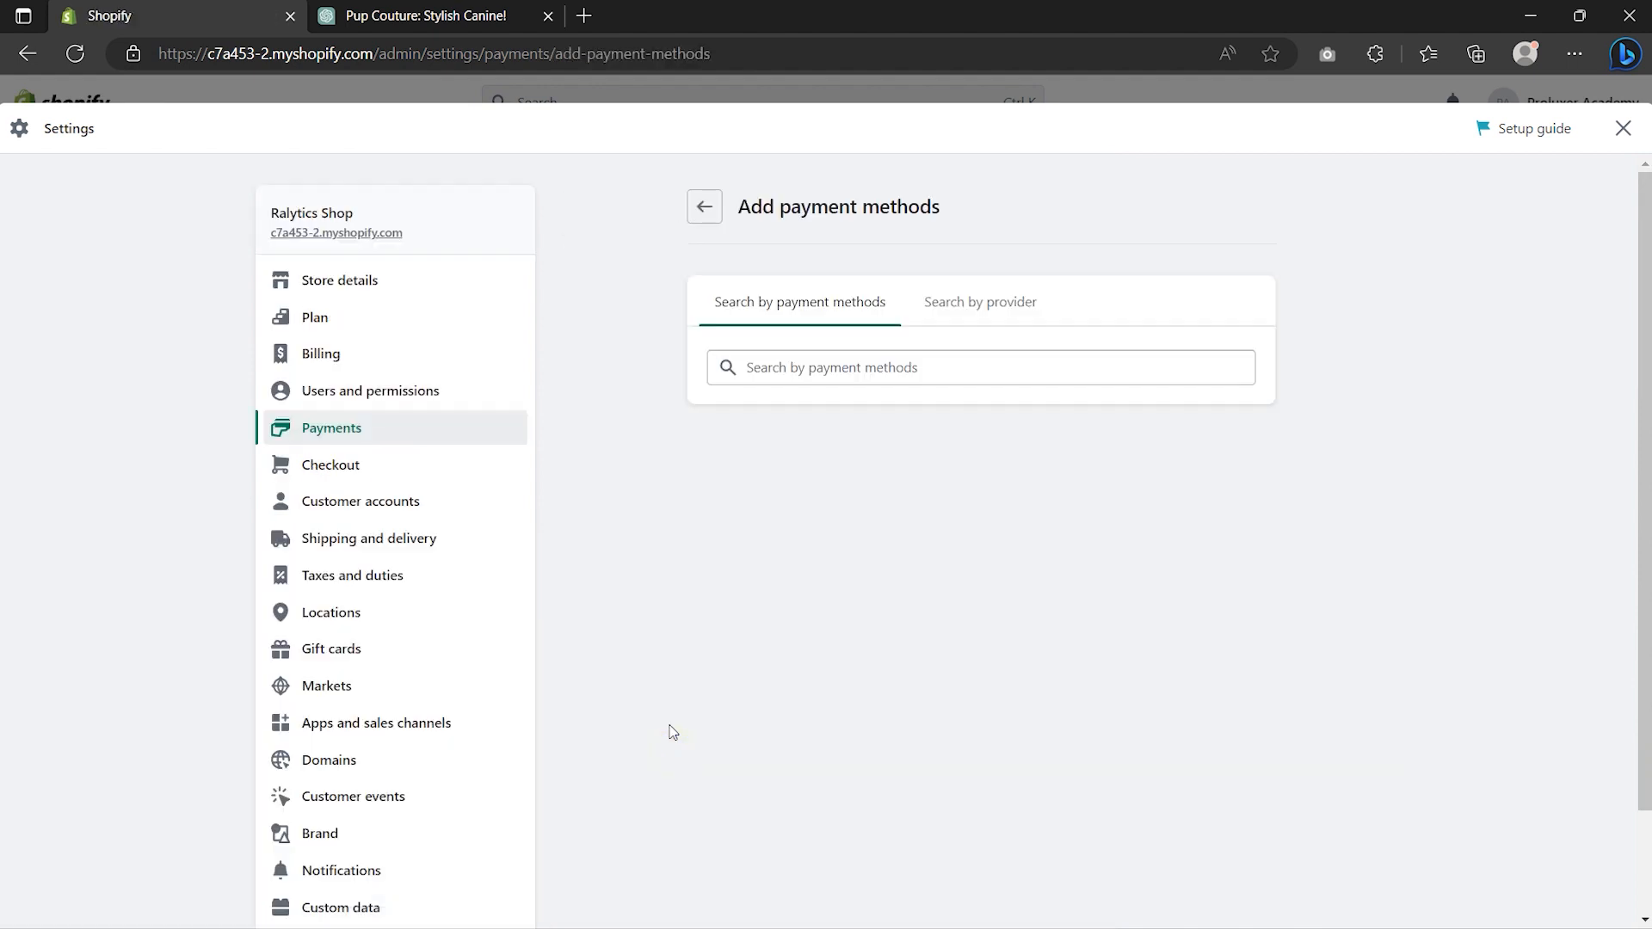
left_click(830, 371)
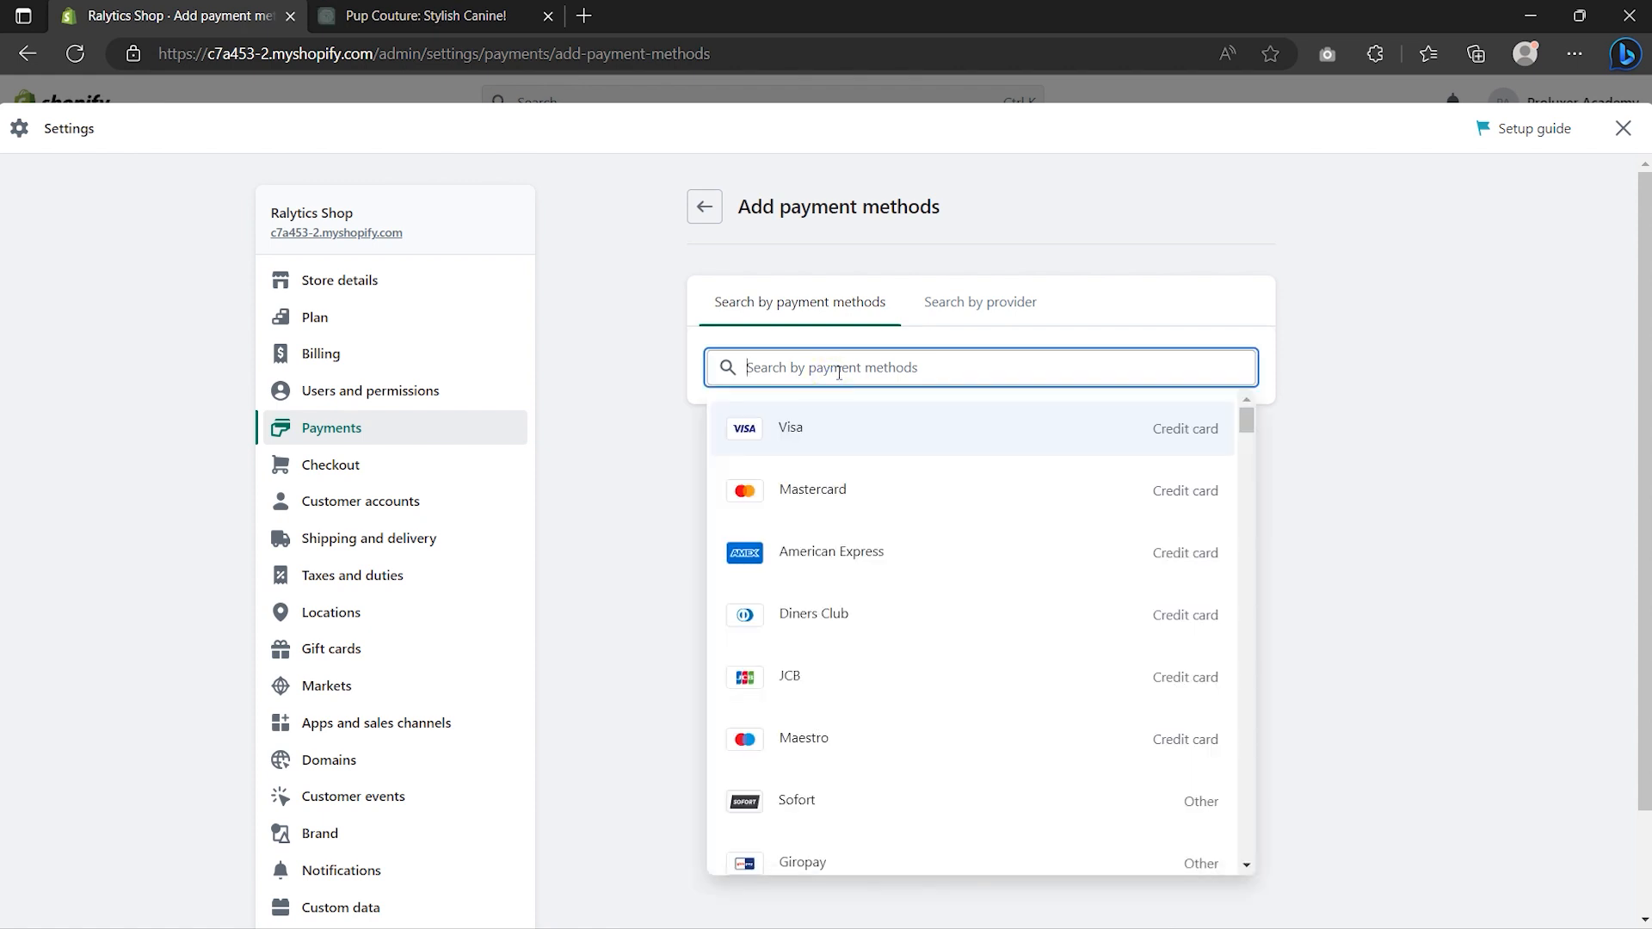
scroll(840, 443, "down", 8)
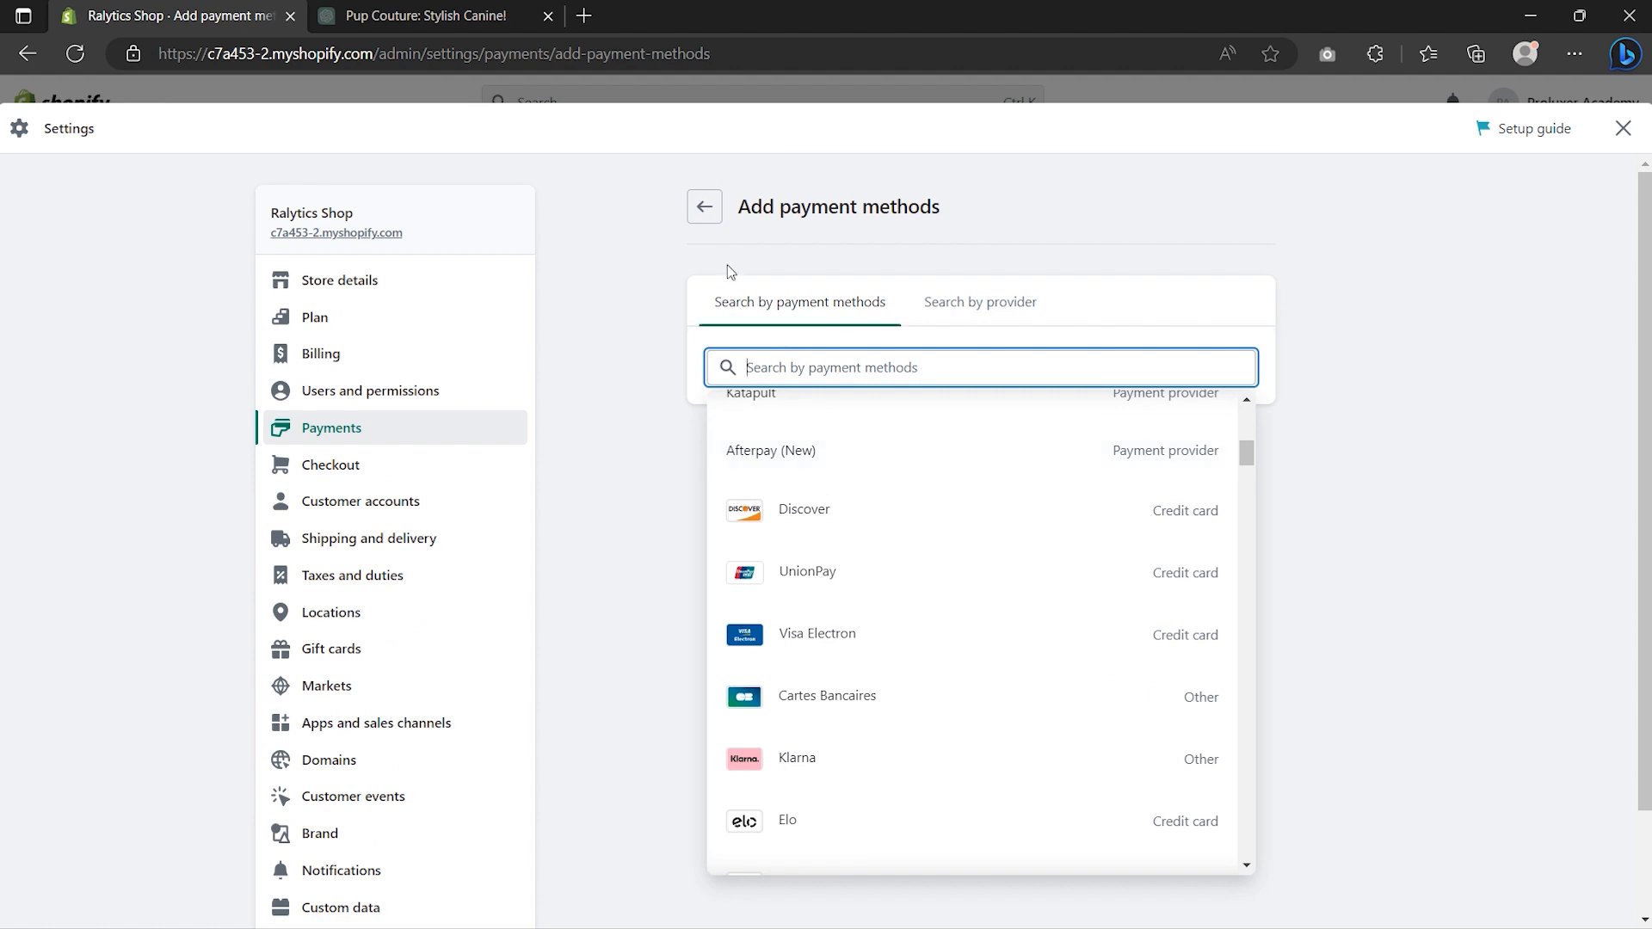
left_click(713, 215)
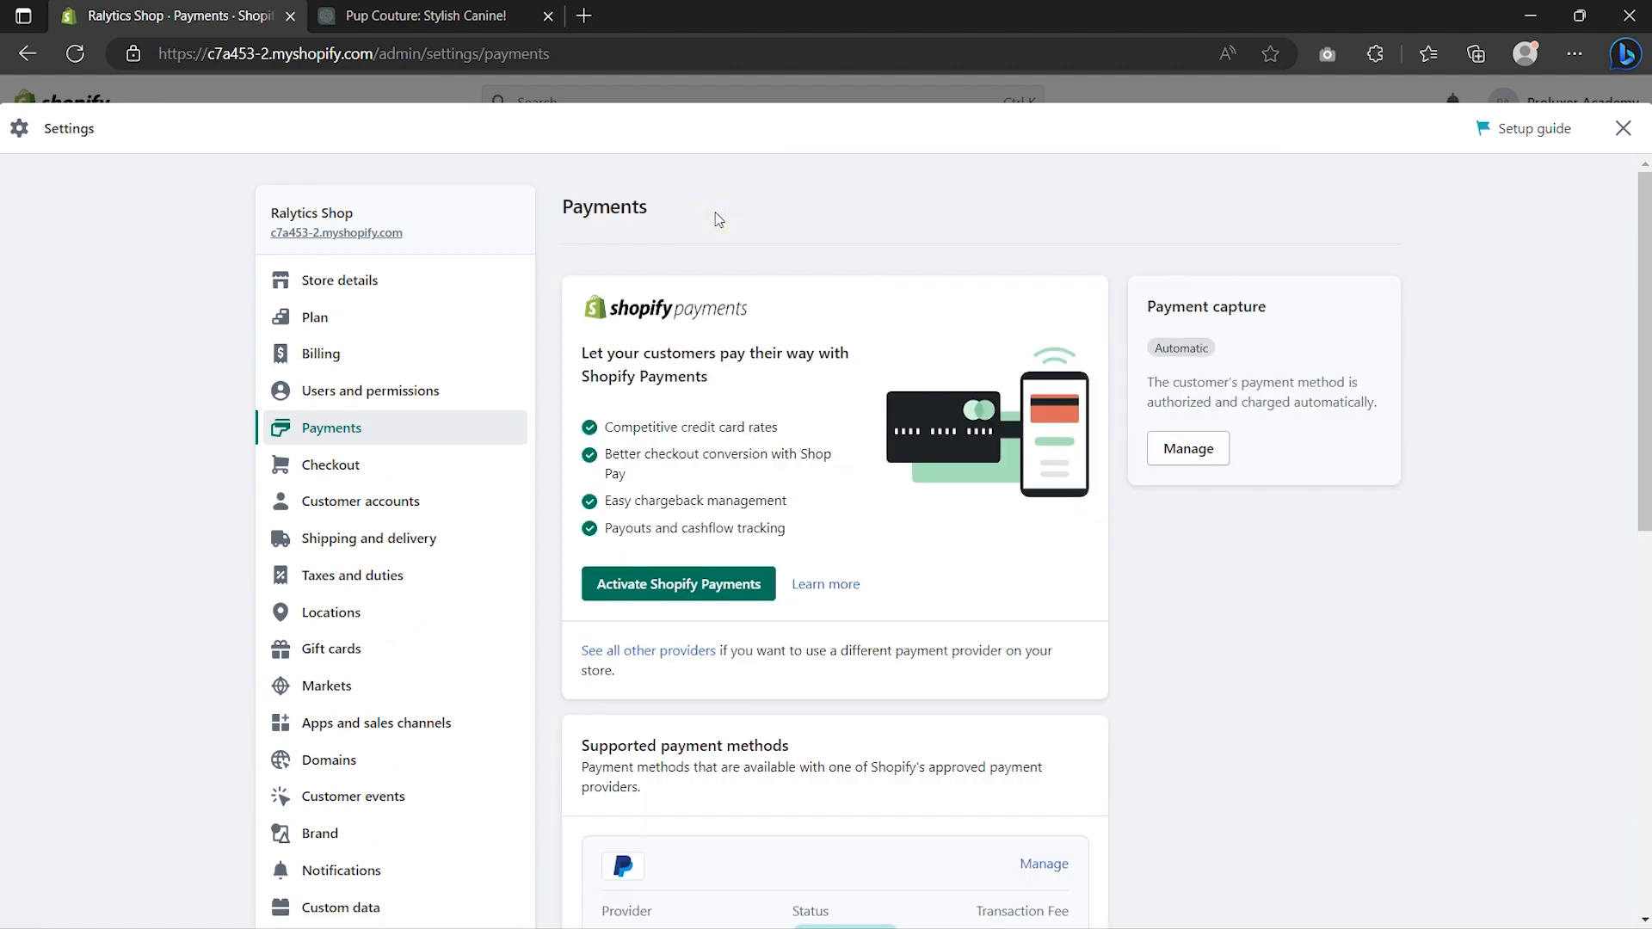
- Look through the list of third-party payment providers and return to the payment settings
left_click(663, 651)
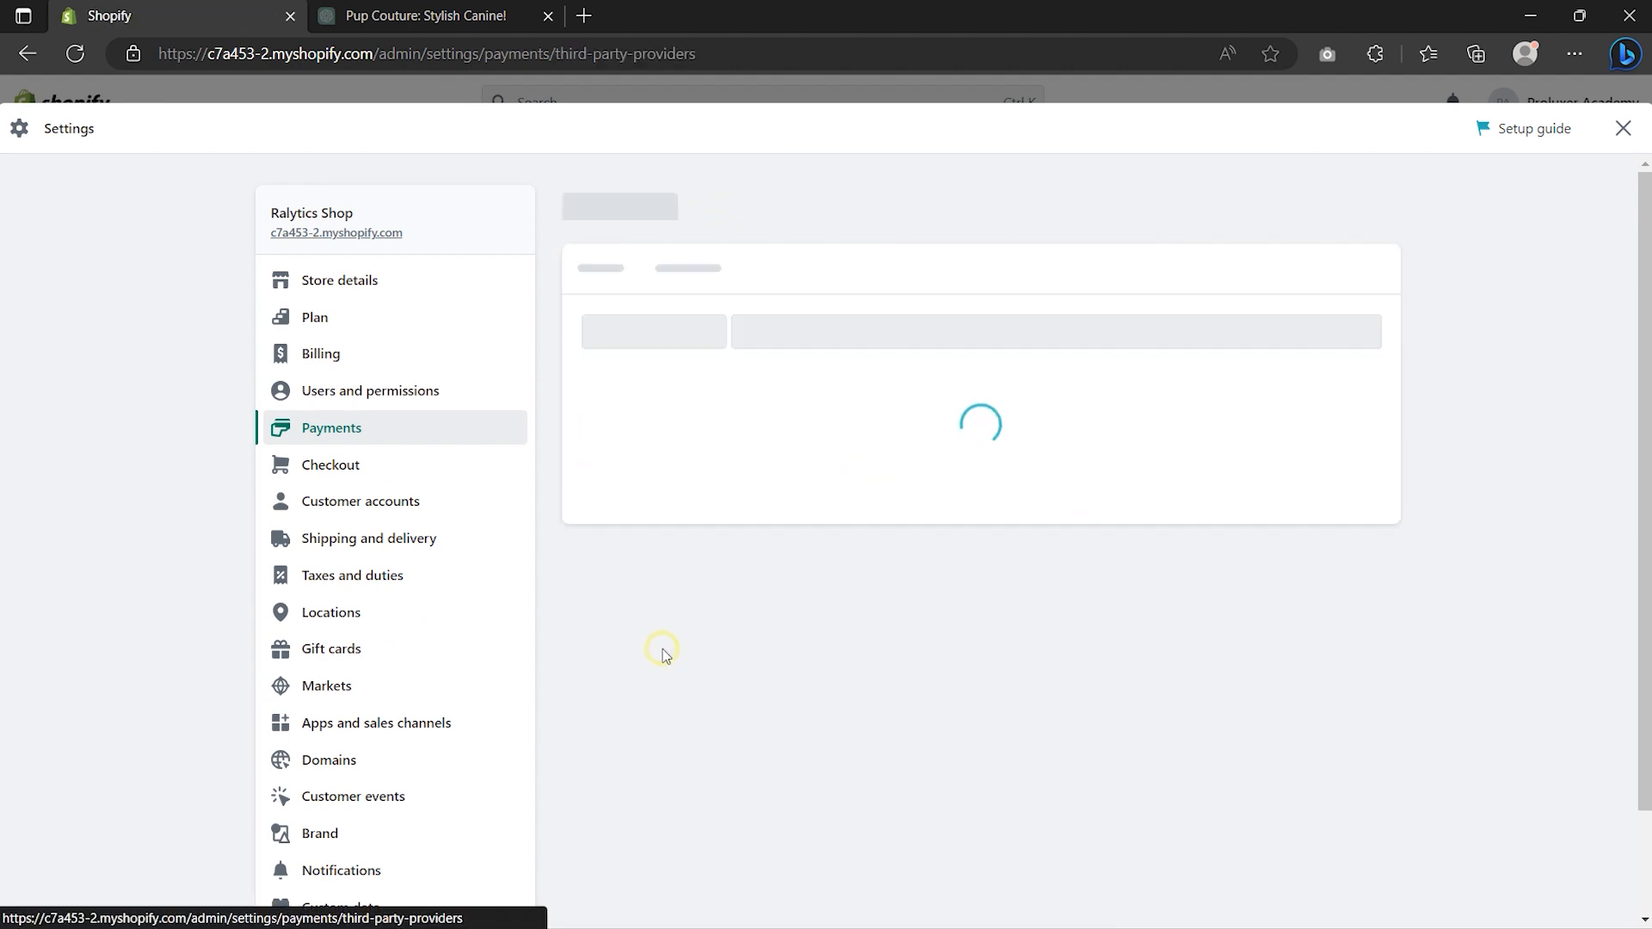
scroll(665, 658, "down", 15)
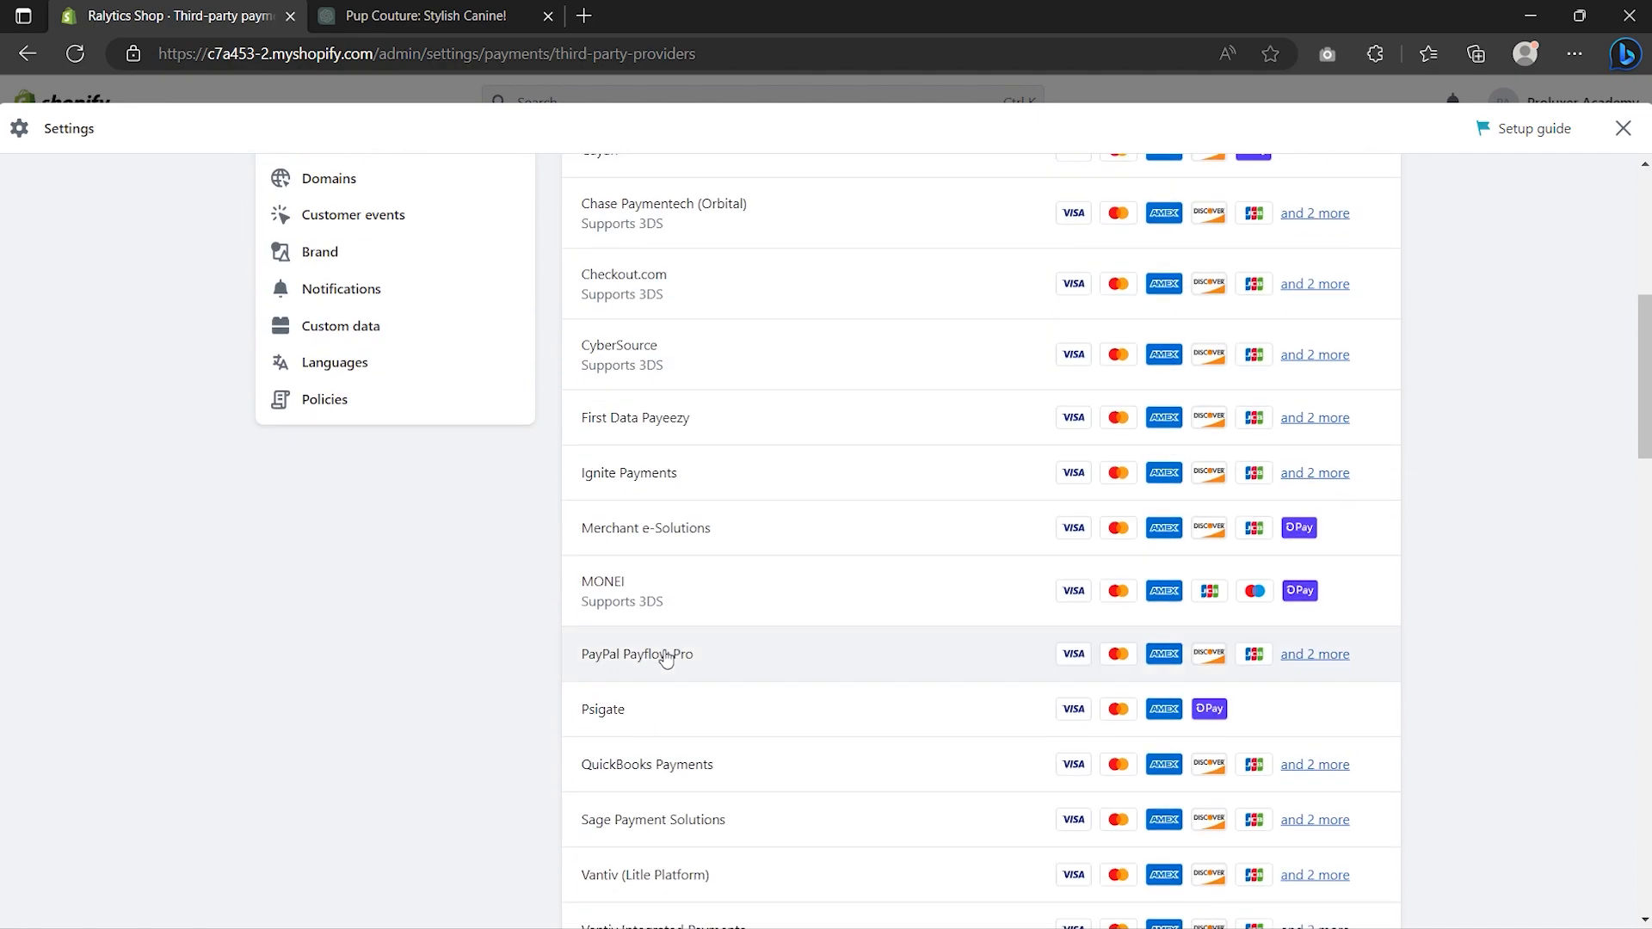
scroll(665, 658, "up", 15)
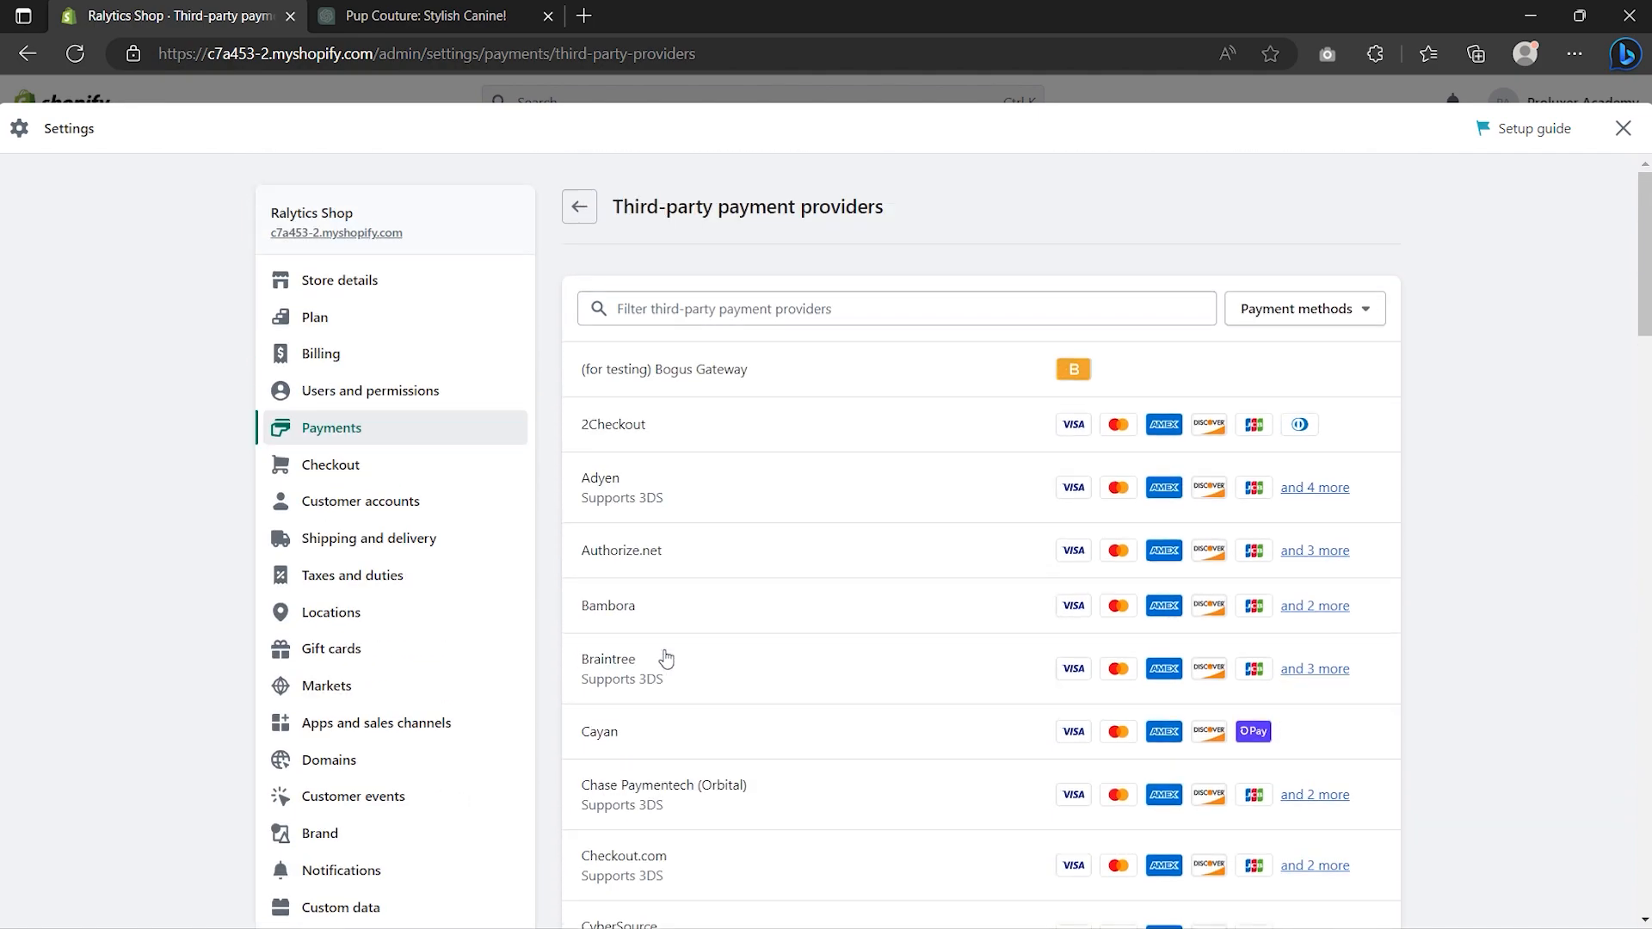
left_click(580, 209)
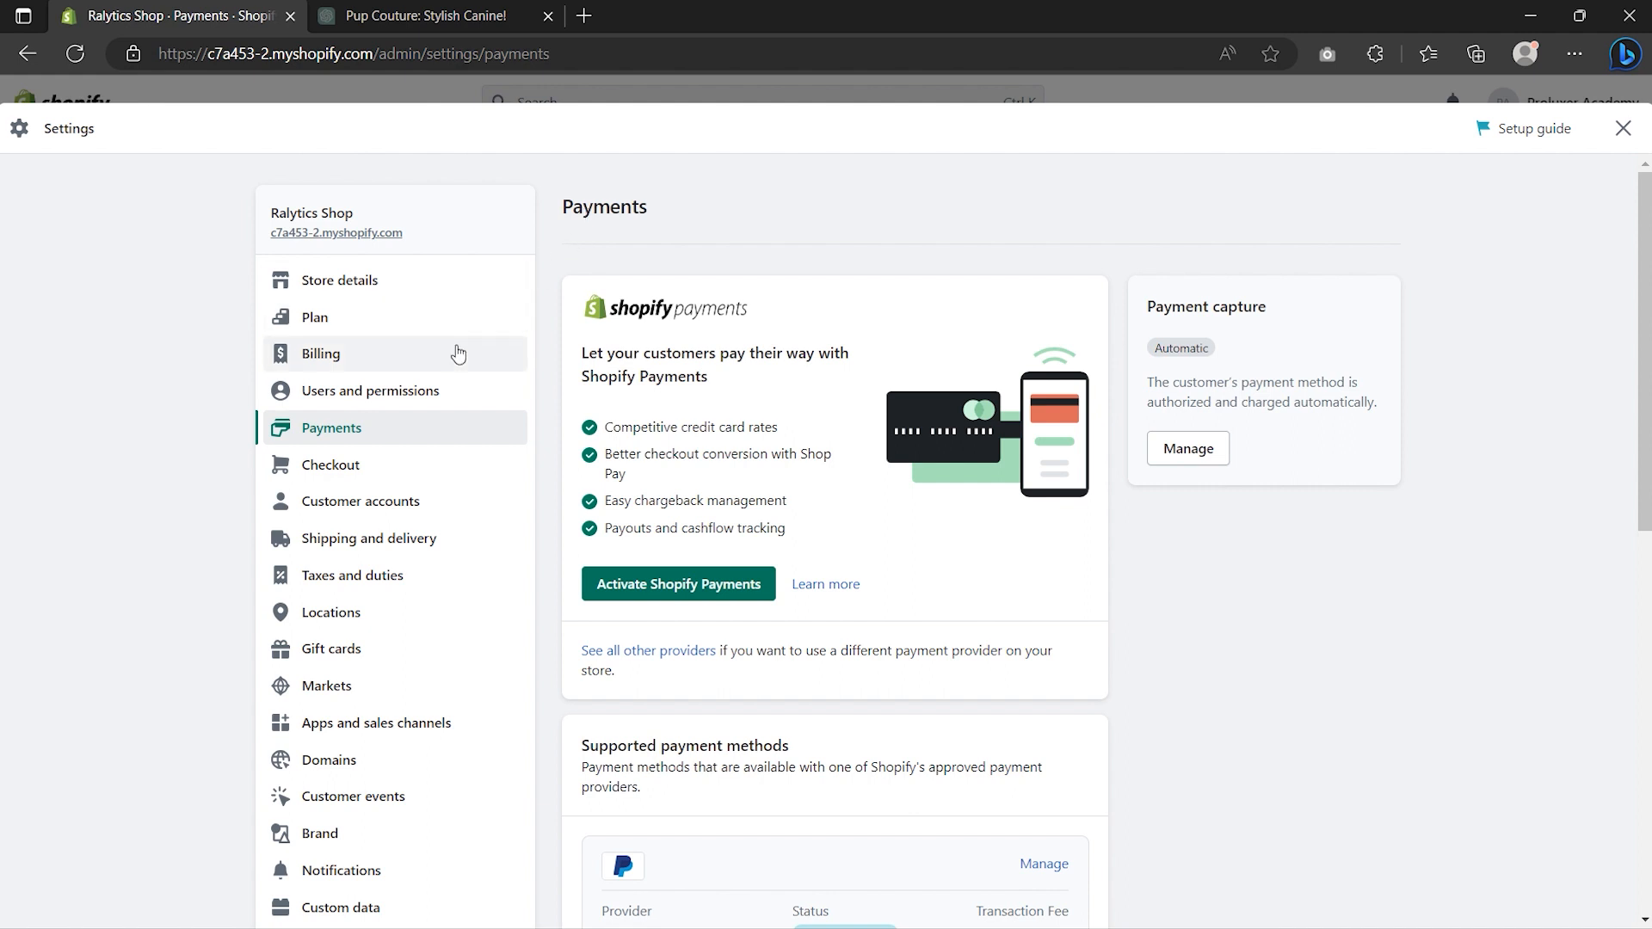
- Set the International market's status to Active, save it and dismiss the localized experiences notice
left_click(341, 693)
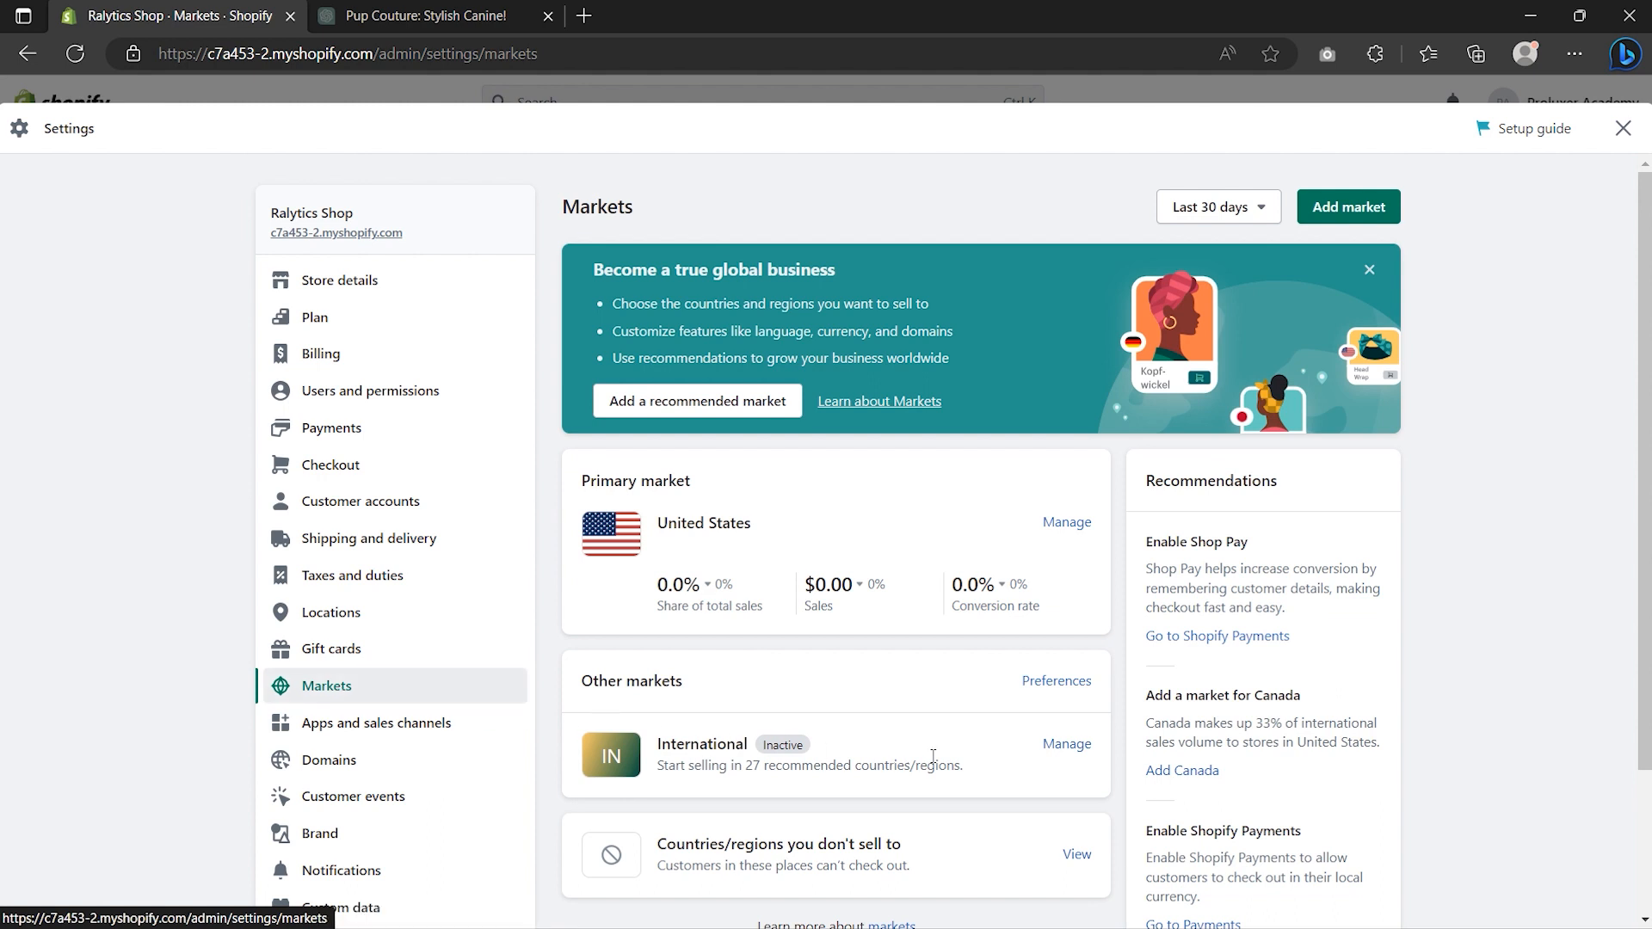
left_click(1067, 747)
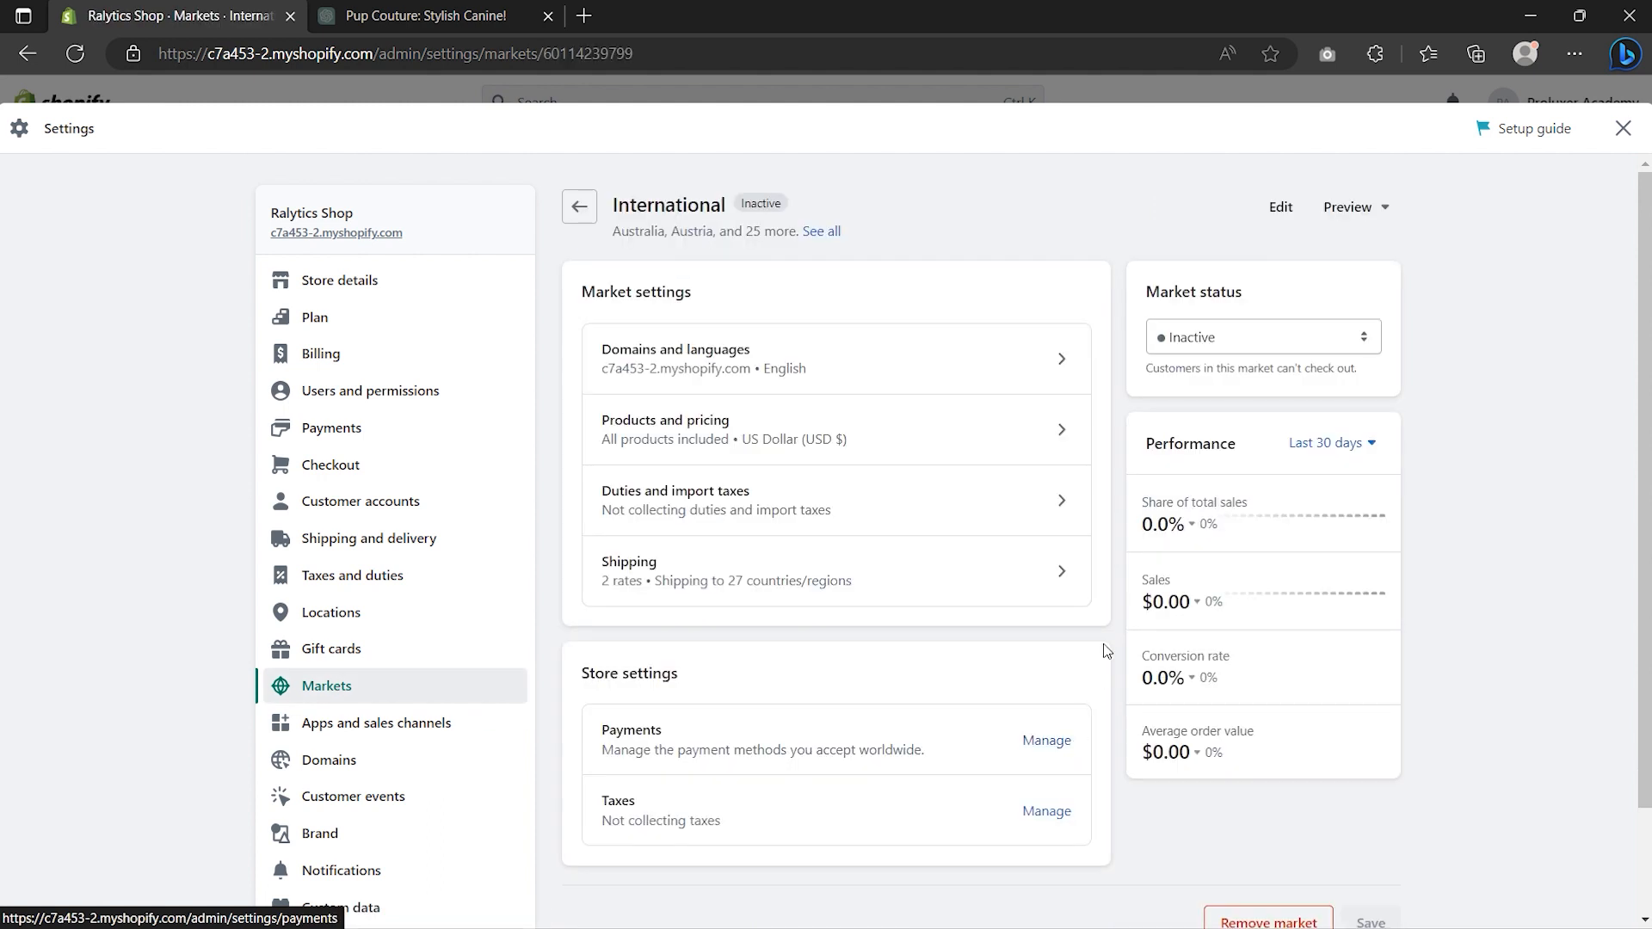
left_click(1225, 339)
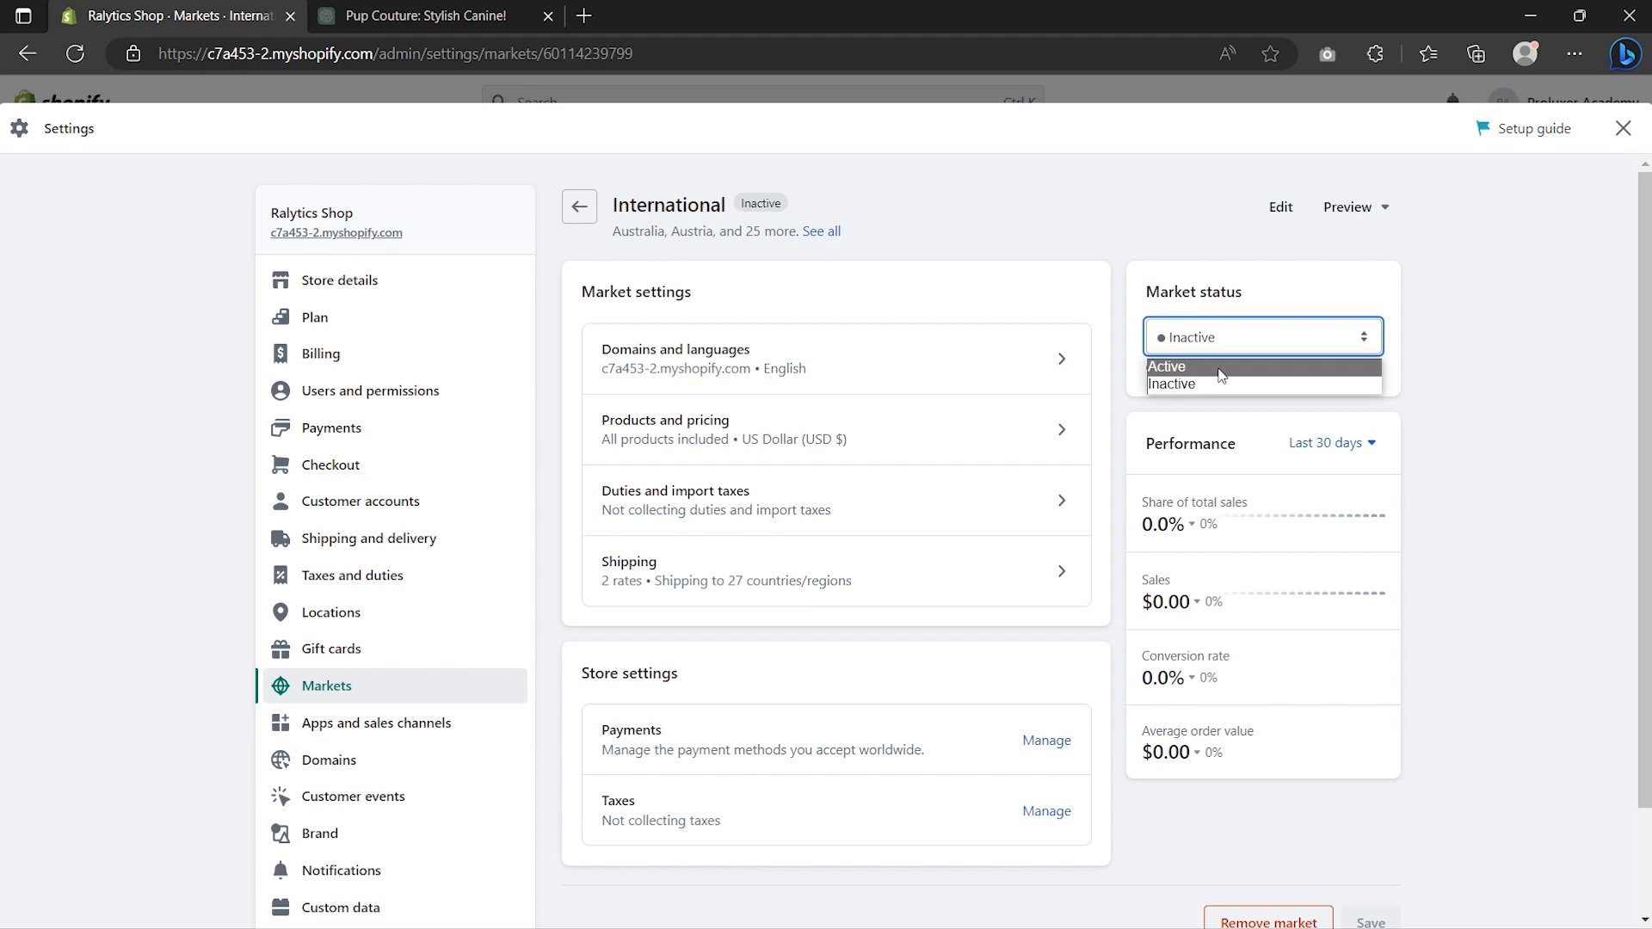
left_click(1220, 369)
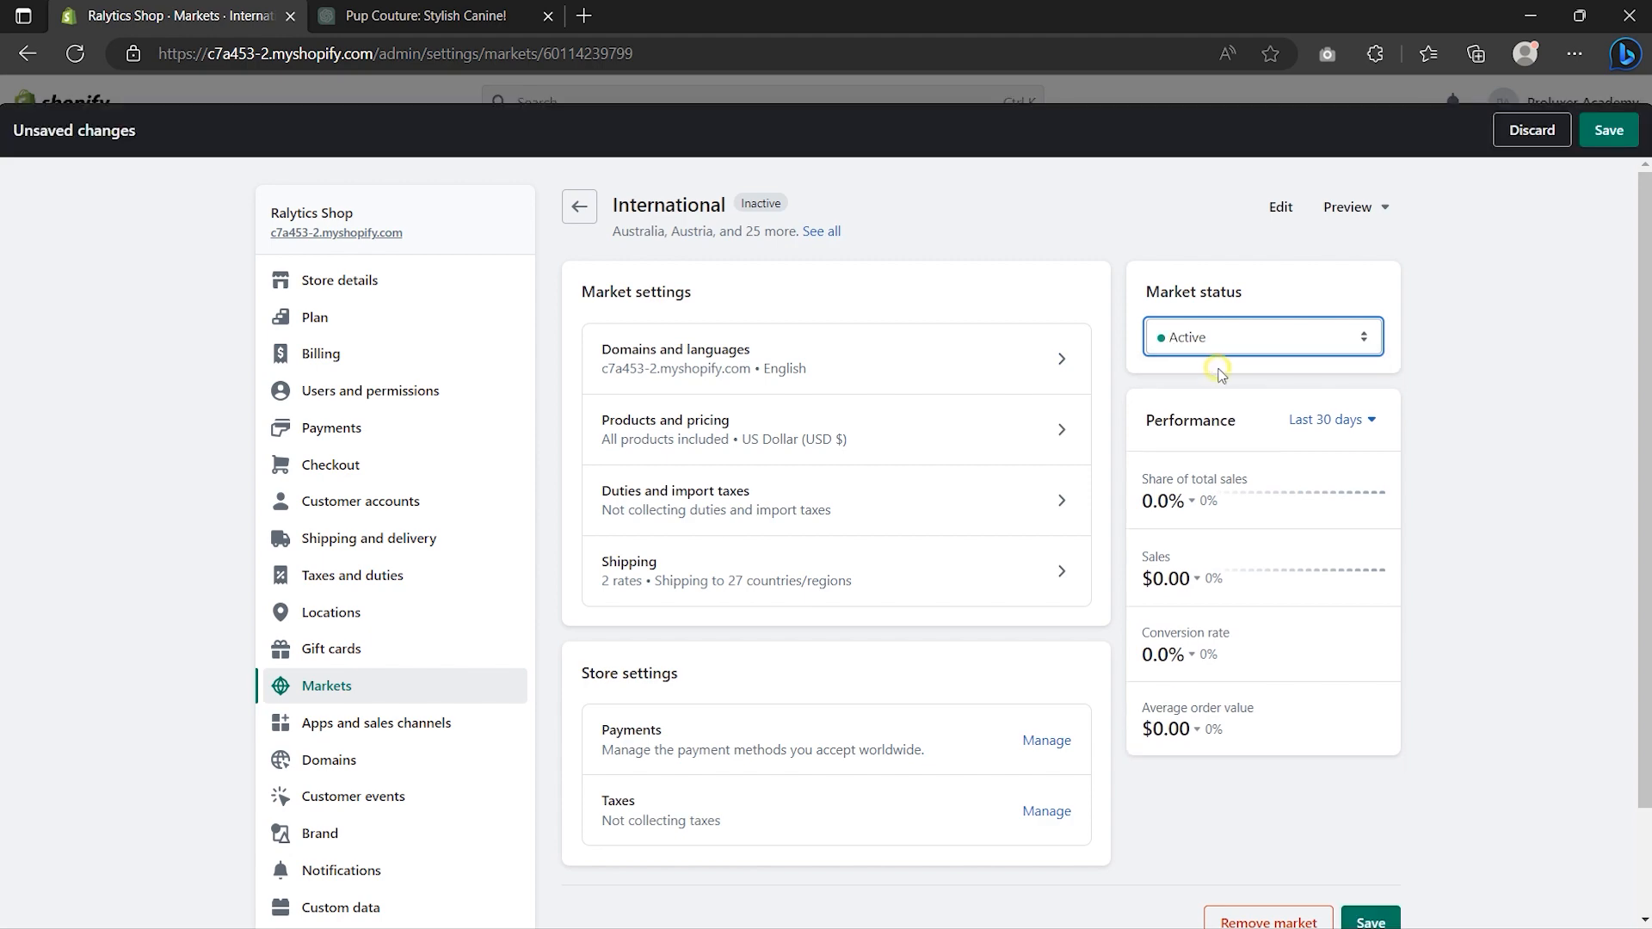
left_click(1609, 133)
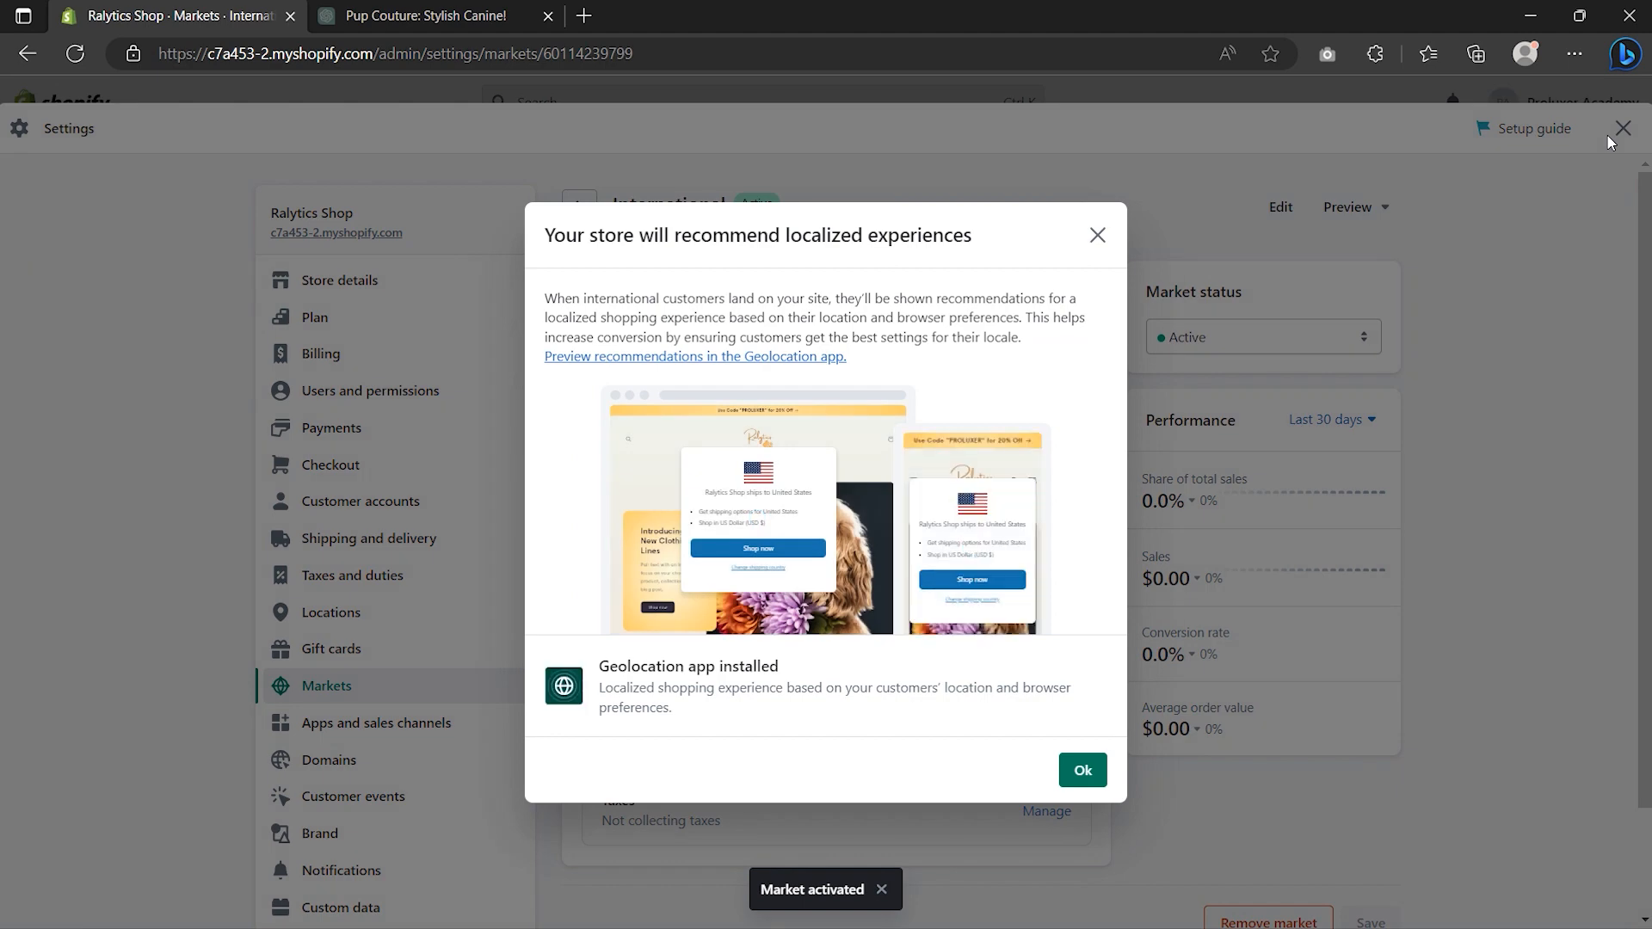
left_click(1080, 768)
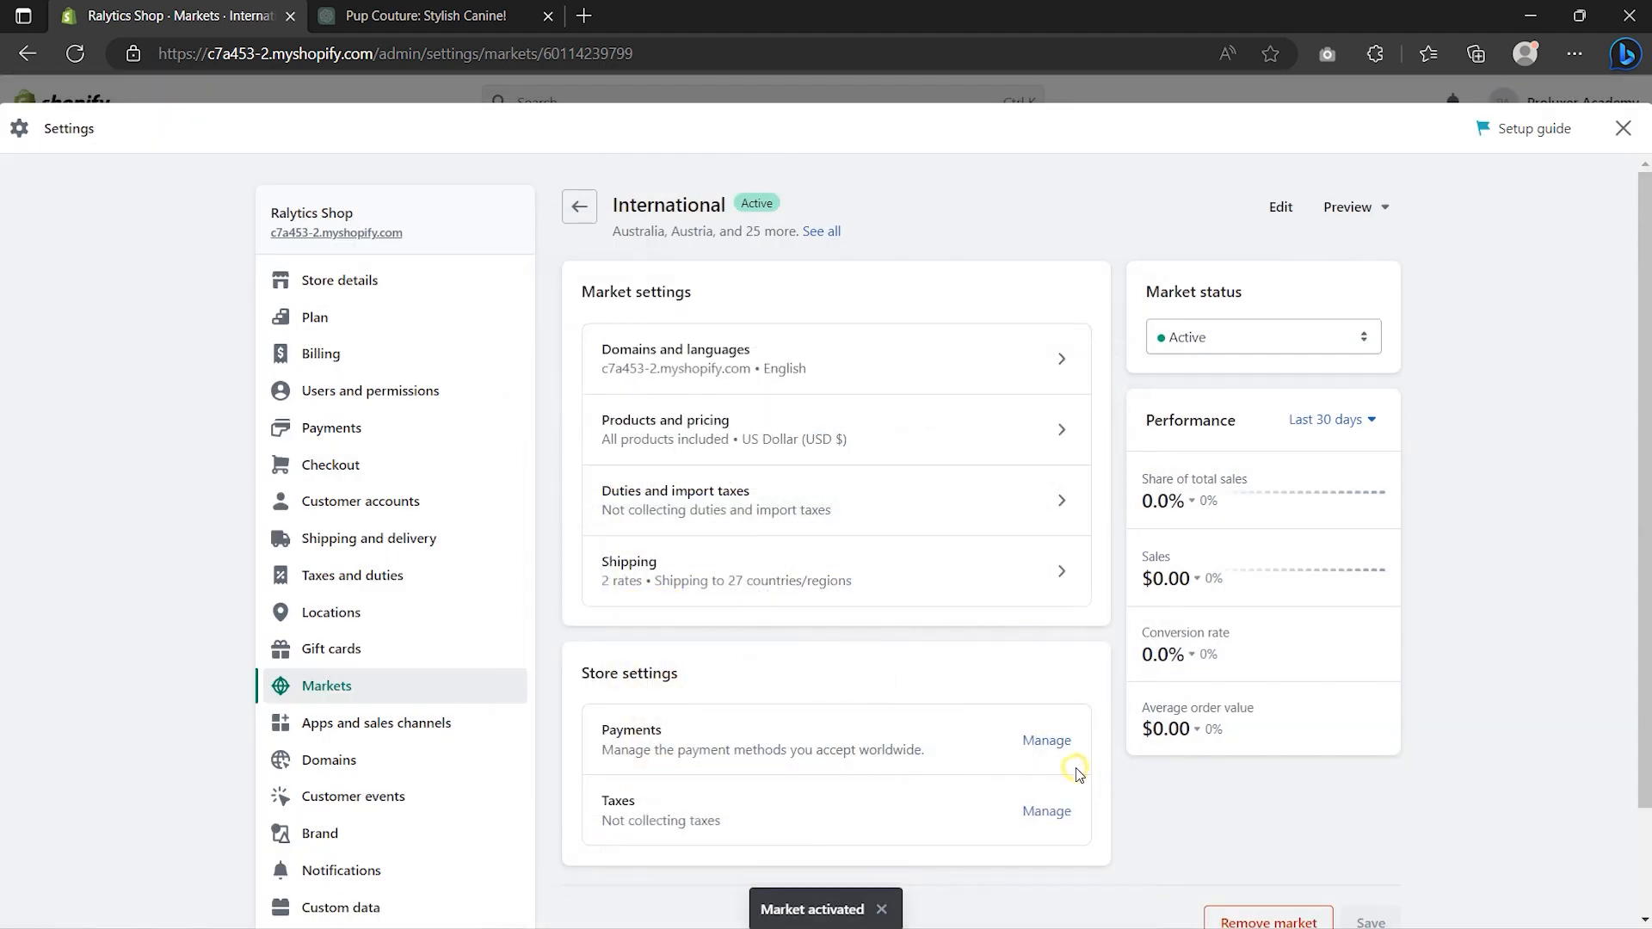
- Delete the Domestic and International shipping zones from the general shipping profile
left_click(370, 542)
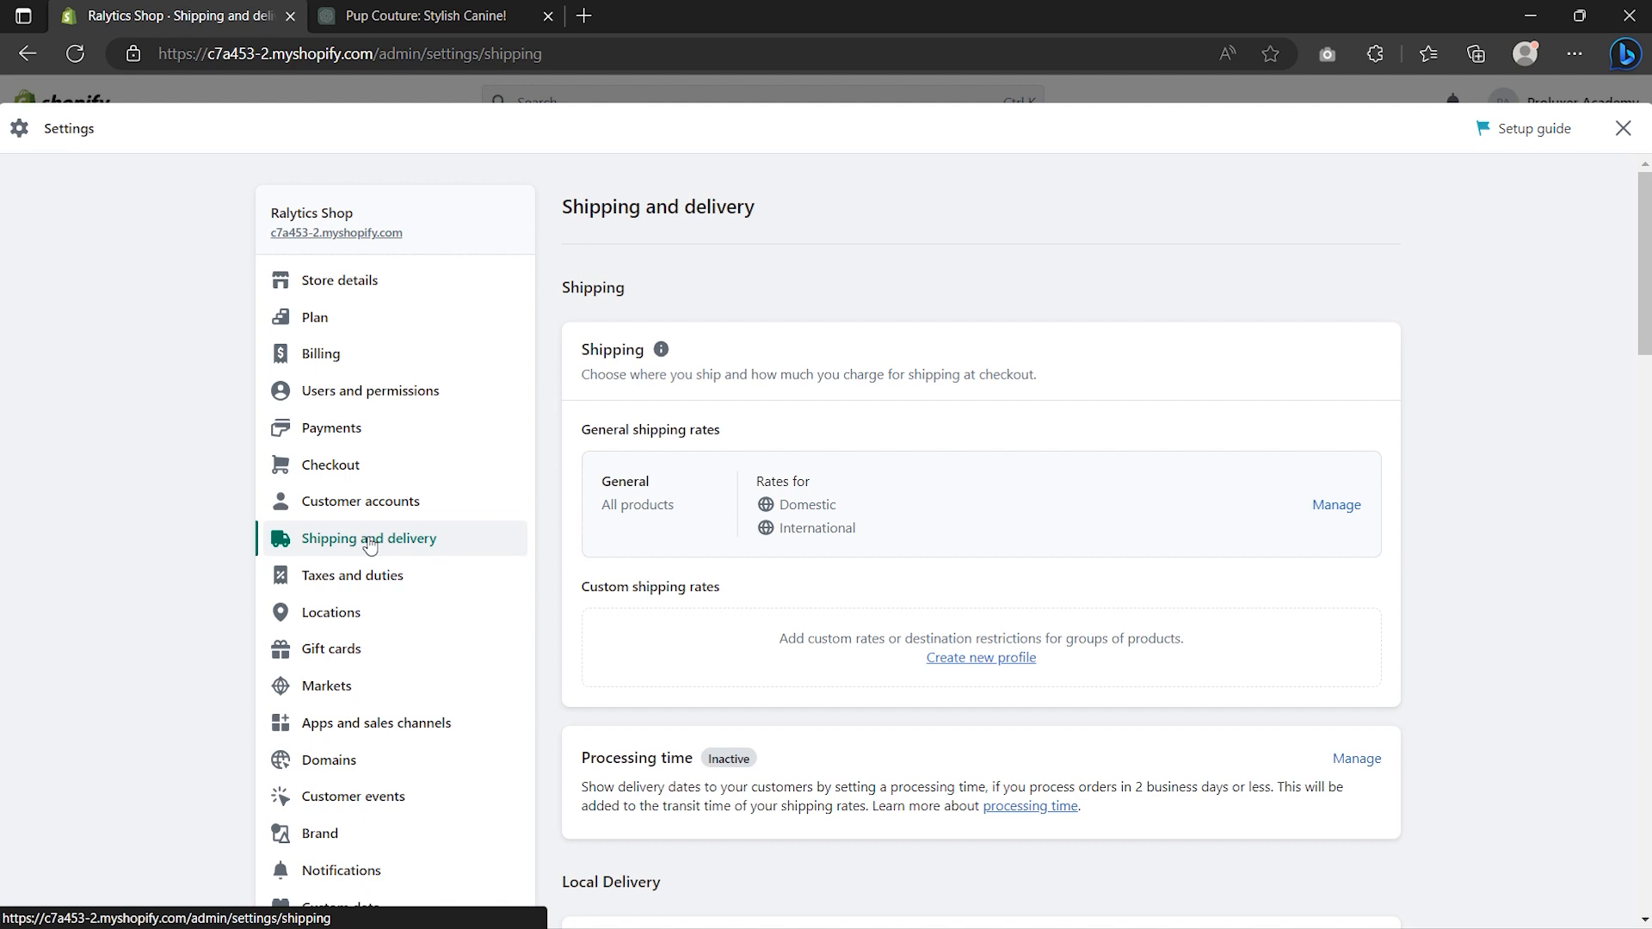
left_click(1341, 506)
scroll(1347, 511, "down", 5)
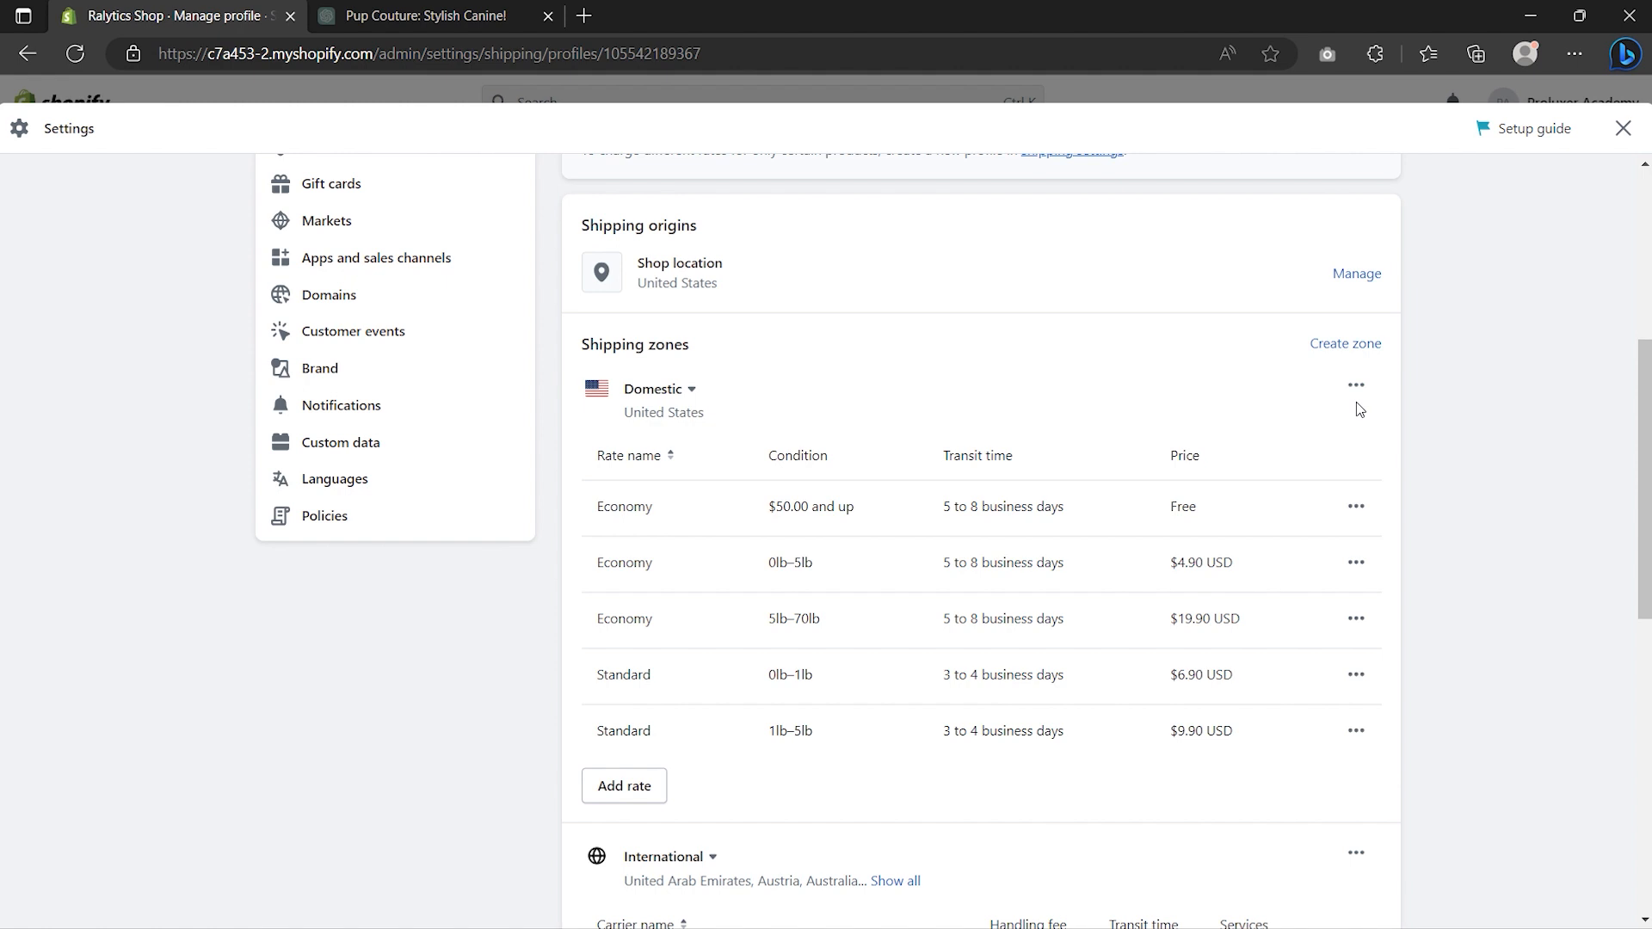
left_click(1356, 389)
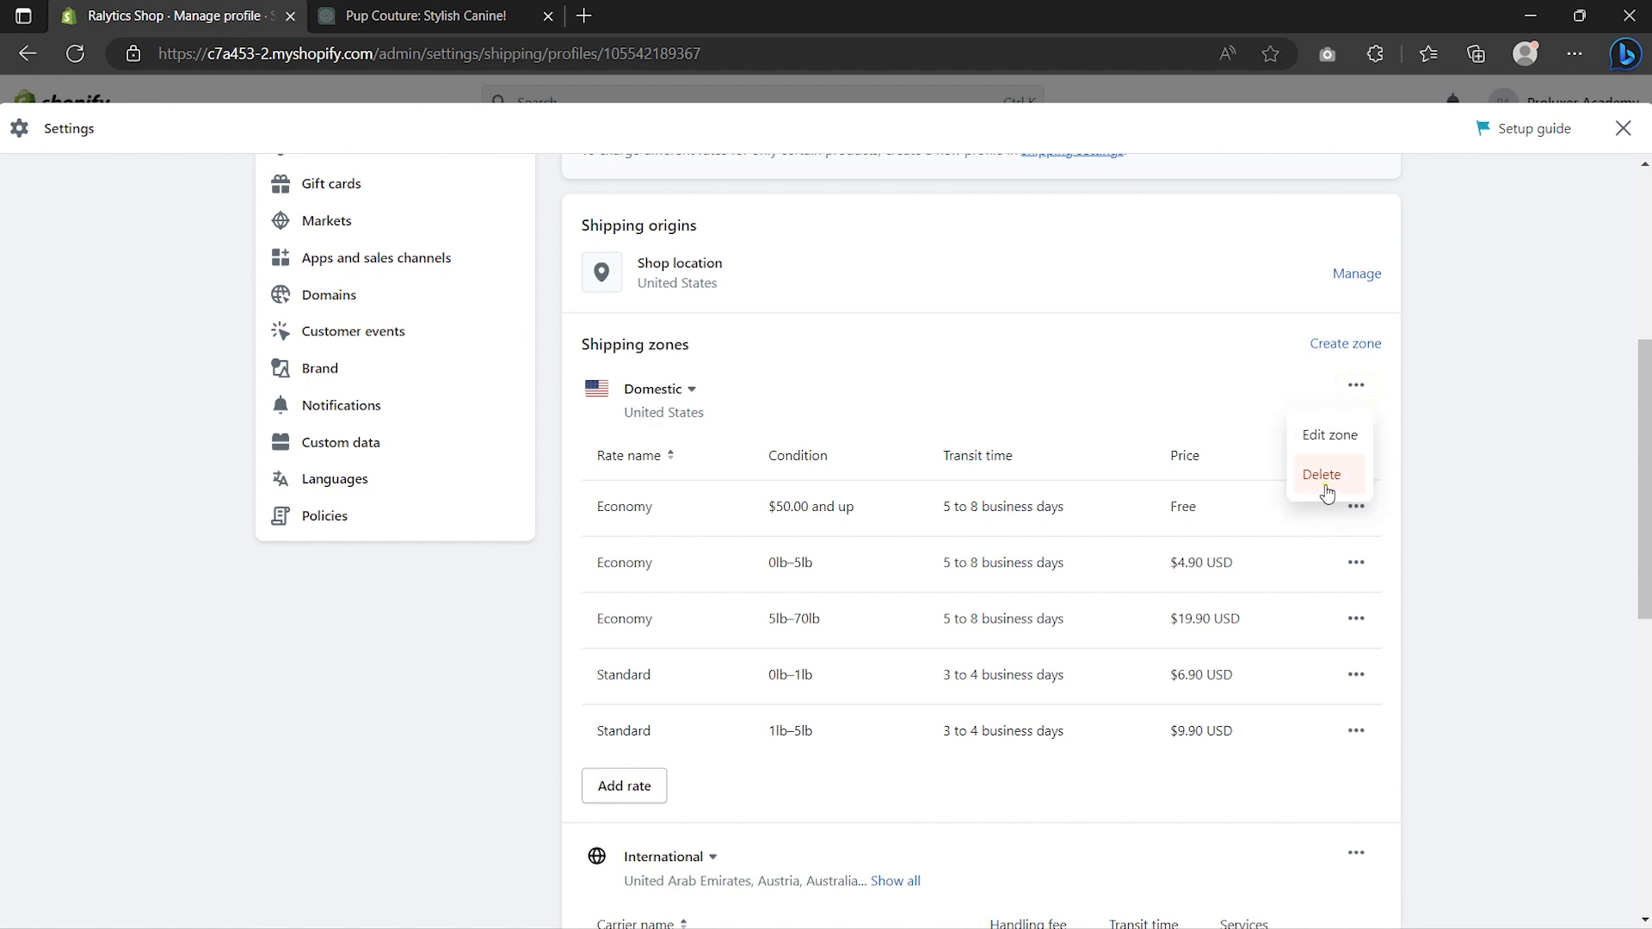
left_click(1325, 479)
left_click(1355, 385)
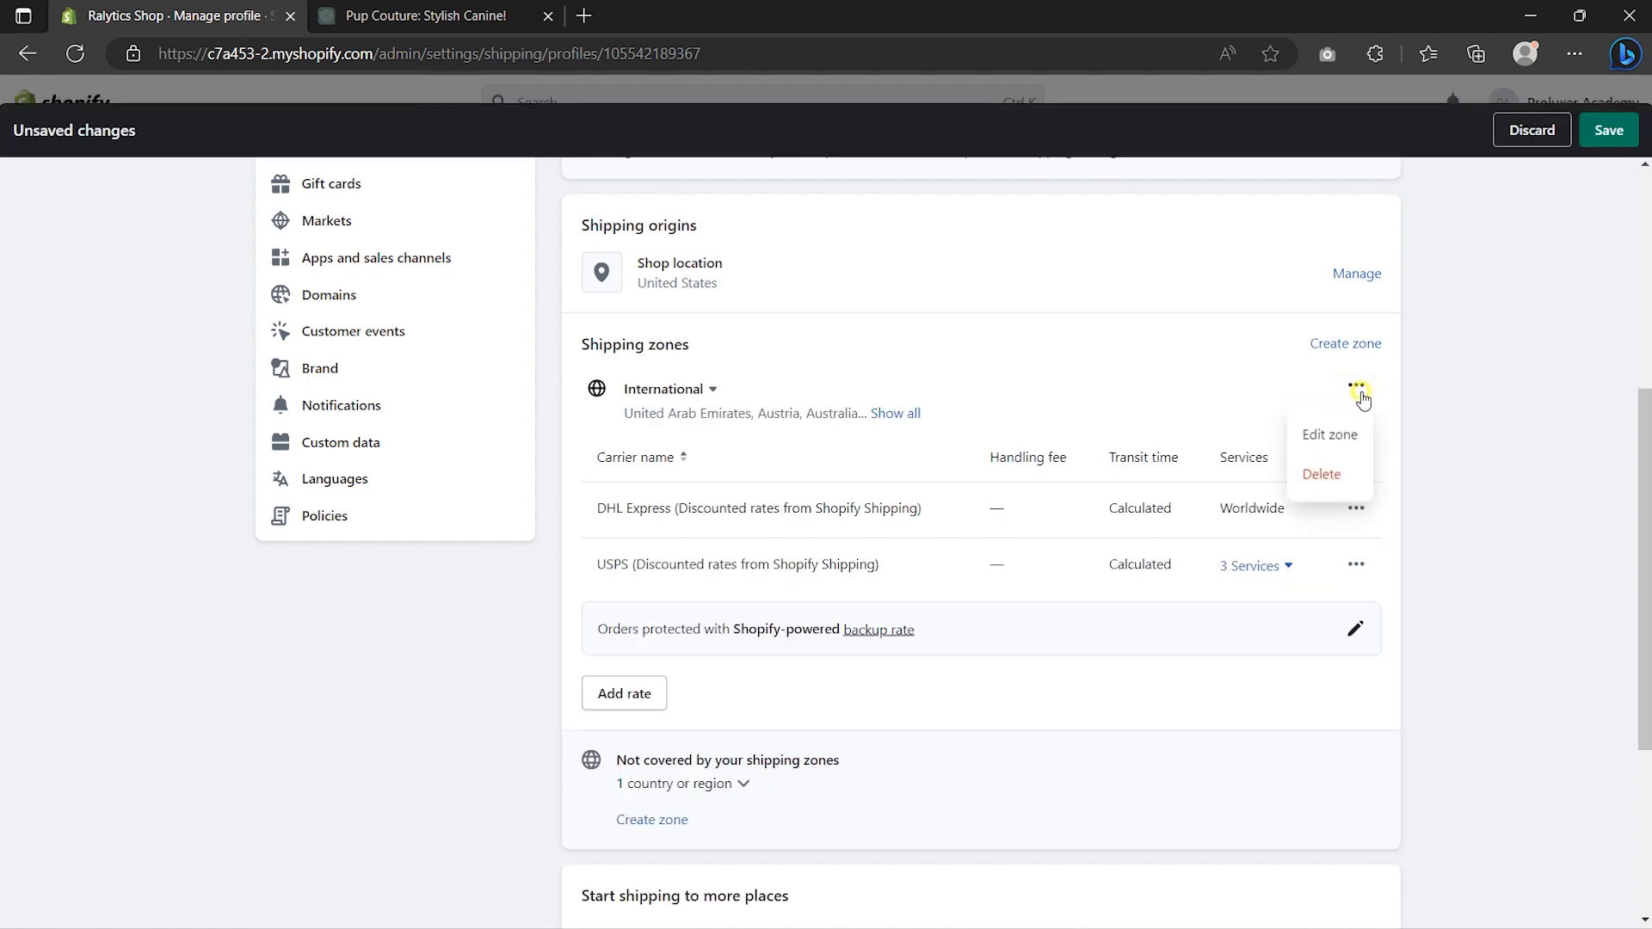
left_click(1334, 478)
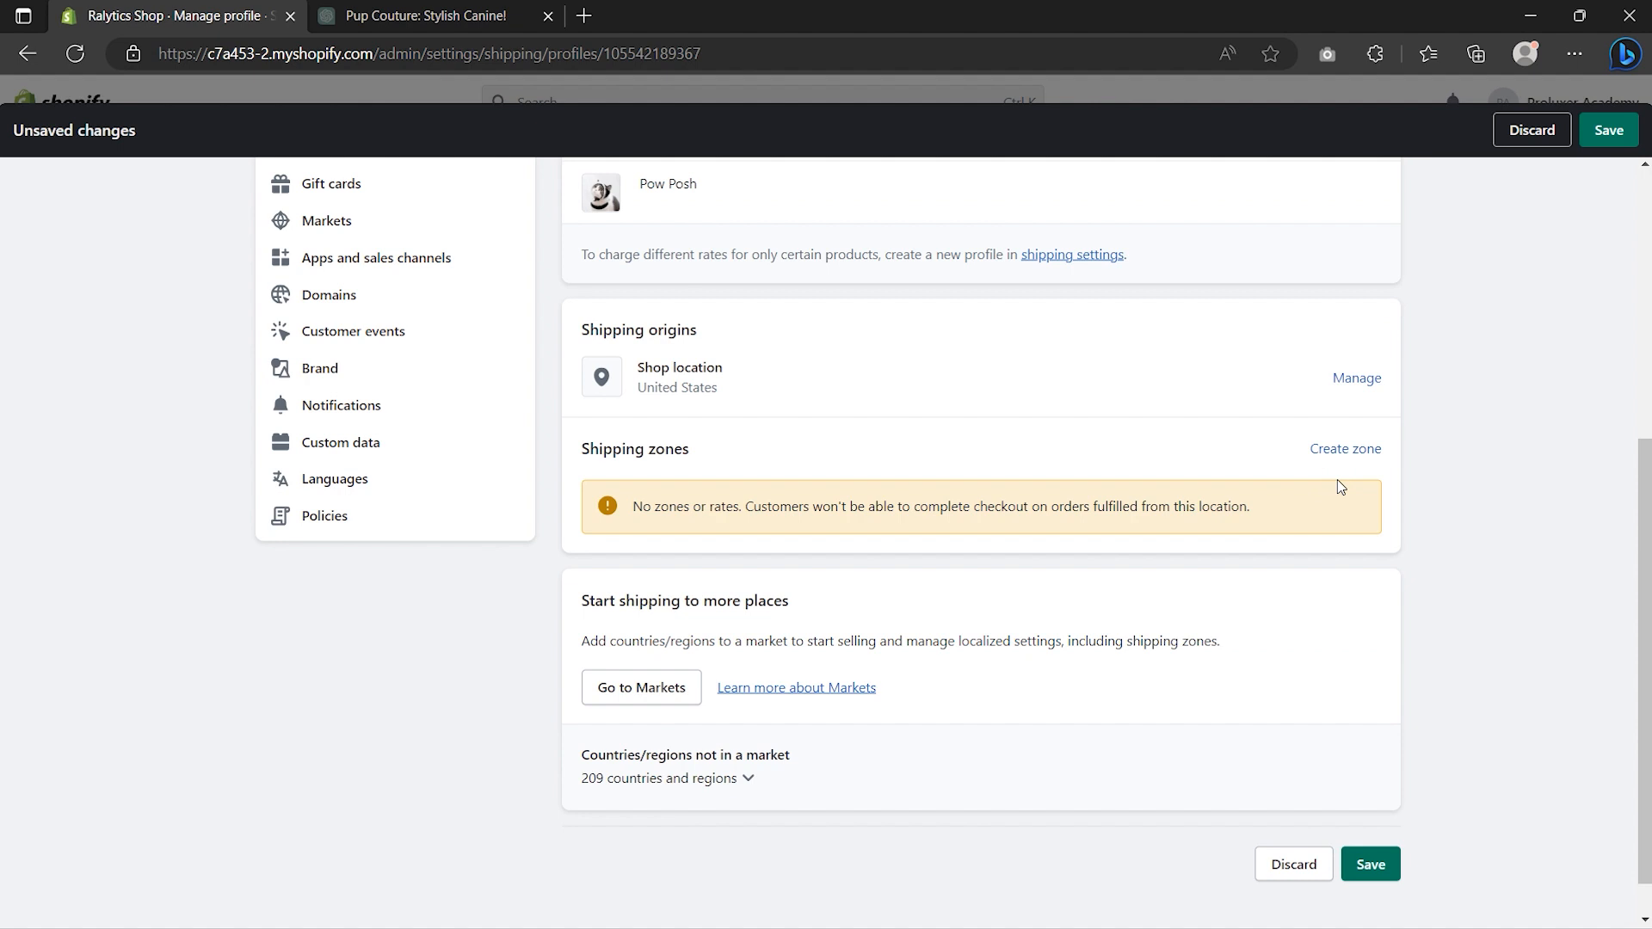
- Create a shipping zone named Free Shipping Worldwide that covers all International countries
left_click(1338, 449)
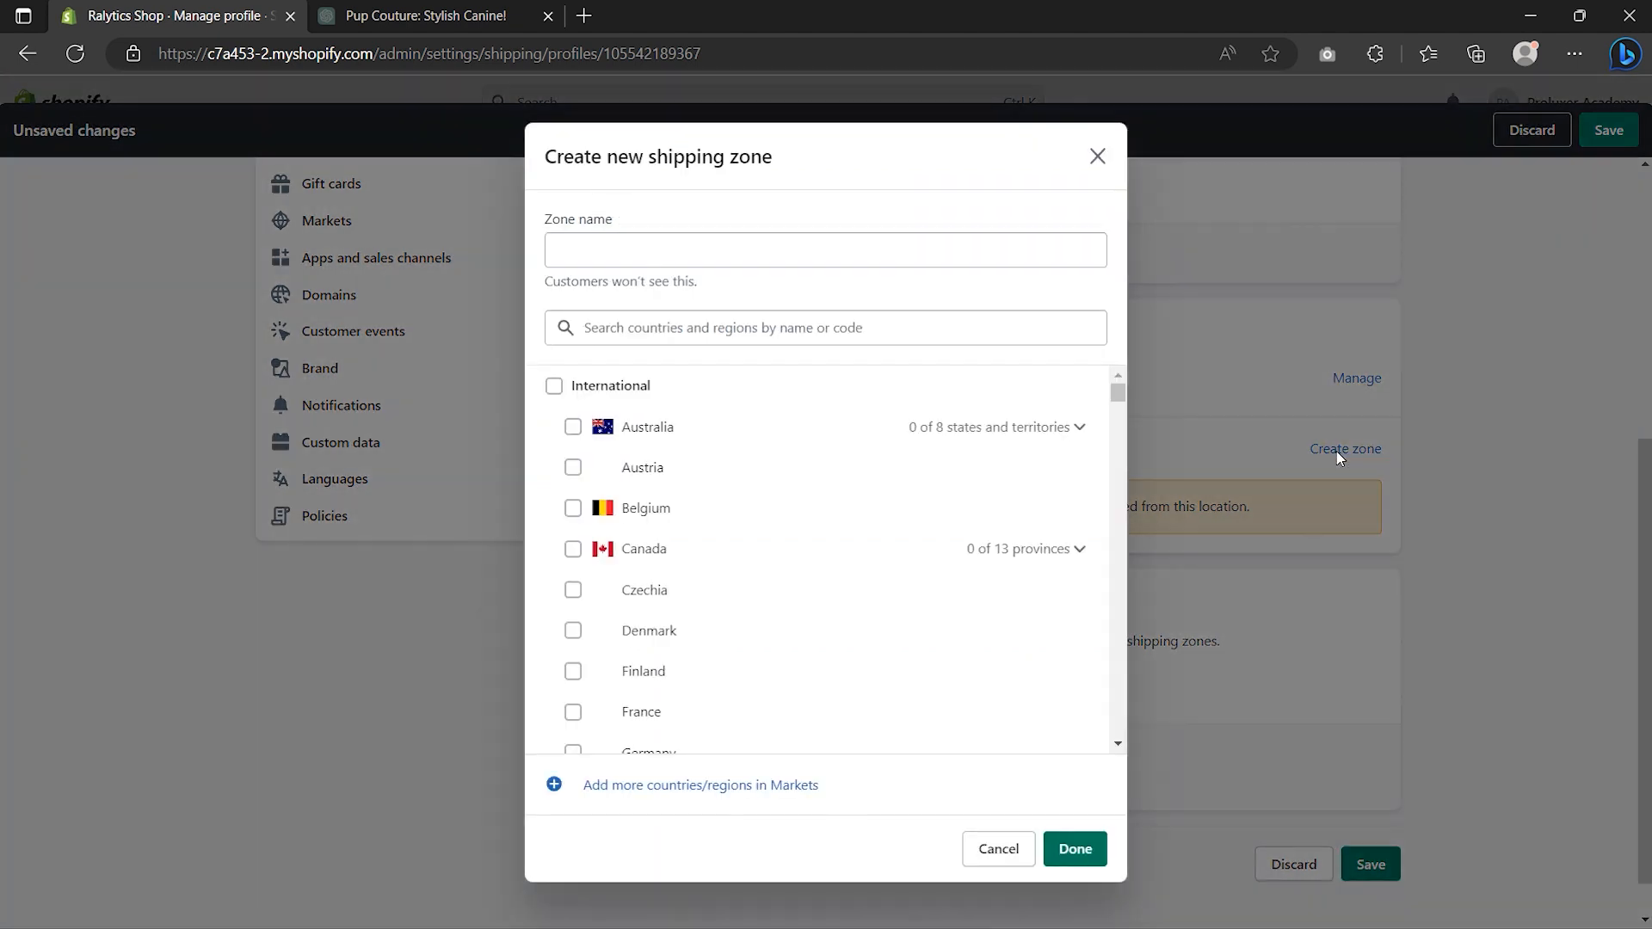
left_click(608, 249)
type("Free Shipping Worldwide")
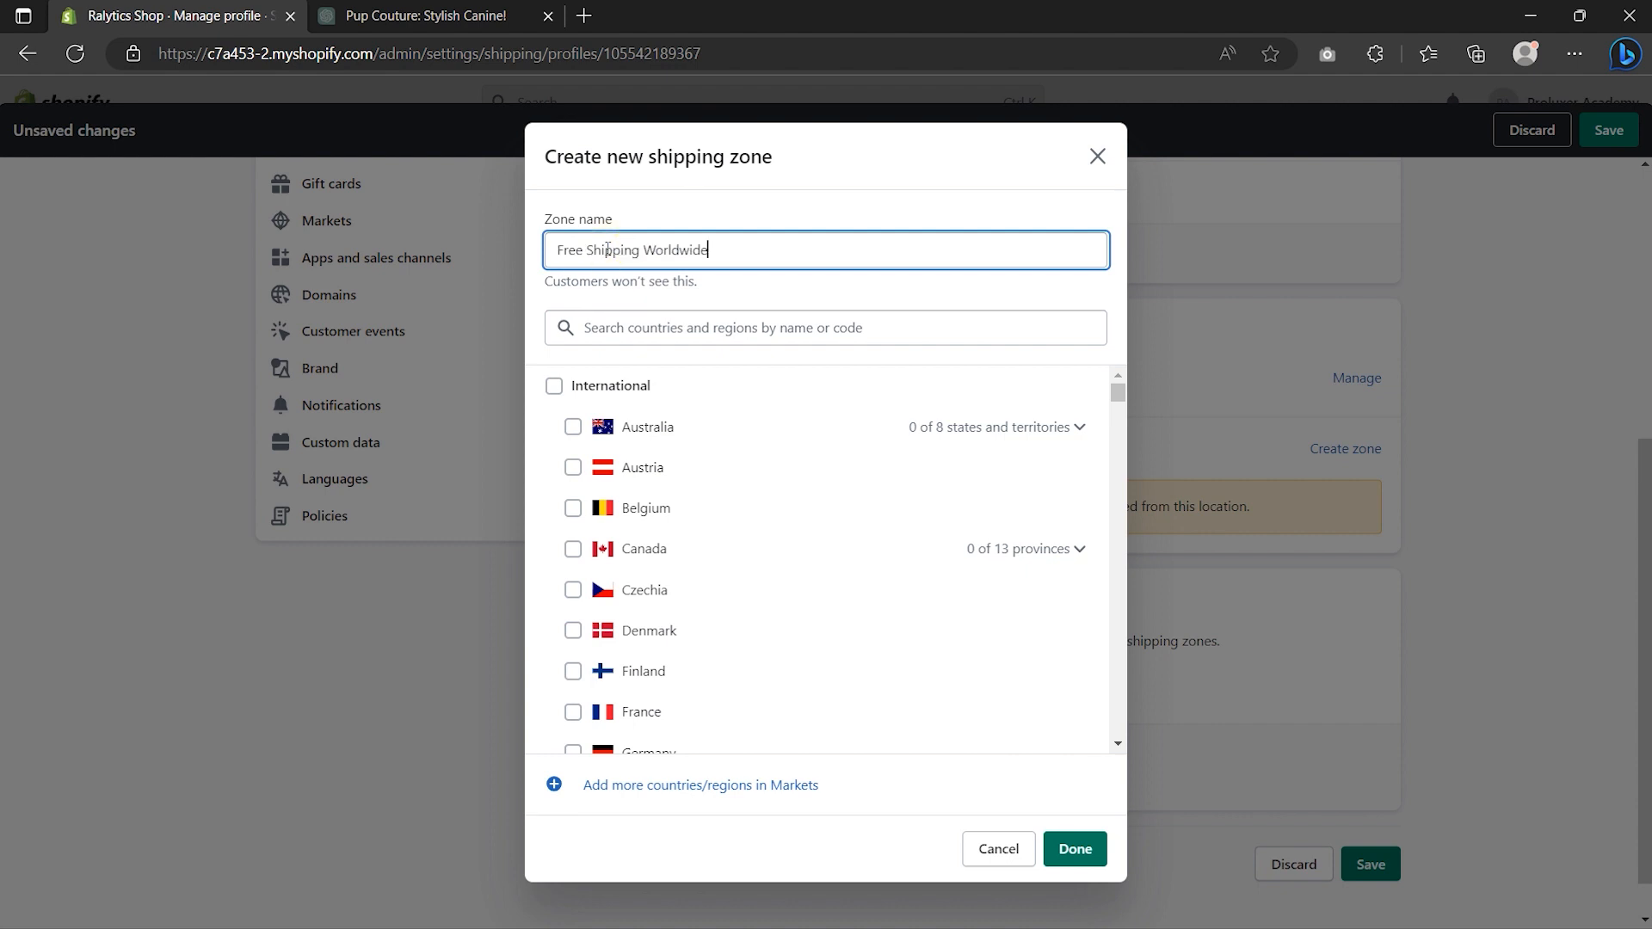
left_click(553, 386)
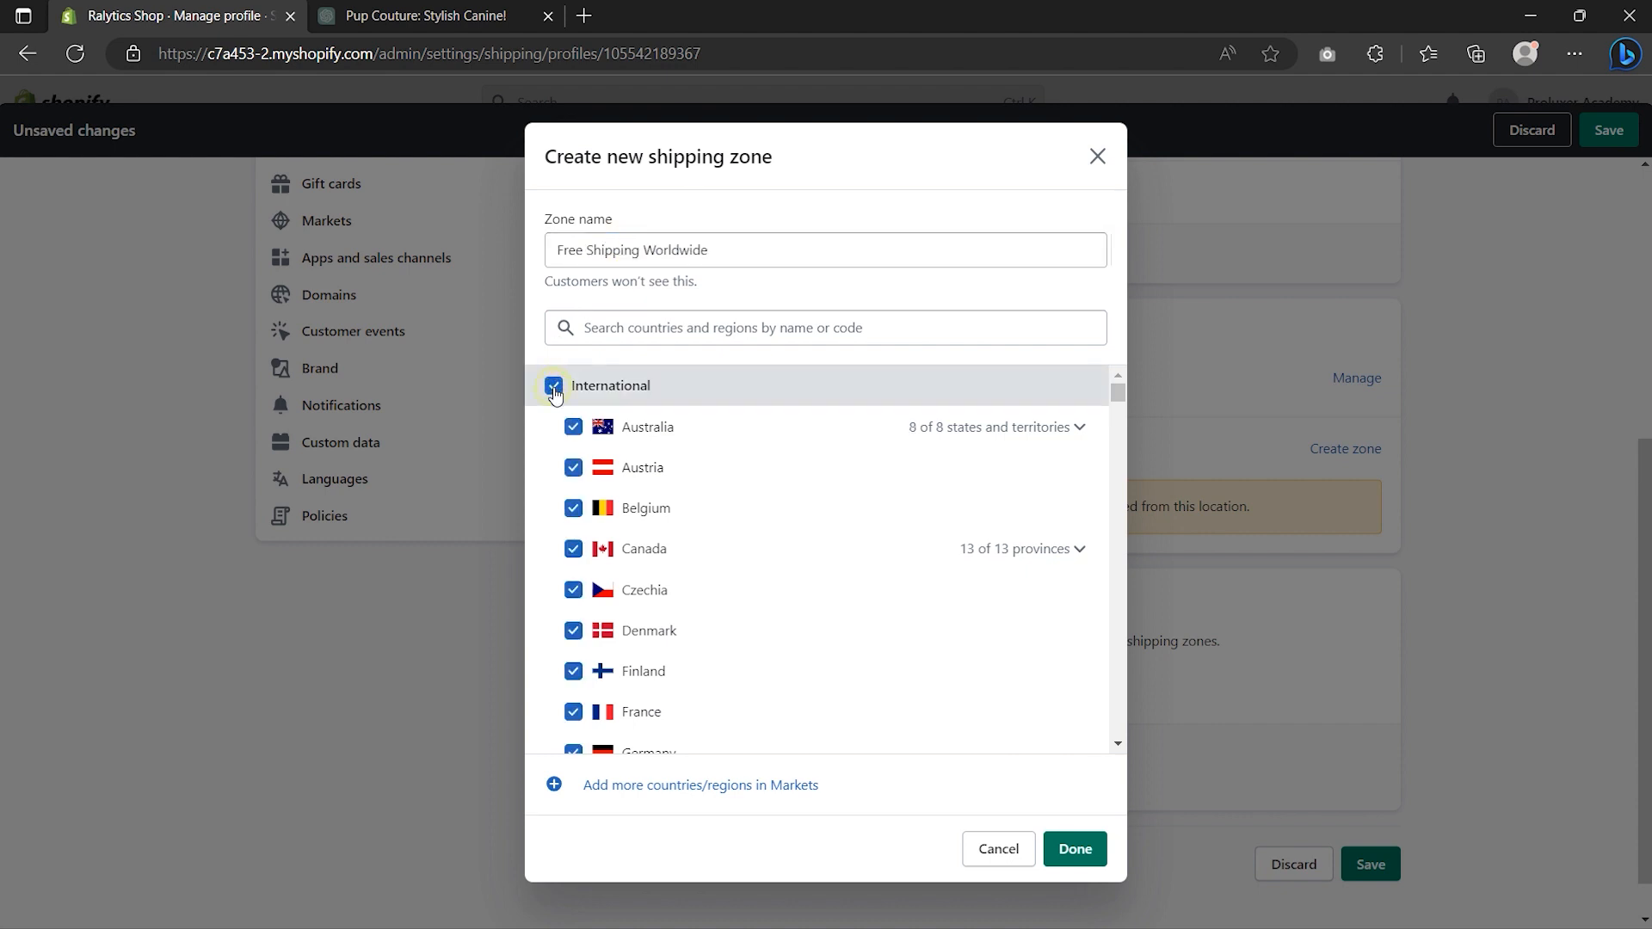
left_click(1066, 850)
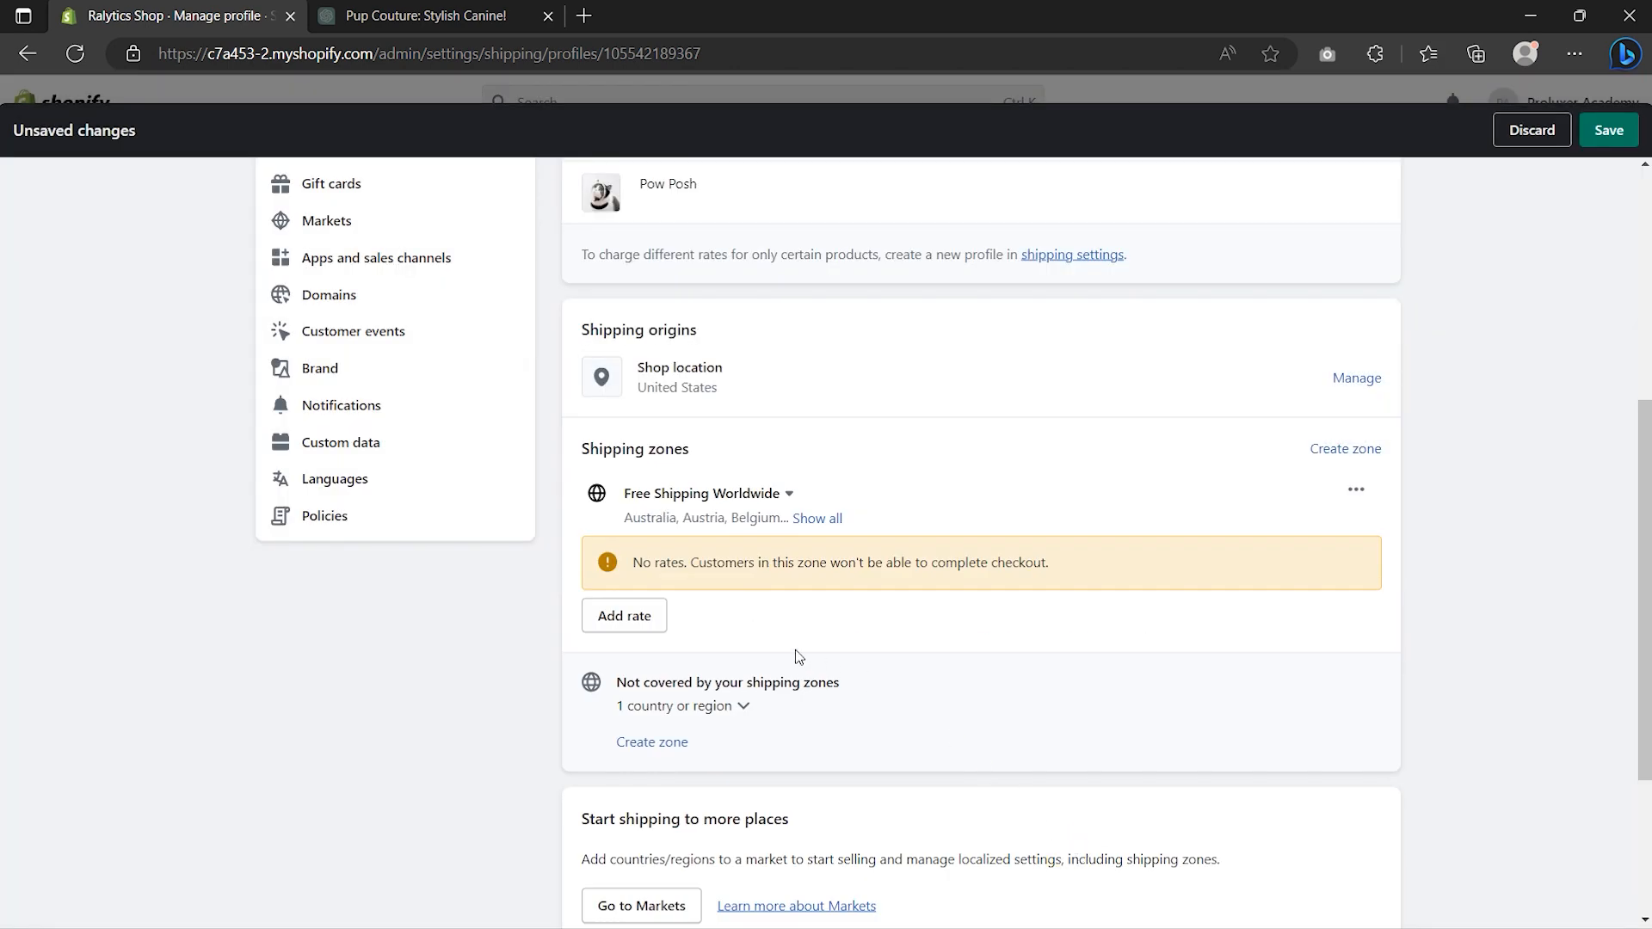
- Add a free Economy International rate priced at 0 to the Free Shipping Worldwide zone and save the shipping profile
left_click(641, 616)
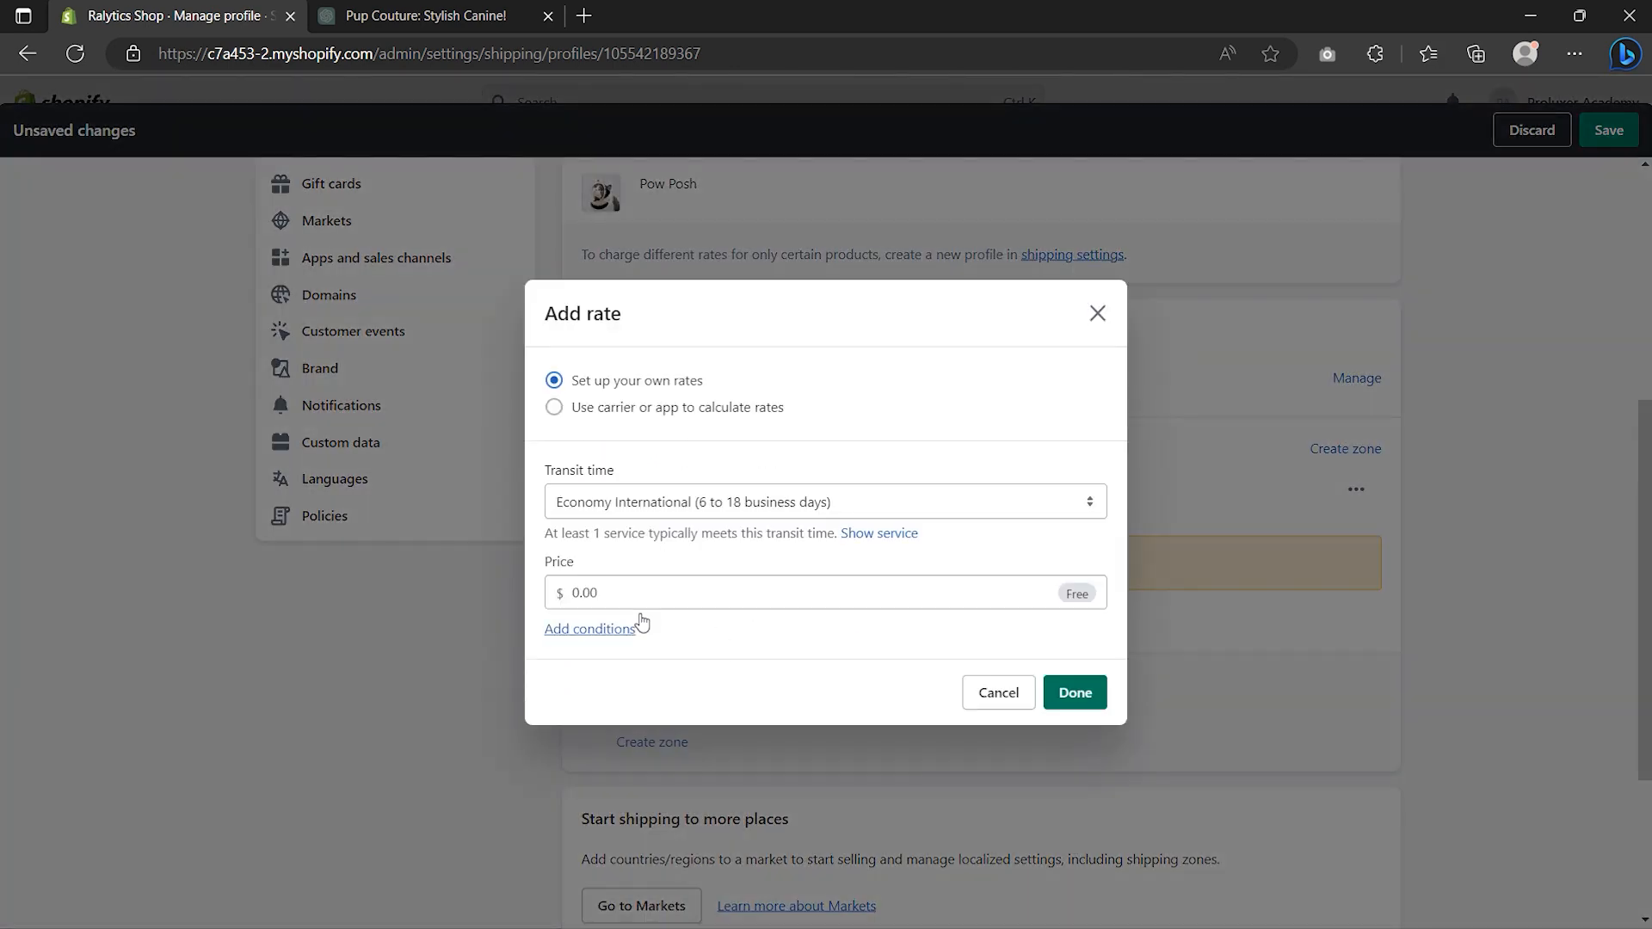
left_click(614, 594)
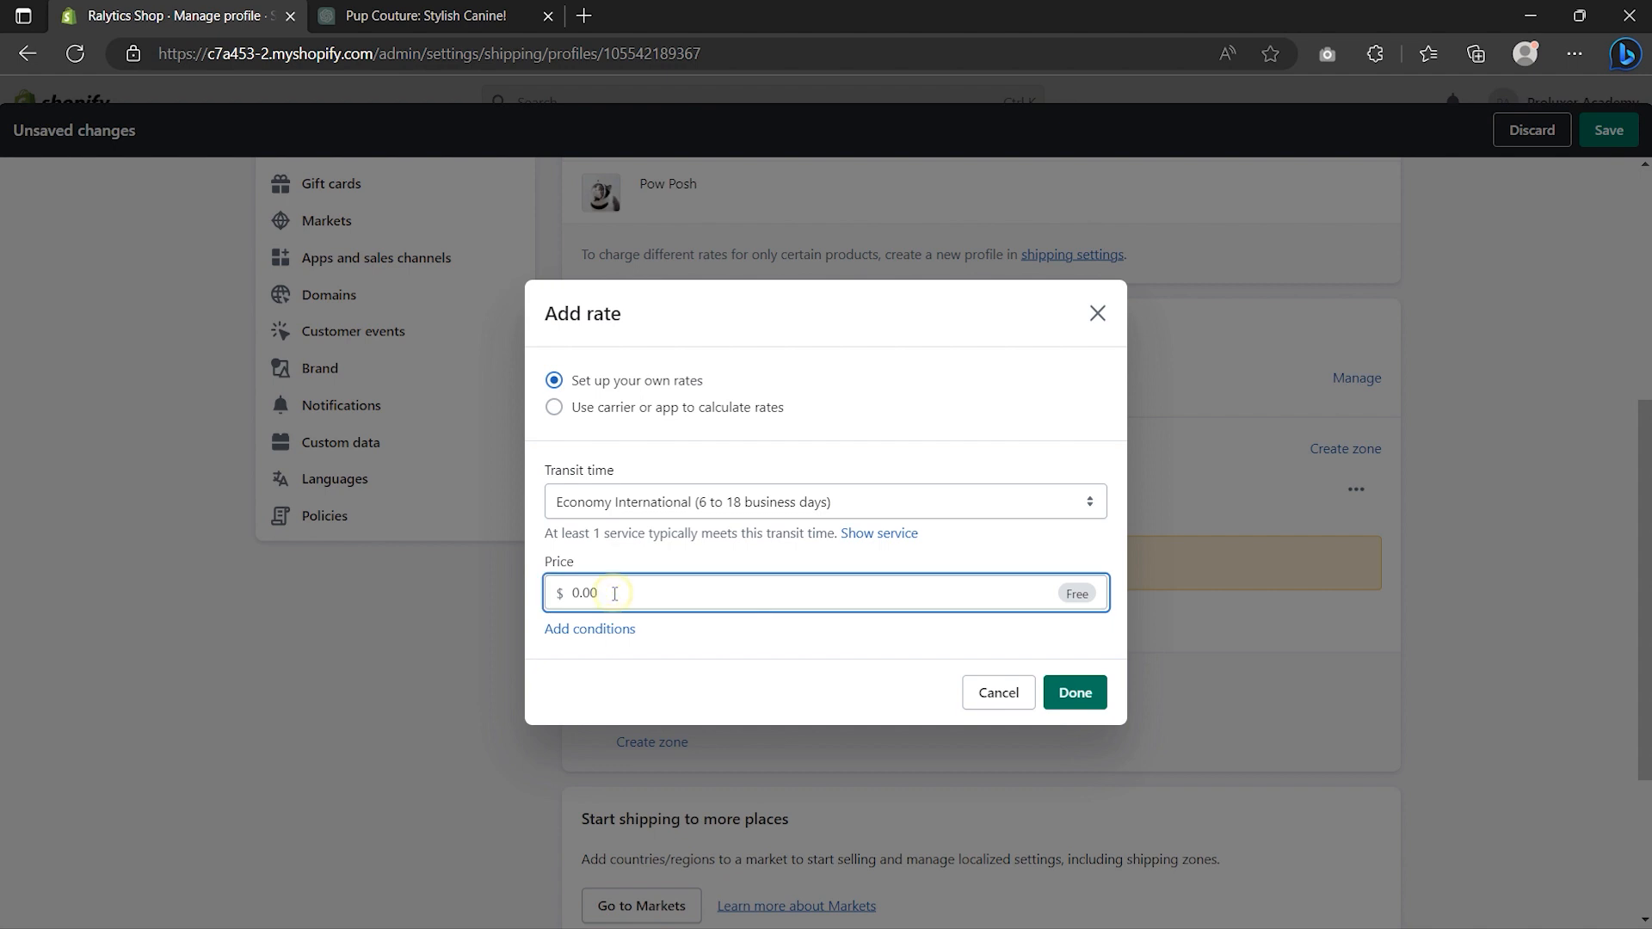
type("0")
left_click(1065, 692)
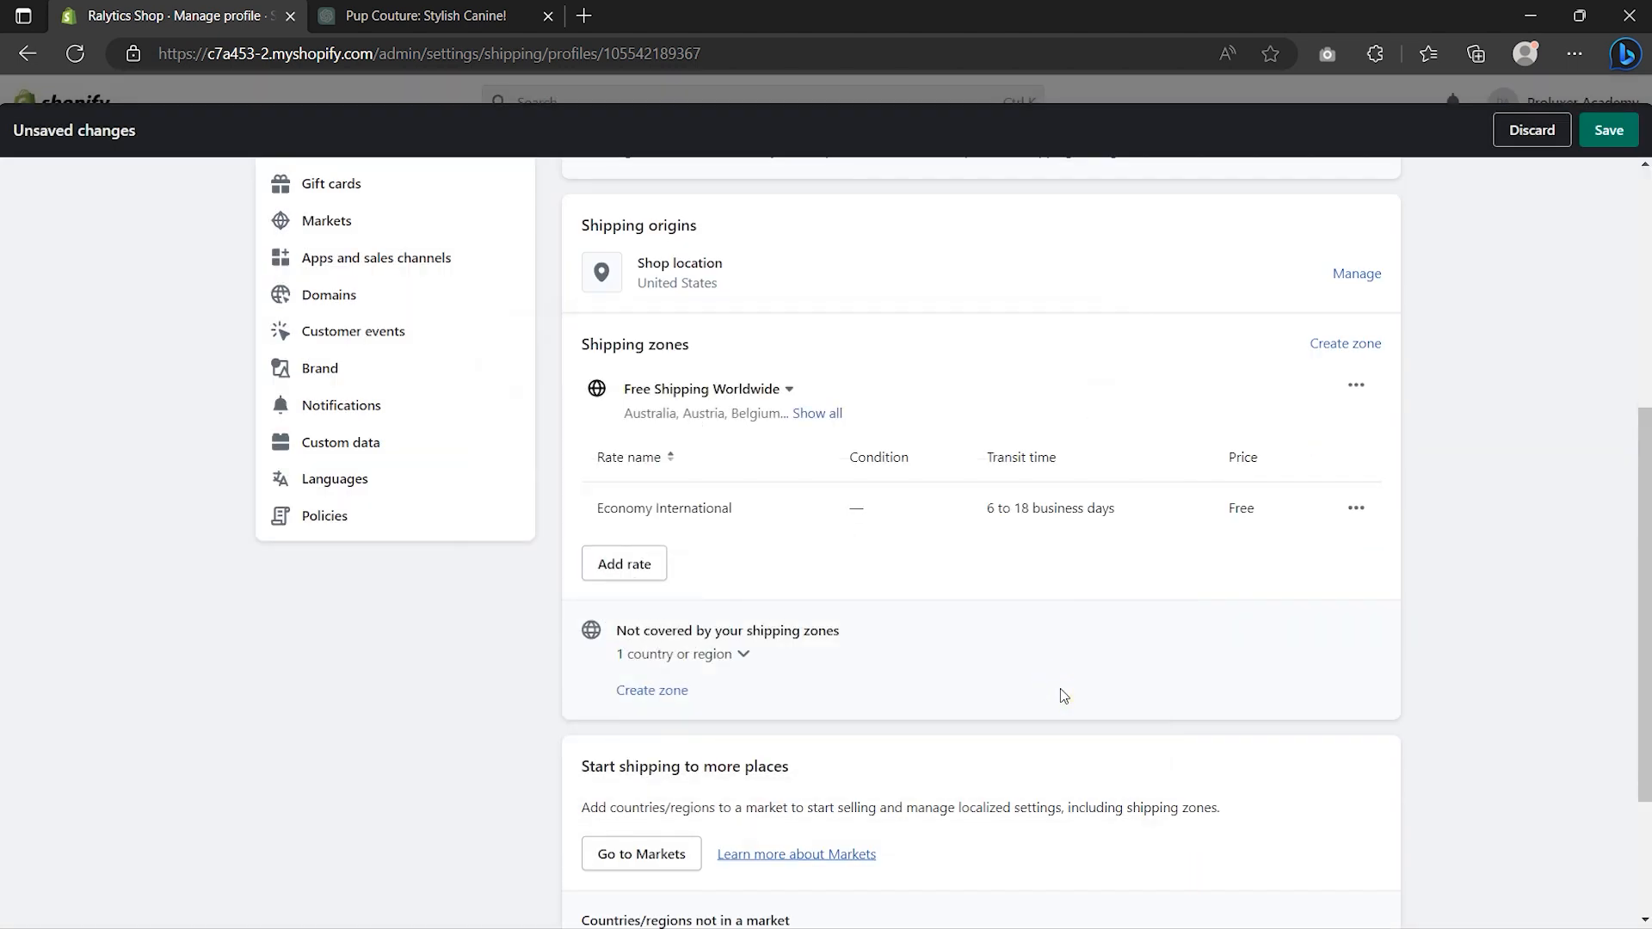
left_click(1607, 132)
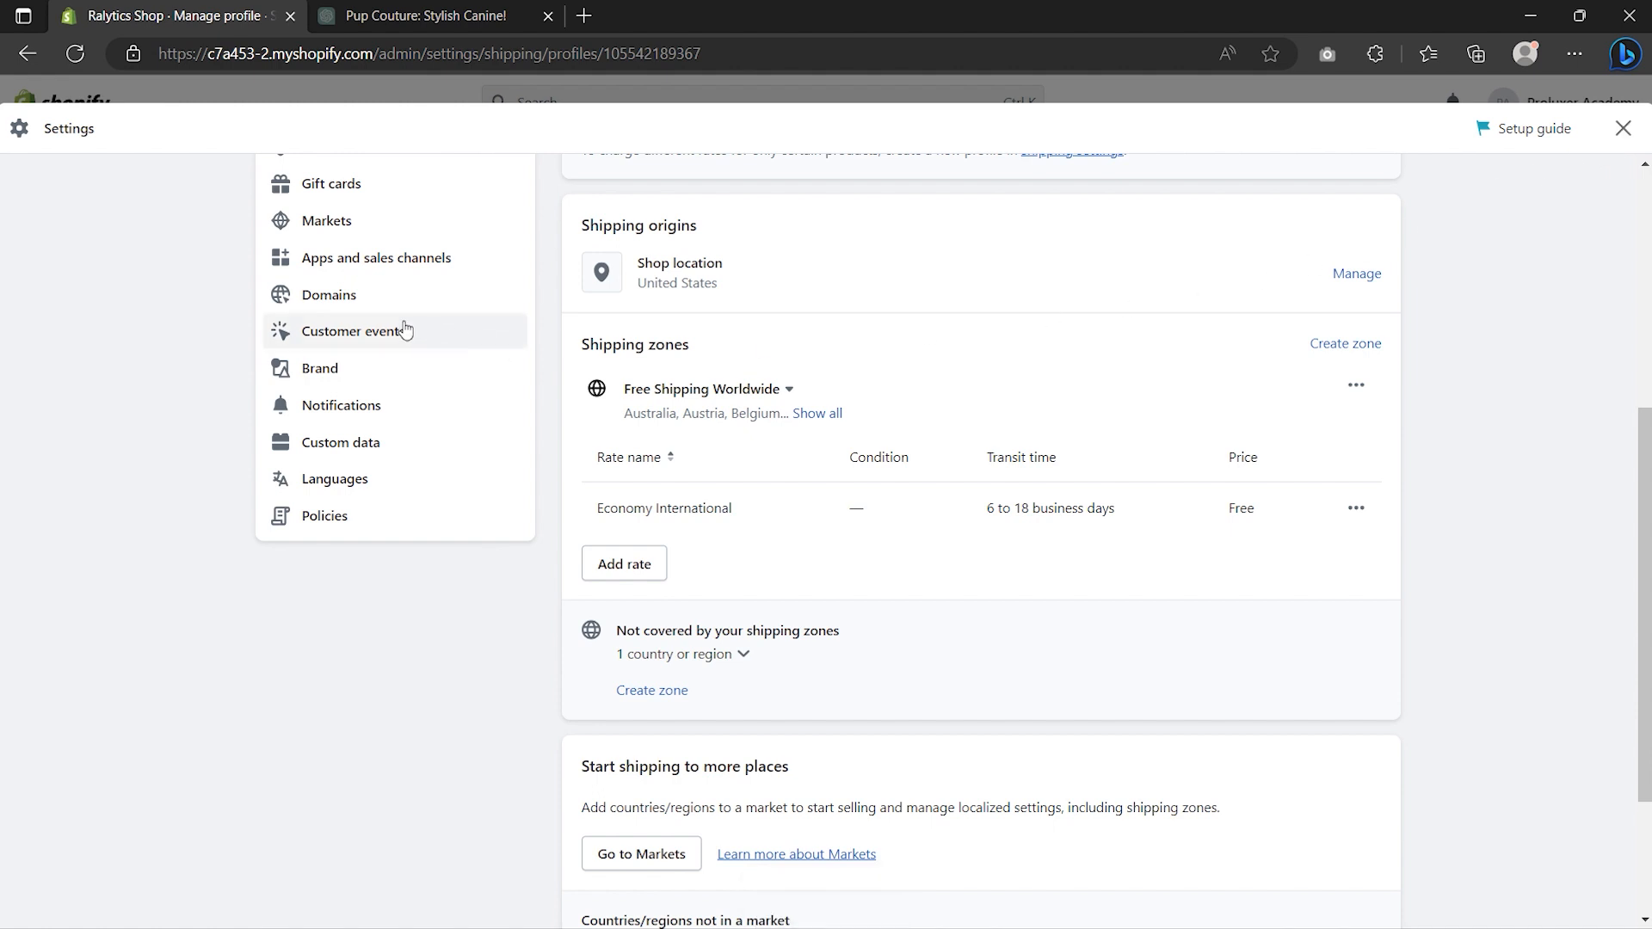
- Look up youdomainexample among the new domains that can be bought in the store's domain settings
left_click(339, 295)
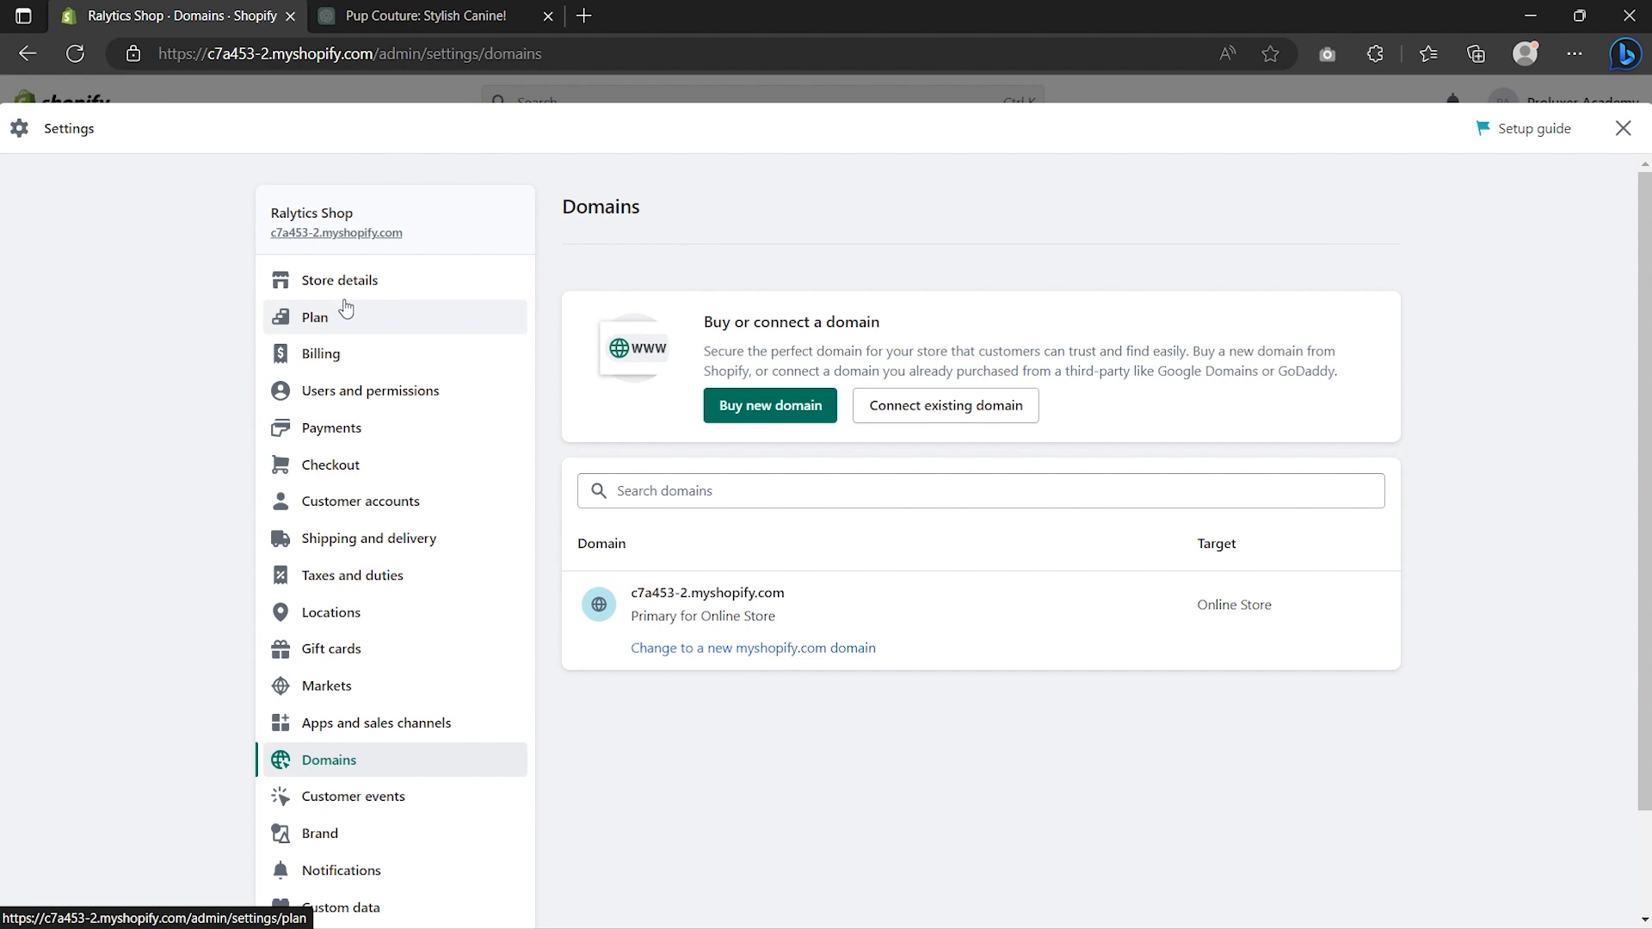
left_click(764, 409)
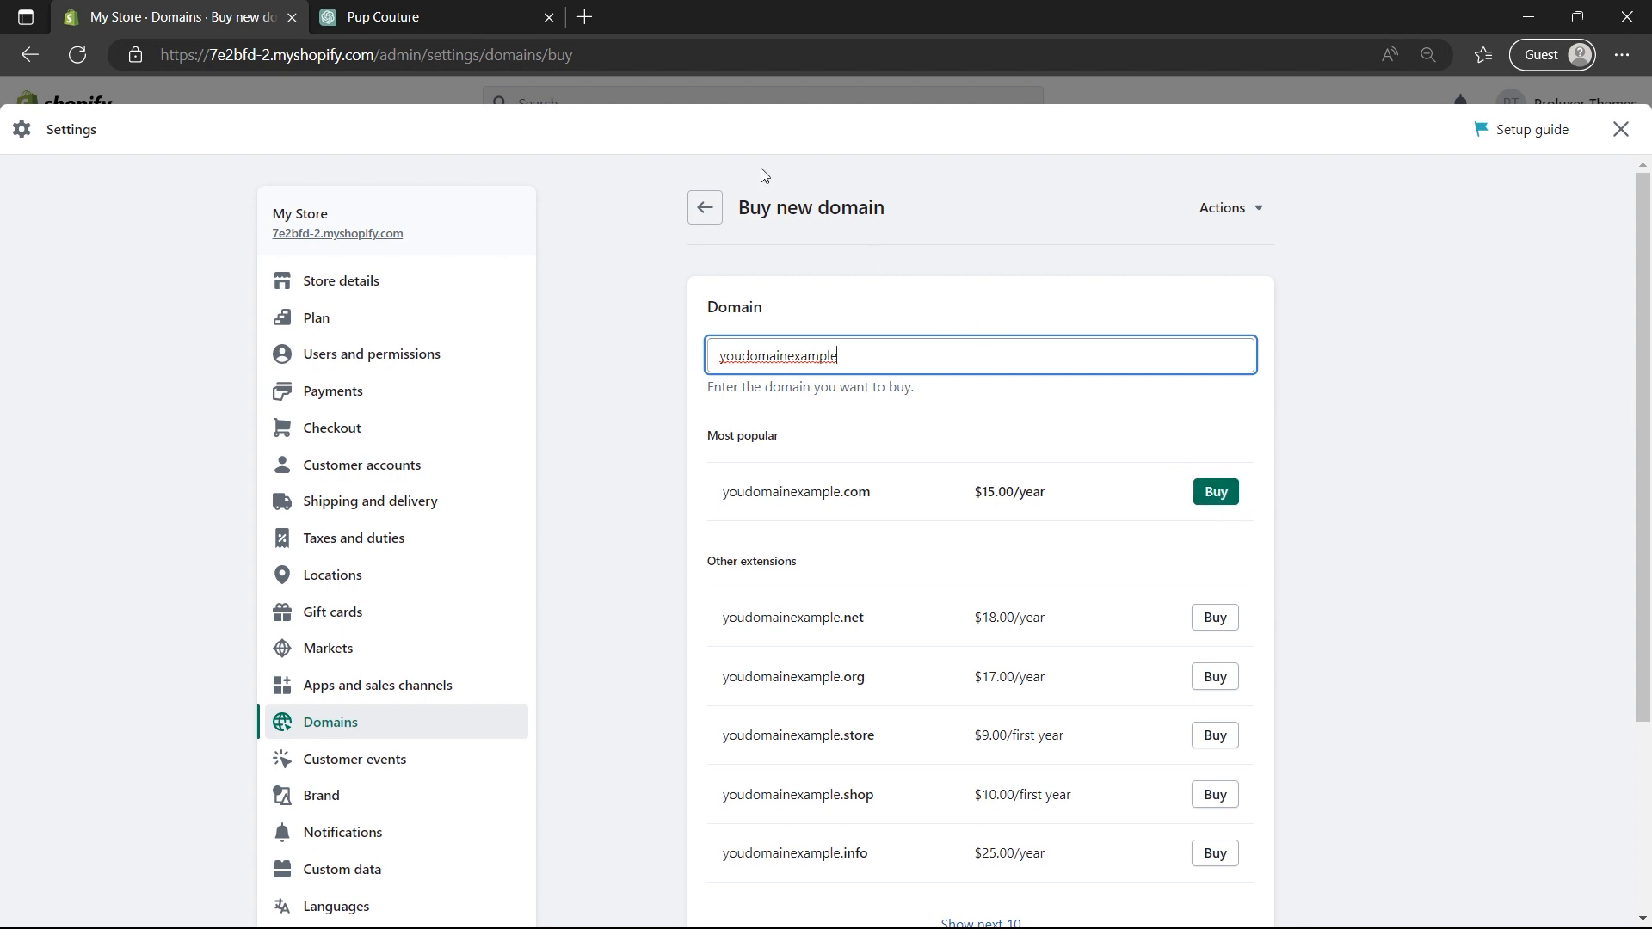
- Open proluxer.com/domain in a new browser tab and check Namecheap's .COM domain price
left_click(586, 21)
type("proluxer.com")
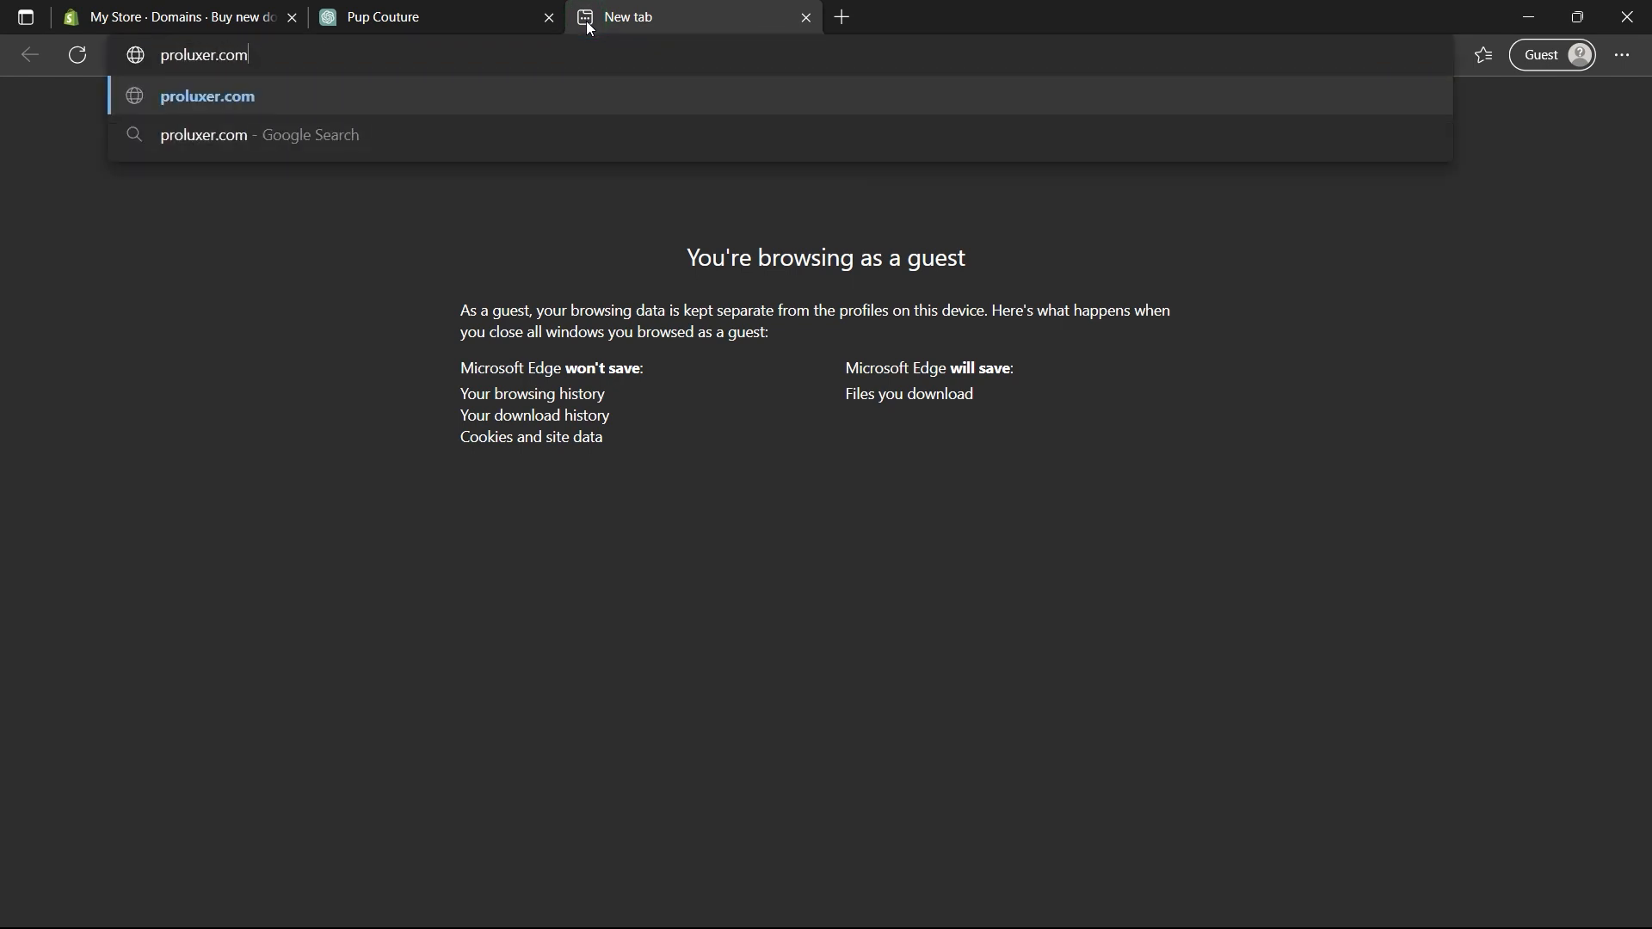
type("/domain")
key("Return")
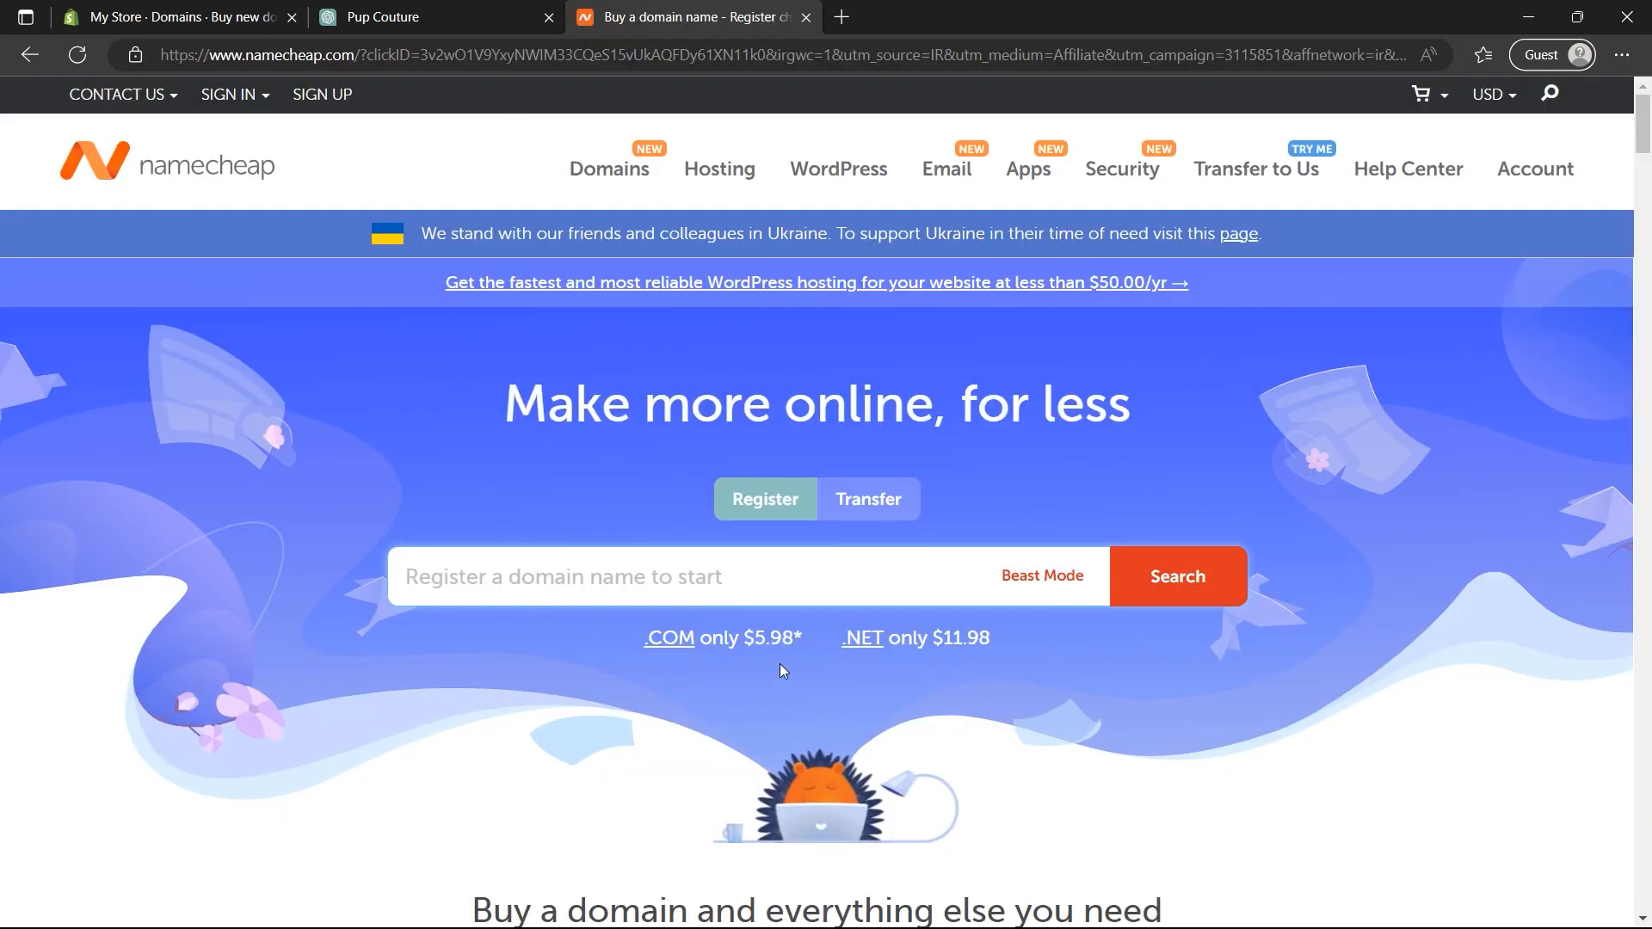
left_click_drag(744, 639, 795, 638)
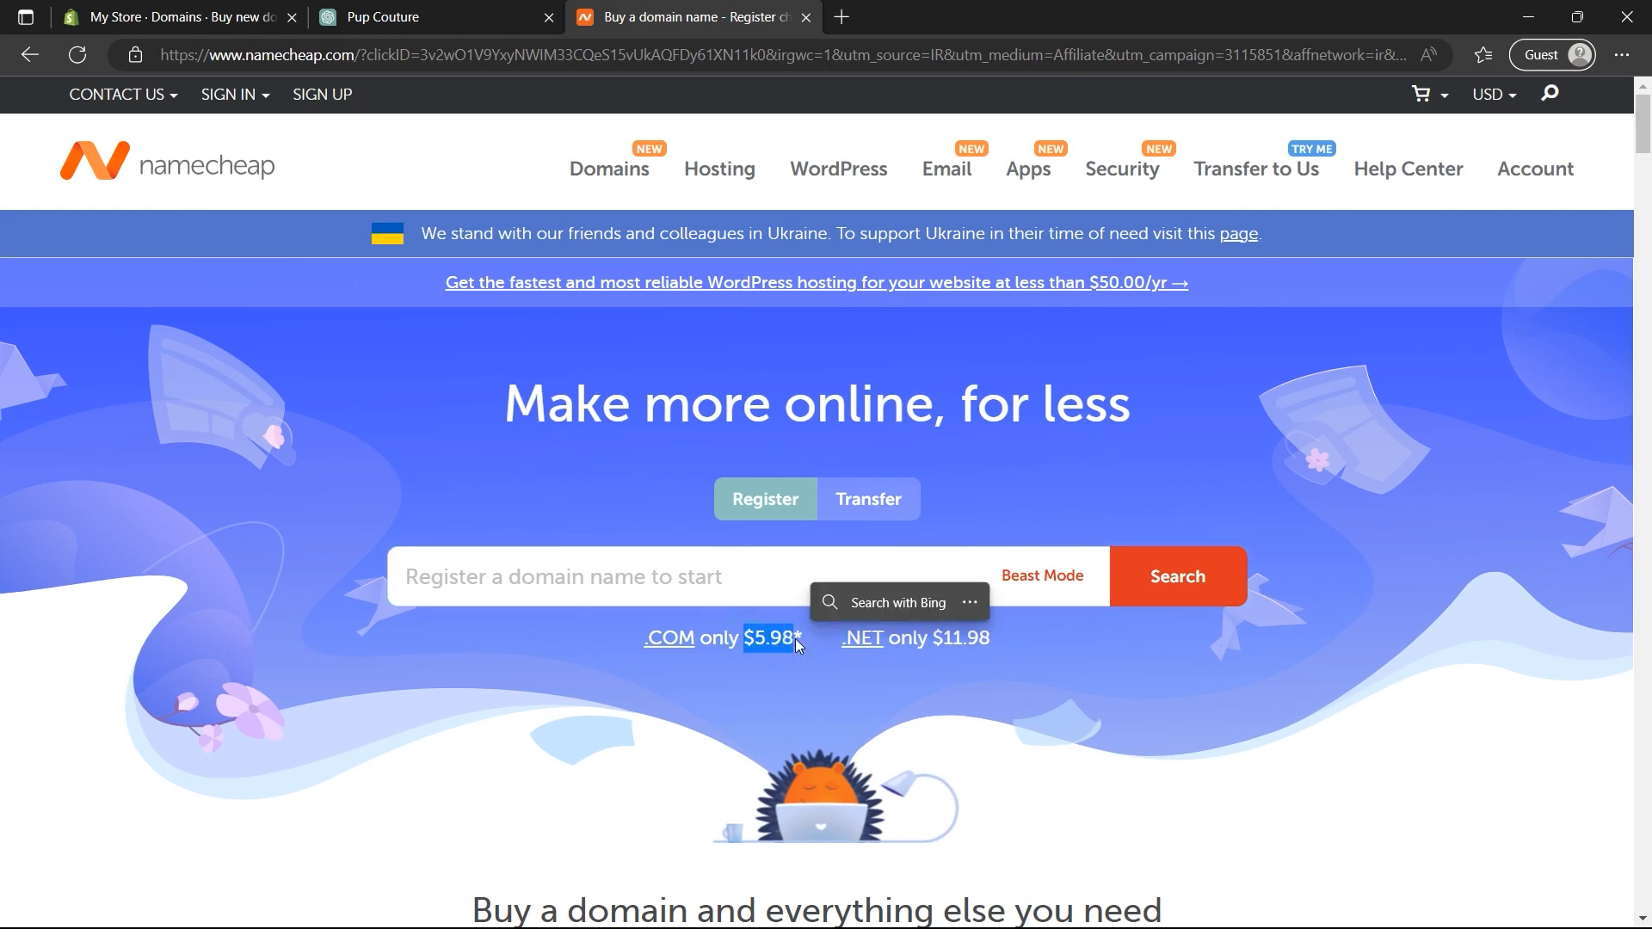
- Search Namecheap for the domain proexample.site, add it to the cart and proceed to checkout
left_click(648, 574)
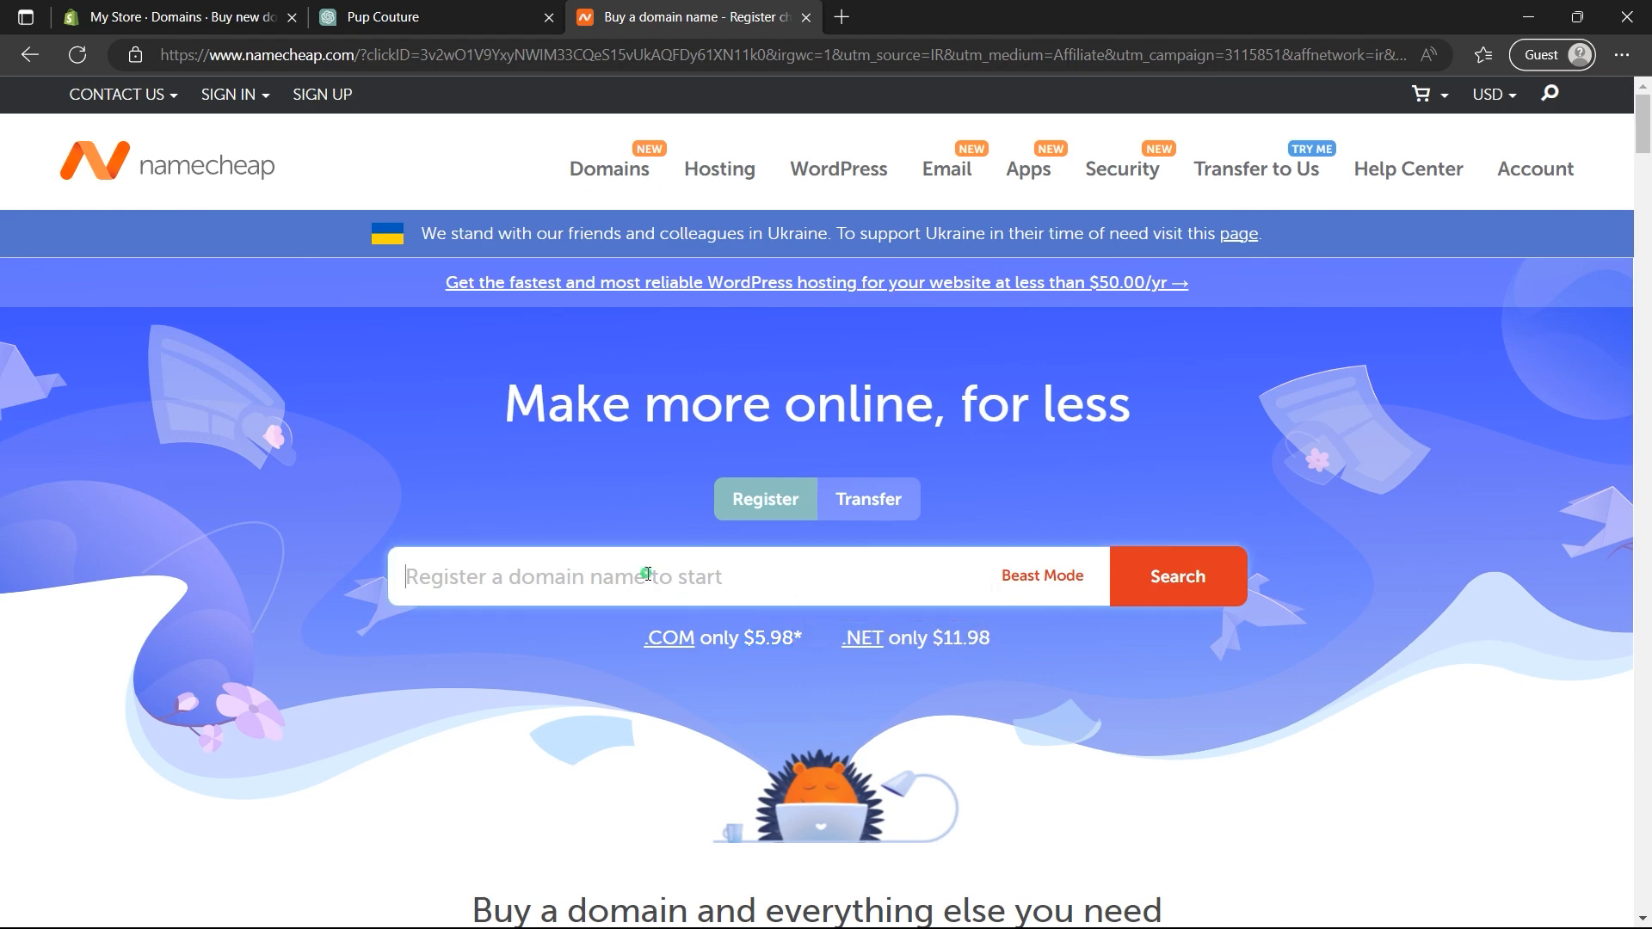
type("proe")
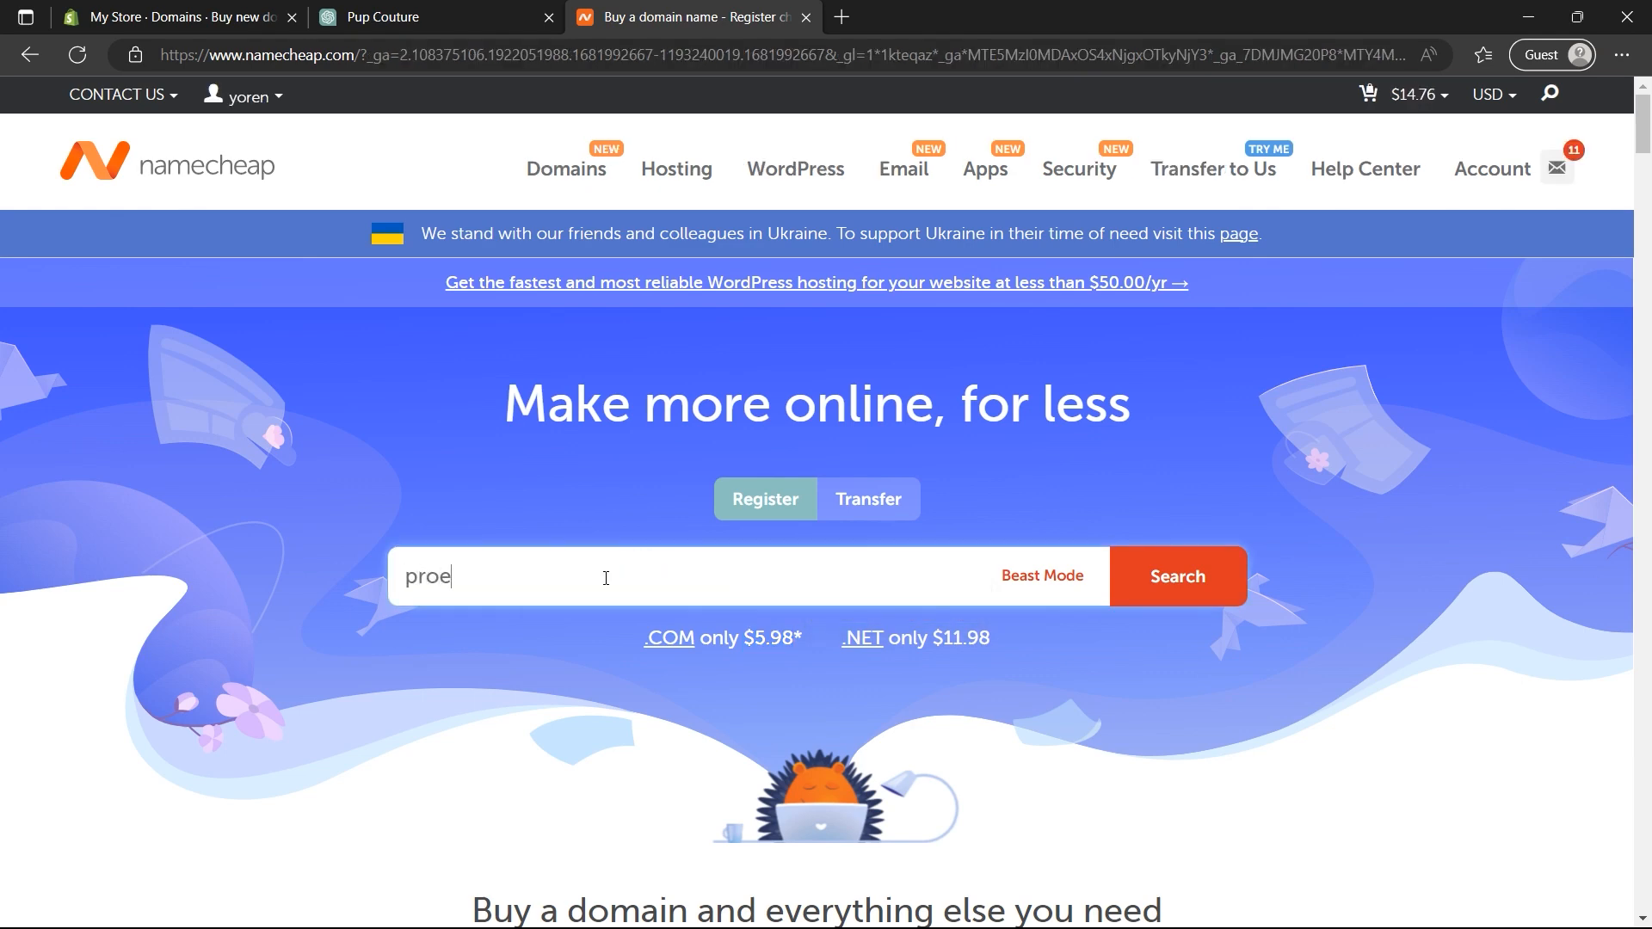
type("xample.site")
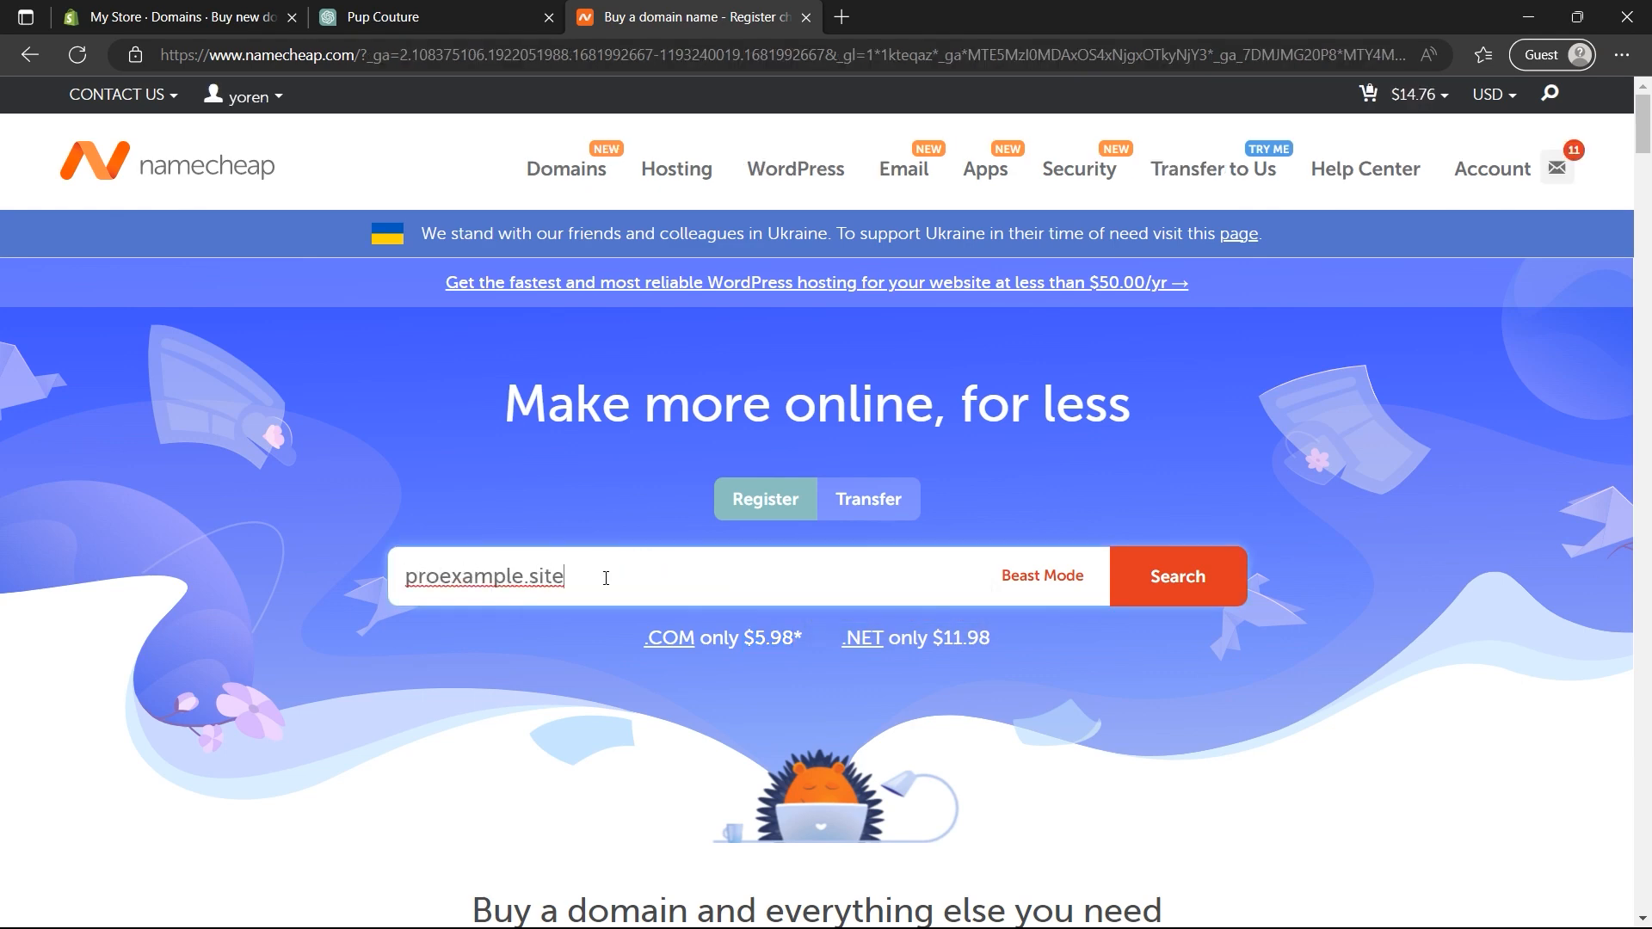
left_click(1158, 581)
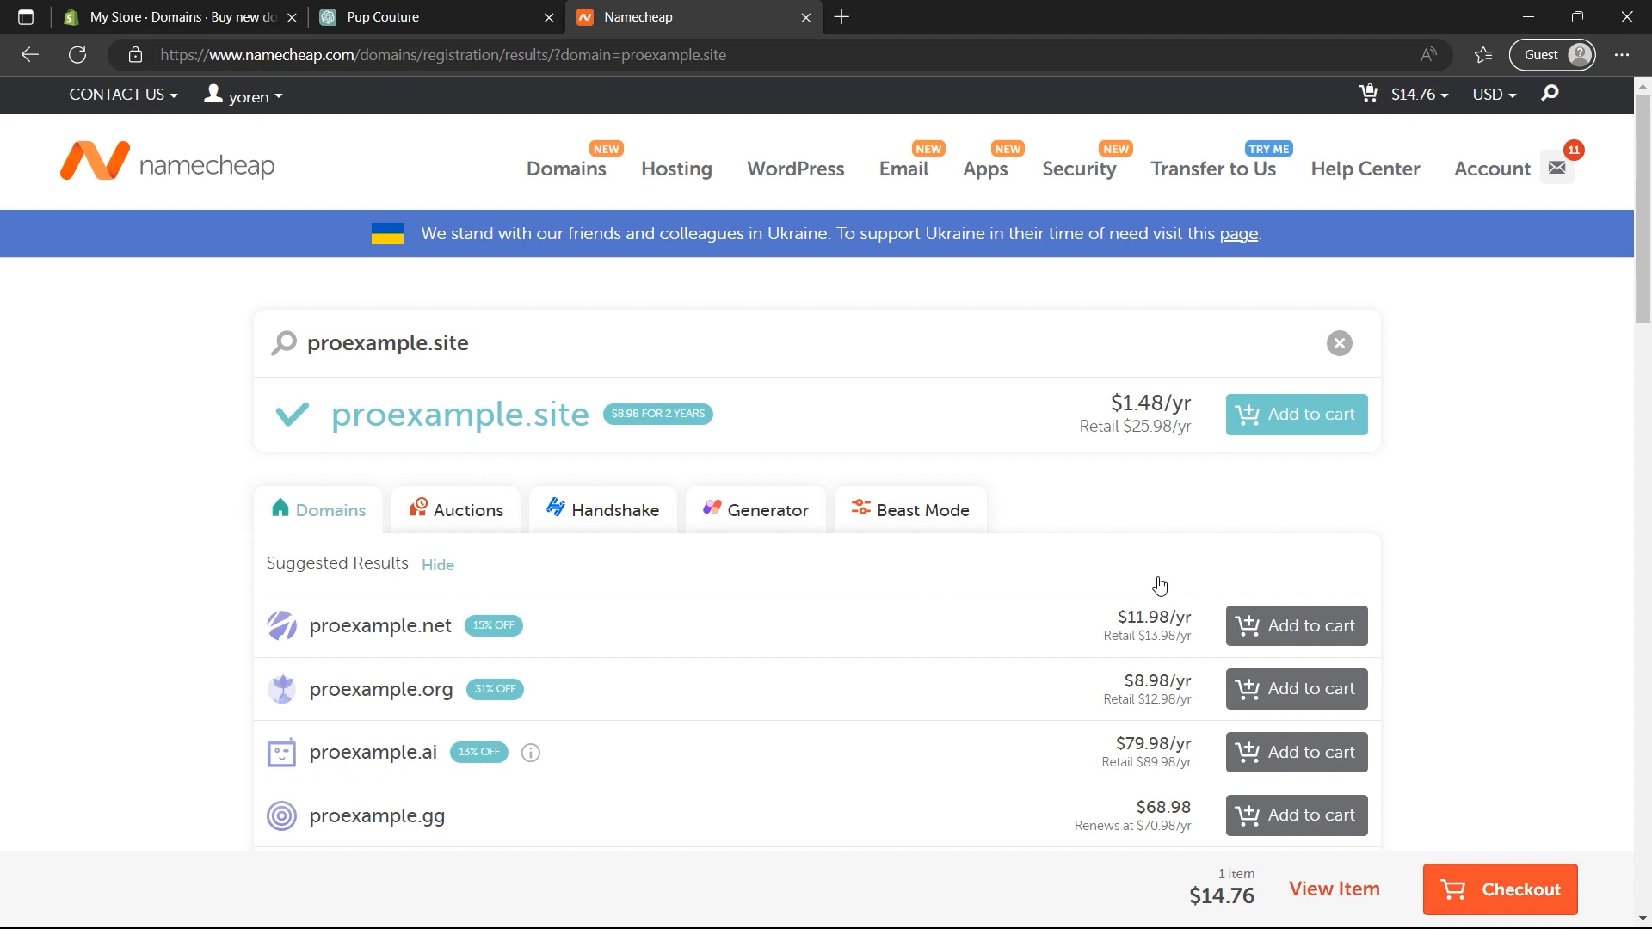
left_click(1288, 426)
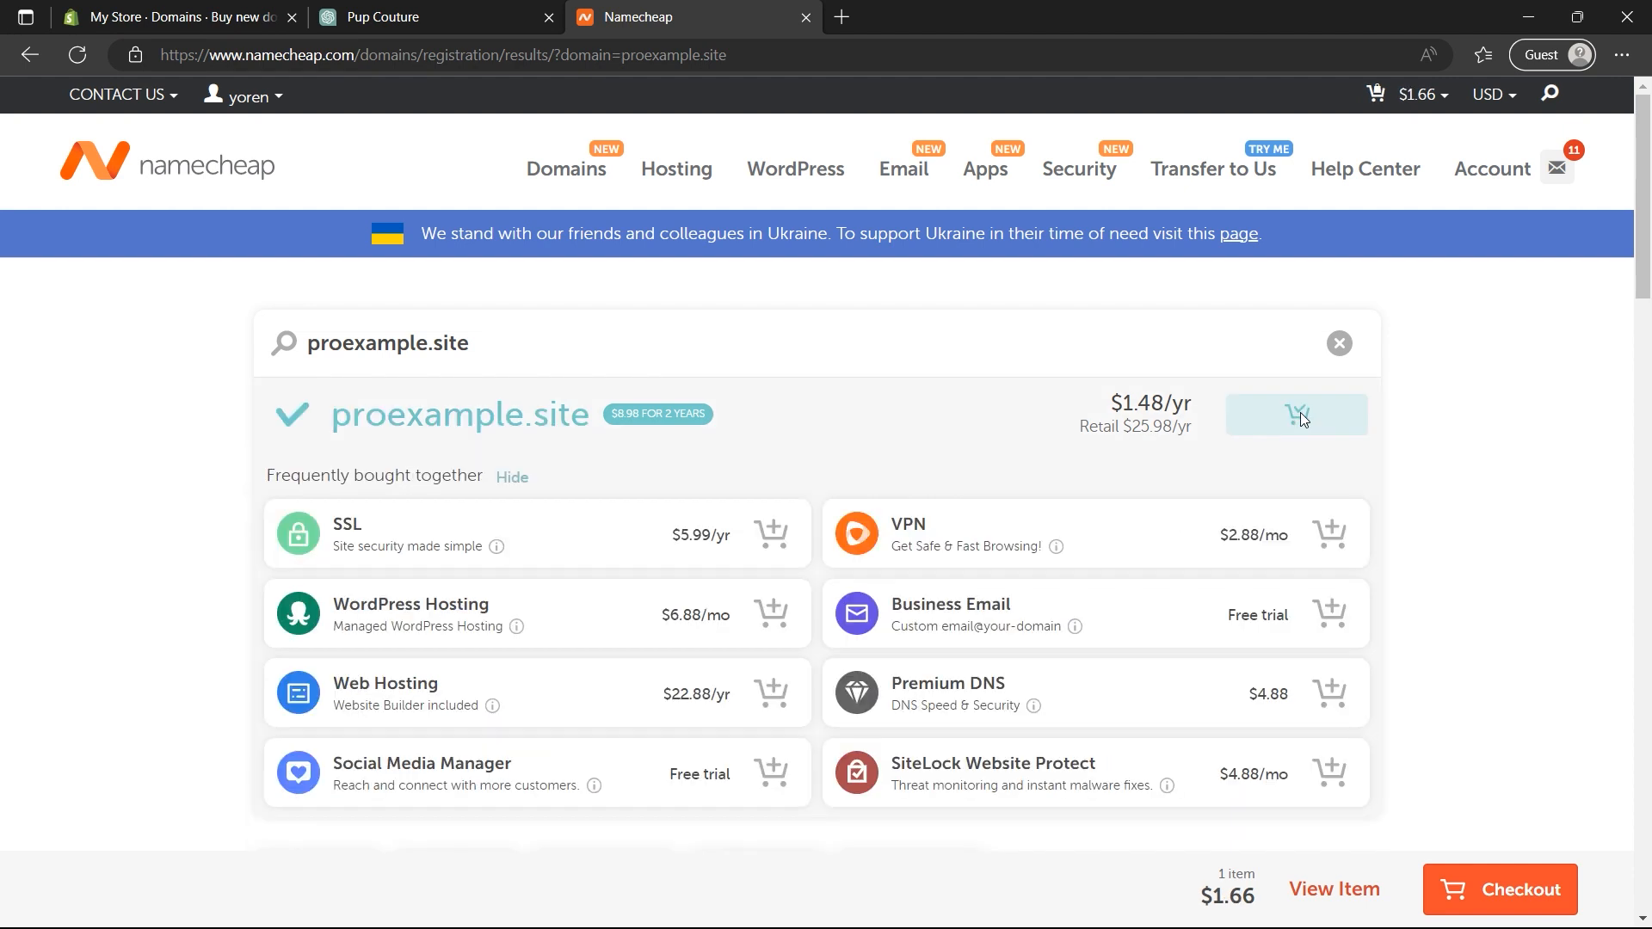
left_click(1475, 889)
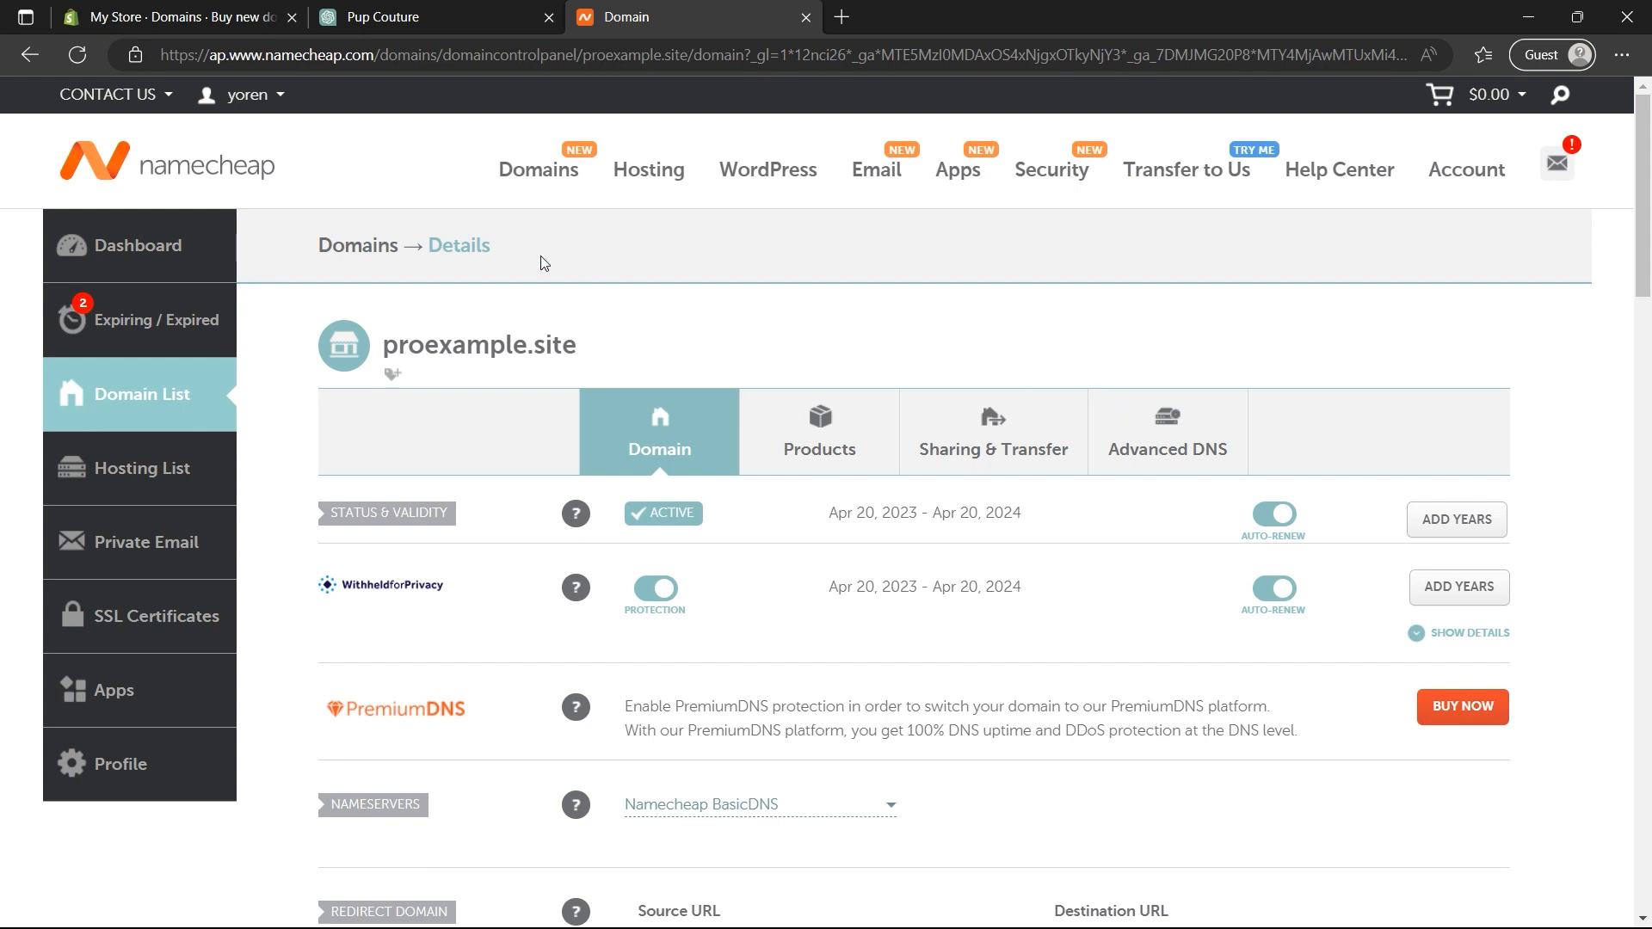
- Return to the Shopify domain settings and submit proexample.site as the existing domain to connect
left_click(197, 26)
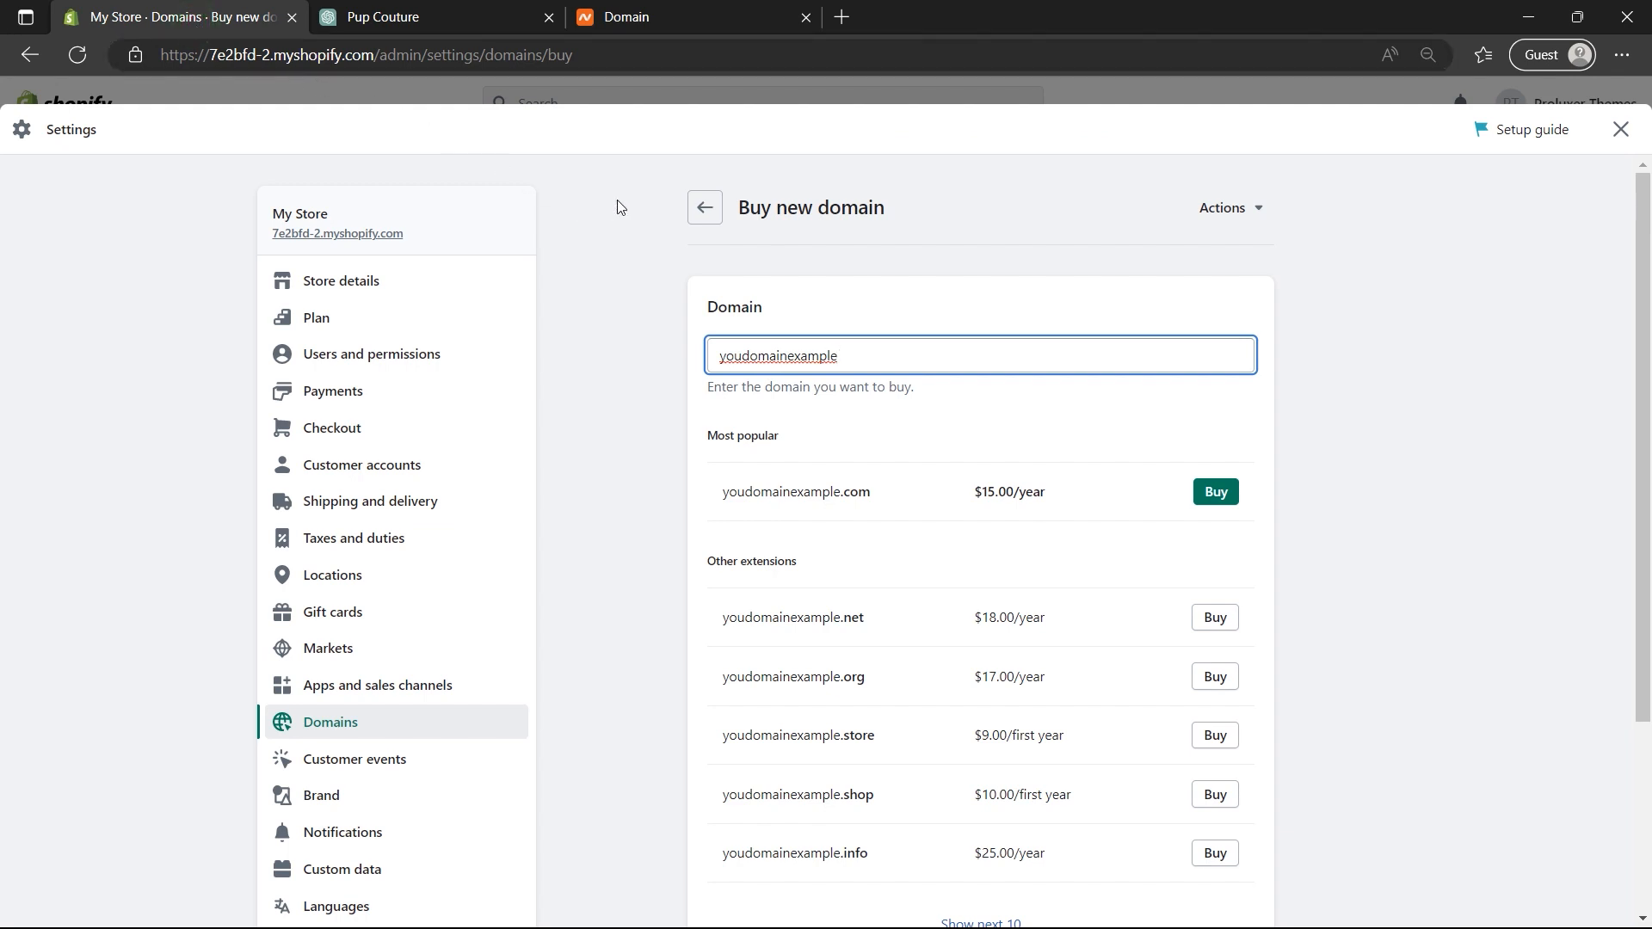
left_click(706, 211)
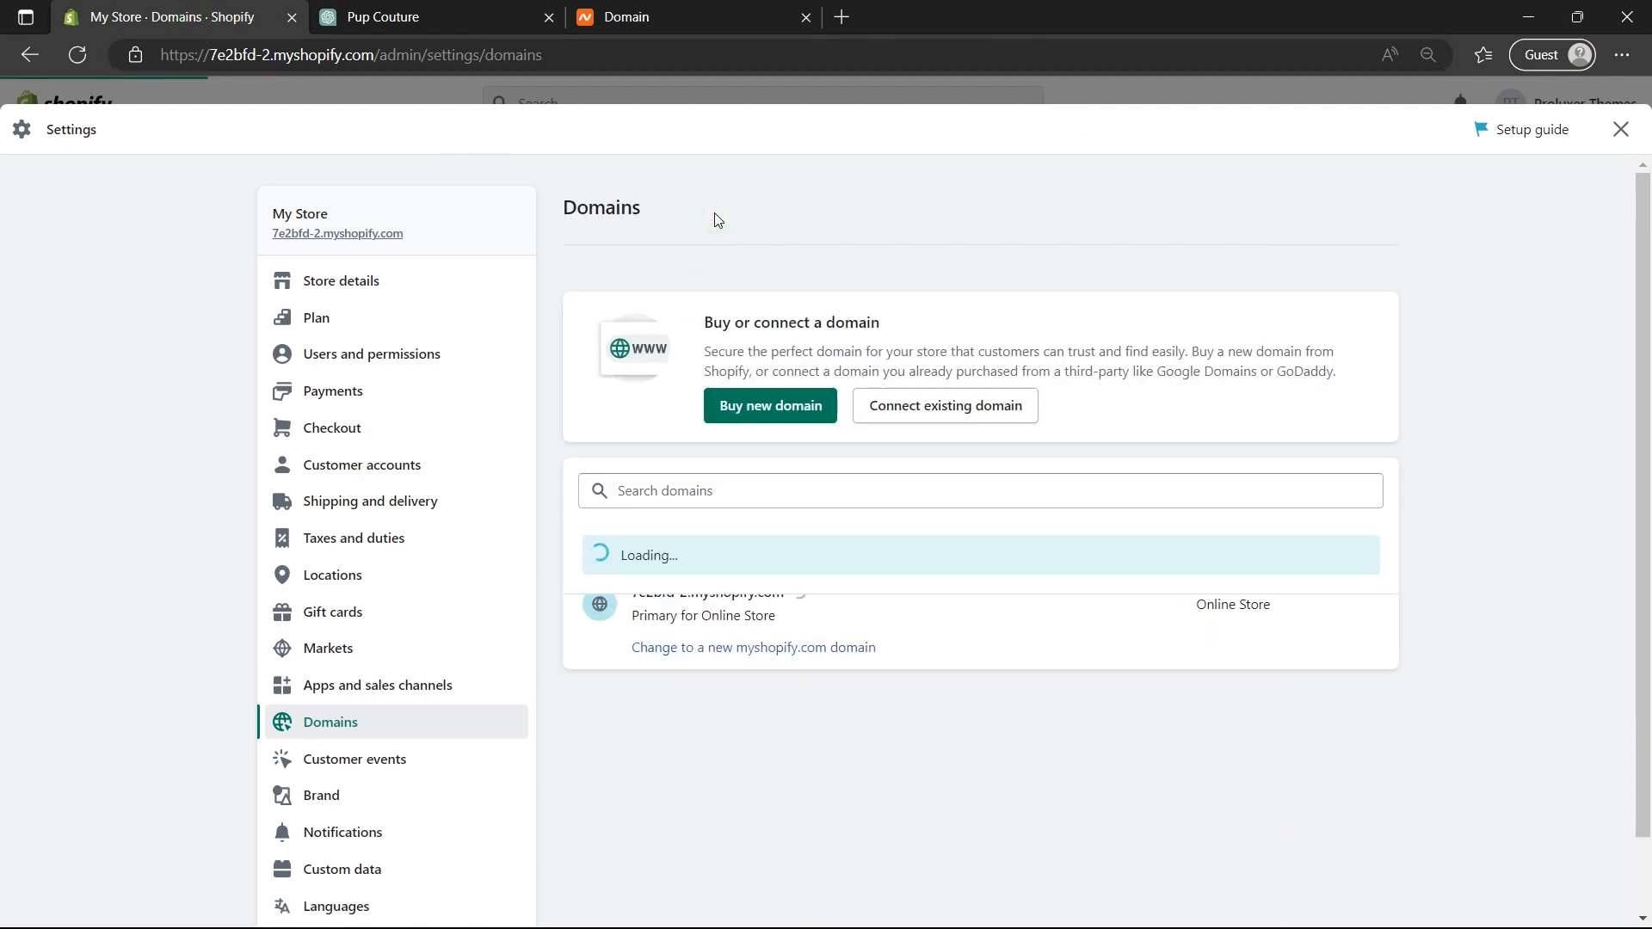
left_click(923, 412)
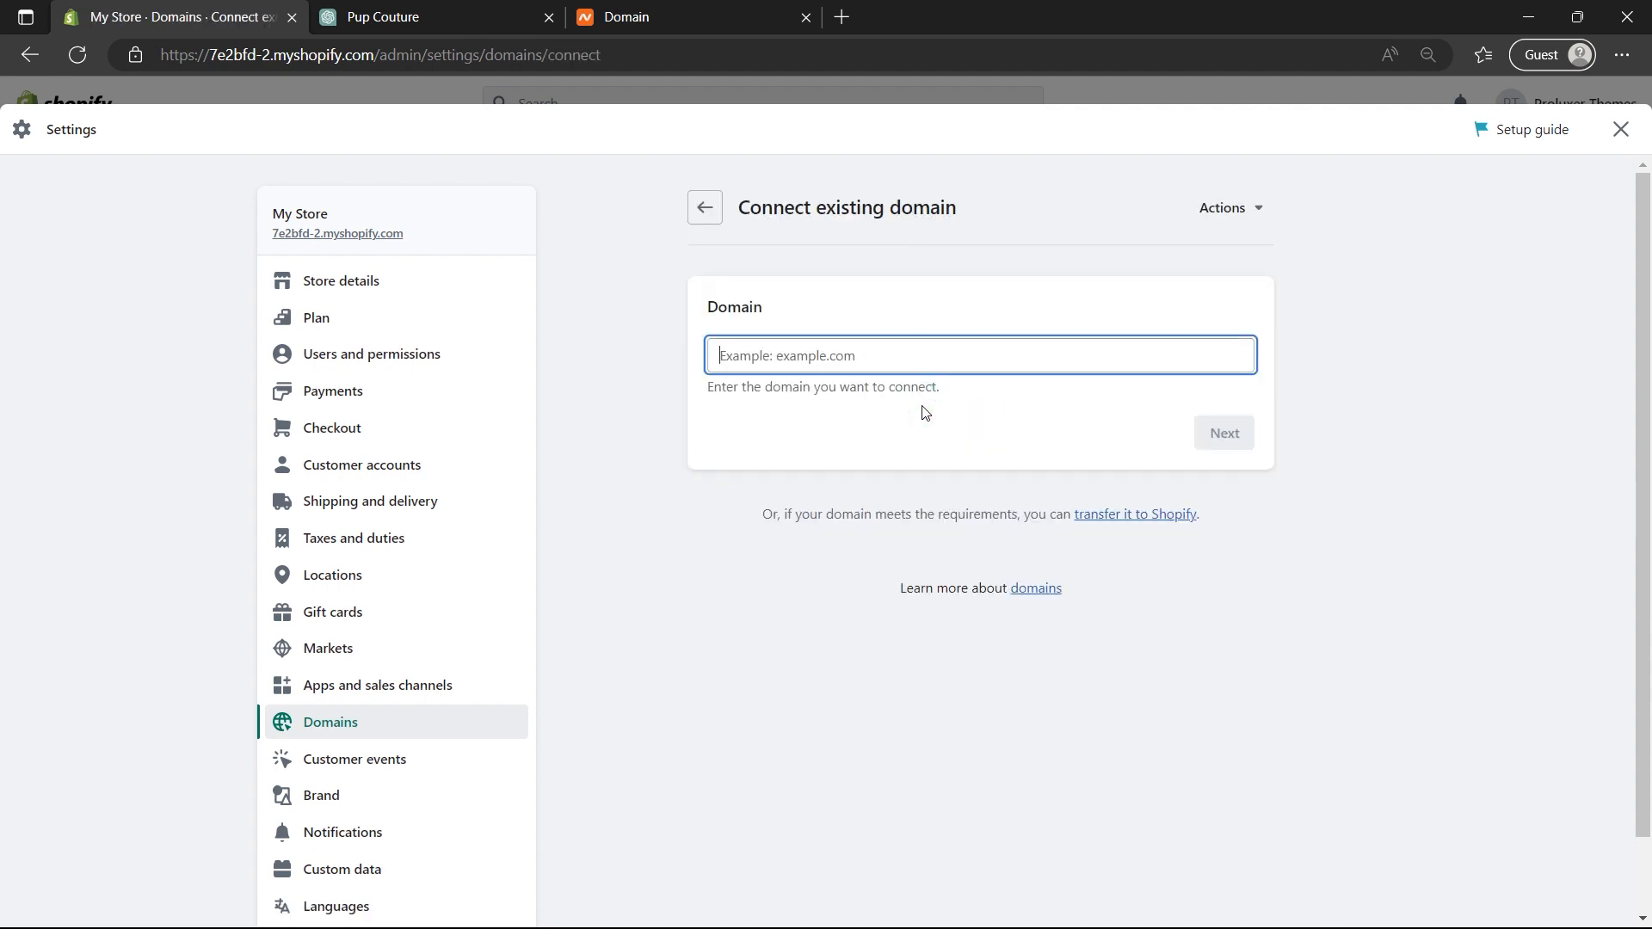
type("proexample.site")
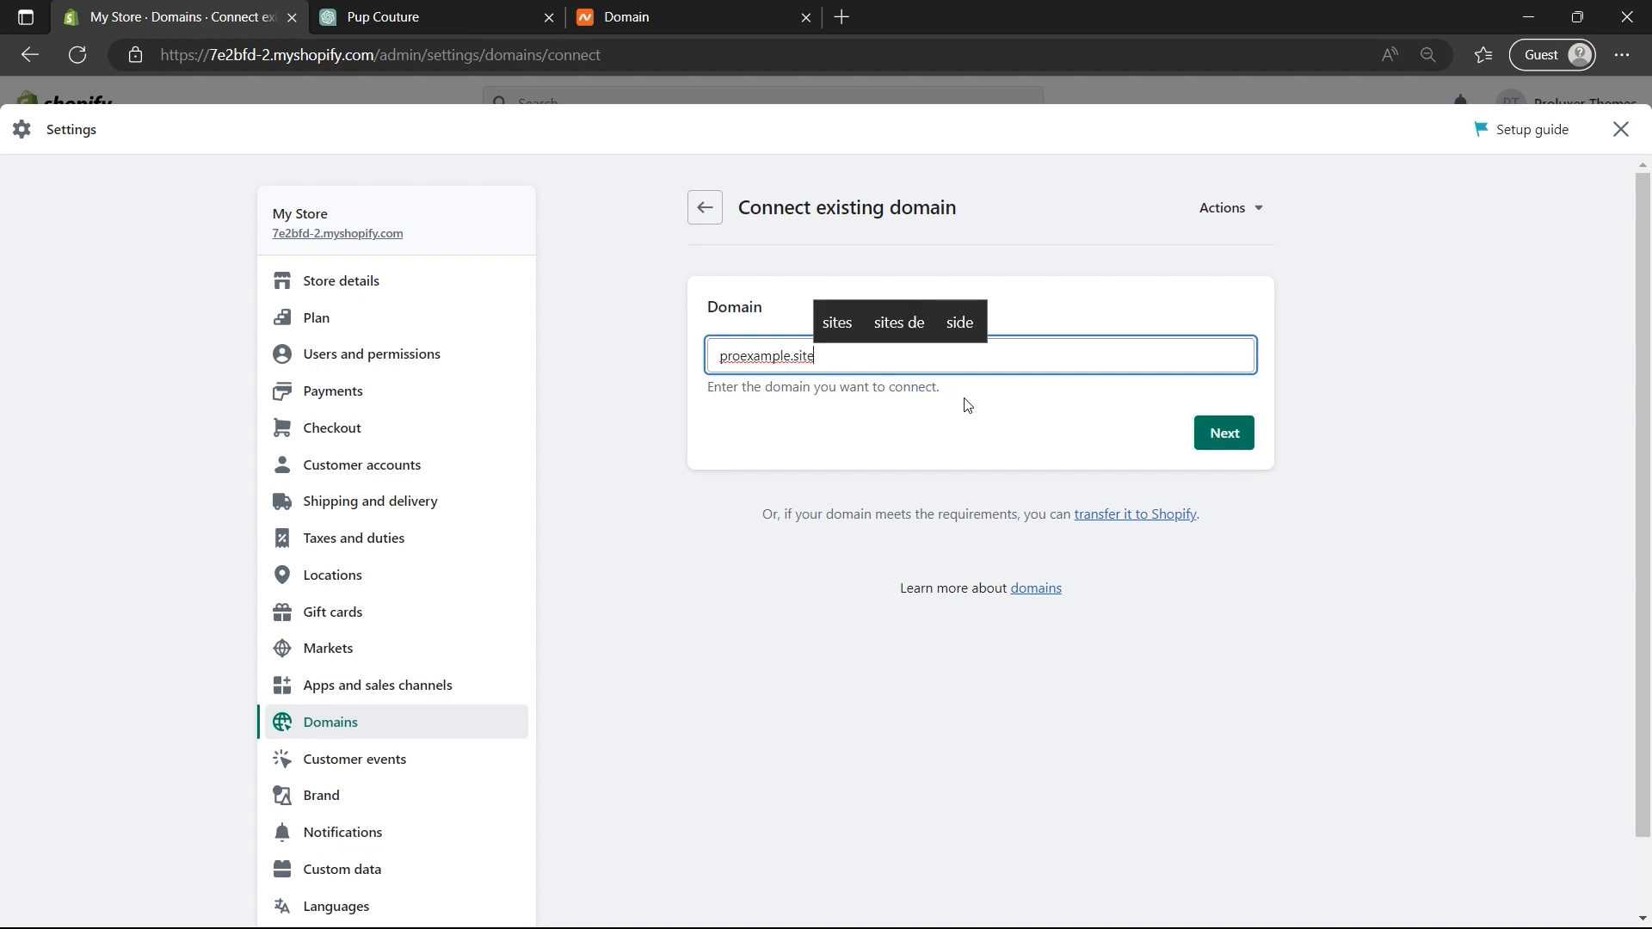
left_click(1223, 436)
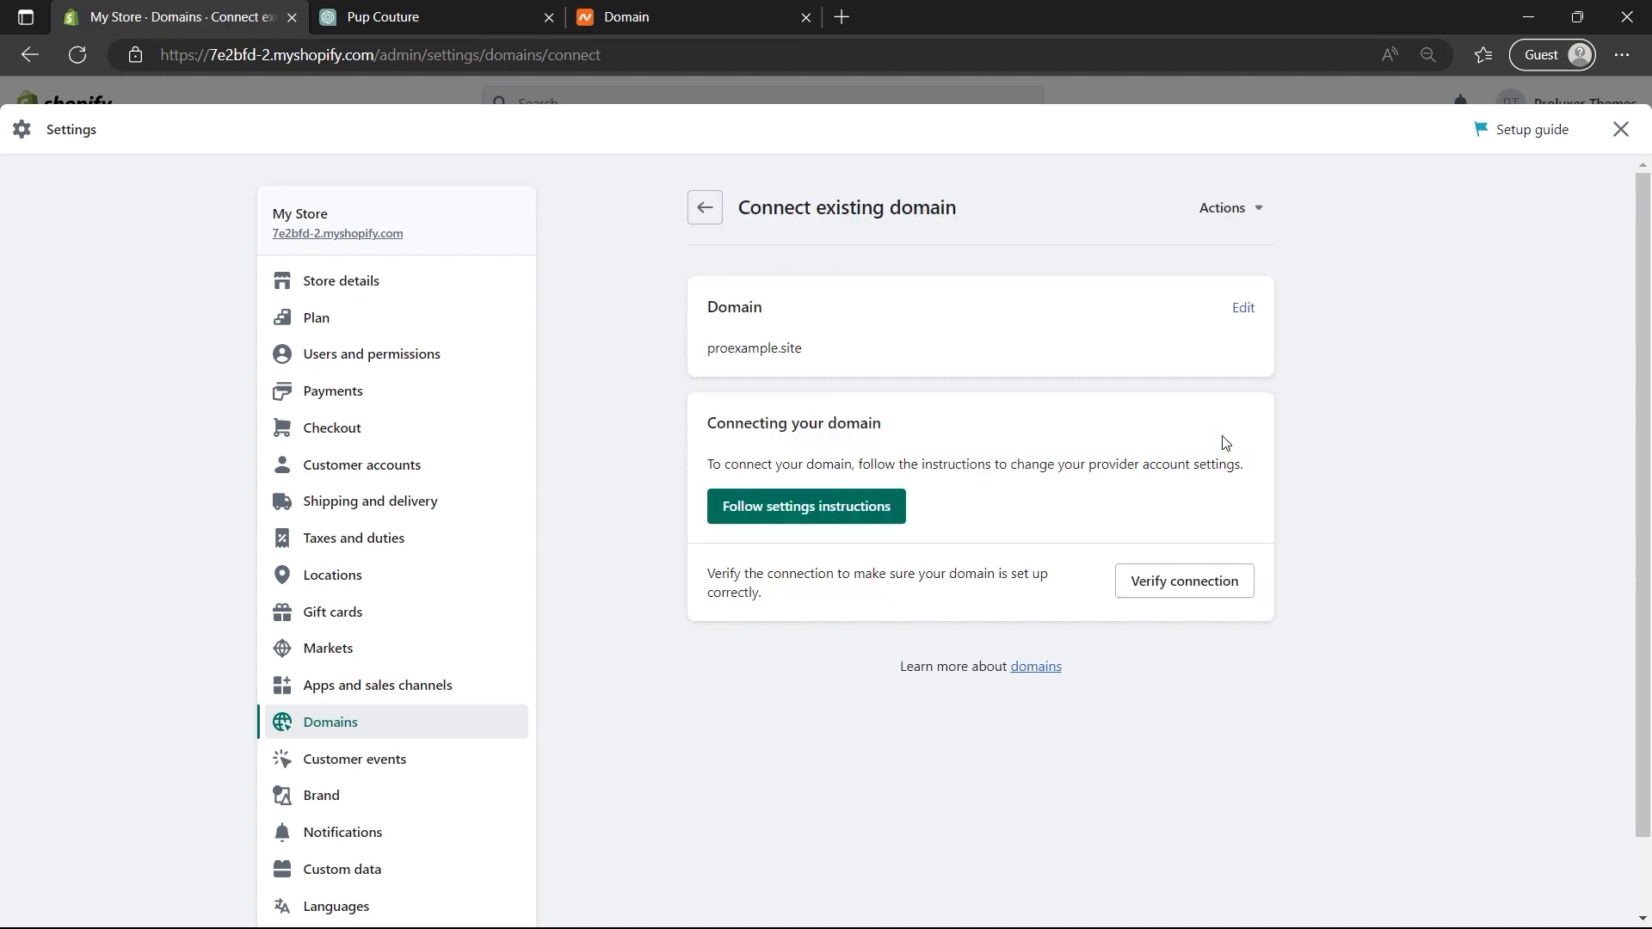
- Verify the proexample.site connection in Shopify and copy the required IP address for its A record
left_click(1191, 588)
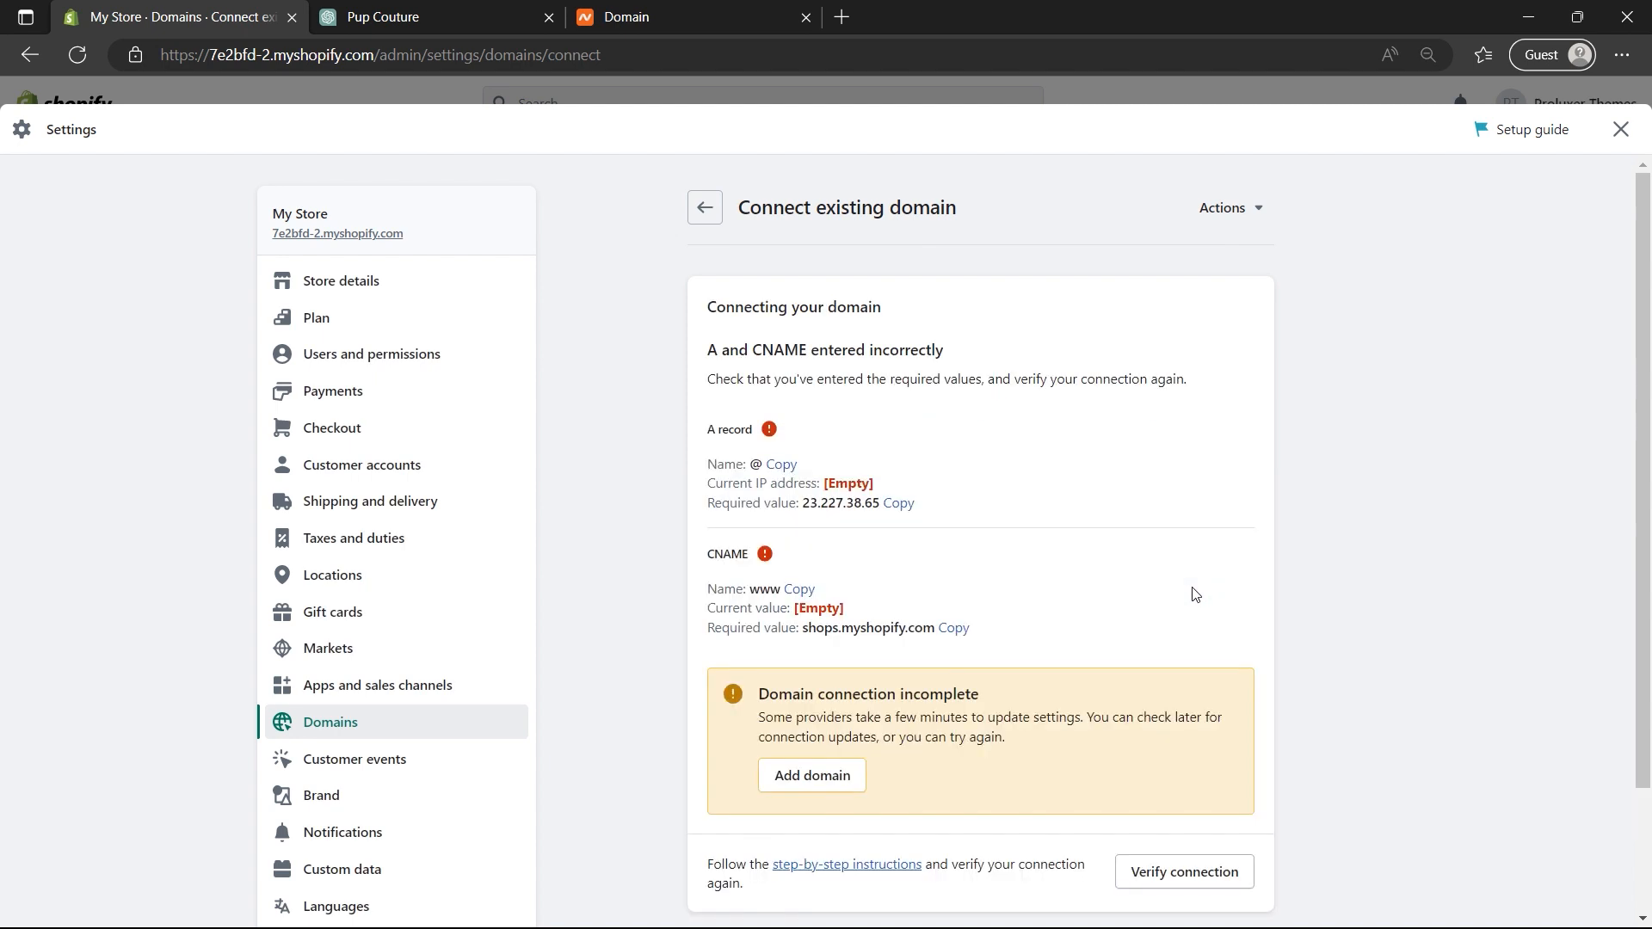
scroll(1194, 593, "down", 3)
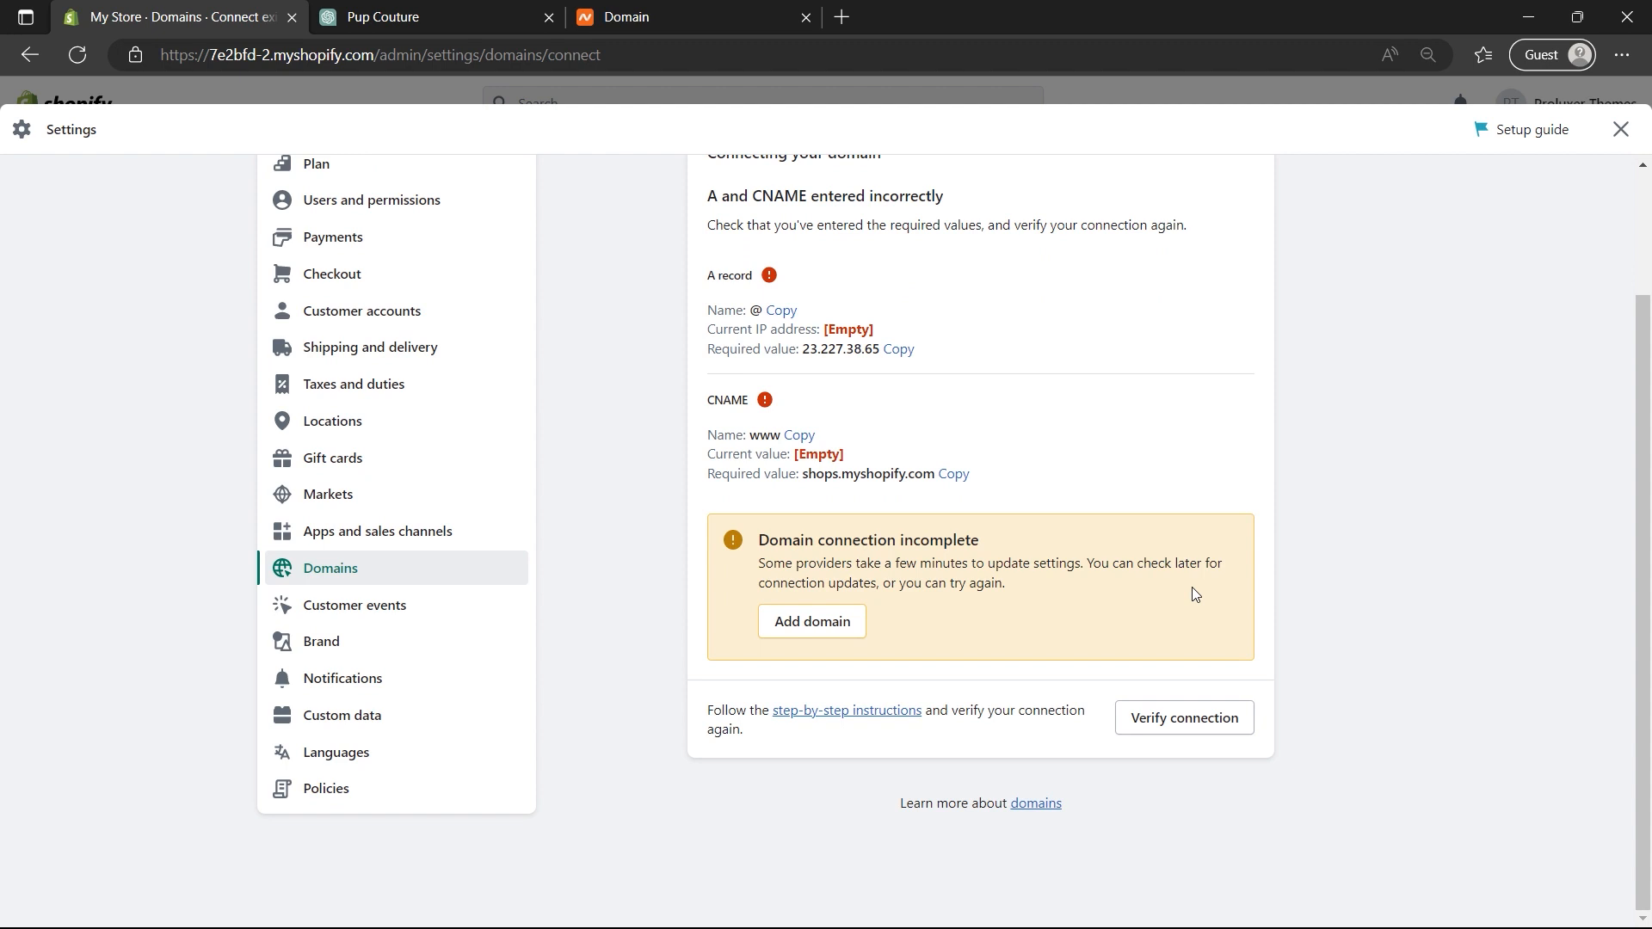
double_click(753, 310)
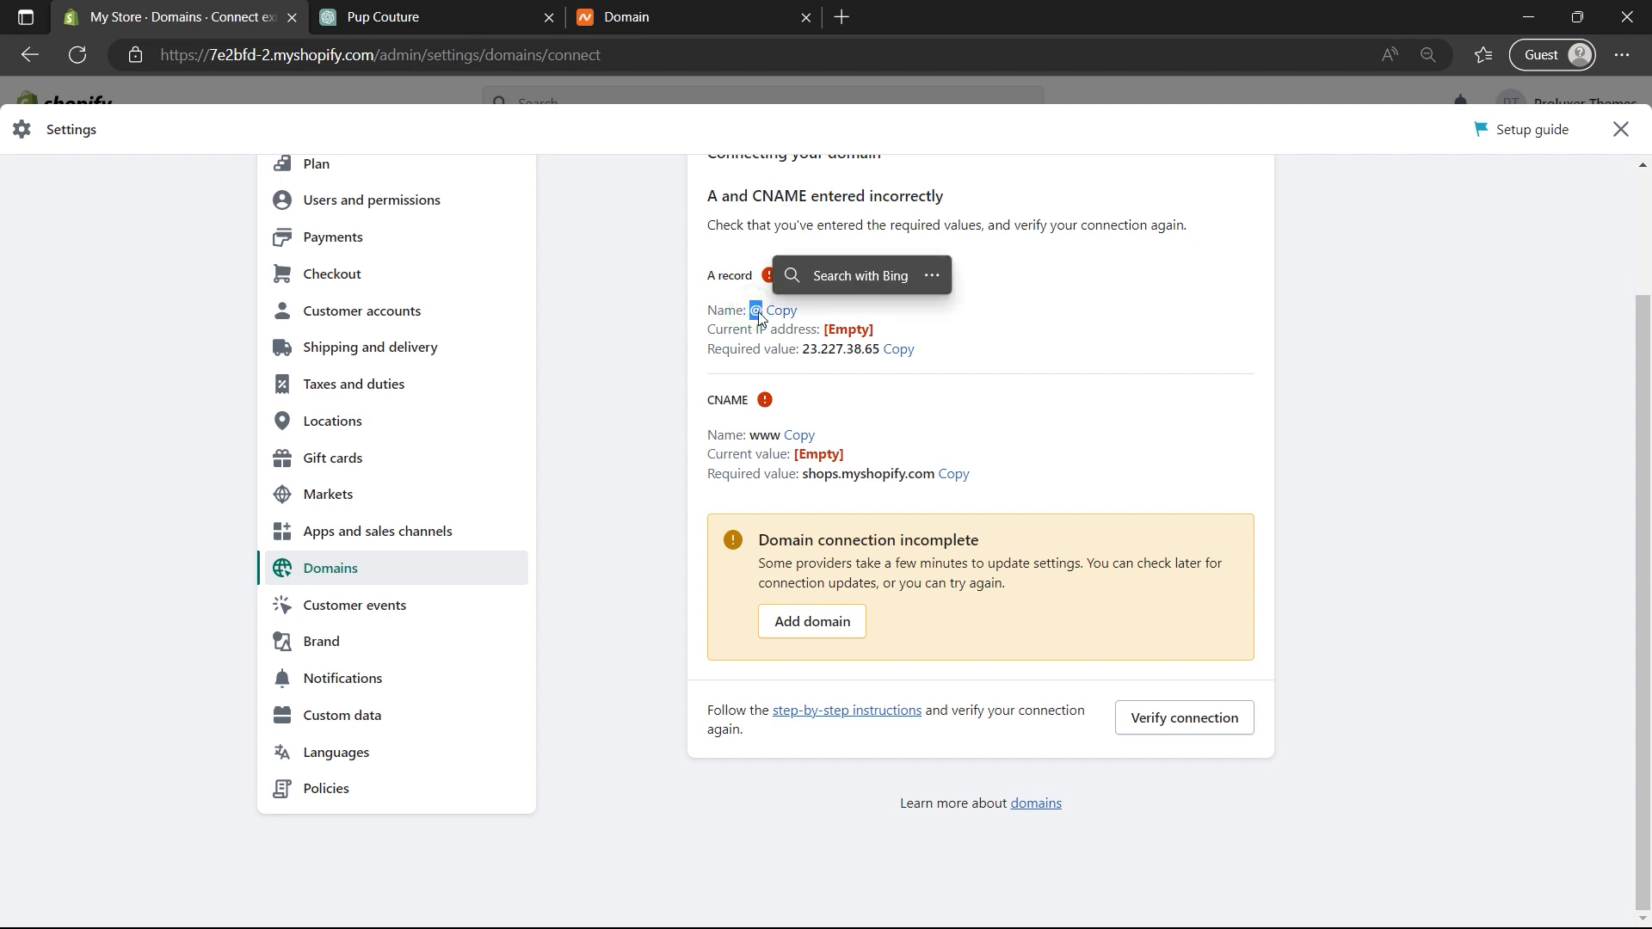
left_click(900, 350)
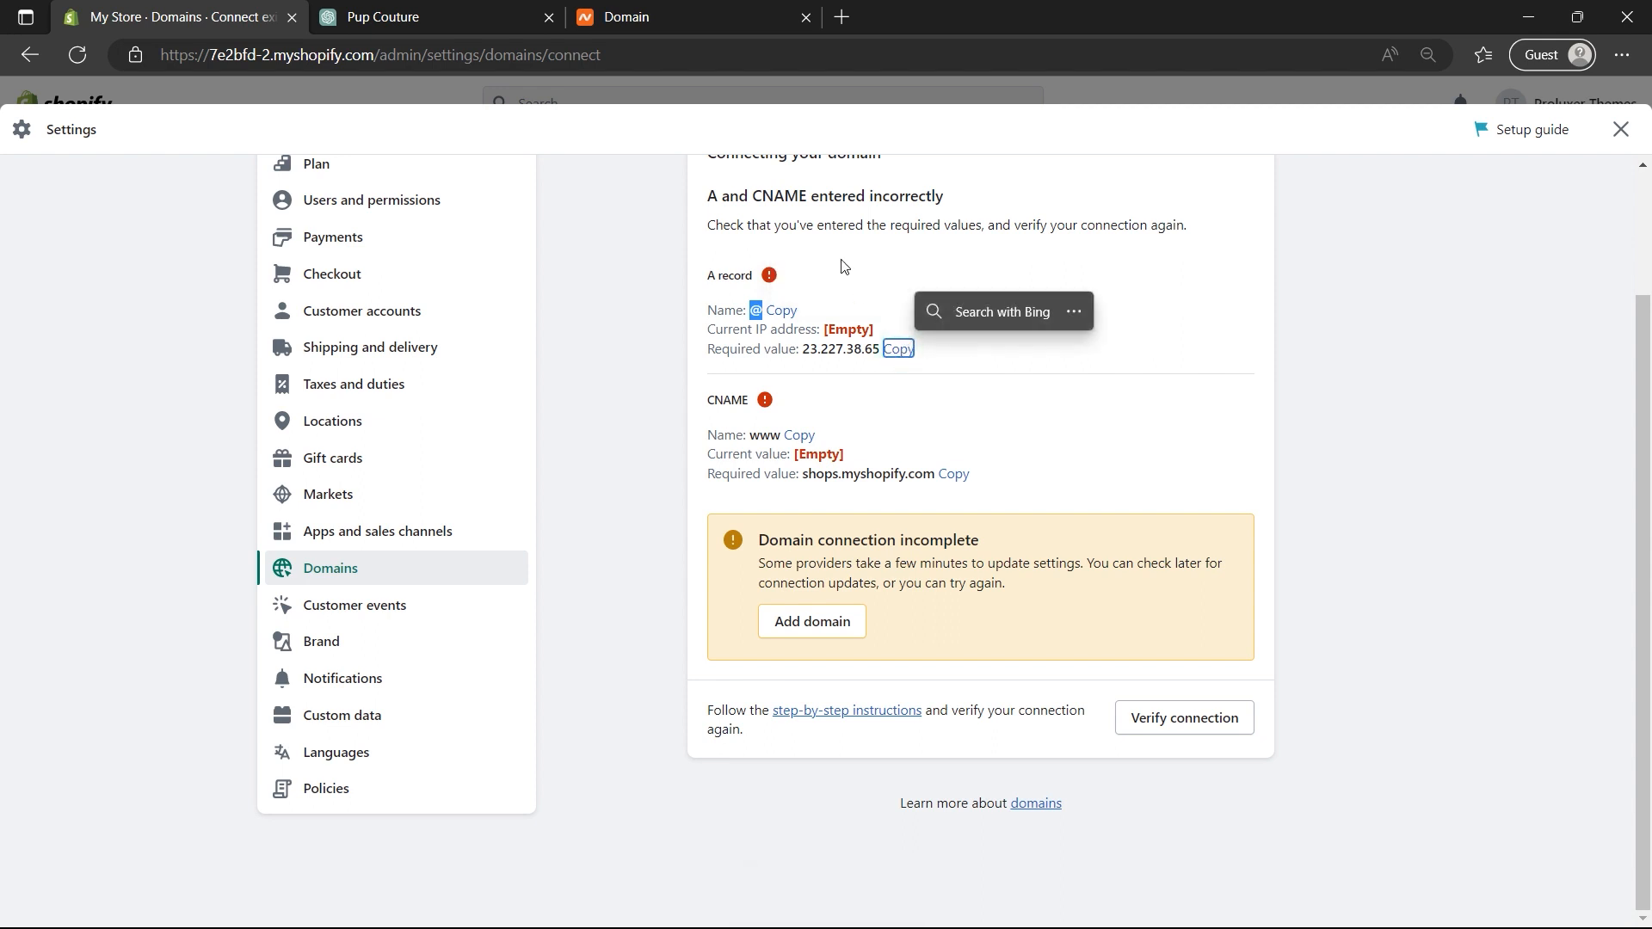
- Switch to Namecheap and add an A record with host @ and value 23.227.38.65 in proexample.site's advanced DNS settings
left_click(692, 20)
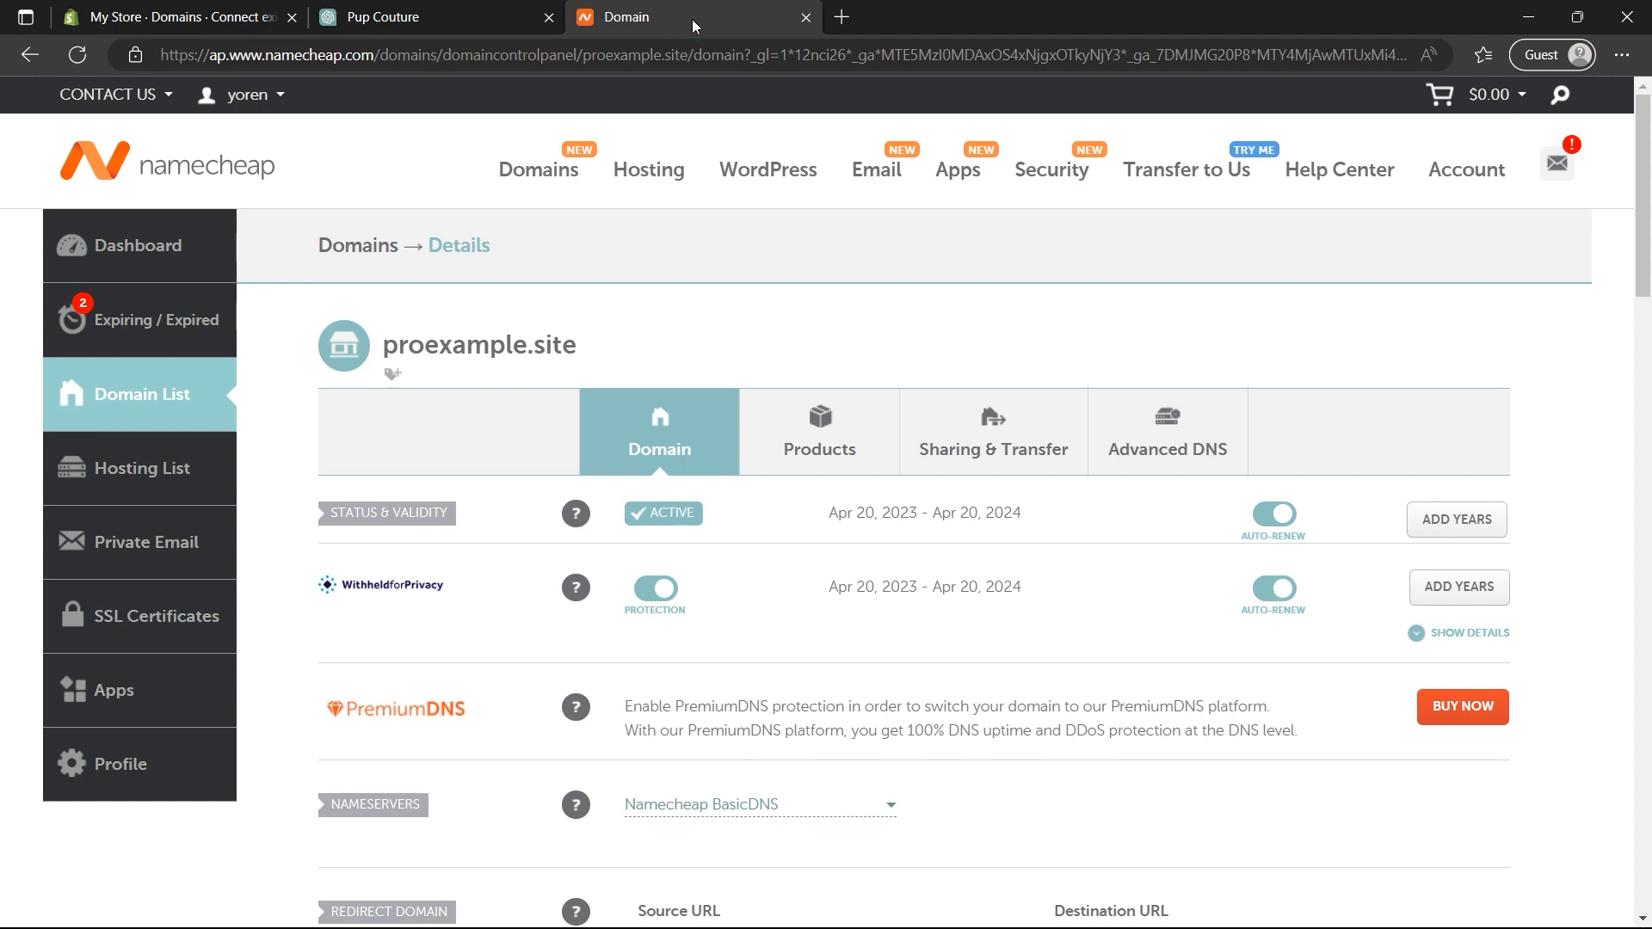
left_click(1151, 425)
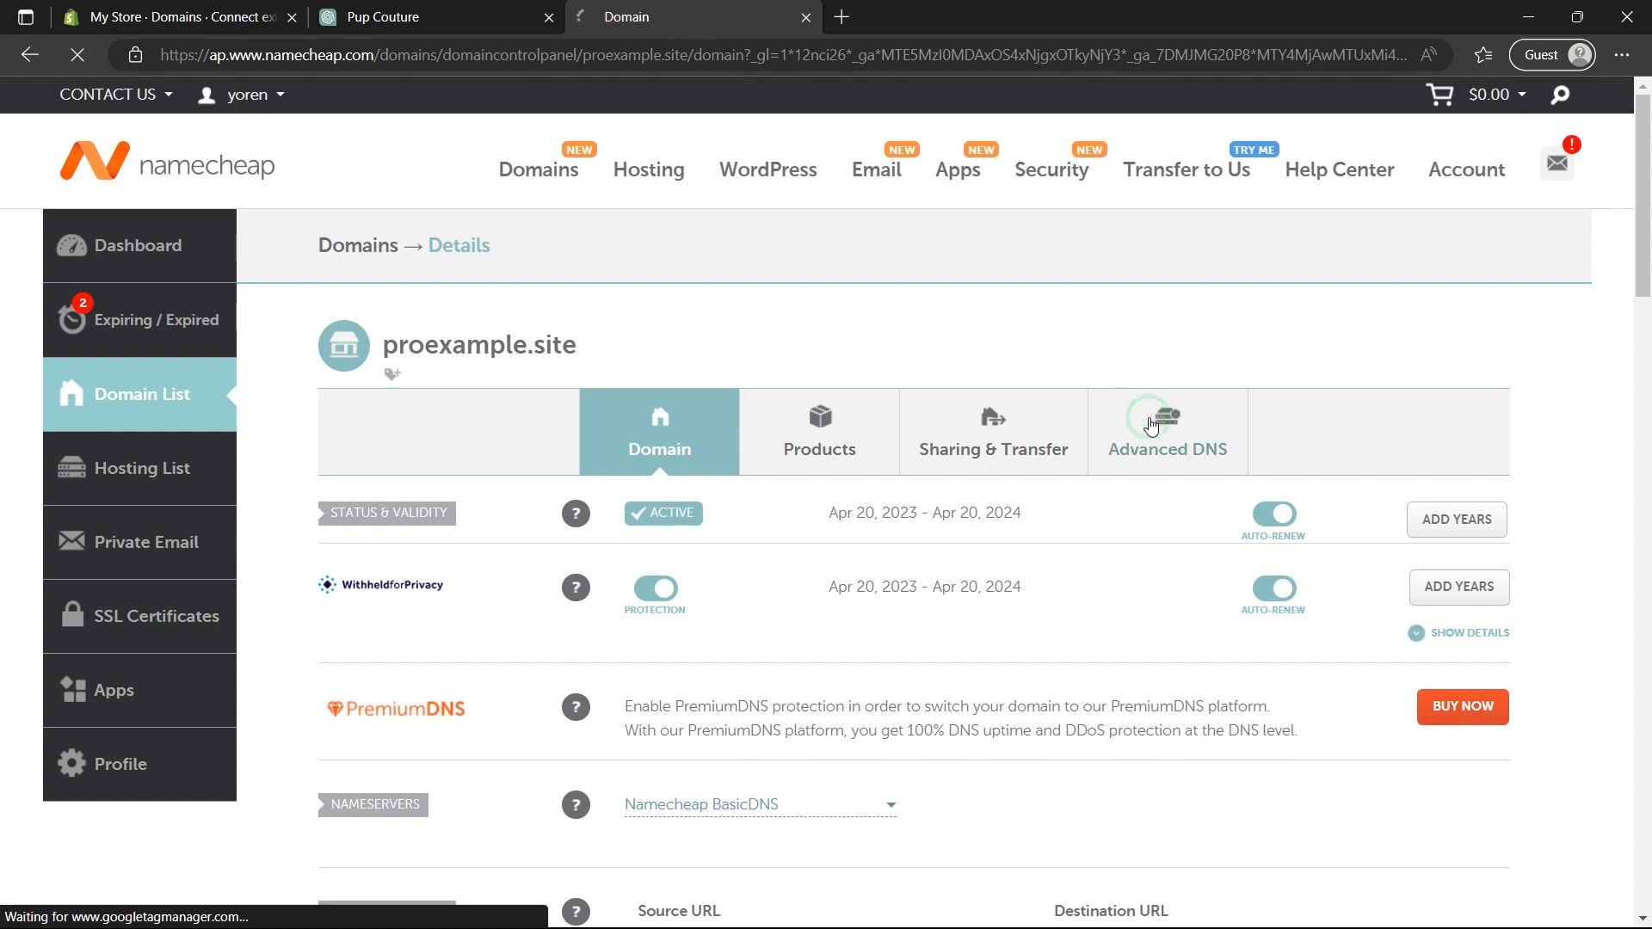
scroll(1151, 425, "down", 3)
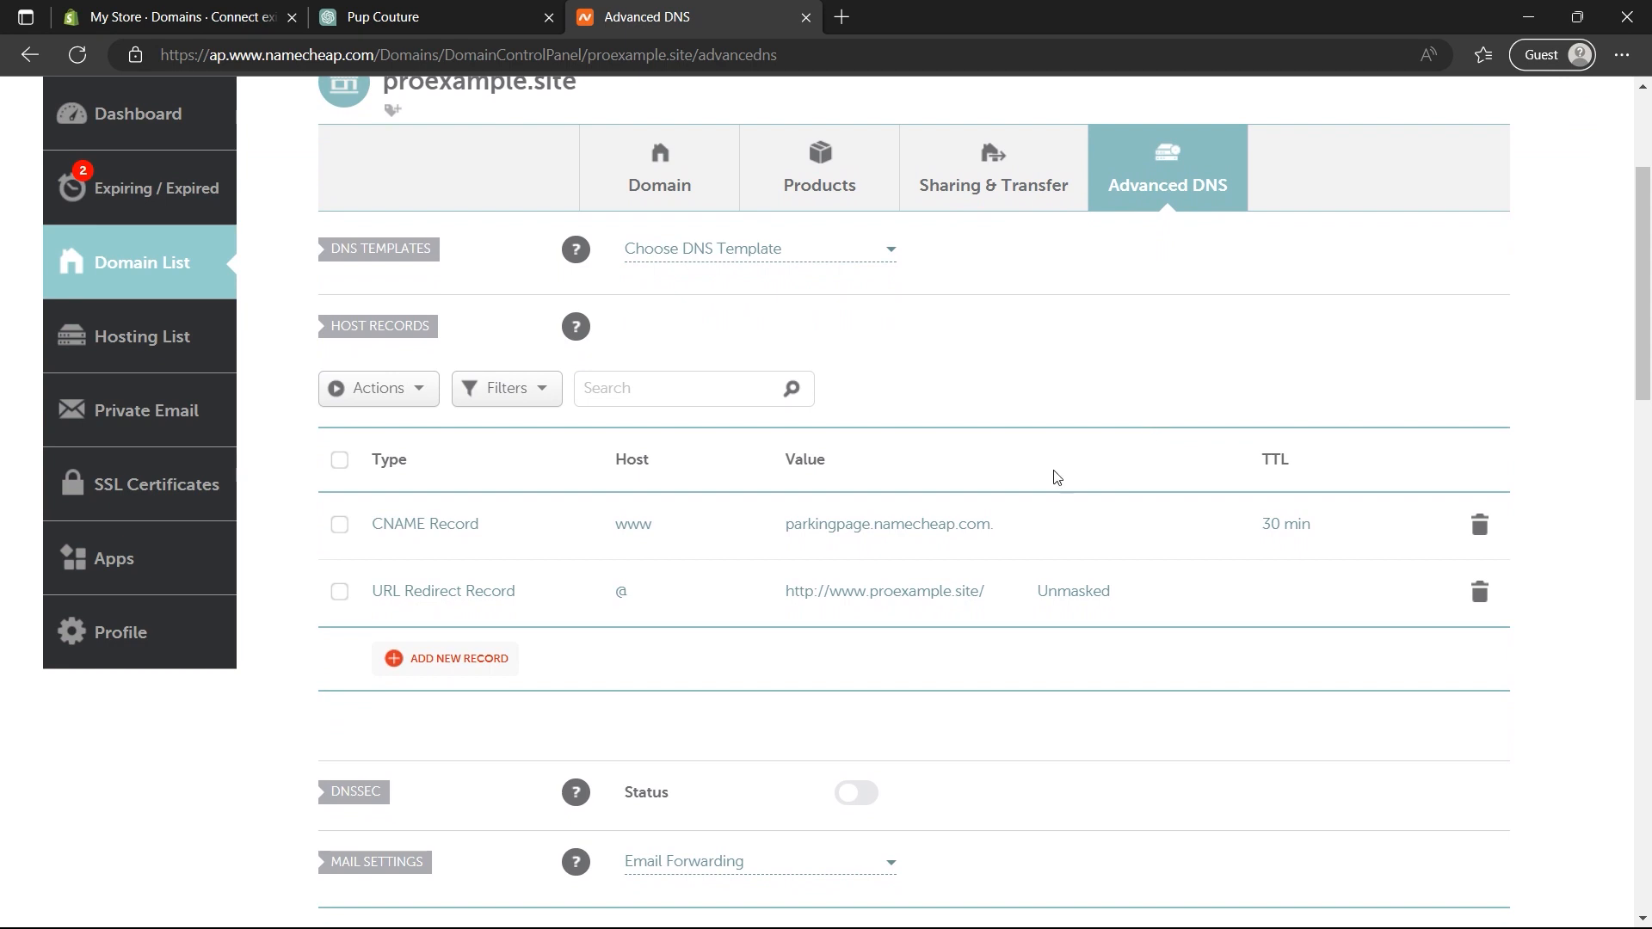
left_click(486, 658)
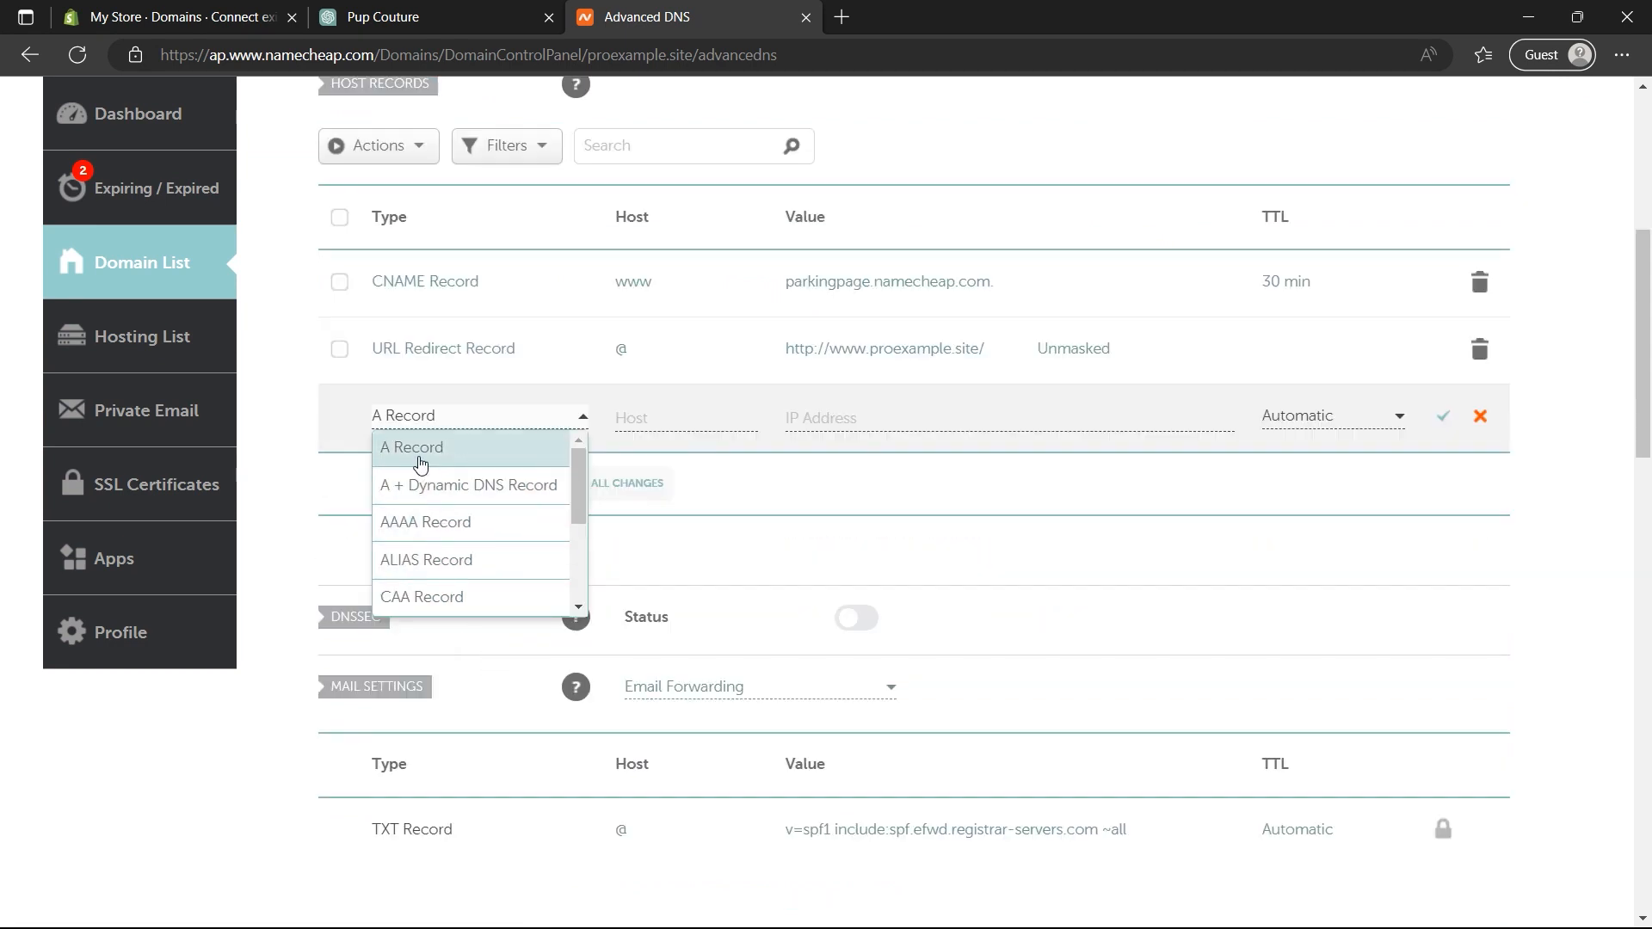
left_click(422, 449)
left_click(653, 420)
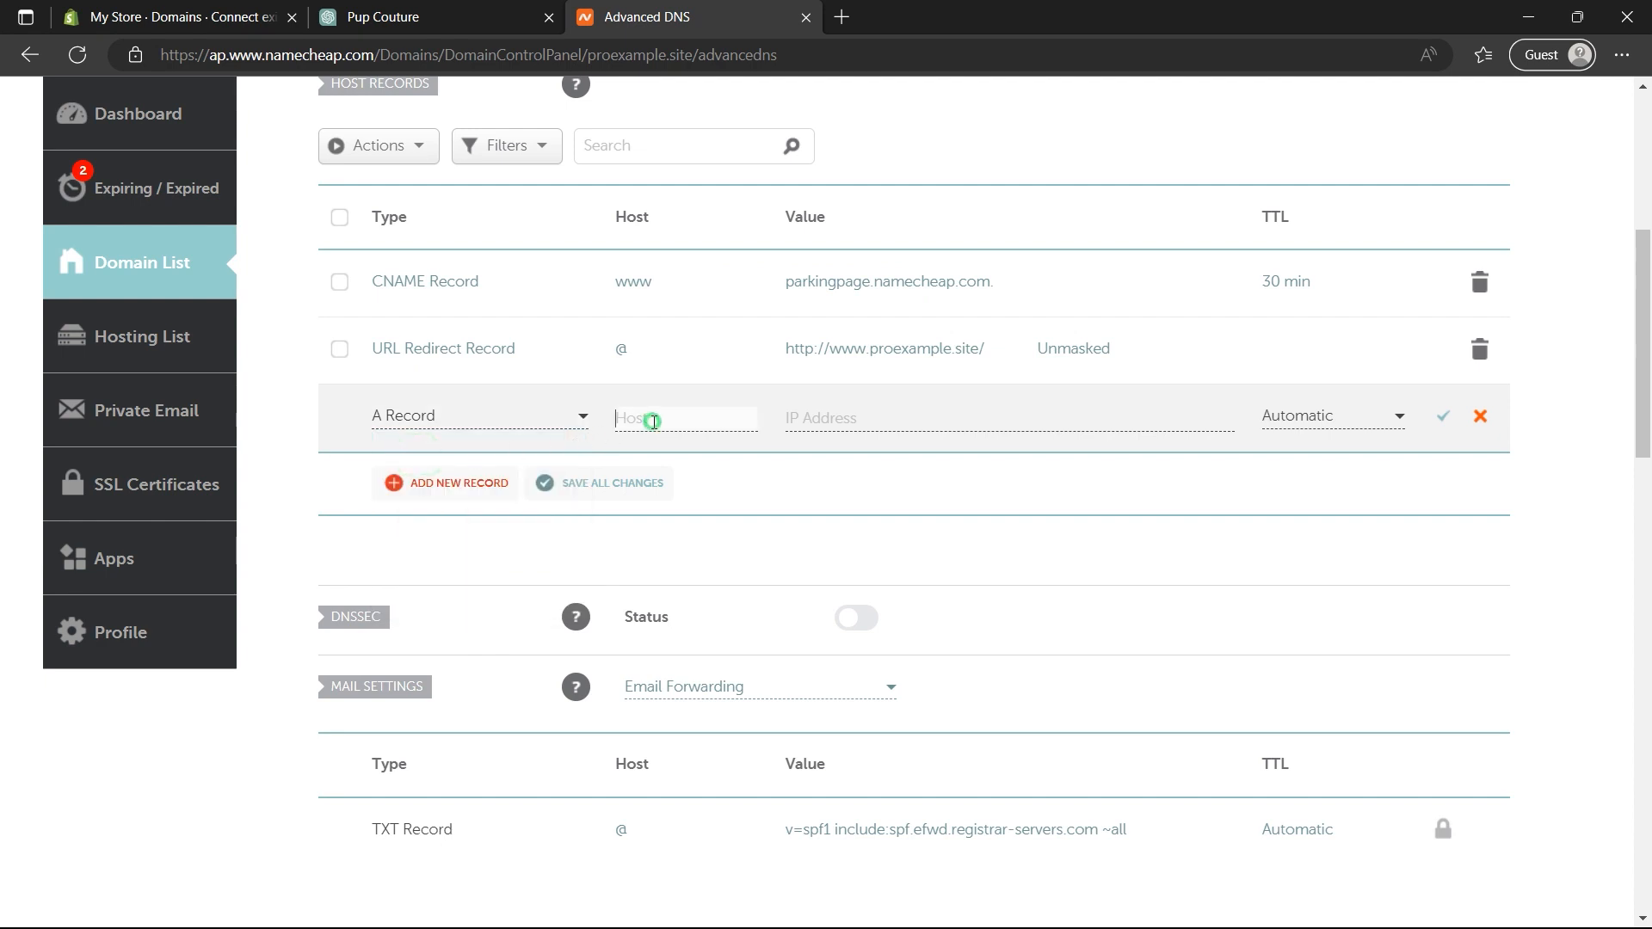
type("@")
left_click(819, 419)
key("ctrl+v")
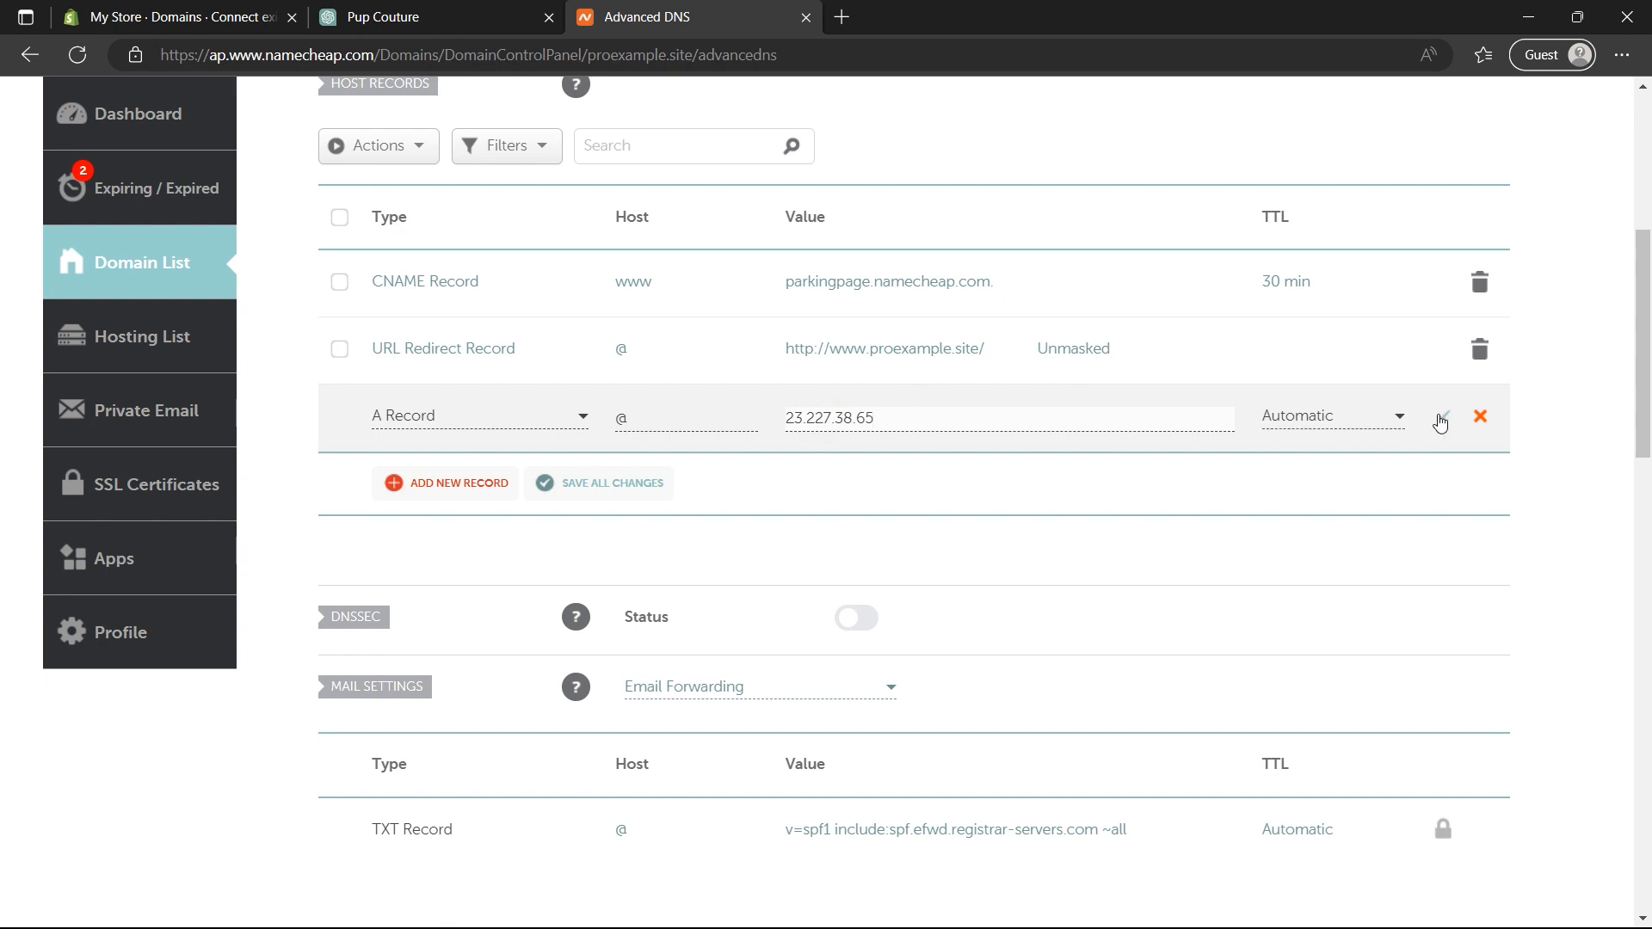
left_click(1439, 418)
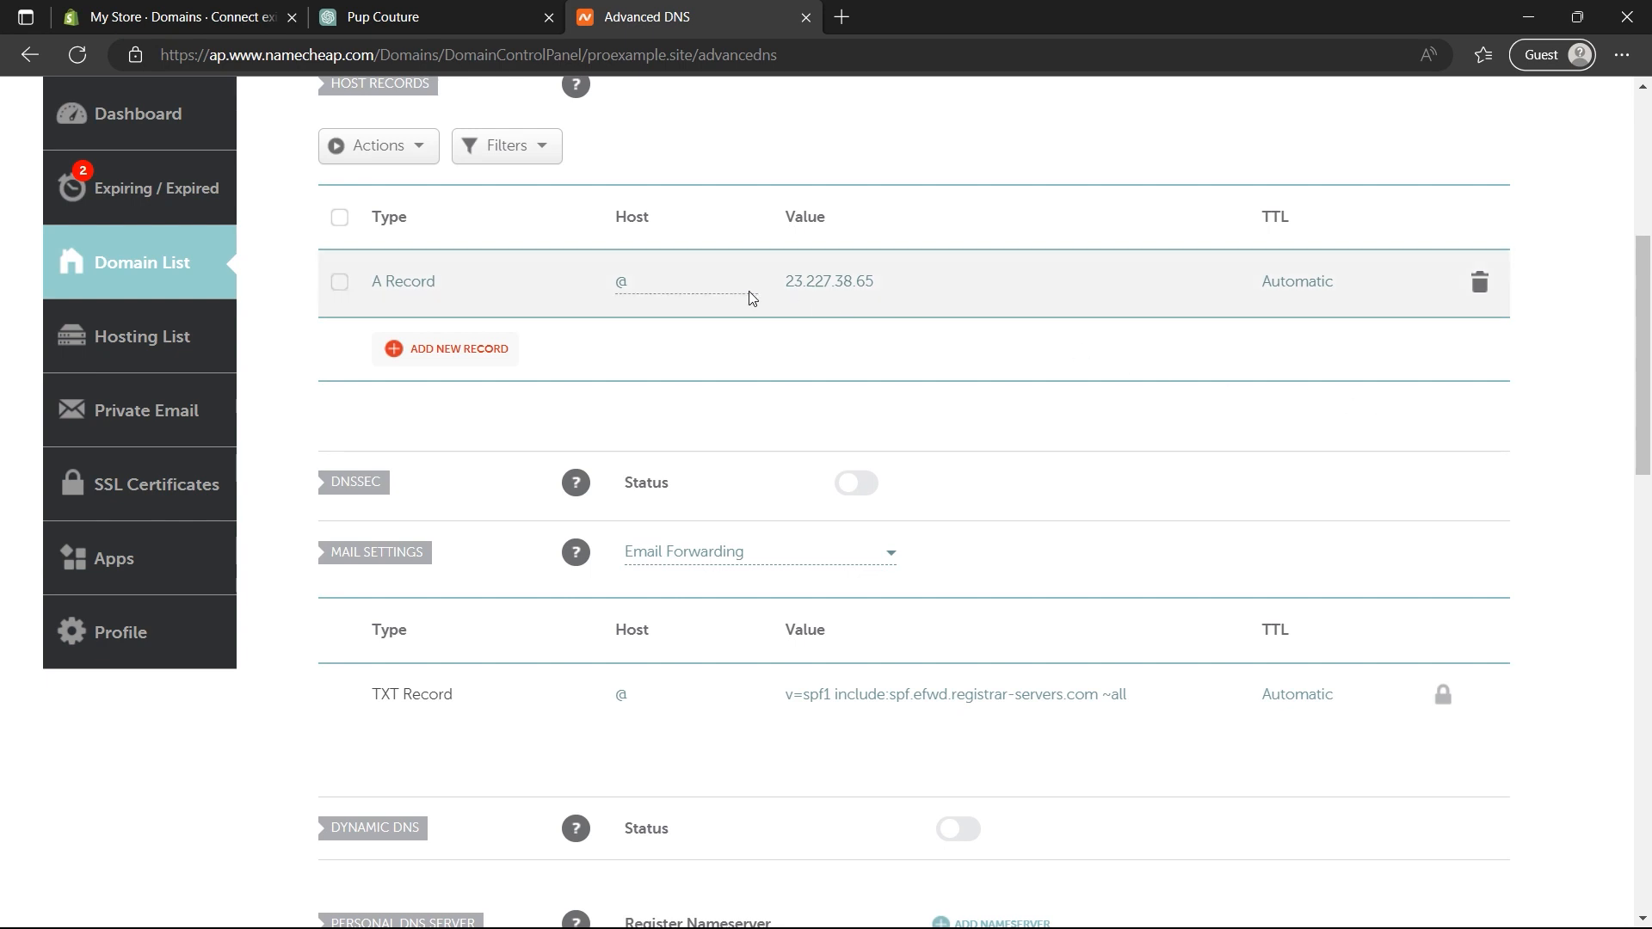
- Copy the required CNAME value from Shopify and add a Namecheap CNAME record with host www and target shops.myshopify.com
left_click(187, 16)
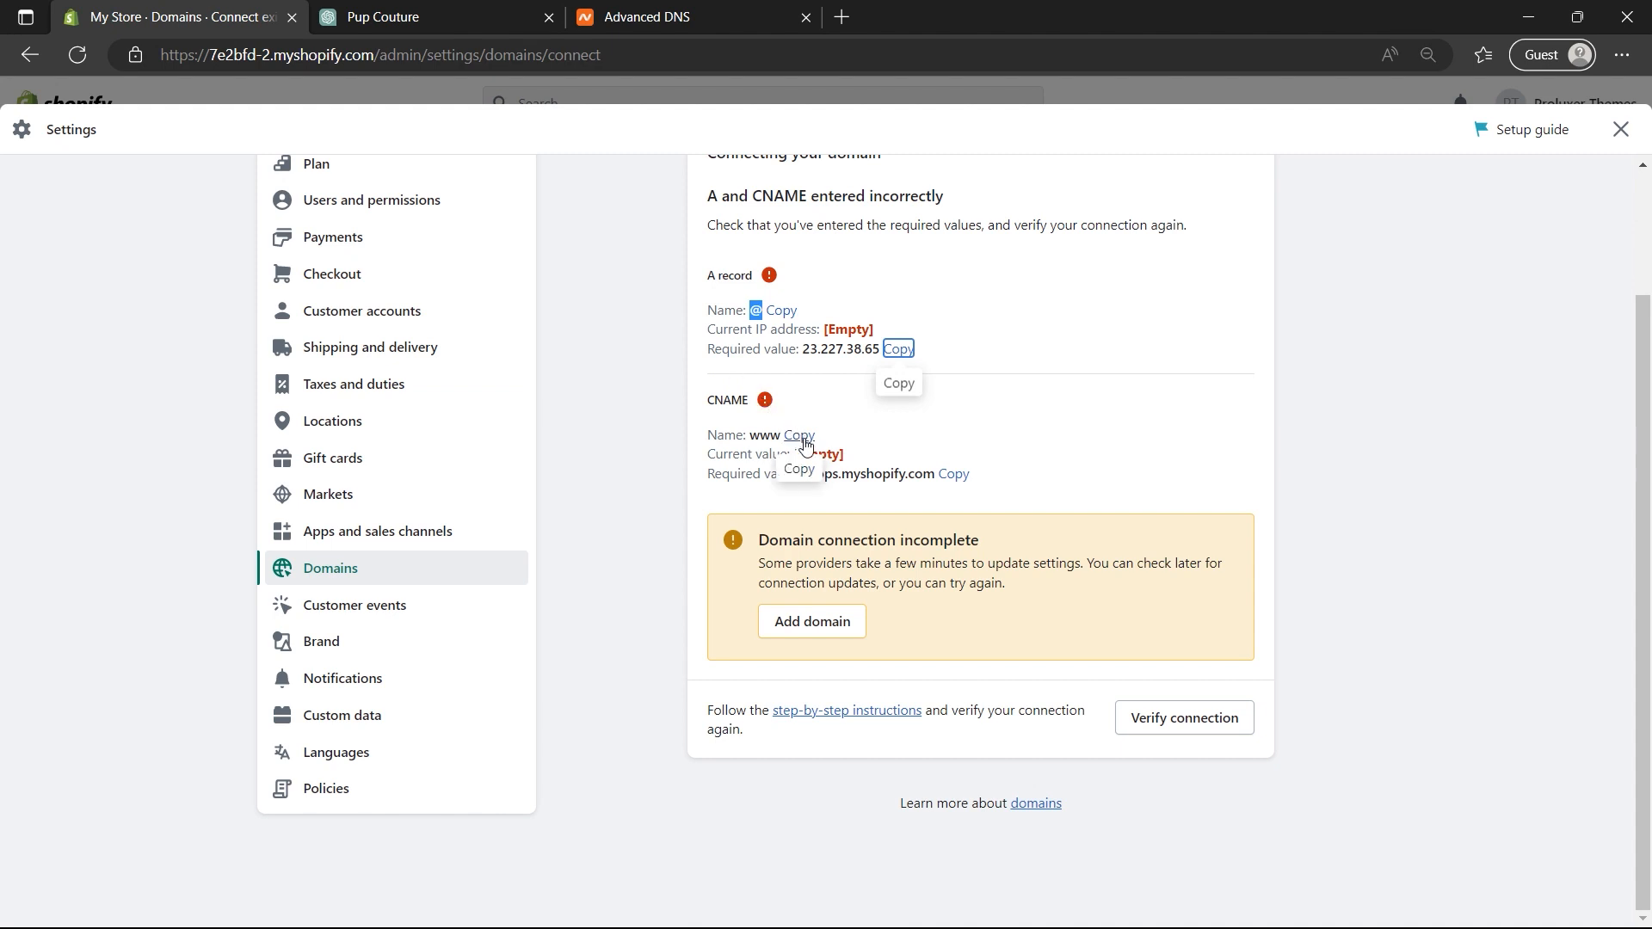
left_click(957, 476)
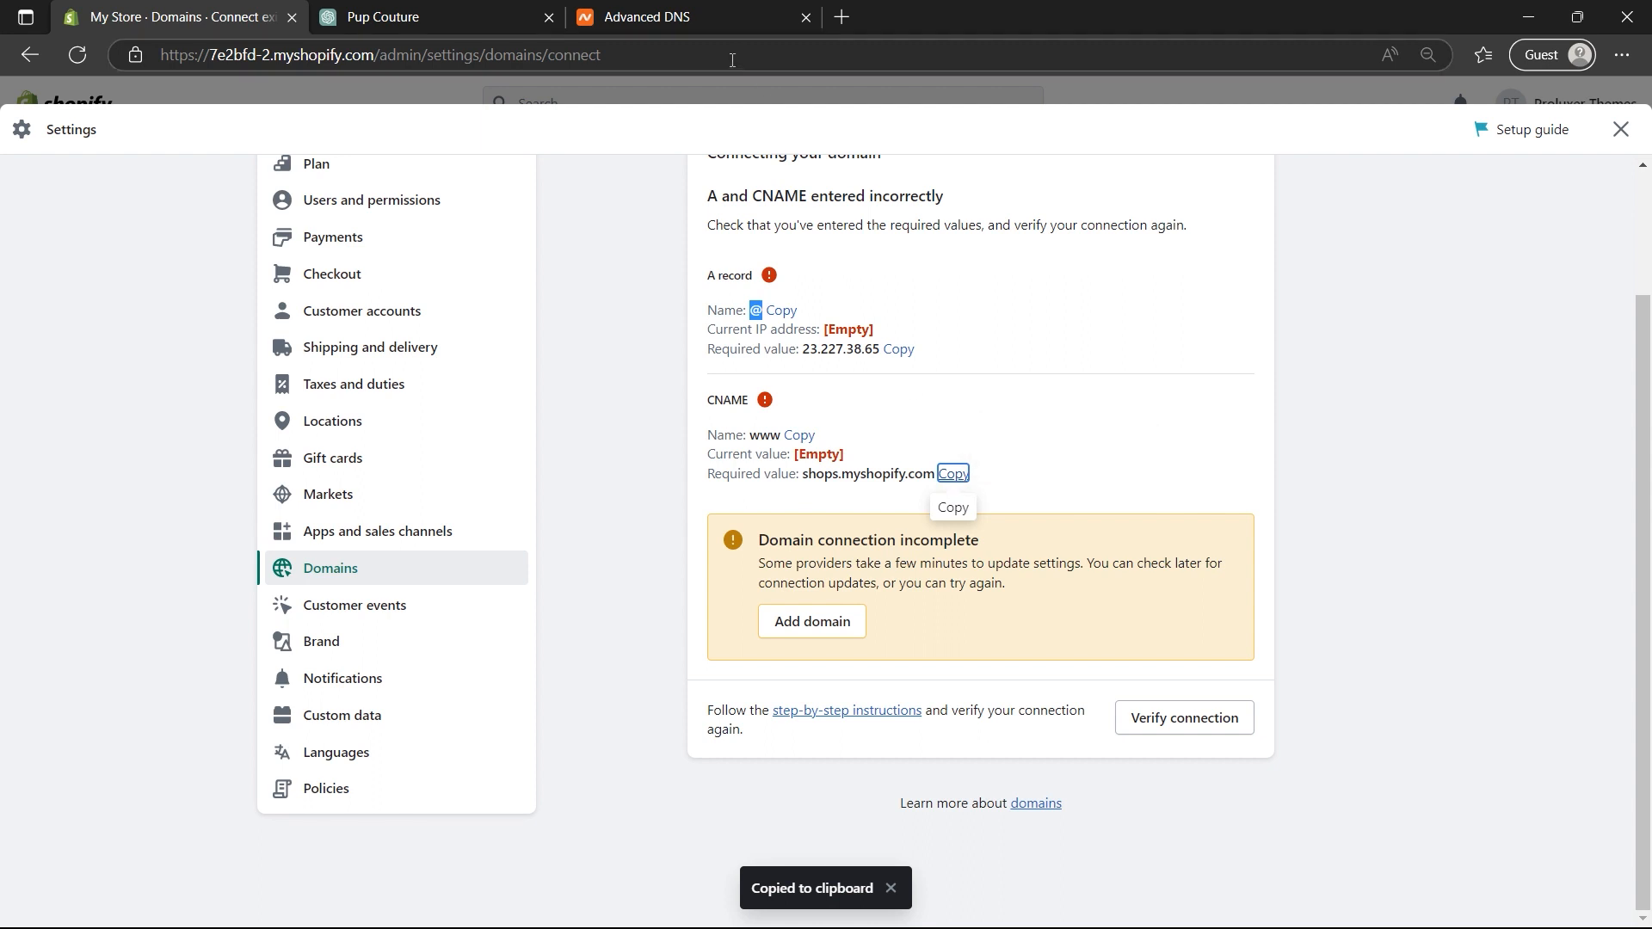
left_click(705, 31)
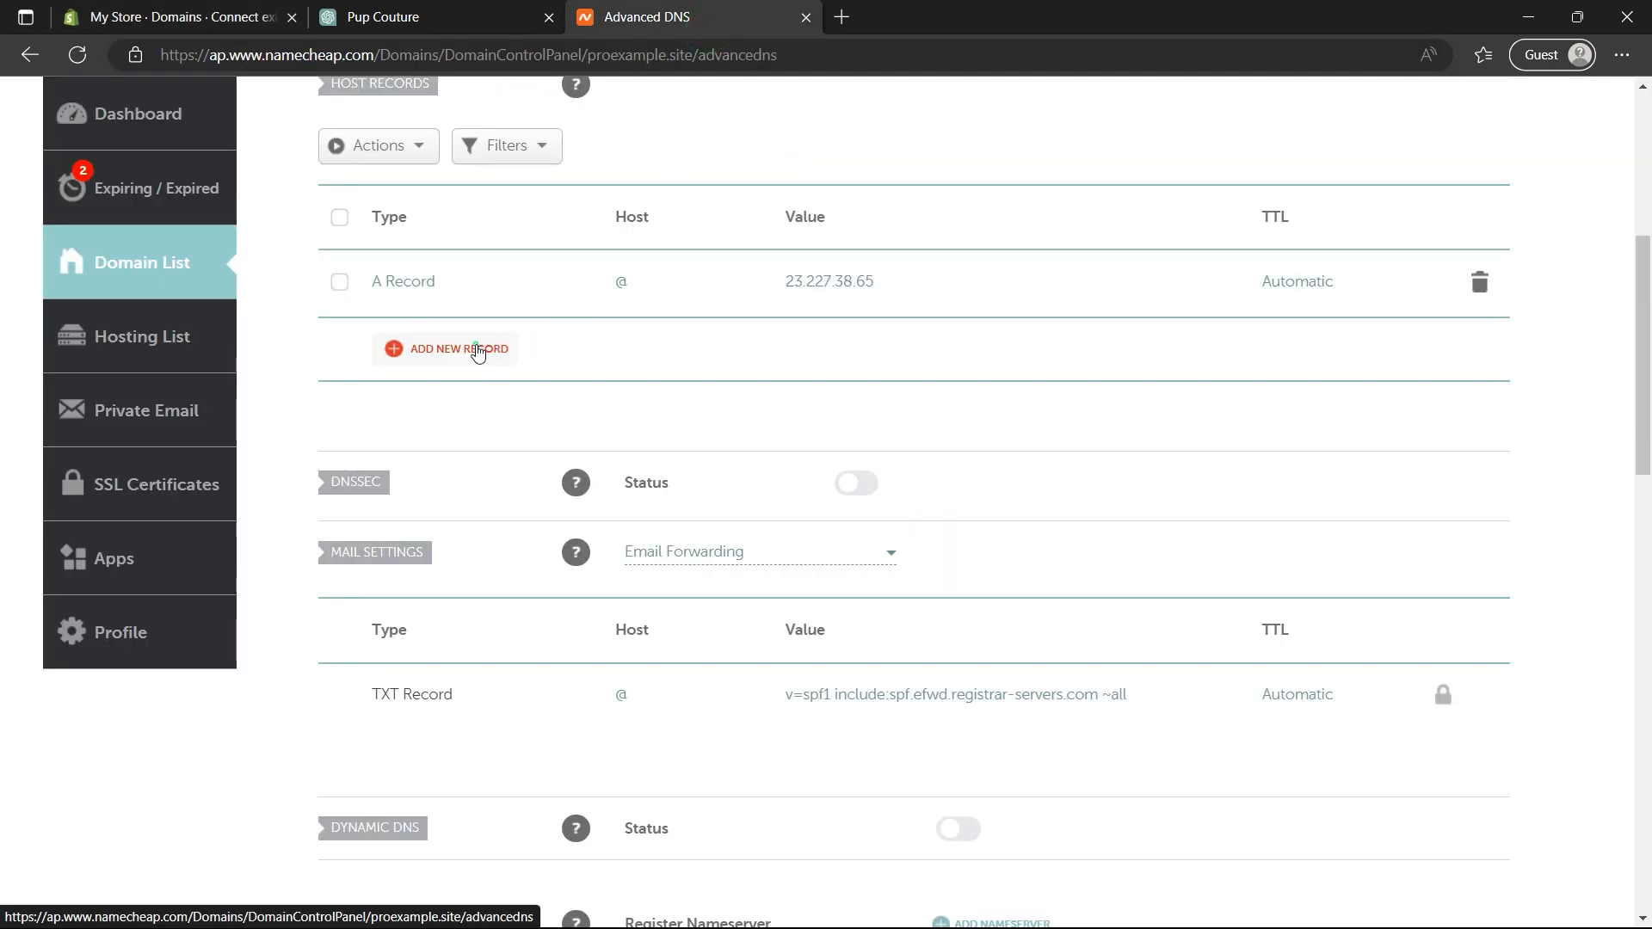
left_click(479, 352)
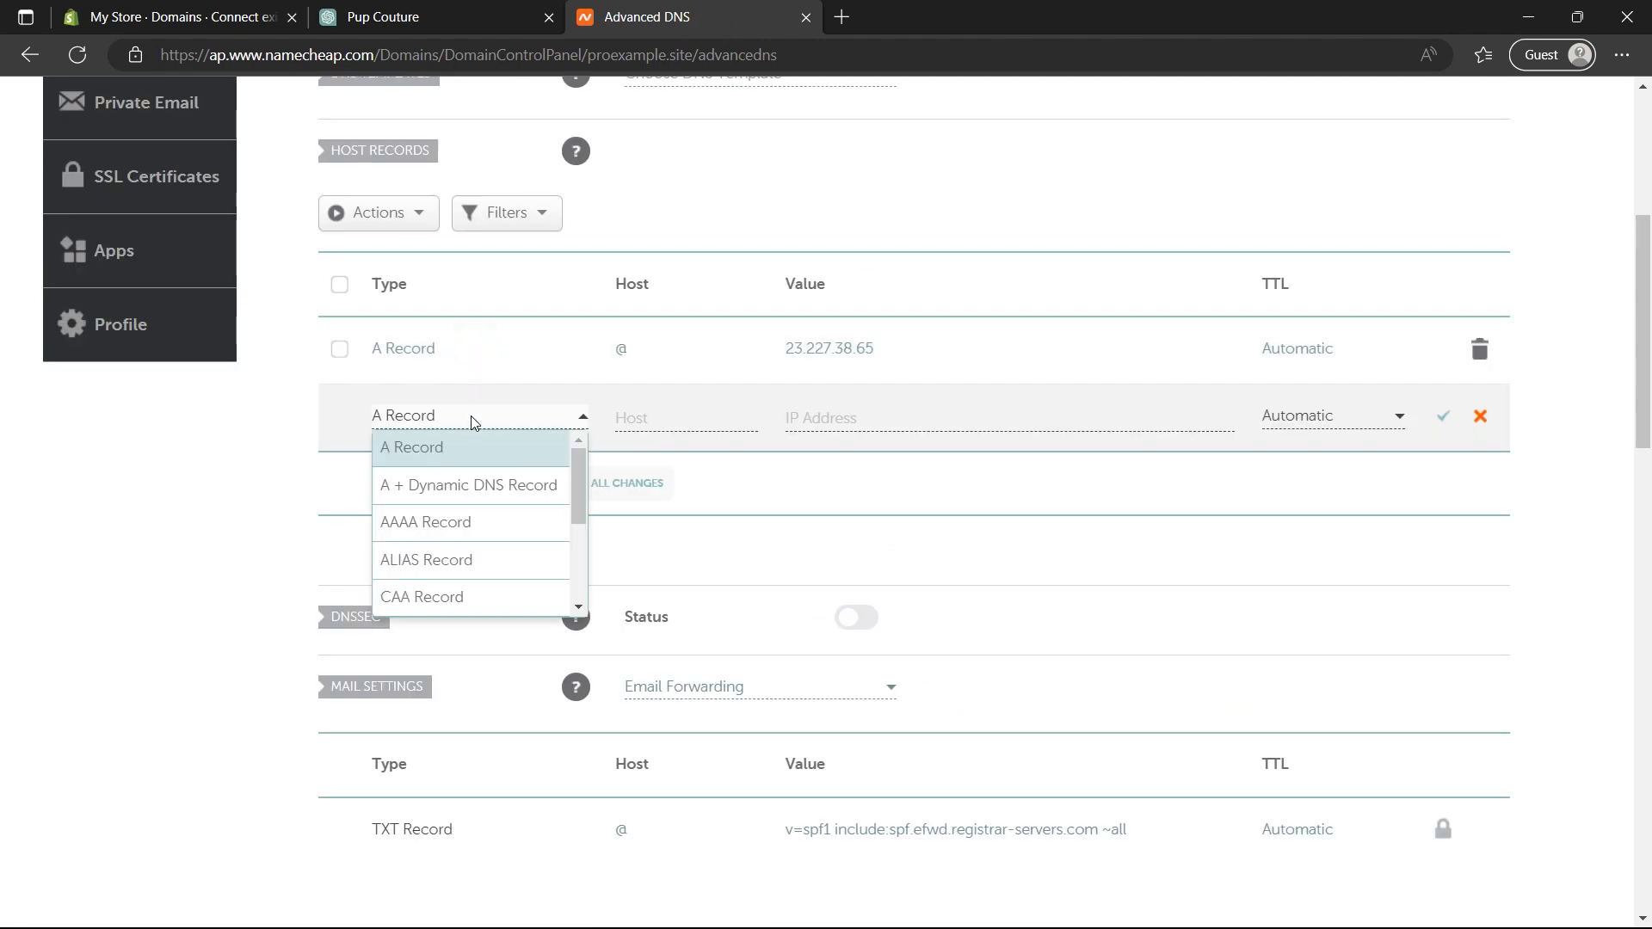
scroll(469, 525, "down", 3)
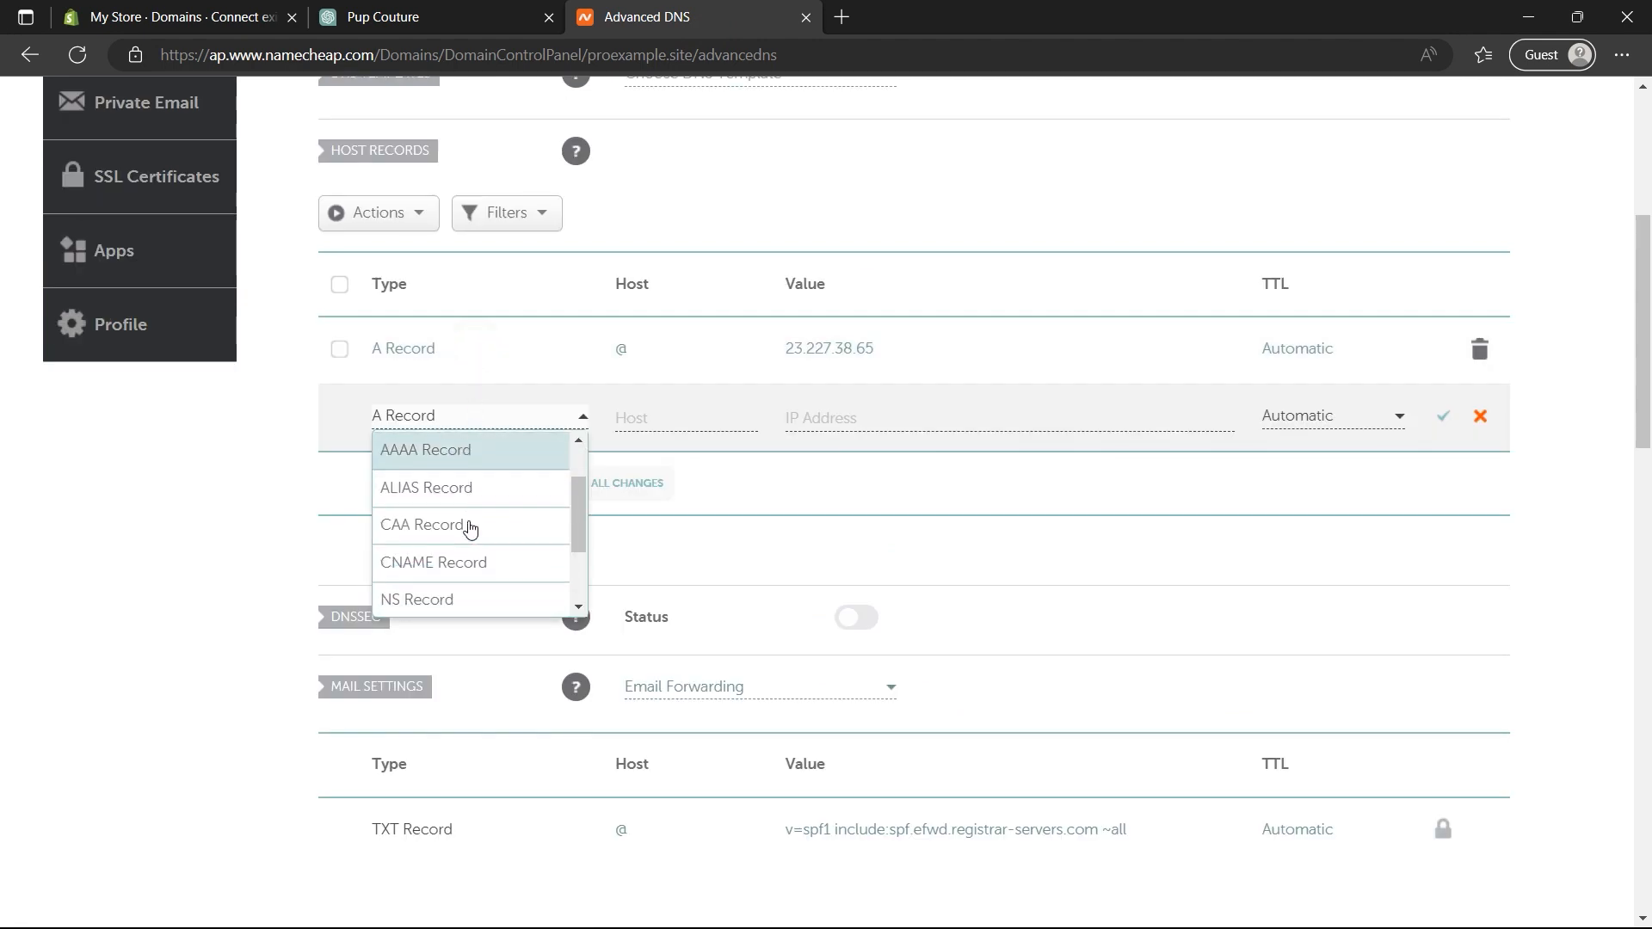
left_click(468, 535)
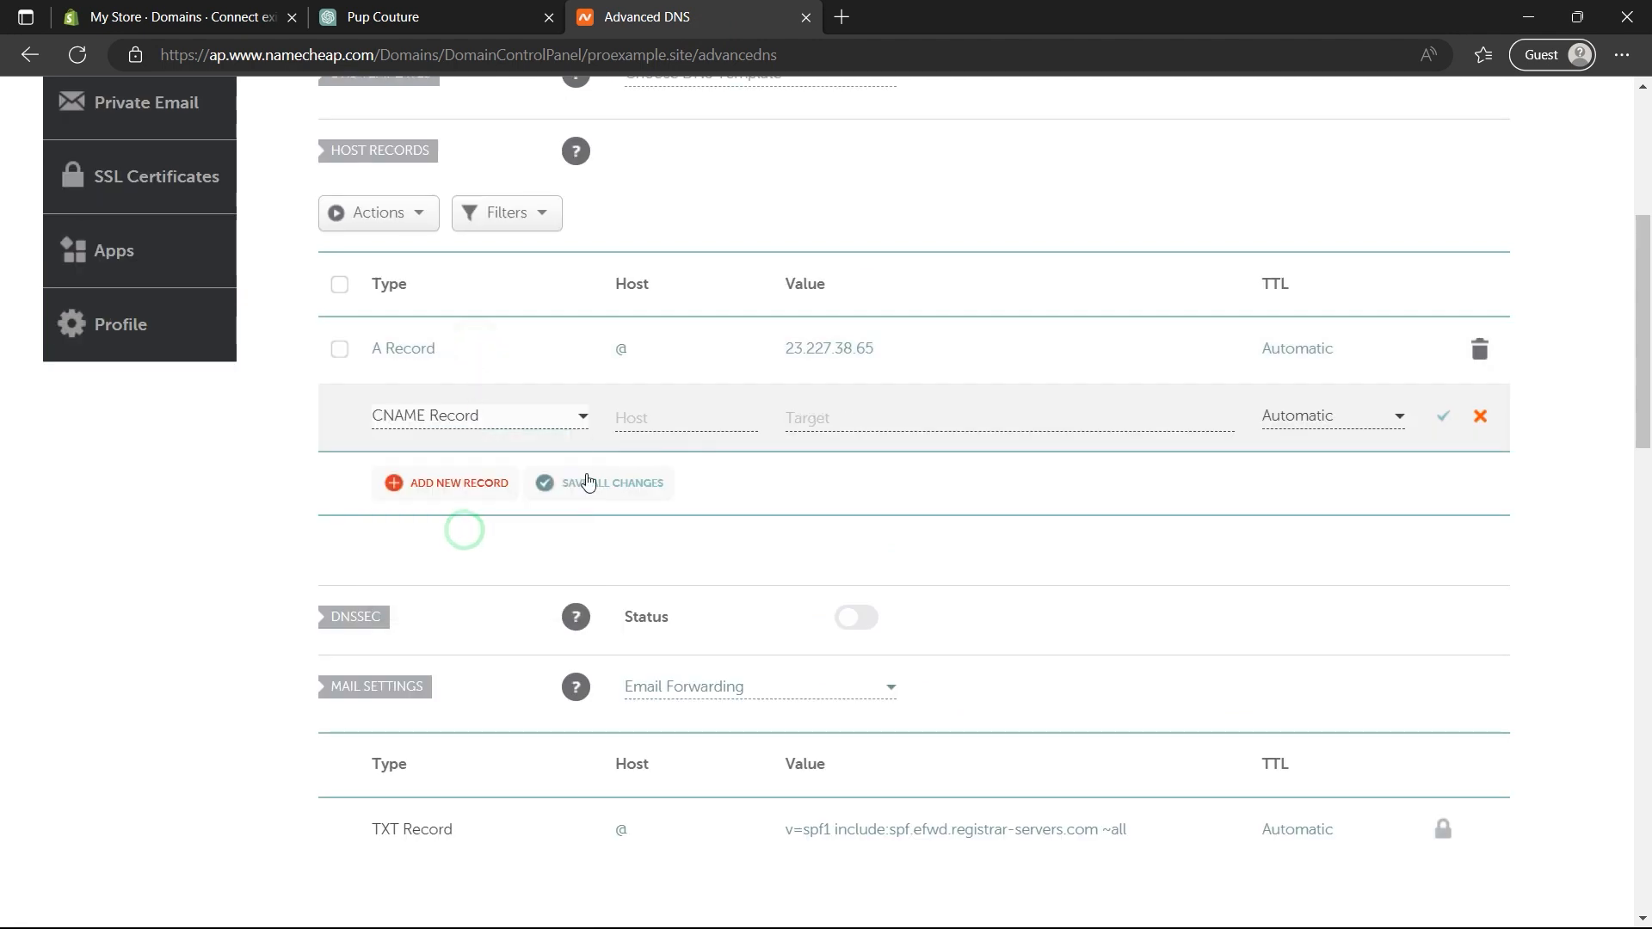
left_click(650, 413)
type("www")
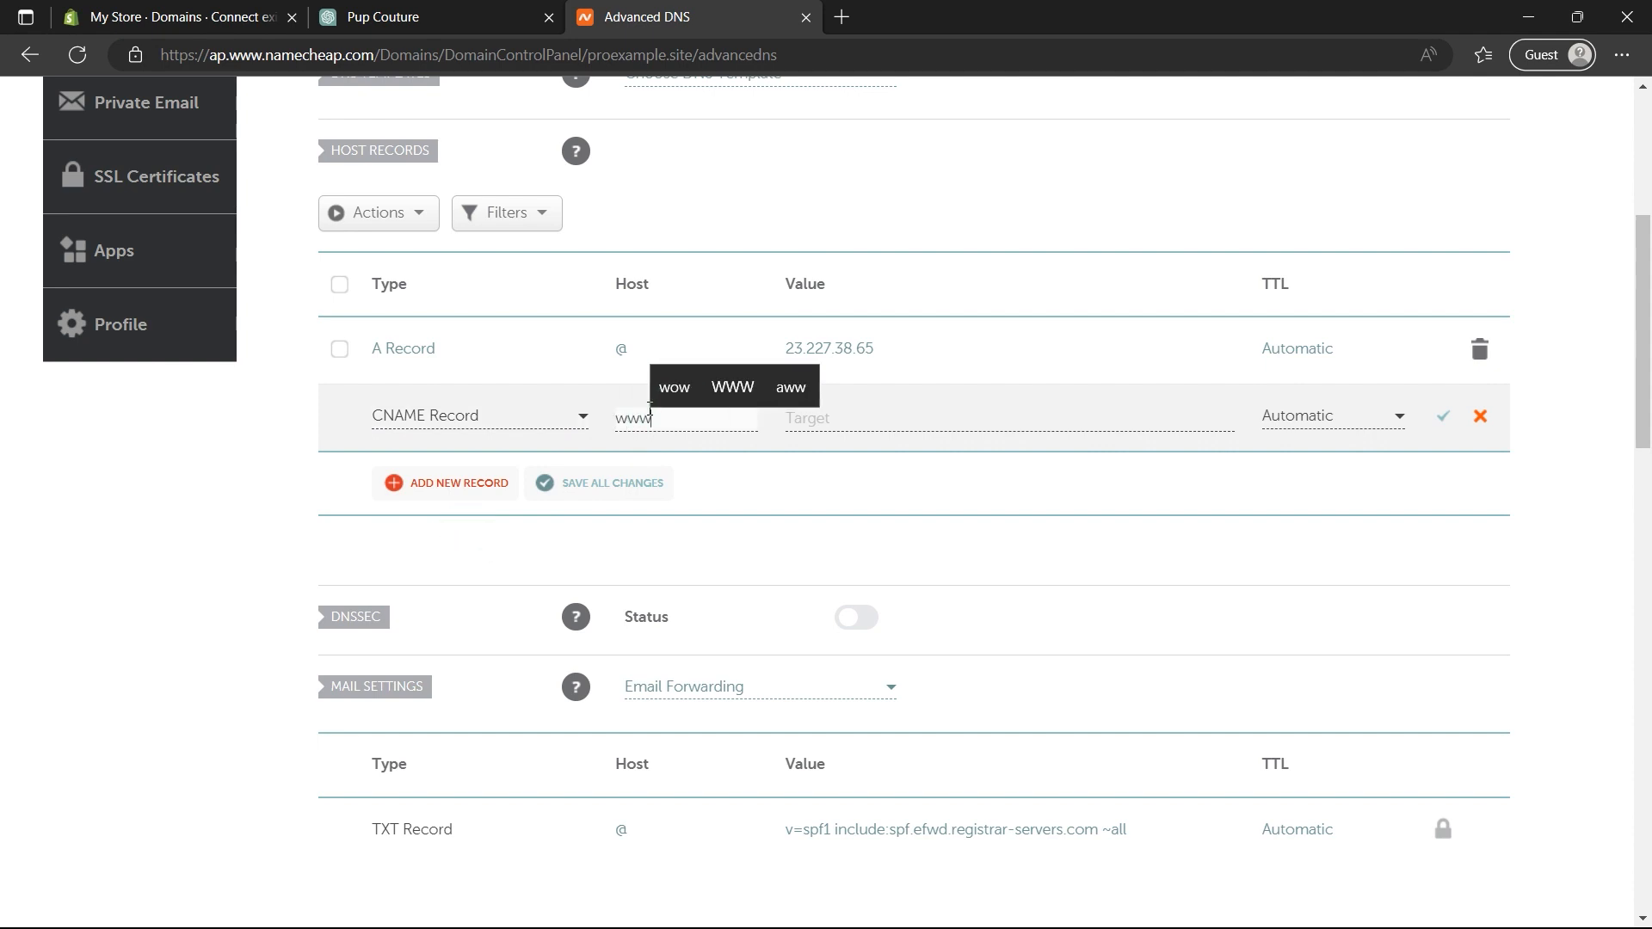
left_click(828, 423)
key("ctrl+v")
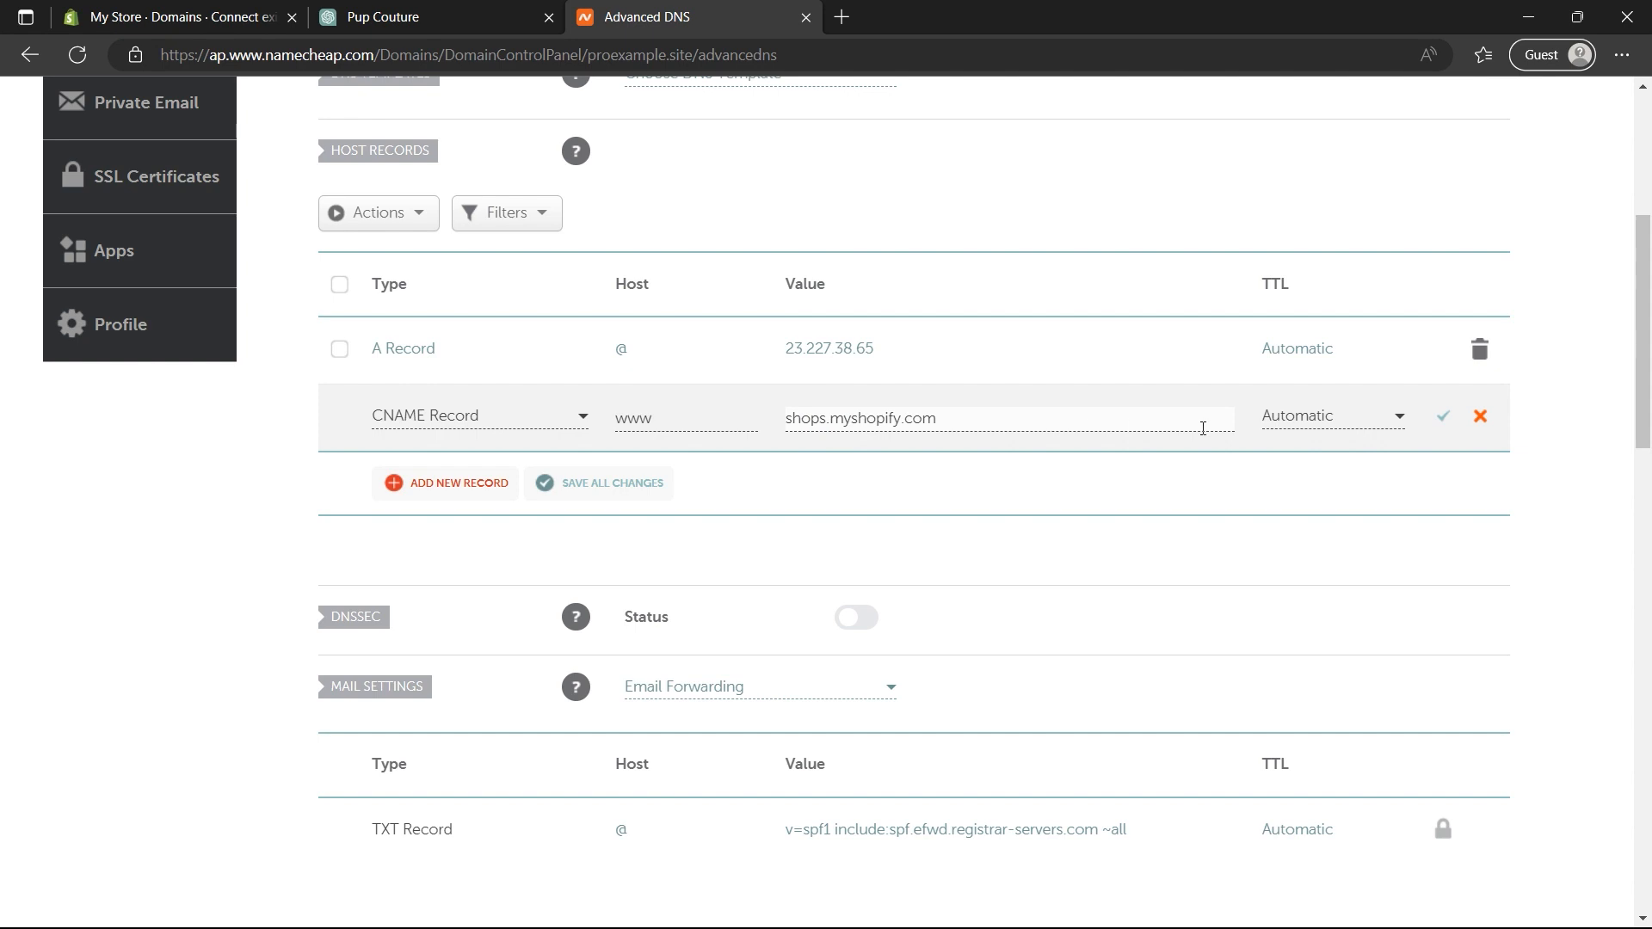
left_click(1441, 419)
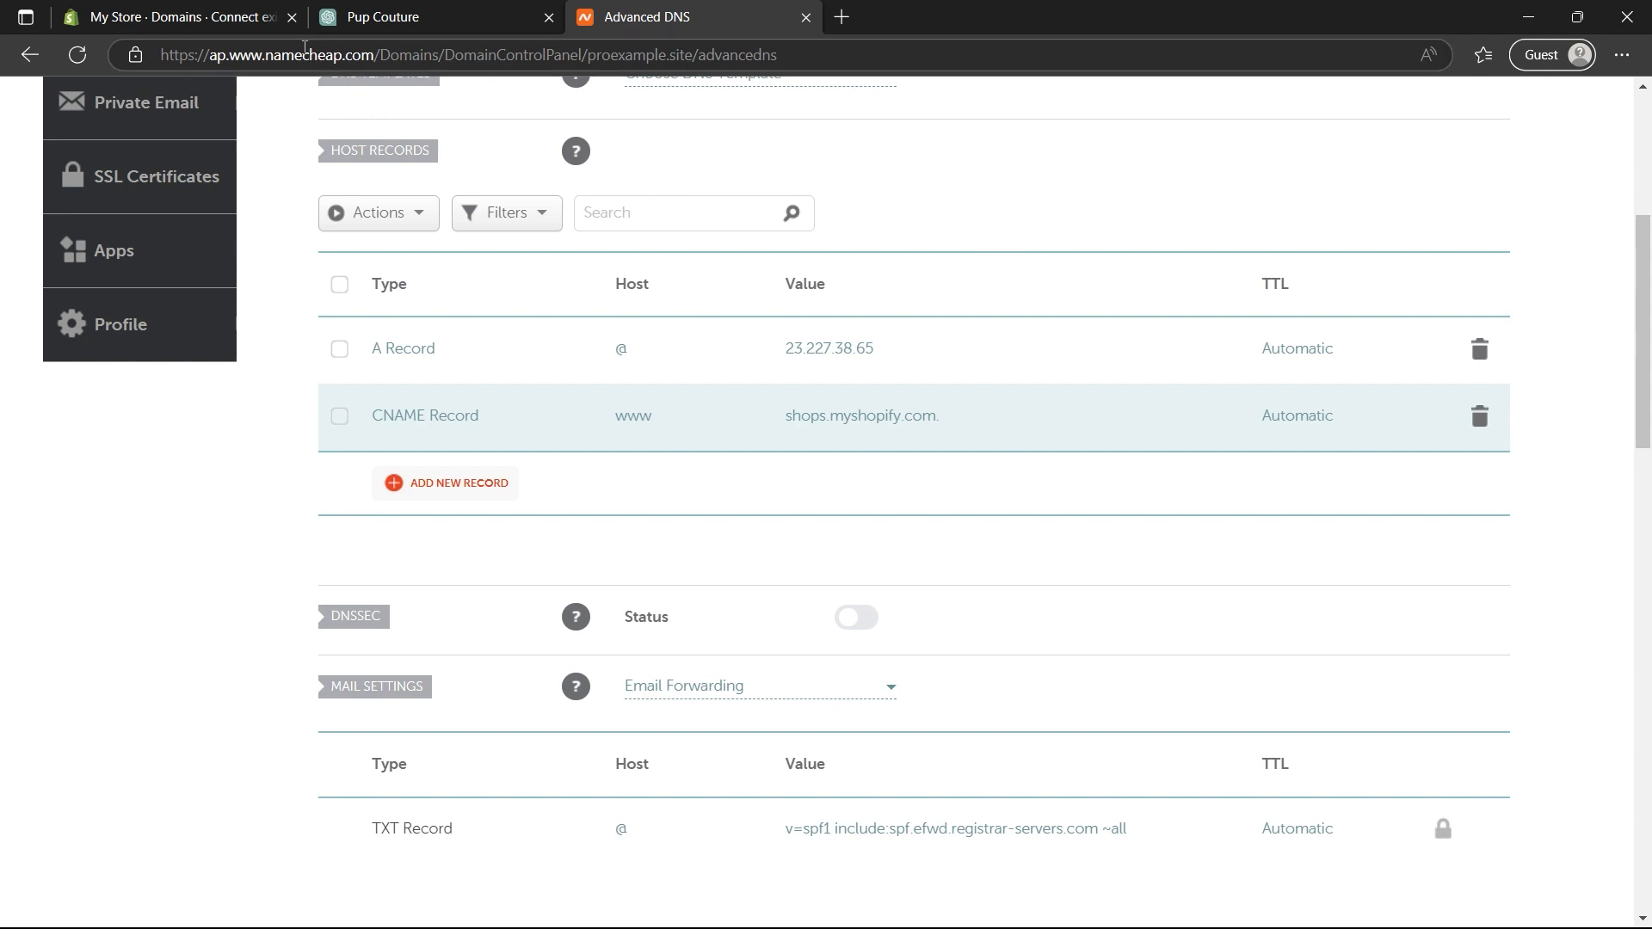
left_click(243, 18)
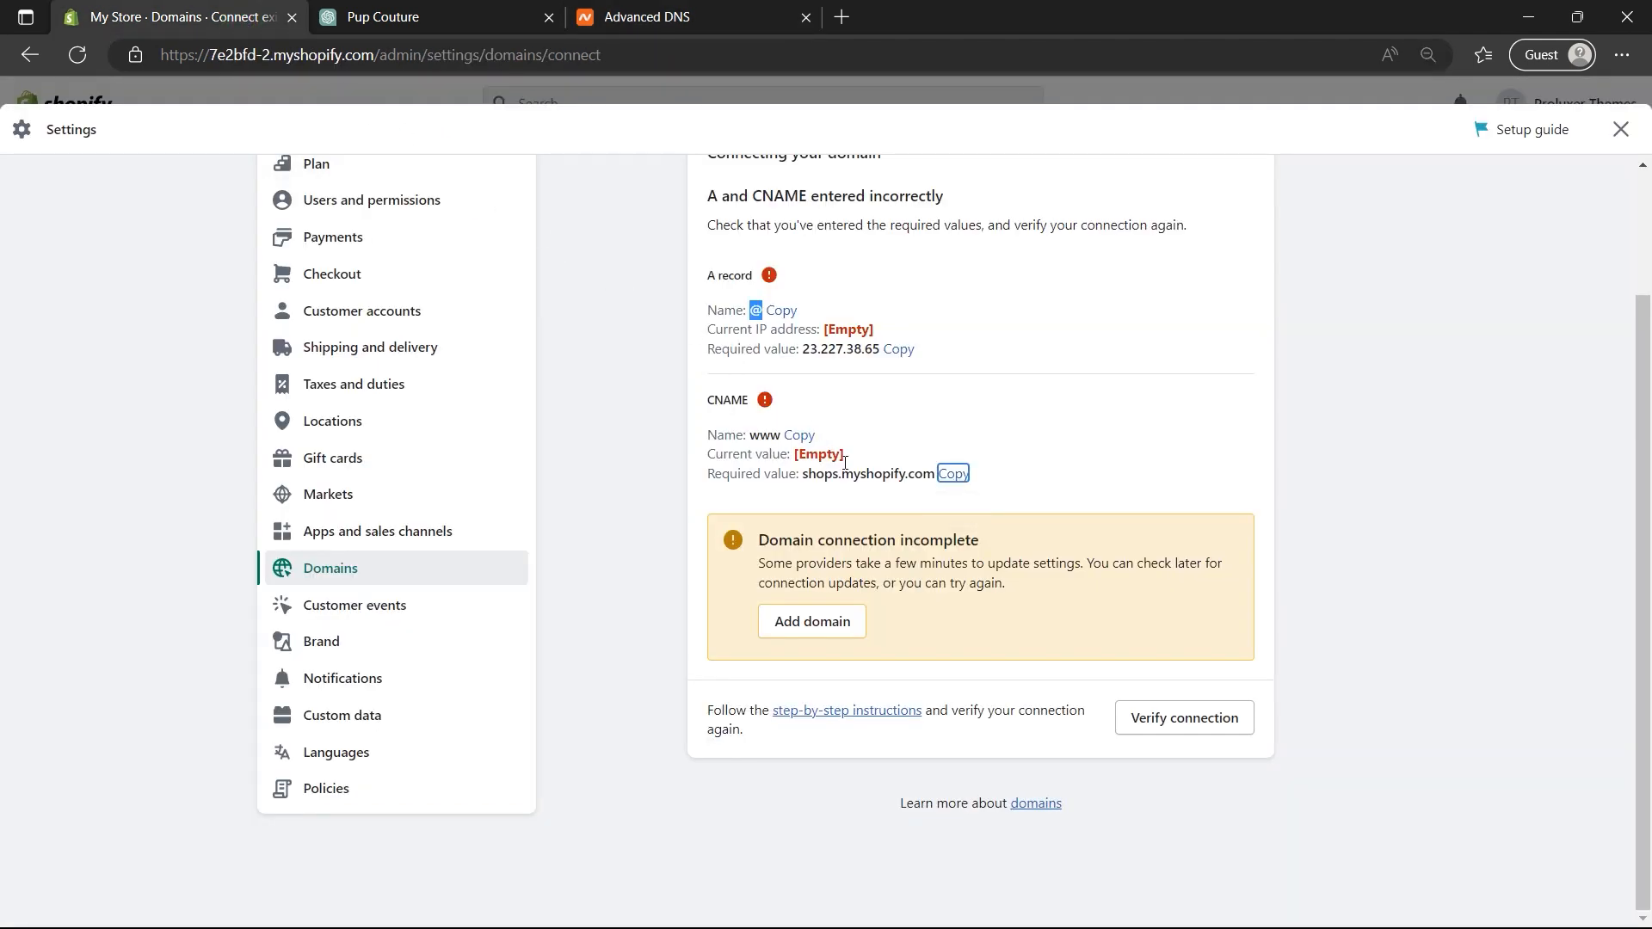
left_click(826, 623)
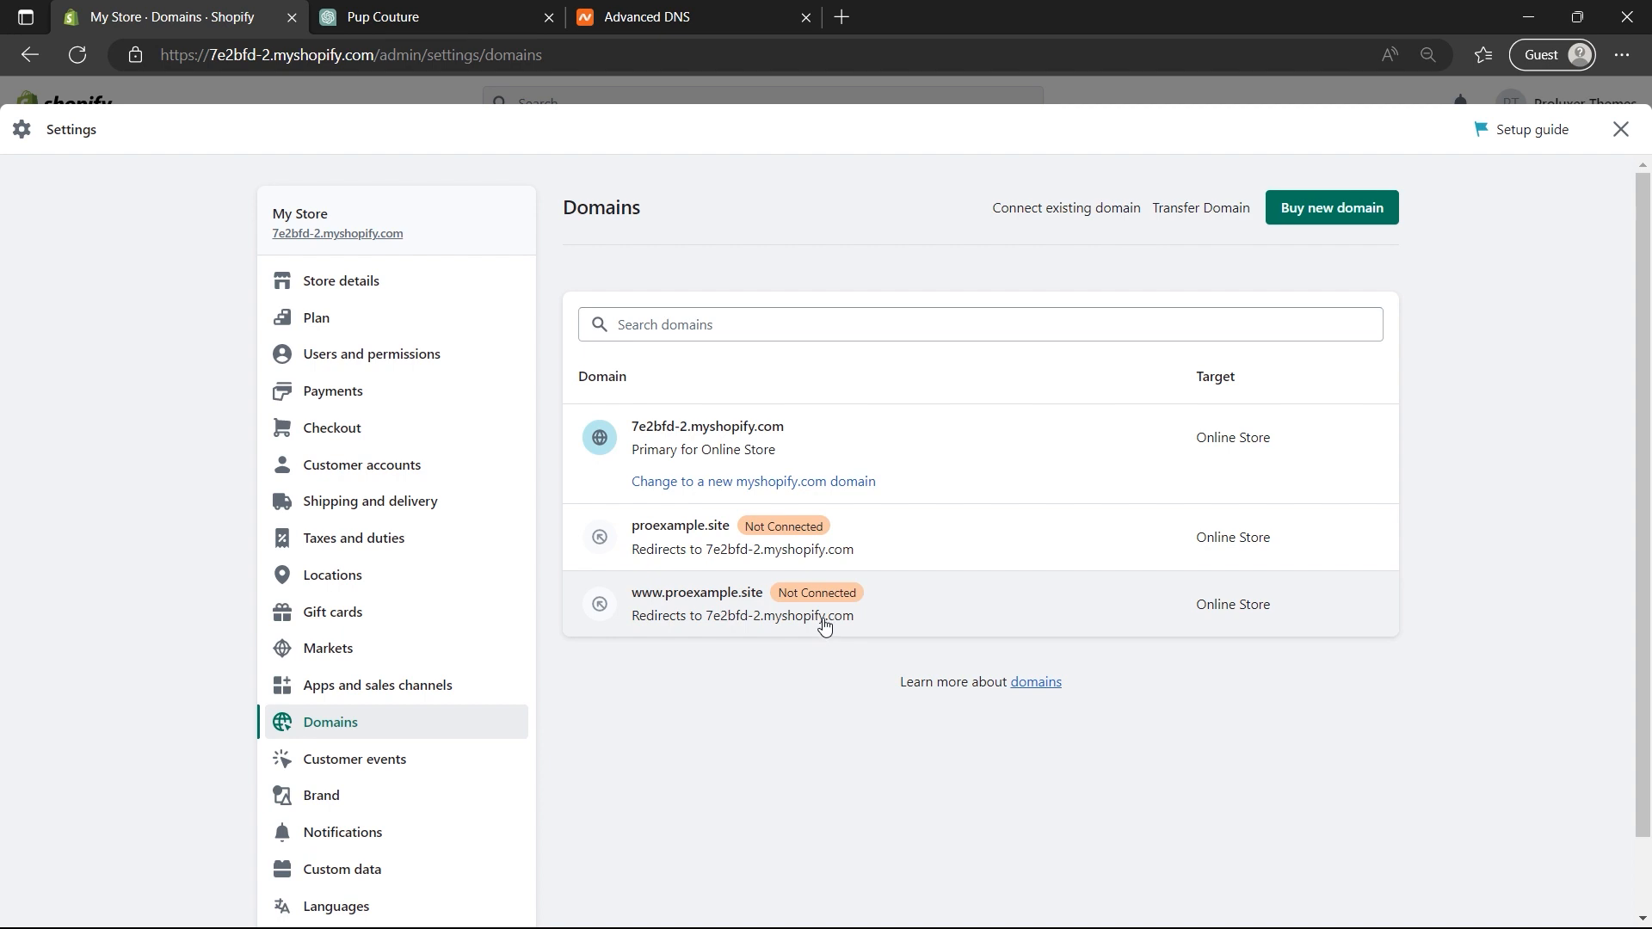
left_click(725, 590)
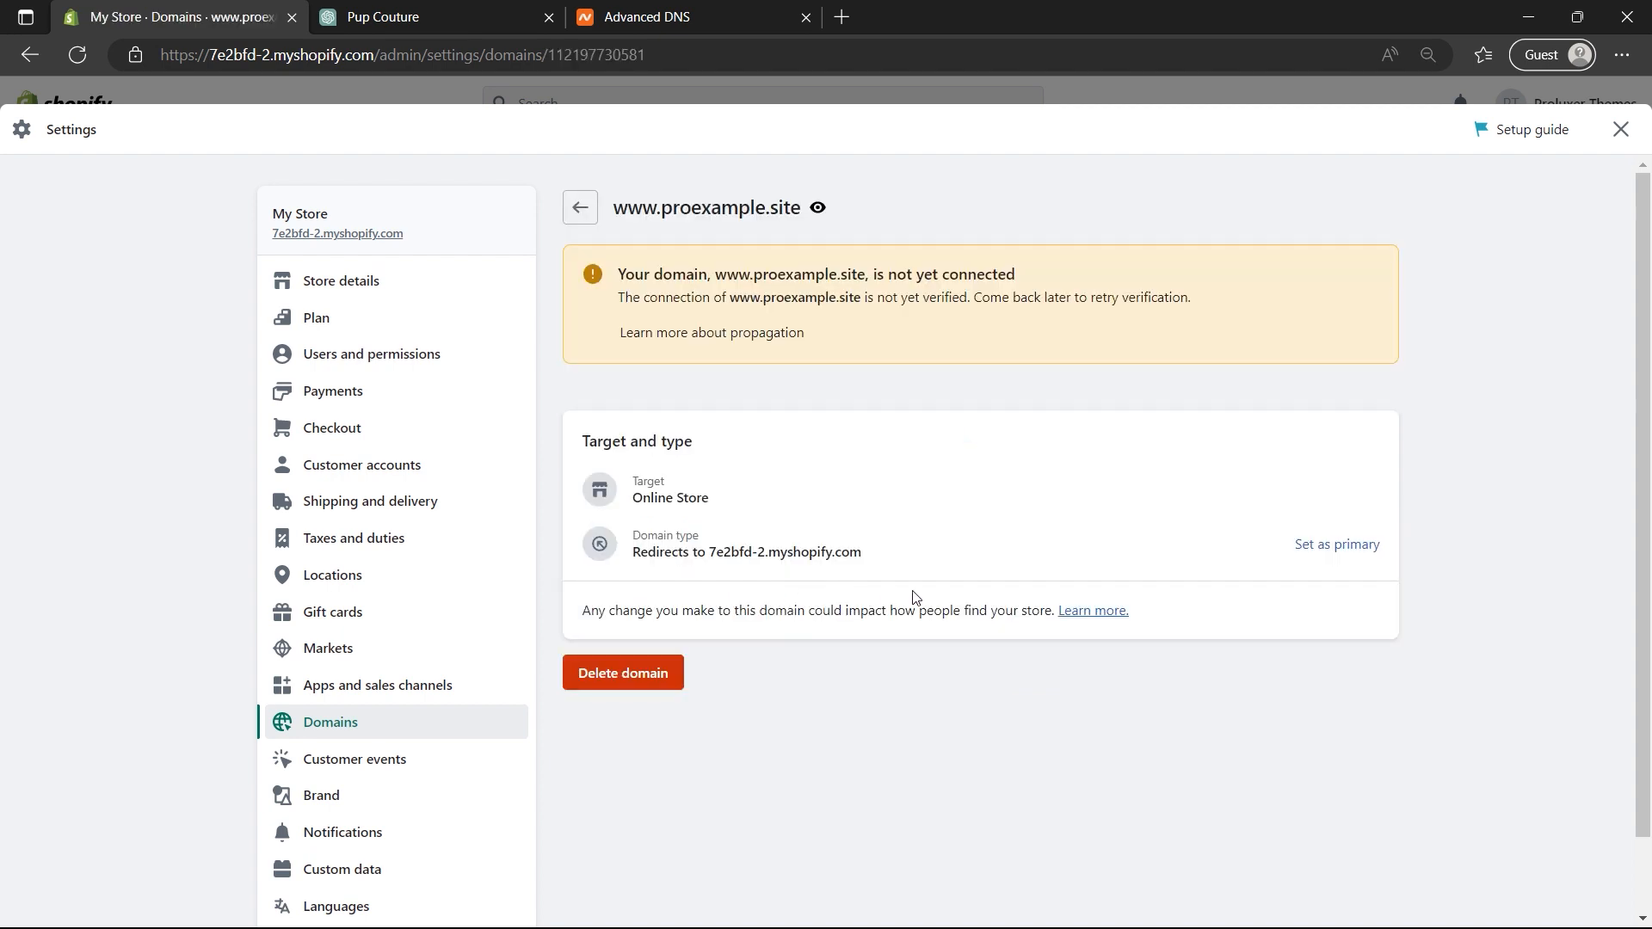
left_click(1338, 547)
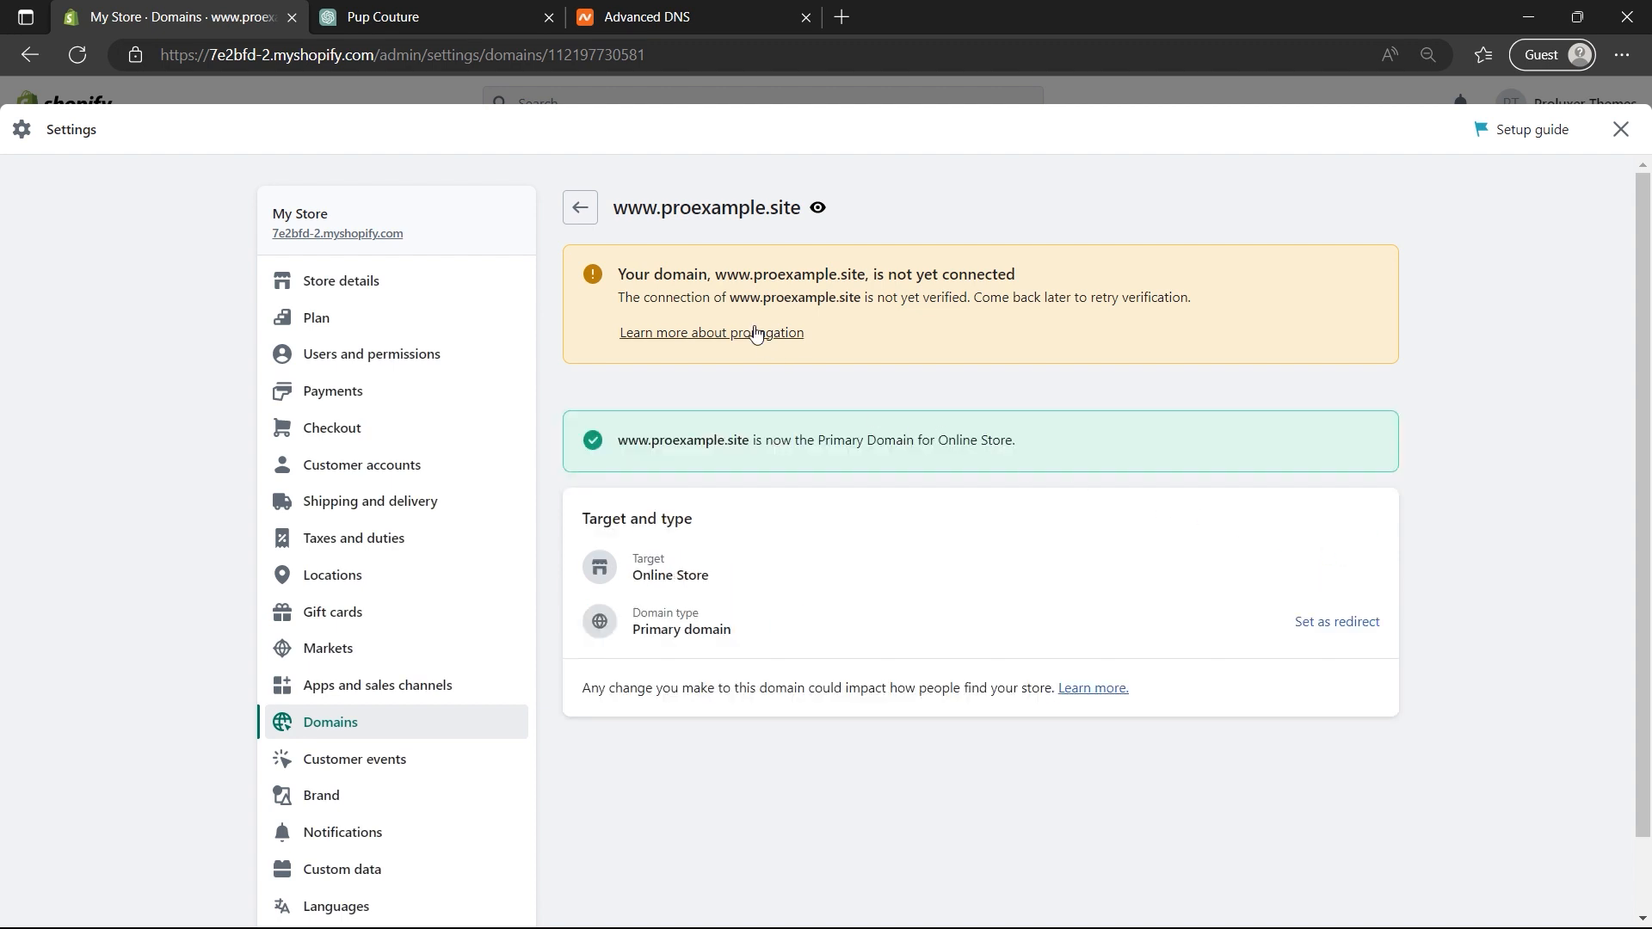
left_click(578, 220)
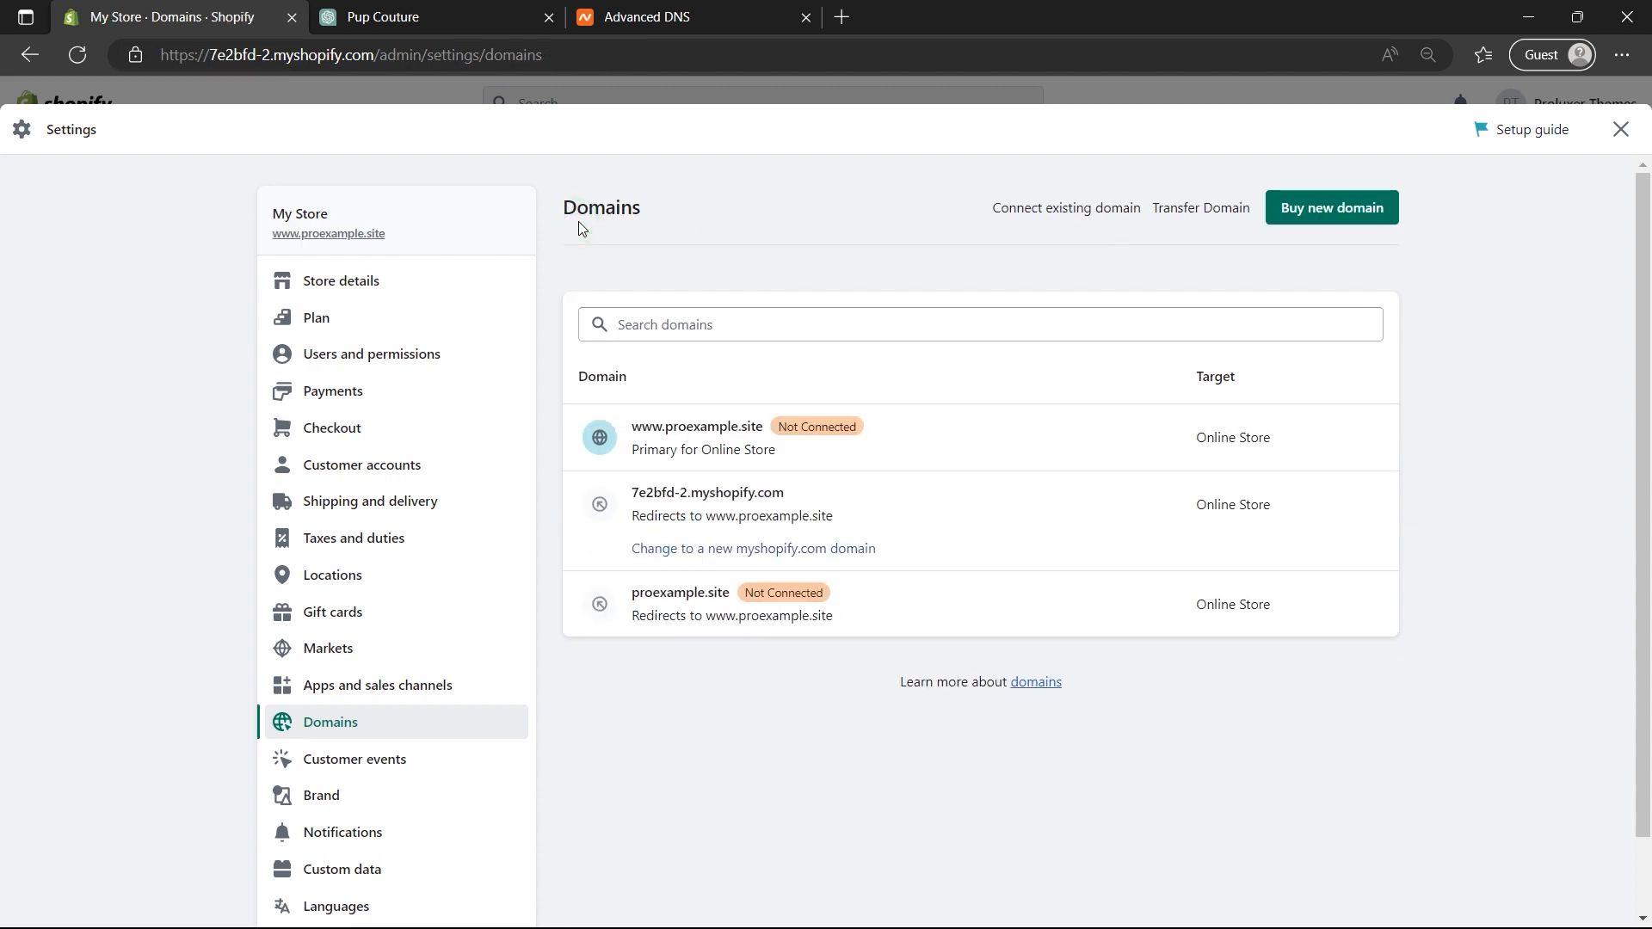
left_click(801, 438)
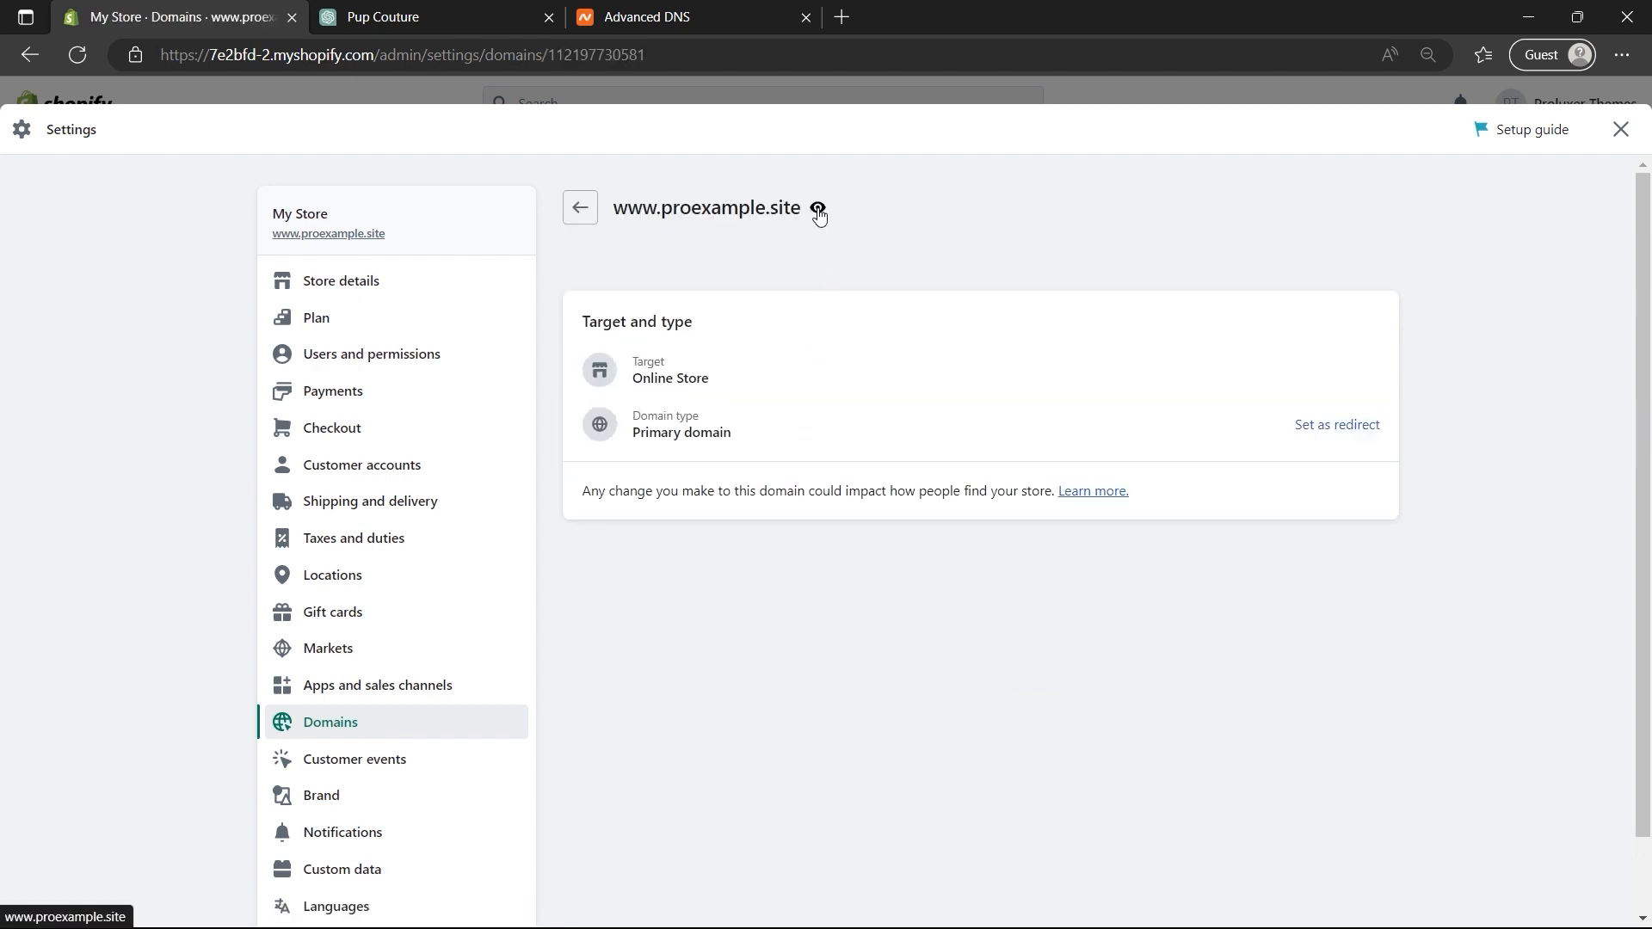
left_click(817, 209)
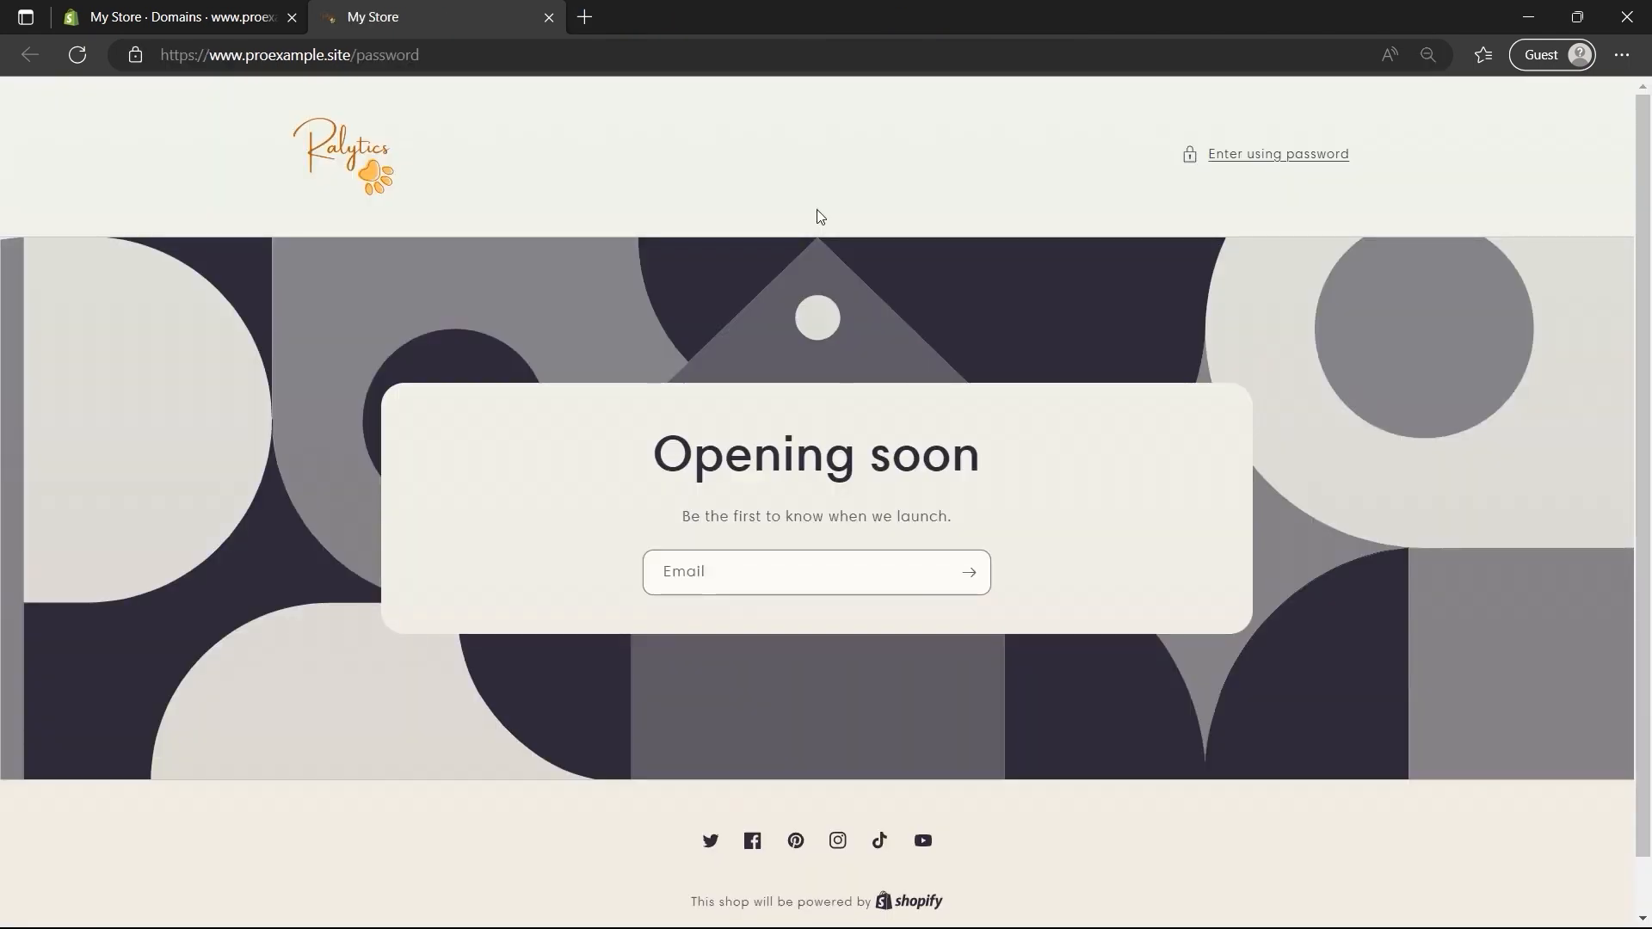
left_click(1237, 160)
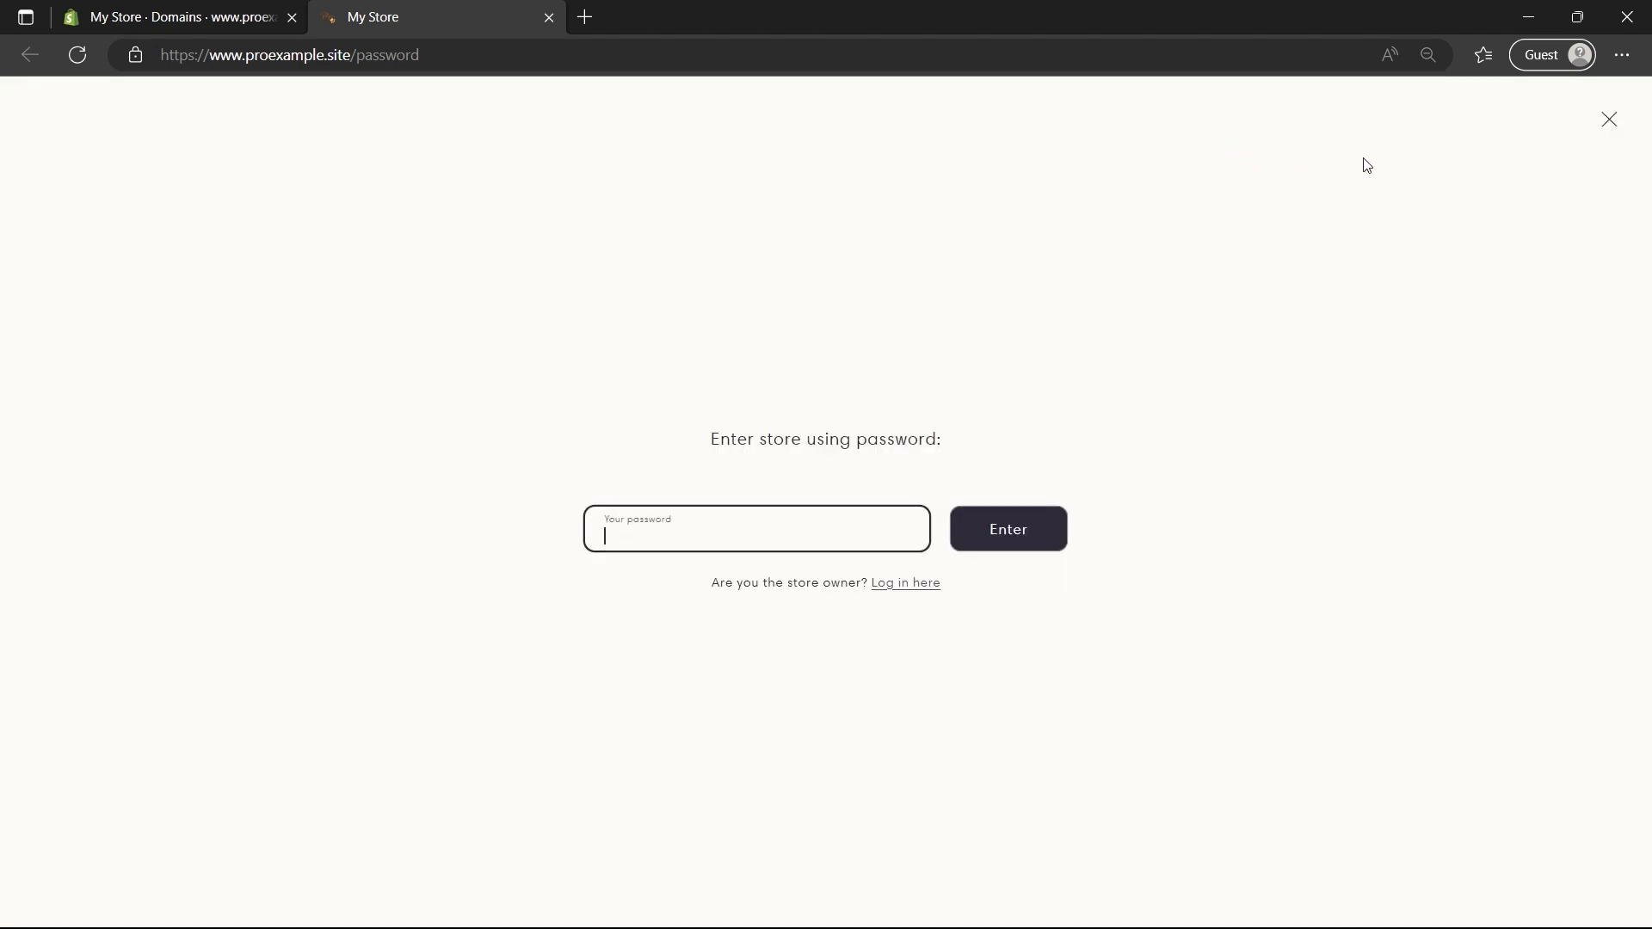
left_click(1608, 120)
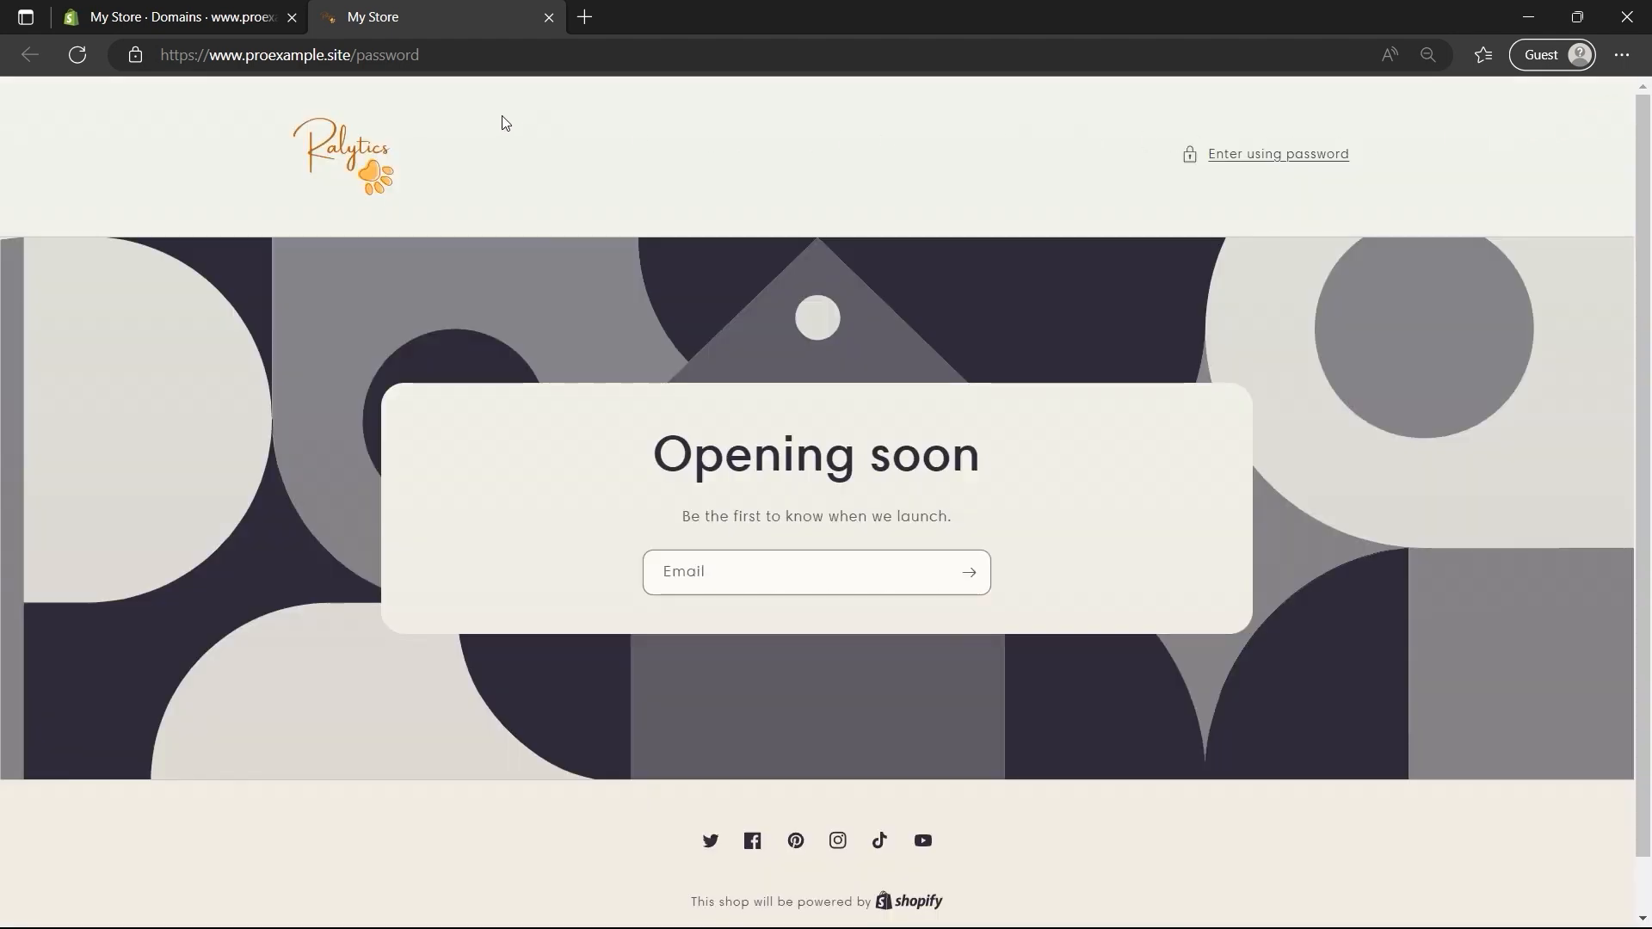
- In the online store preferences, set the homepage title to "Ralytics Shop" and the meta description to "What your store does..."
left_click(210, 21)
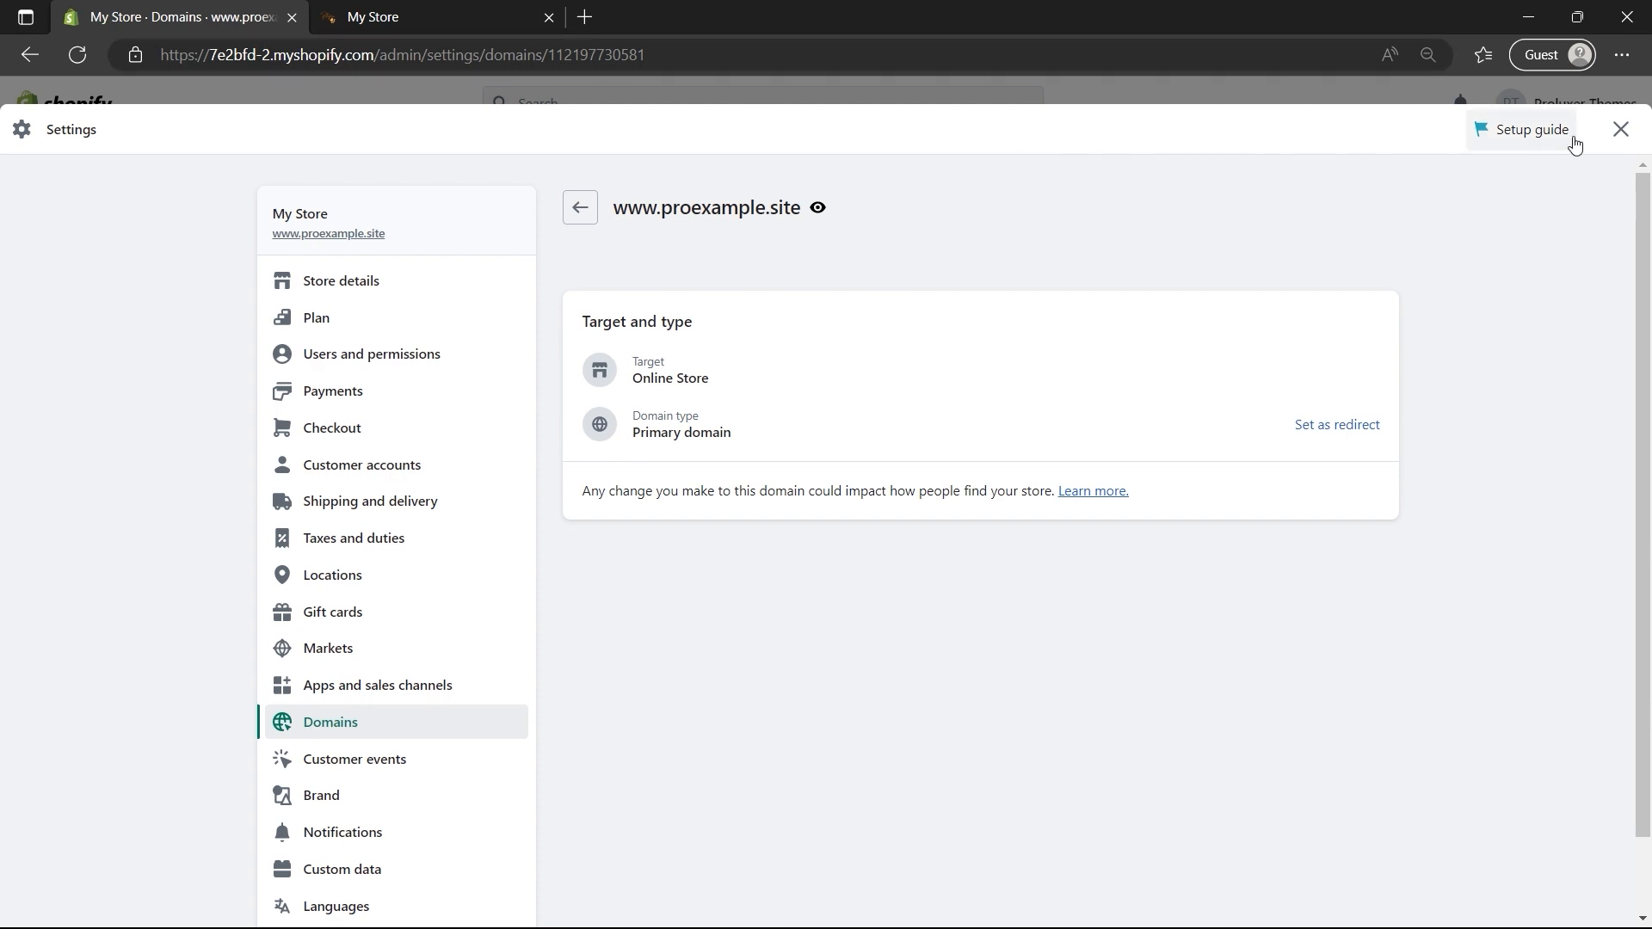
left_click(1617, 134)
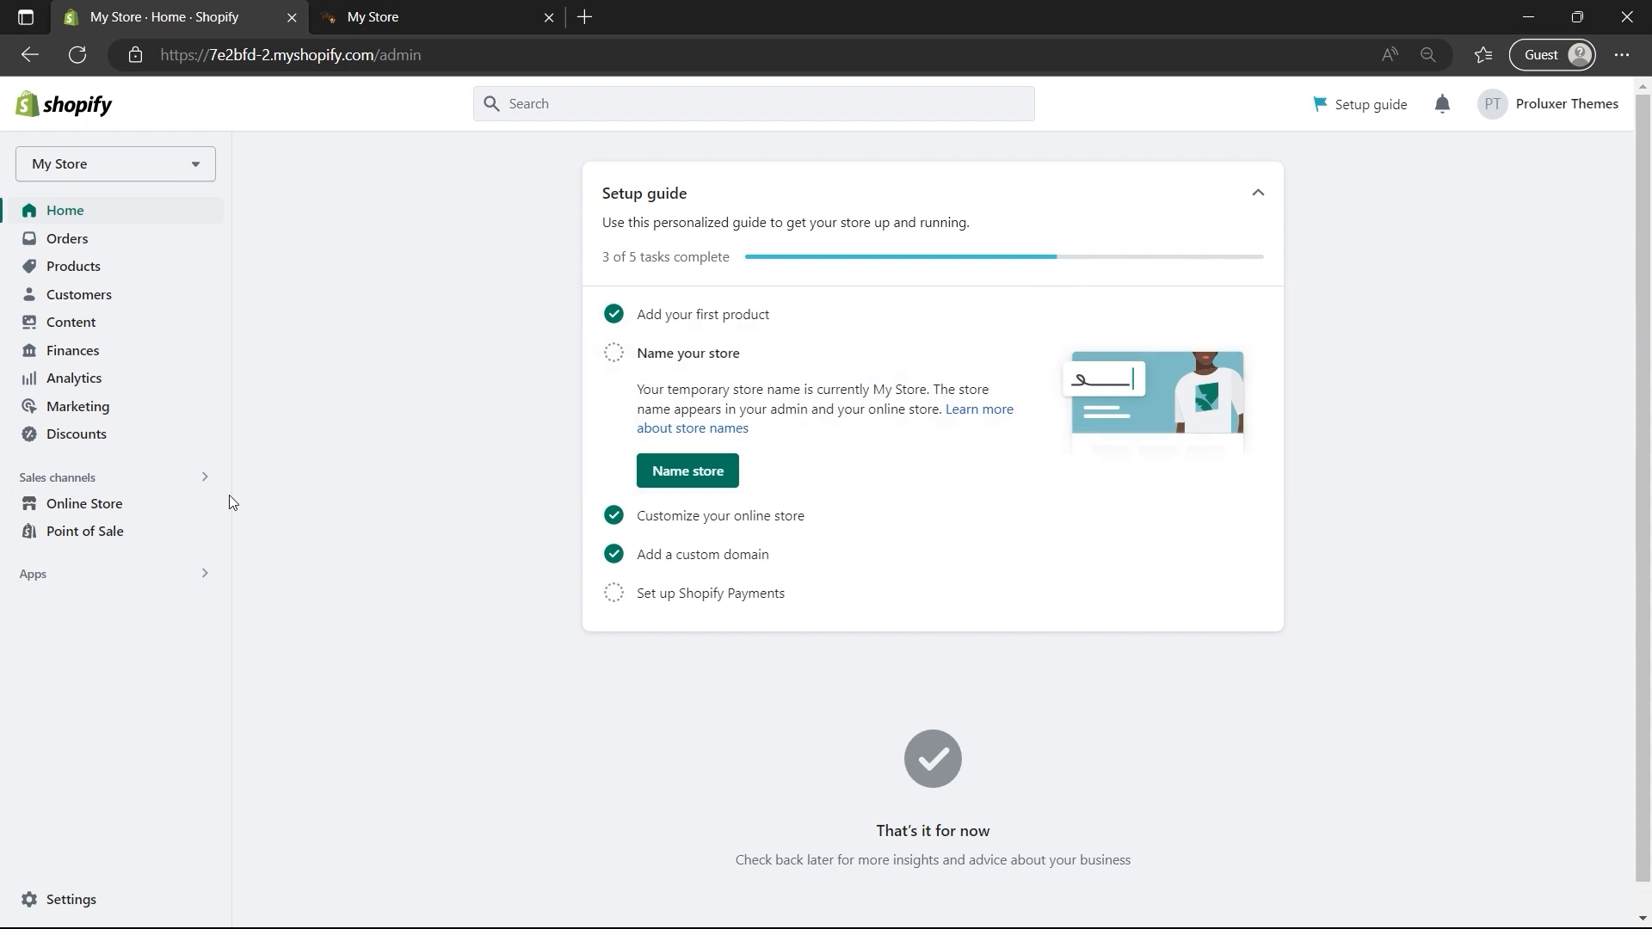
left_click(190, 508)
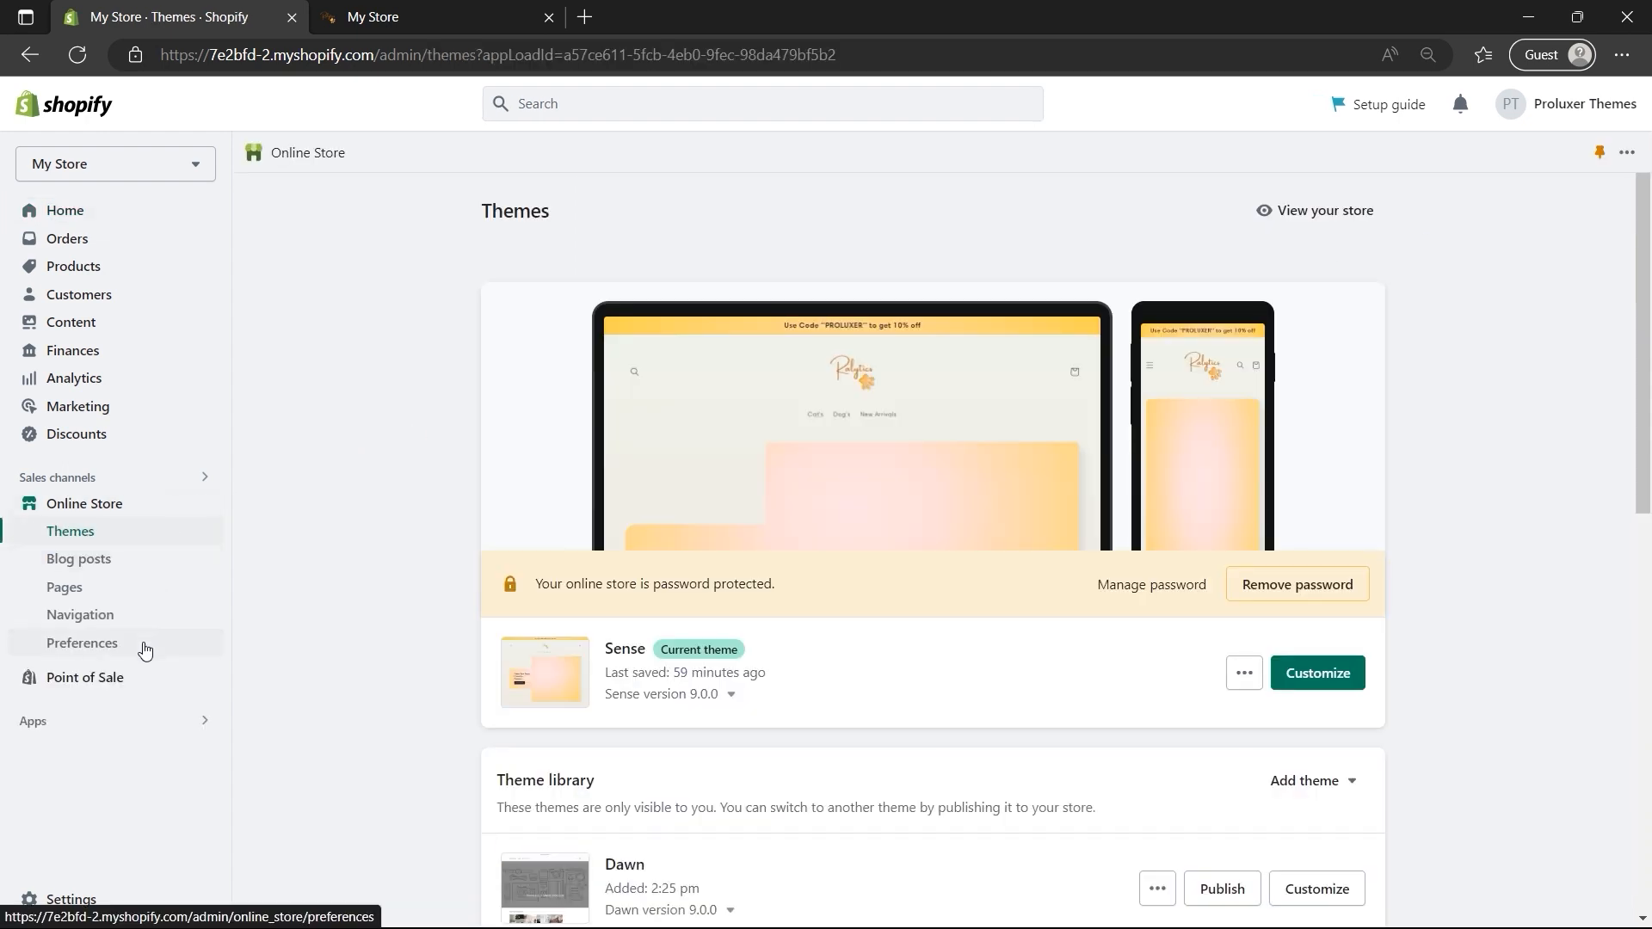
left_click(144, 647)
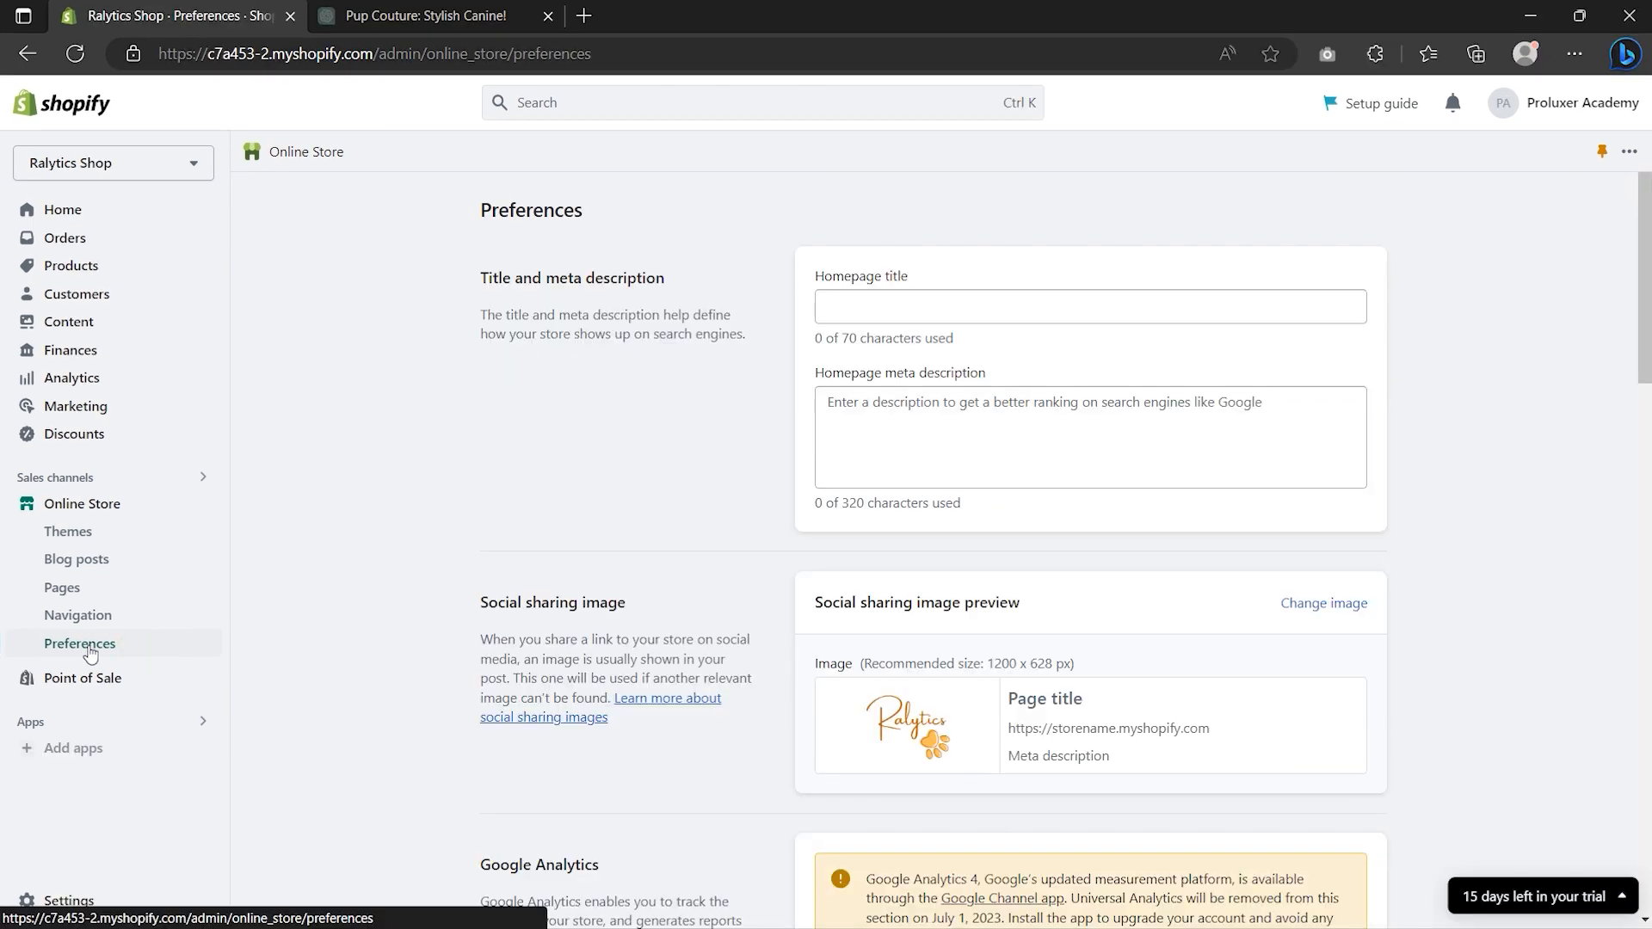
left_click(868, 310)
key("ctrl+v")
left_click(883, 419)
type("What your")
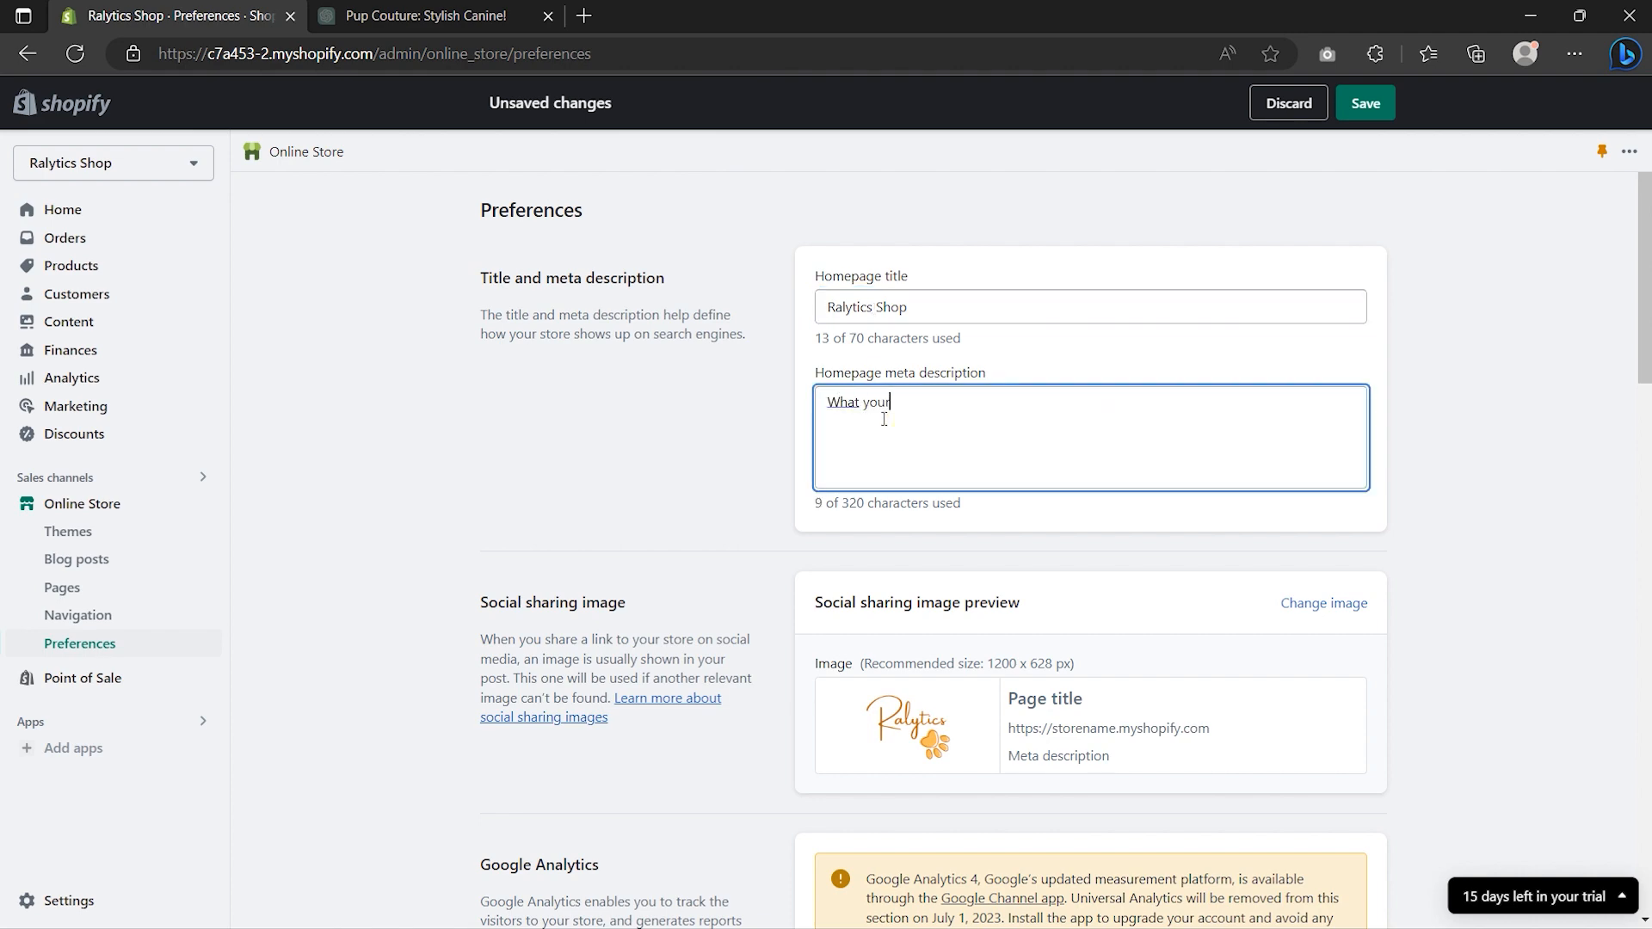
type(" store does...")
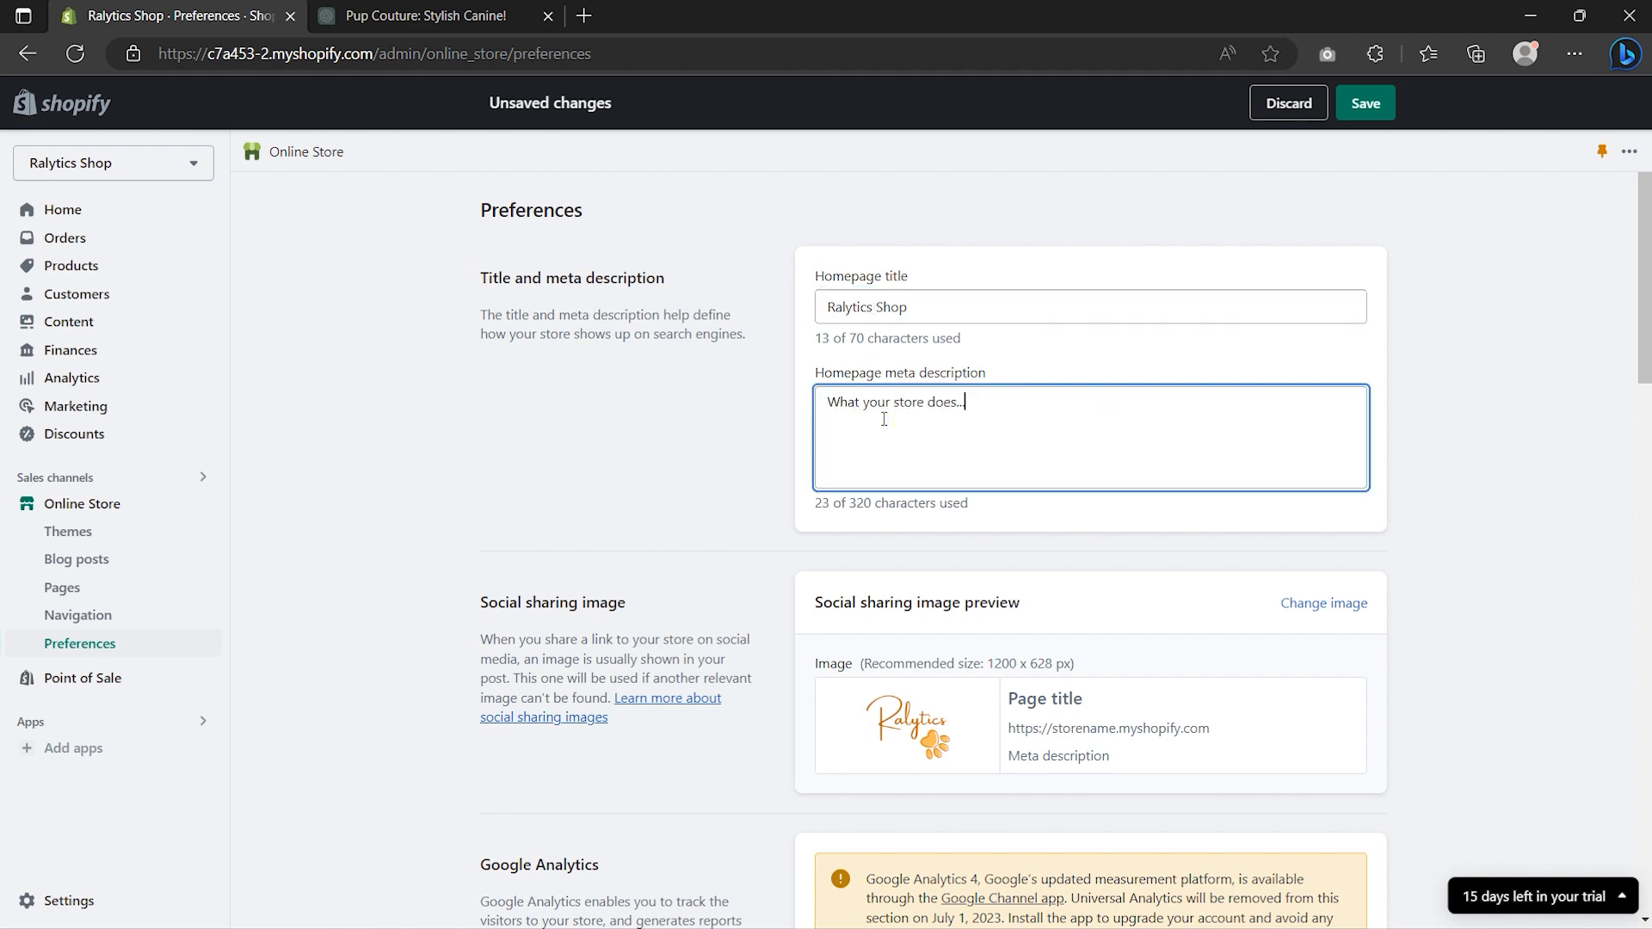
- Check the remaining online store preferences down to password protection and save the preferences
scroll(883, 419, "down", 5)
scroll(884, 419, "down", 10)
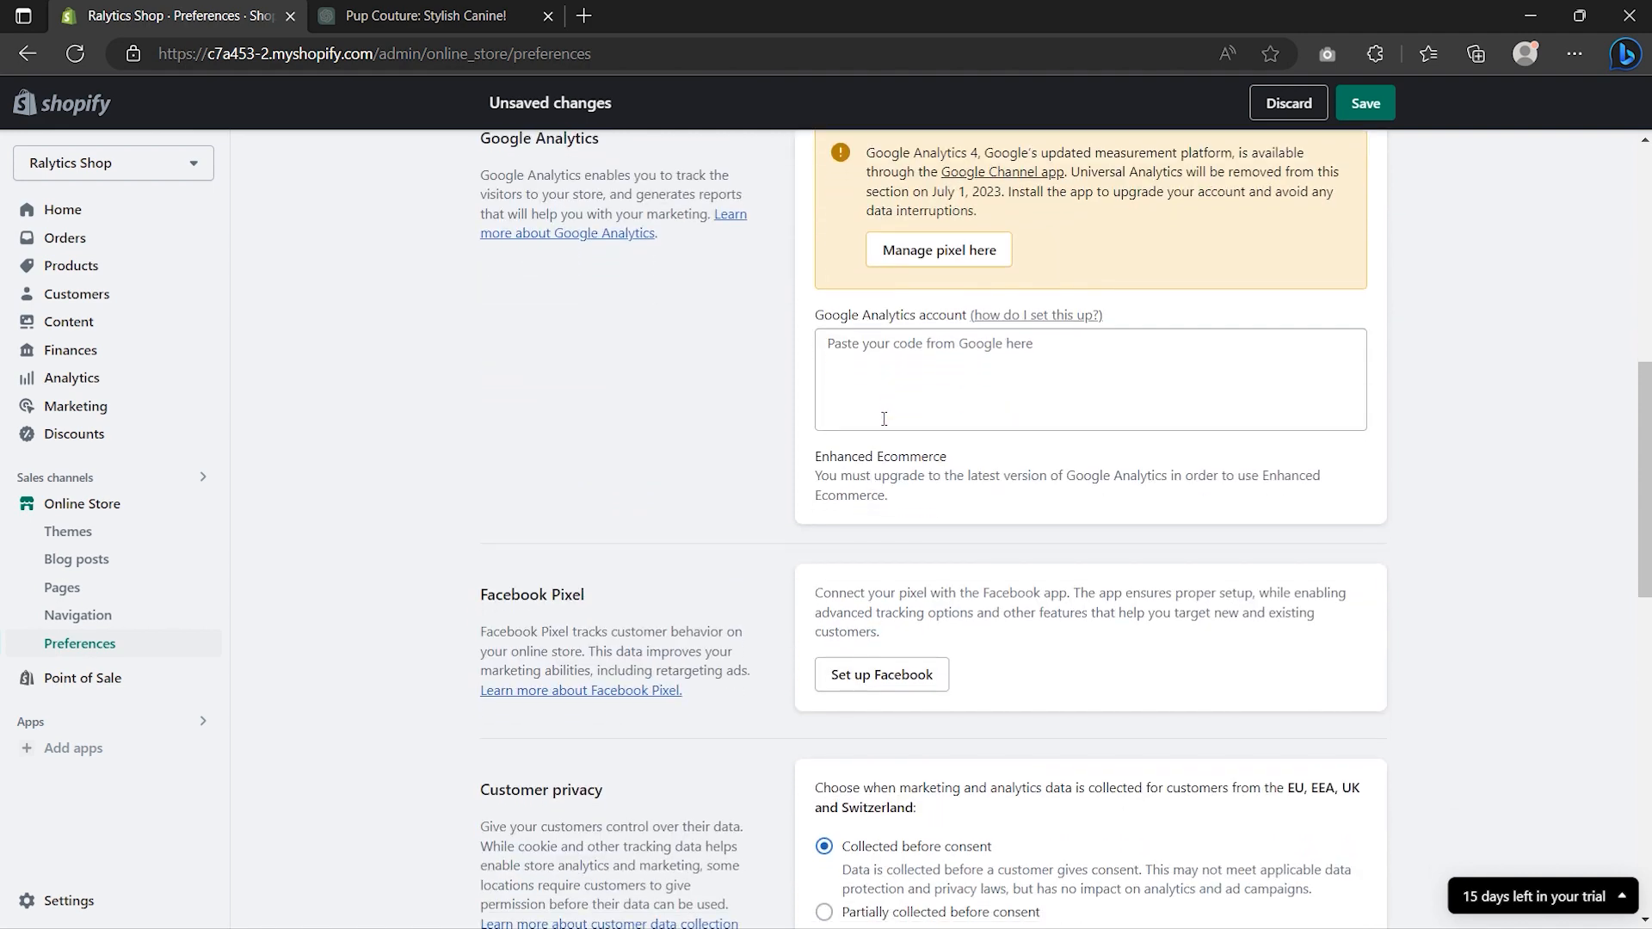
scroll(883, 419, "down", 3)
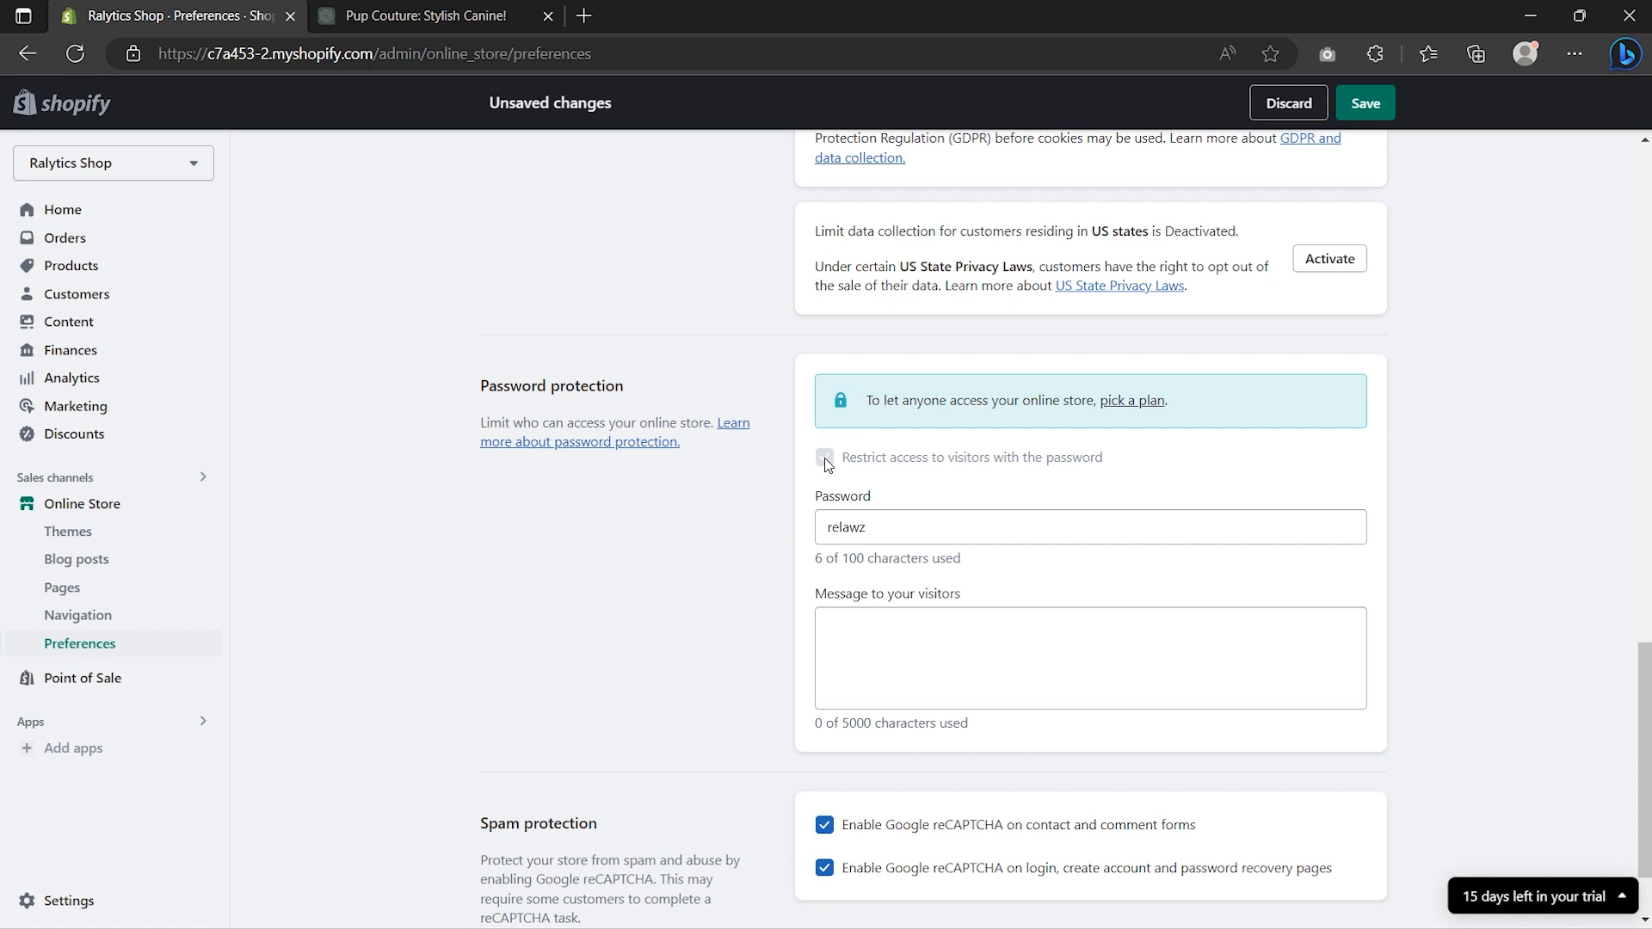
left_click(1365, 104)
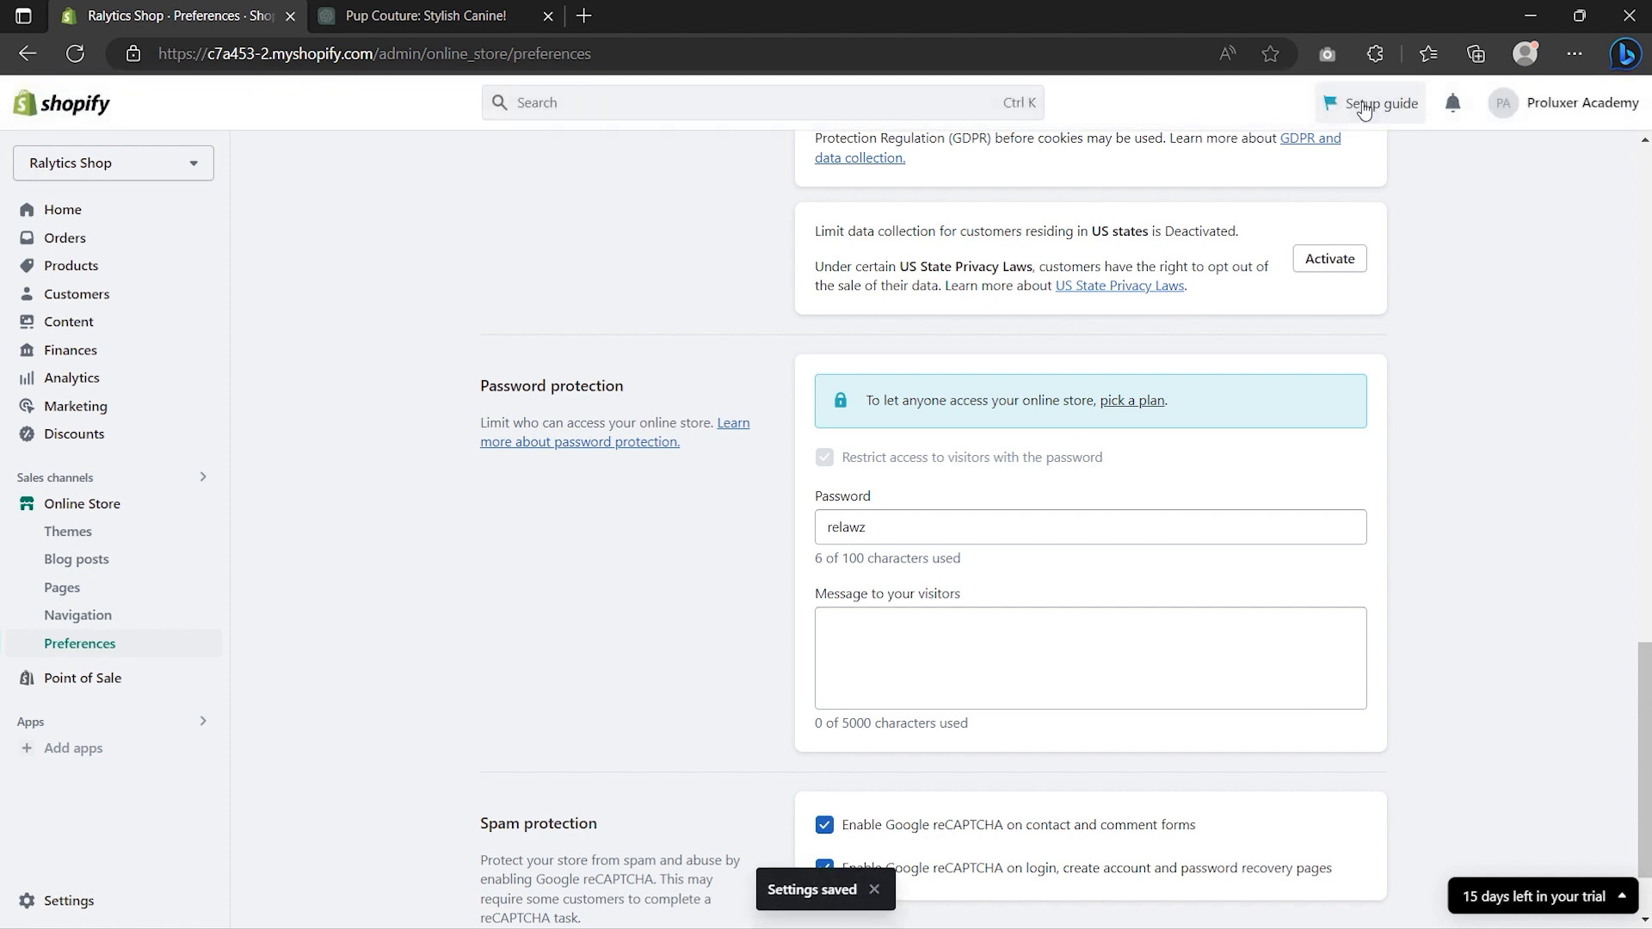
- Pick the Basic plan for the store and confirm a monthly billing cycle
left_click(1128, 401)
scroll(1127, 402, "down", 2)
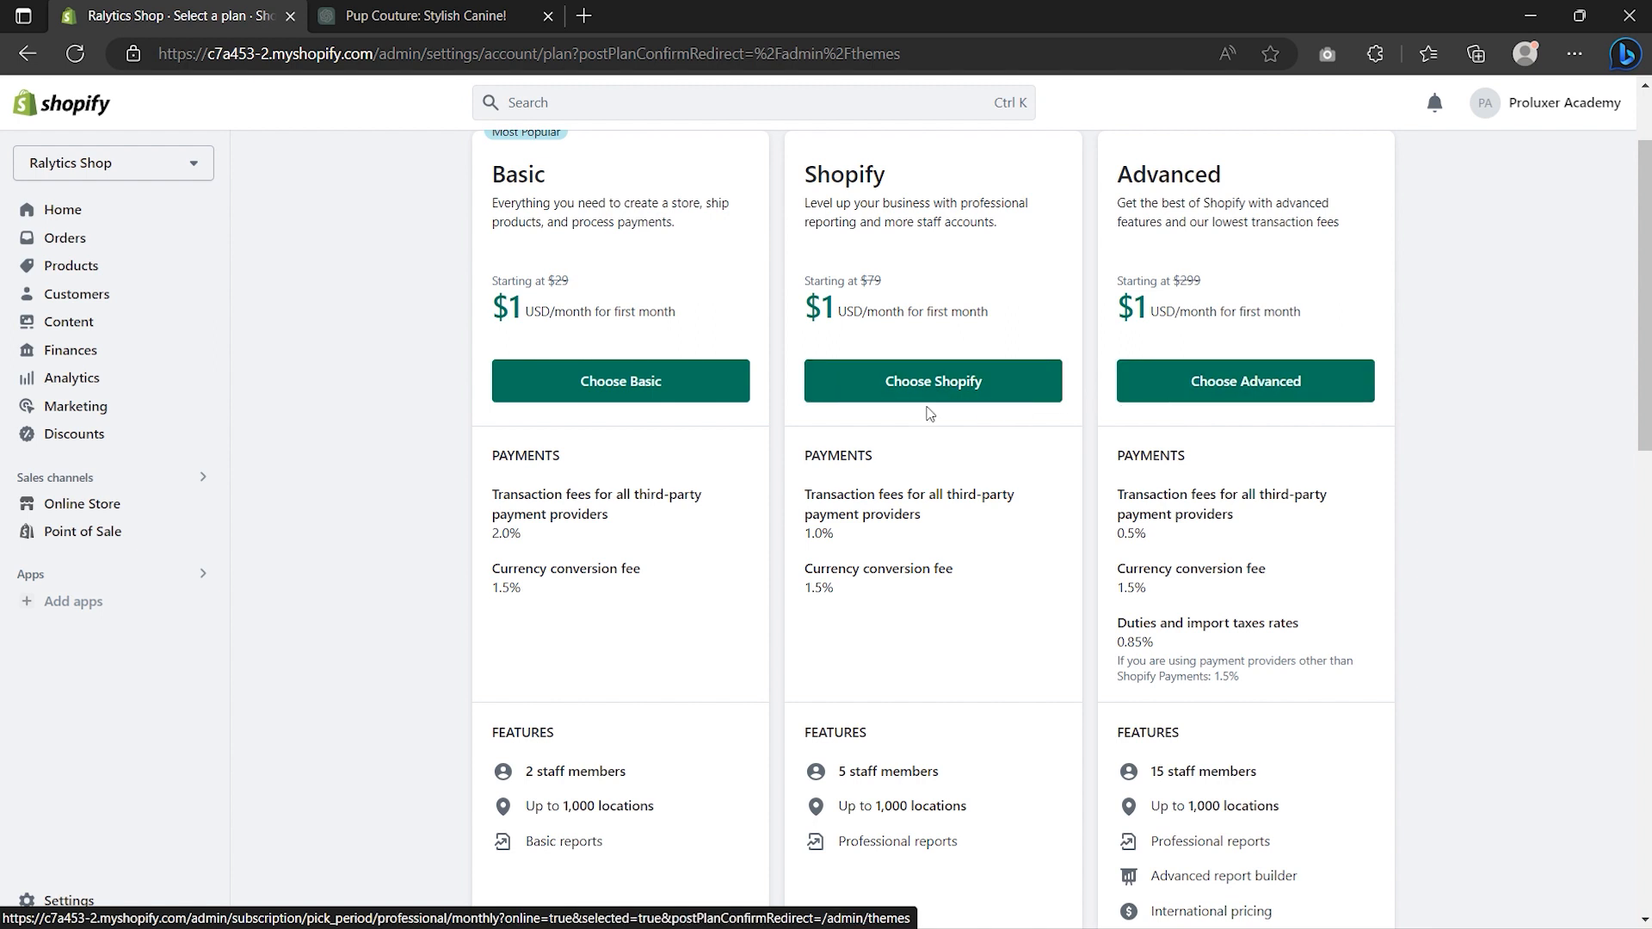
left_click(632, 393)
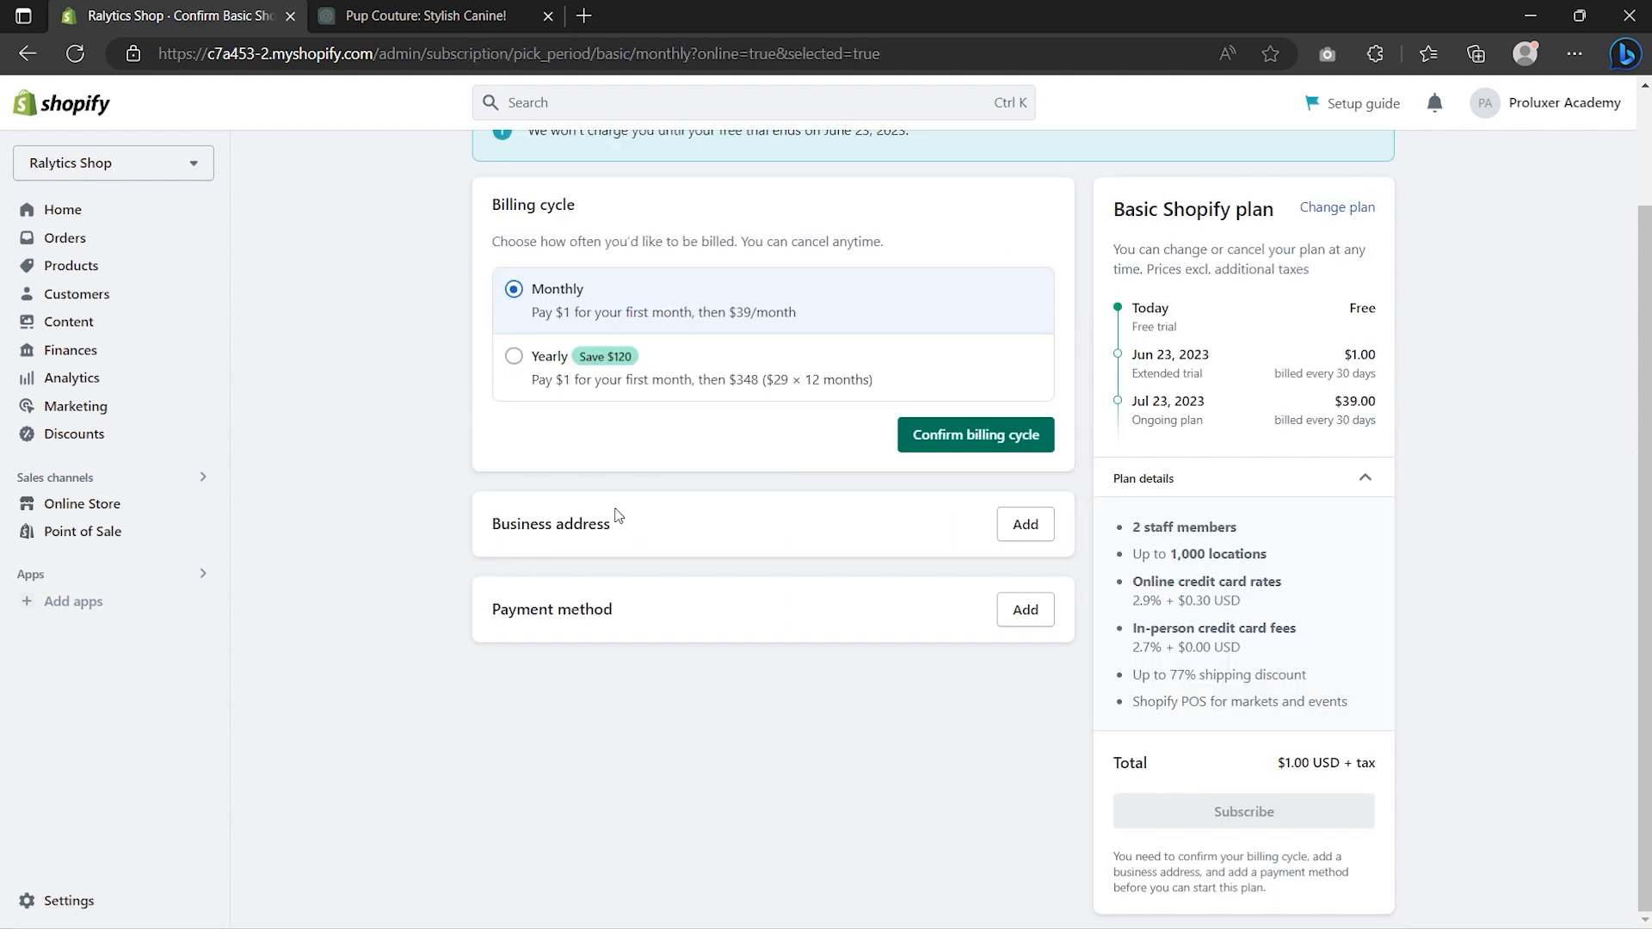
left_click(515, 293)
left_click(514, 361)
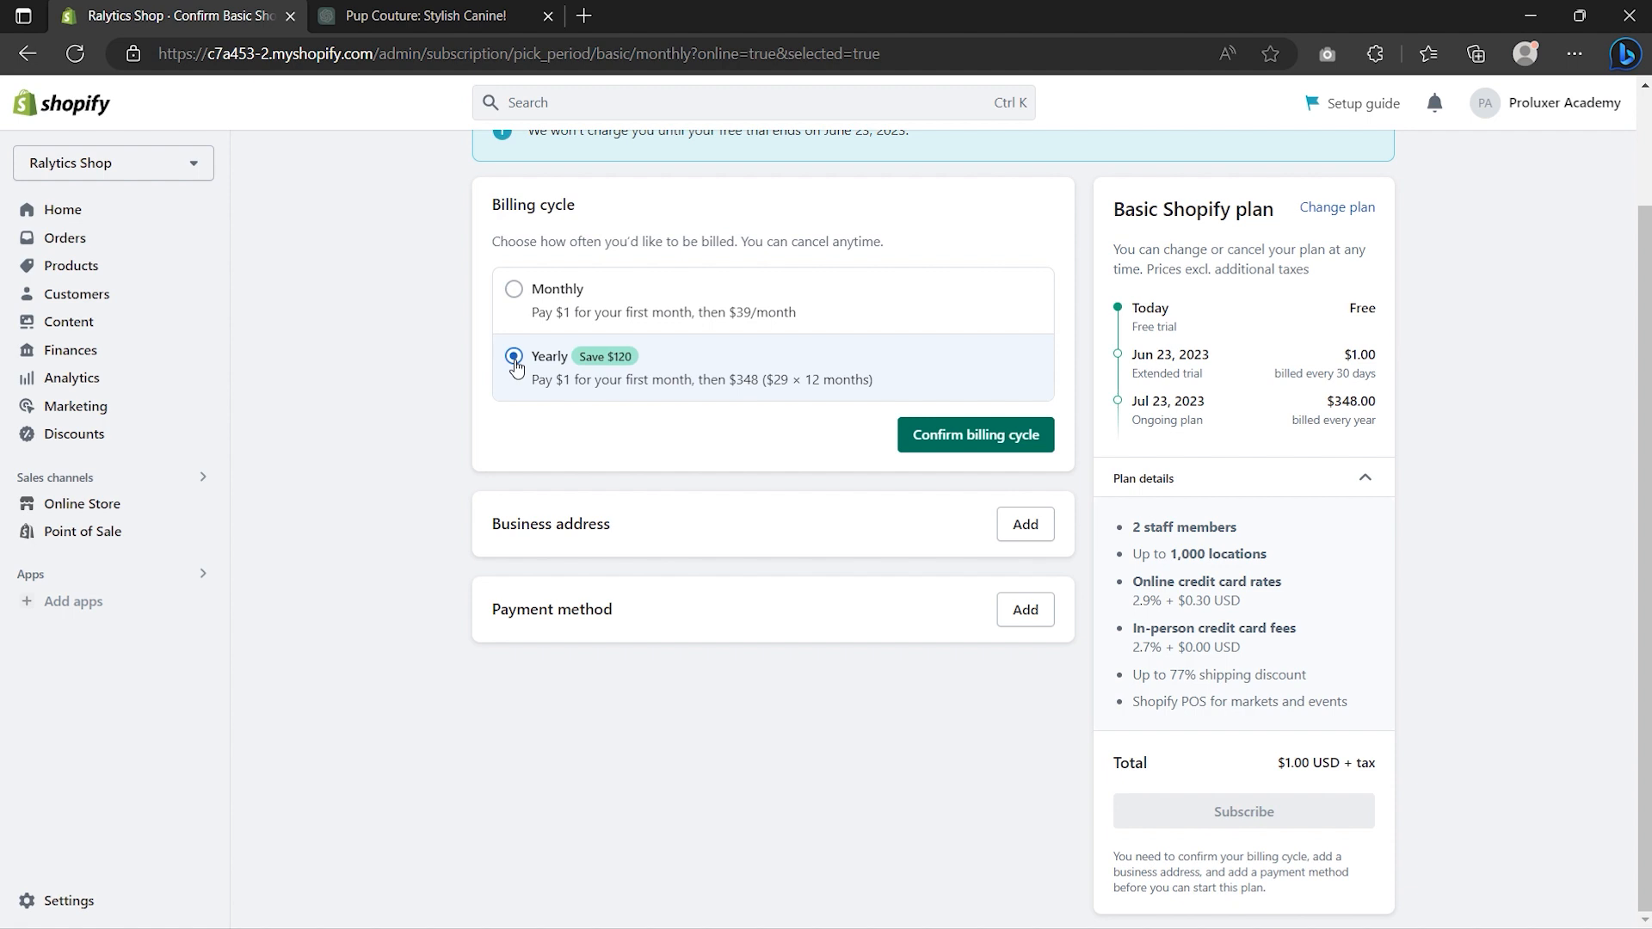
left_click(513, 294)
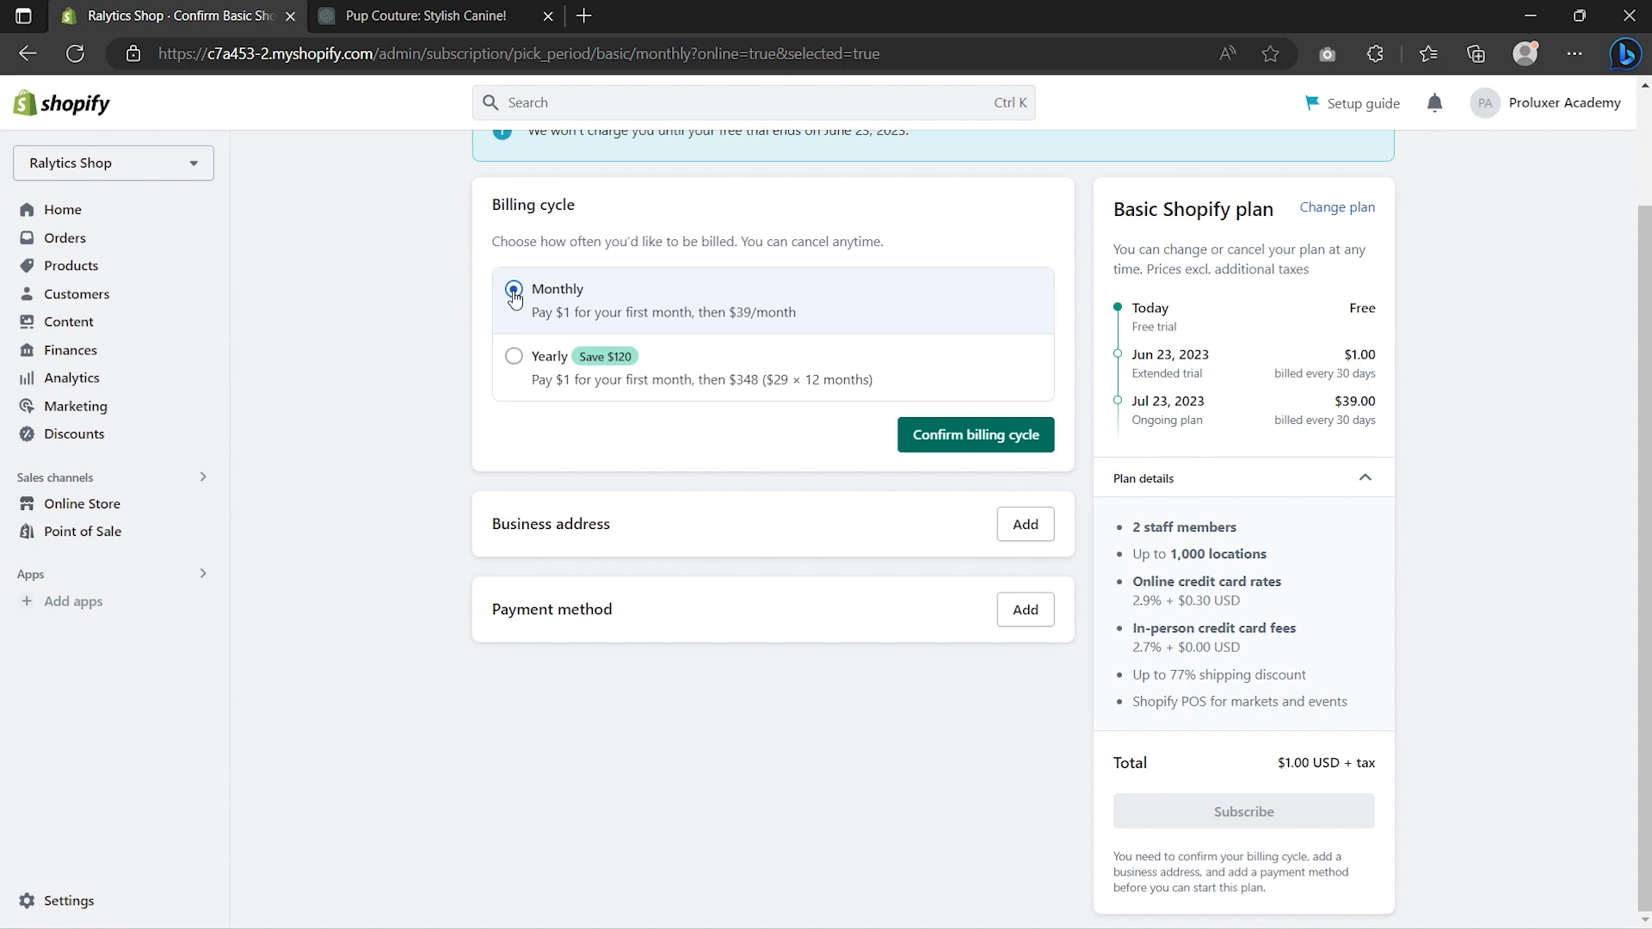
left_click(989, 436)
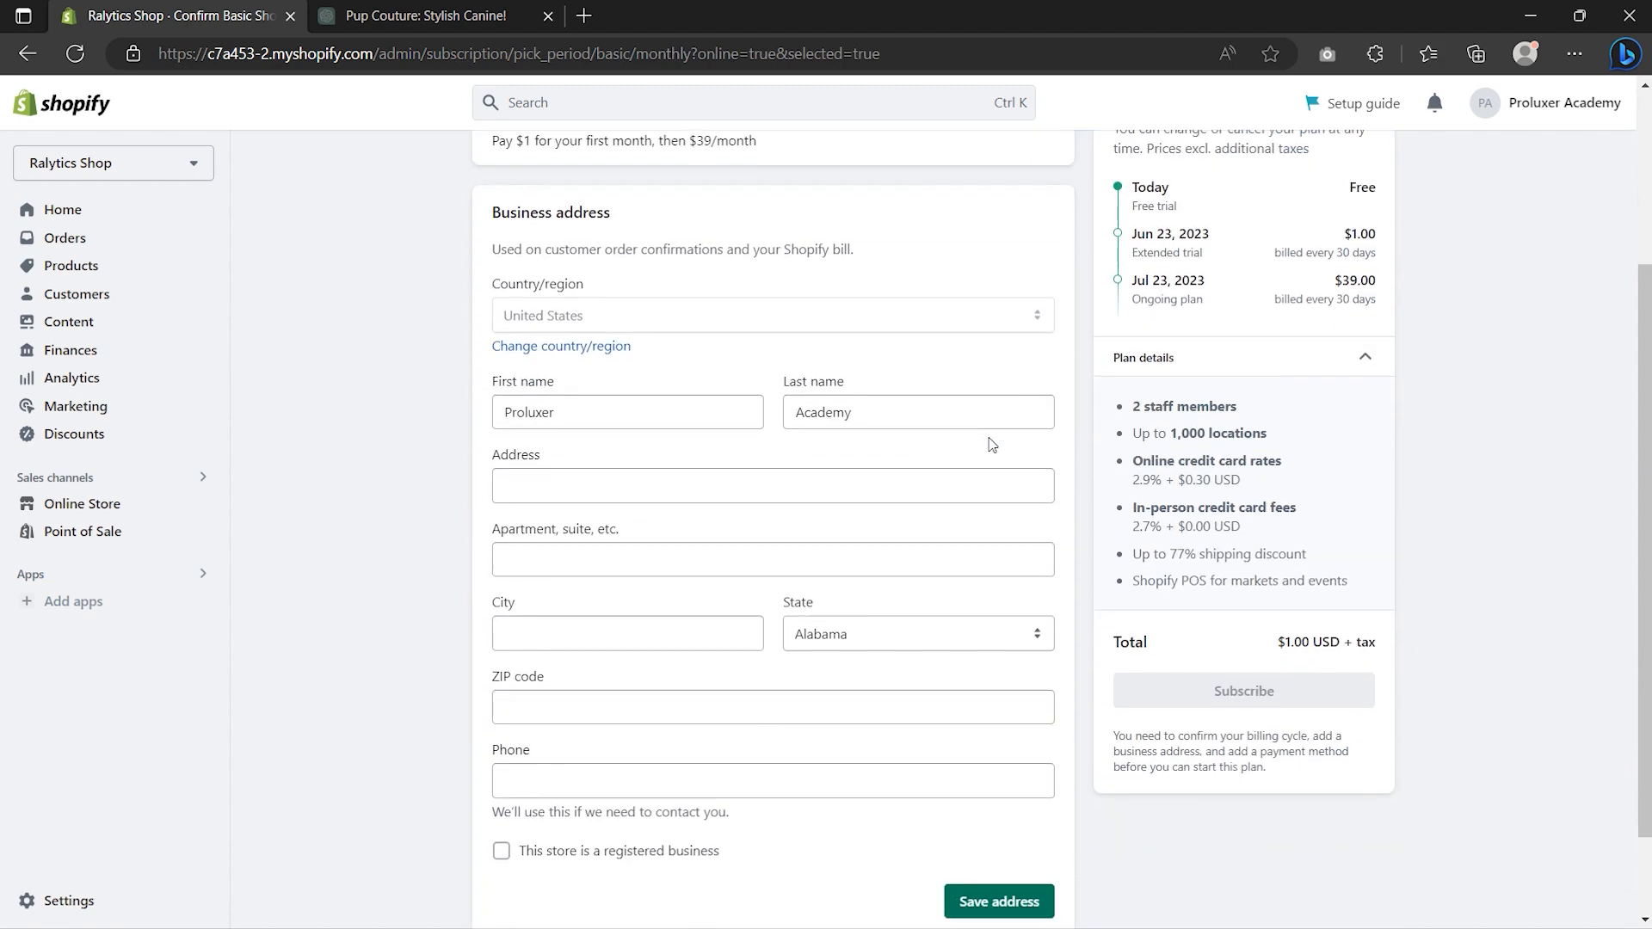
- Fill in the business address with the owner's first and last name, street address, city, state, ZIP code and phone number, and save it
double_click(612, 415)
type("Shopify")
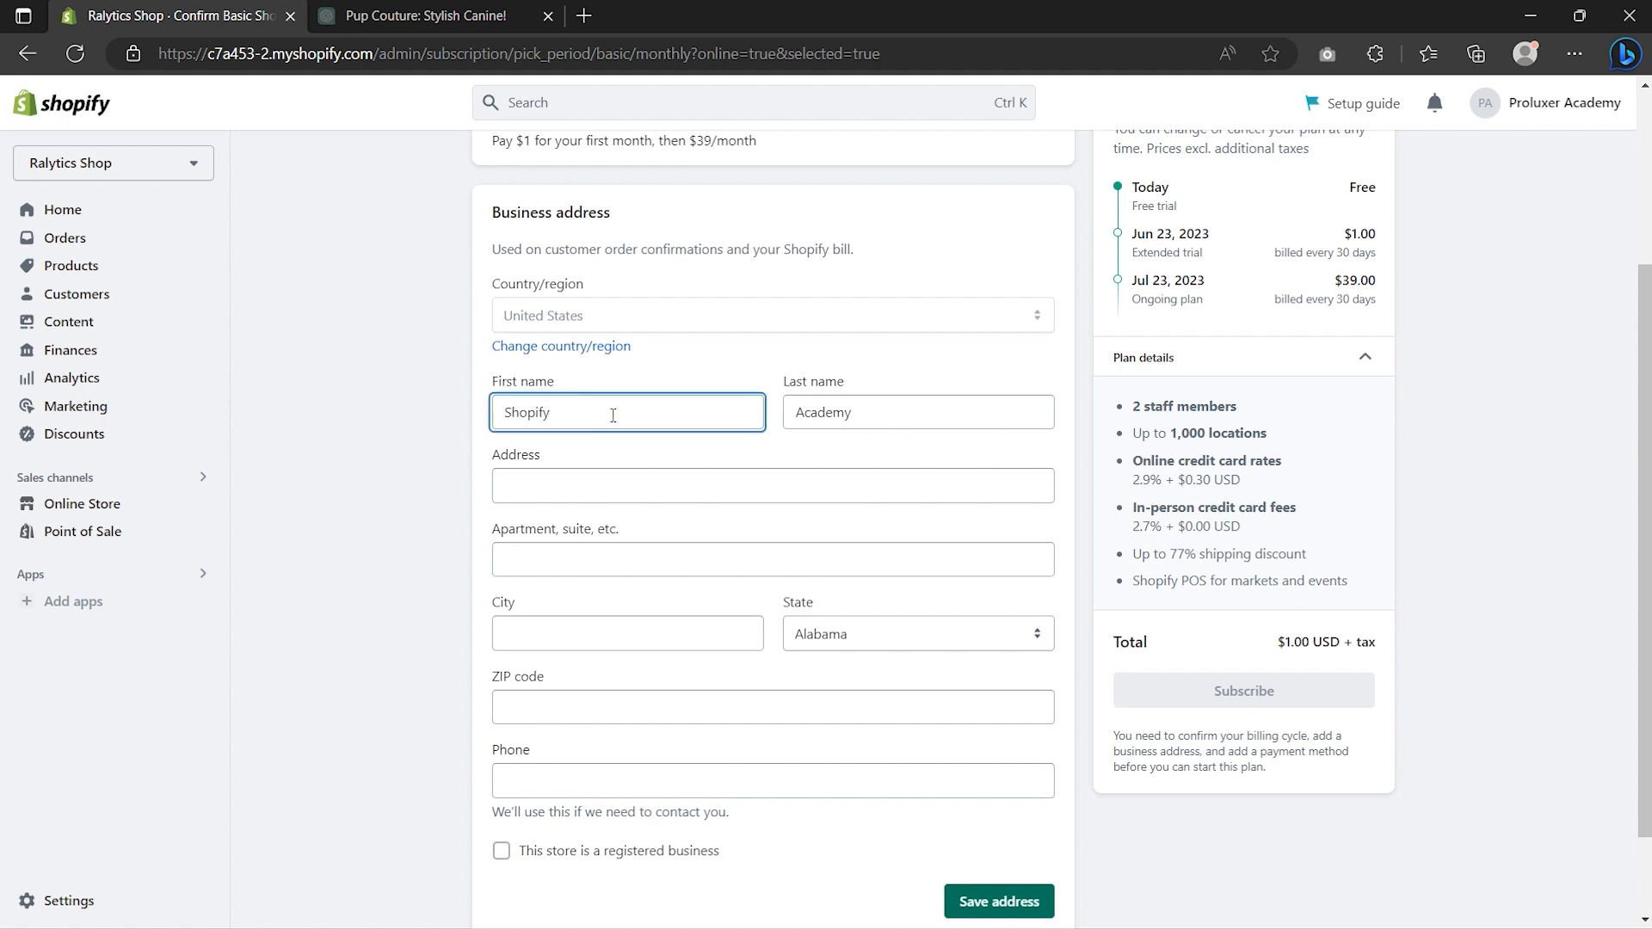
double_click(862, 411)
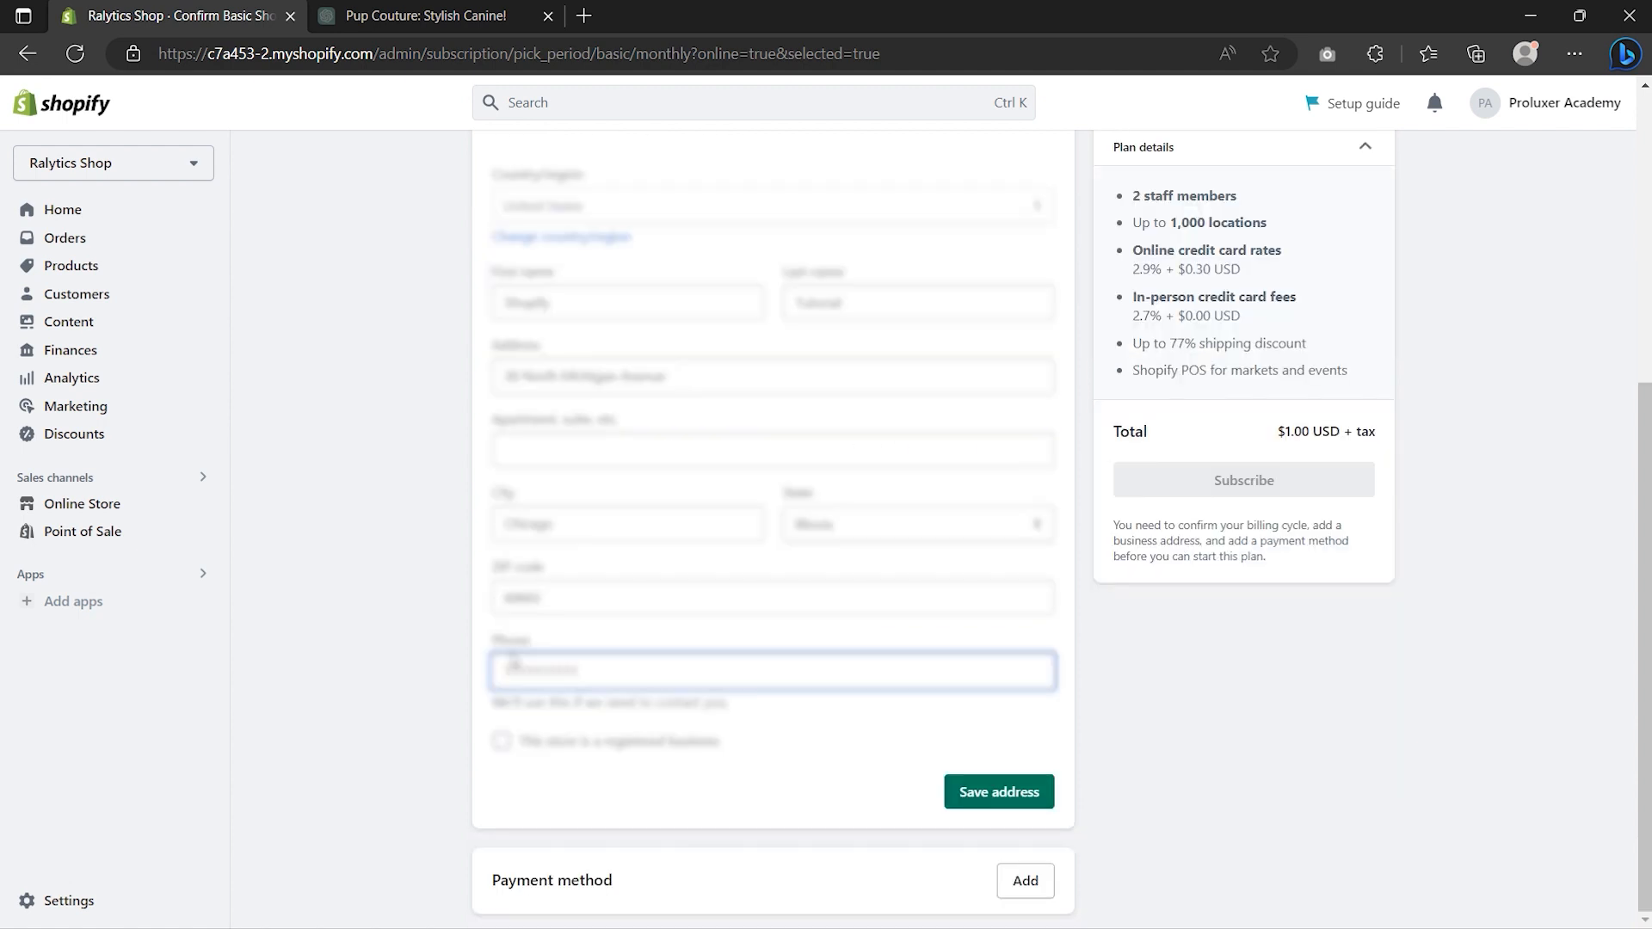
left_click(995, 789)
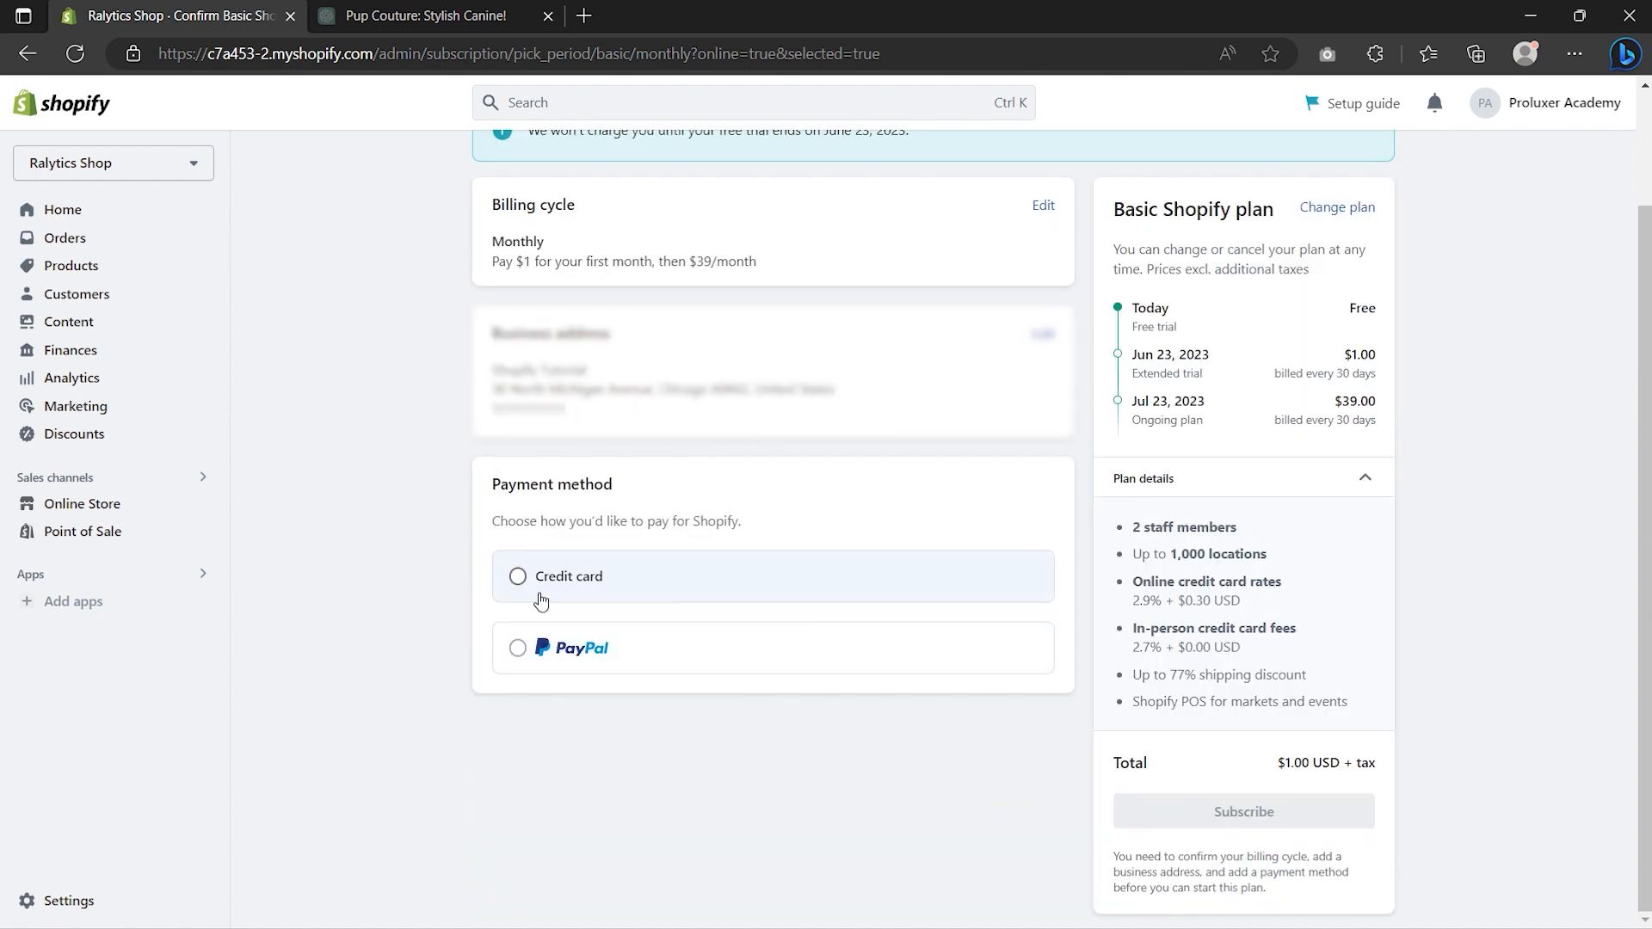
- Add a credit card with its card number as the payment method and subscribe to the plan, declining POS Pro and dismissing the survey
left_click(521, 578)
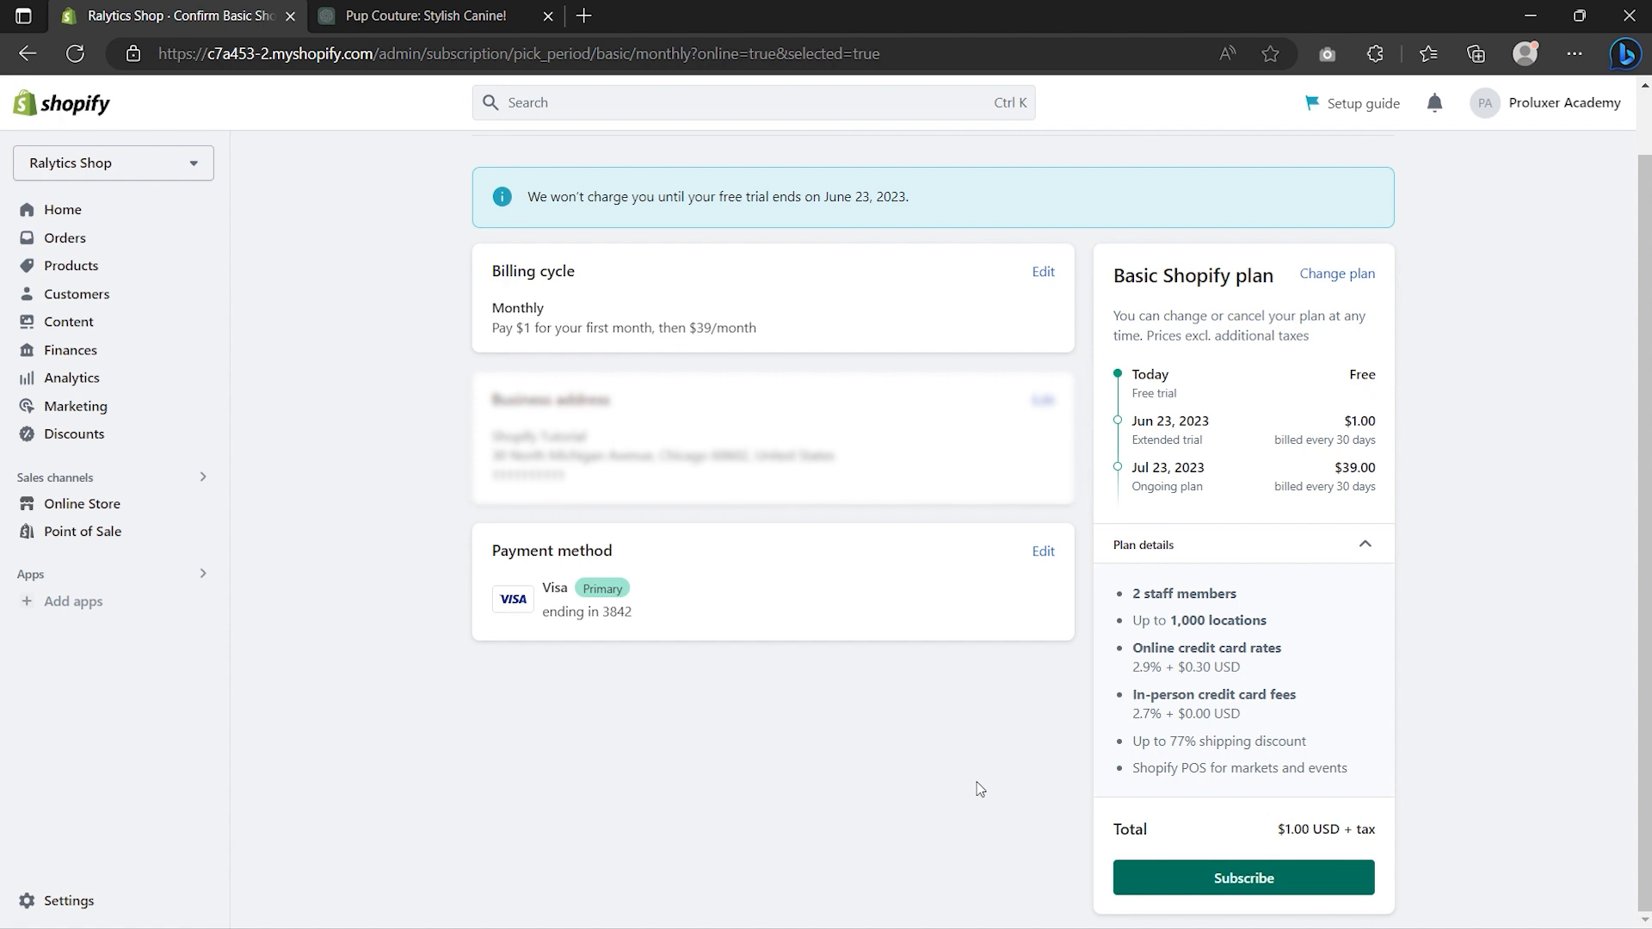
left_click(1241, 886)
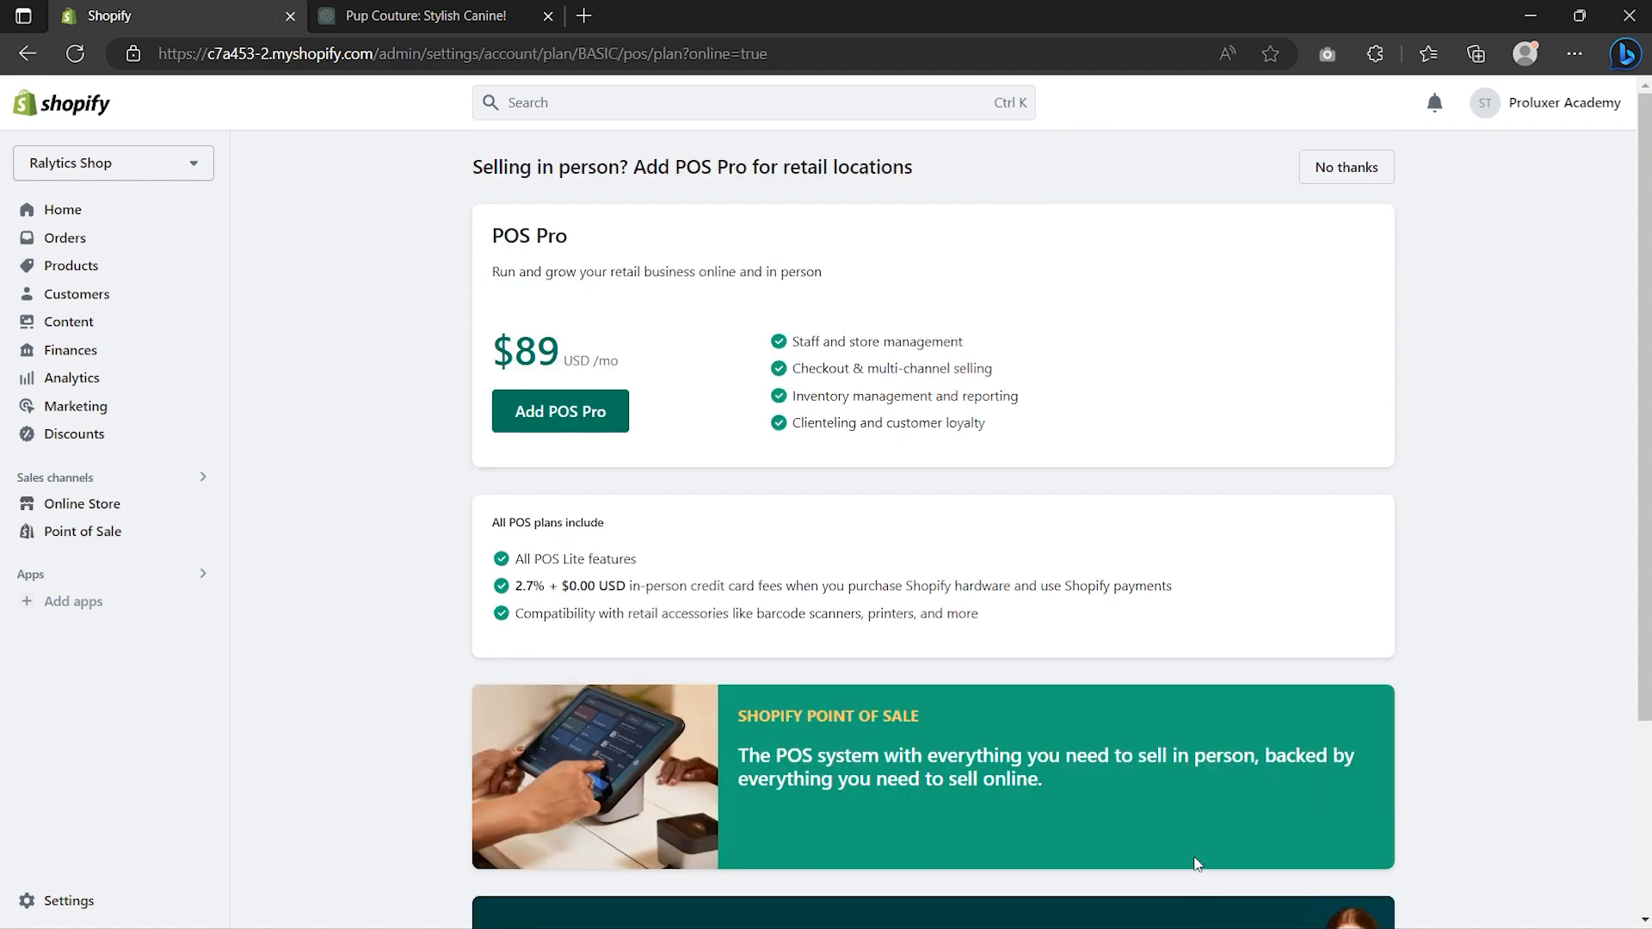
left_click(1342, 164)
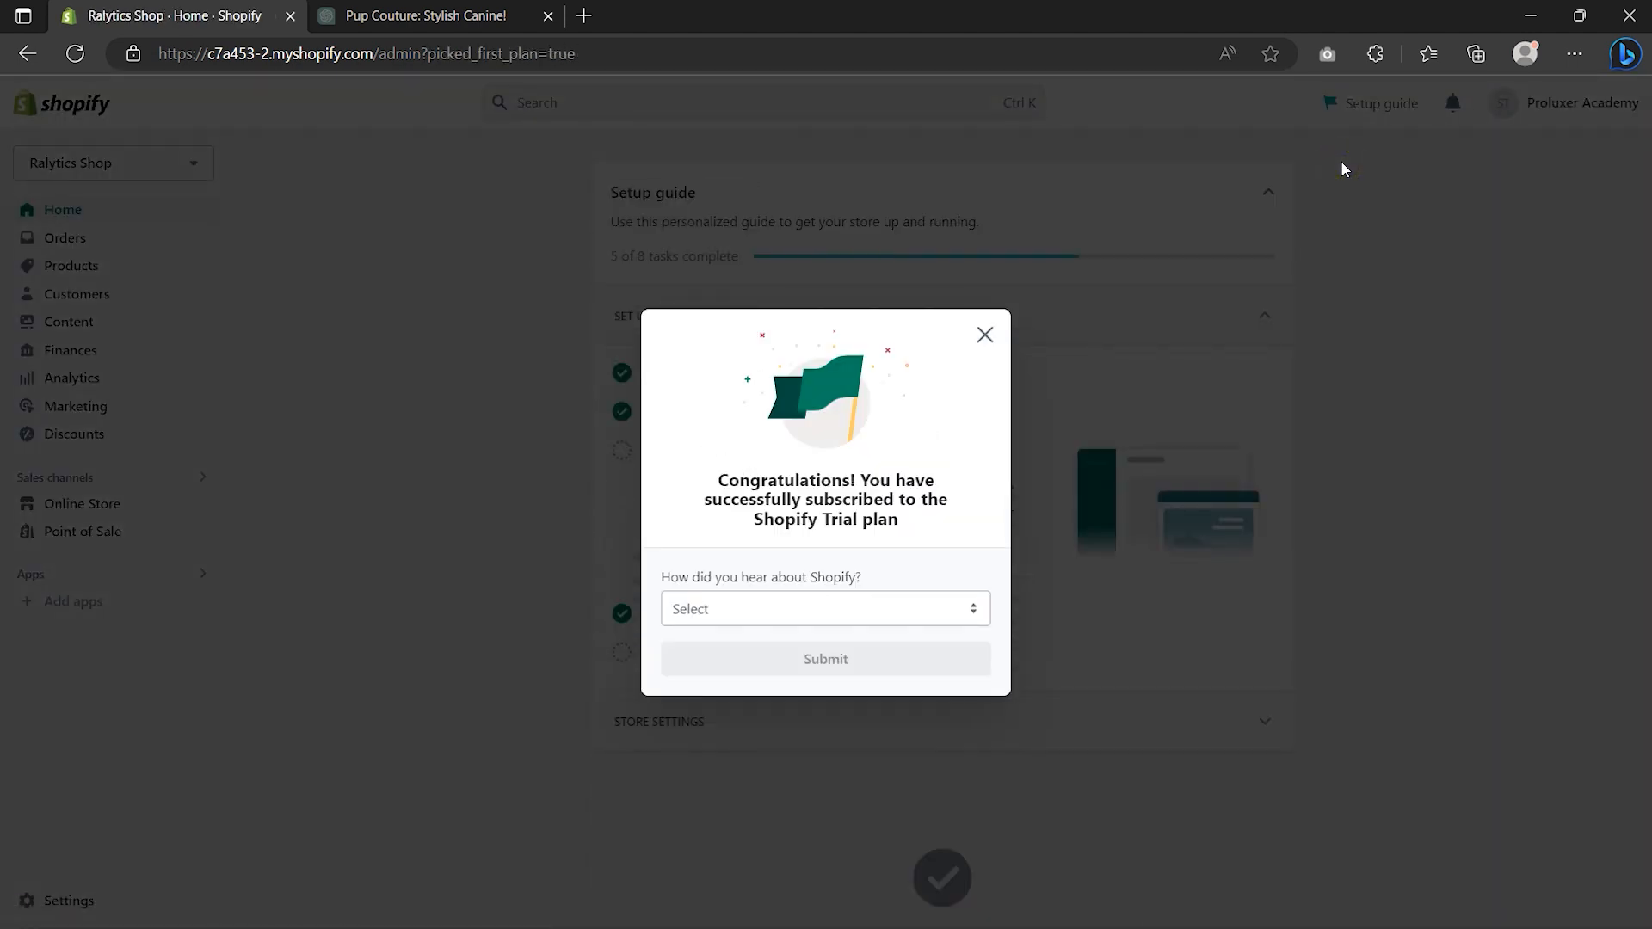
left_click(985, 336)
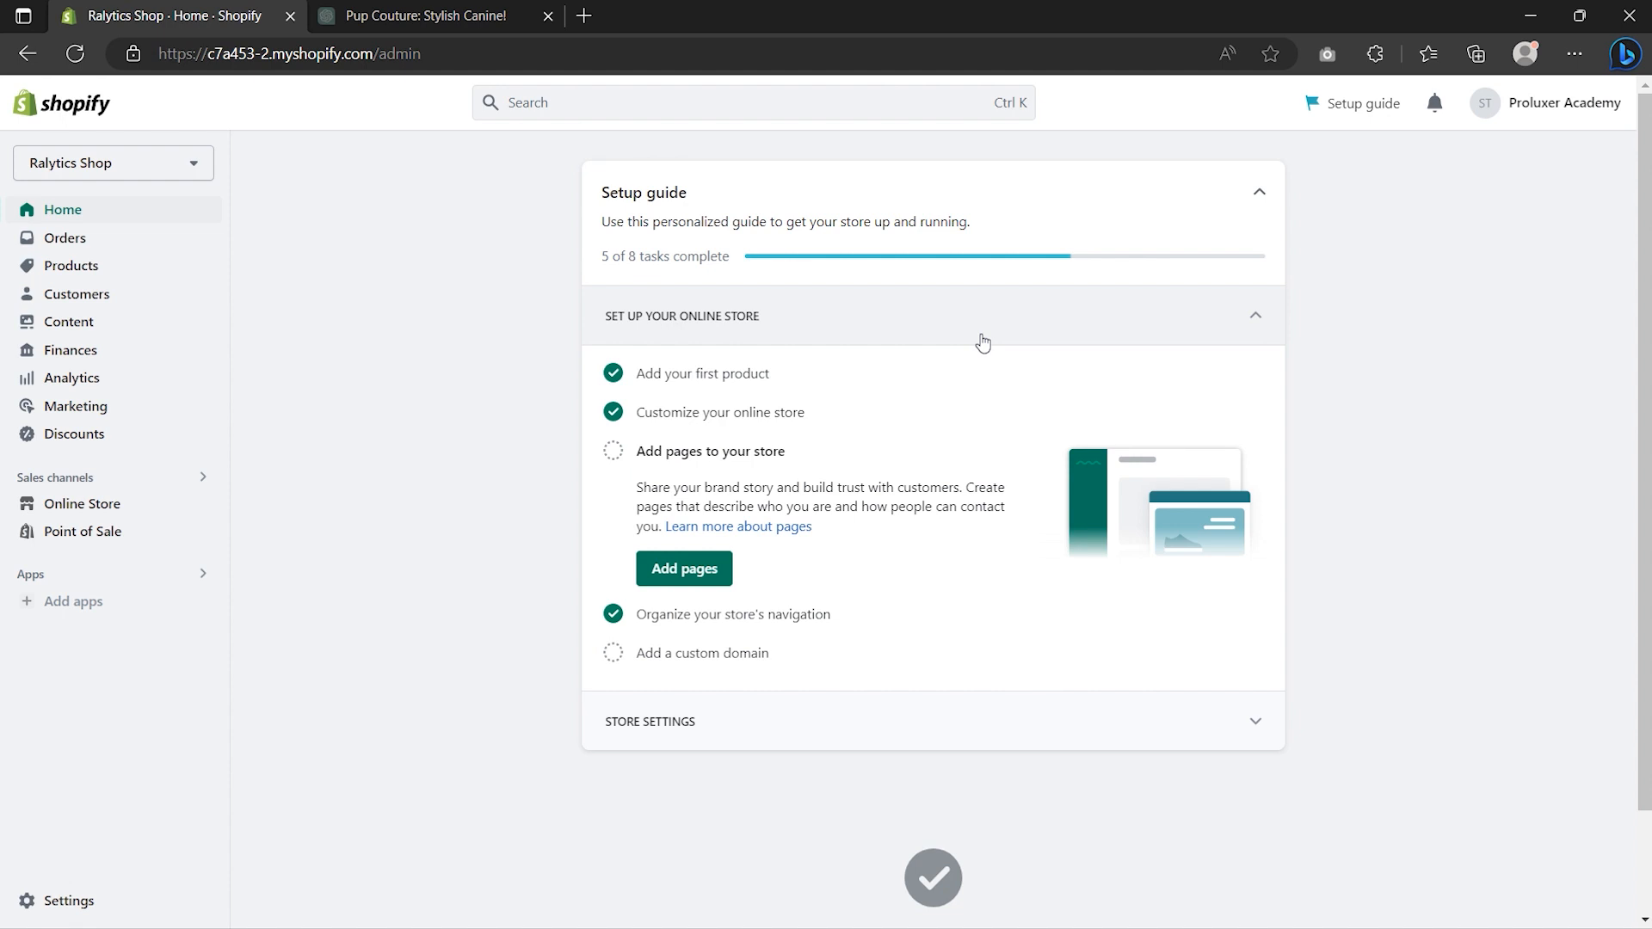
- In the online store preferences, turn off the password restriction for visitors and save the change
left_click(105, 511)
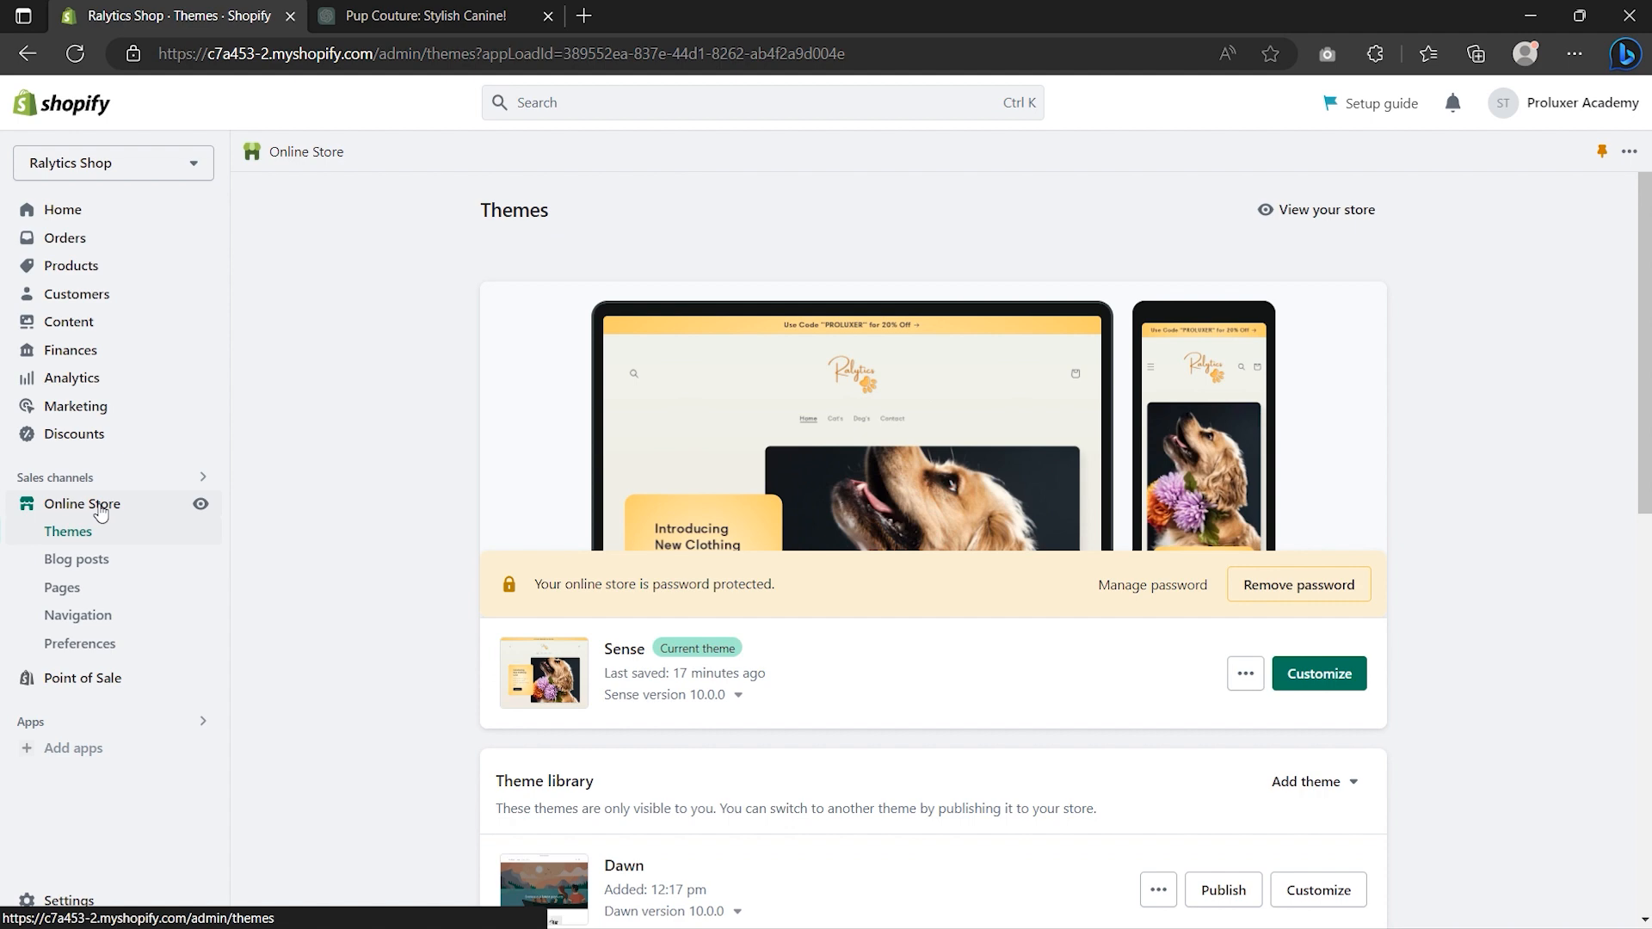
left_click(100, 649)
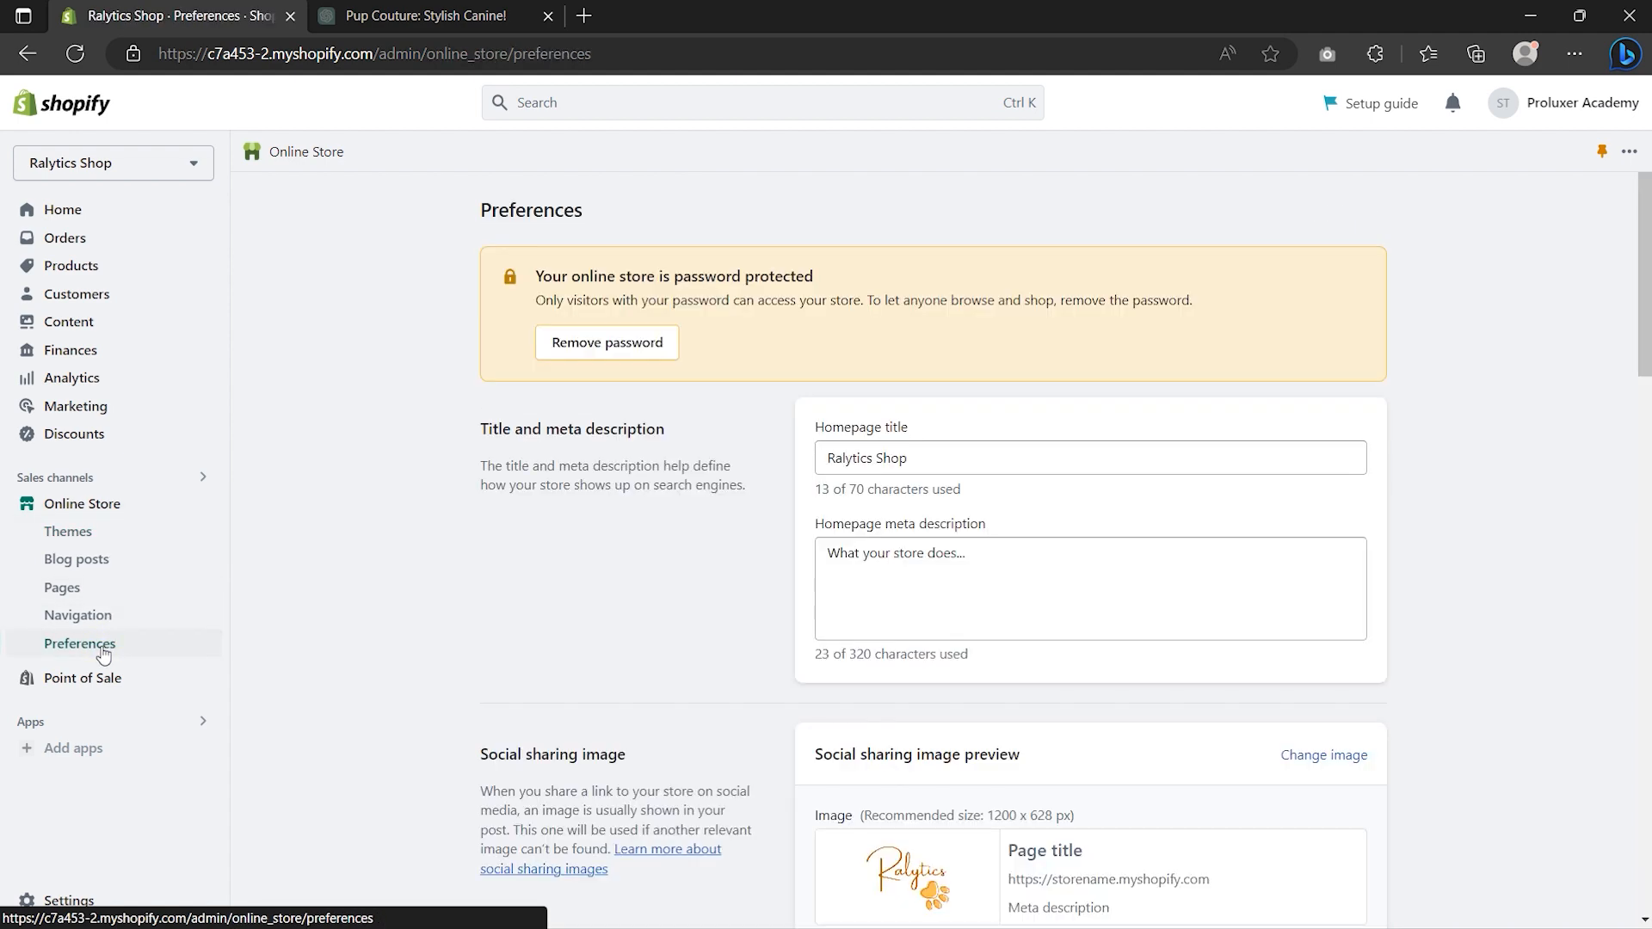
scroll(390, 612, "down", 10)
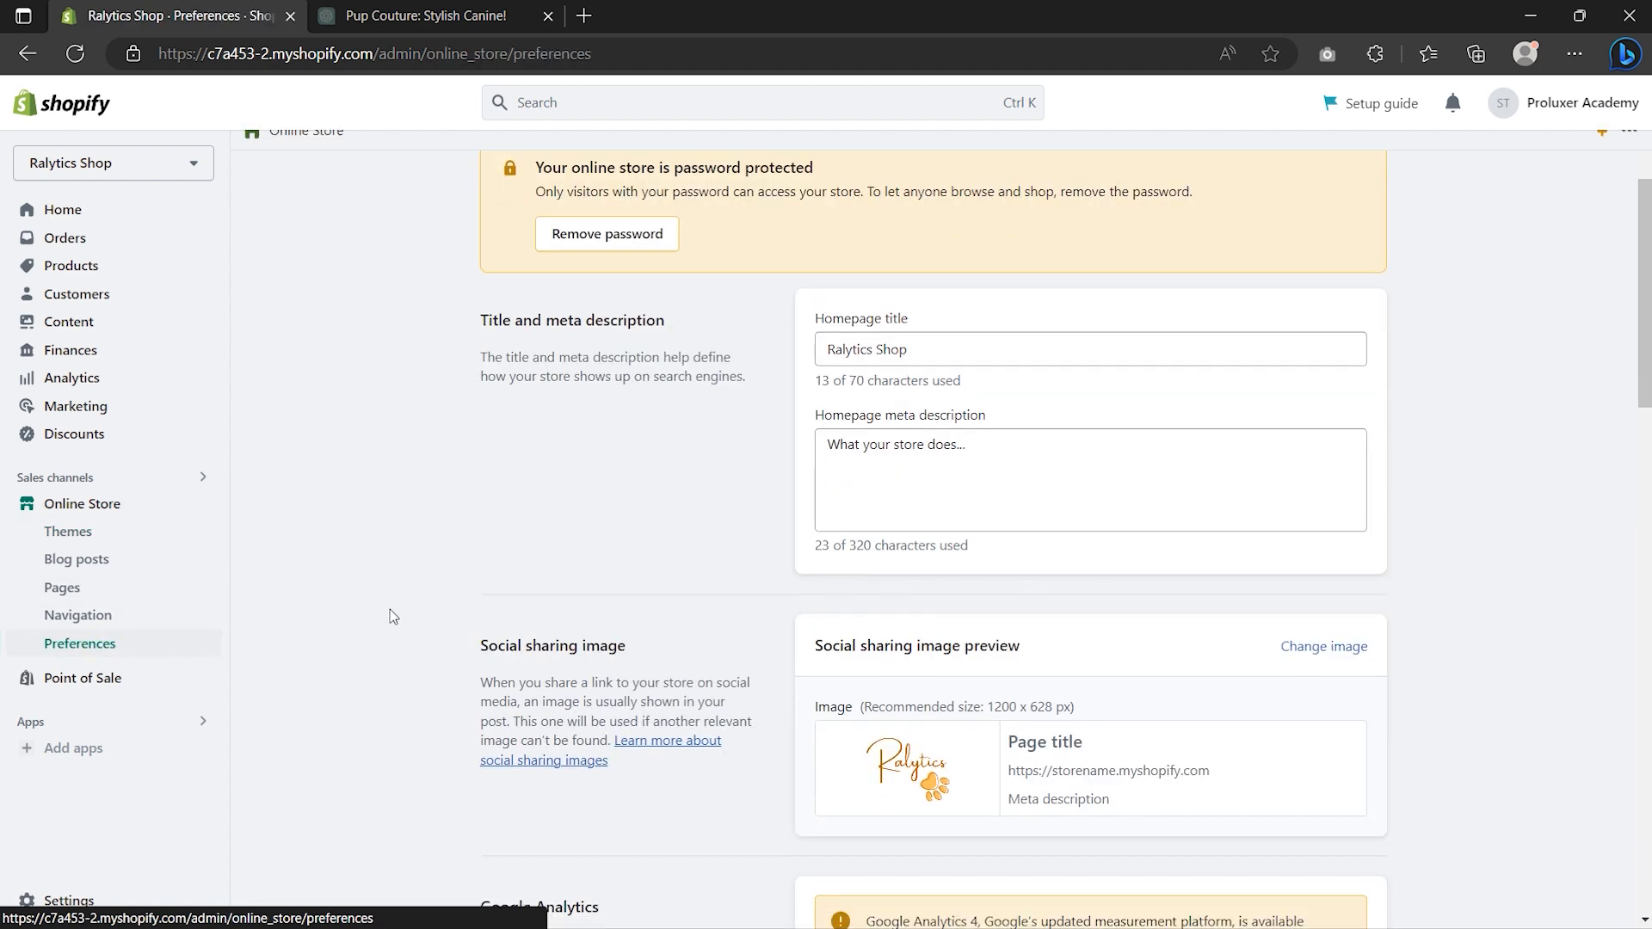
scroll(390, 609, "down", 10)
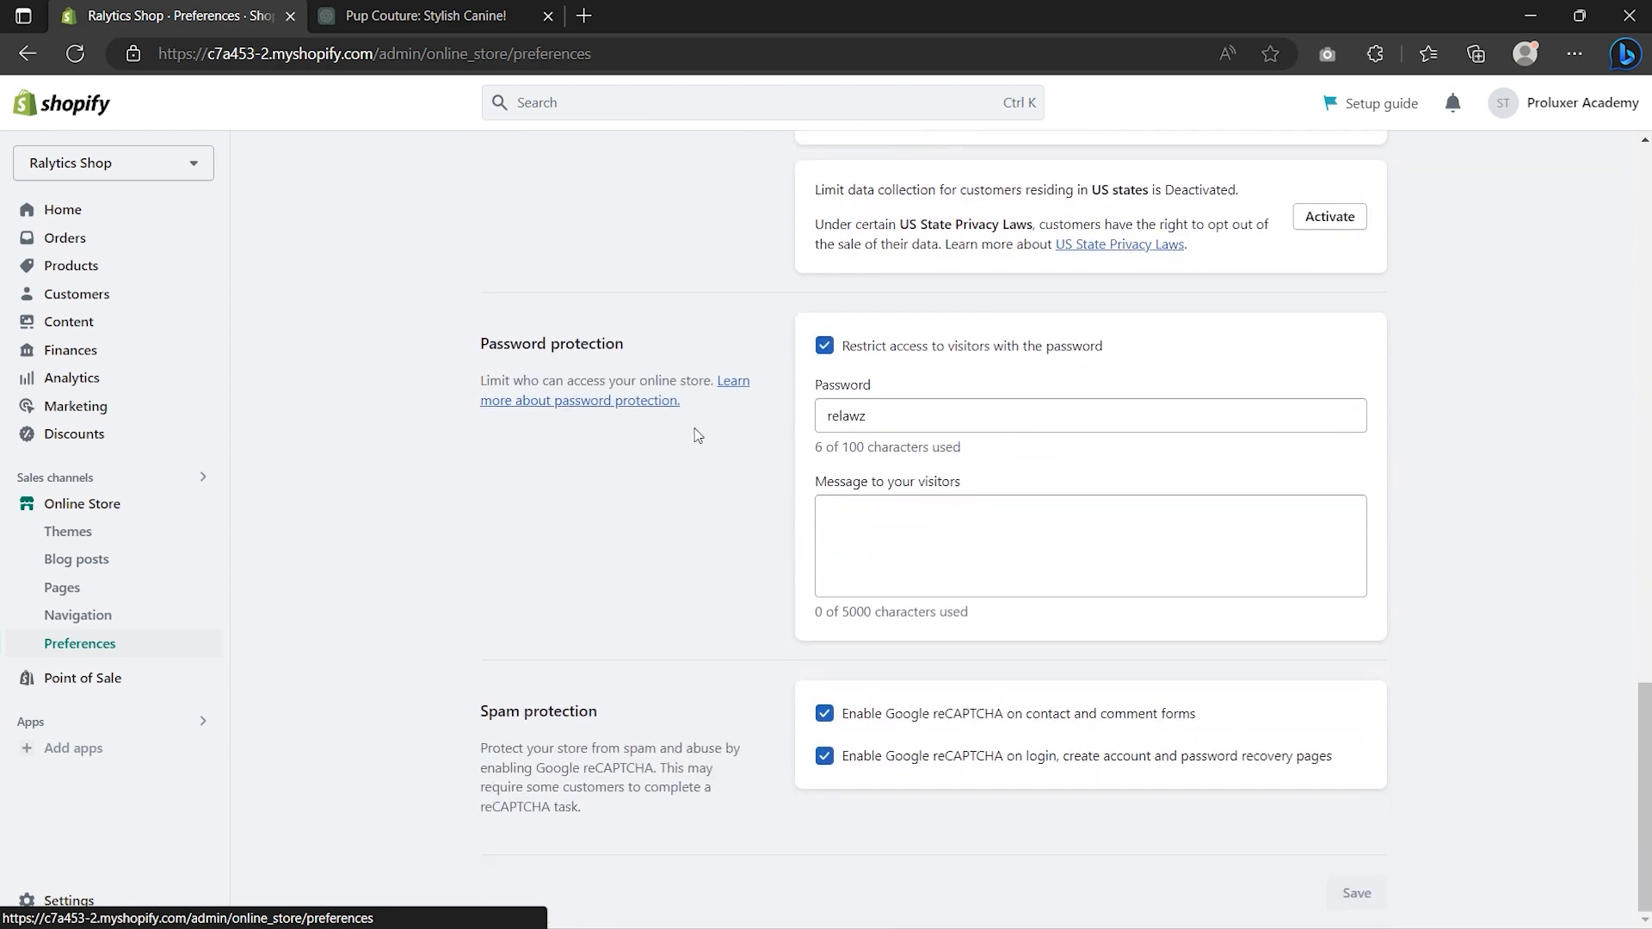
left_click(824, 346)
left_click(1348, 119)
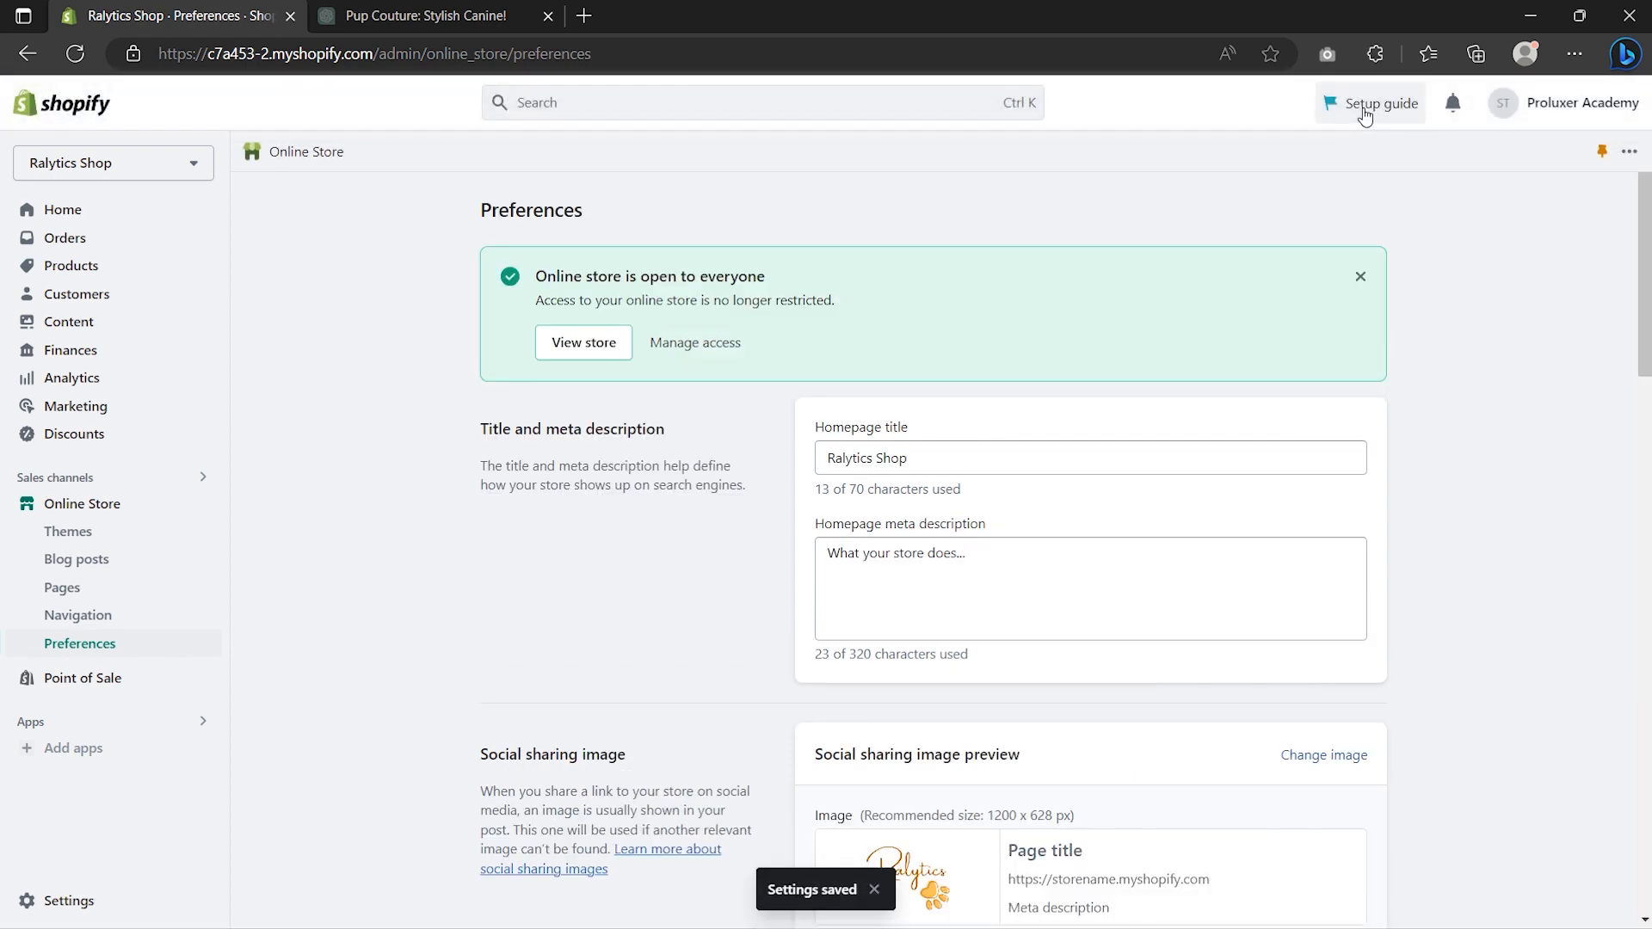
- View the published store and look through its homepage, from the banner, collections and new arrivals to the FAQs and footer
left_click(584, 344)
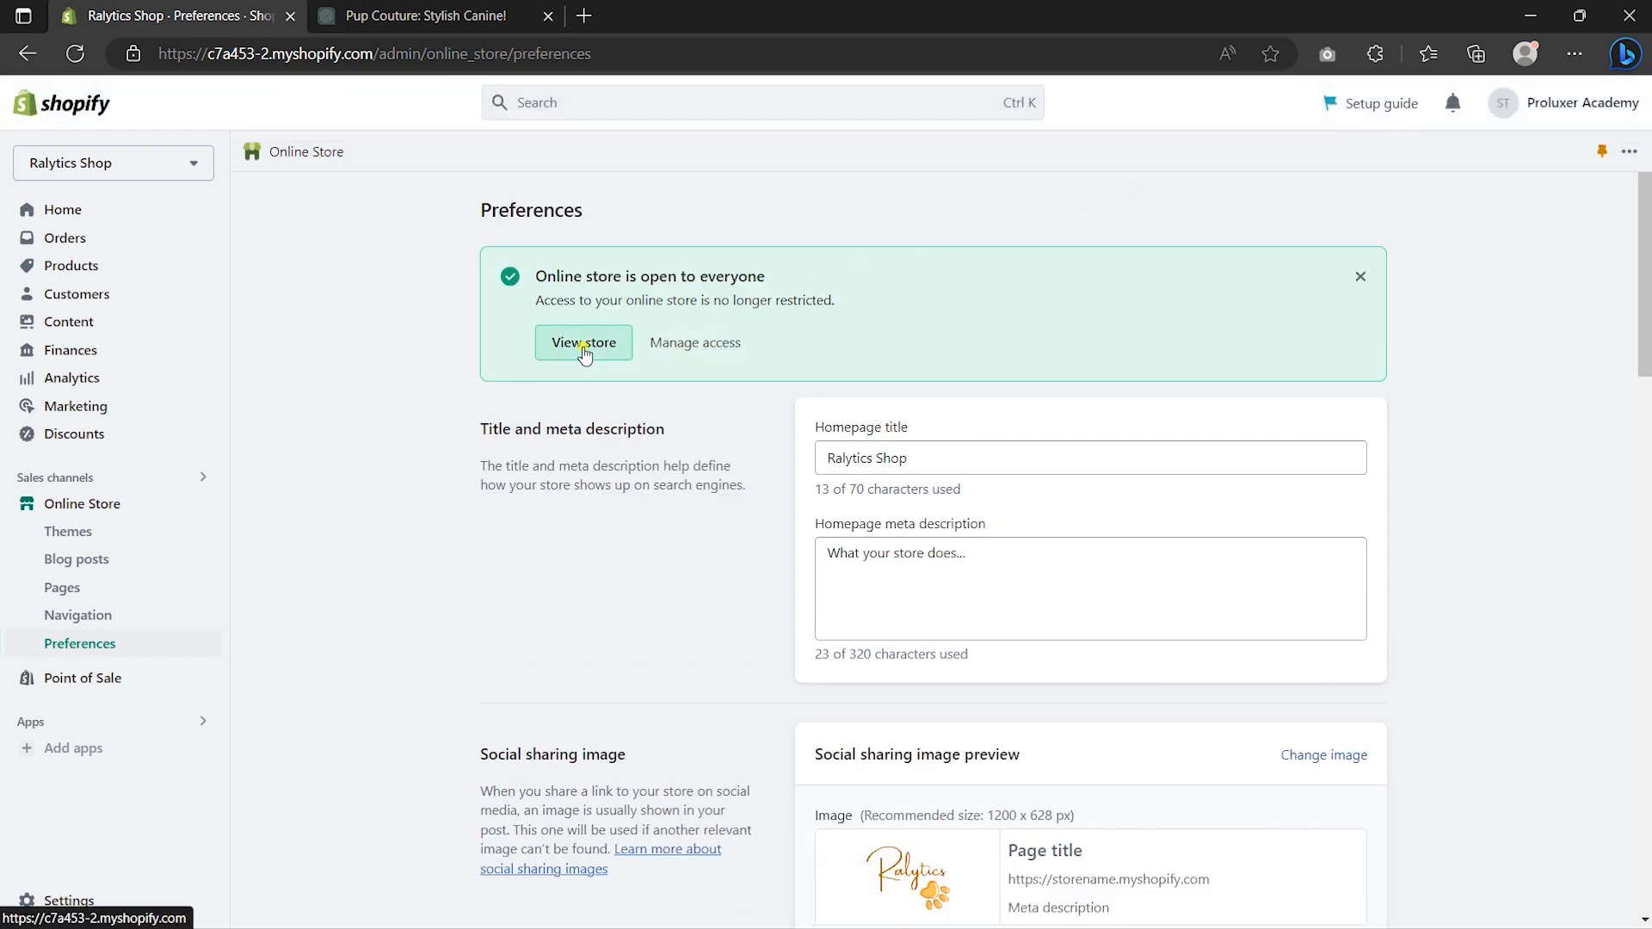
scroll(467, 396, "down", 5)
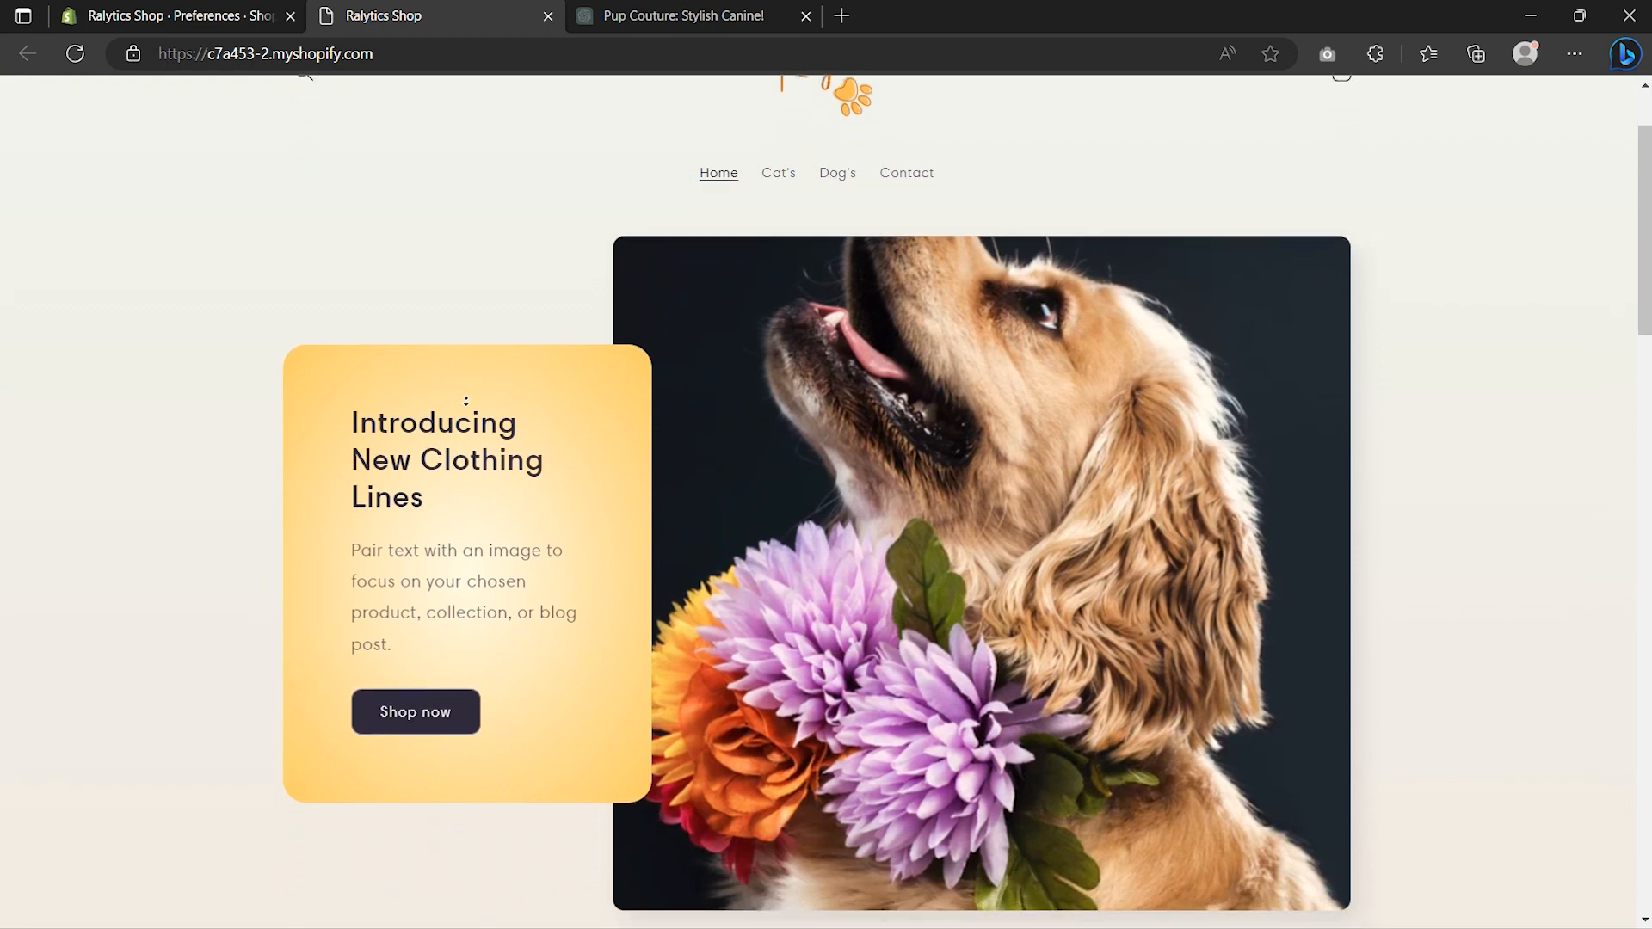
scroll(465, 400, "down", 5)
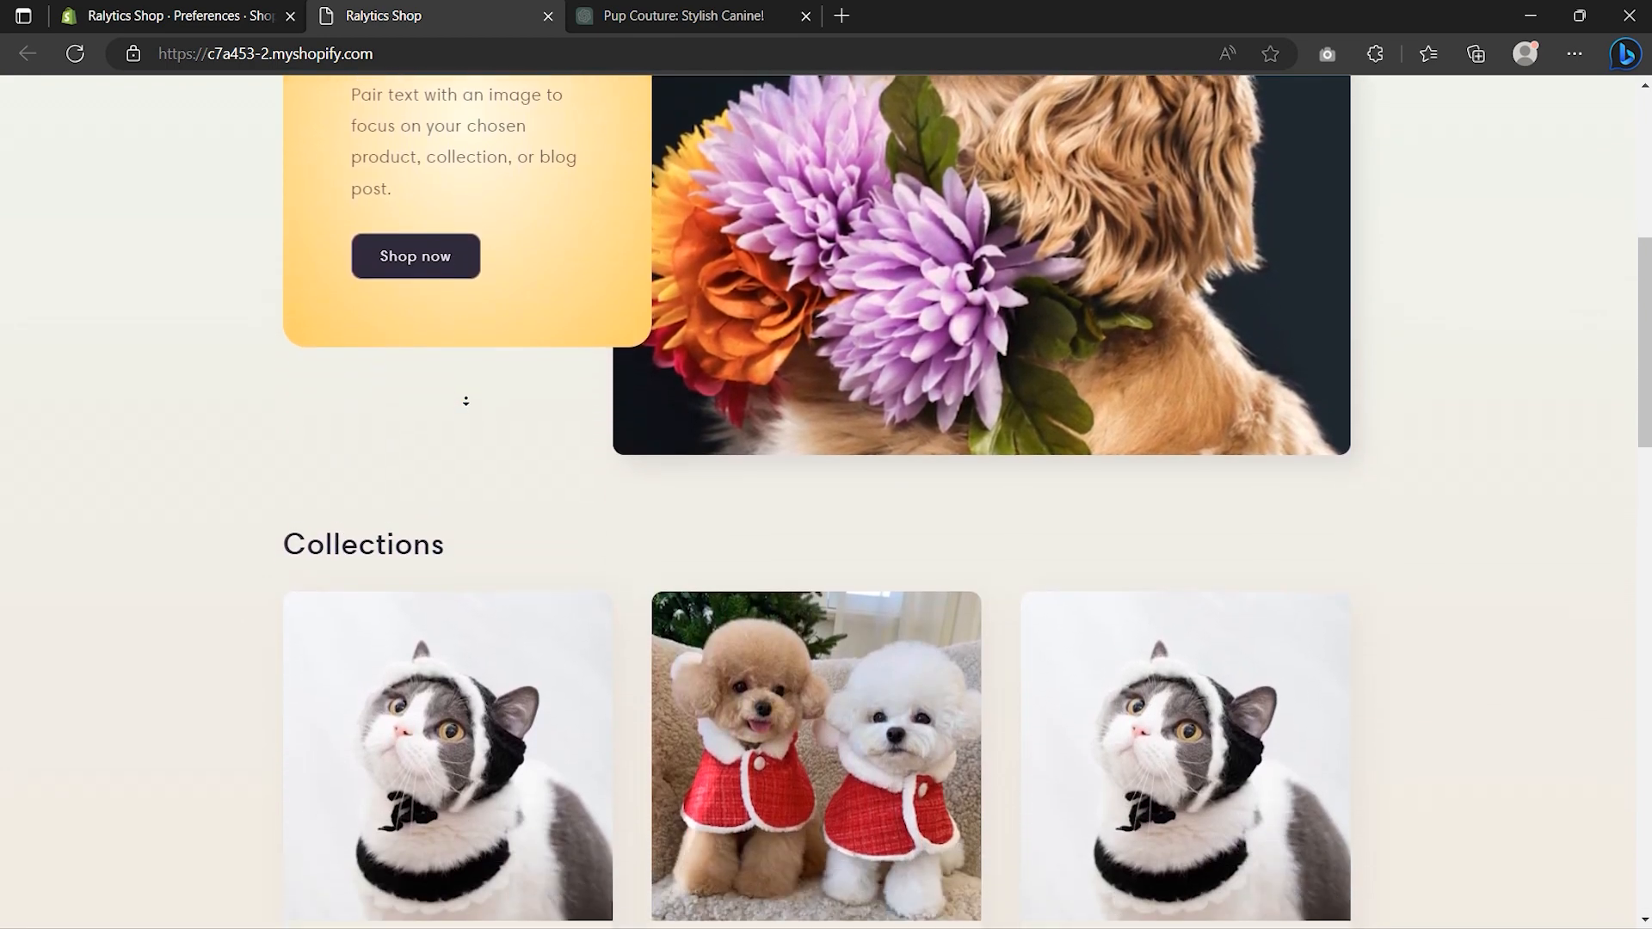
scroll(466, 400, "down", 5)
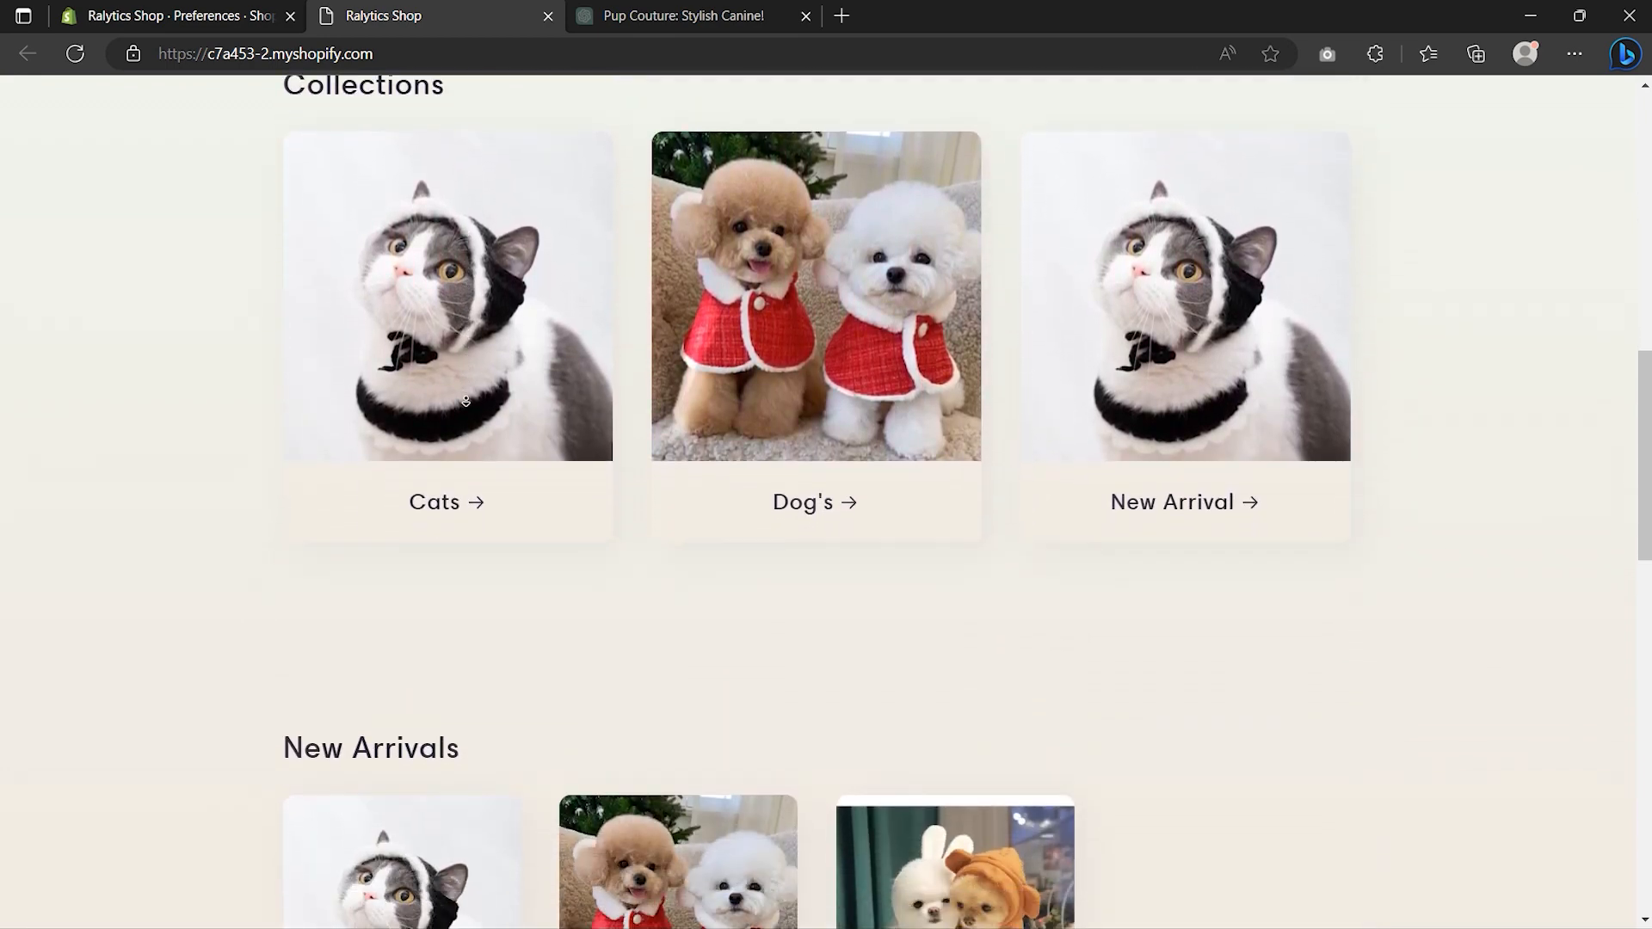
scroll(466, 400, "down", 5)
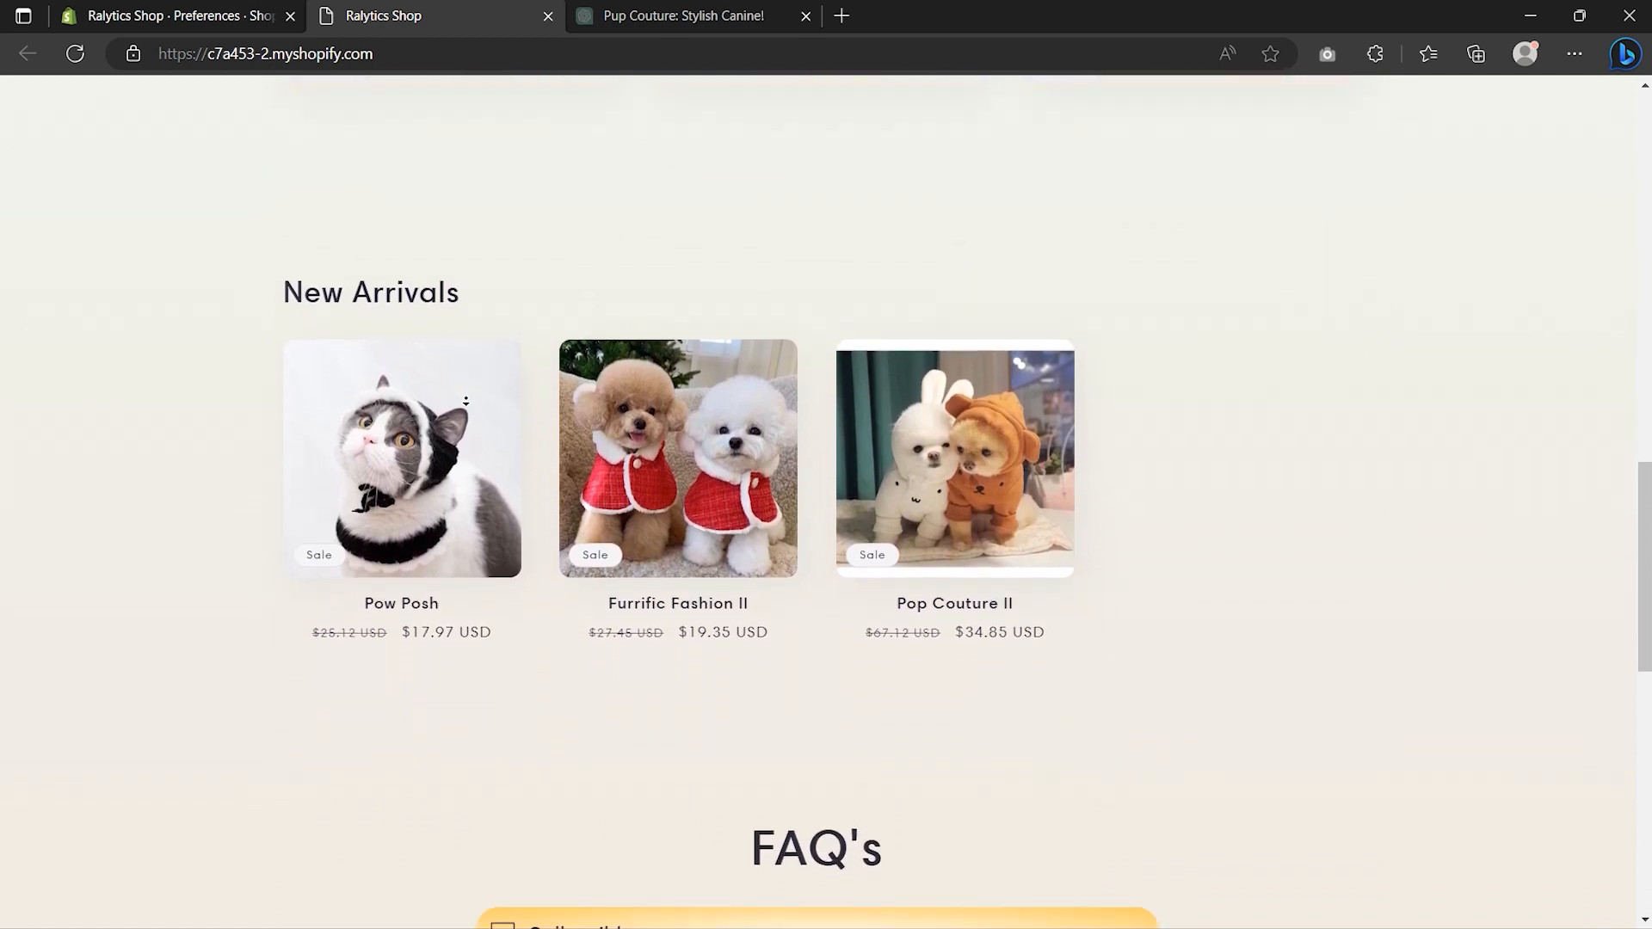
scroll(466, 400, "down", 5)
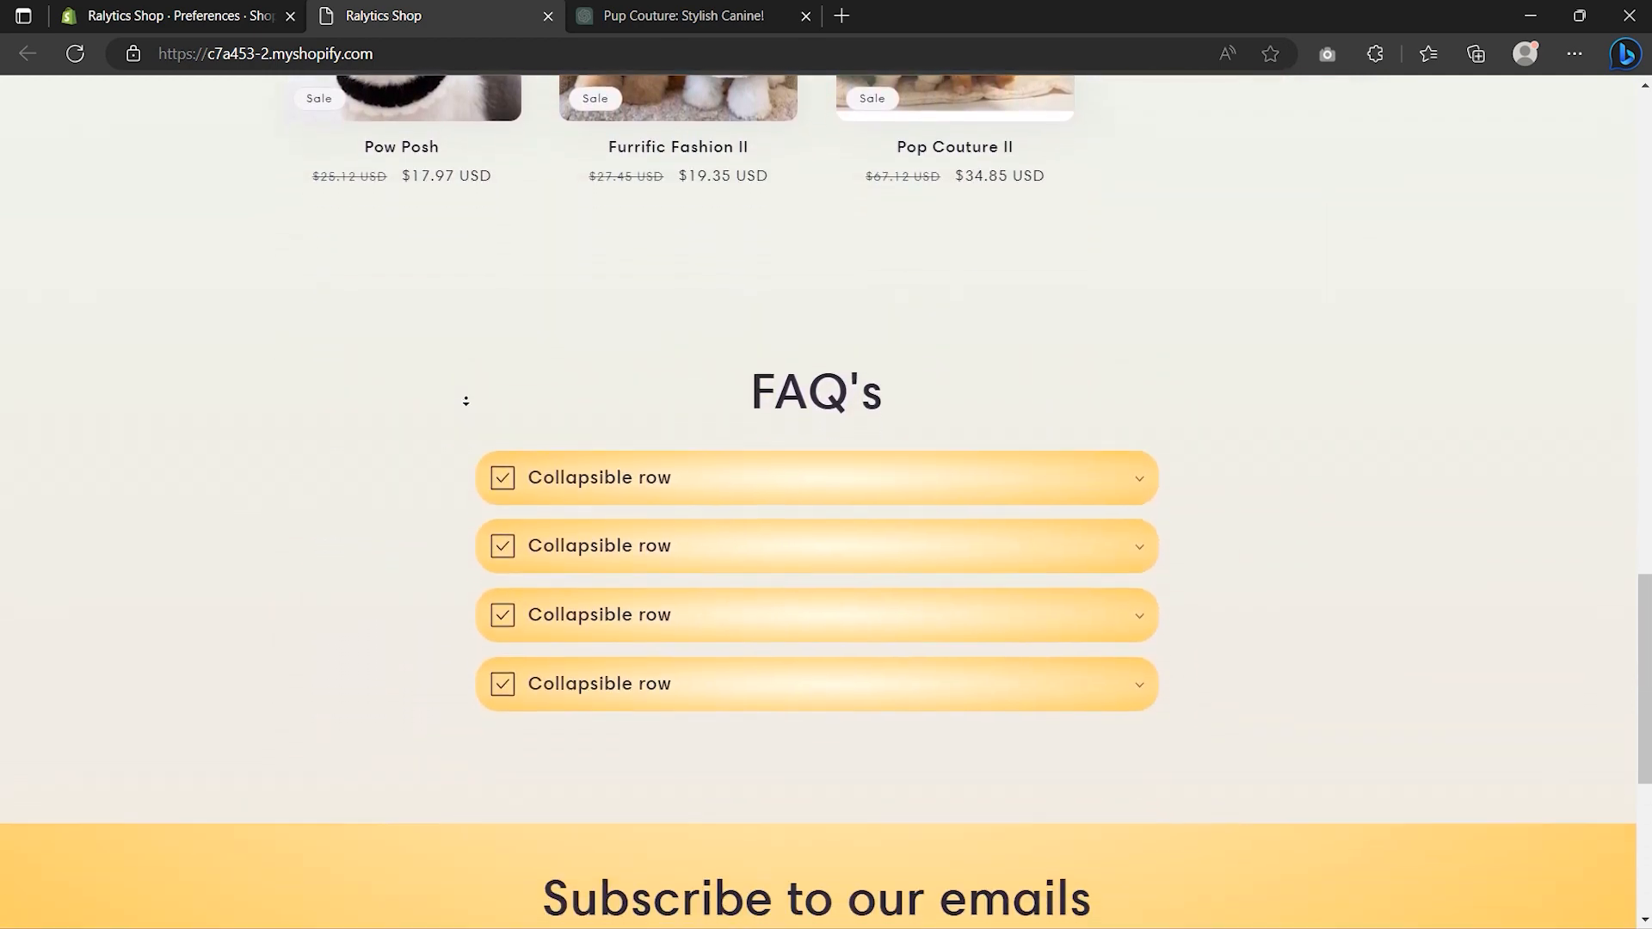
scroll(465, 400, "down", 2)
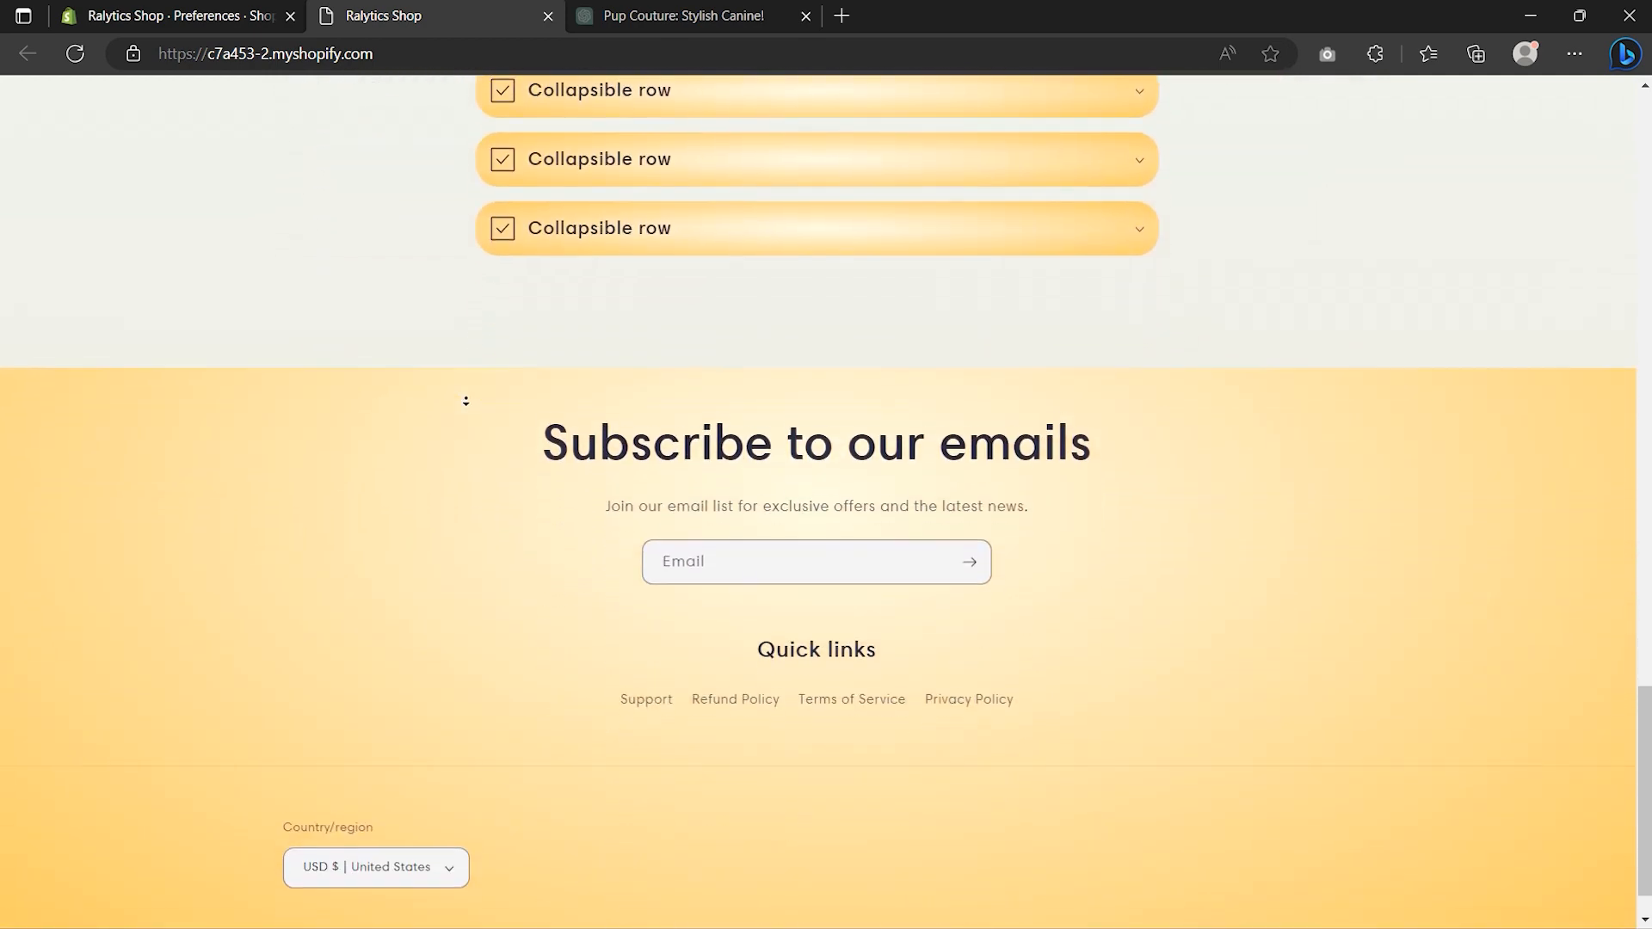
scroll(465, 400, "up", 20)
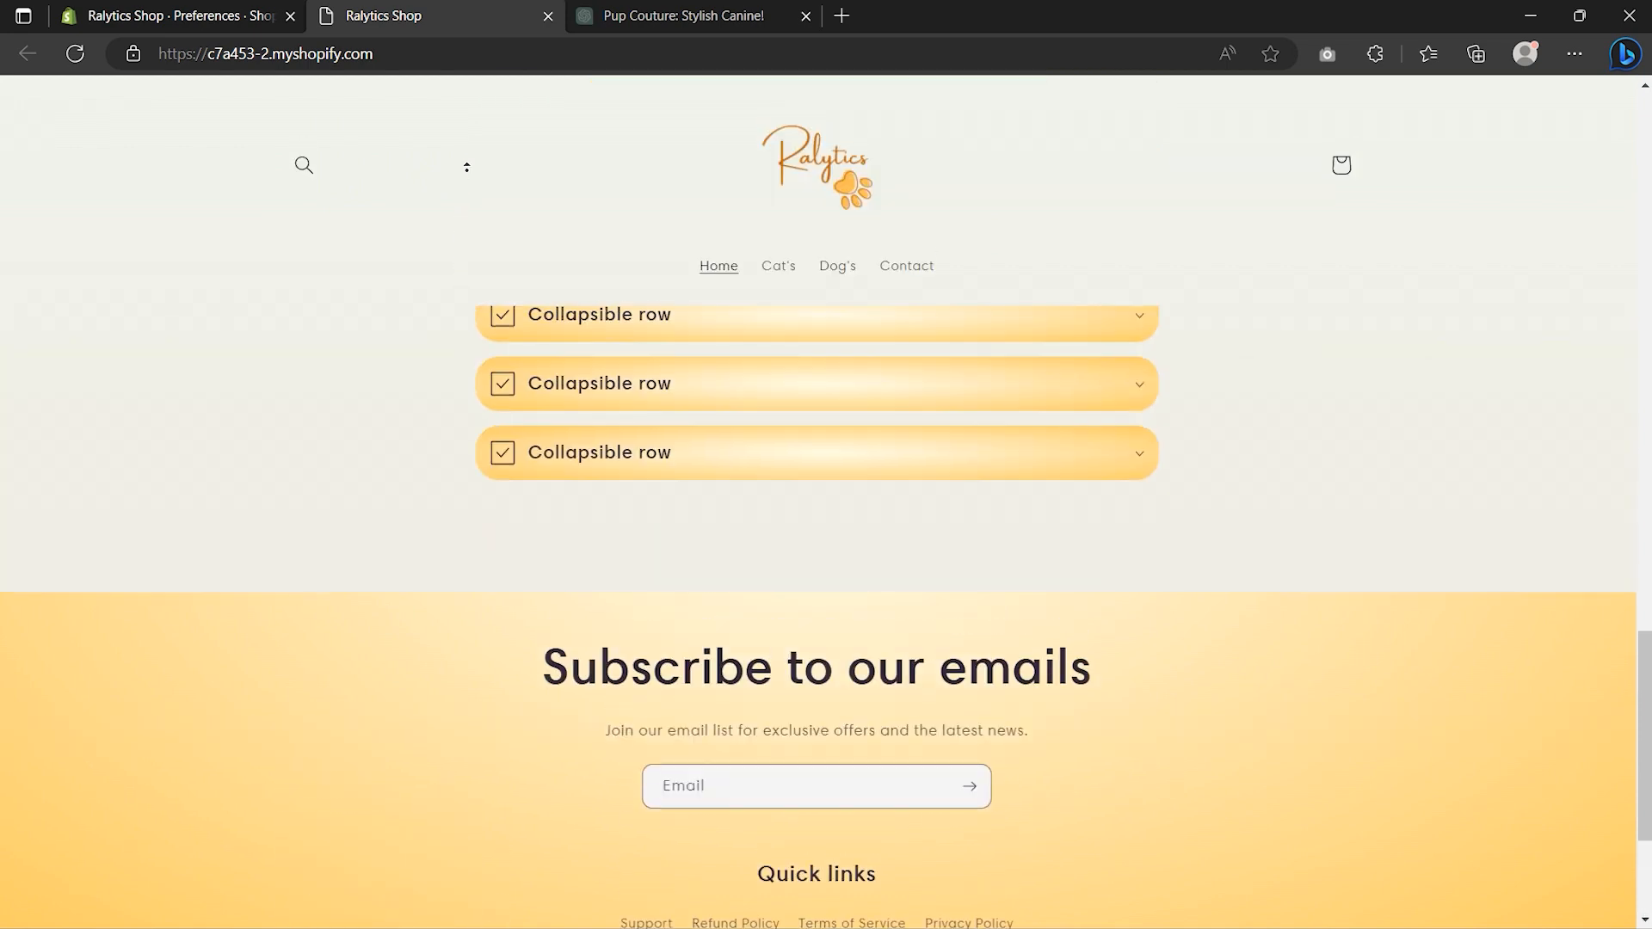